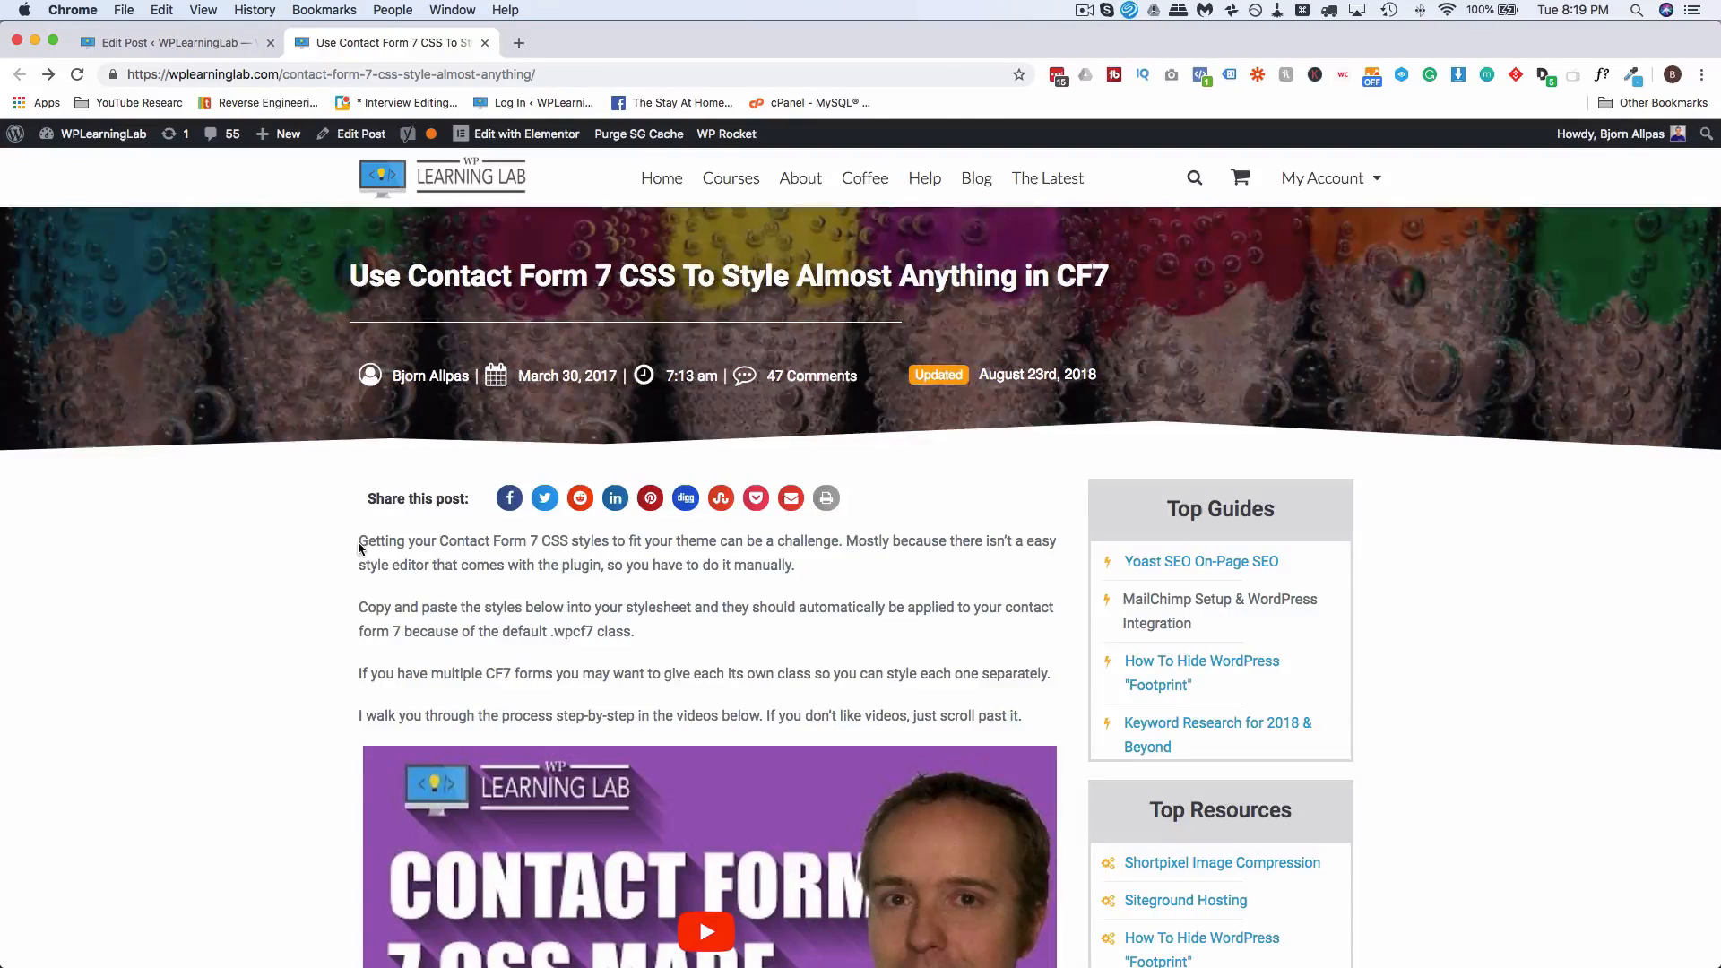
Step: Look through the Contact Form 7 CSS article's videos, CSS snippets and comments, and return to its beginning
{"action": "scroll", "coordinate": [333, 546], "scroll_direction": "down", "scroll_amount": 7}
{"action": "scroll", "coordinate": [332, 546], "scroll_direction": "down", "scroll_amount": 20}
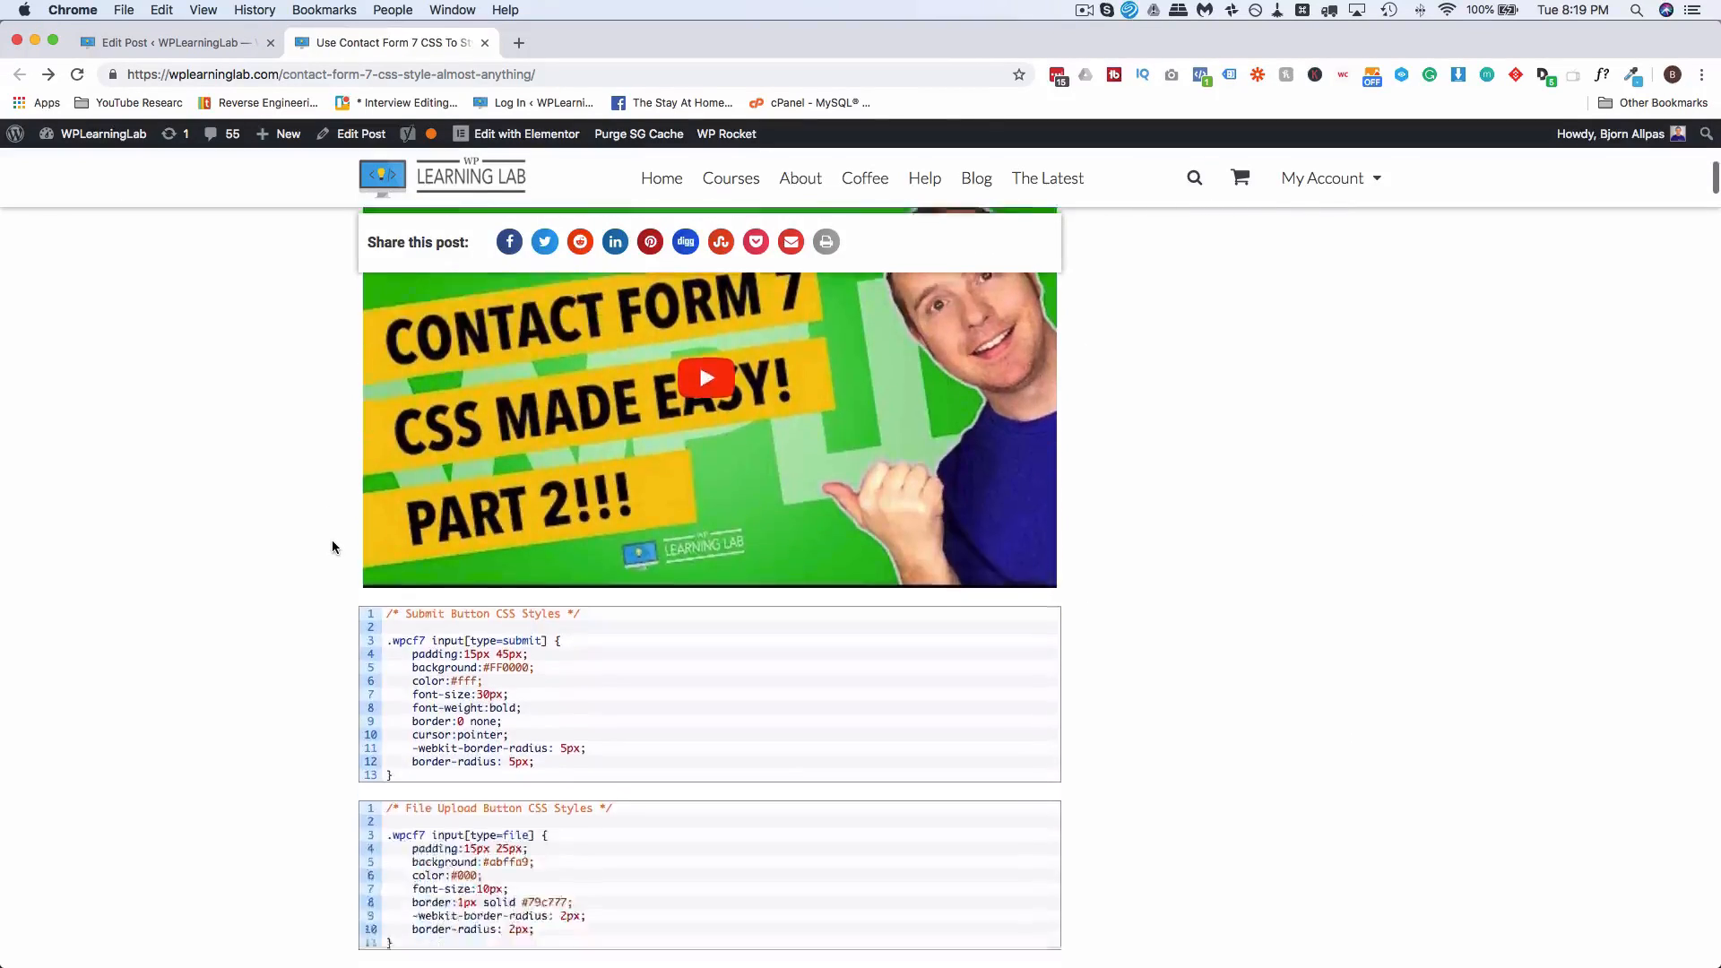
{"action": "scroll", "coordinate": [331, 546], "scroll_direction": "down", "scroll_amount": 20}
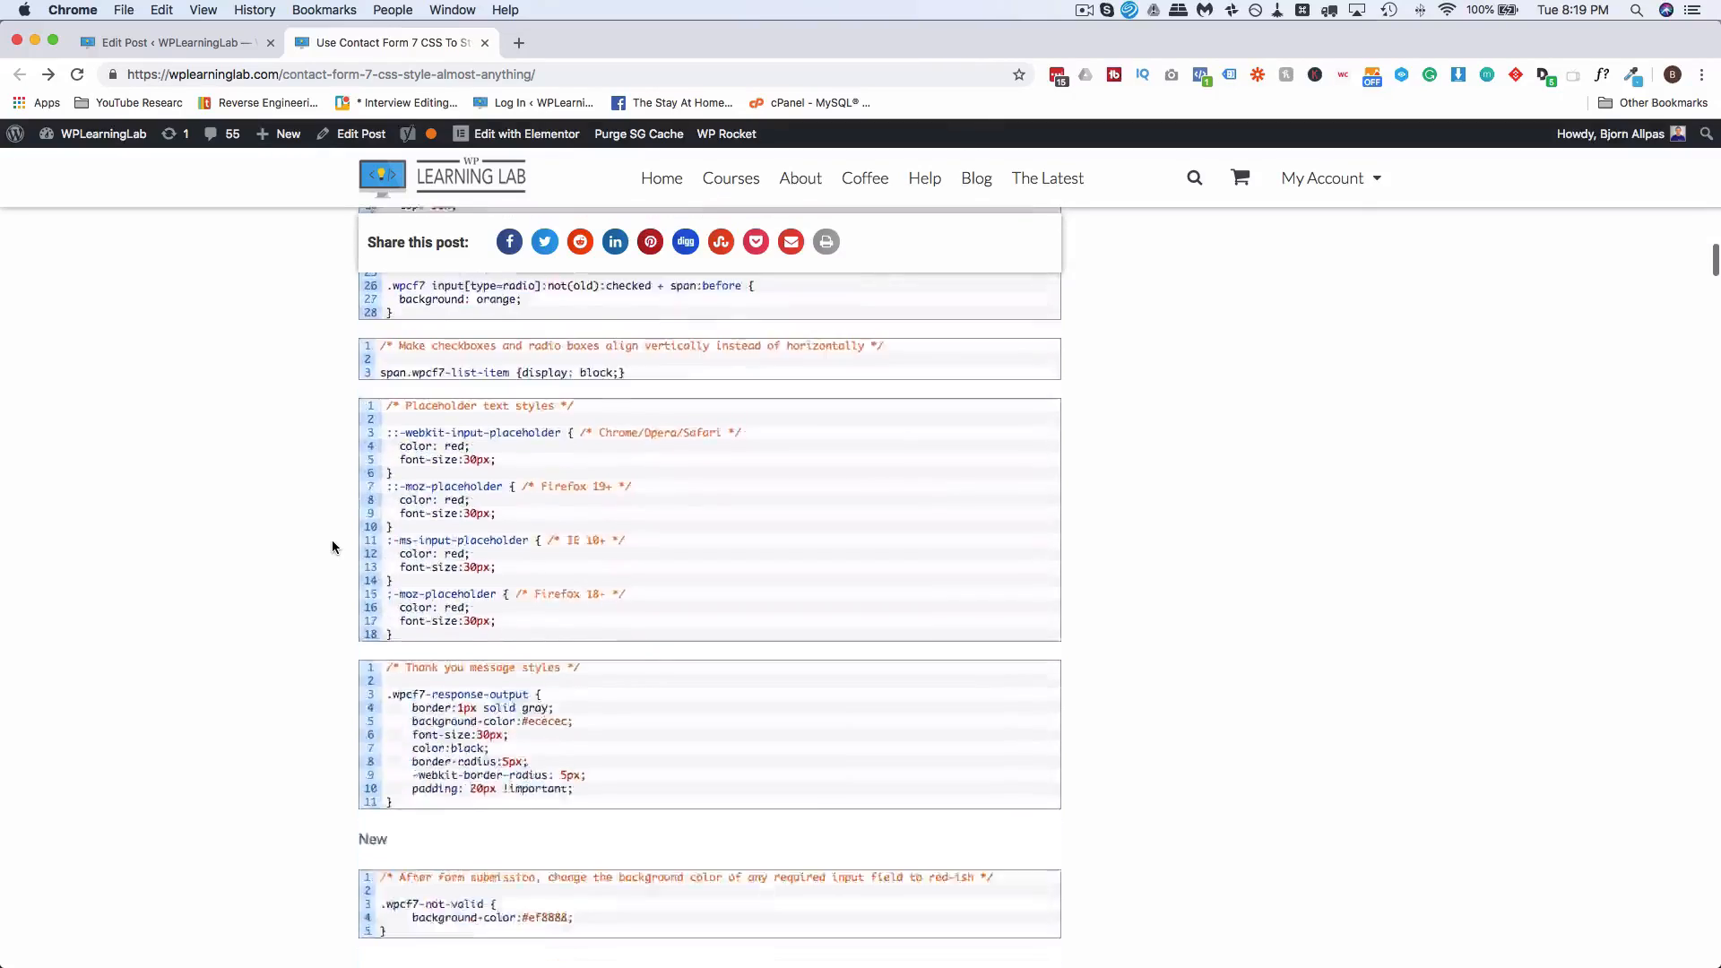
{"action": "scroll", "coordinate": [331, 546], "scroll_direction": "down", "scroll_amount": 2}
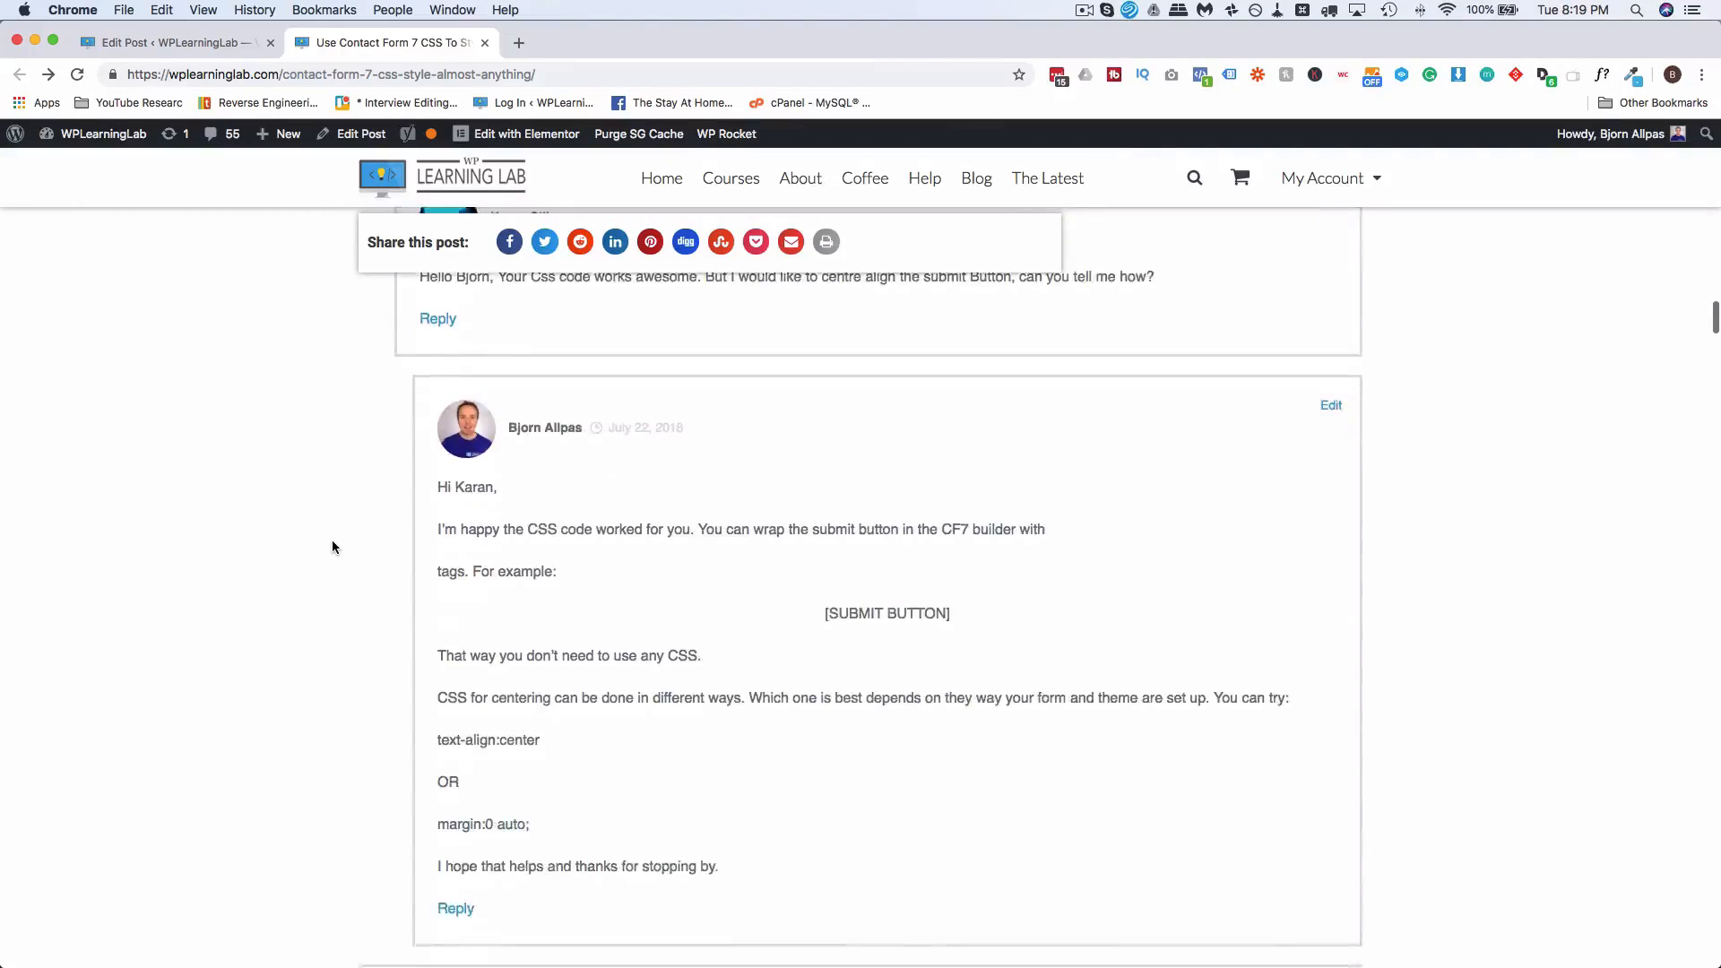
{"action": "scroll", "coordinate": [332, 547], "scroll_direction": "up", "scroll_amount": 20}
{"action": "scroll", "coordinate": [331, 546], "scroll_direction": "up", "scroll_amount": 15}
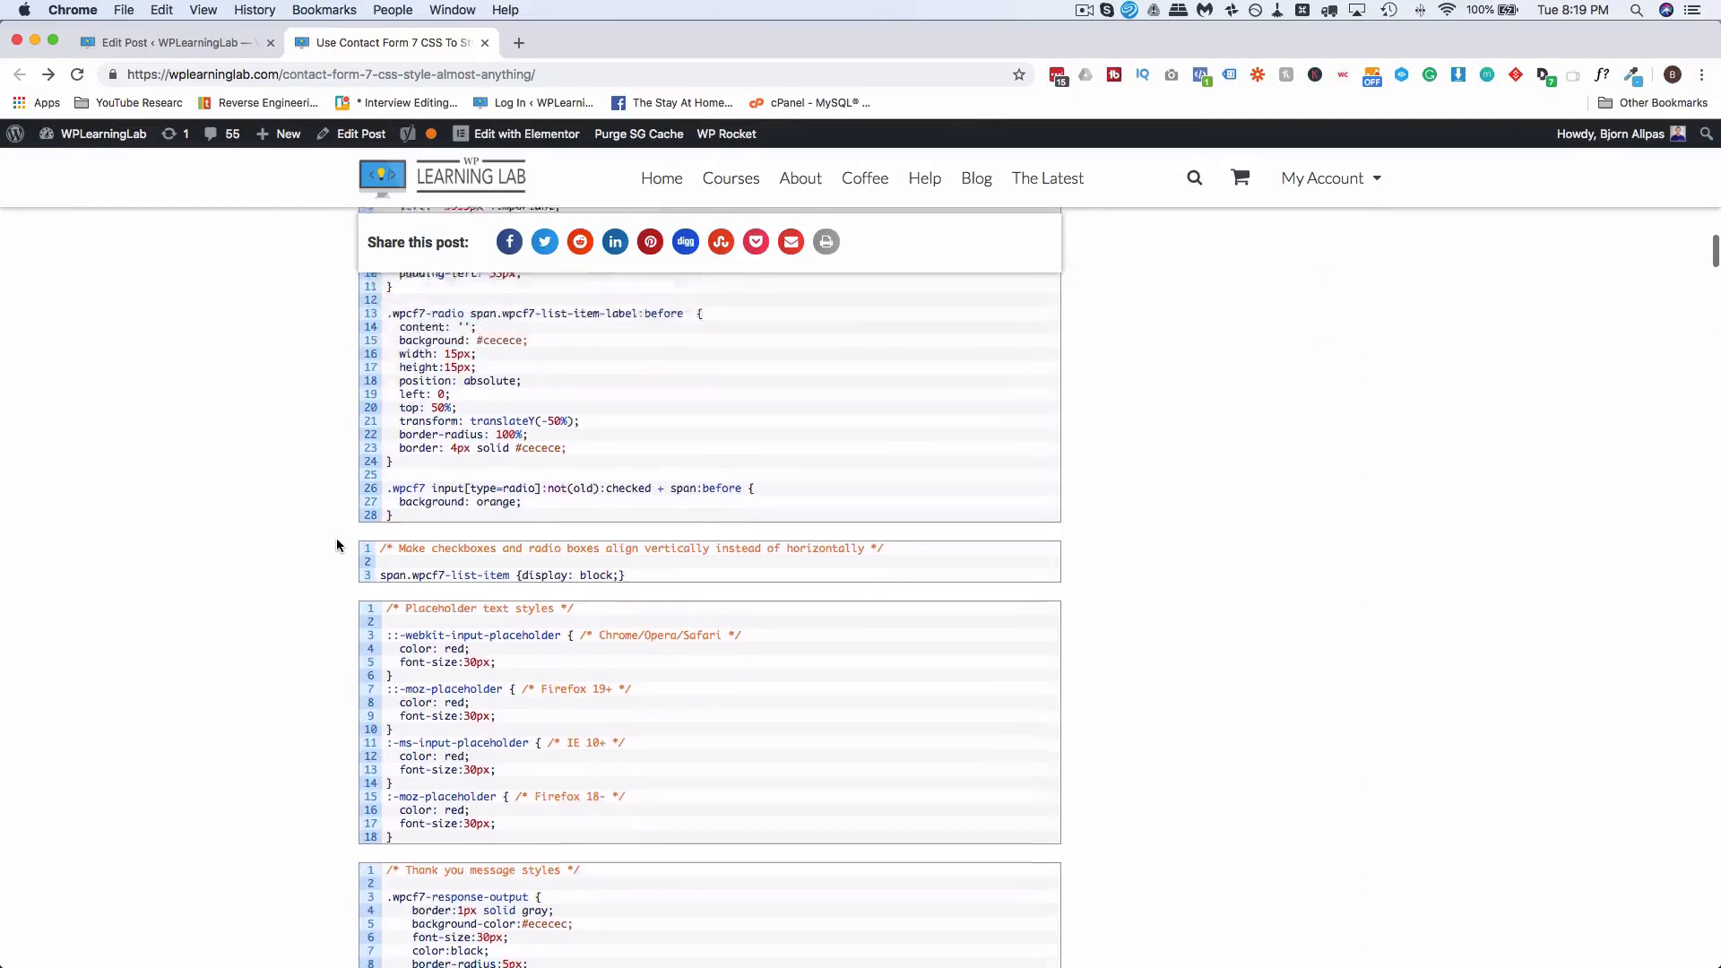
{"action": "scroll", "coordinate": [336, 545], "scroll_direction": "up", "scroll_amount": 15}
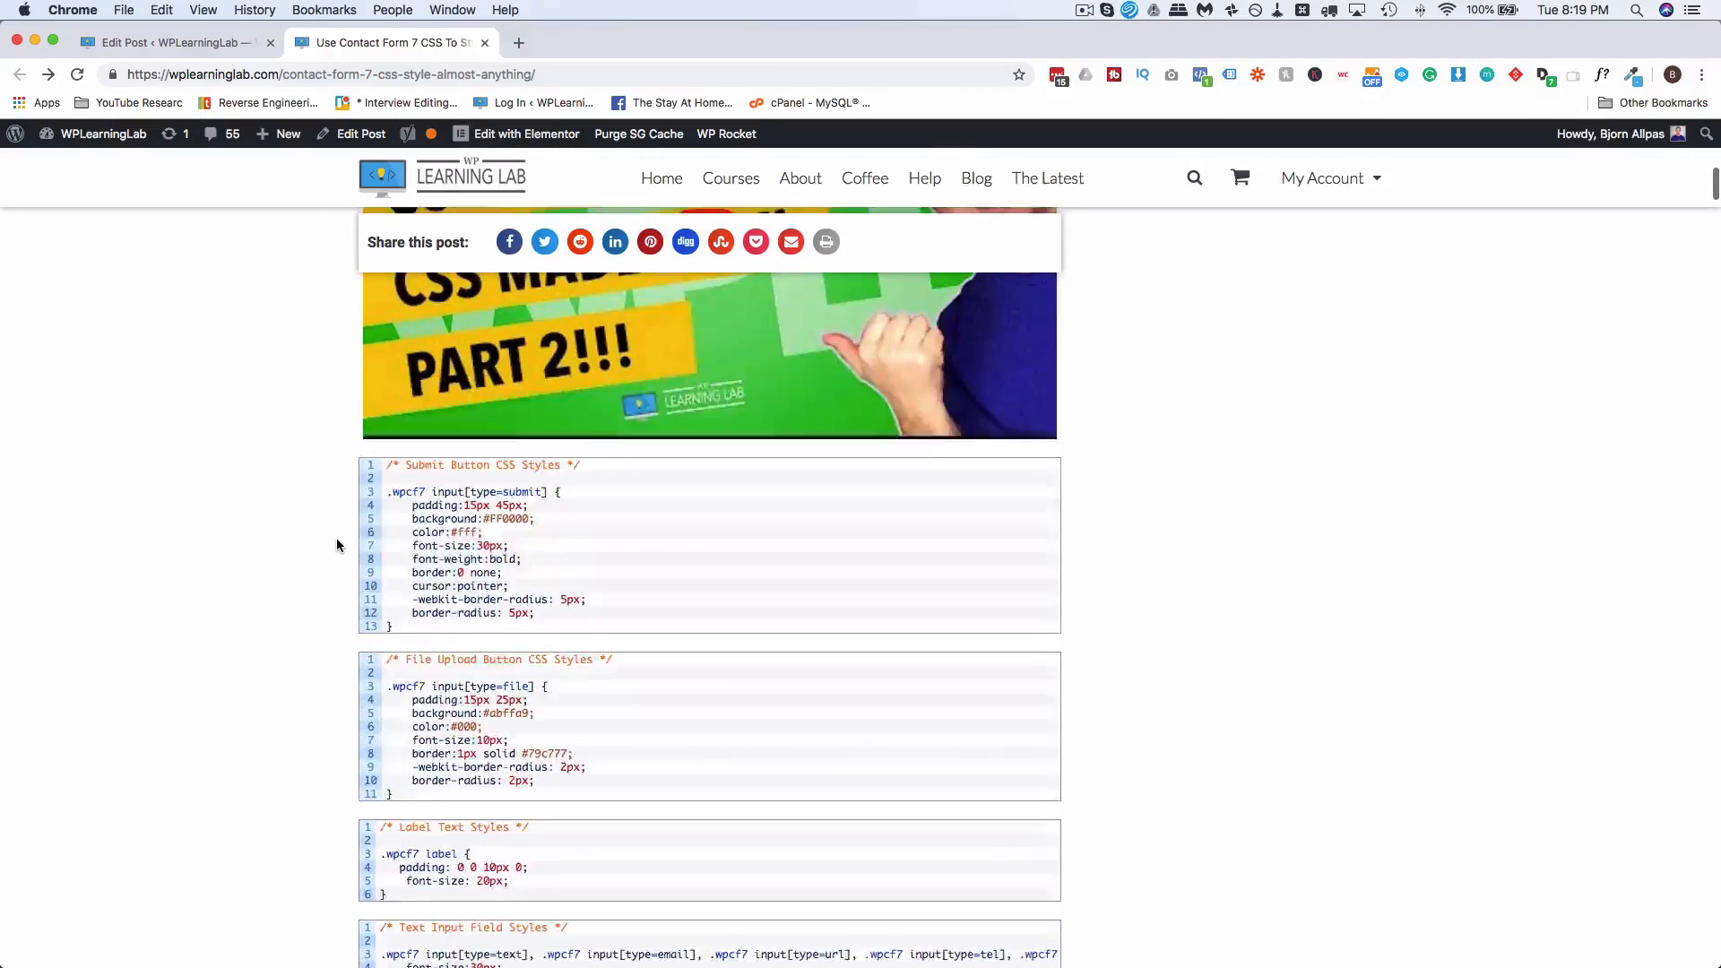
{"action": "left_click", "coordinate": [336, 545]}
{"action": "scroll", "coordinate": [332, 542], "scroll_direction": "up", "scroll_amount": 5}
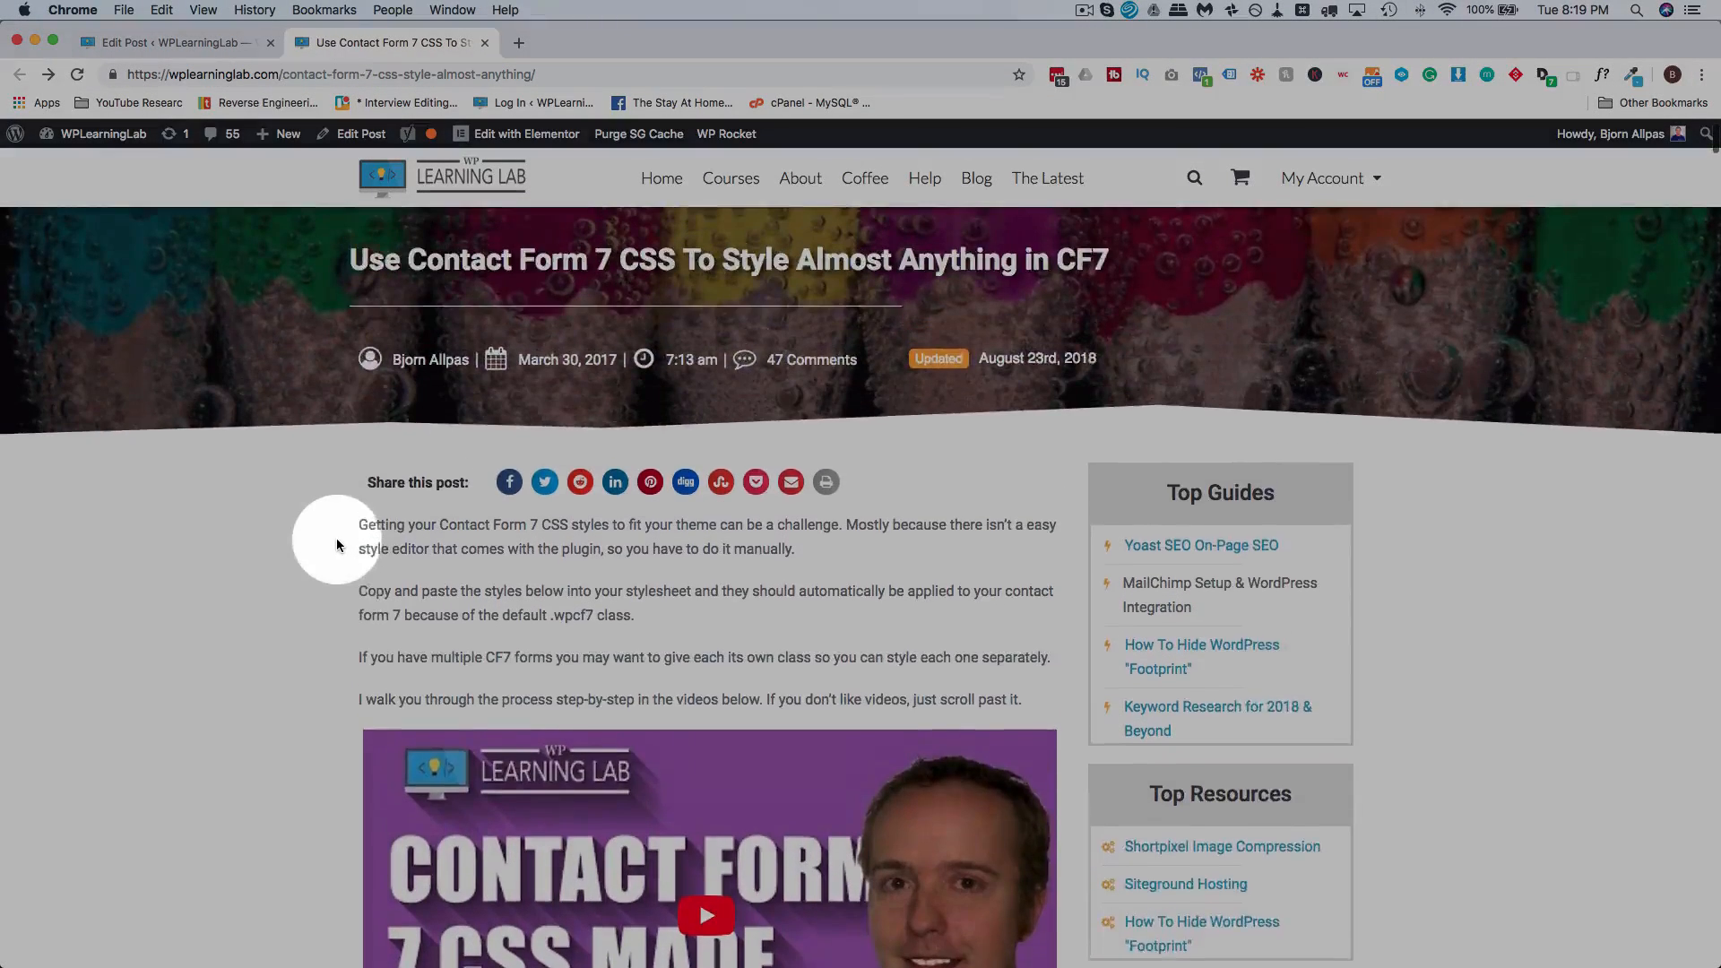
Step: Examine the introductory paragraphs above the first video by highlighting them, and clear the highlight
{"action": "left_click_drag", "start_coordinate": [358, 524], "coordinate": [1057, 707]}
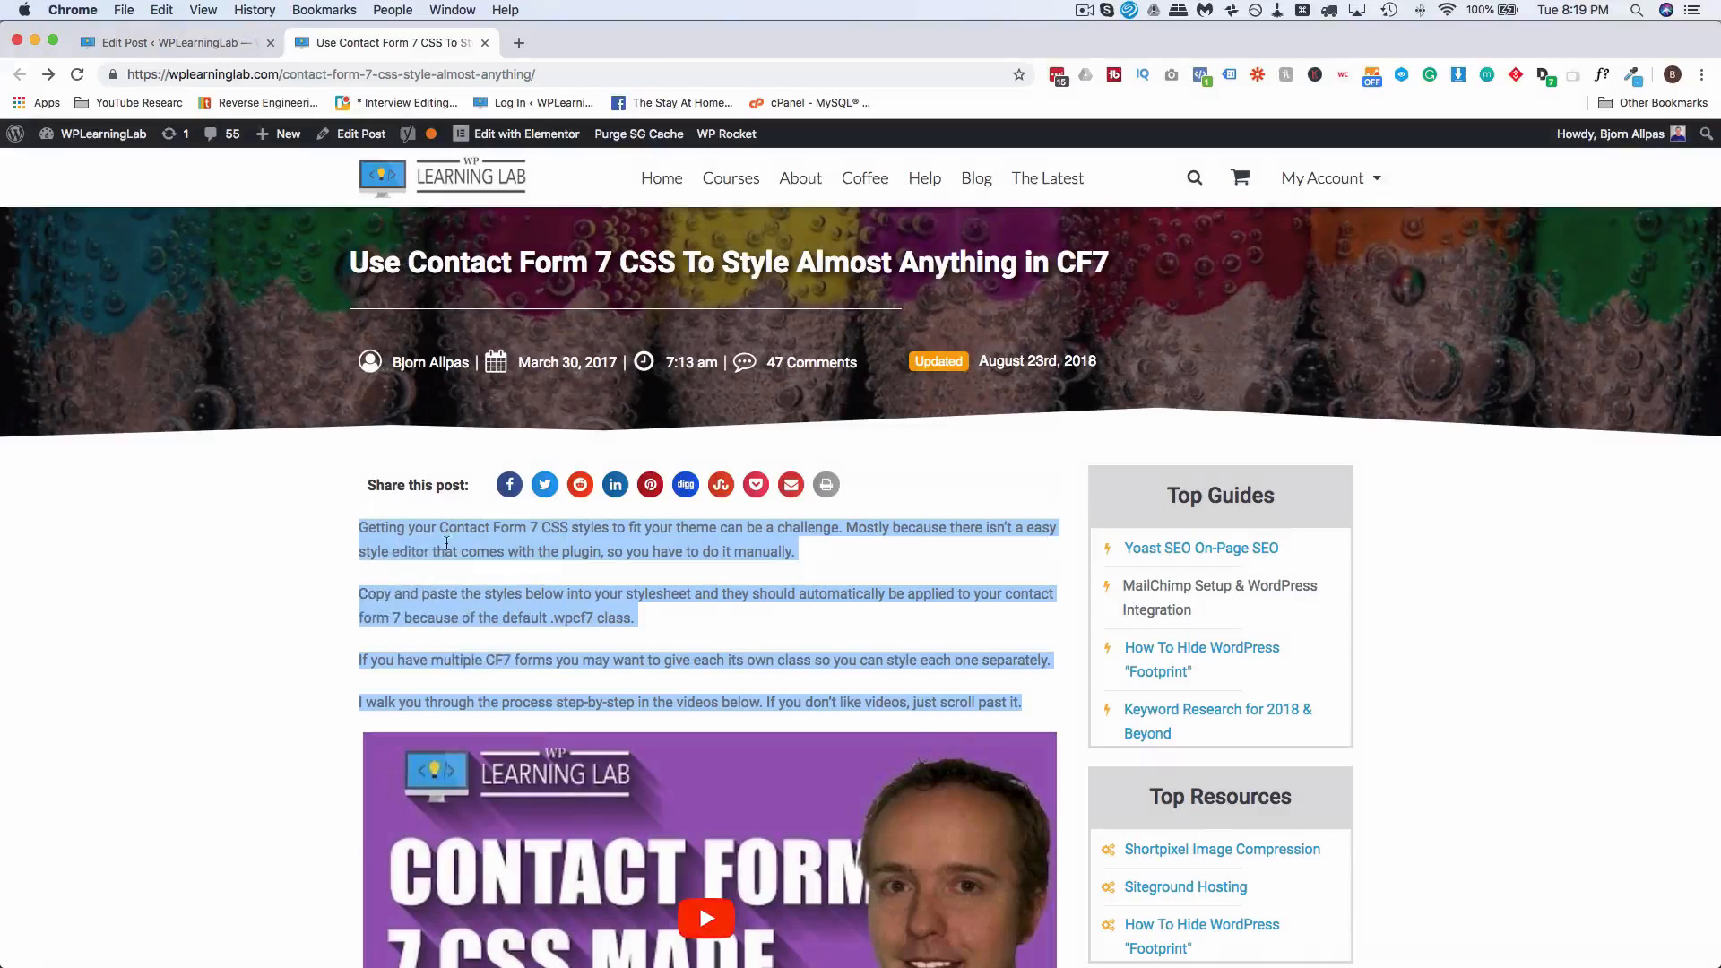
{"action": "left_click", "coordinate": [446, 543]}
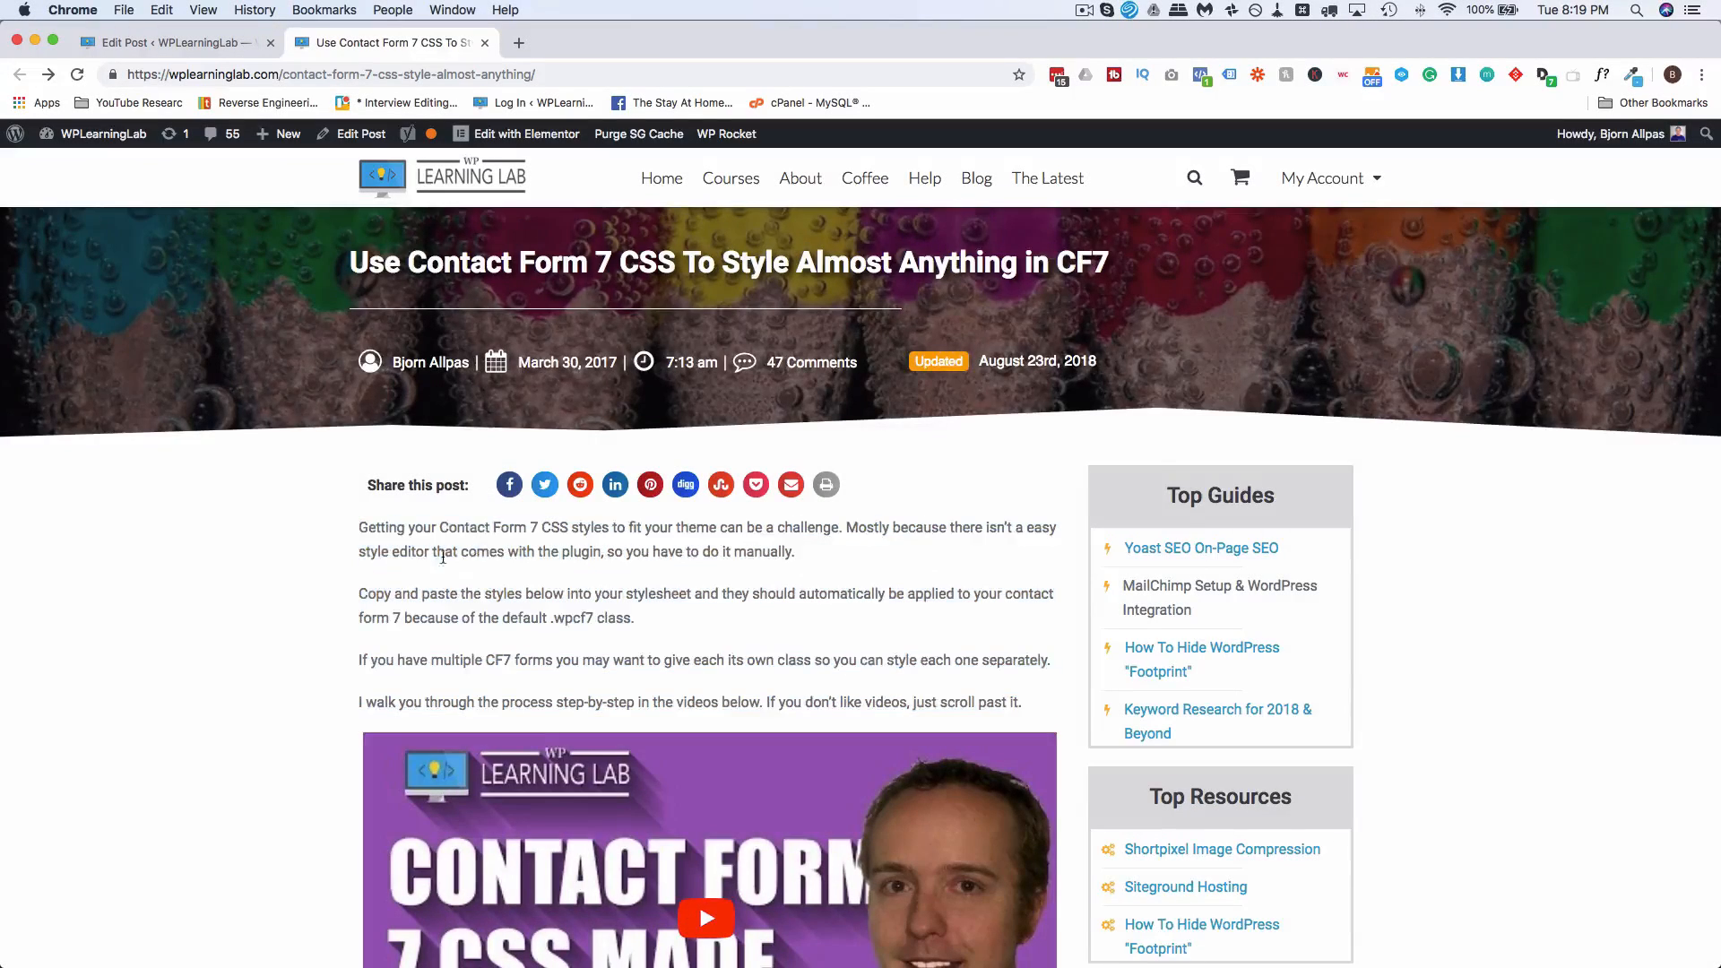
{"action": "scroll", "coordinate": [402, 561], "scroll_direction": "down", "scroll_amount": 2}
{"action": "left_click_drag", "start_coordinate": [356, 493], "coordinate": [1037, 633]}
{"action": "left_click_drag", "start_coordinate": [435, 496], "coordinate": [349, 462]}
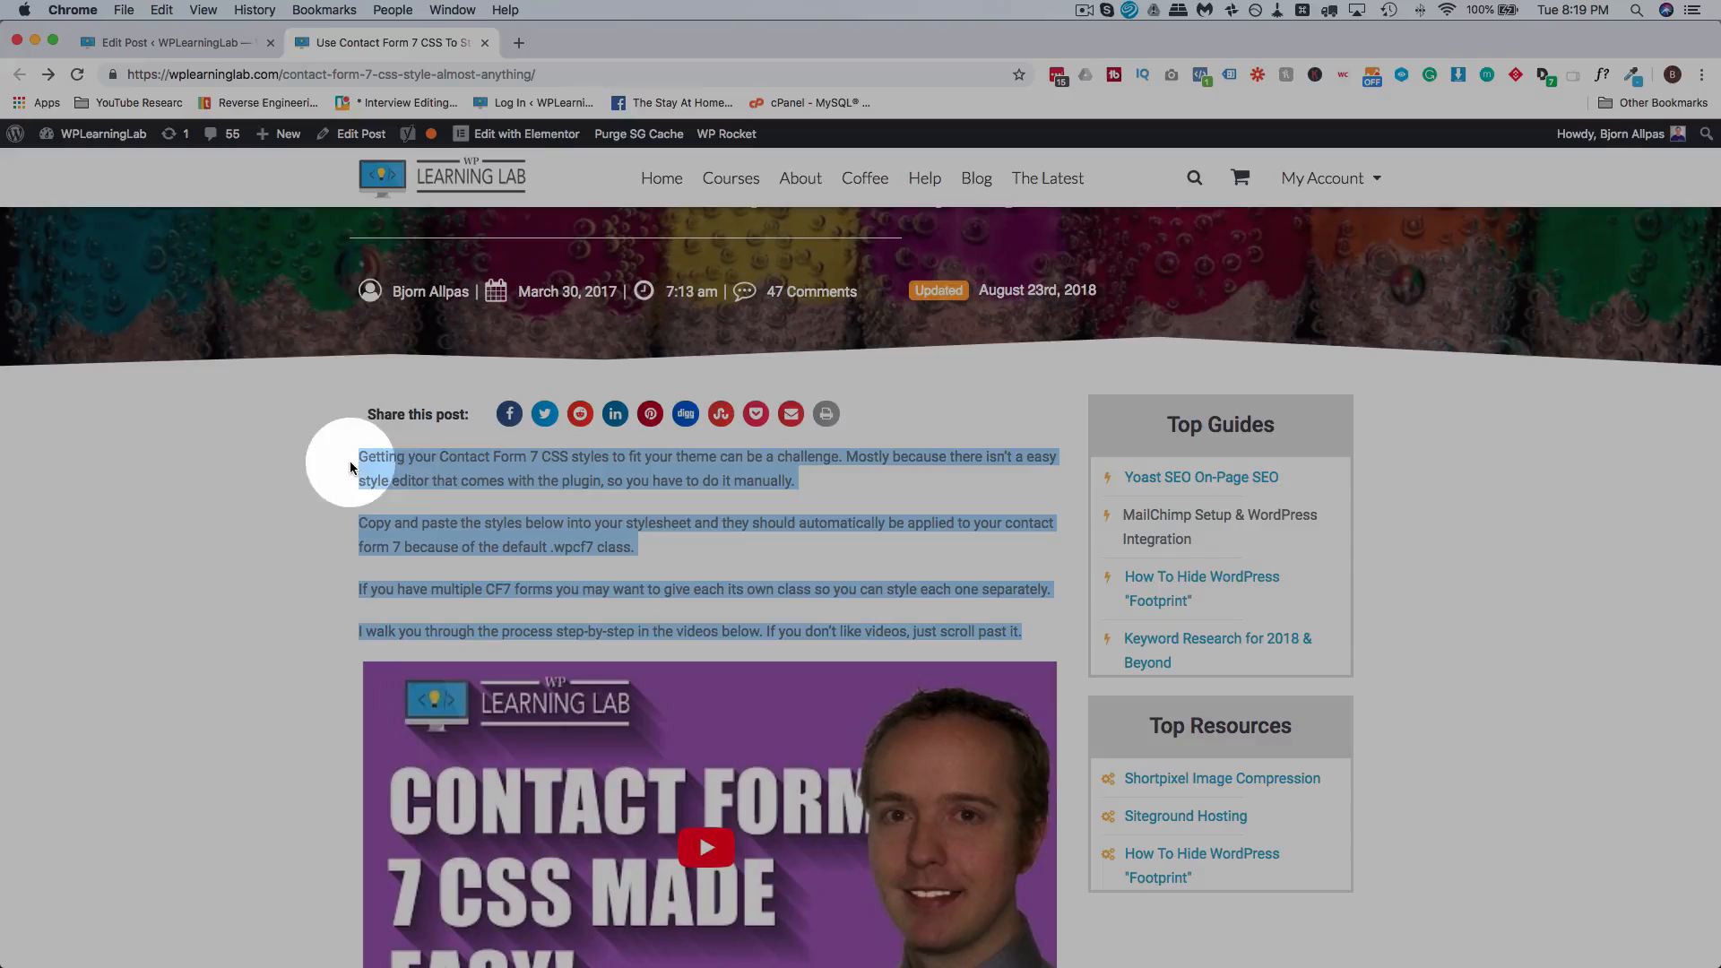
{"action": "left_click", "coordinate": [413, 463]}
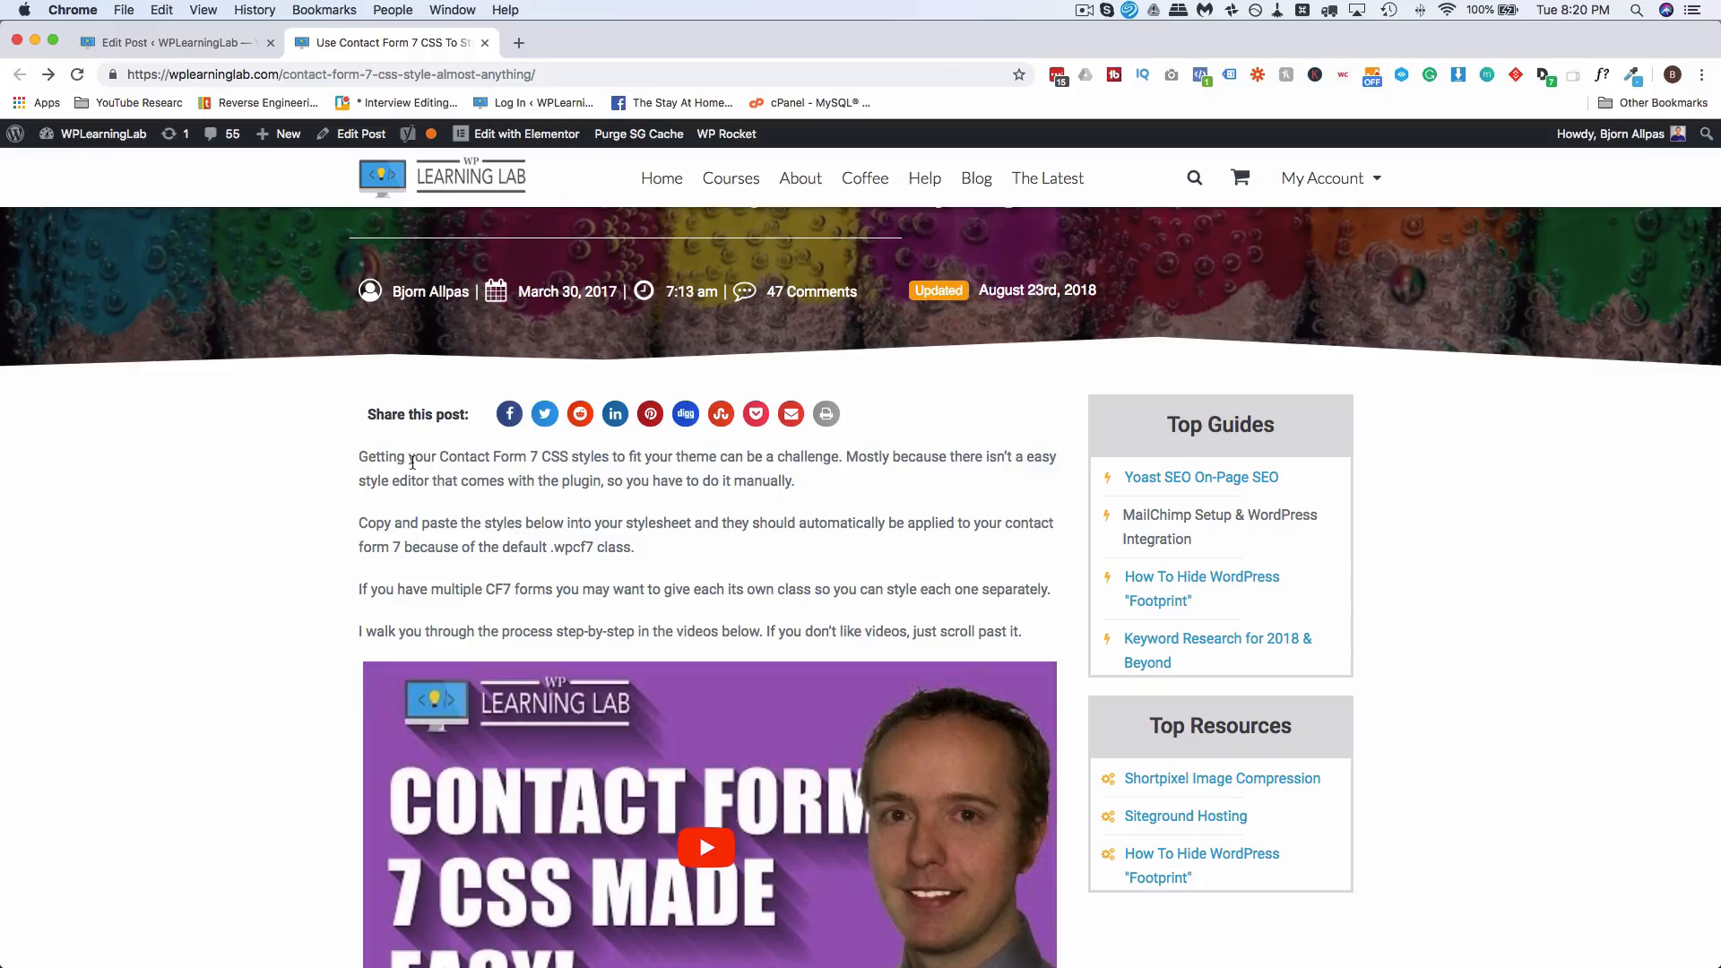
{"action": "scroll", "coordinate": [165, 533], "scroll_direction": "up", "scroll_amount": 2}
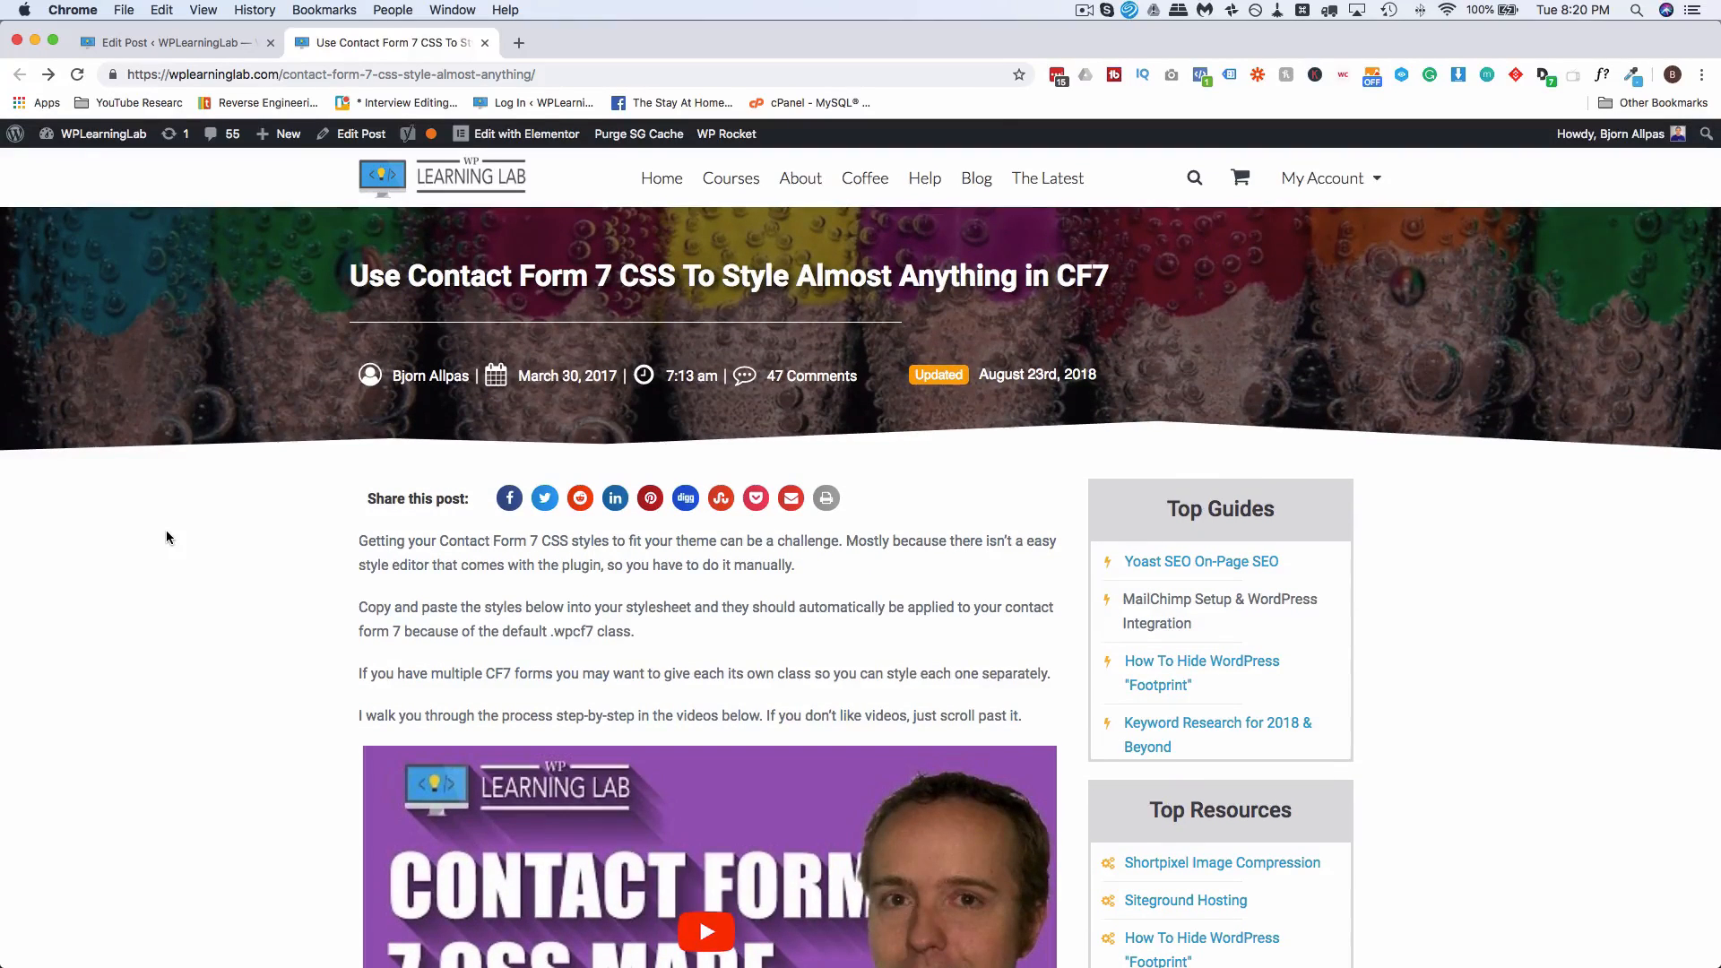
Step: Switch to the browser window with the Google search for "contact form 7 css" and show its first results page
{"action": "key", "text": "super+grave"}
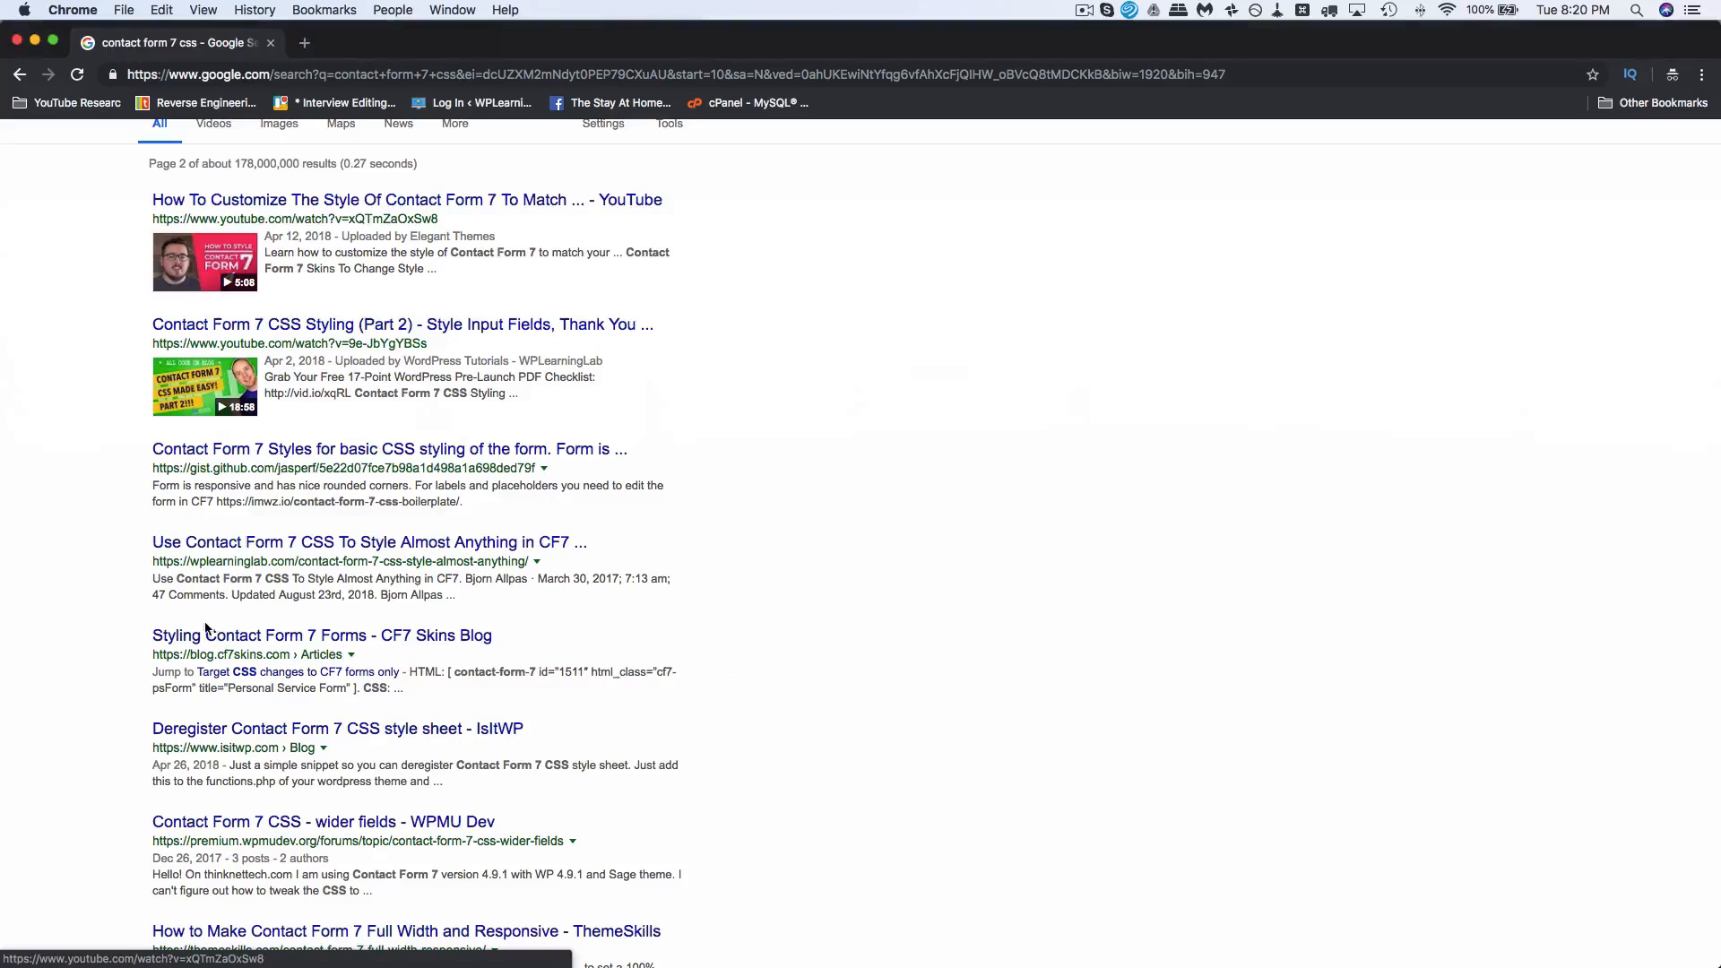
{"action": "scroll", "coordinate": [291, 157], "scroll_direction": "up", "scroll_amount": 1}
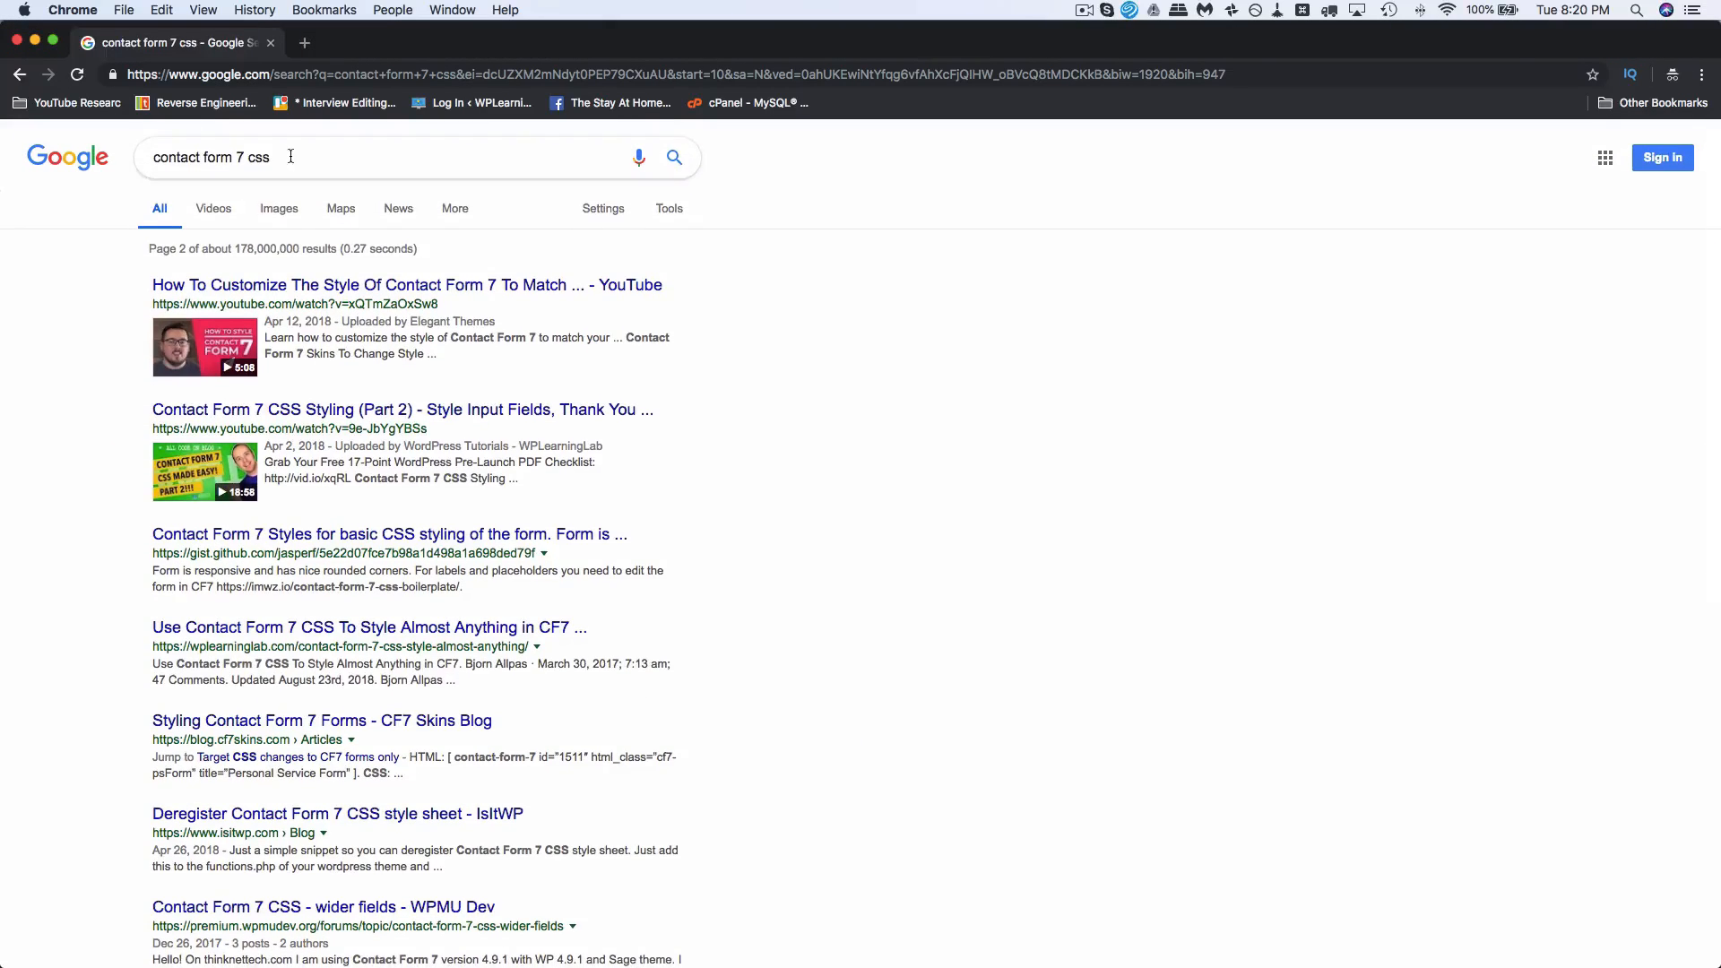
{"action": "left_click_drag", "start_coordinate": [290, 157], "coordinate": [109, 161]}
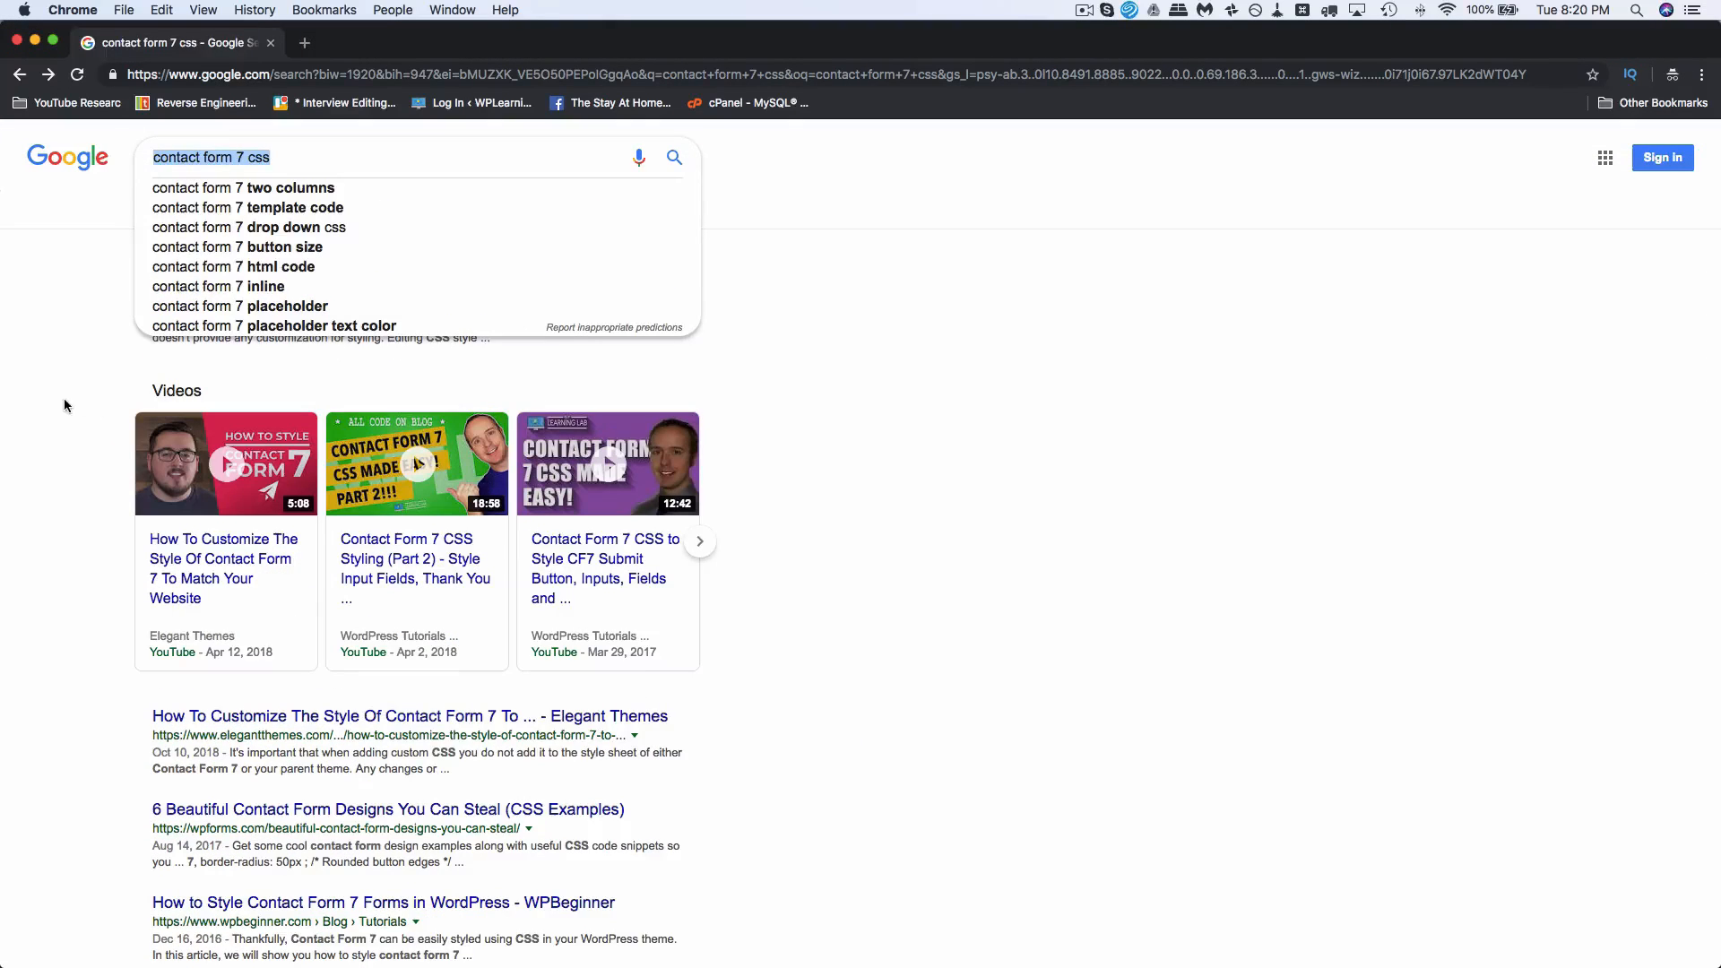
{"action": "left_click", "coordinate": [54, 365]}
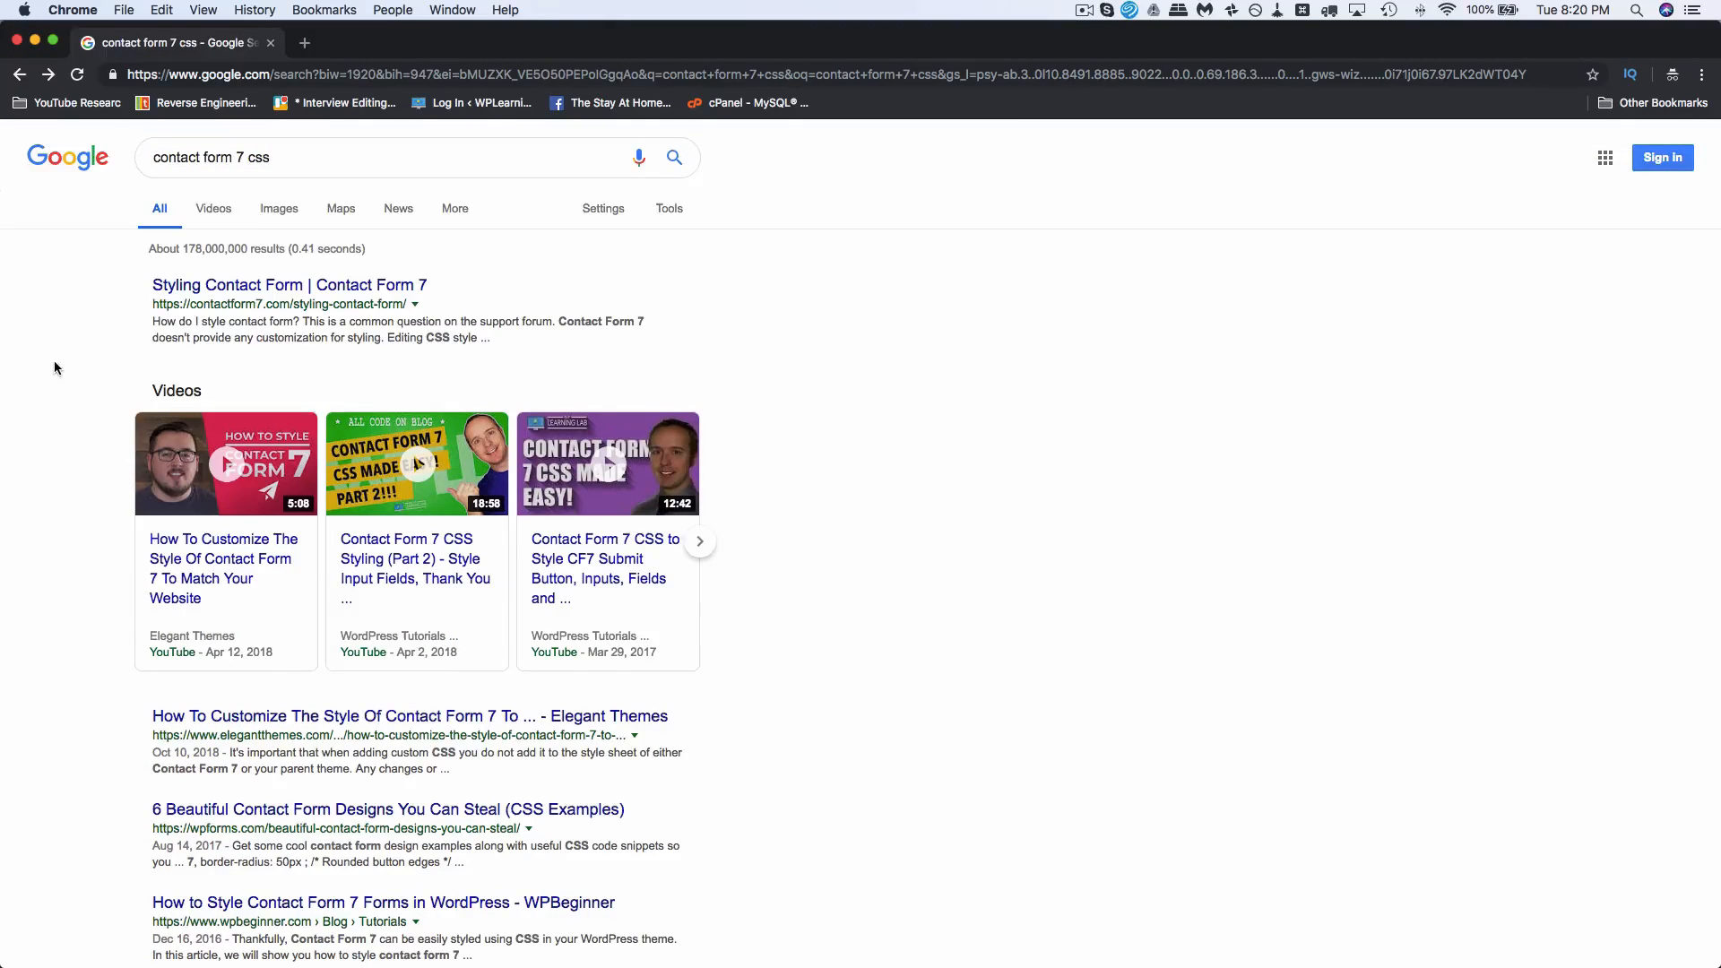
Step: Review the first page of Google results for competing pages, advancing twice through the video carousel
{"action": "scroll", "coordinate": [54, 361], "scroll_direction": "down", "scroll_amount": 1}
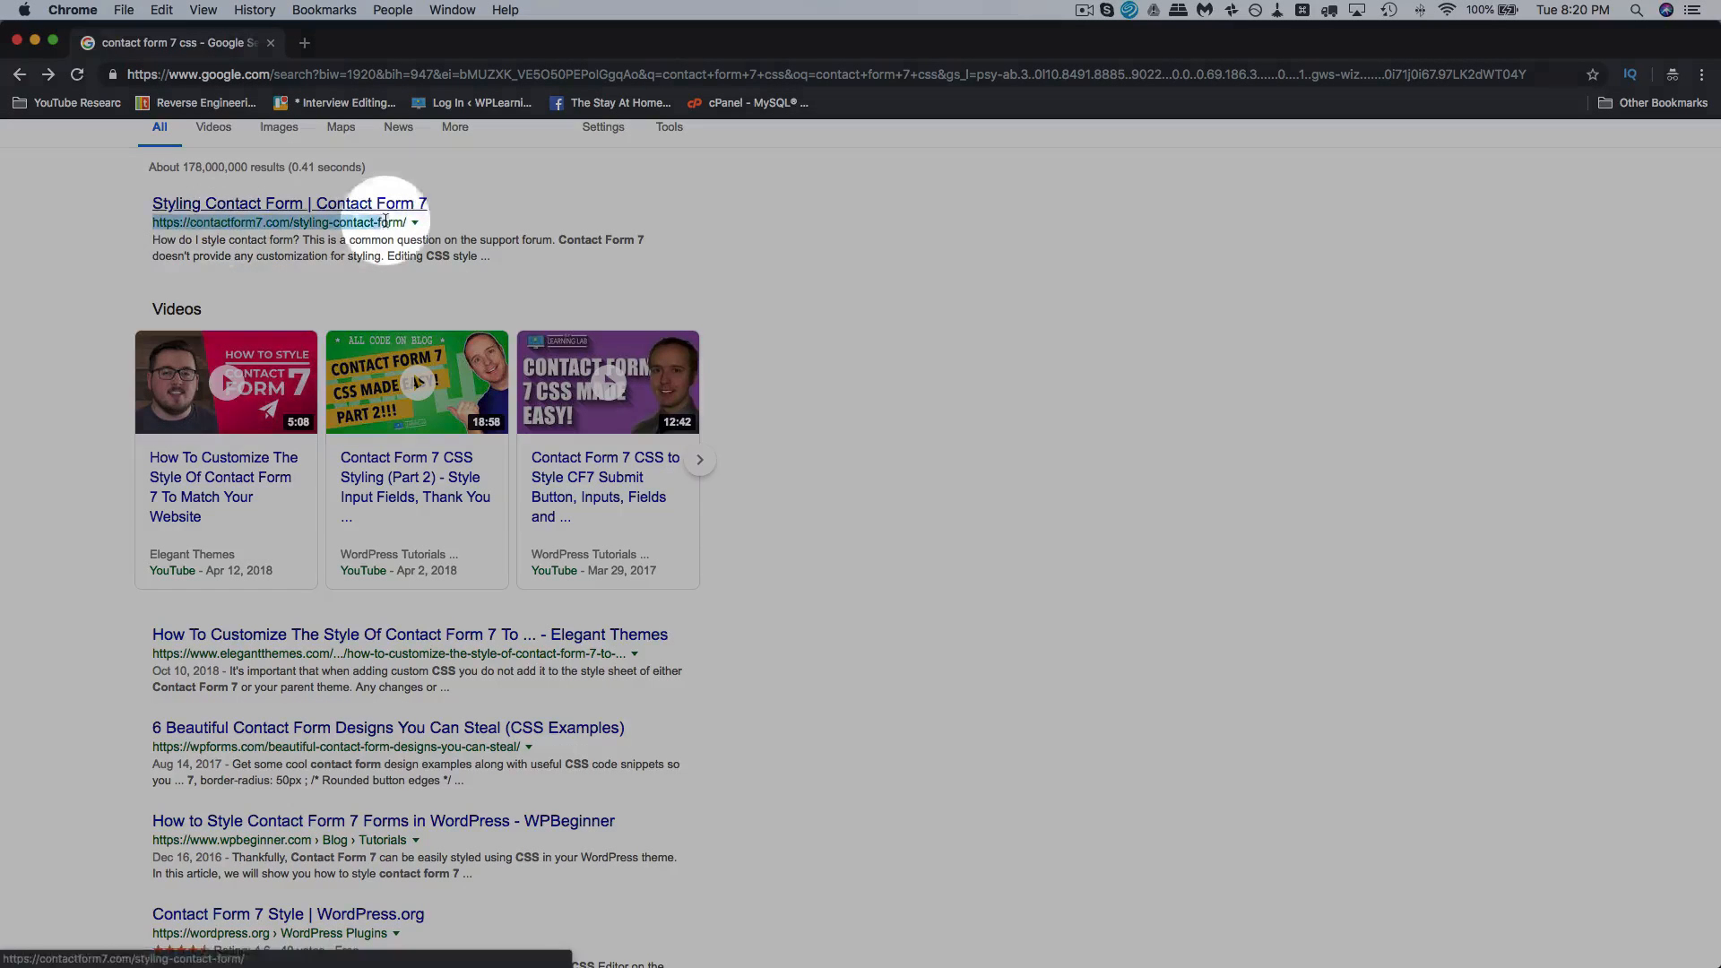
{"action": "scroll", "coordinate": [116, 363], "scroll_direction": "down", "scroll_amount": 1}
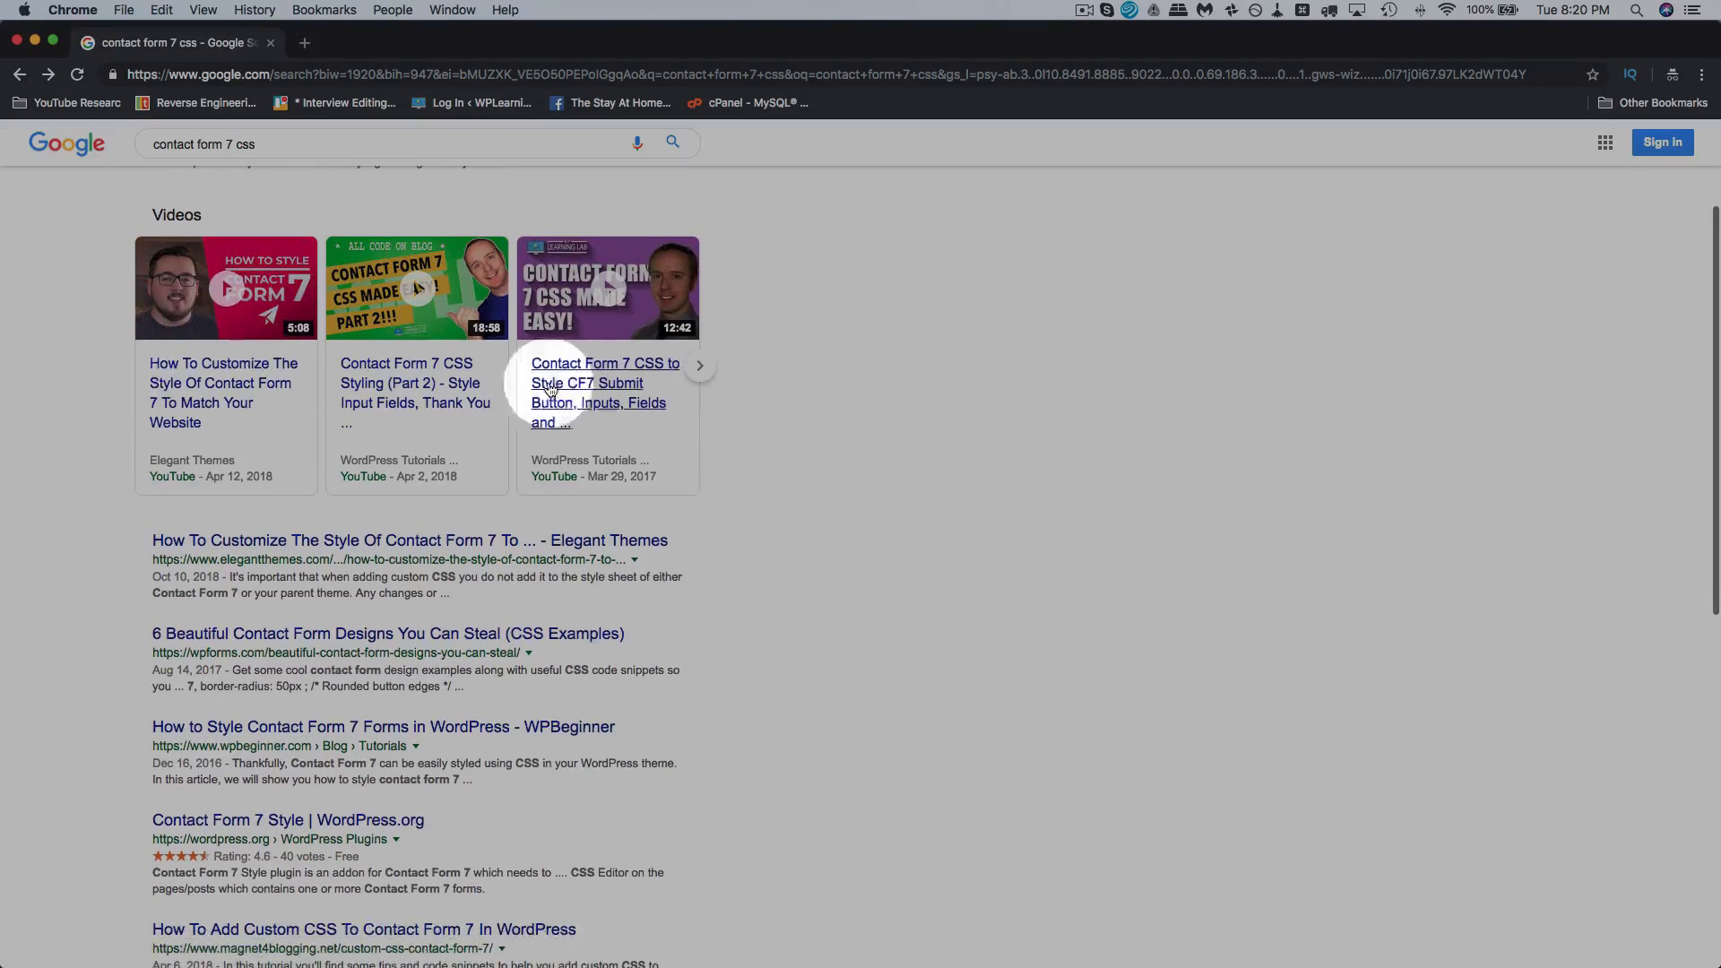
{"action": "left_click", "coordinate": [701, 367]}
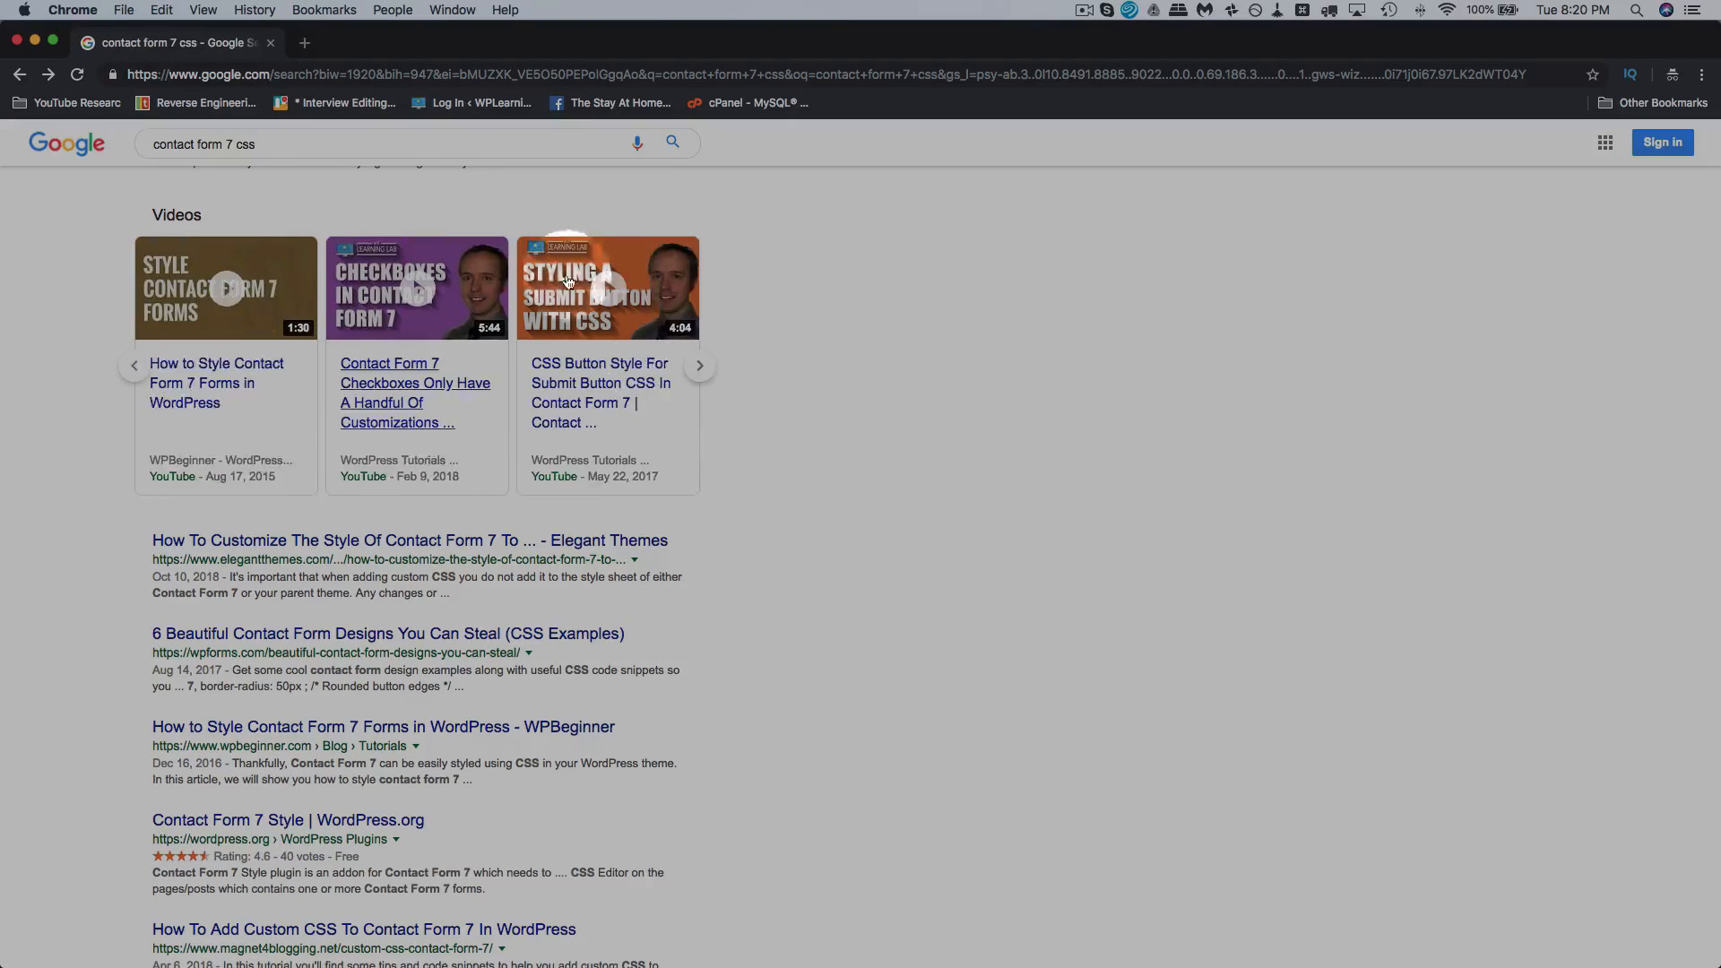
{"action": "left_click", "coordinate": [699, 365]}
{"action": "scroll", "coordinate": [81, 508], "scroll_direction": "down", "scroll_amount": 6}
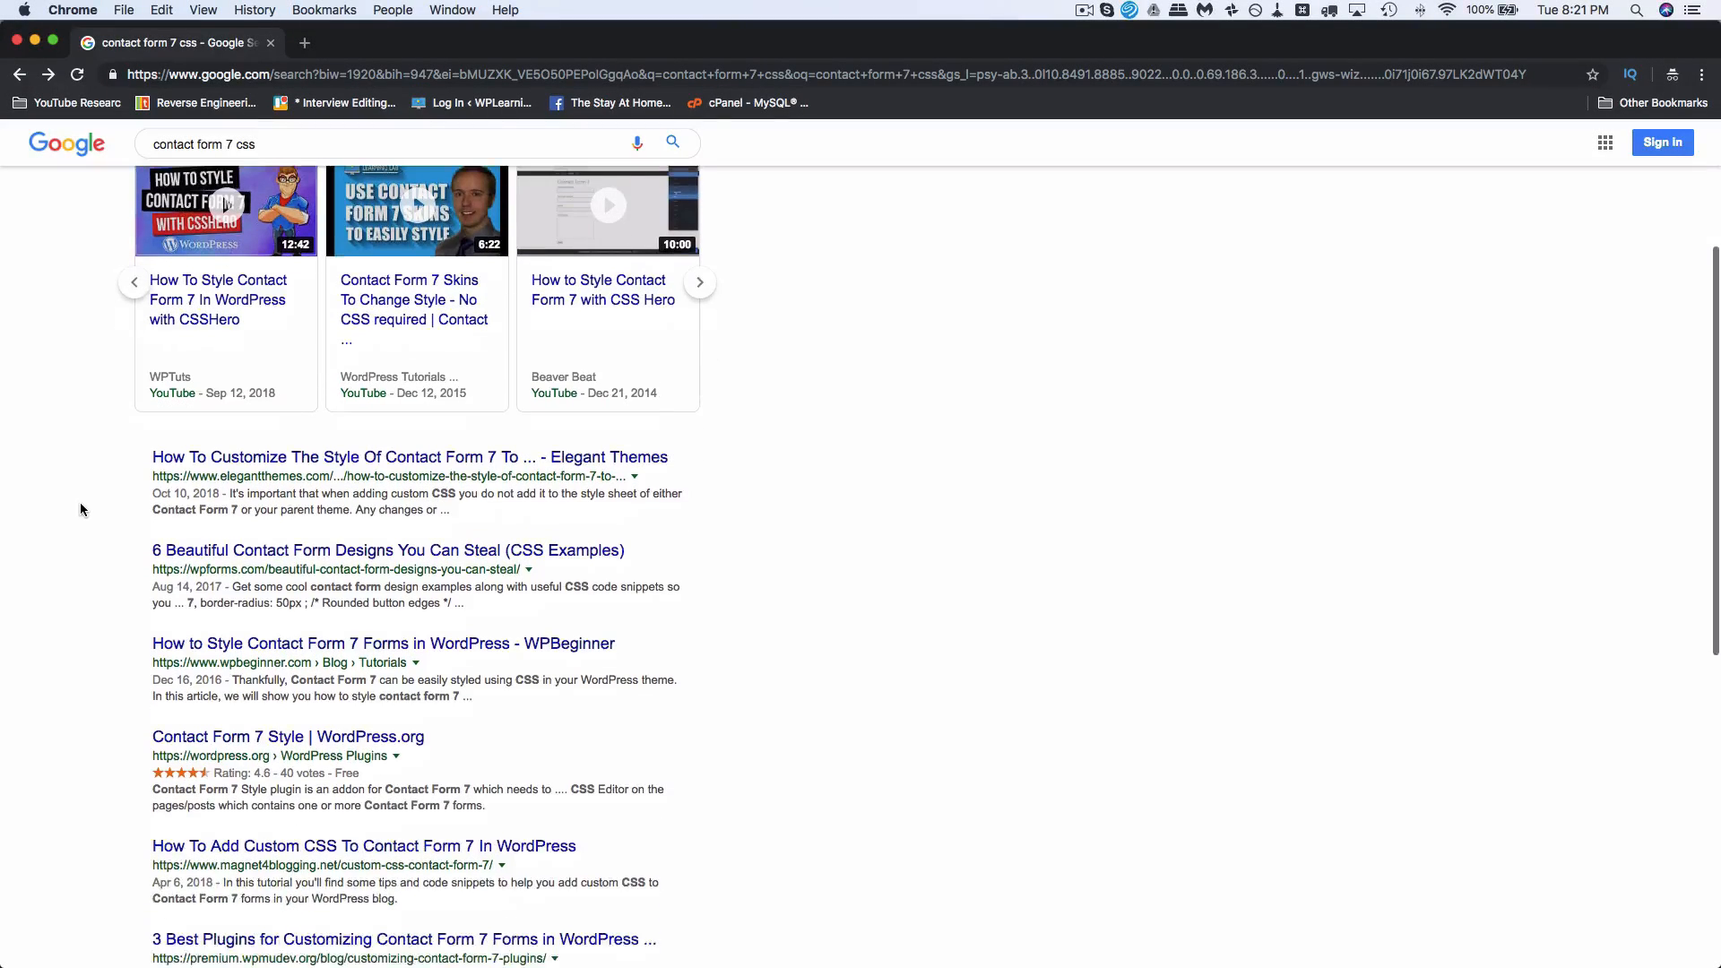
{"action": "scroll", "coordinate": [89, 507], "scroll_direction": "down", "scroll_amount": 2}
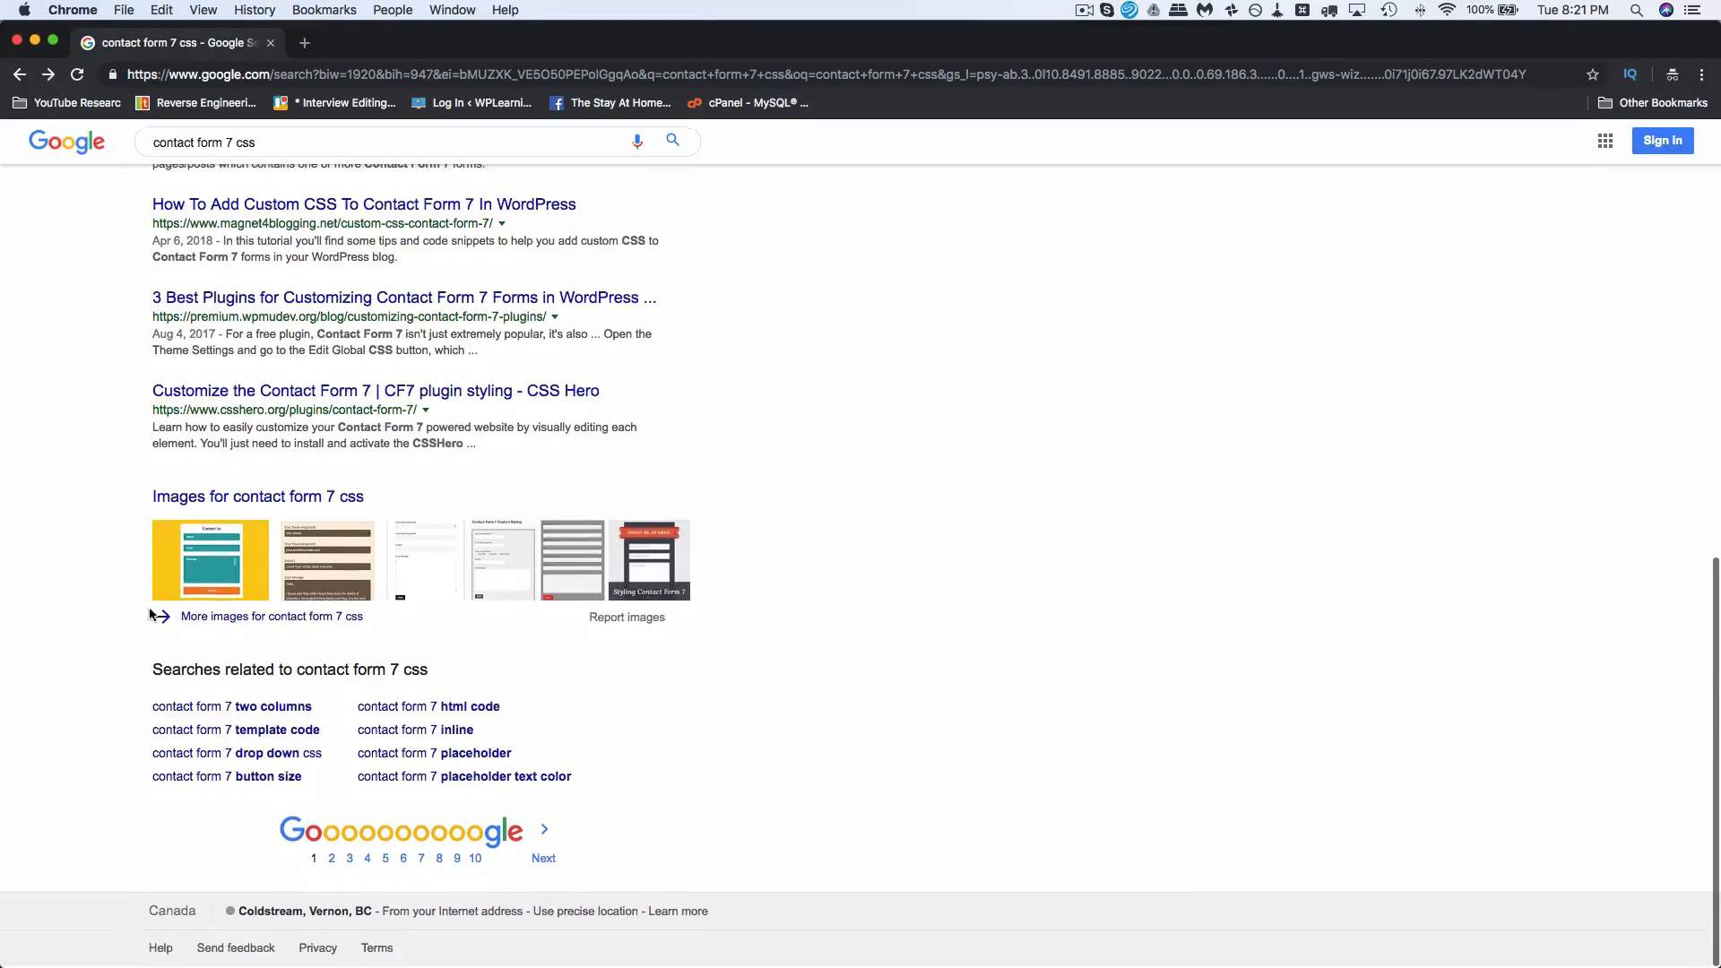
Step: Open page 2 of the Google results and examine the wplearninglab.com article's listing and description
{"action": "left_click", "coordinate": [336, 847]}
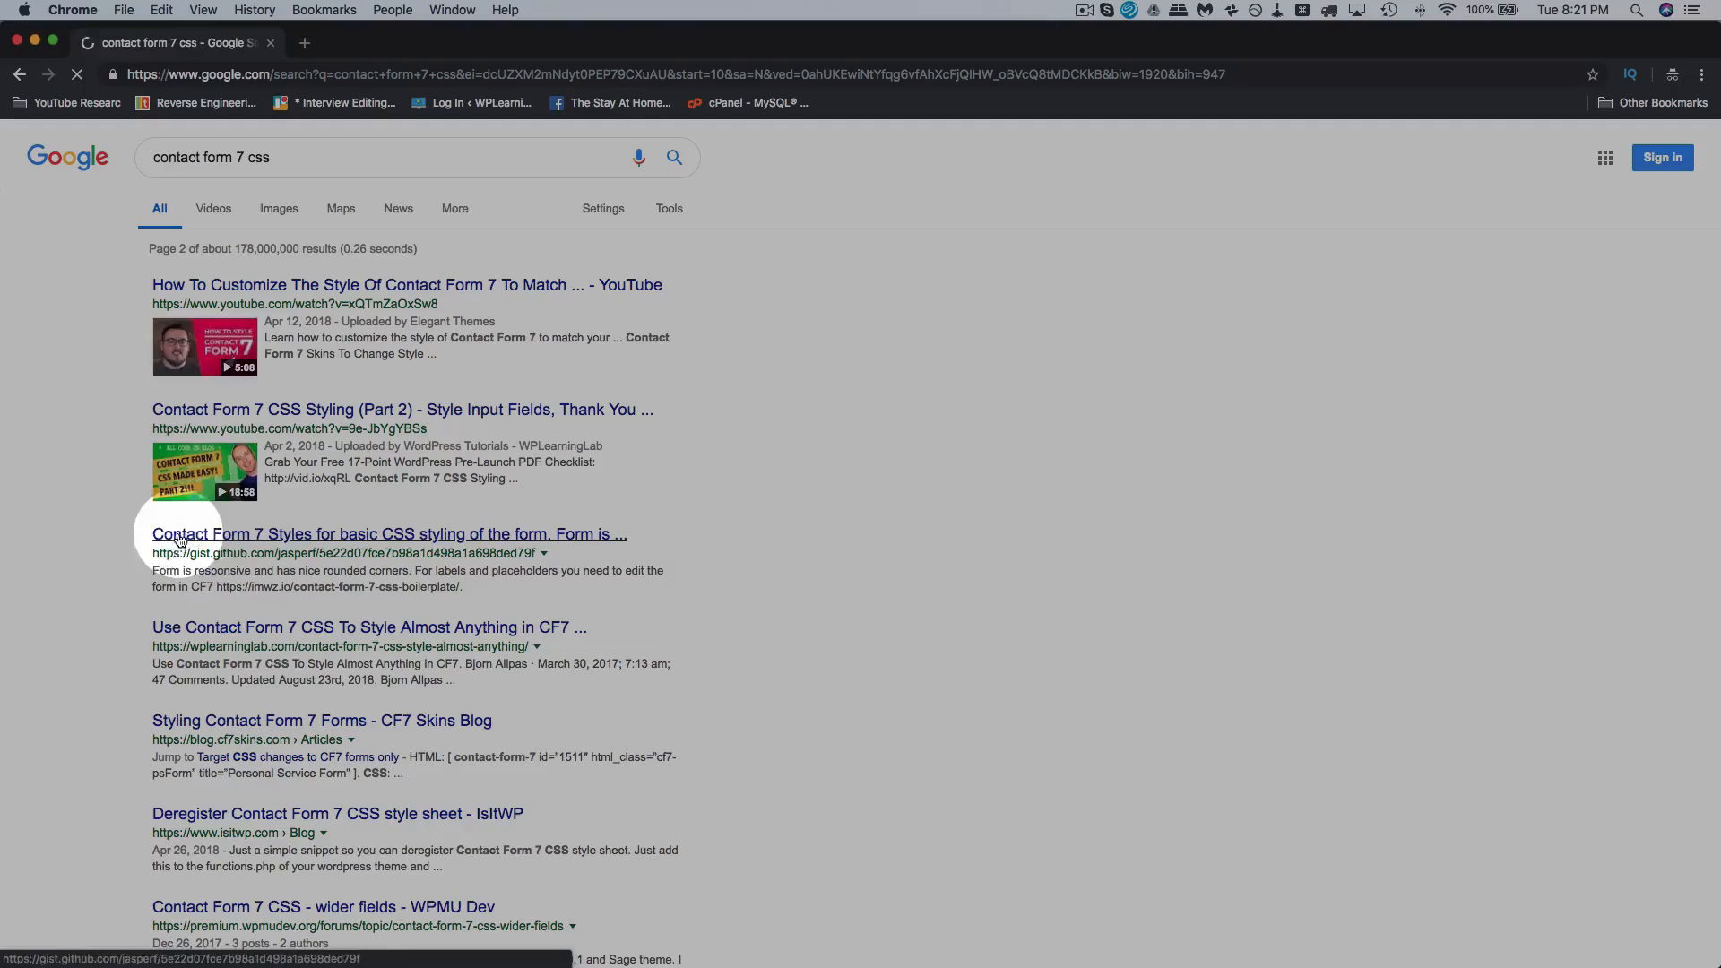
{"action": "scroll", "coordinate": [64, 385], "scroll_direction": "down", "scroll_amount": 1}
{"action": "left_click_drag", "start_coordinate": [78, 394], "coordinate": [602, 442]}
{"action": "scroll", "coordinate": [41, 432], "scroll_direction": "down", "scroll_amount": 1}
{"action": "scroll", "coordinate": [40, 431], "scroll_direction": "down", "scroll_amount": 1}
{"action": "left_click", "coordinate": [605, 443]}
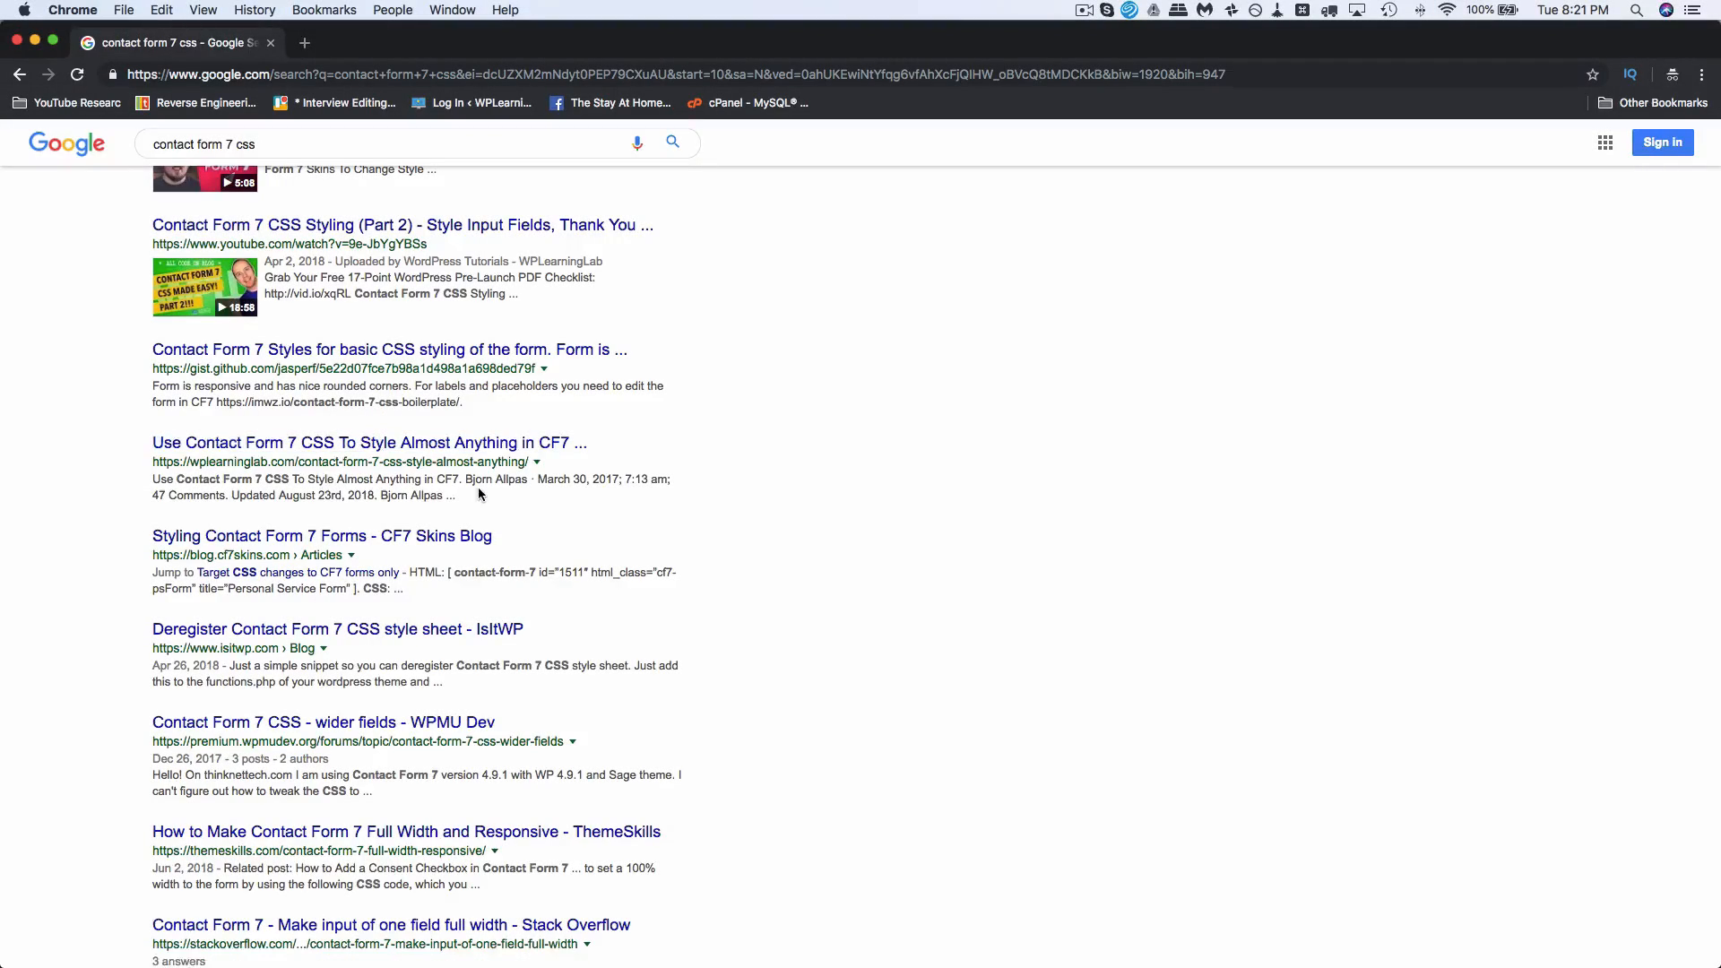
{"action": "left_click_drag", "start_coordinate": [485, 496], "coordinate": [152, 479]}
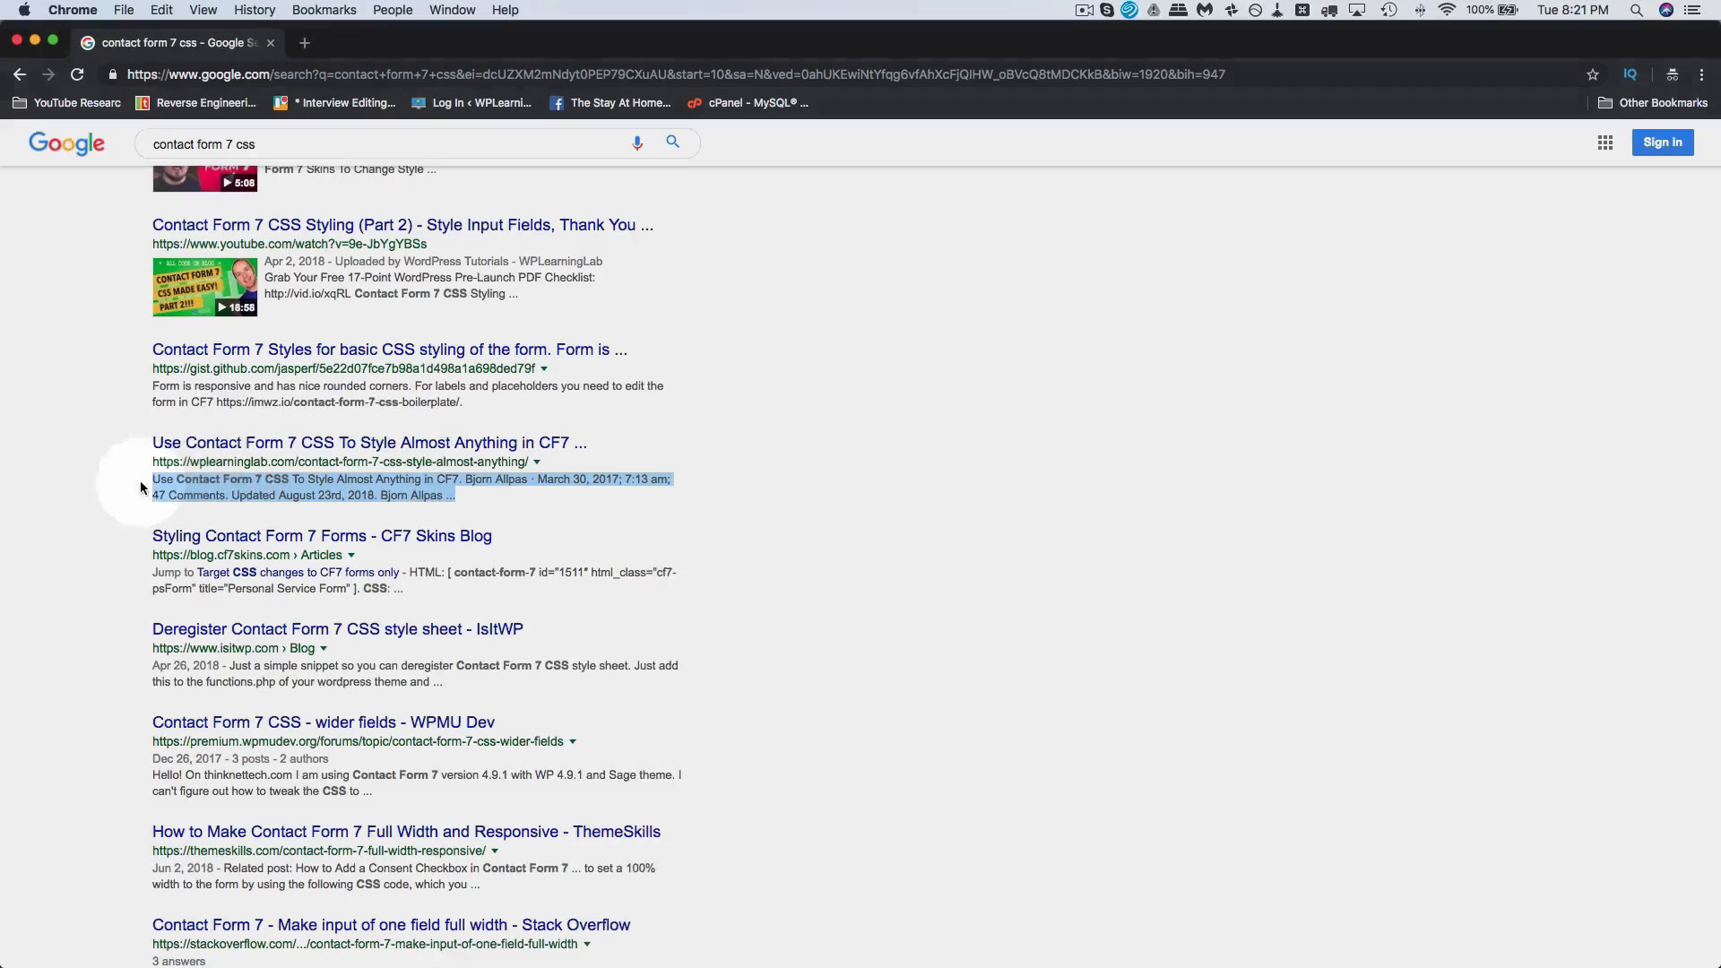
{"action": "scroll", "coordinate": [140, 484], "scroll_direction": "down", "scroll_amount": 1}
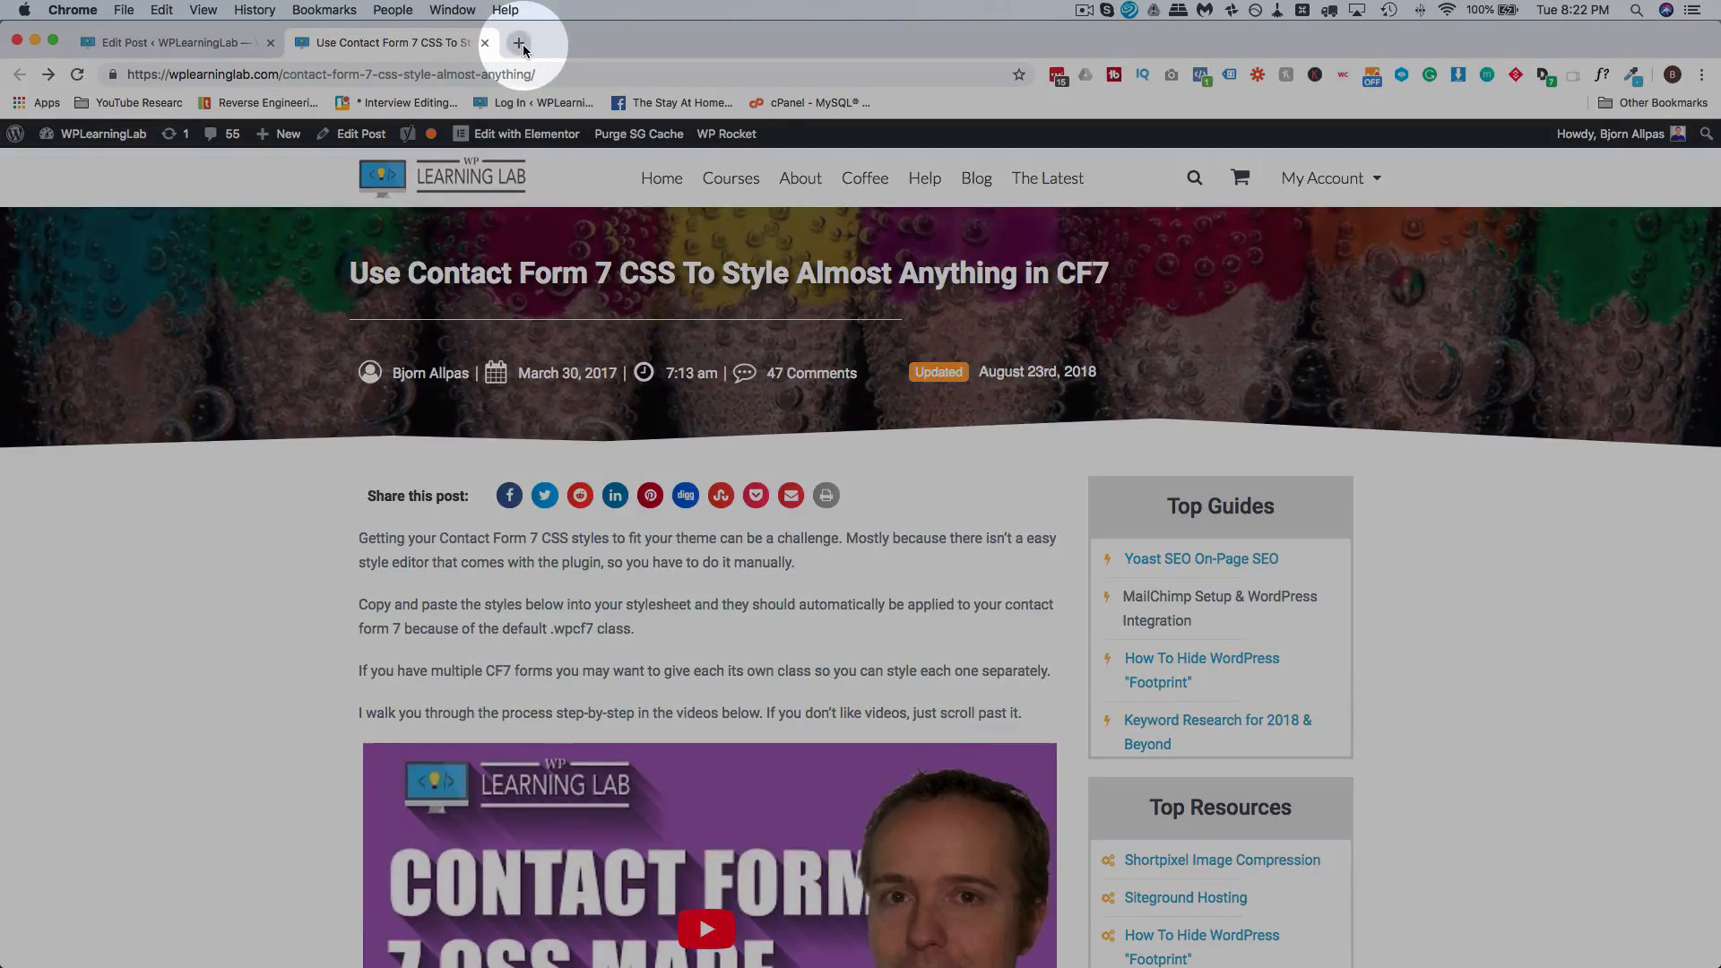
{"action": "left_click", "coordinate": [523, 46]}
{"action": "type", "text": "https://www.cminds.com/"}
{"action": "key", "text": "Return"}
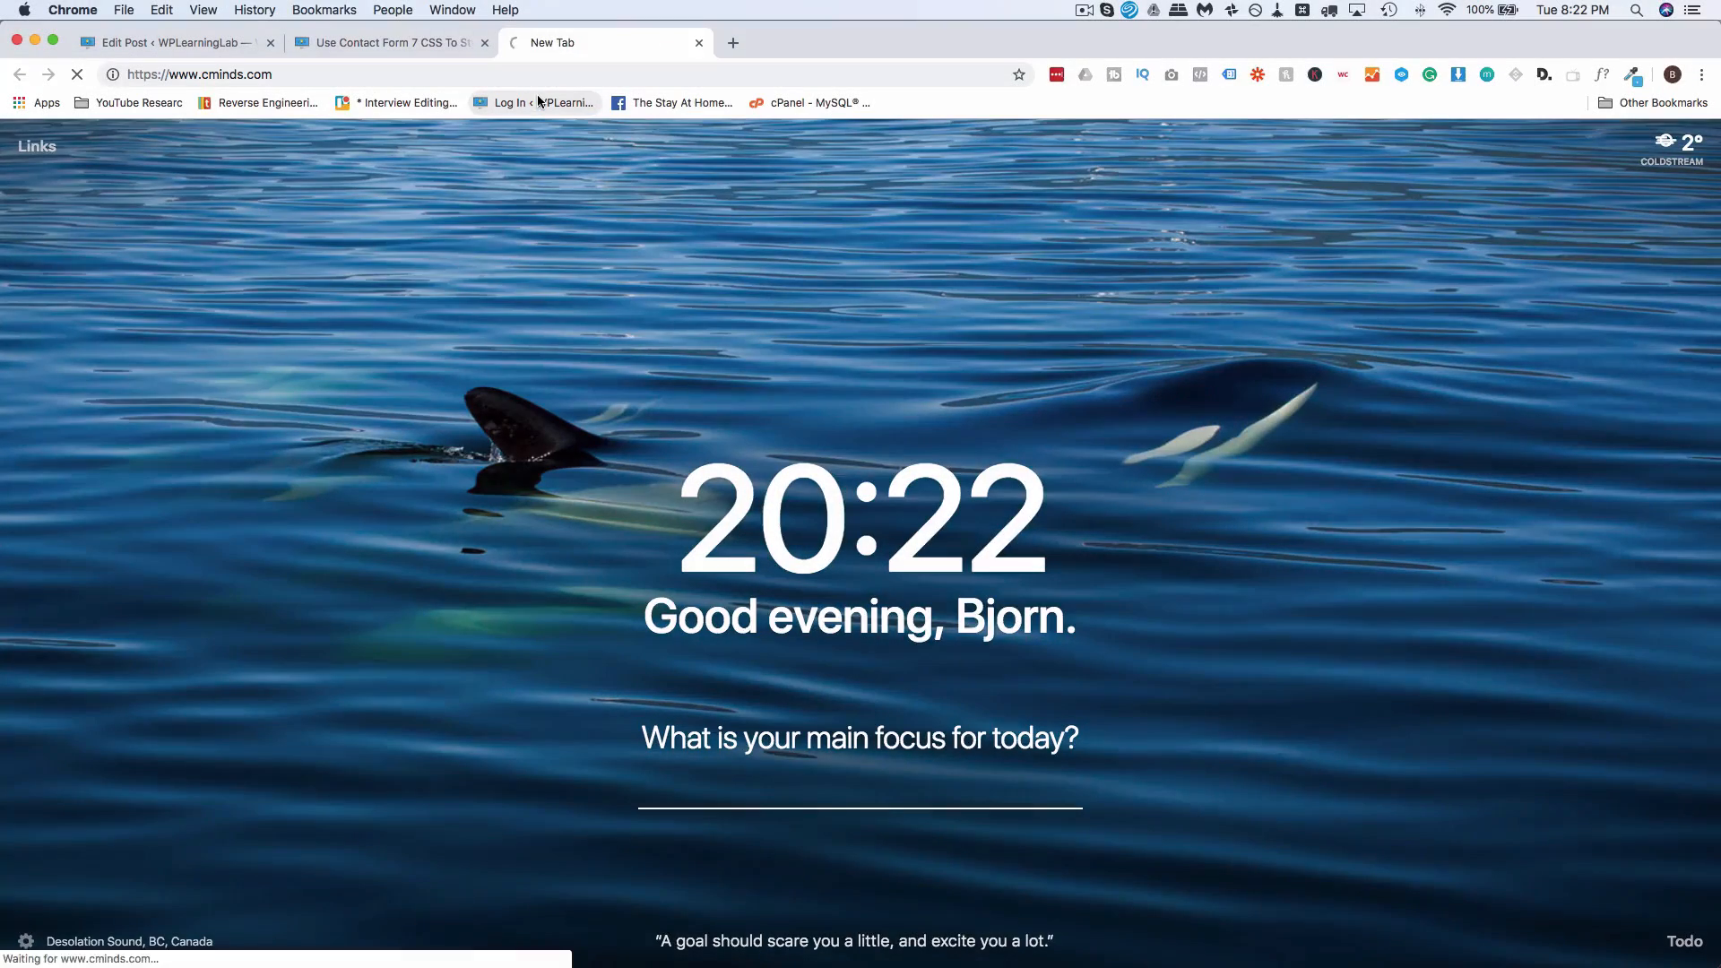
{"action": "scroll", "coordinate": [319, 434], "scroll_direction": "down", "scroll_amount": 7}
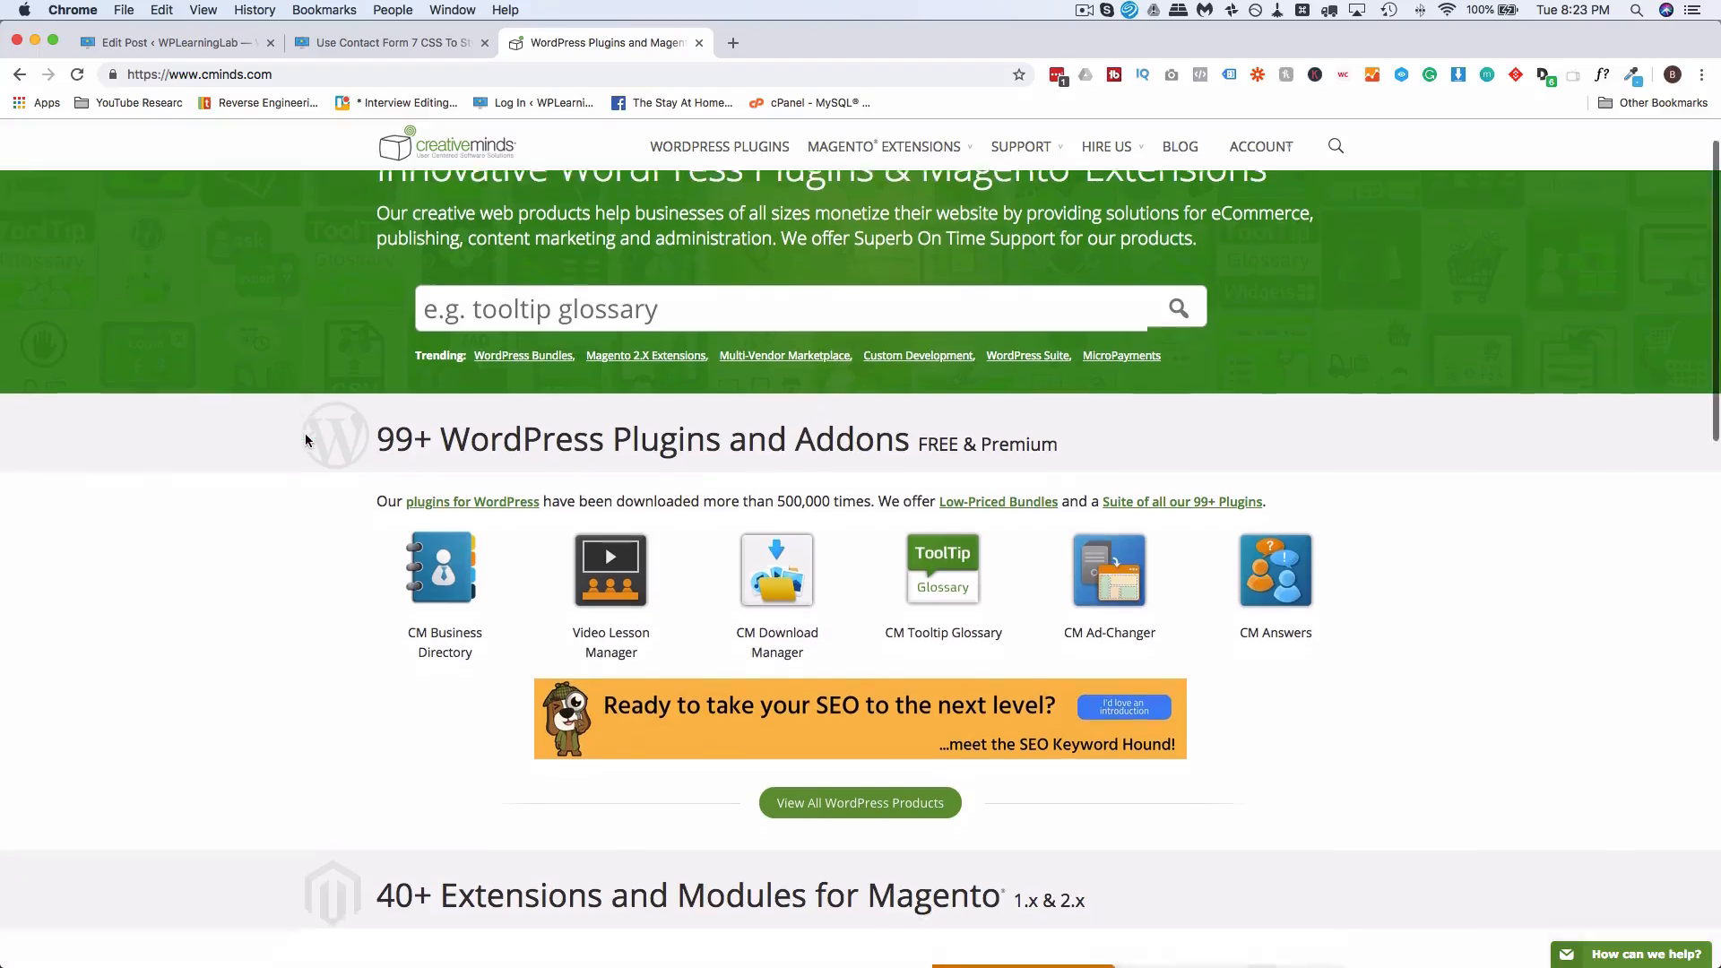
{"action": "scroll", "coordinate": [305, 434], "scroll_direction": "up", "scroll_amount": 7}
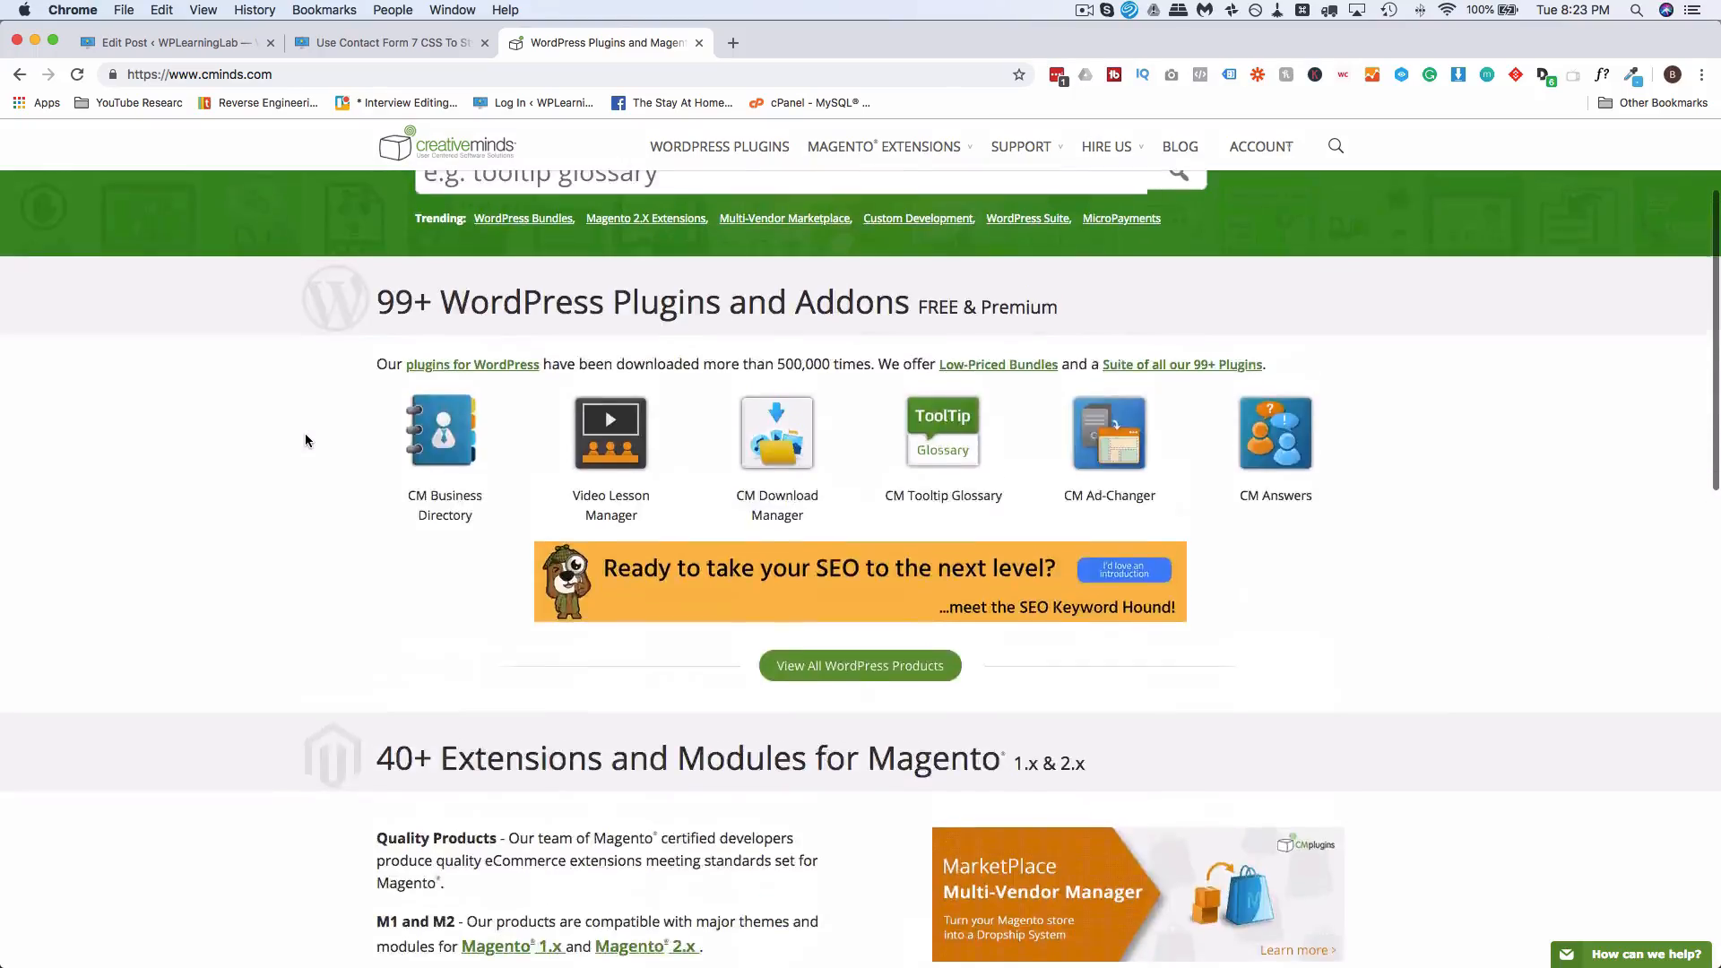
Step: Open the SEO Keyword Hound product page from the CreativeMinds WordPress plugins catalogue
{"action": "left_click", "coordinate": [742, 150]}
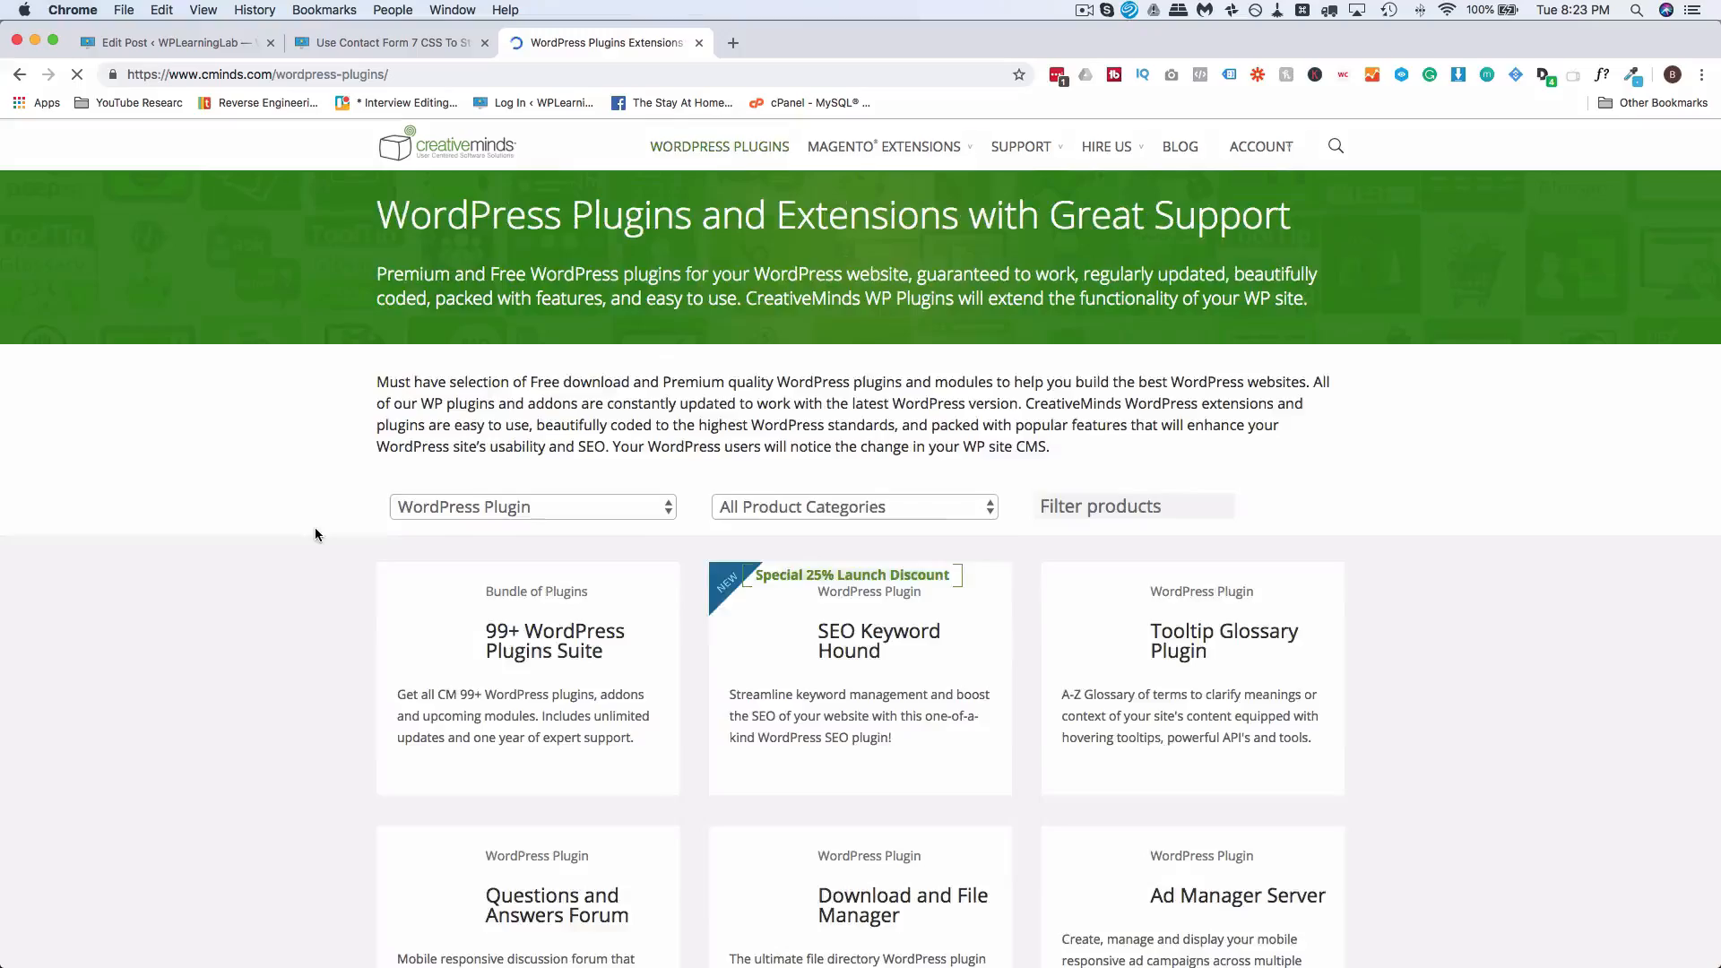
{"action": "scroll", "coordinate": [315, 527], "scroll_direction": "down", "scroll_amount": 2}
{"action": "left_click", "coordinate": [816, 490]}
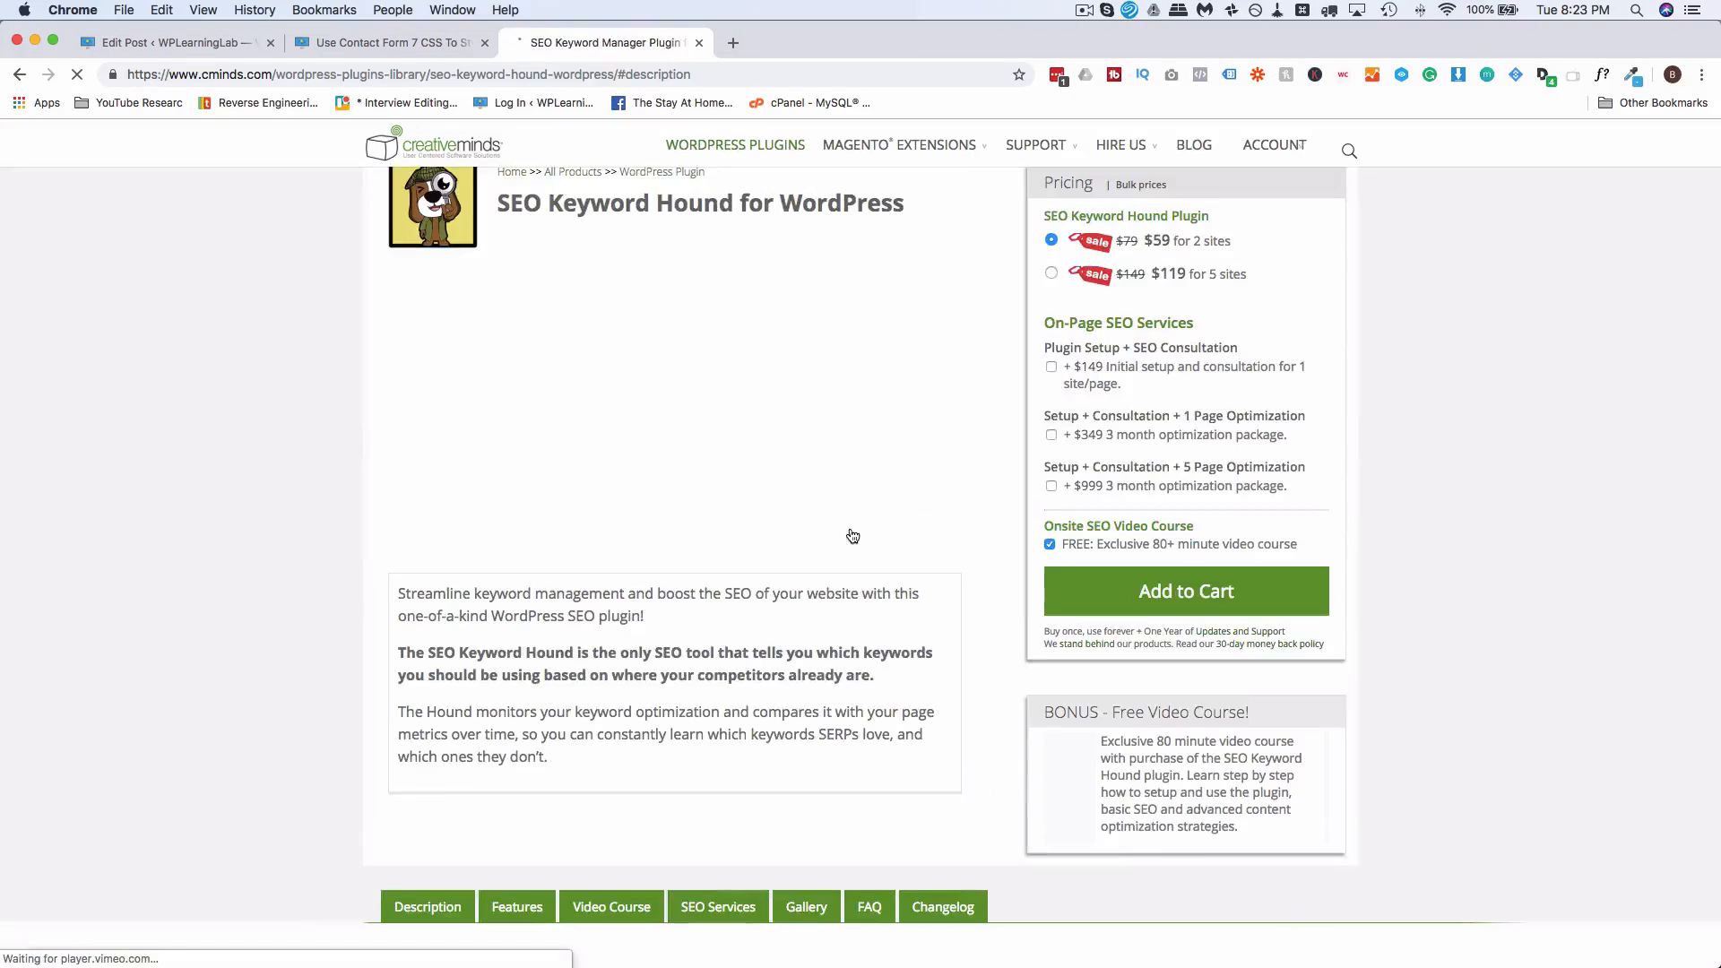
Step: Add the SEO Keyword Hound license for 2 sites with the free video course to the cart and review the checkout page
{"action": "left_click", "coordinate": [1165, 296]}
{"action": "left_click_drag", "start_coordinate": [1168, 296], "coordinate": [1230, 294]}
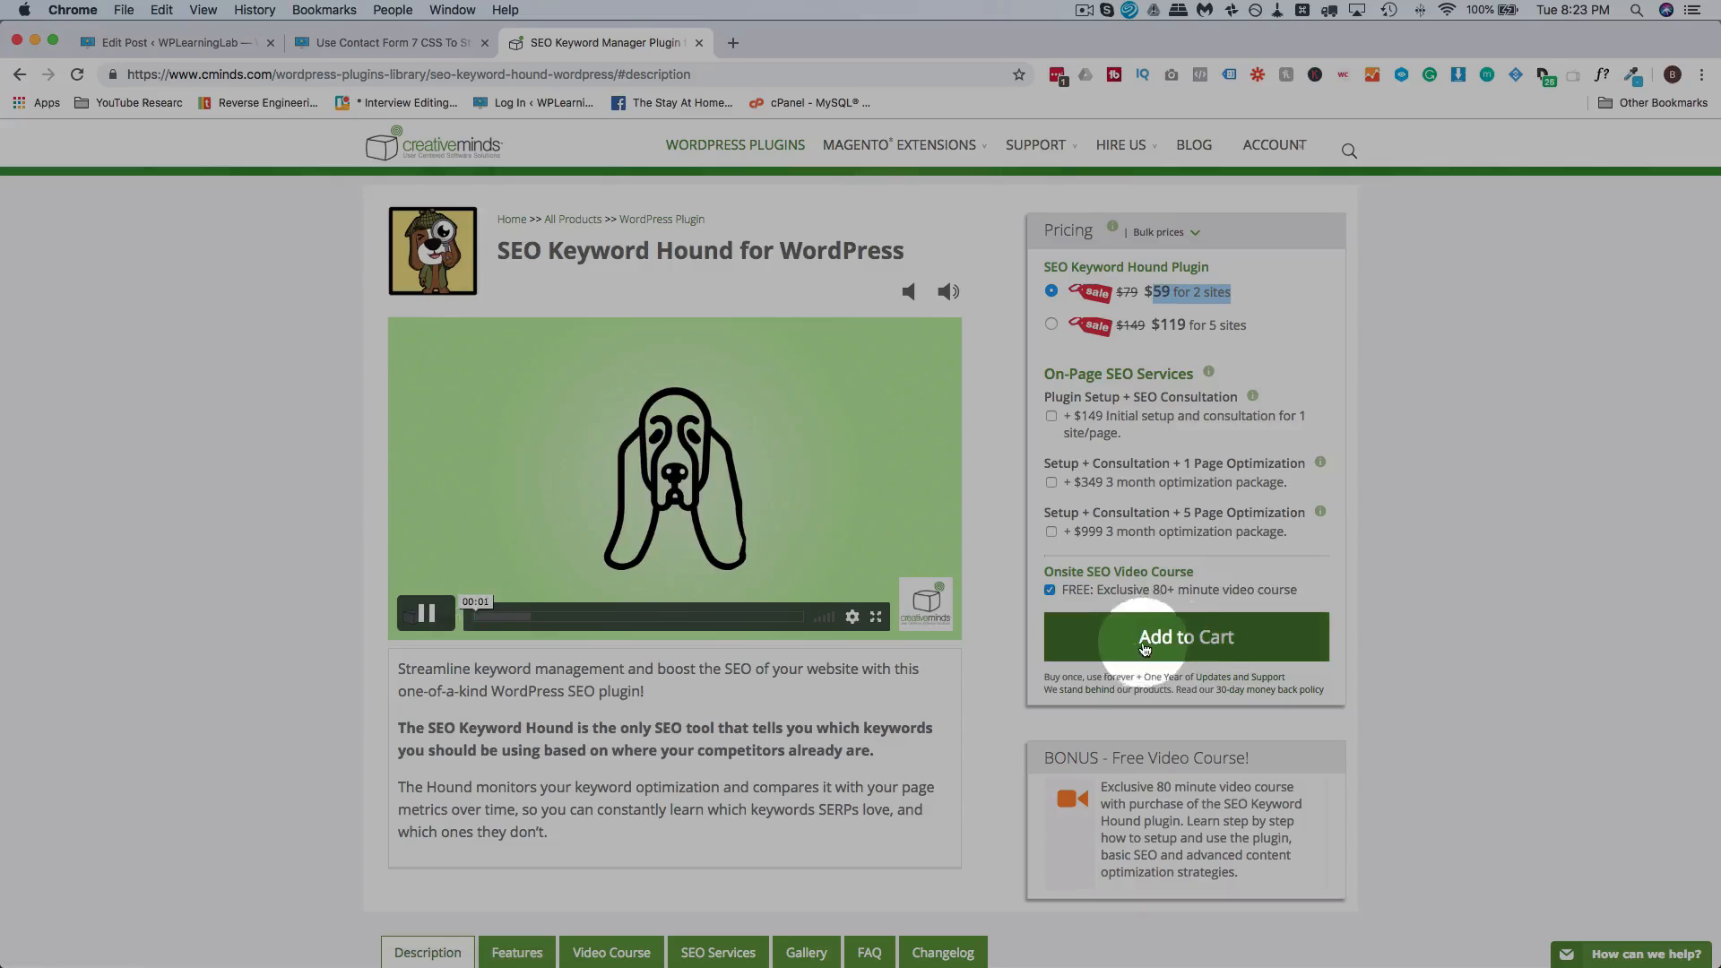
{"action": "left_click", "coordinate": [1190, 642]}
{"action": "scroll", "coordinate": [415, 438], "scroll_direction": "down", "scroll_amount": 5}
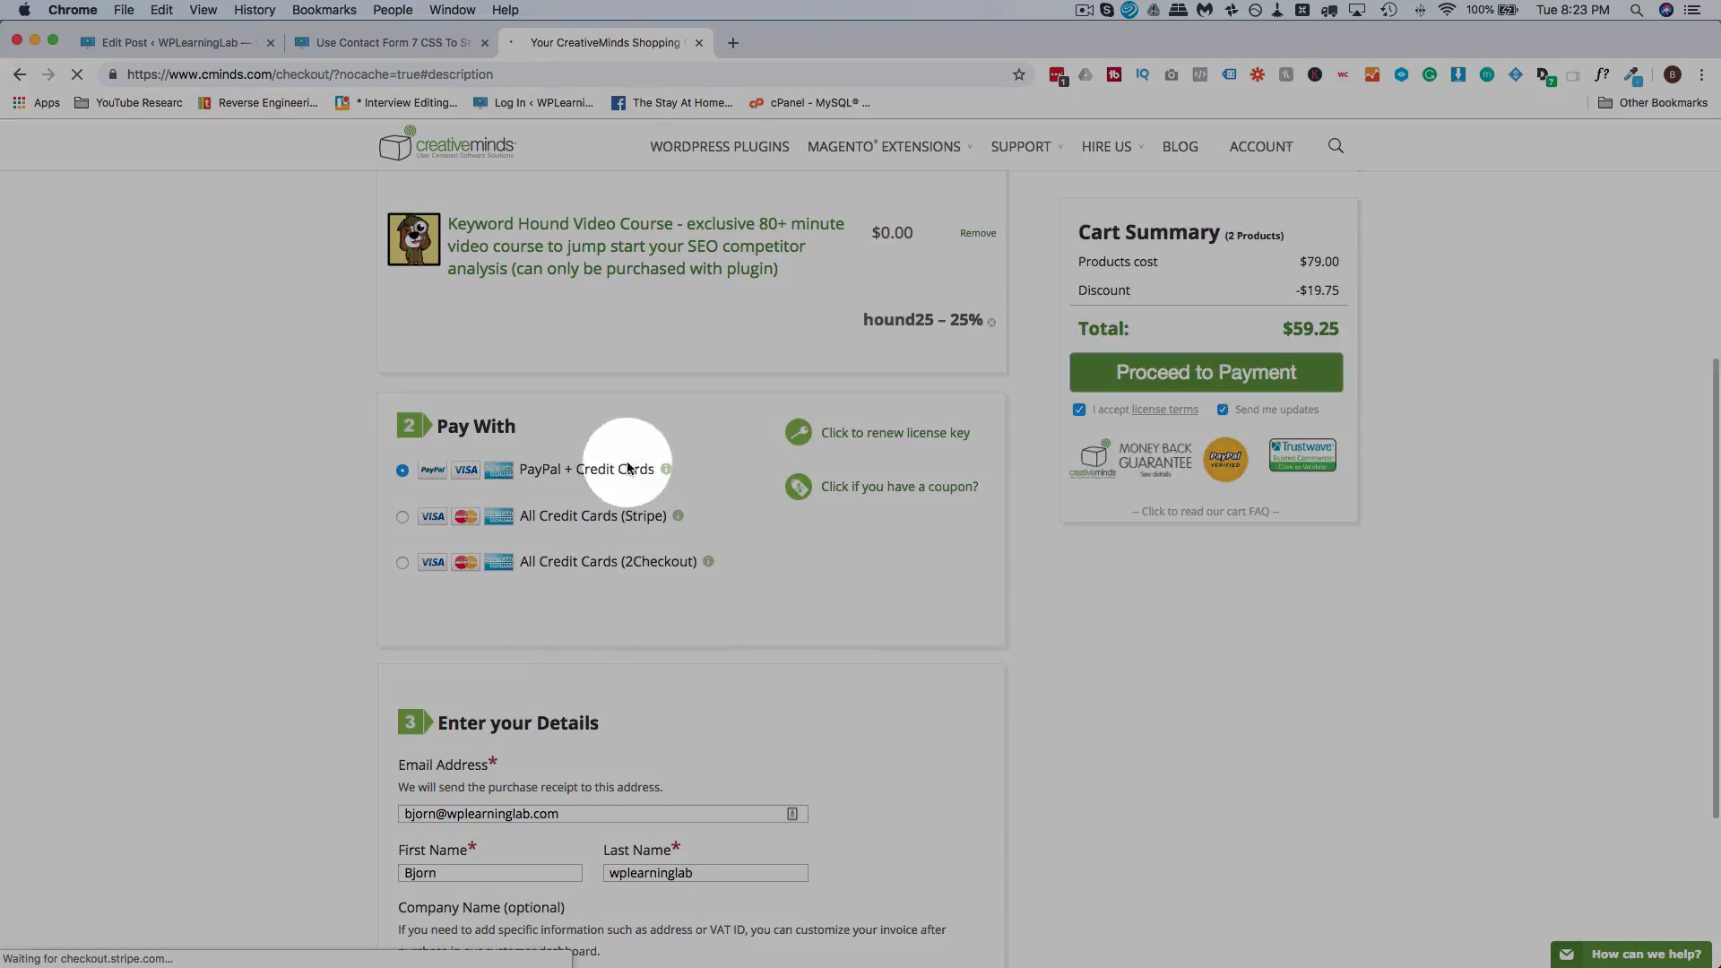
{"action": "scroll", "coordinate": [774, 595], "scroll_direction": "down", "scroll_amount": 4}
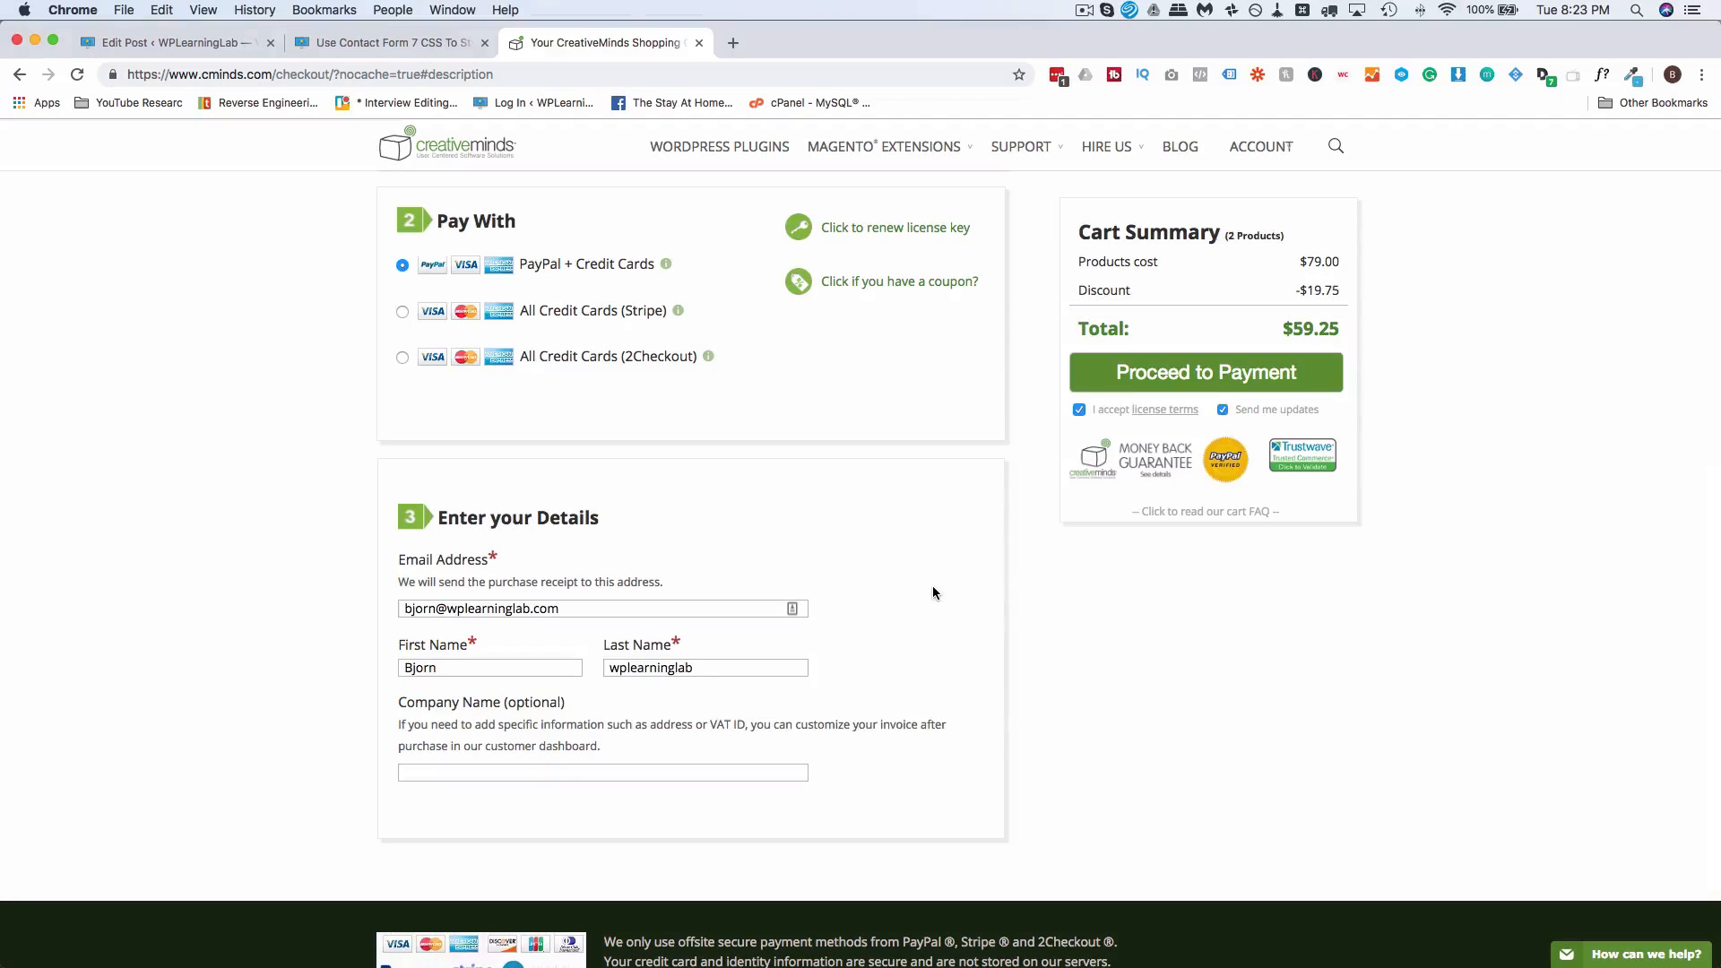
{"action": "scroll", "coordinate": [965, 548], "scroll_direction": "up", "scroll_amount": 10}
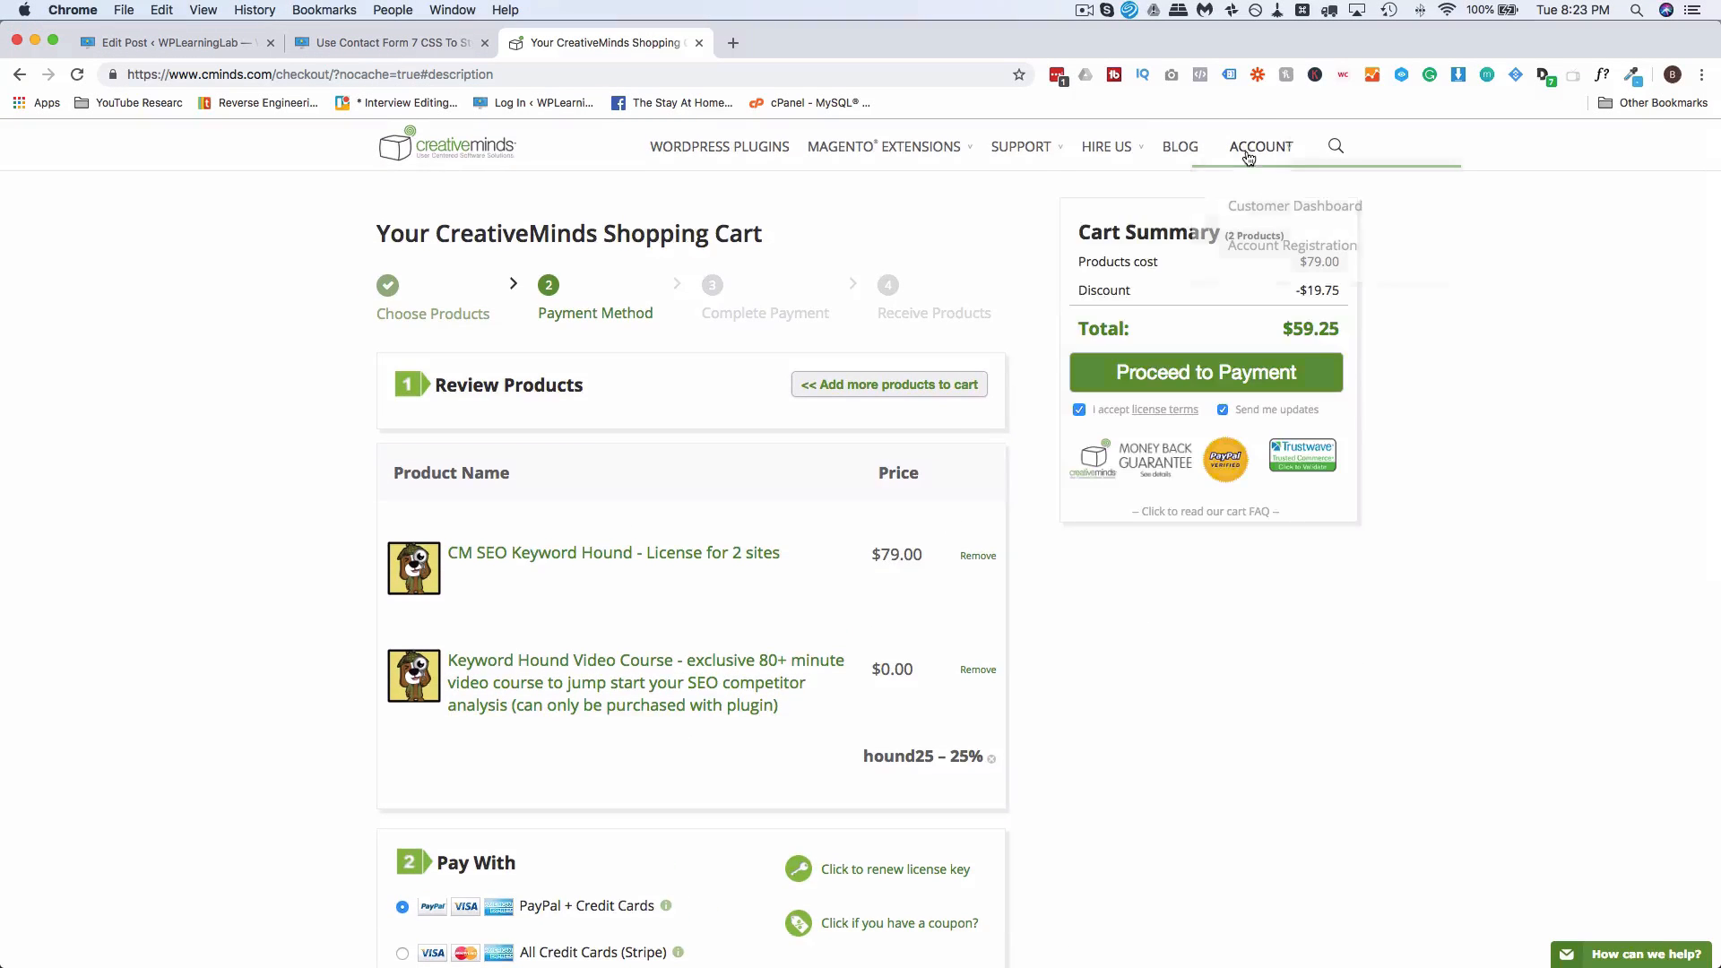
Step: Open the CreativeMinds customer dashboard and show the account's downloads
{"action": "mouse_move", "coordinate": [1264, 148]}
{"action": "left_click", "coordinate": [1283, 206]}
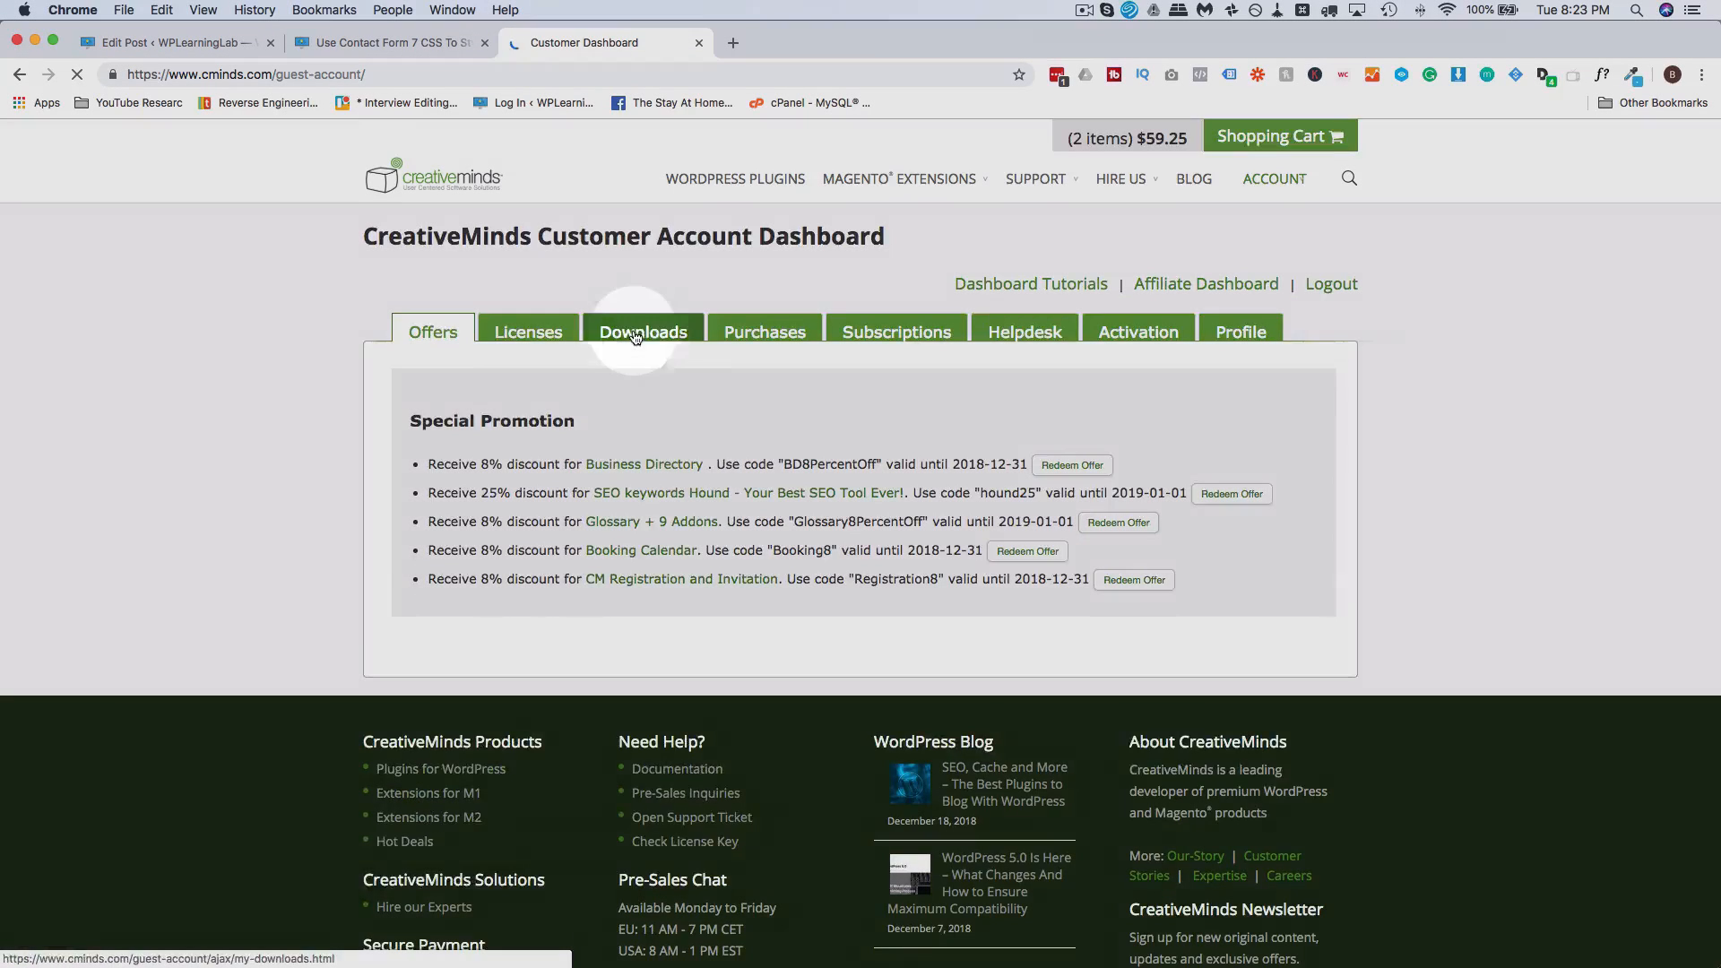
{"action": "left_click", "coordinate": [646, 331]}
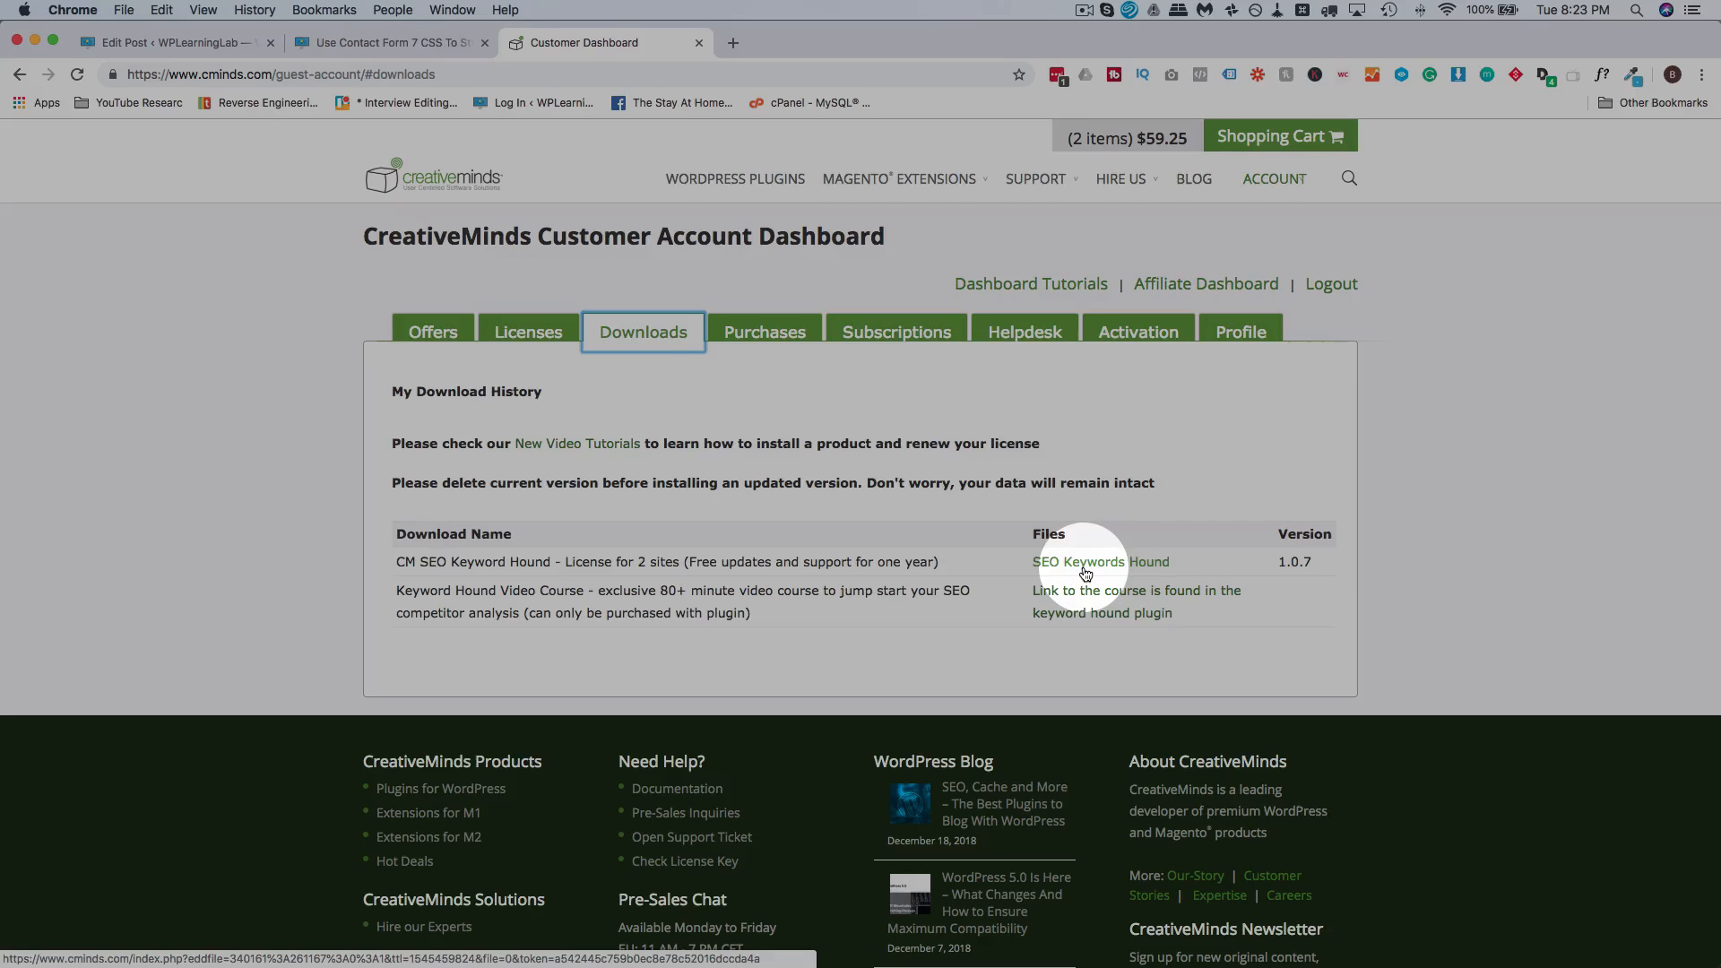
Step: Show the account's licenses in the CreativeMinds dashboard and select the SEO Keyword Hound license key
{"action": "left_click", "coordinate": [529, 337]}
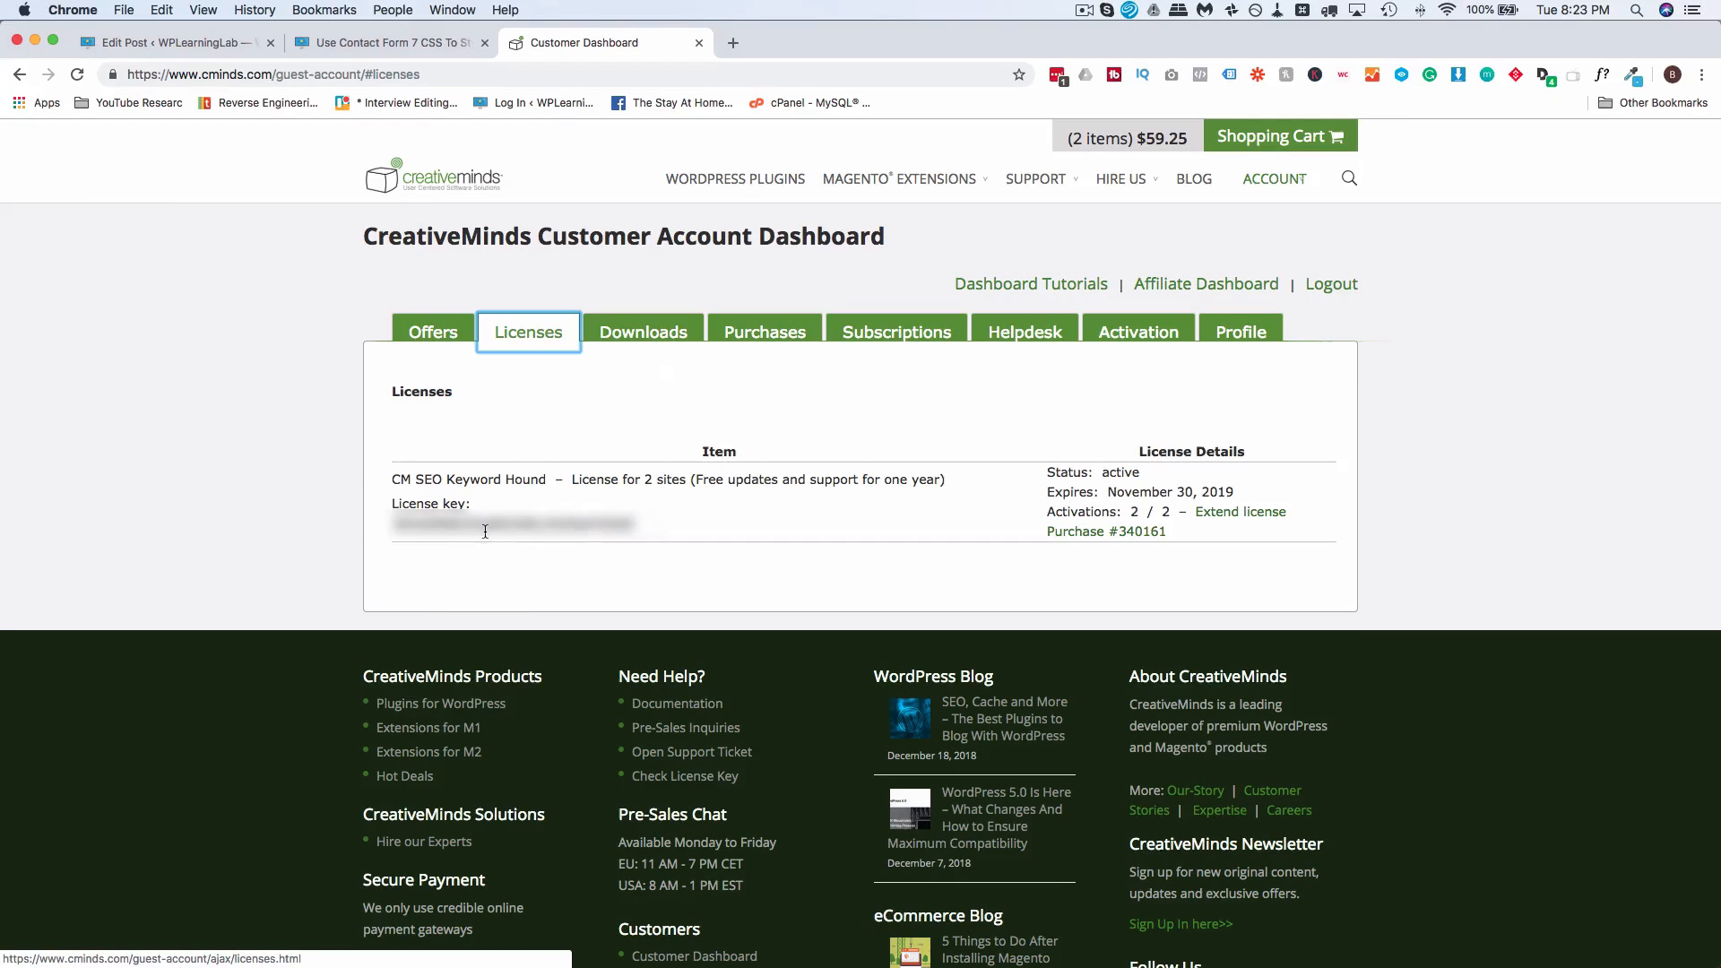
{"action": "triple_click", "coordinate": [485, 531]}
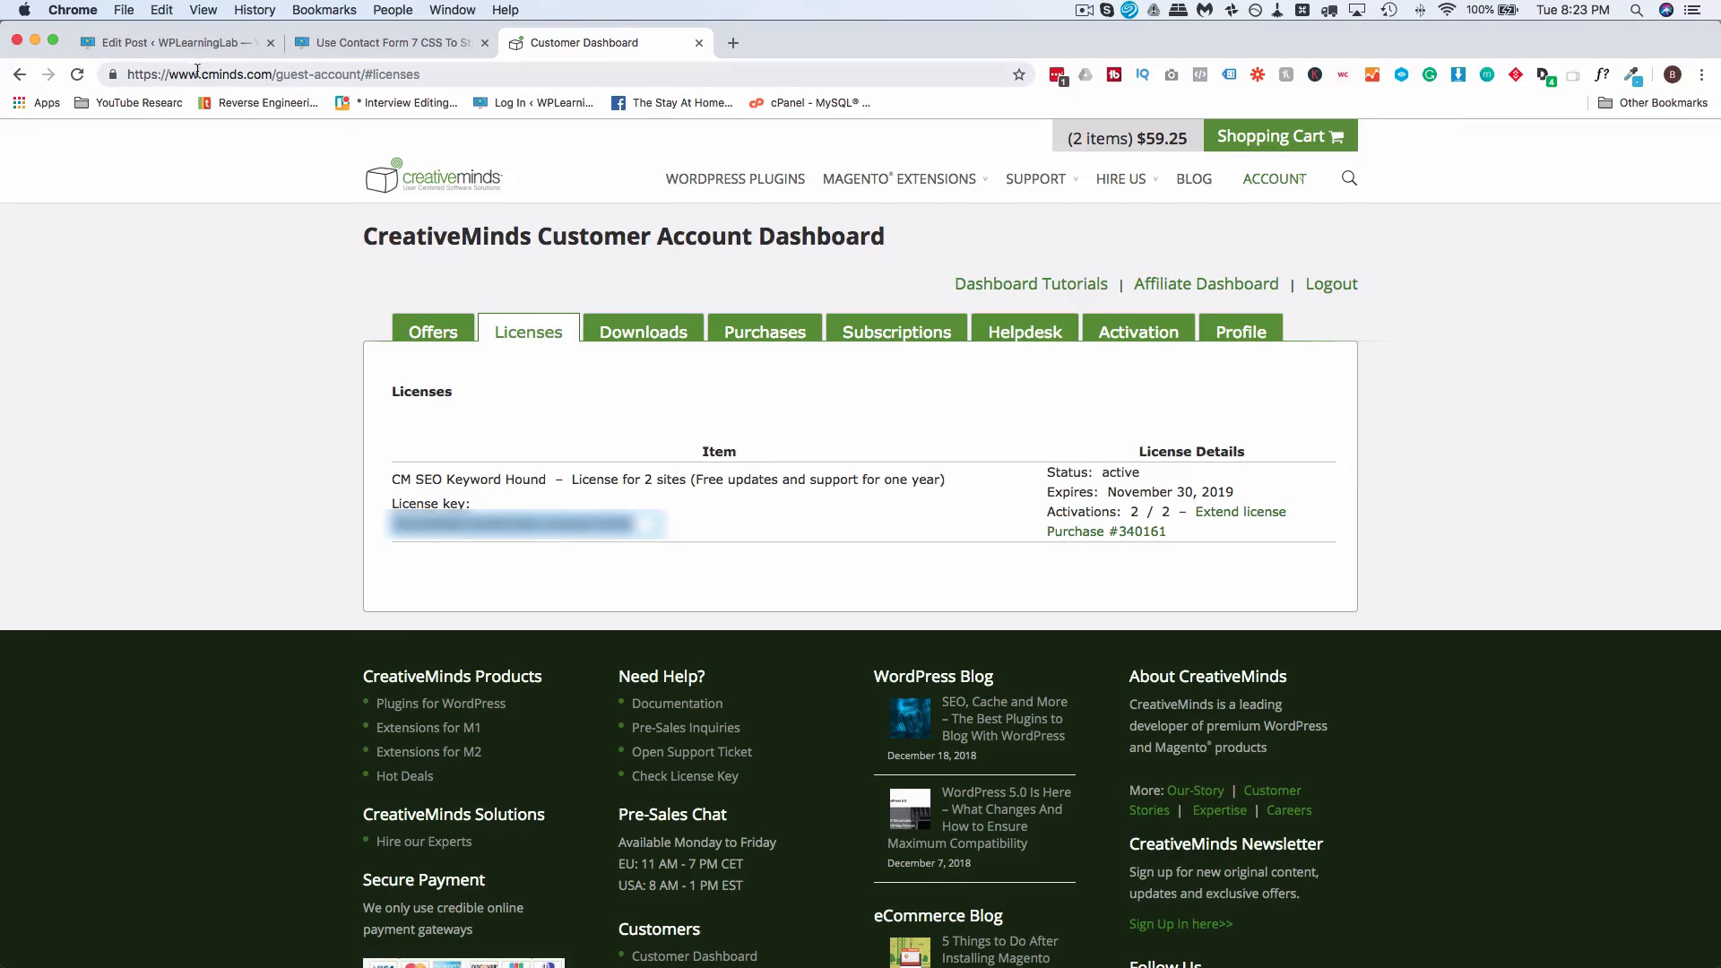
Step: Open the WordPress Add Plugins page in a new tab from the post editor and show the plugin upload form
{"action": "left_click", "coordinate": [175, 42]}
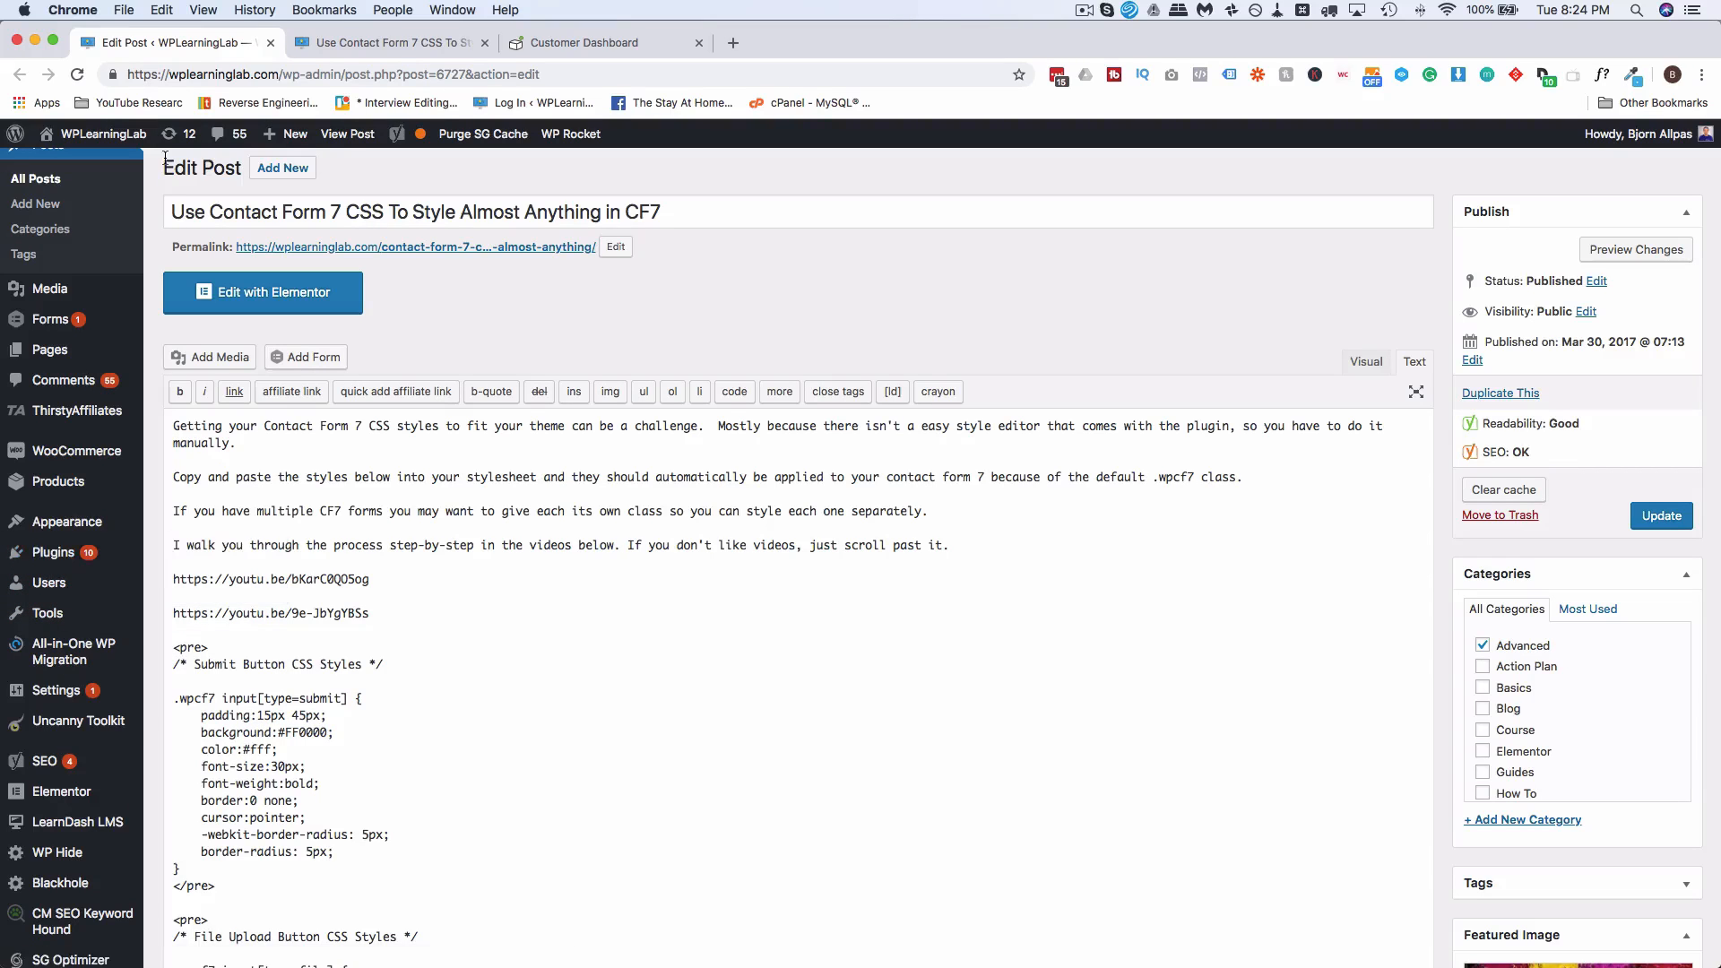
{"action": "left_click", "coordinate": [183, 582], "text": "super"}
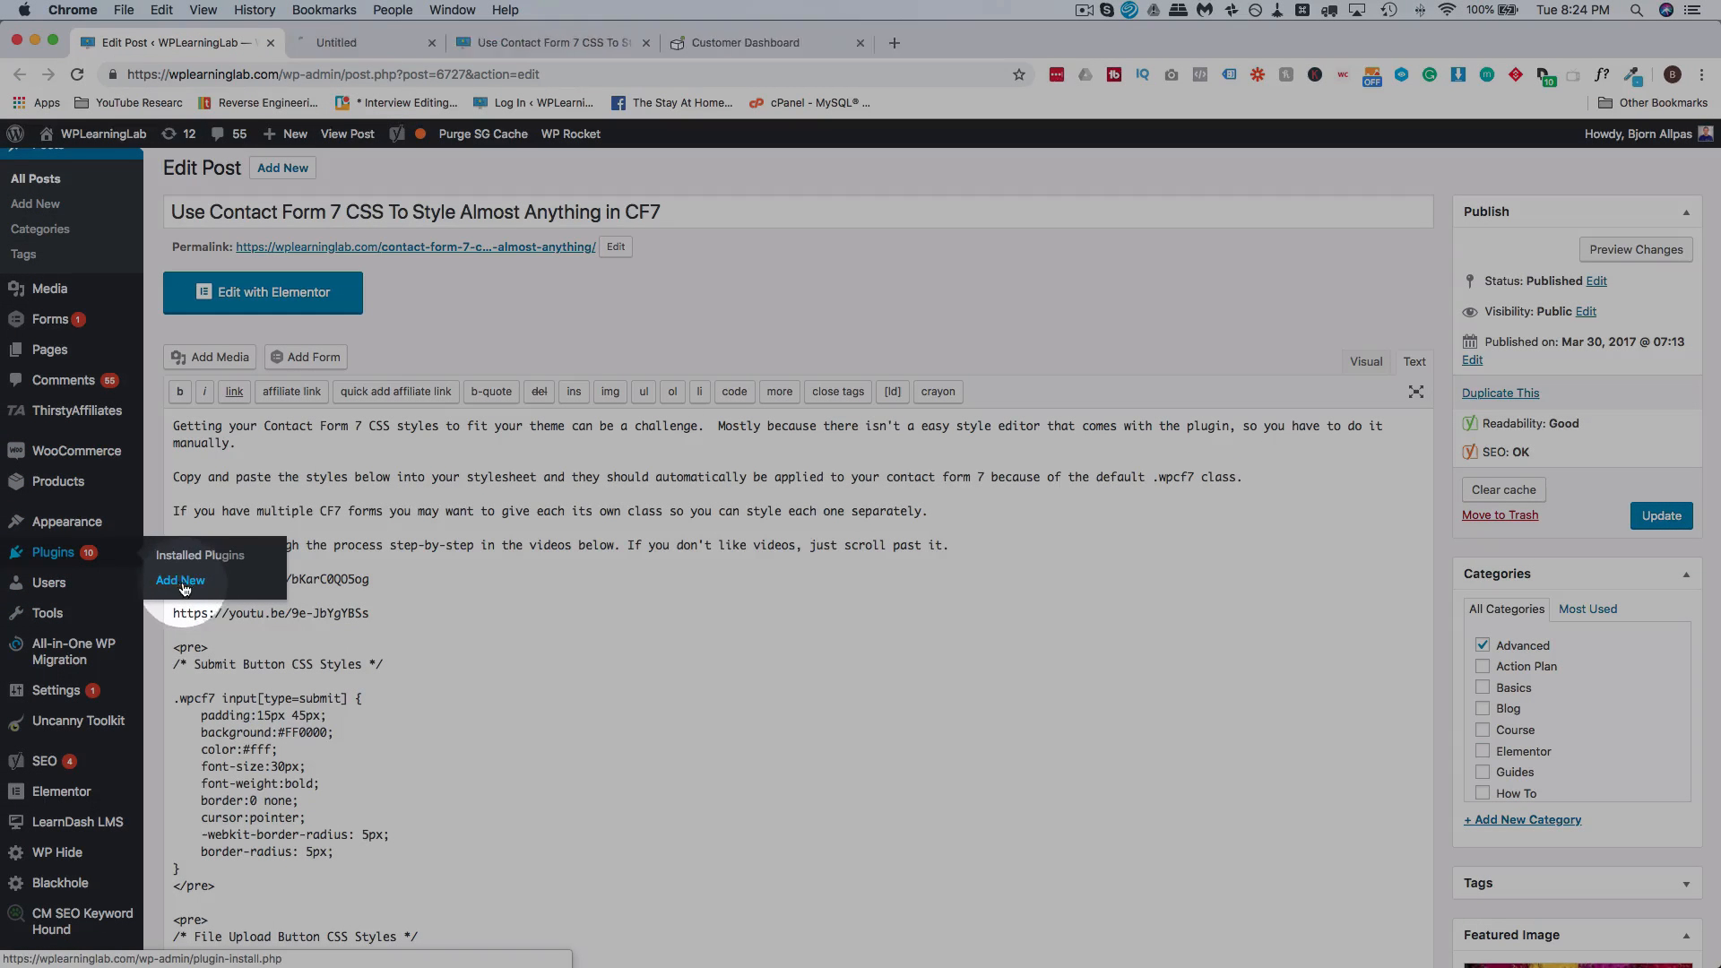
{"action": "left_click", "coordinate": [394, 43]}
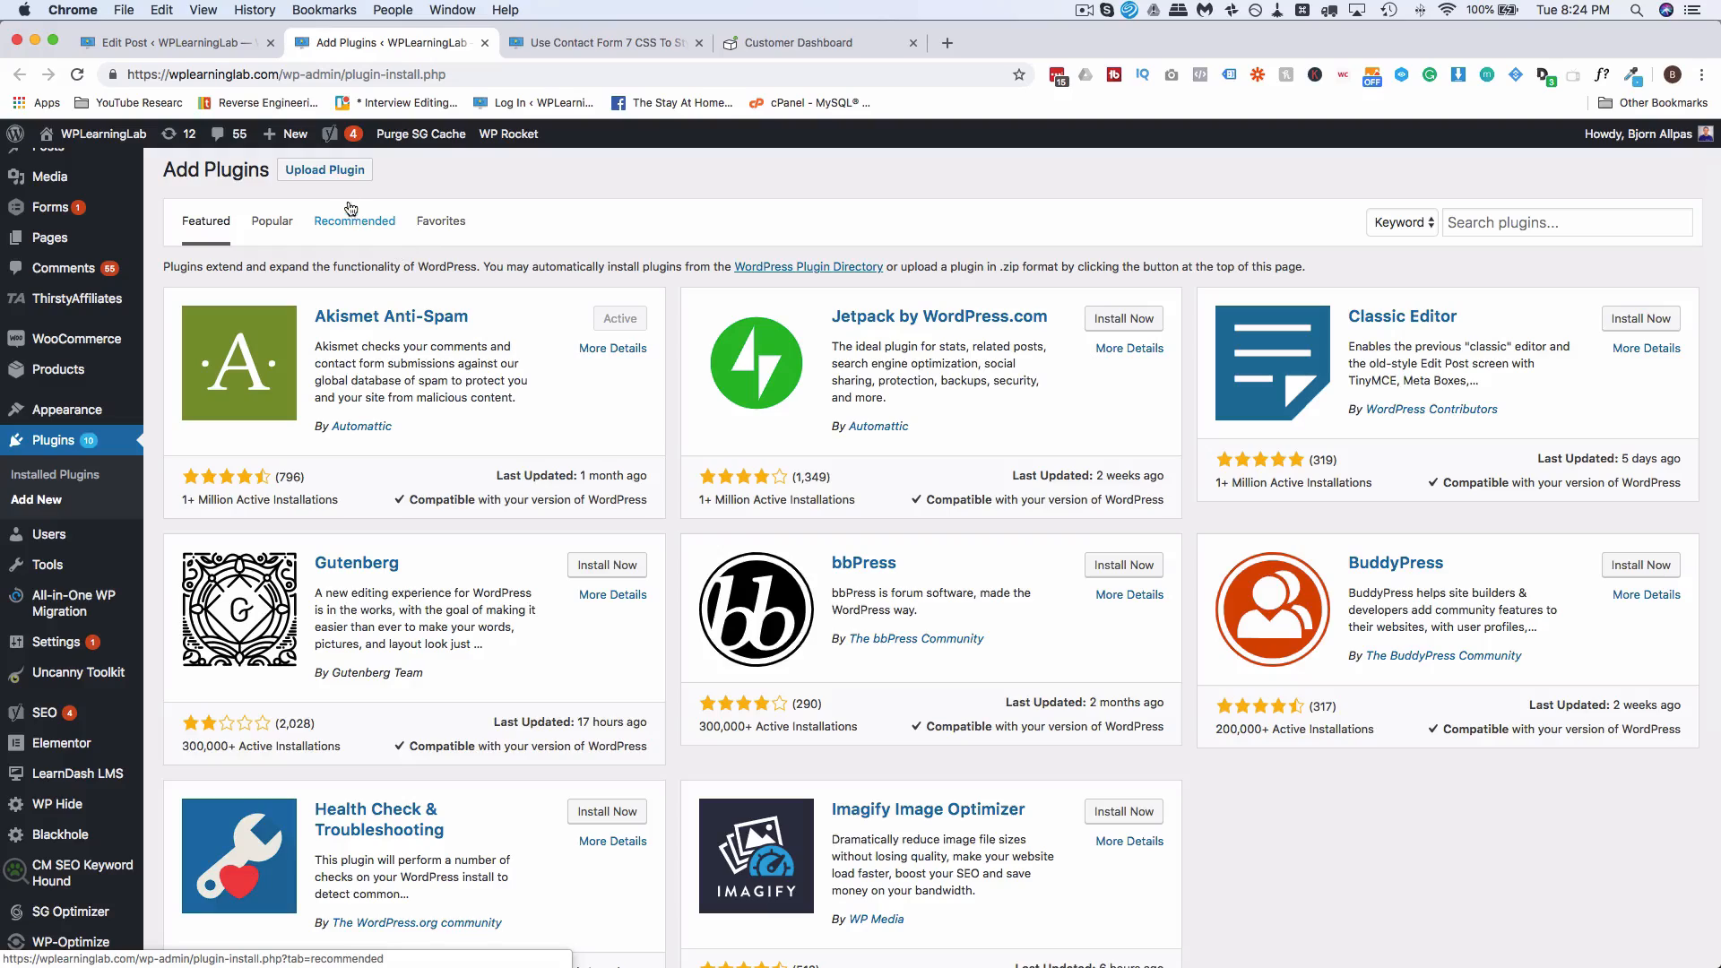
{"action": "left_click", "coordinate": [334, 171]}
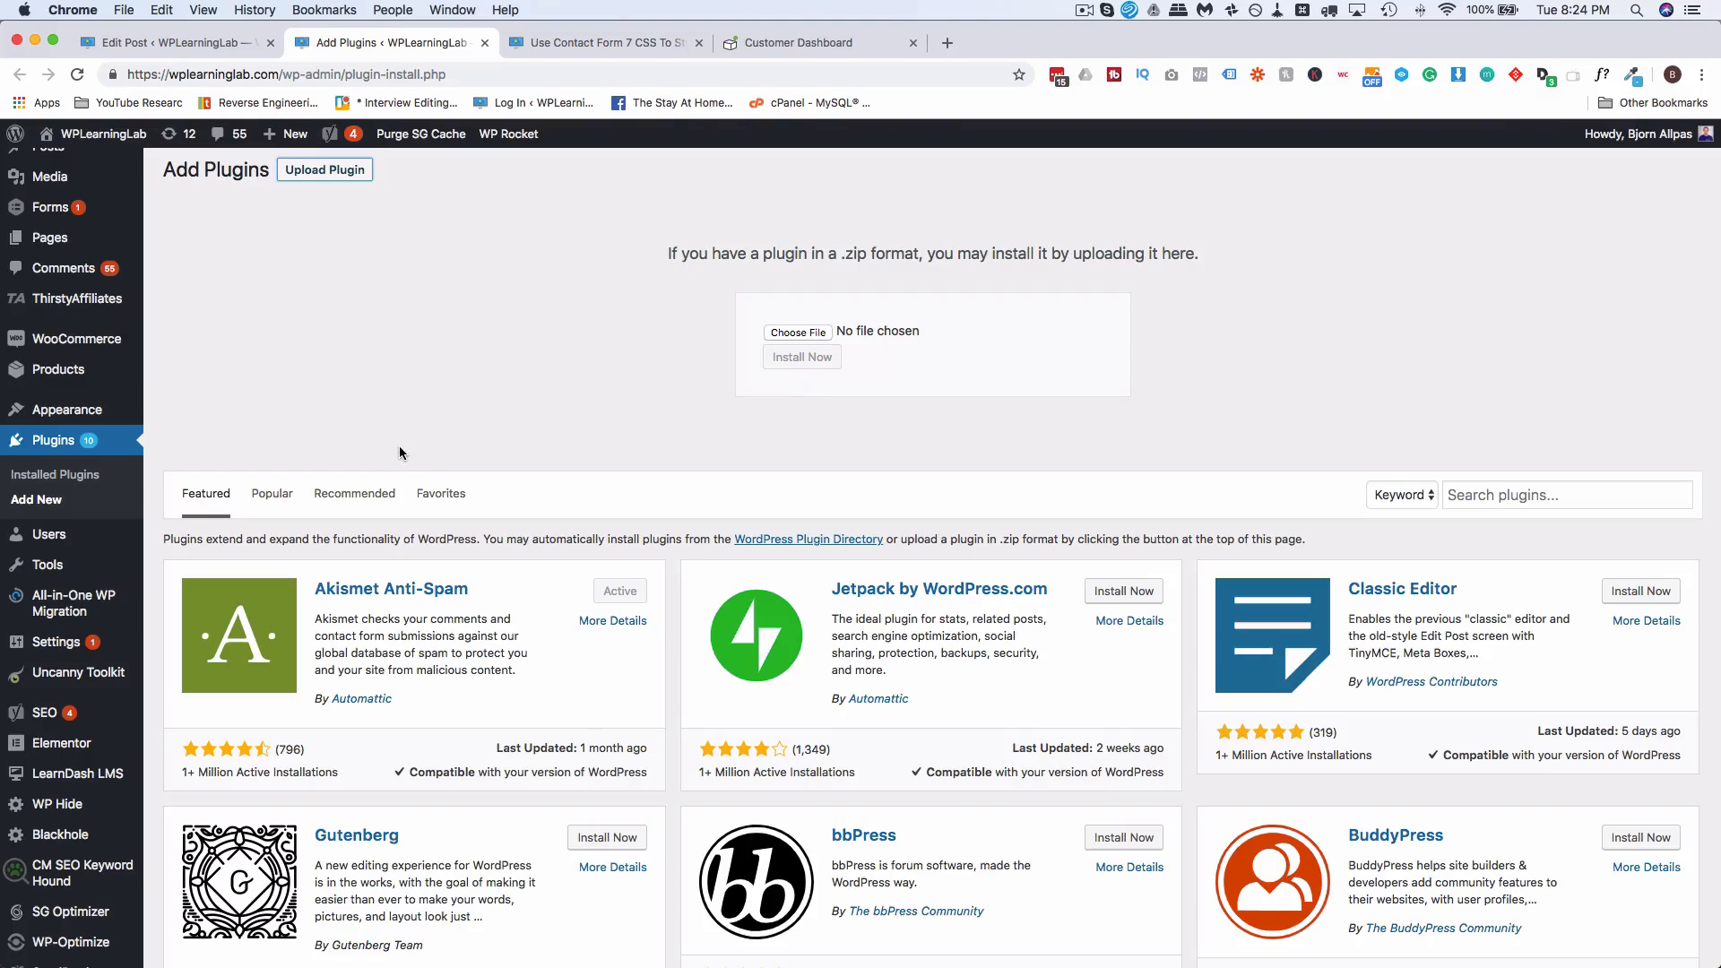
Step: Open the license page of the CM SEO Keyword Hound plugin in the WordPress admin
{"action": "scroll", "coordinate": [43, 809], "scroll_direction": "down", "scroll_amount": 2}
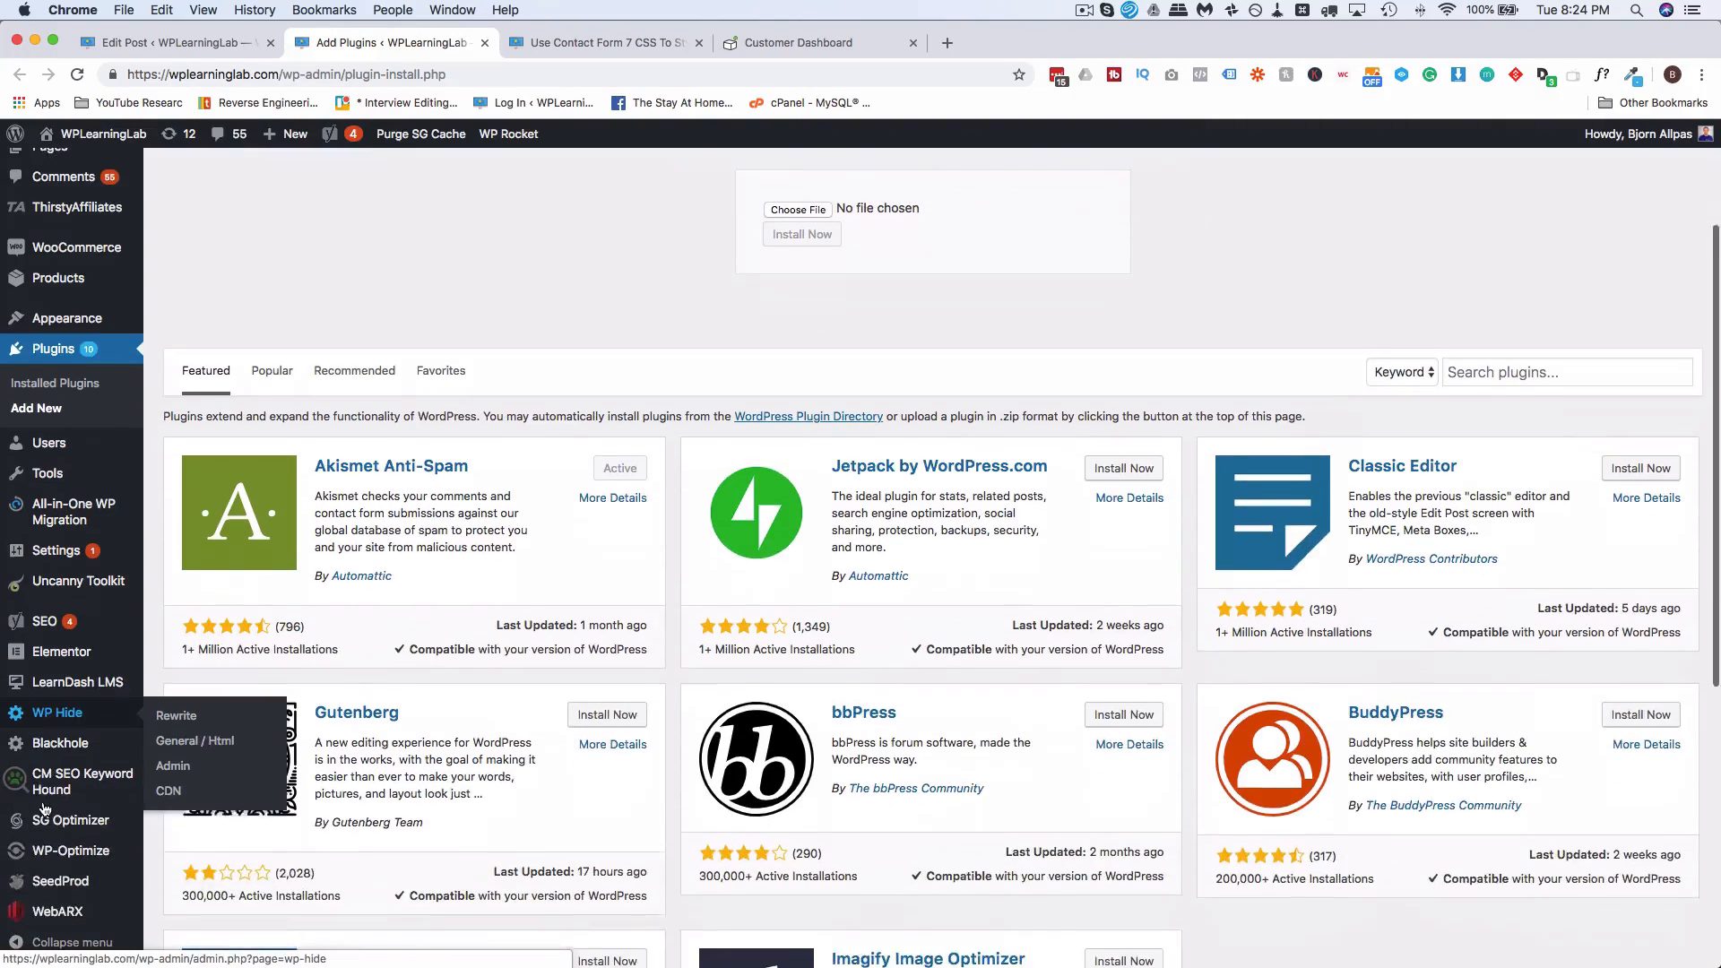
{"action": "scroll", "coordinate": [45, 809], "scroll_direction": "down", "scroll_amount": 1}
{"action": "mouse_move", "coordinate": [50, 788]}
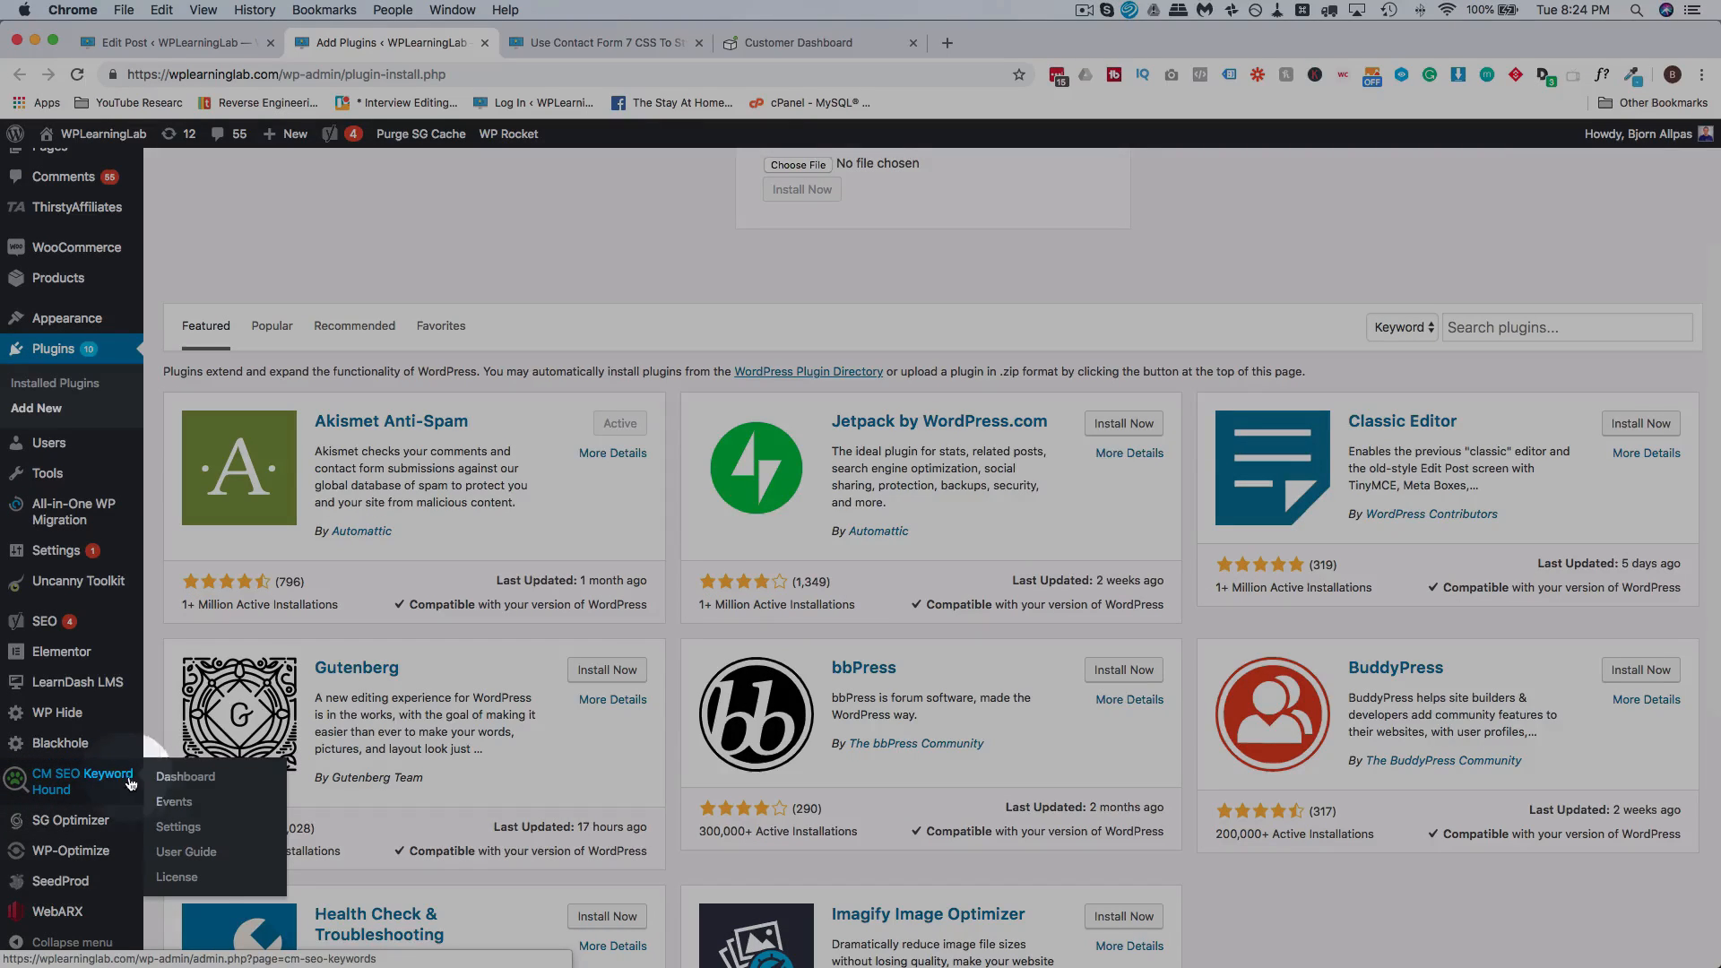
{"action": "left_click", "coordinate": [176, 878]}
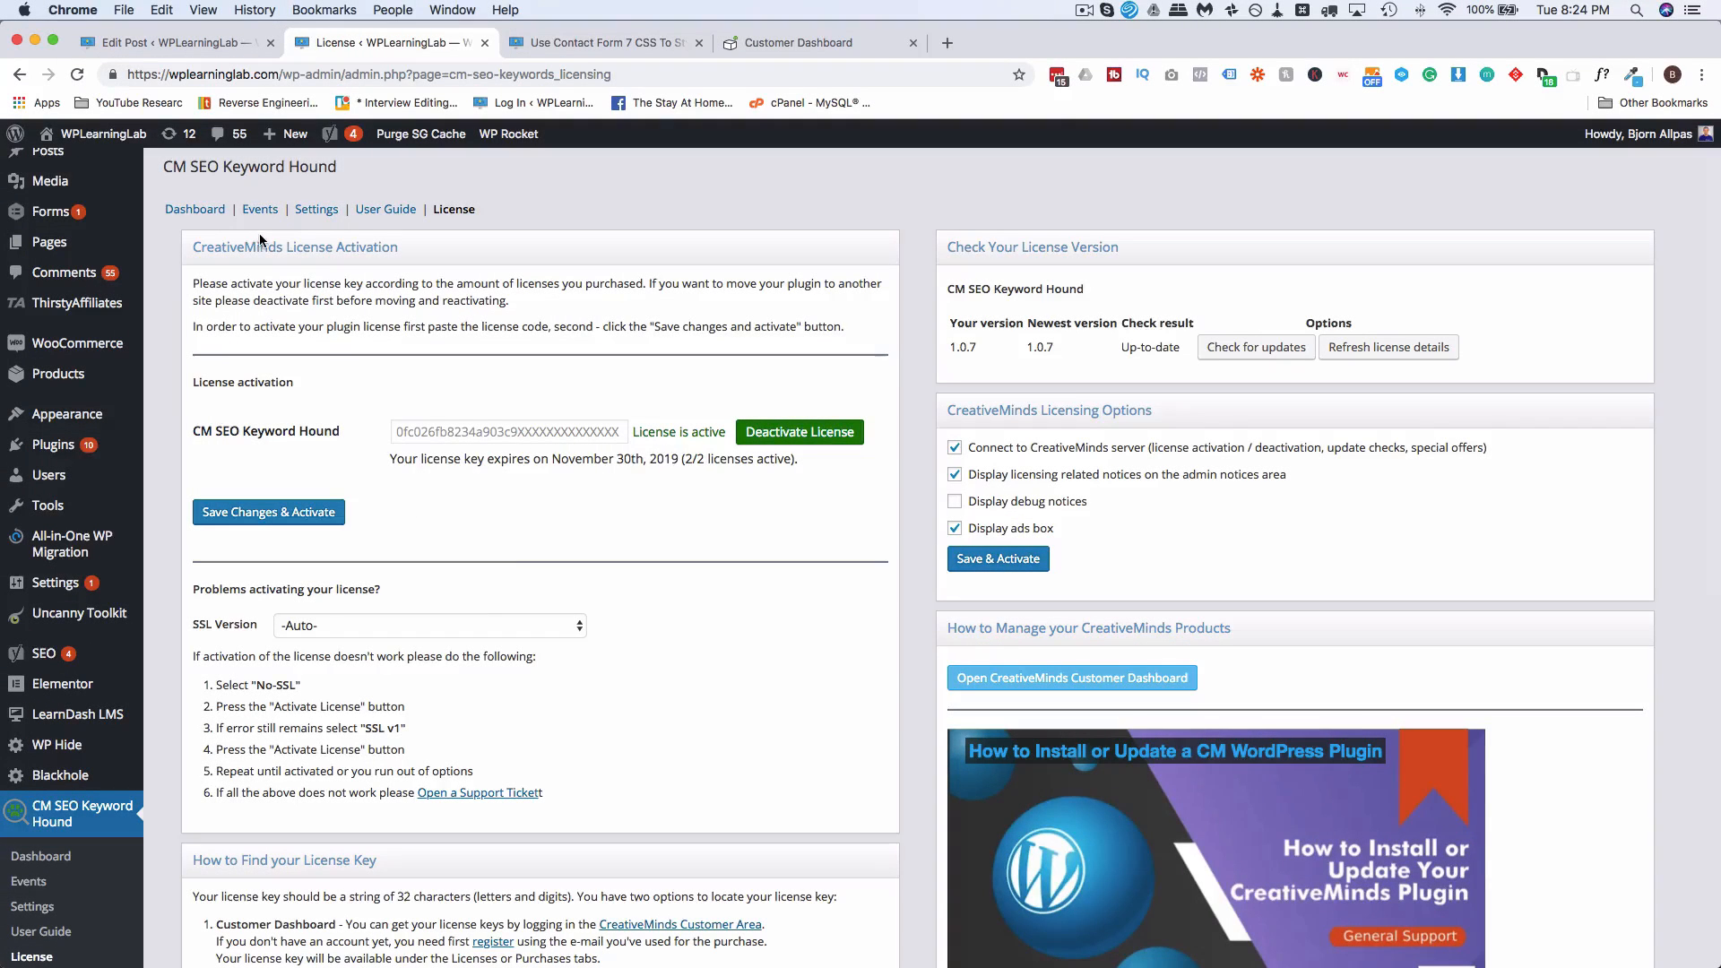
Step: Open the plugin's Settings page and bring up its linked video course in a new tab
{"action": "left_click", "coordinate": [318, 215]}
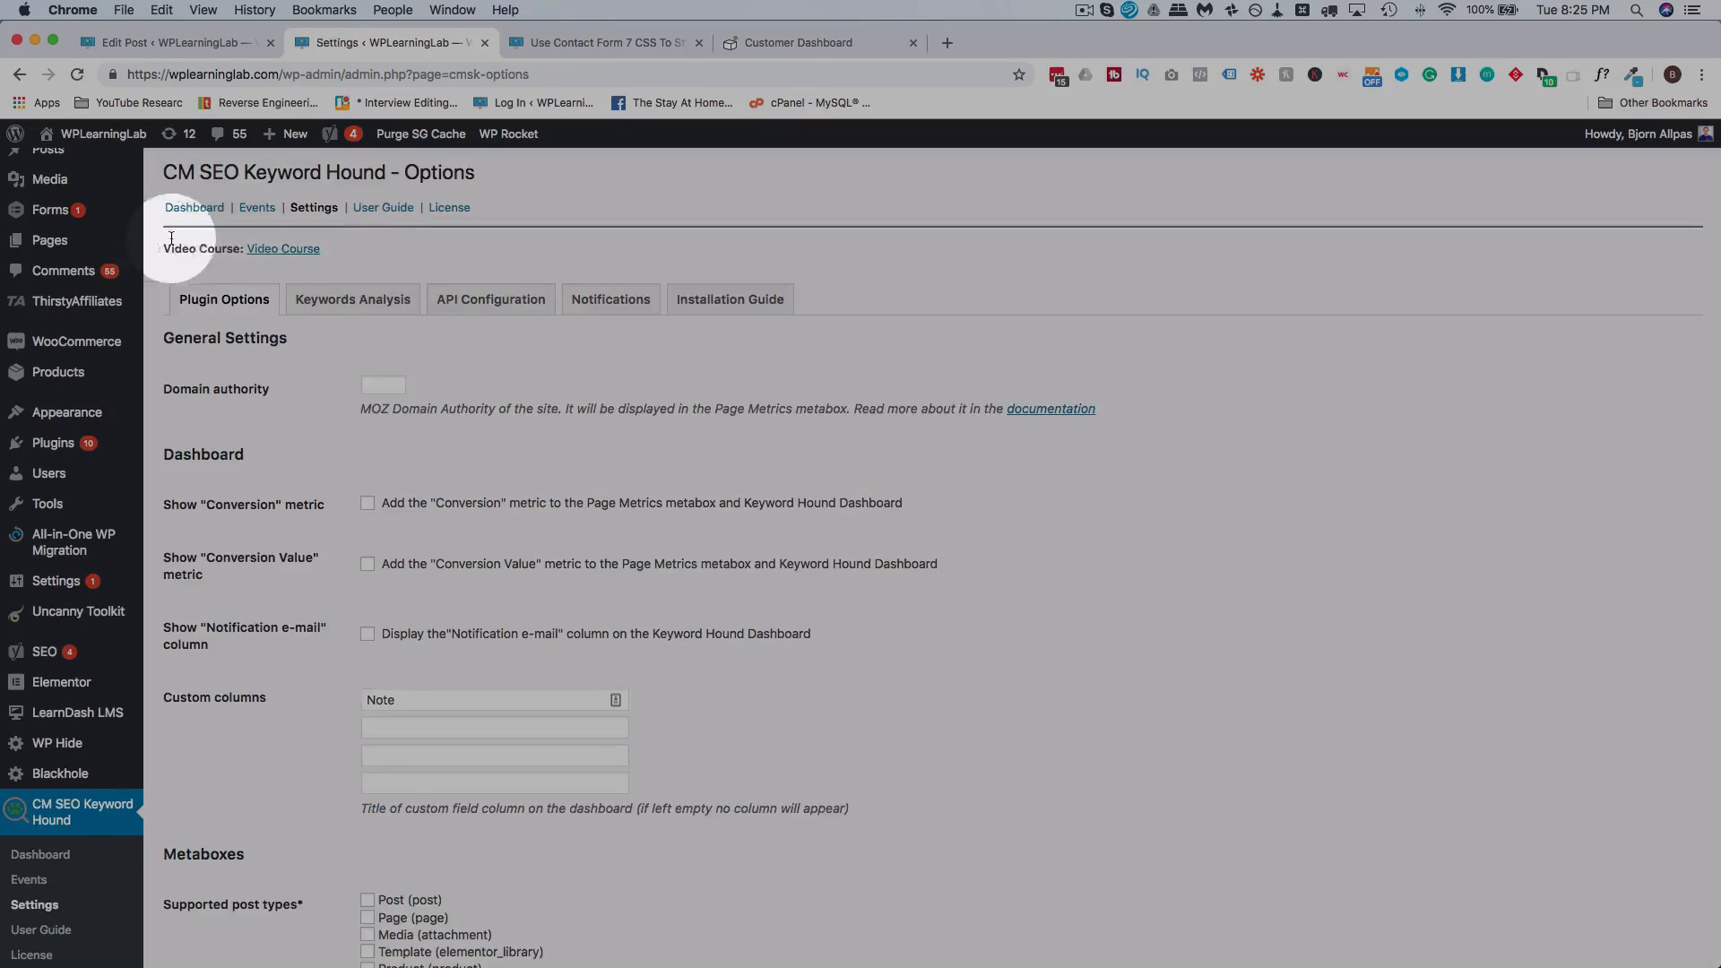
{"action": "left_click", "coordinate": [292, 251]}
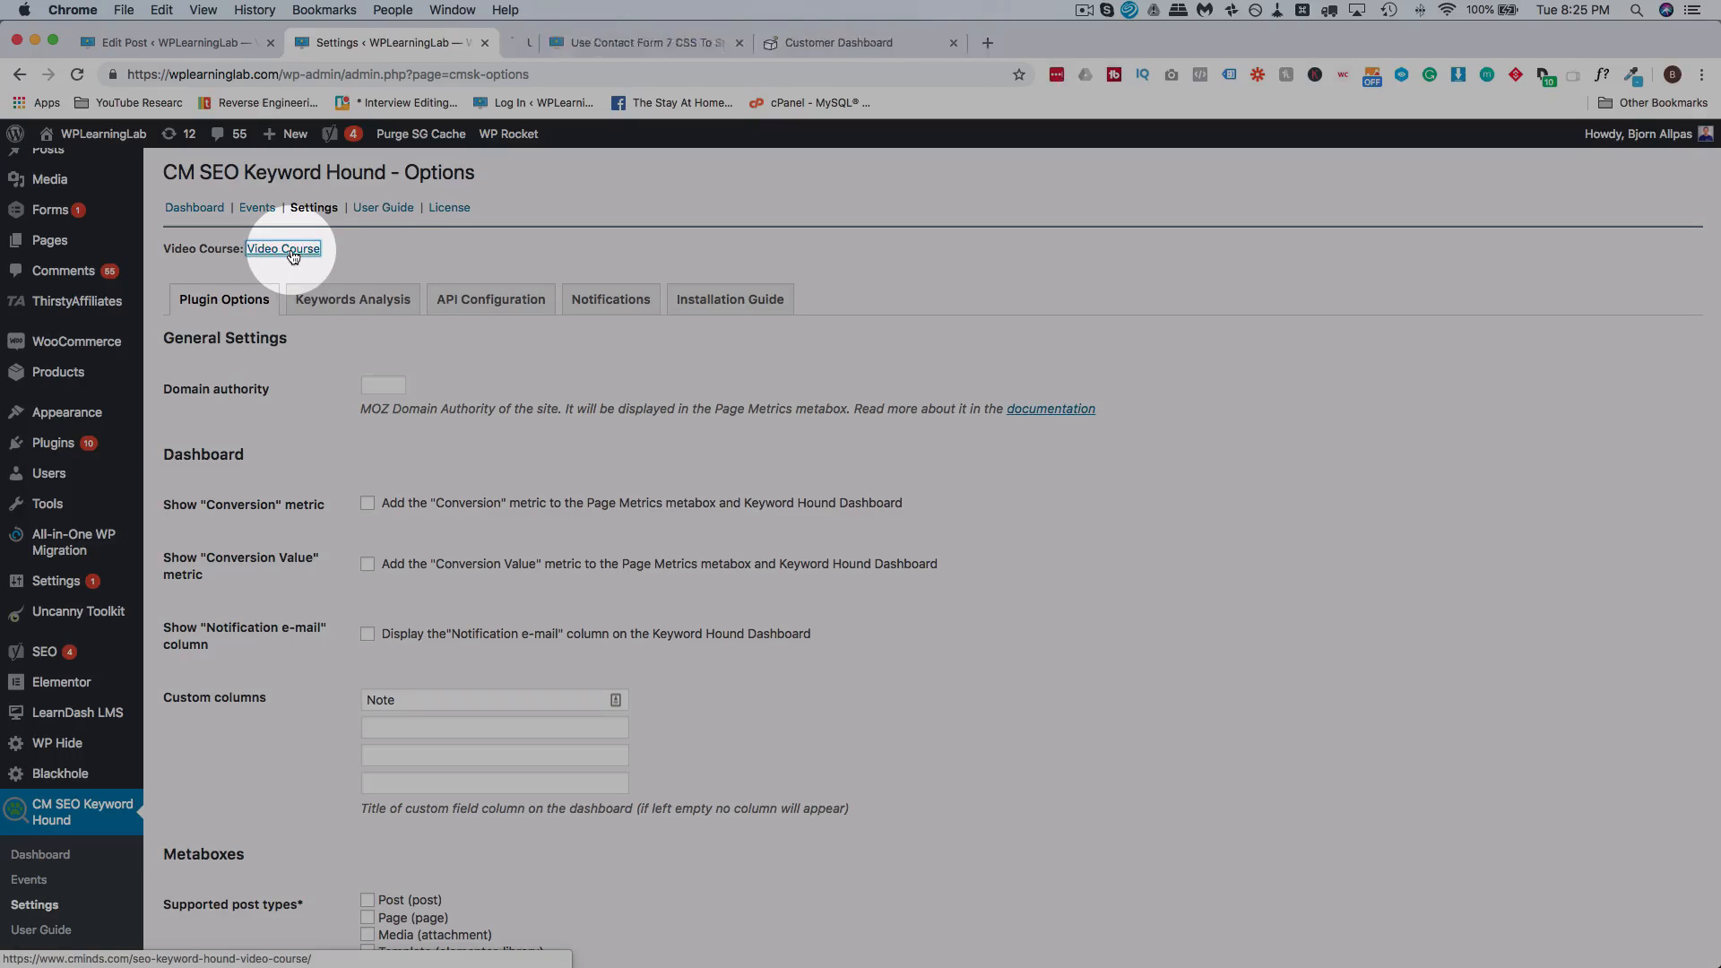
{"action": "left_click", "coordinate": [595, 45]}
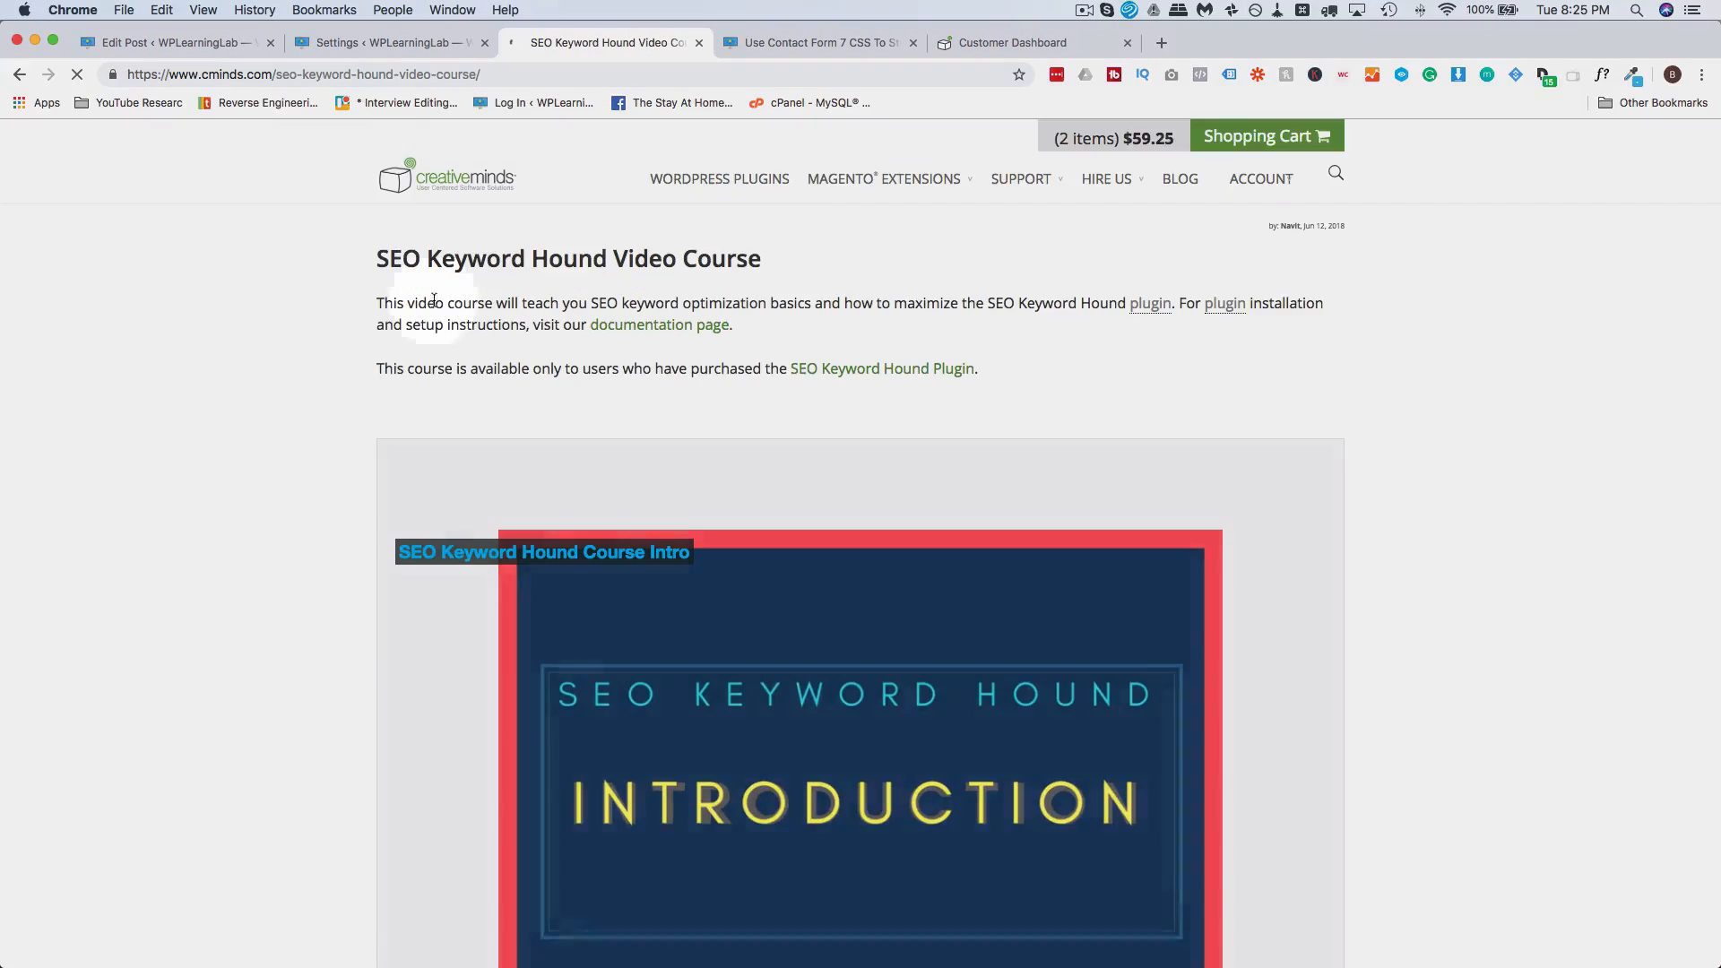
Step: Look over the SEO Keyword Hound Video Course page, including its full list of lessons
{"action": "left_click_drag", "start_coordinate": [388, 260], "coordinate": [803, 245]}
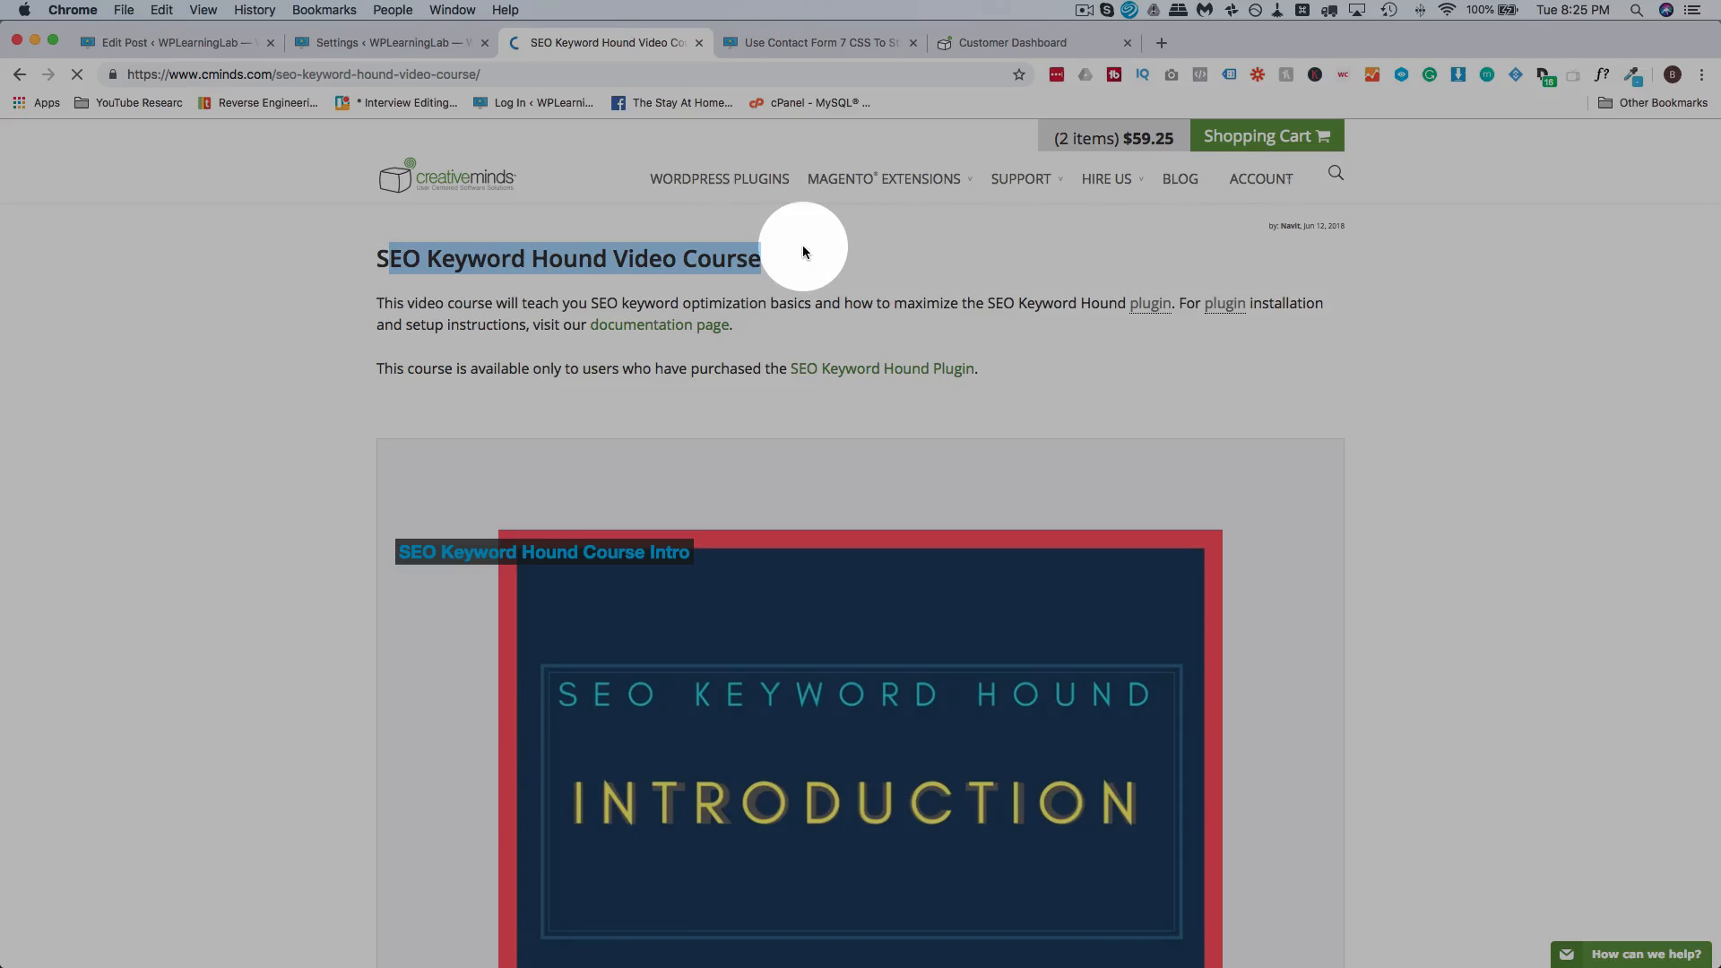
{"action": "left_click", "coordinate": [346, 420]}
{"action": "scroll", "coordinate": [346, 419], "scroll_direction": "down", "scroll_amount": 5}
{"action": "scroll", "coordinate": [346, 425], "scroll_direction": "down", "scroll_amount": 10}
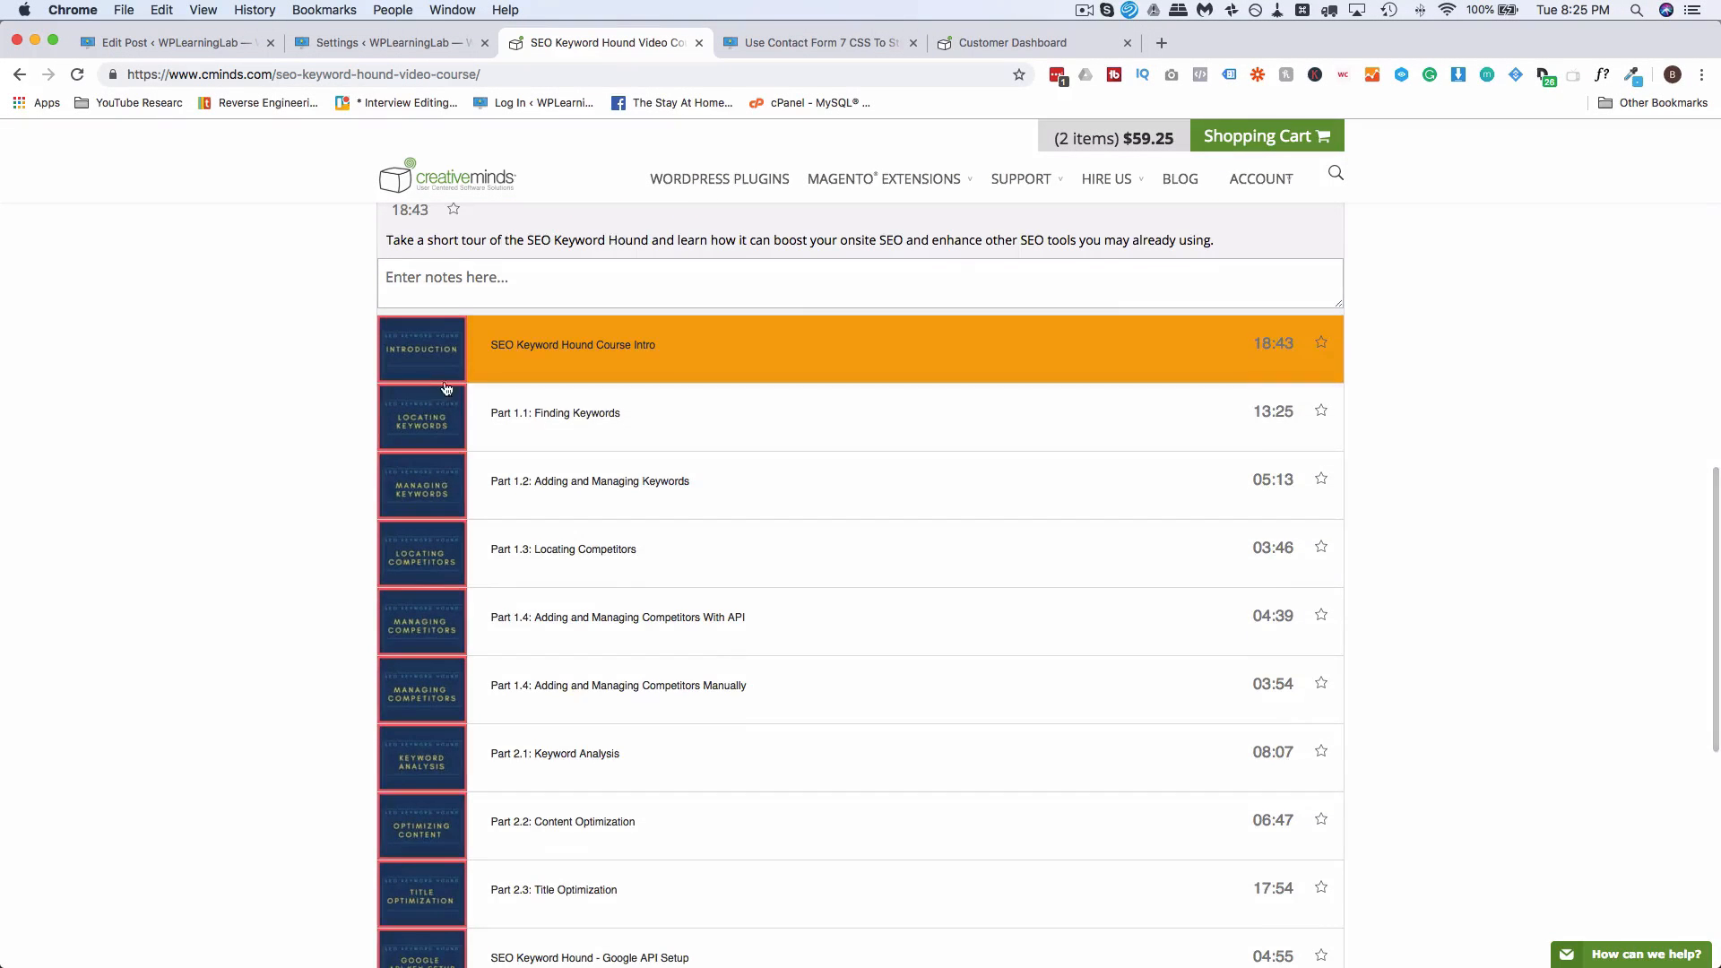
{"action": "scroll", "coordinate": [460, 384], "scroll_direction": "down", "scroll_amount": 6}
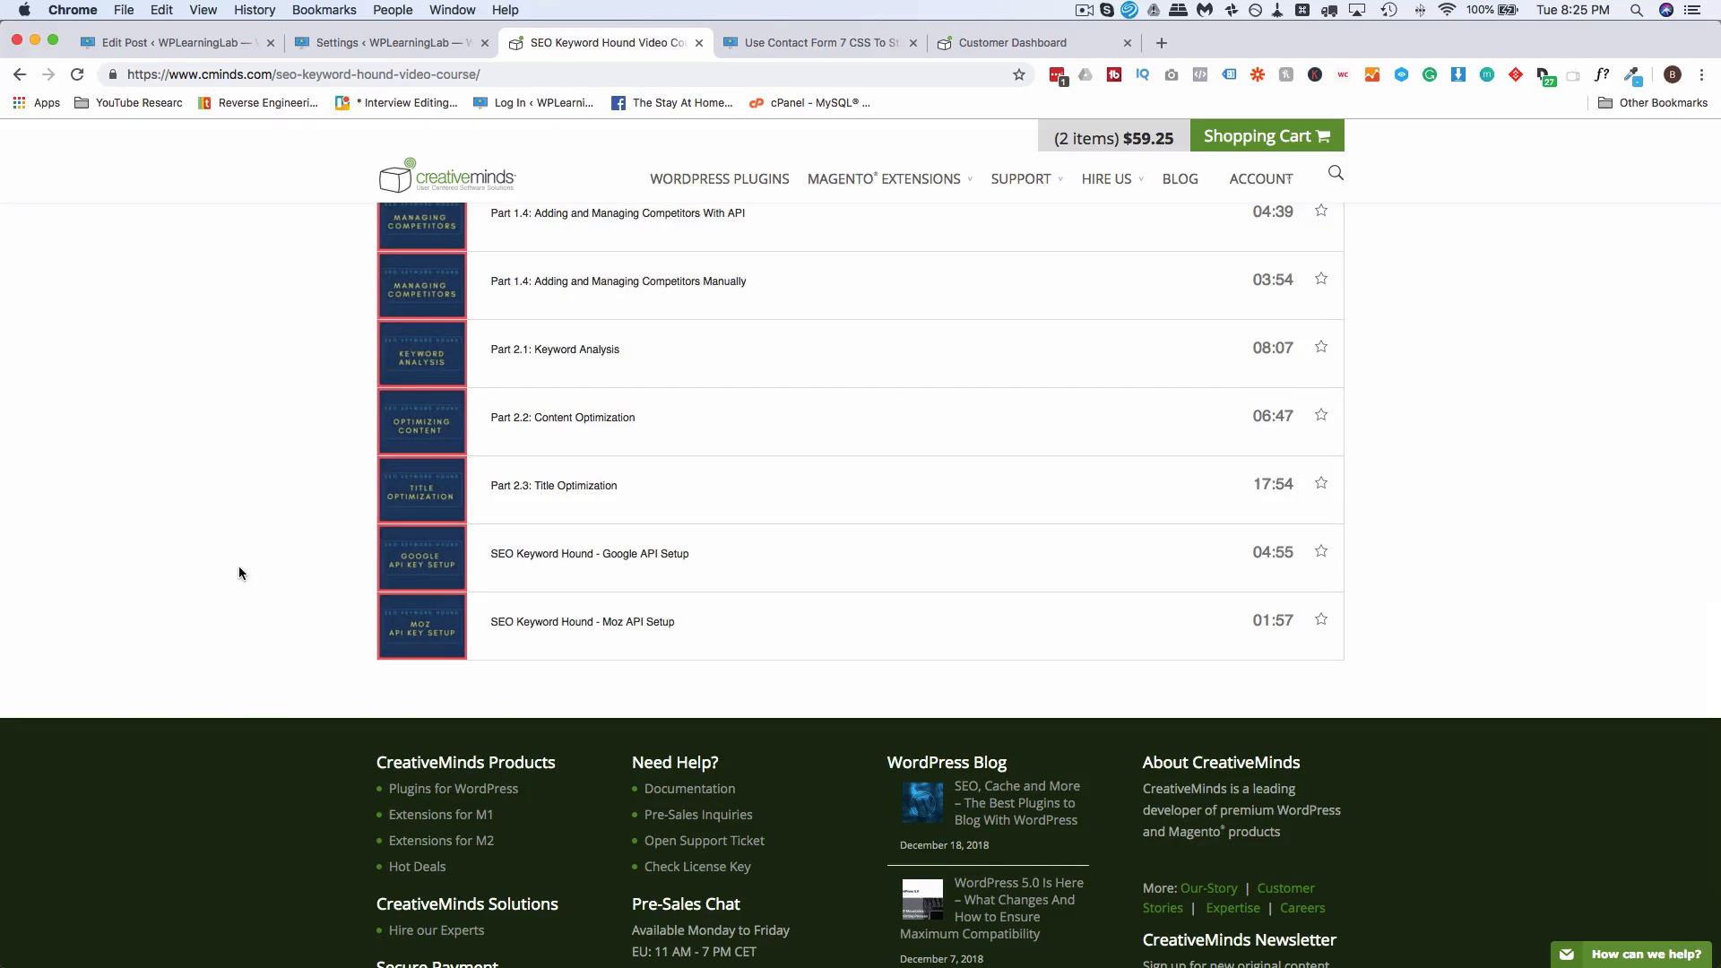
{"action": "scroll", "coordinate": [238, 566], "scroll_direction": "up", "scroll_amount": 15}
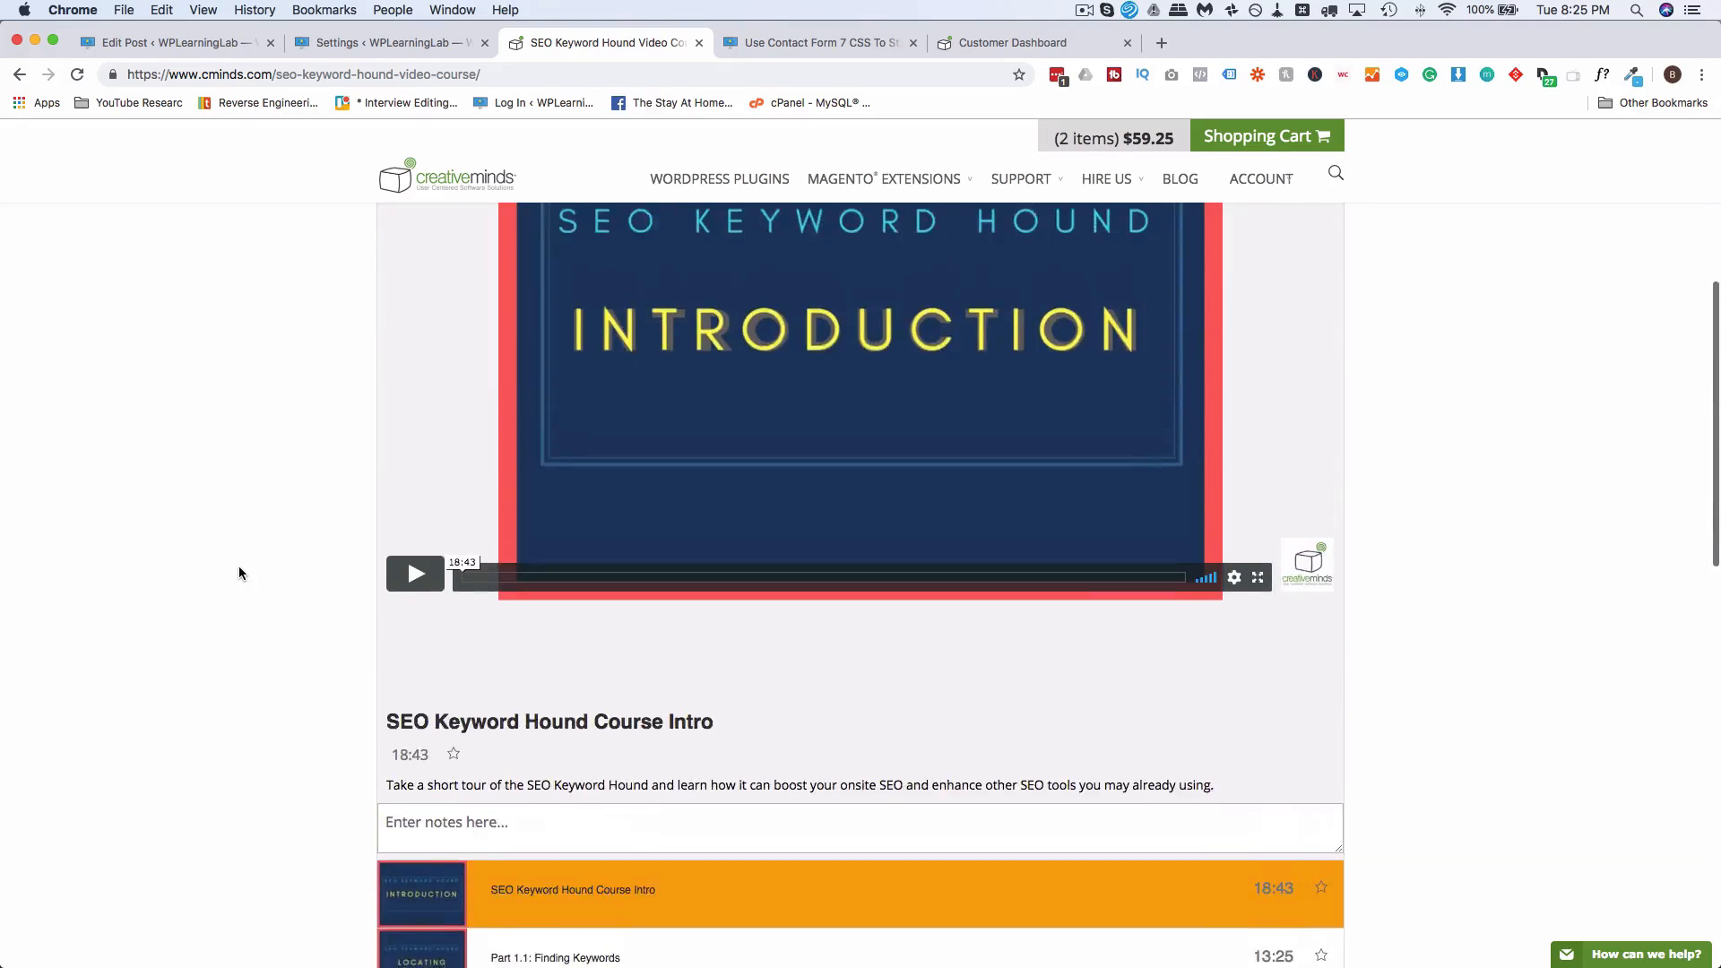
Step: Return to the plugin settings and examine the Google Search and MOZ credential fields in the API Configuration
{"action": "left_click", "coordinate": [376, 43]}
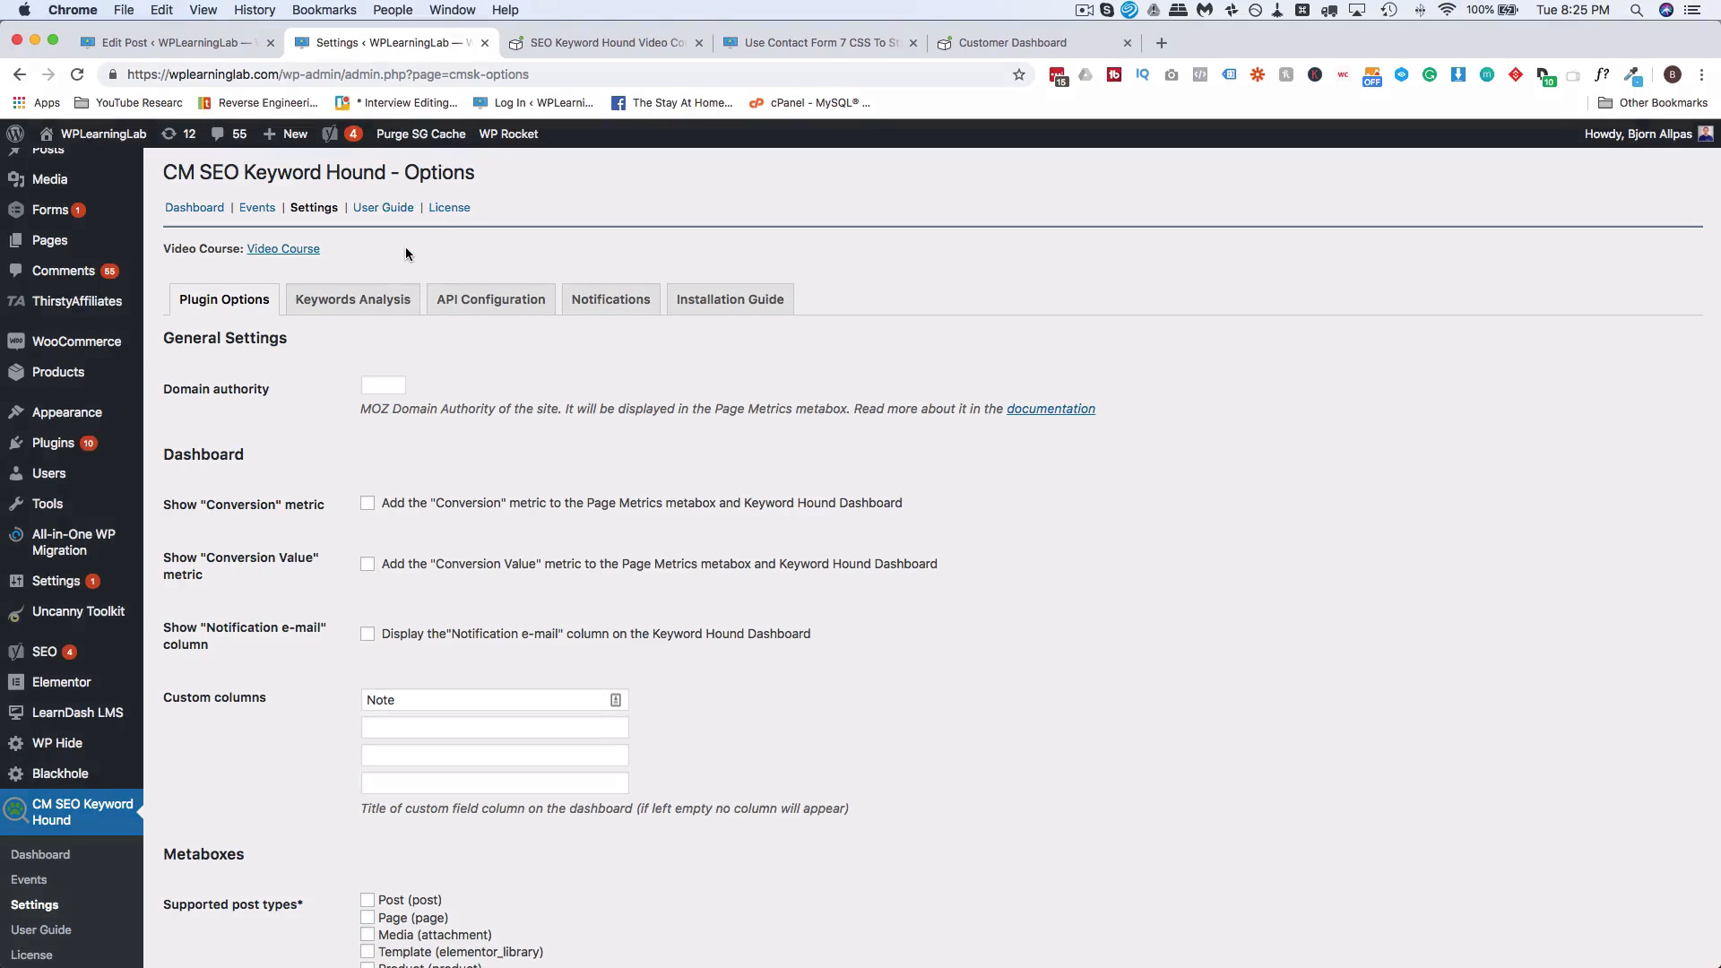
{"action": "scroll", "coordinate": [299, 382], "scroll_direction": "down", "scroll_amount": 1}
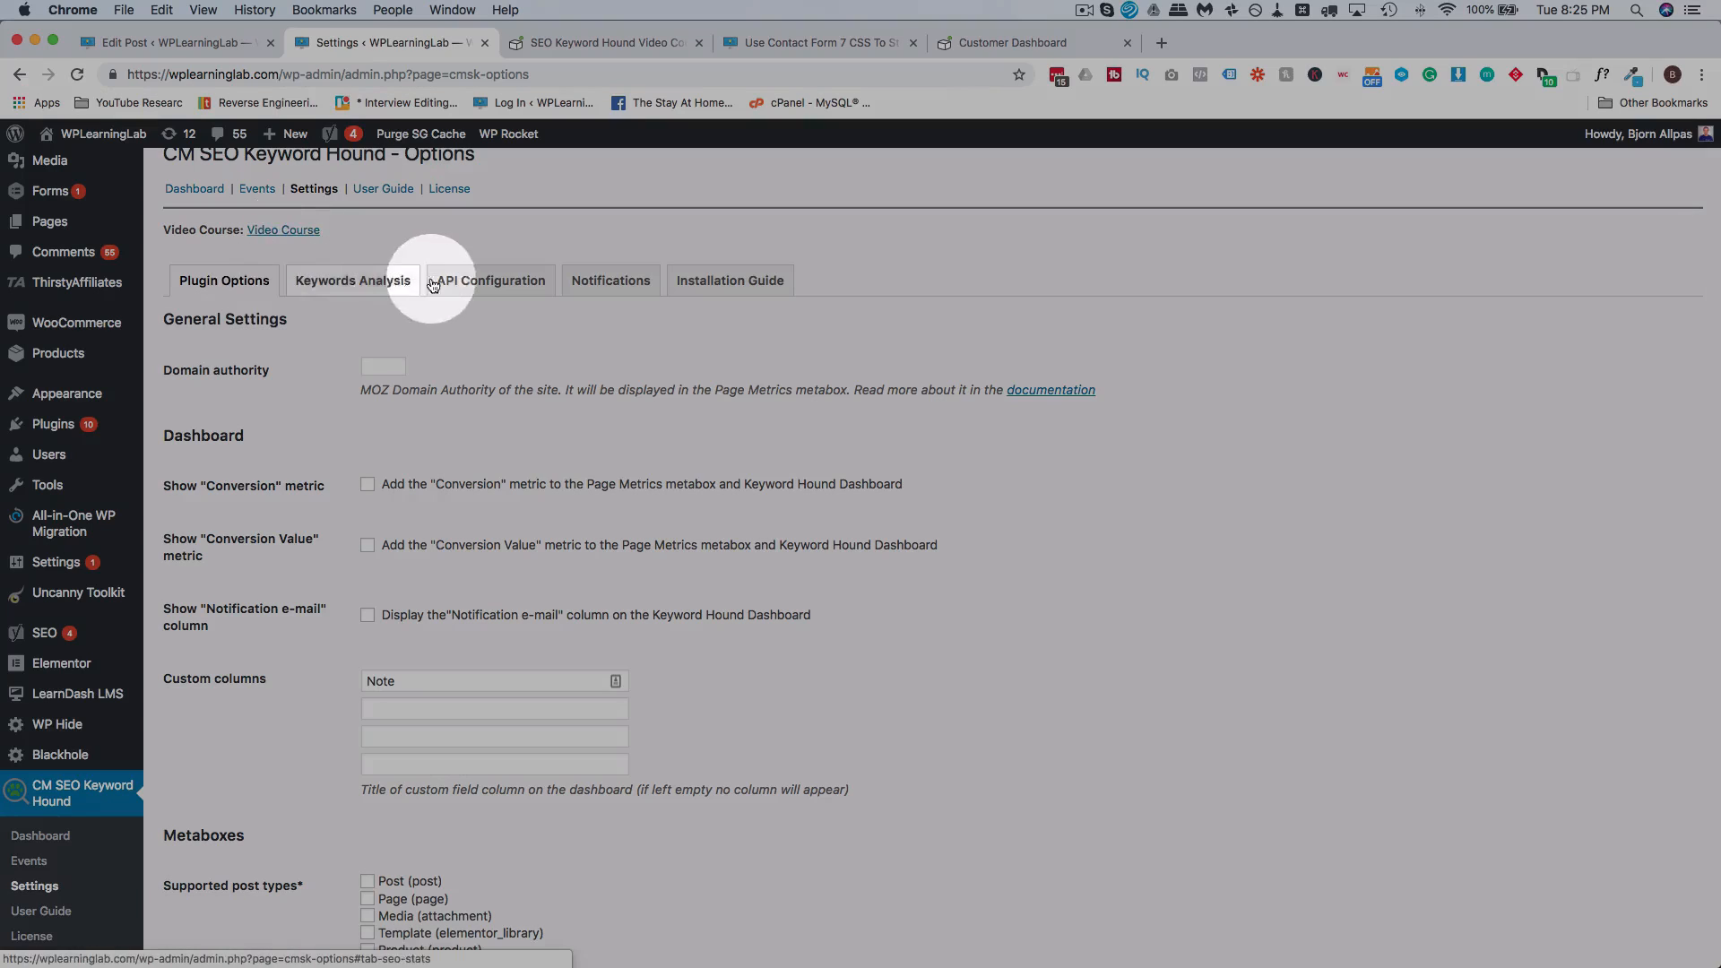
{"action": "left_click", "coordinate": [495, 280]}
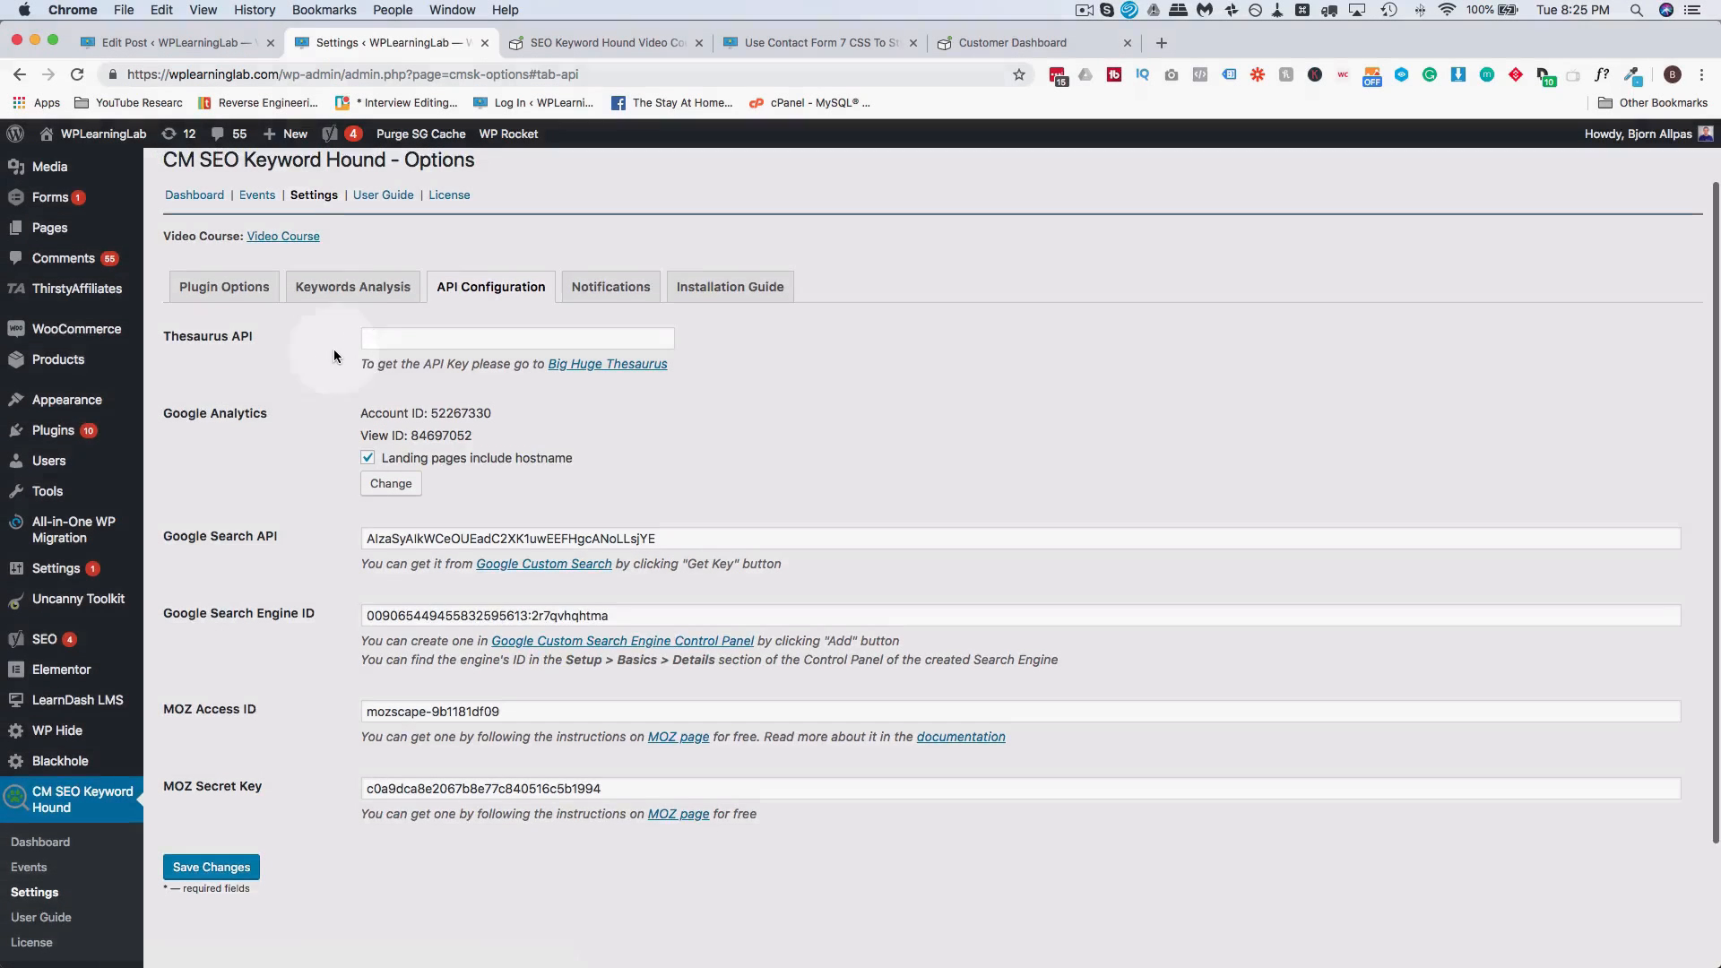
{"action": "scroll", "coordinate": [334, 347], "scroll_direction": "up", "scroll_amount": 1}
{"action": "scroll", "coordinate": [288, 502], "scroll_direction": "down", "scroll_amount": 3}
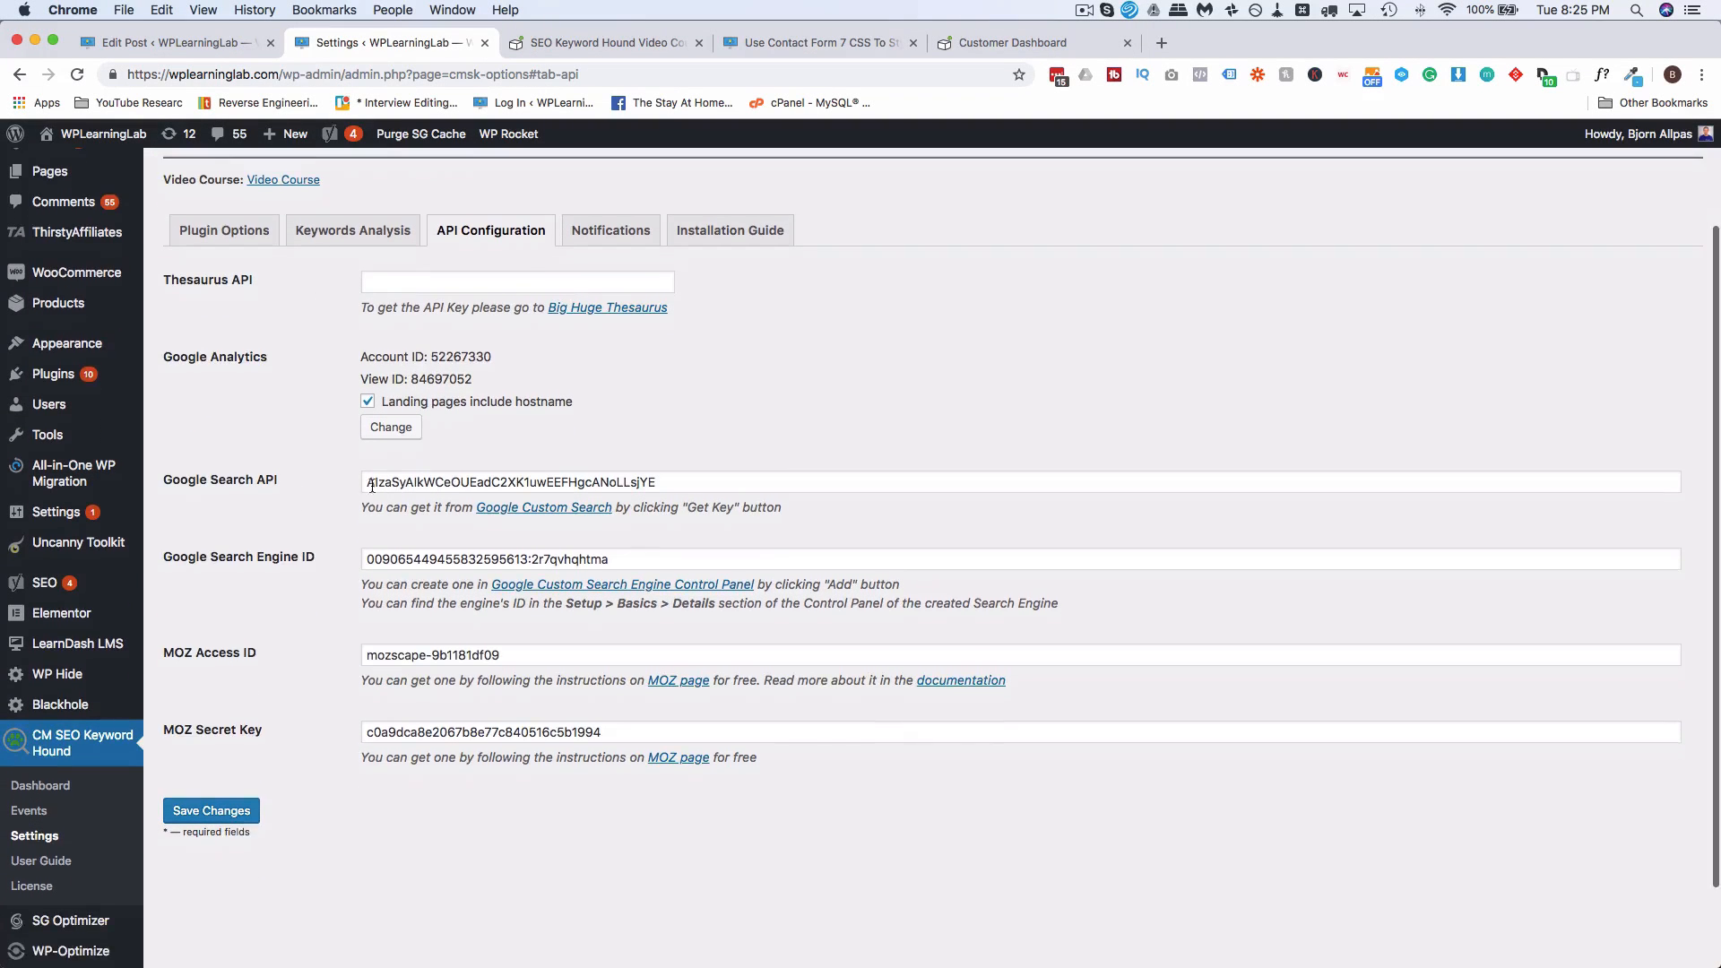
{"action": "left_click", "coordinate": [717, 481]}
{"action": "left_click", "coordinate": [639, 557]}
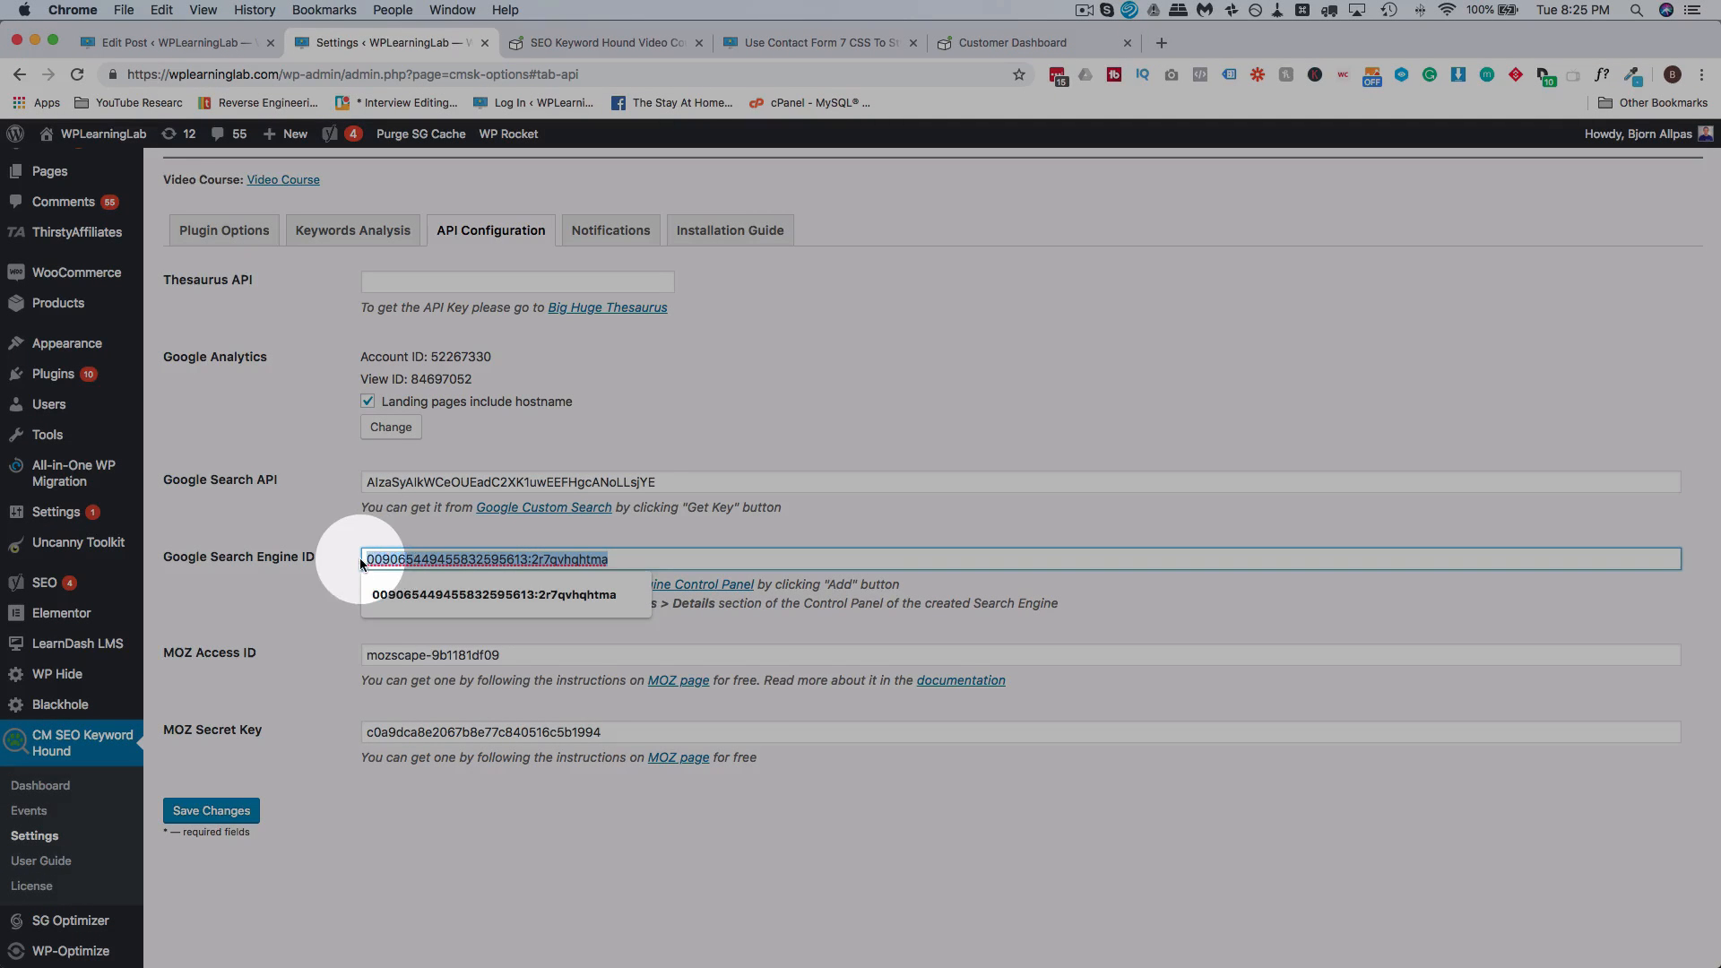
{"action": "left_click", "coordinate": [529, 655]}
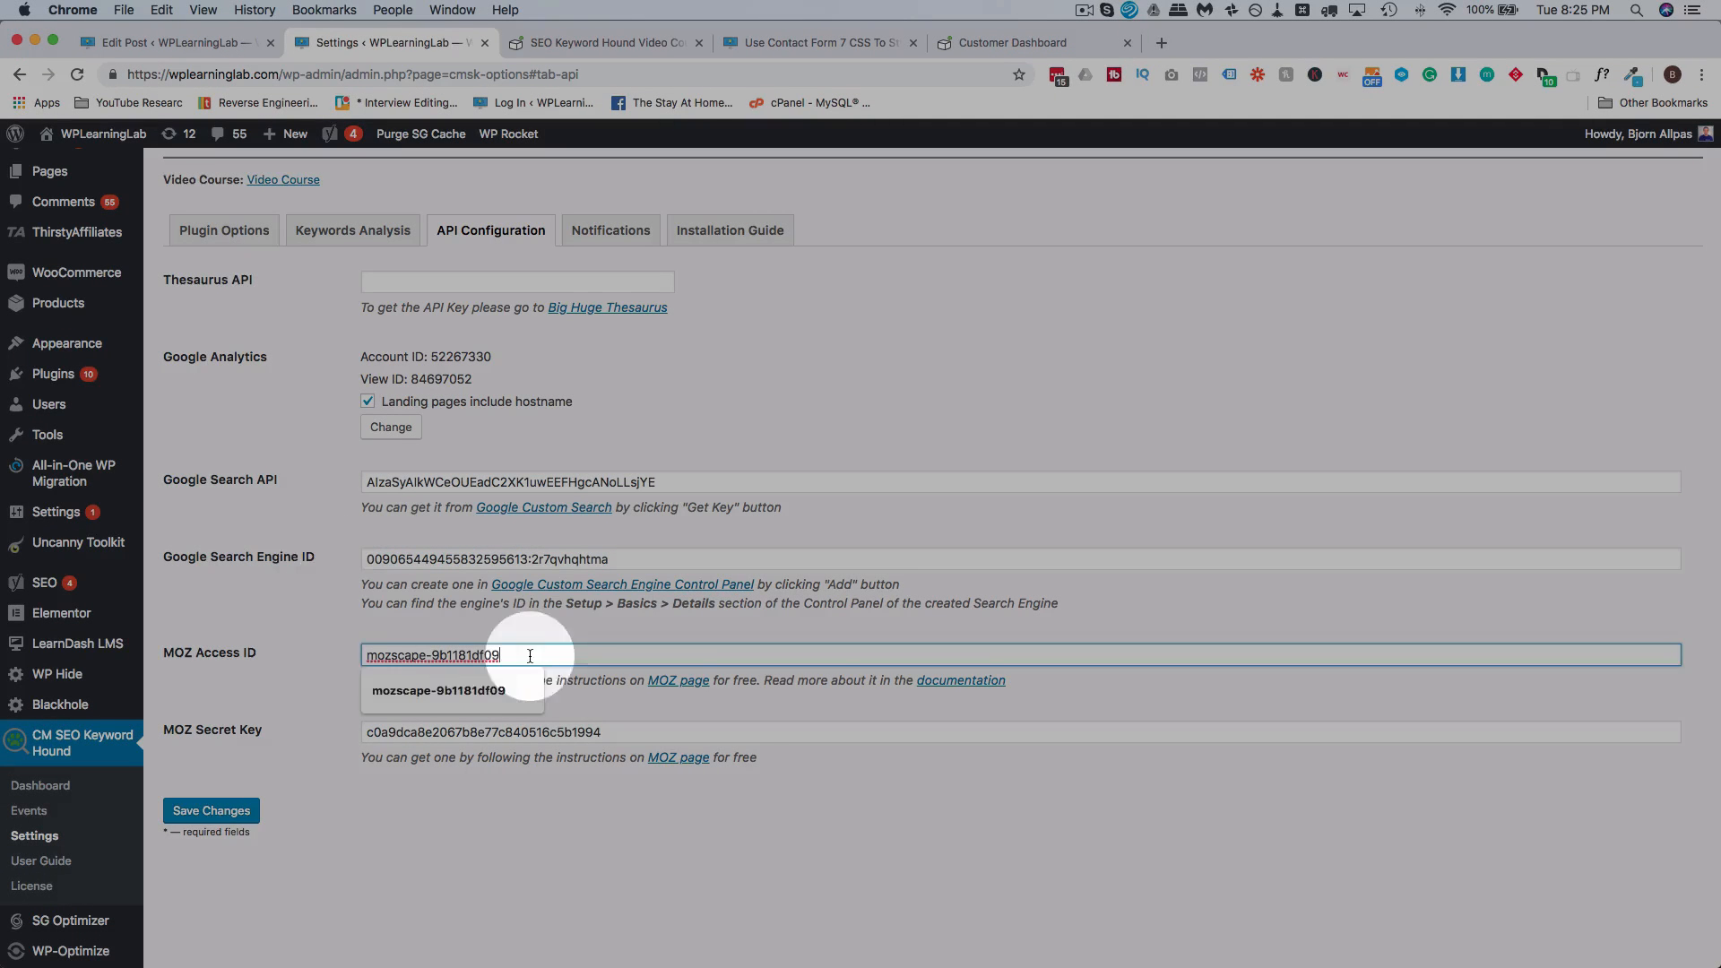
{"action": "double_click", "coordinate": [502, 732]}
{"action": "left_click", "coordinate": [327, 733]}
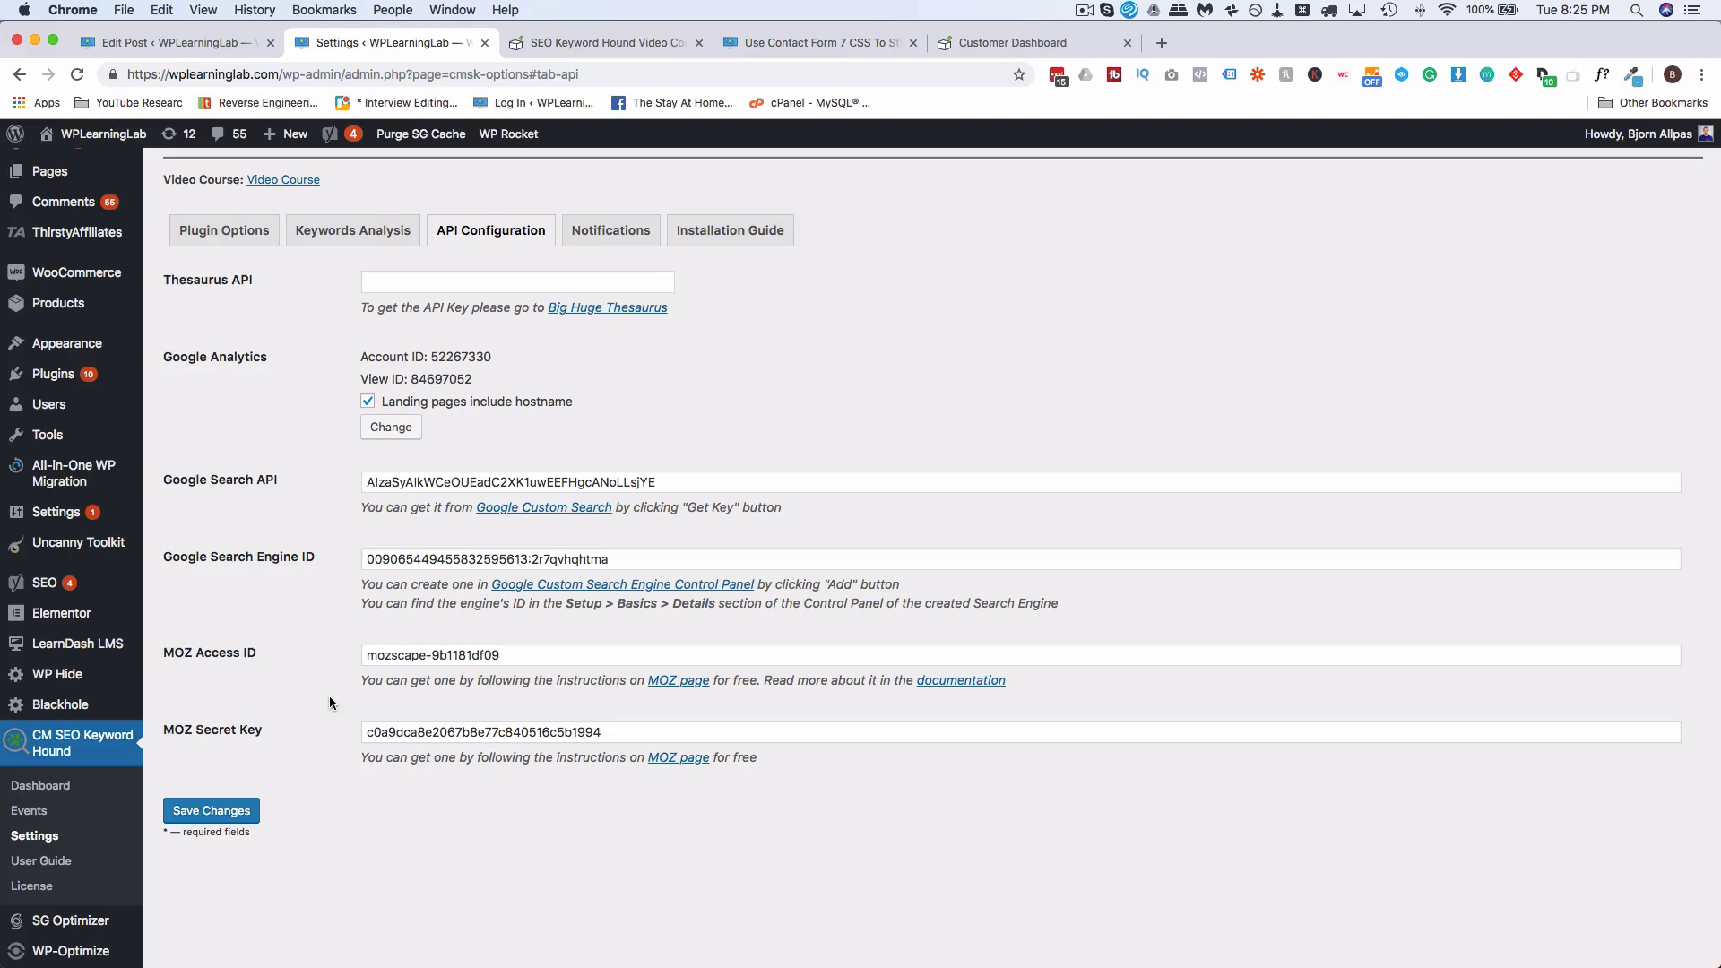
Step: Check the Google and Moz API setup lessons in the video course, and return to the plugin's API Configuration
{"action": "left_click", "coordinate": [600, 36]}
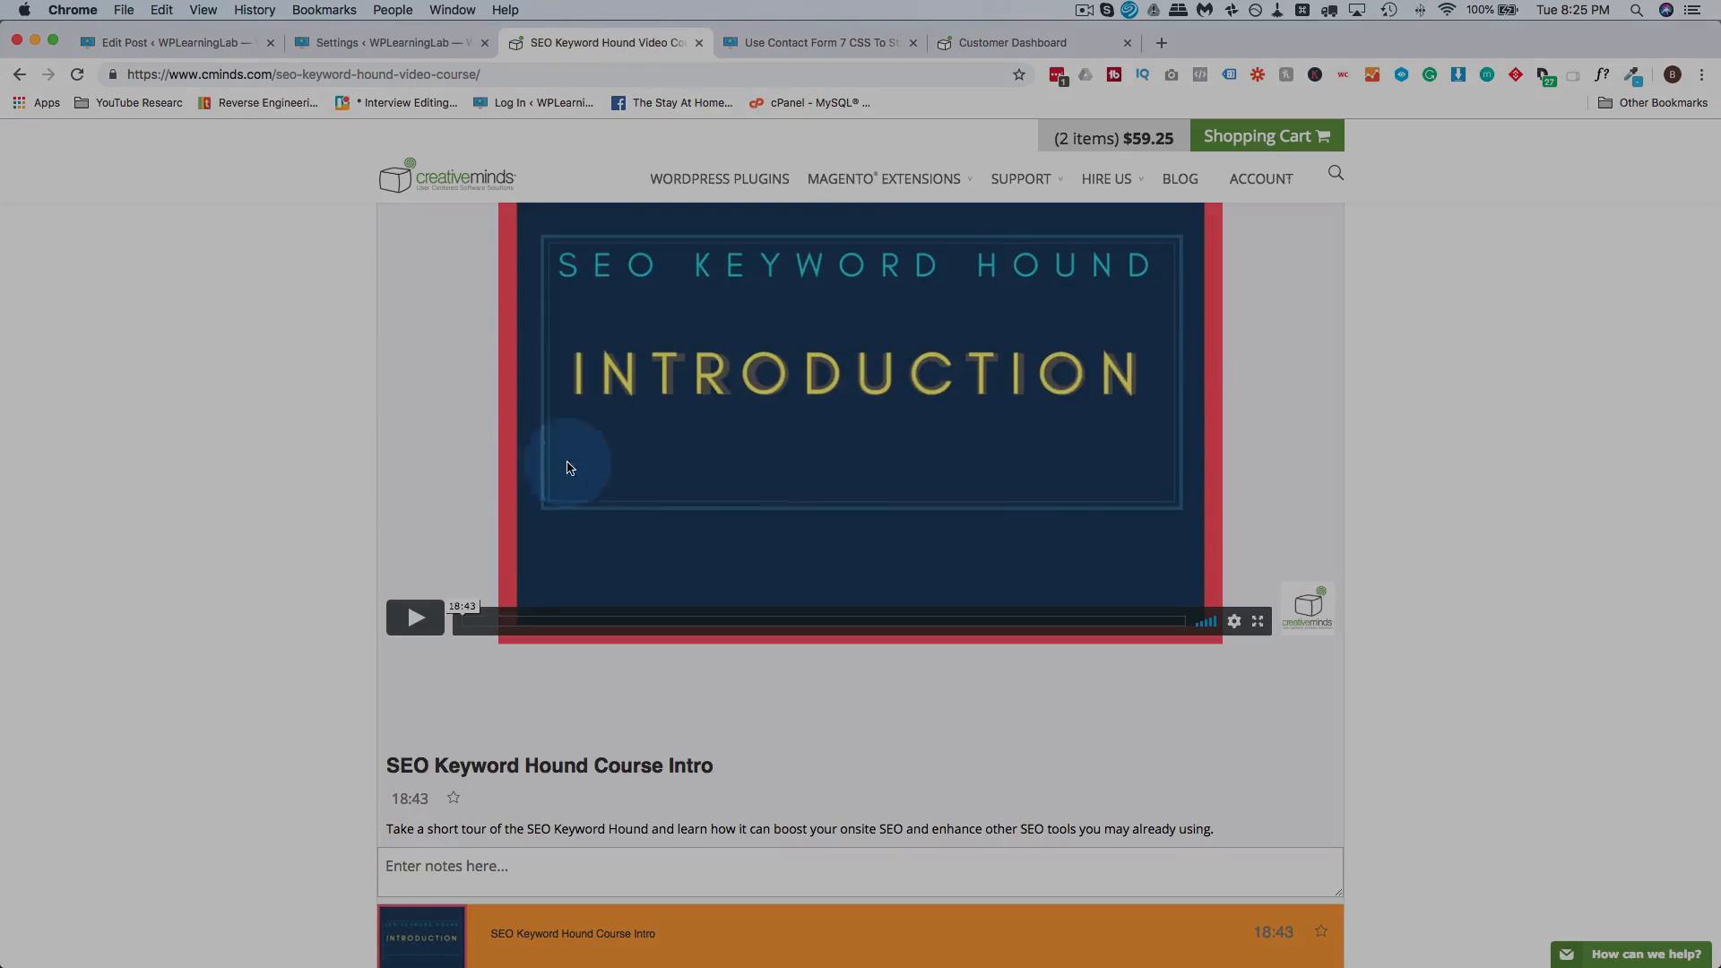
{"action": "scroll", "coordinate": [428, 574], "scroll_direction": "down", "scroll_amount": 3}
{"action": "scroll", "coordinate": [427, 581], "scroll_direction": "down", "scroll_amount": 10}
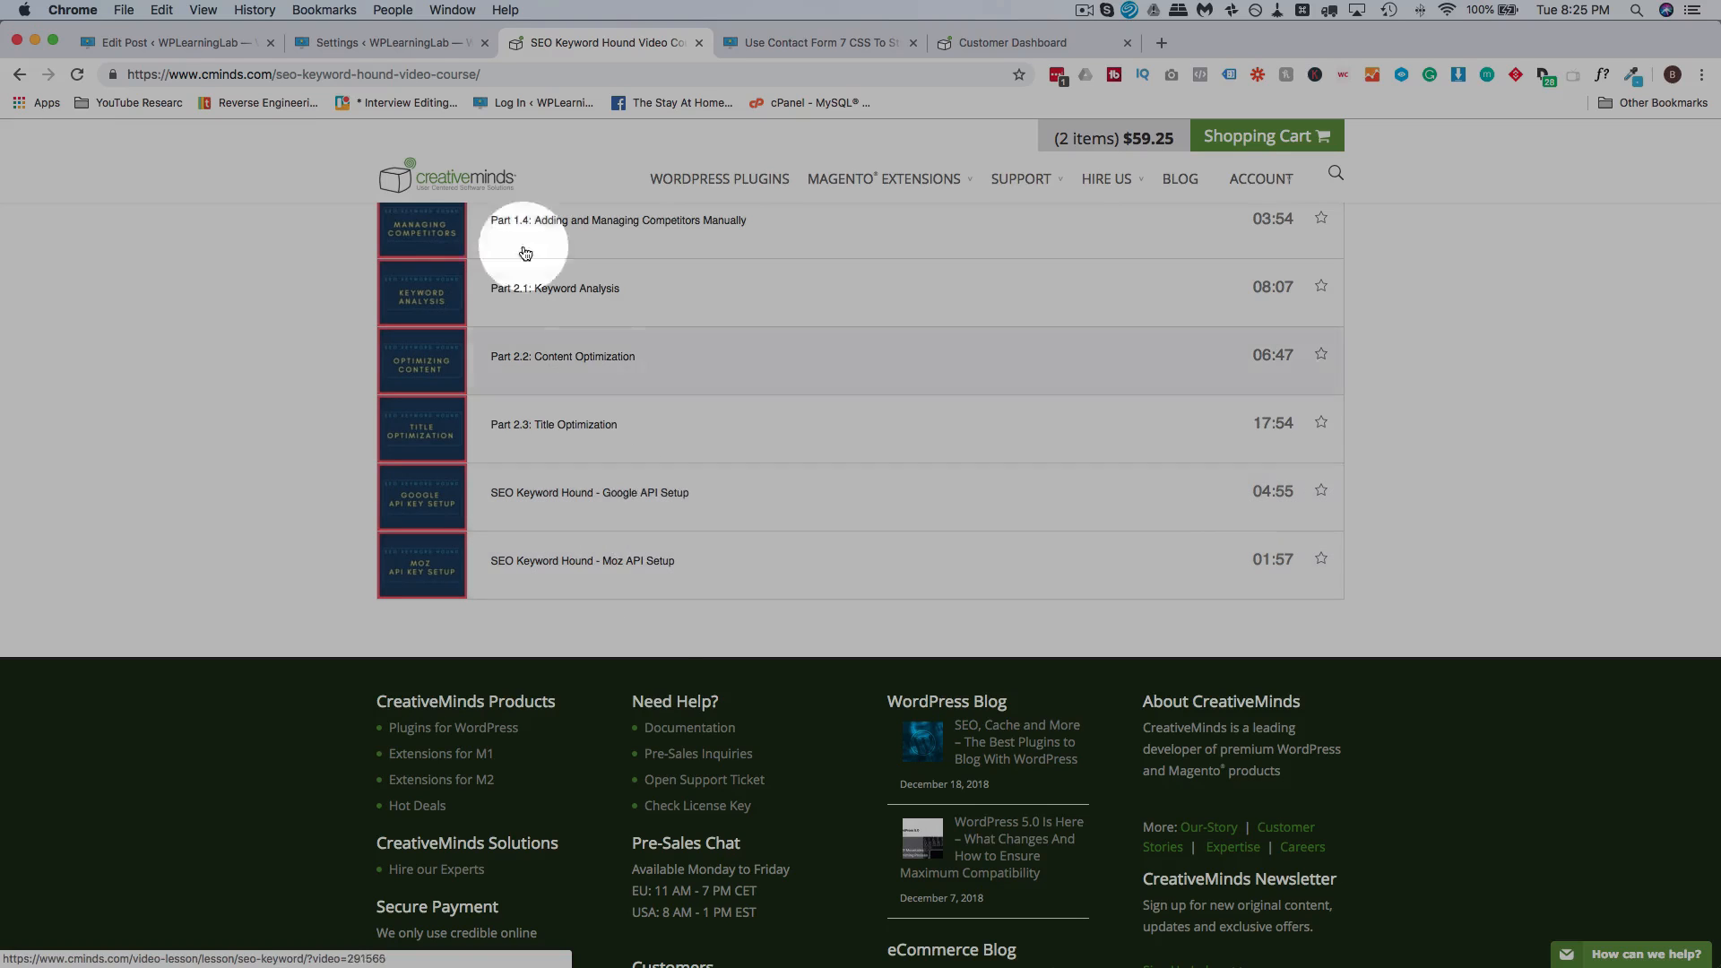
{"action": "left_click", "coordinate": [376, 56]}
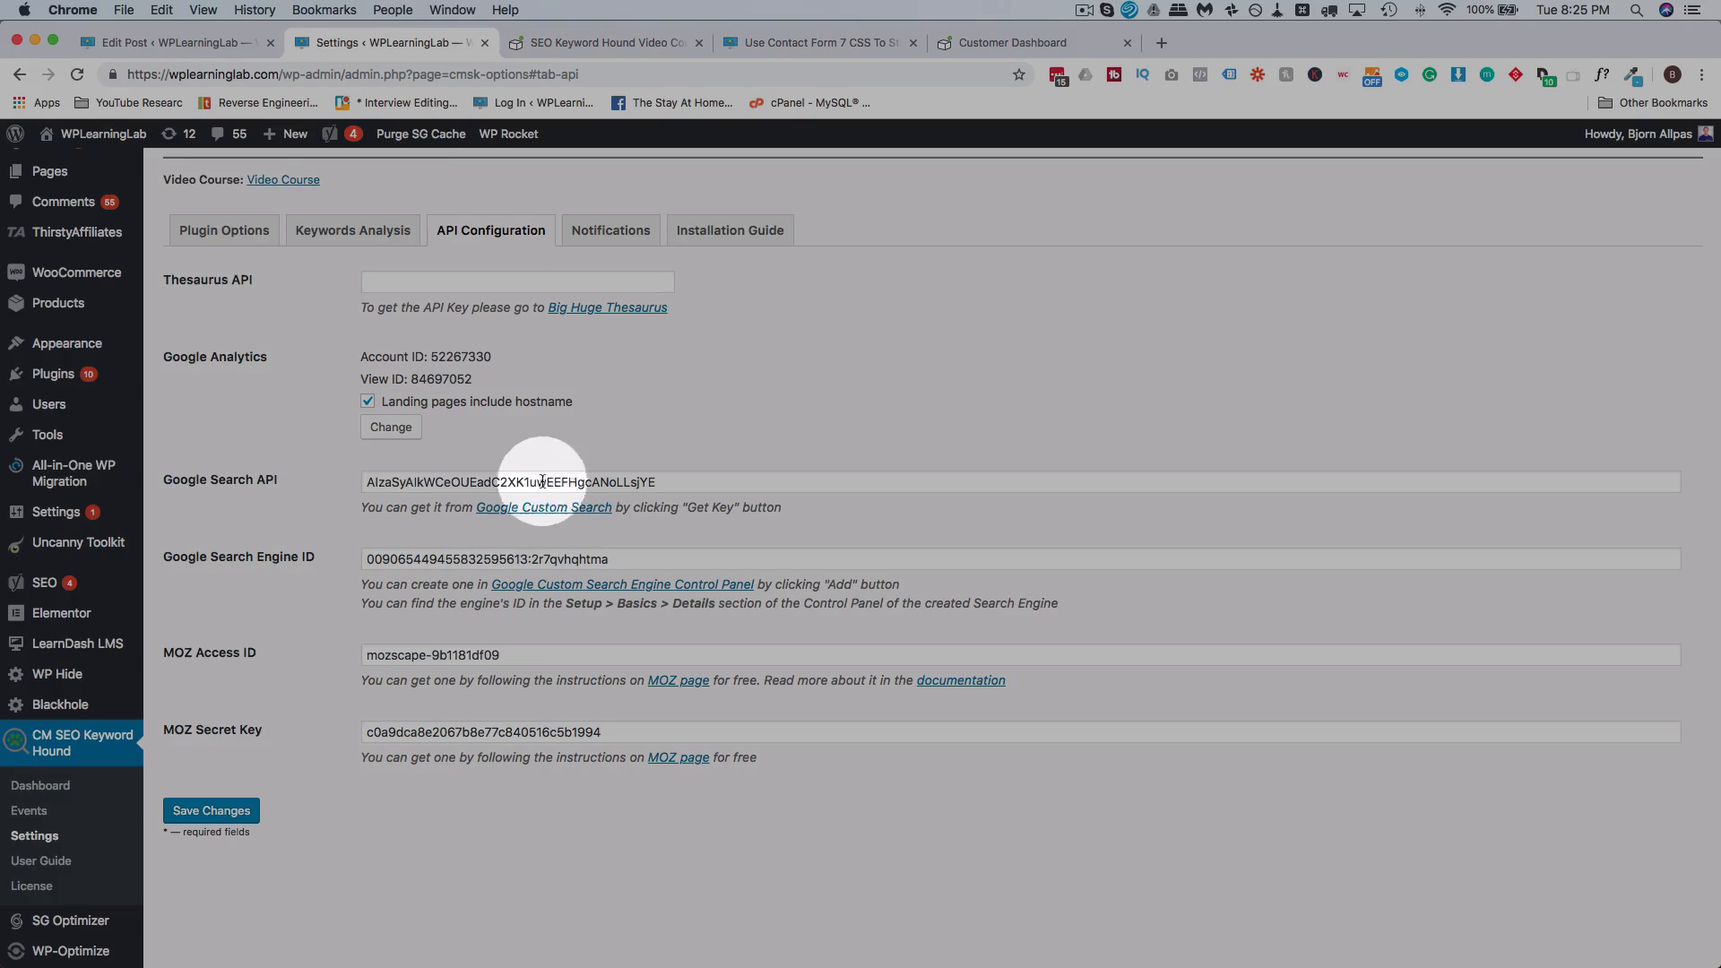
Step: Open the plugin's Keywords Analysis settings and review the Headers and First X words options
{"action": "scroll", "coordinate": [627, 645], "scroll_direction": "down", "scroll_amount": 1}
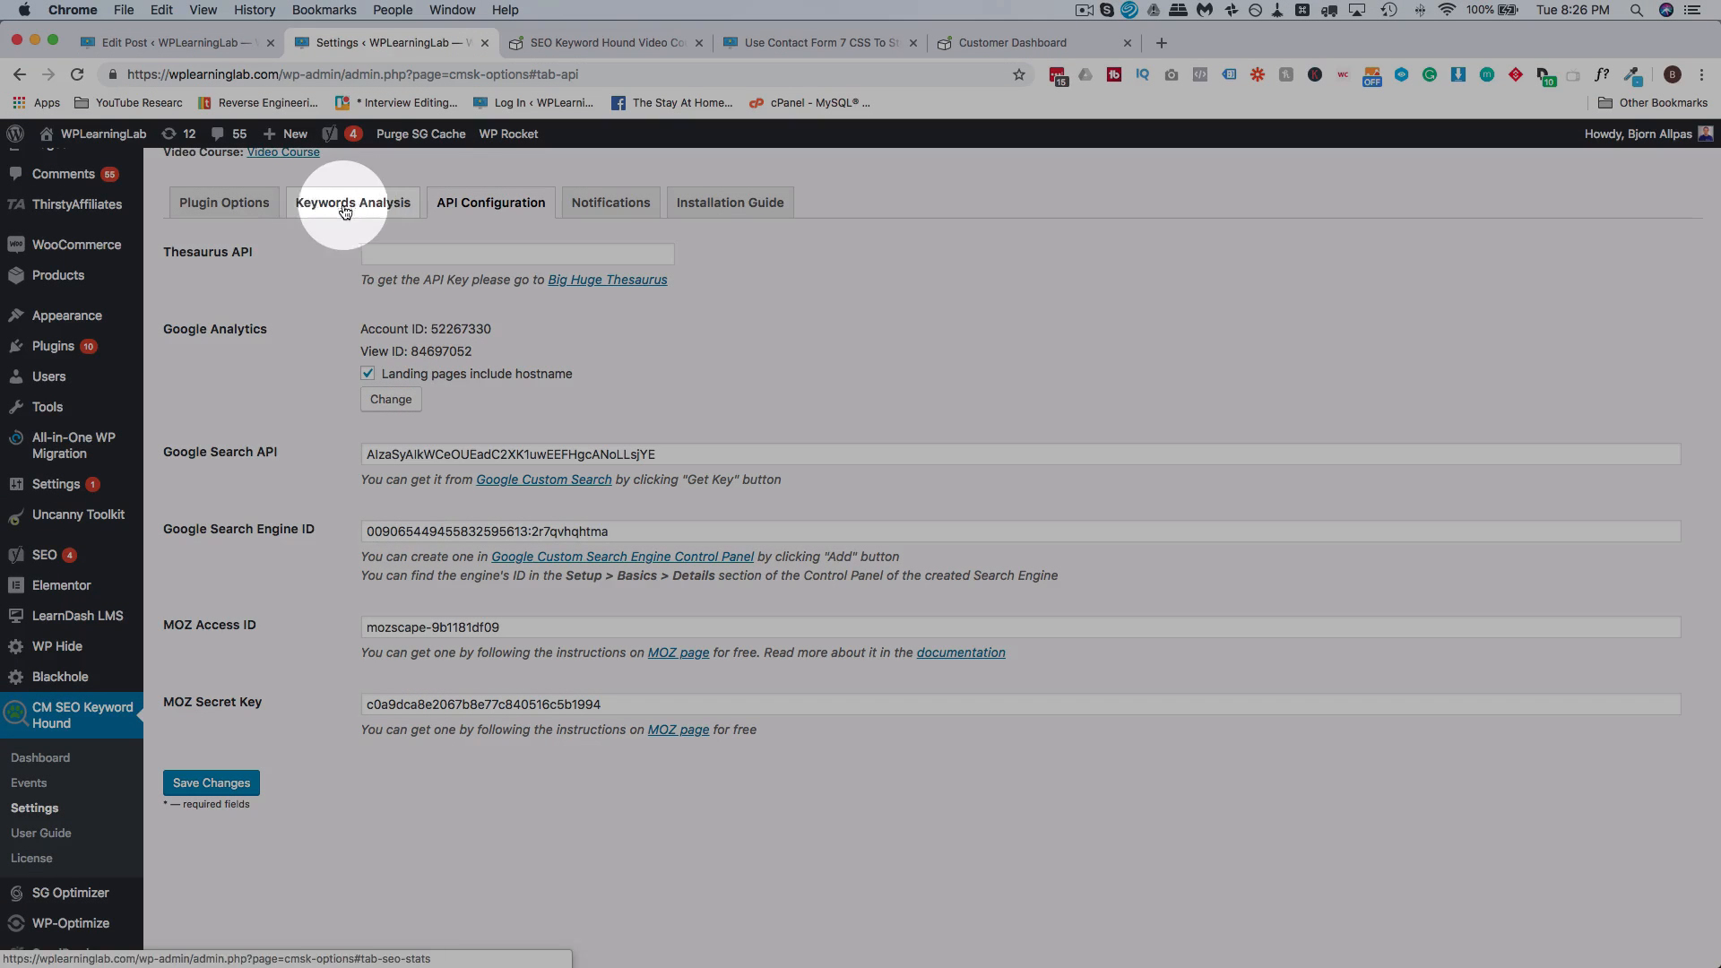
{"action": "left_click", "coordinate": [363, 208]}
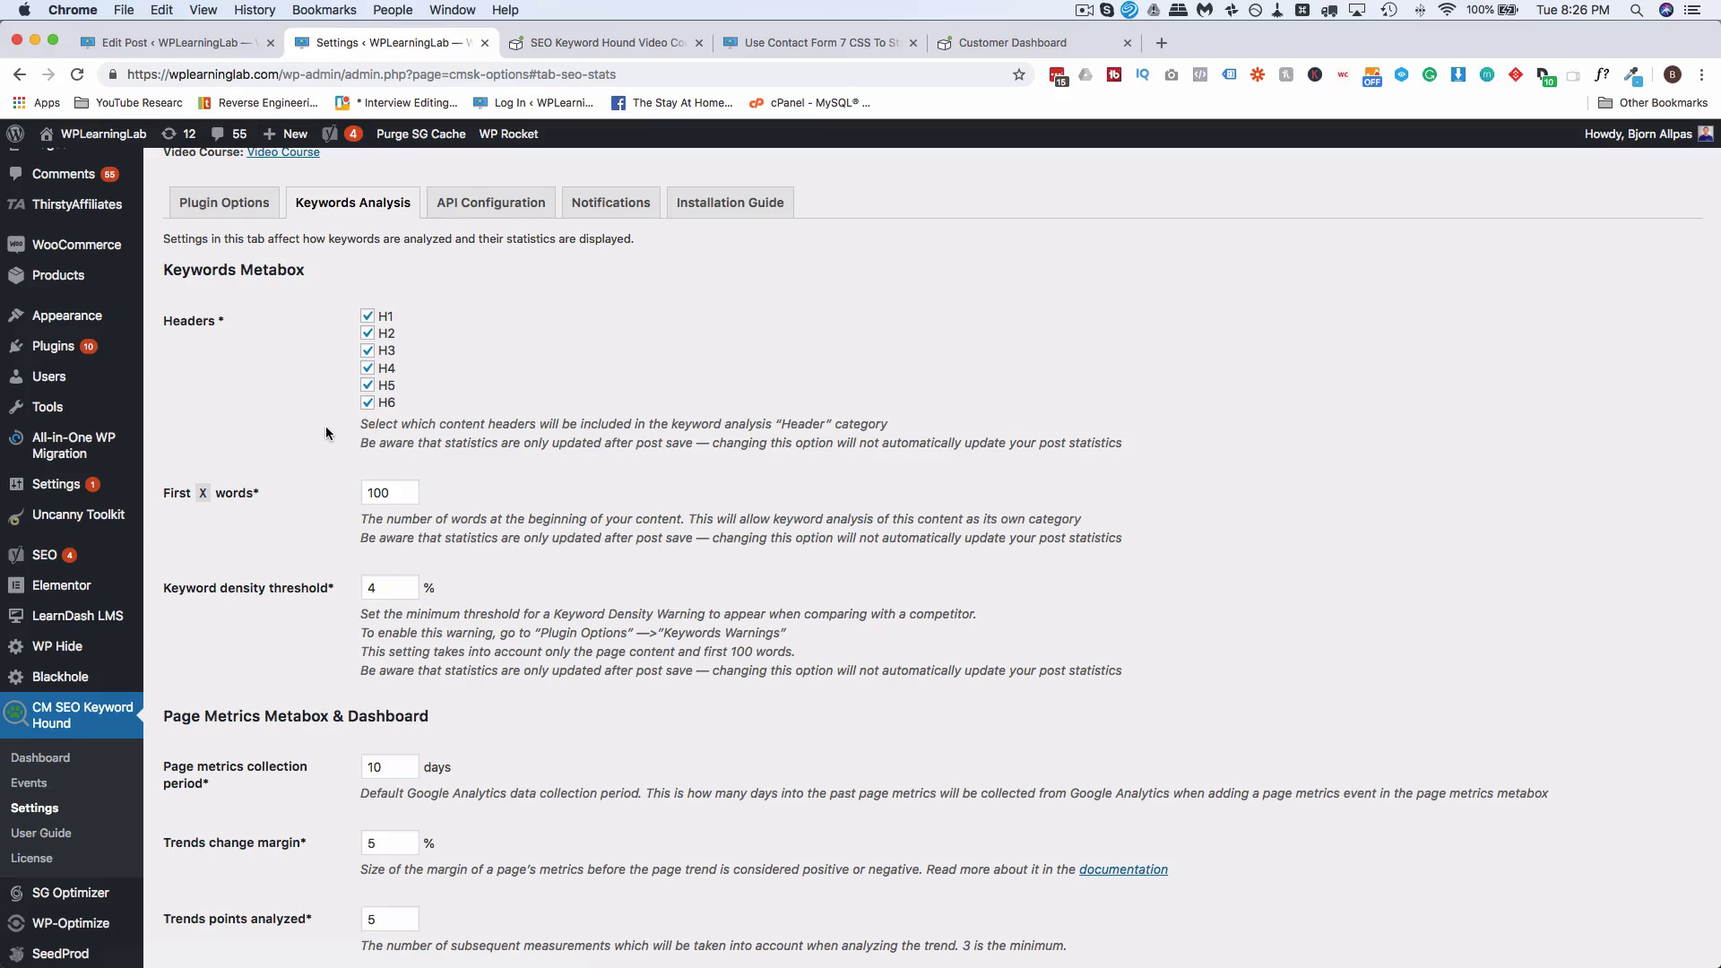
{"action": "scroll", "coordinate": [326, 434], "scroll_direction": "down", "scroll_amount": 1}
{"action": "left_click_drag", "start_coordinate": [407, 442], "coordinate": [333, 459]}
{"action": "type", "text": "100"}
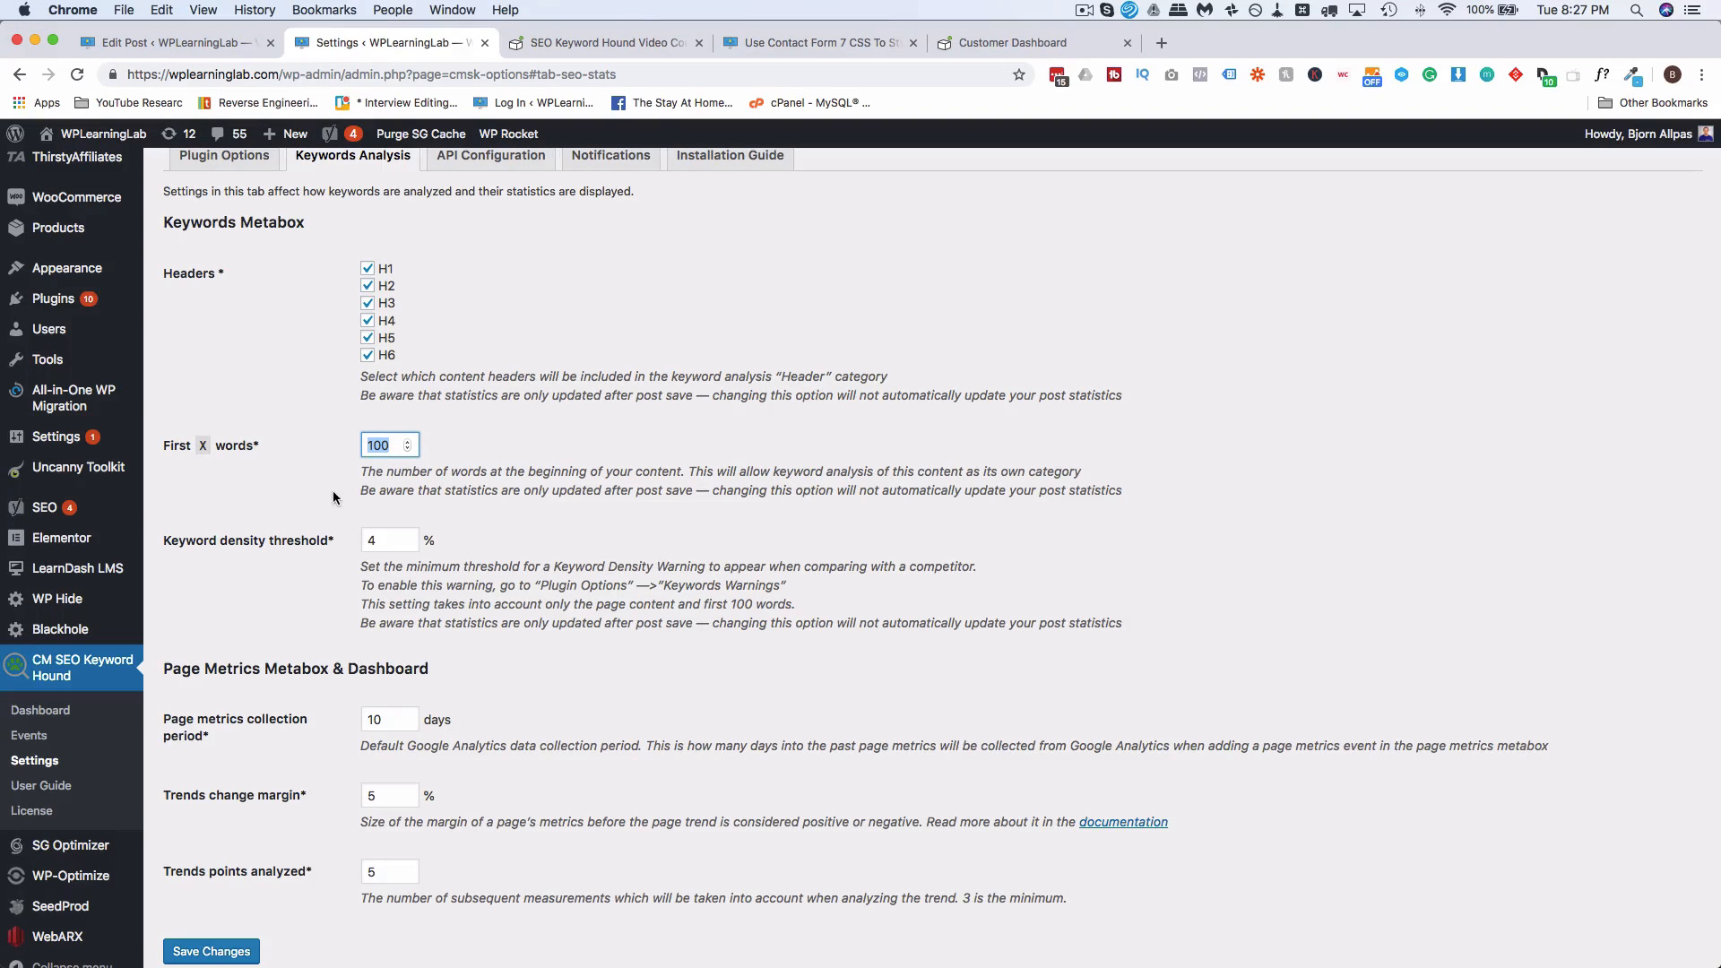
{"action": "left_click", "coordinate": [268, 513]}
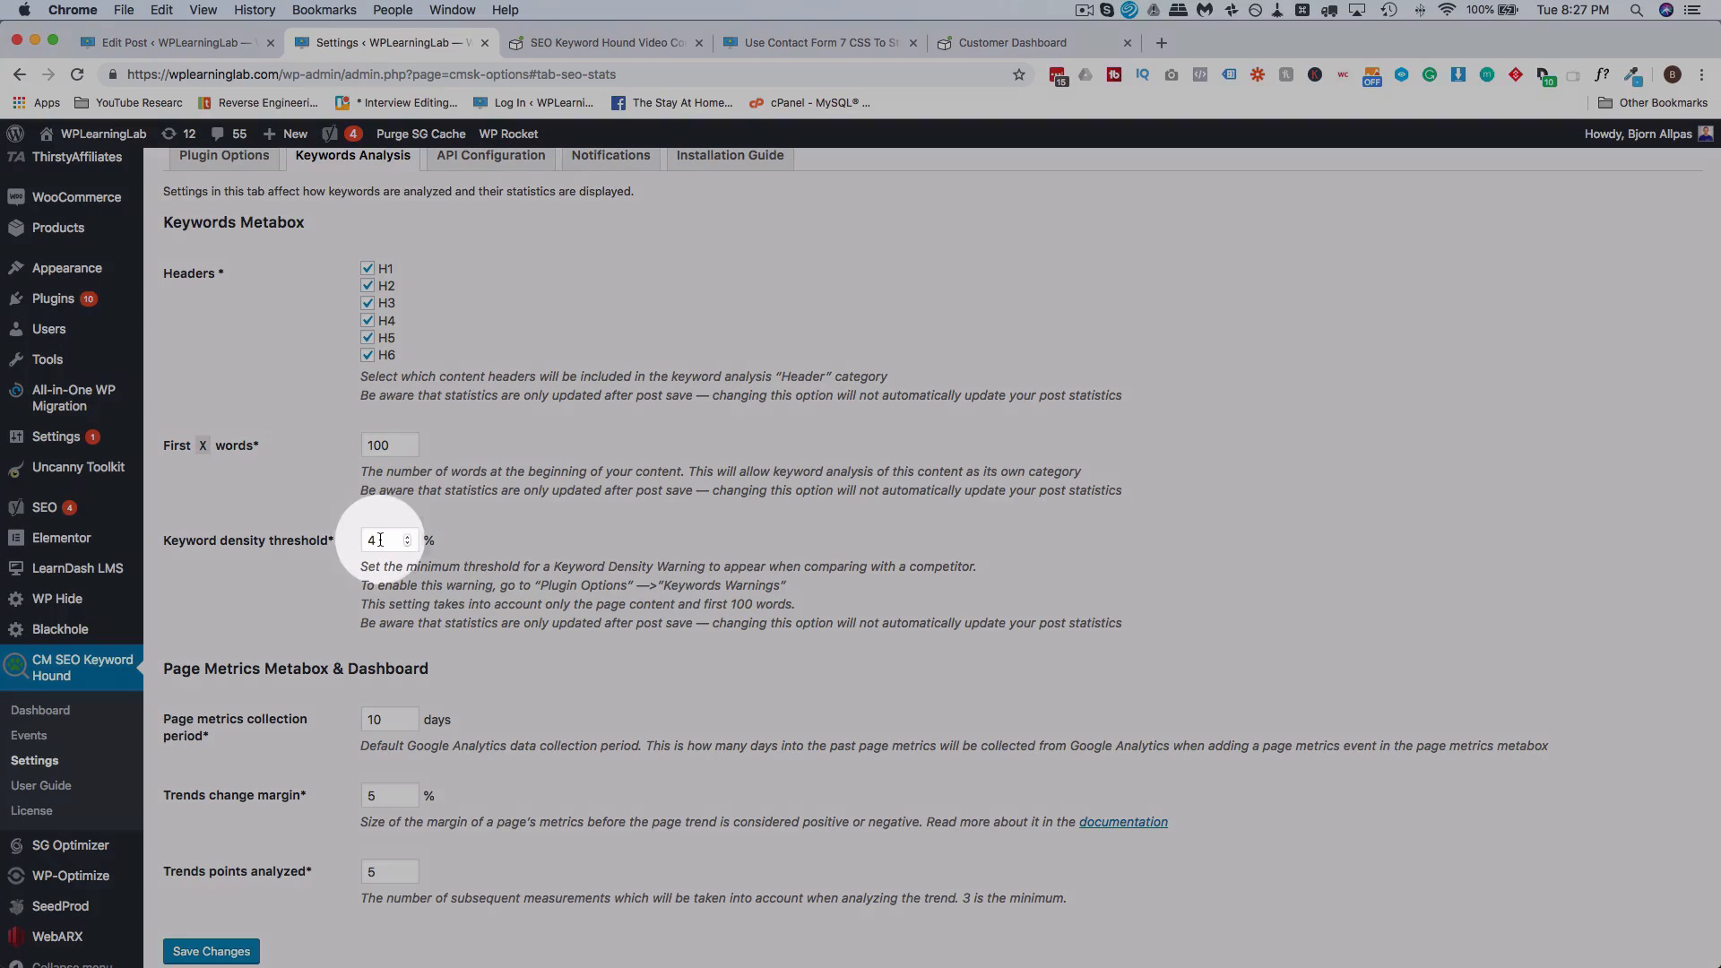
Step: Examine the Keyword density threshold setting and the page metrics options below it
{"action": "left_click_drag", "start_coordinate": [385, 541], "coordinate": [350, 540]}
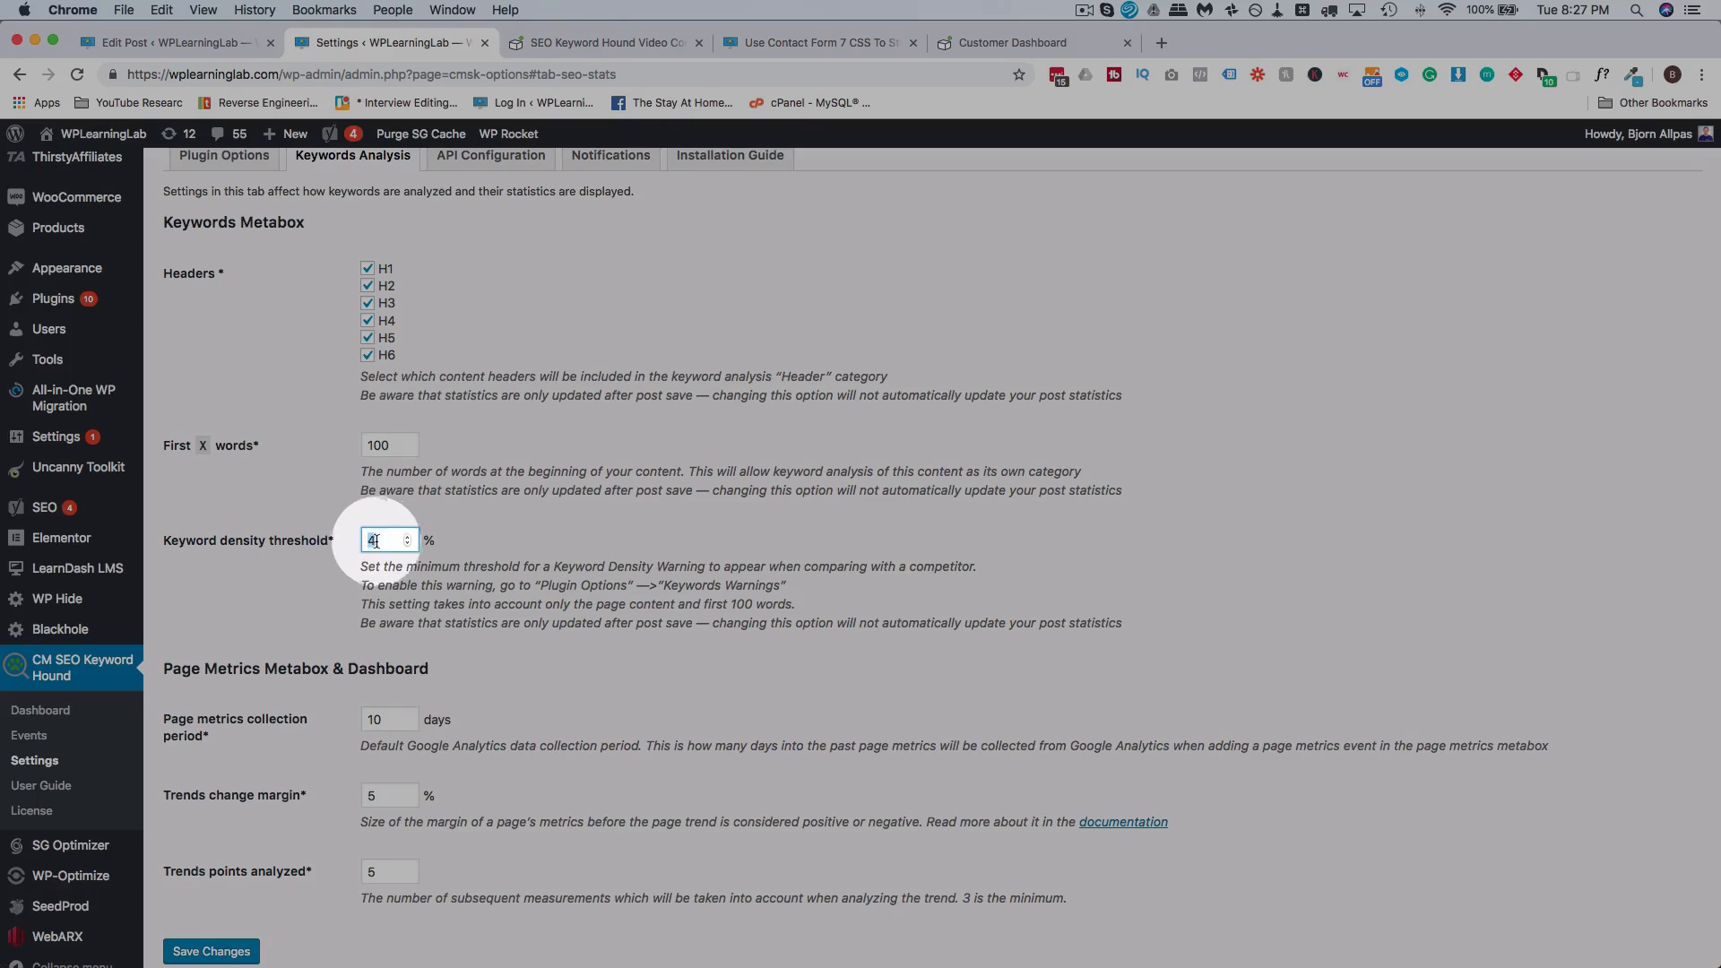
{"action": "left_click", "coordinate": [346, 548]}
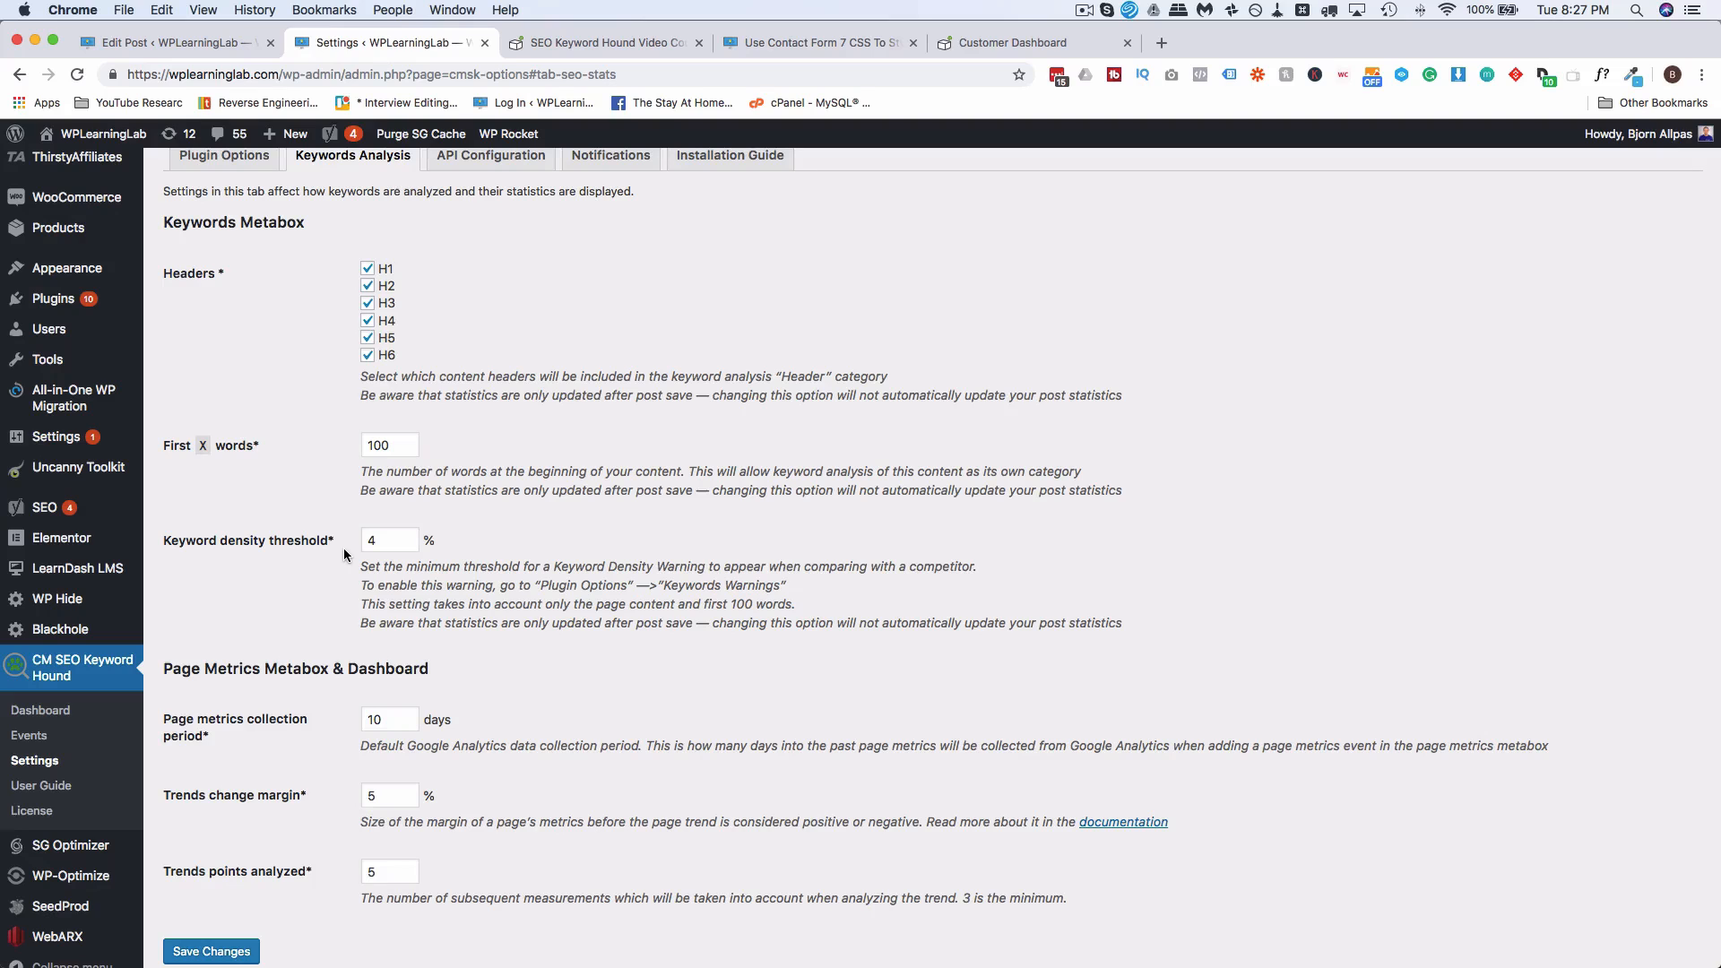
{"action": "left_click", "coordinate": [344, 550]}
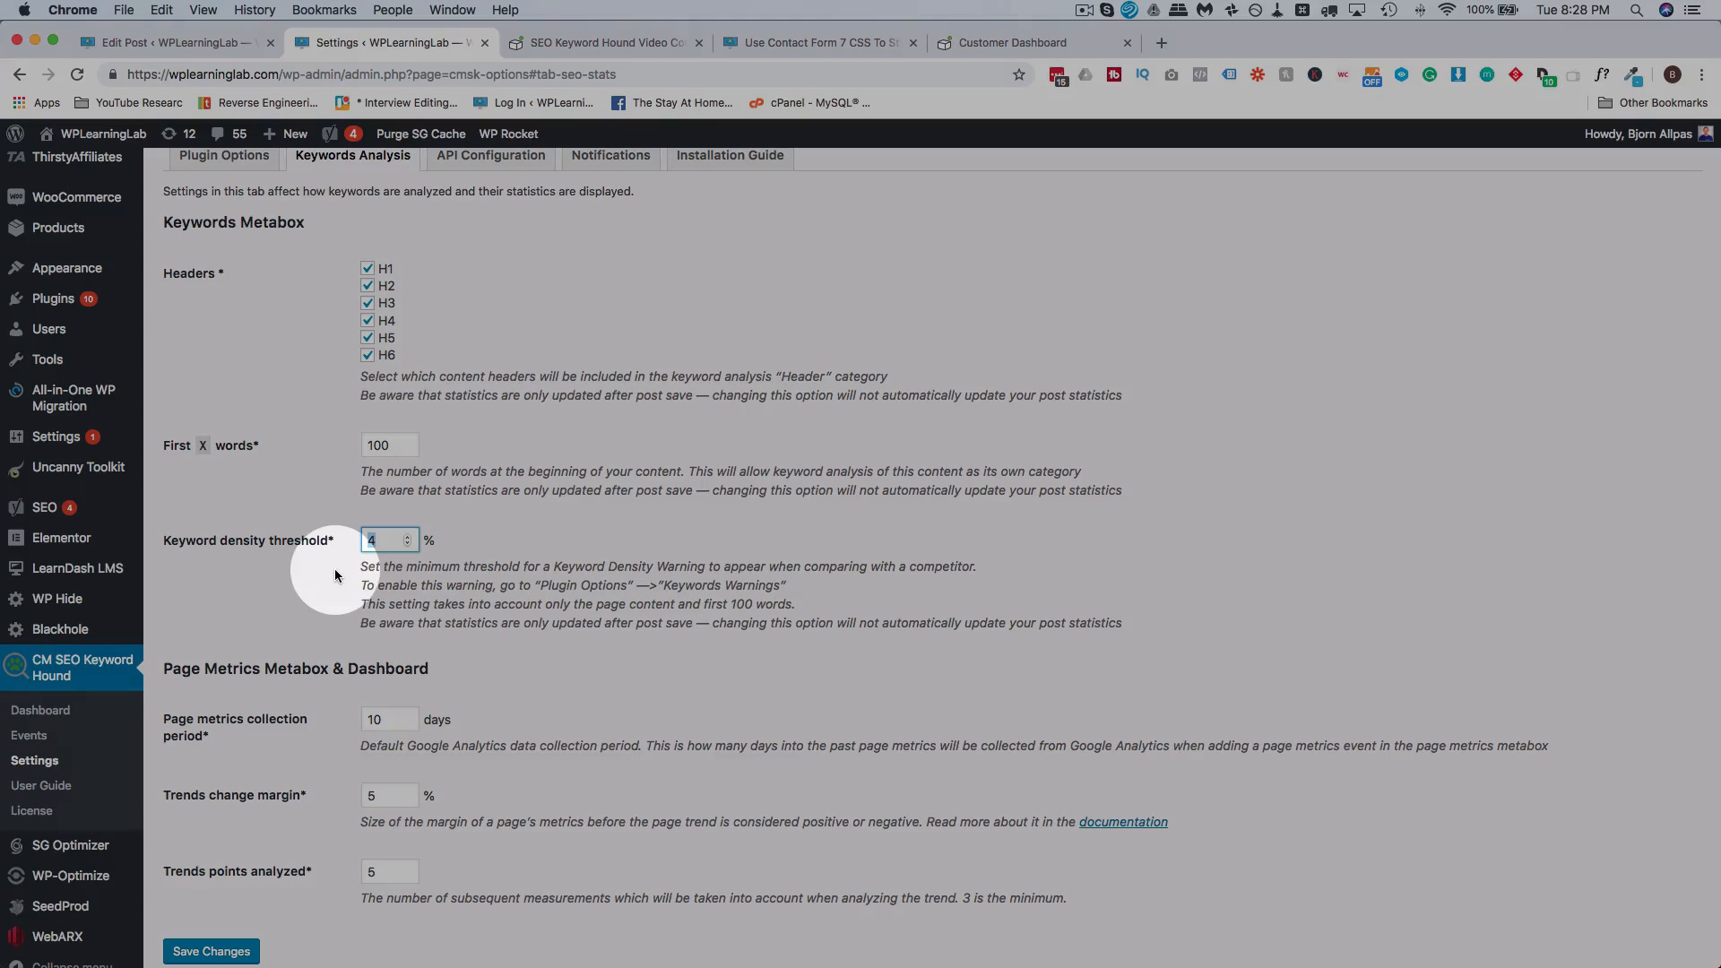
{"action": "left_click", "coordinate": [340, 559]}
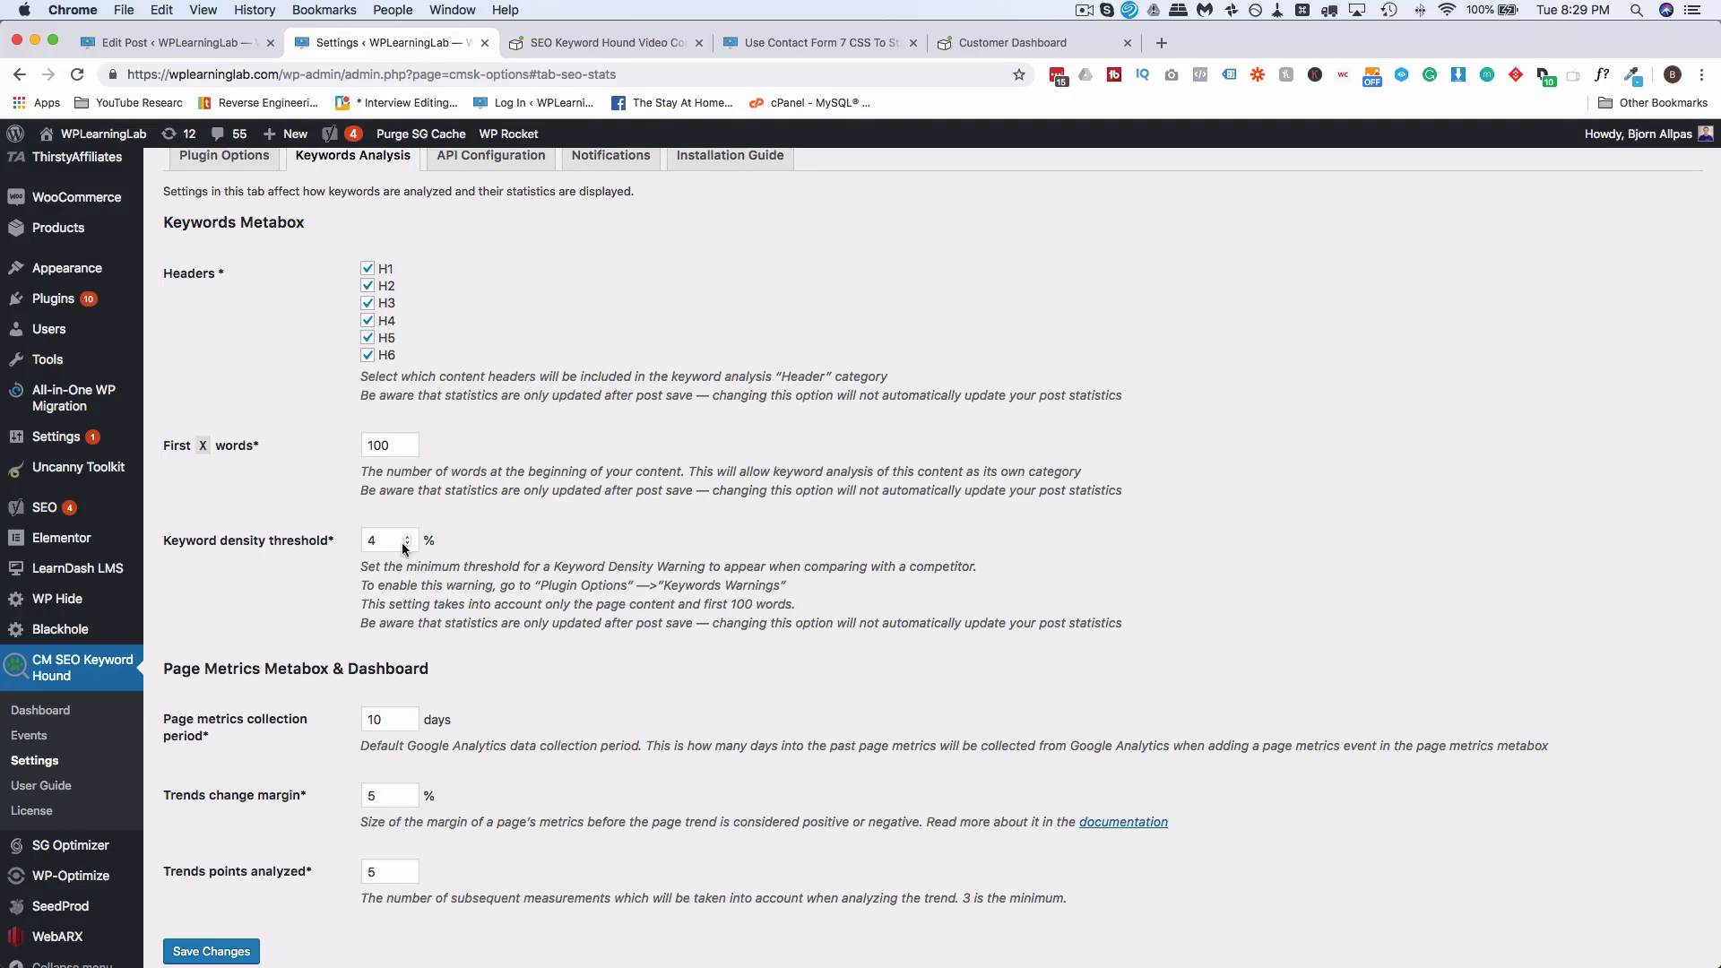
{"action": "left_click_drag", "start_coordinate": [377, 540], "coordinate": [353, 536]}
{"action": "scroll", "coordinate": [403, 560], "scroll_direction": "down", "scroll_amount": 2}
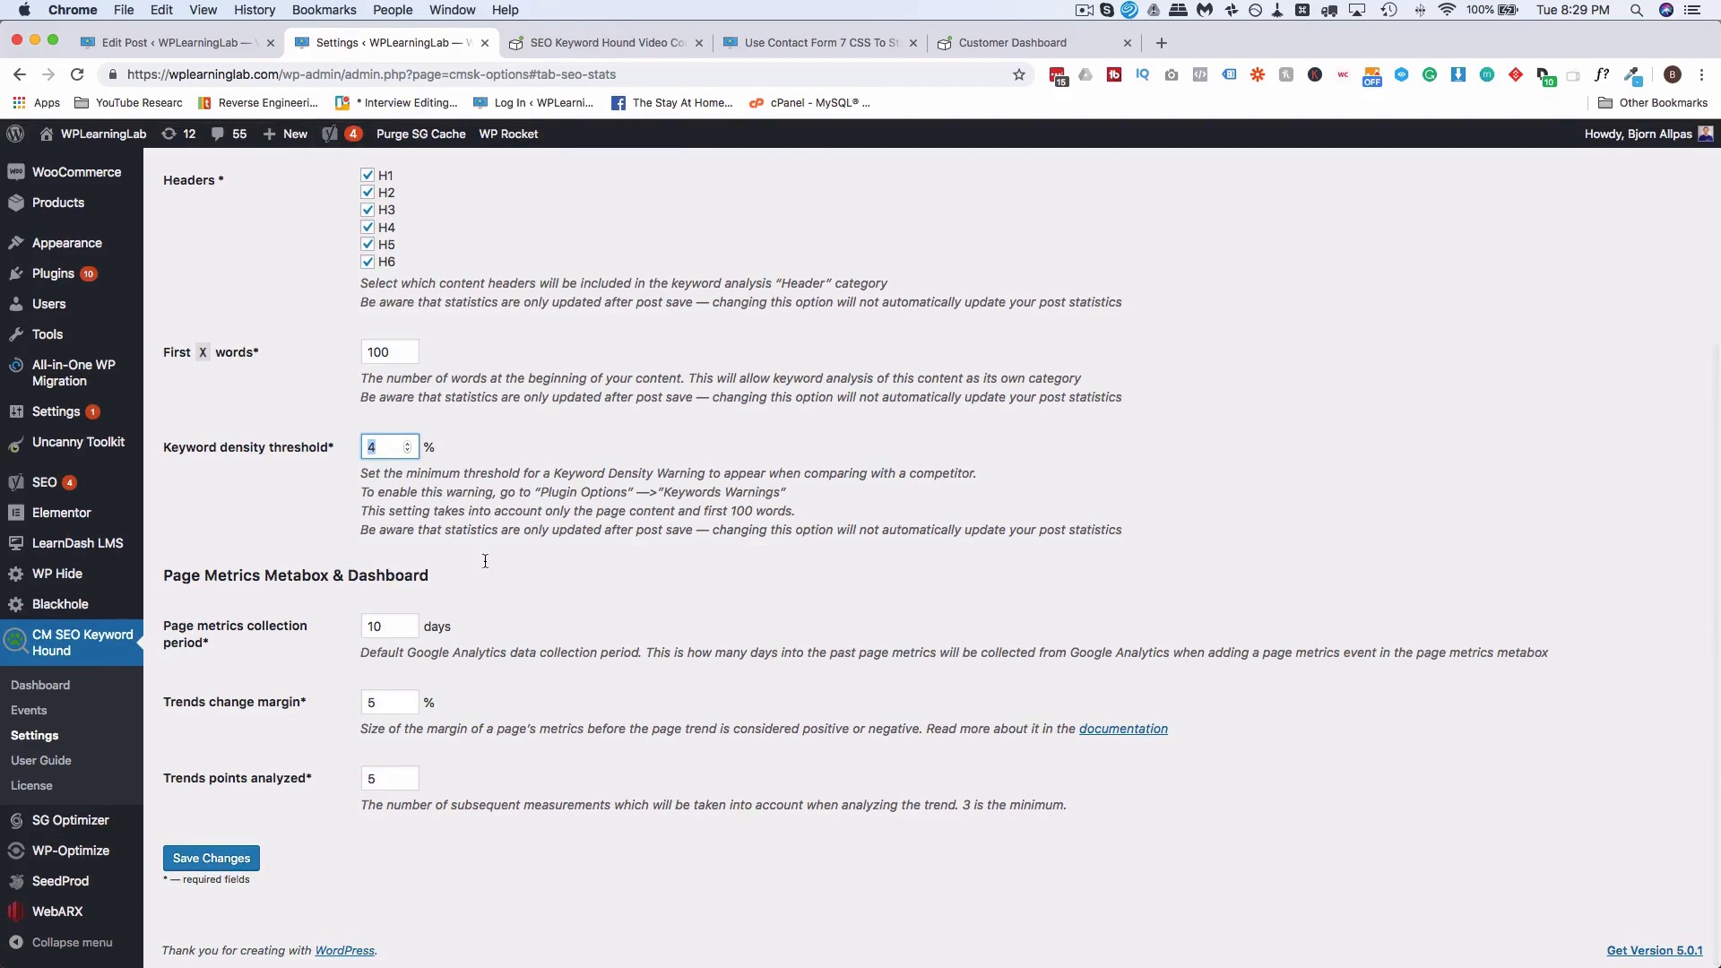
Step: Return to the Contact Form 7 CSS post editor and examine the SEO Competitors, SEO Keywords and Page Events and Metrics boxes
{"action": "scroll", "coordinate": [329, 619], "scroll_direction": "up", "scroll_amount": 5}
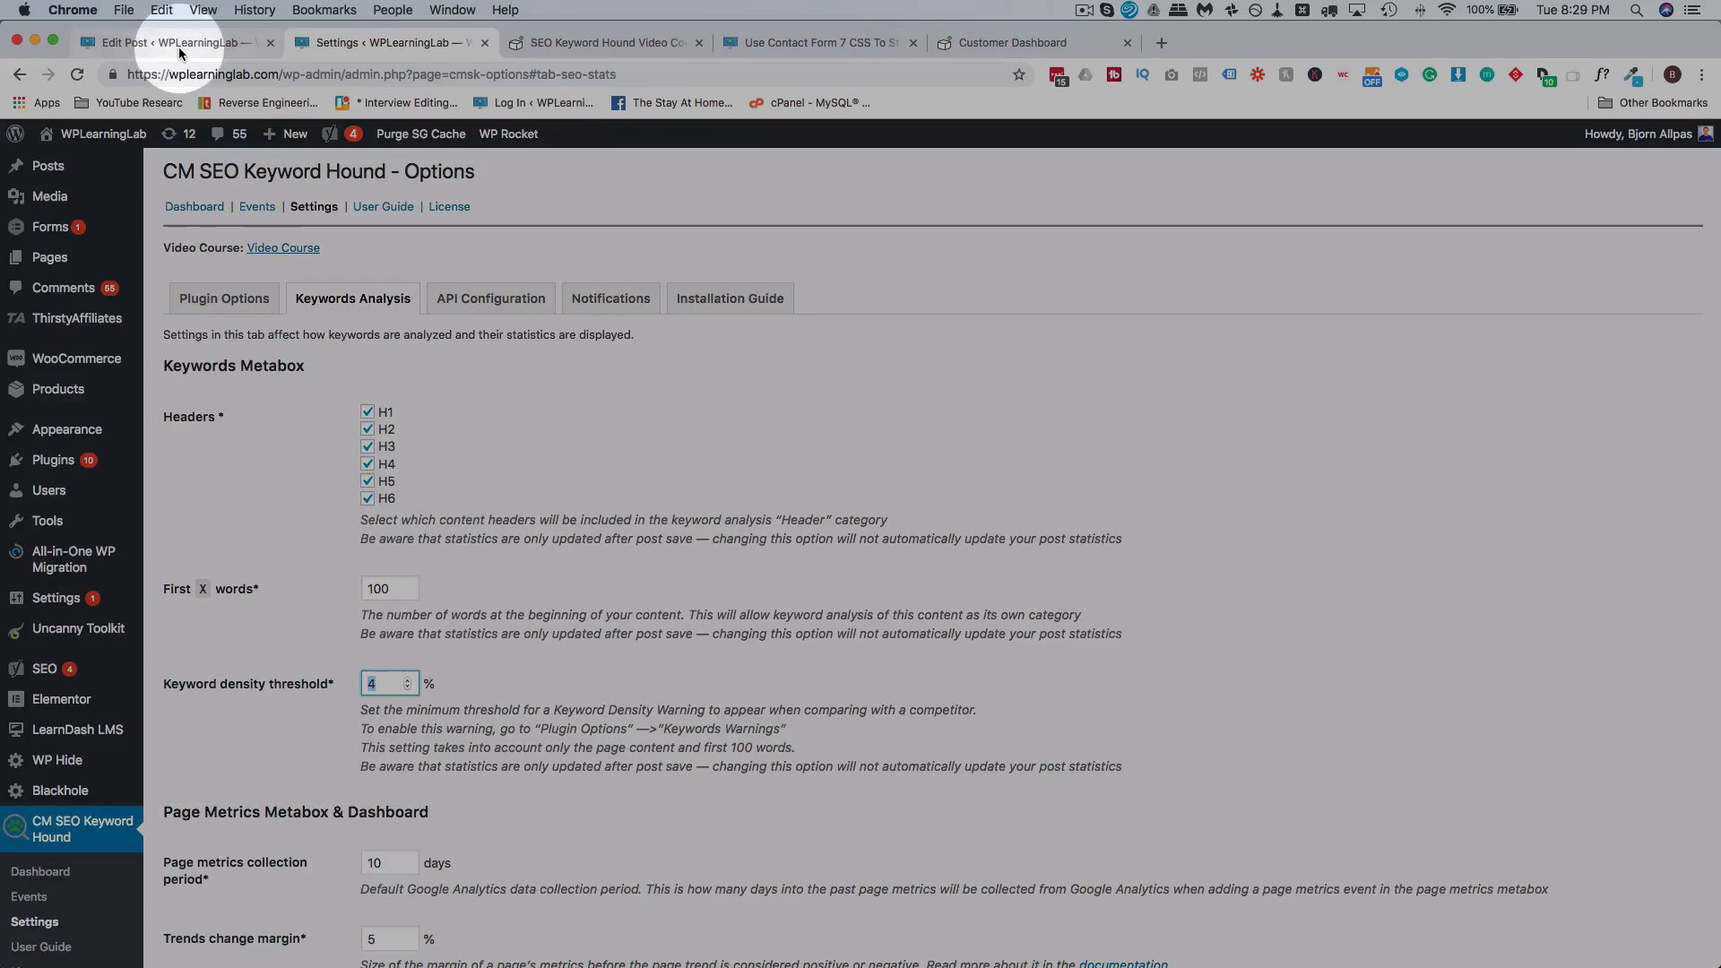
{"action": "left_click", "coordinate": [179, 49]}
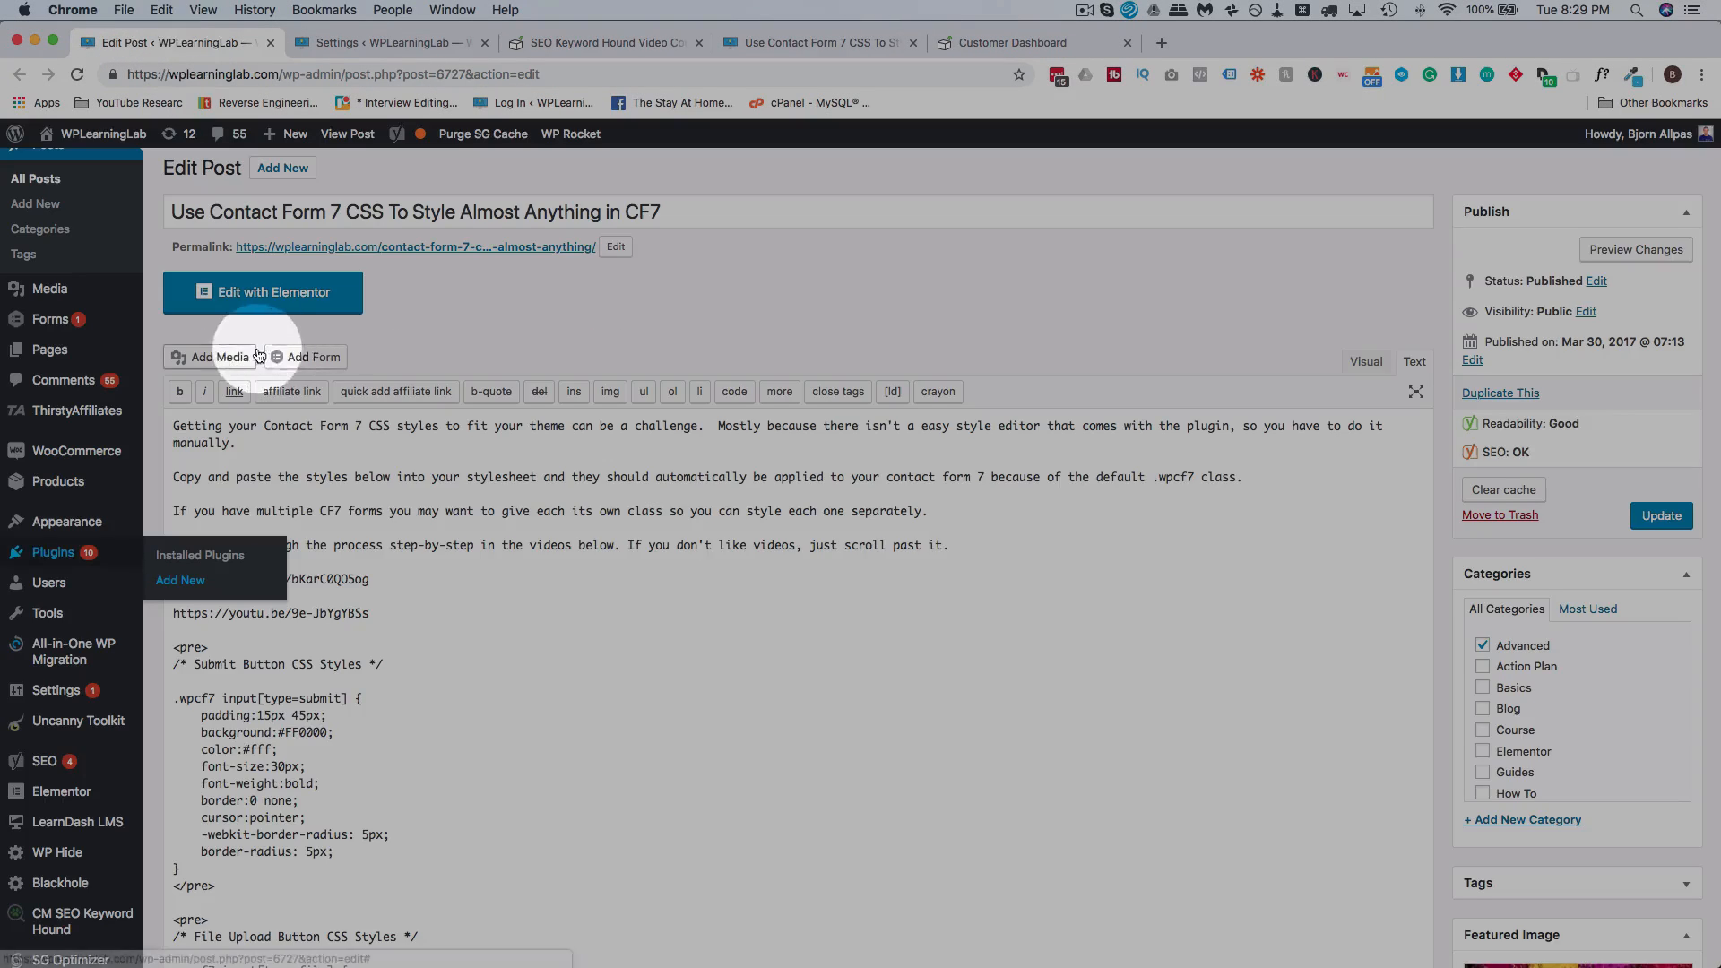
{"action": "left_click", "coordinate": [457, 588]}
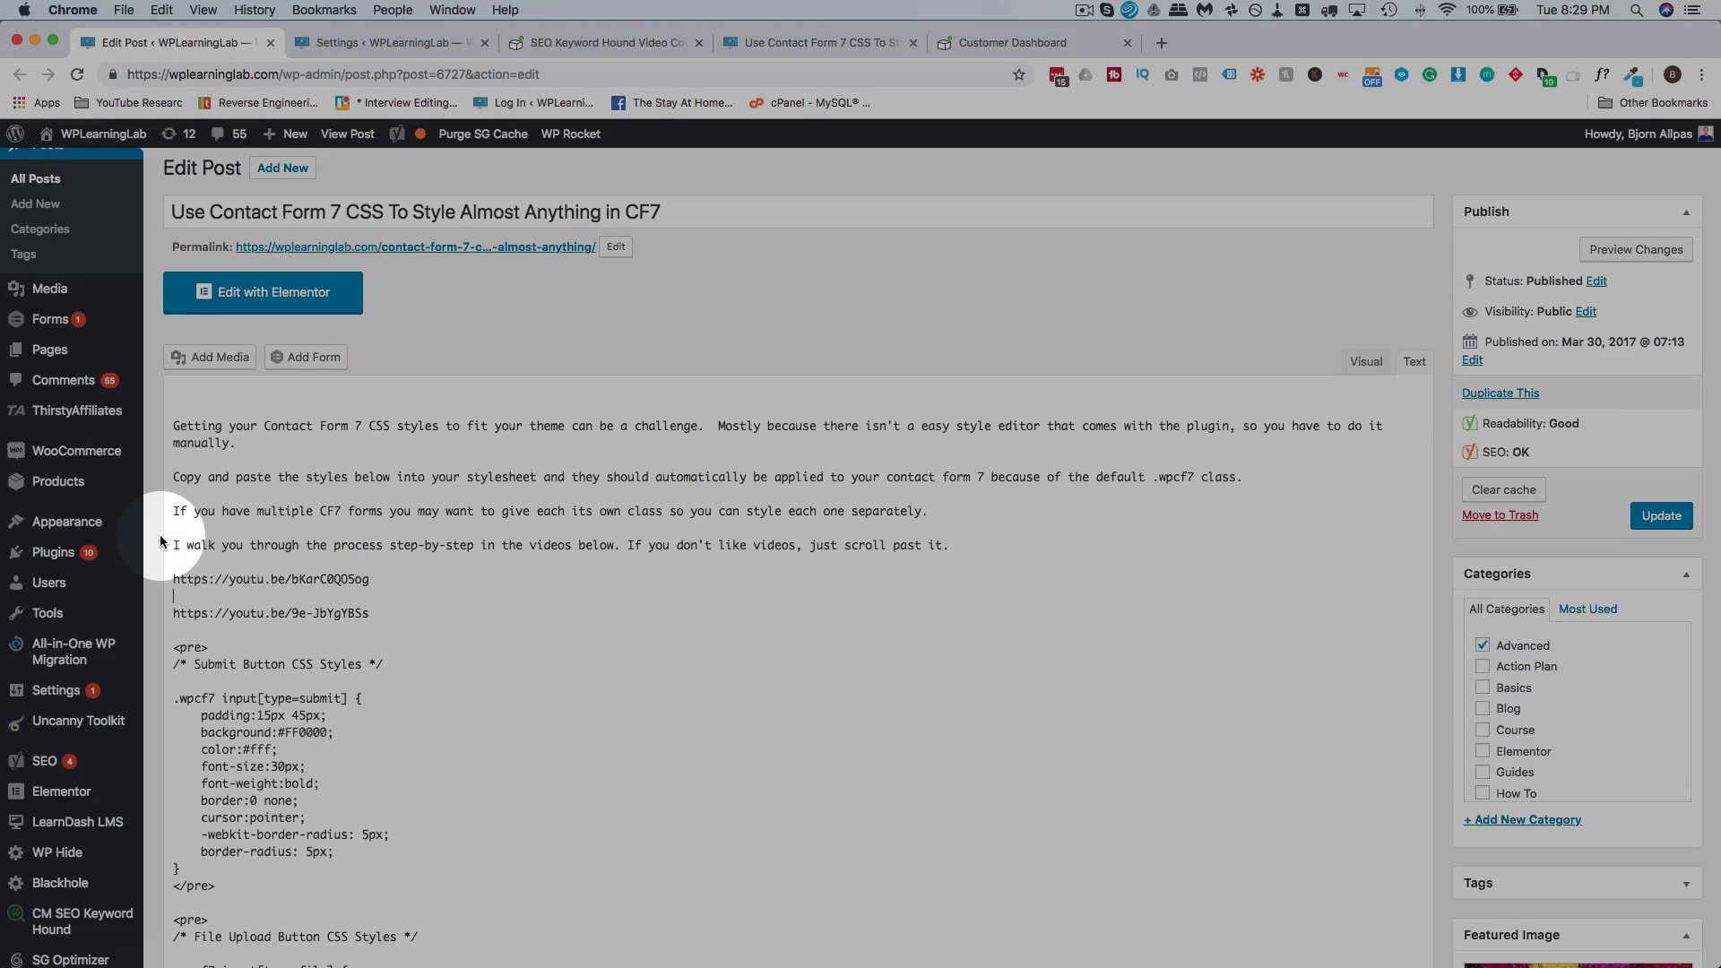
{"action": "scroll", "coordinate": [166, 536], "scroll_direction": "down", "scroll_amount": 5}
{"action": "scroll", "coordinate": [162, 542], "scroll_direction": "down", "scroll_amount": 10}
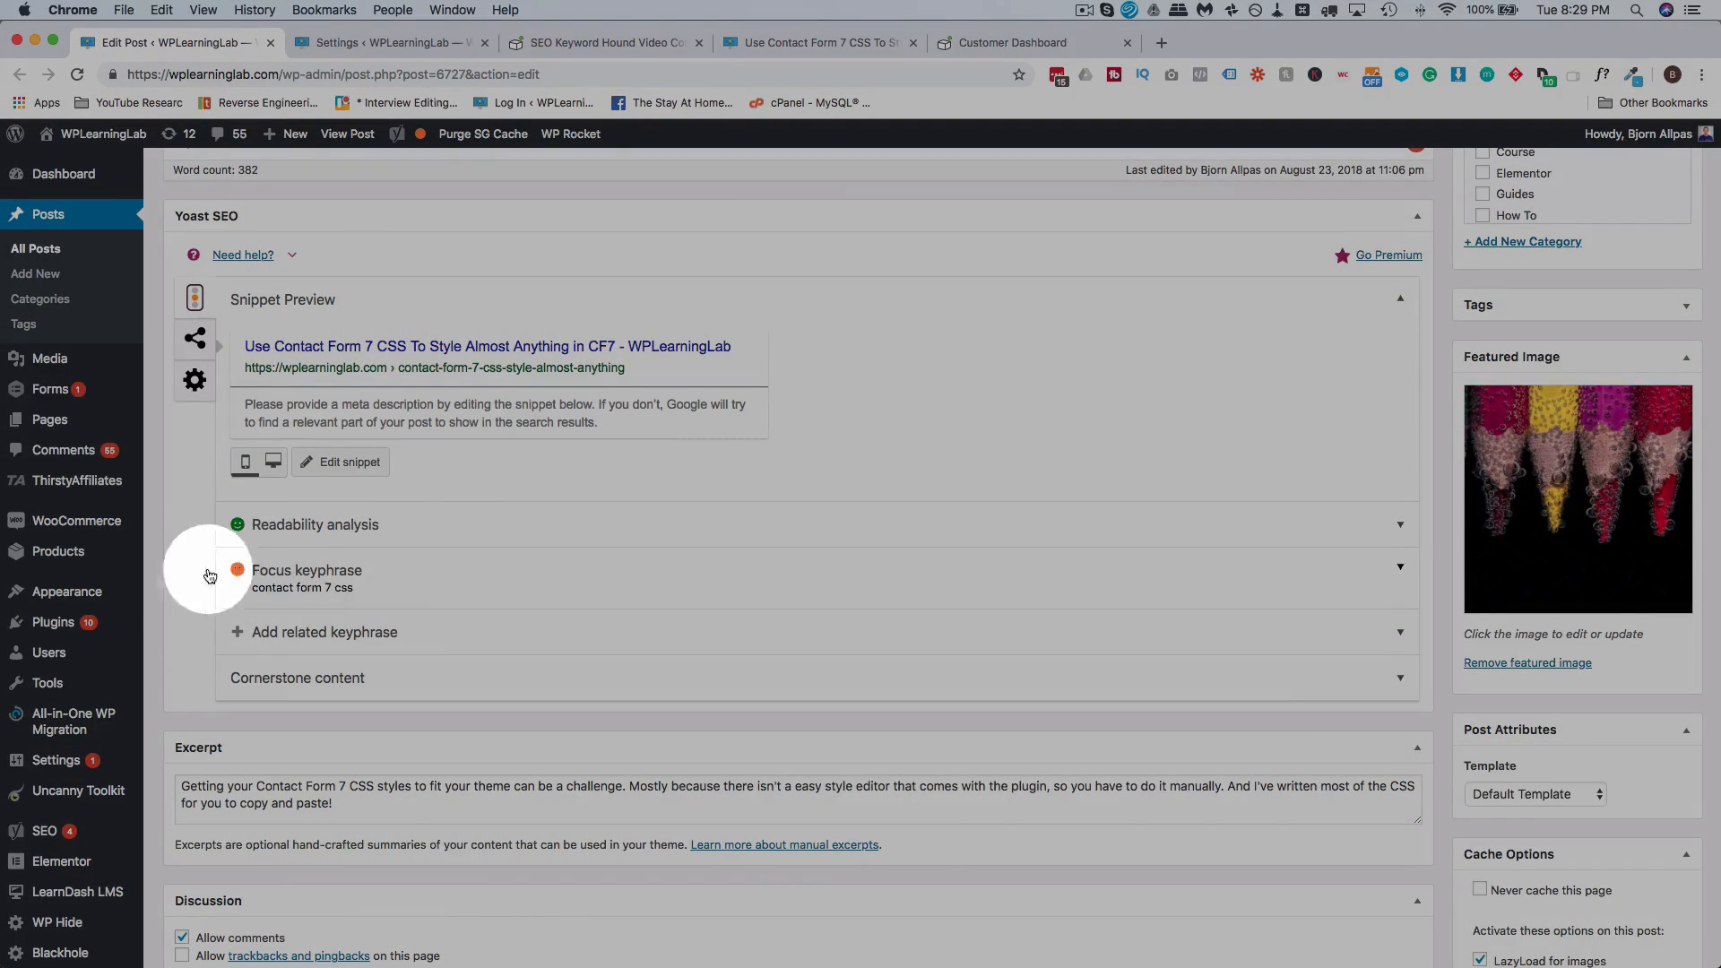
{"action": "scroll", "coordinate": [169, 615], "scroll_direction": "down", "scroll_amount": 4}
{"action": "scroll", "coordinate": [168, 615], "scroll_direction": "down", "scroll_amount": 15}
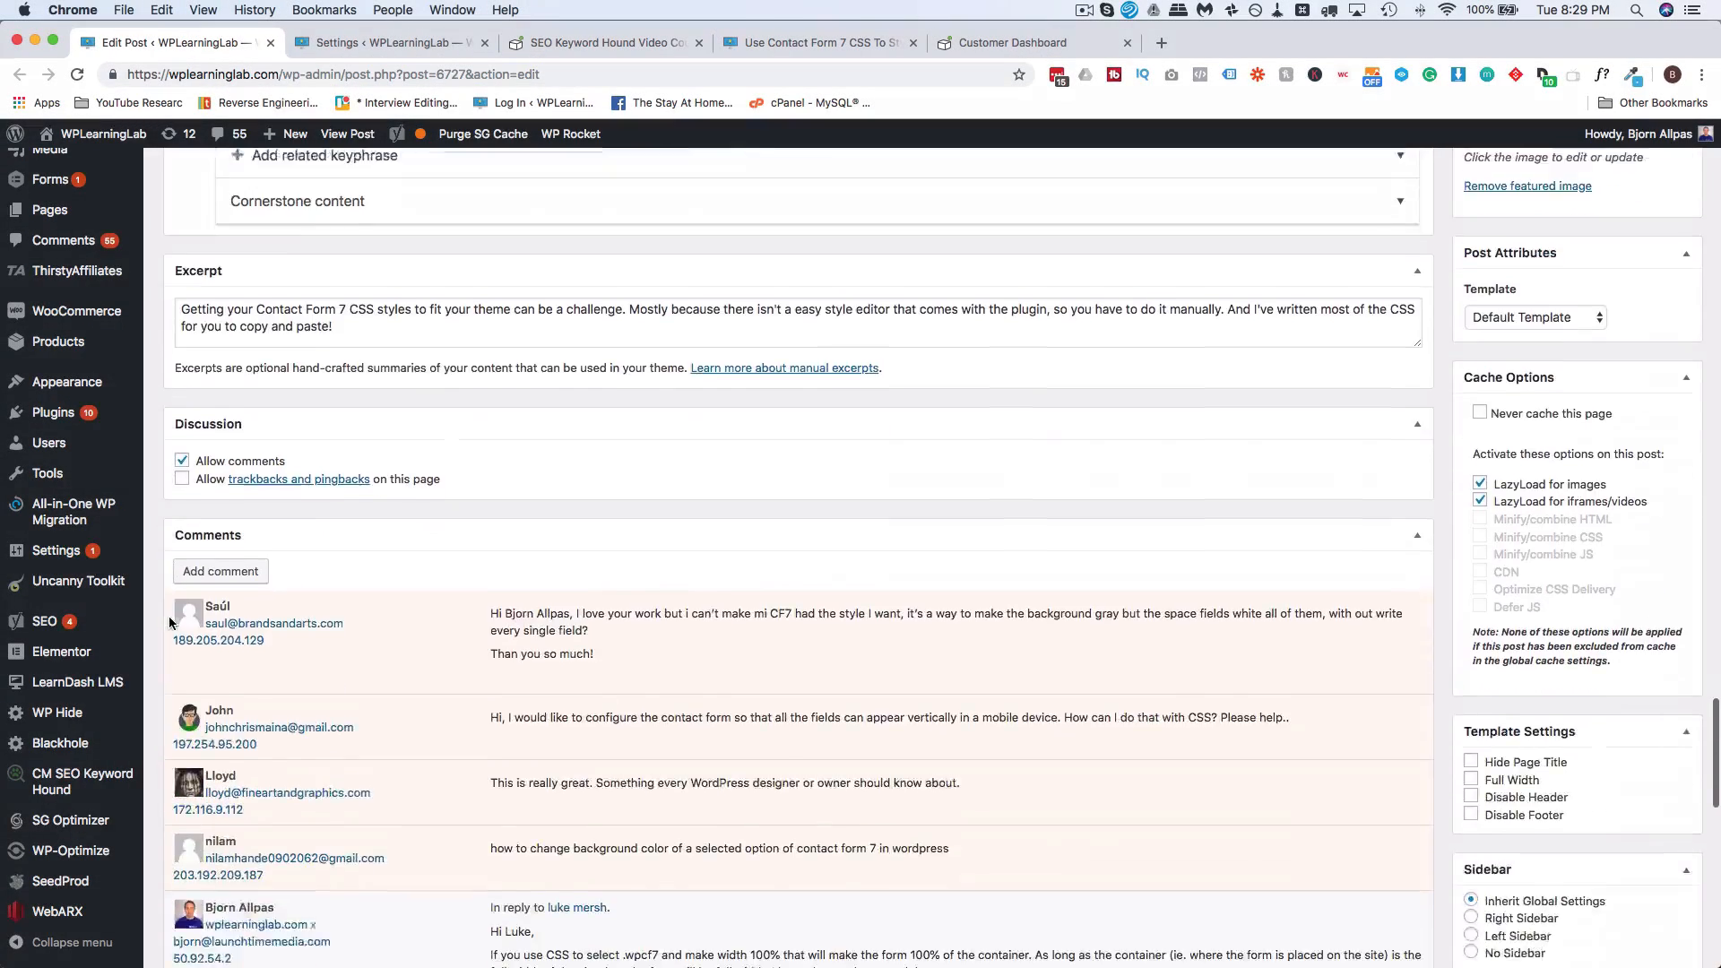
{"action": "scroll", "coordinate": [168, 615], "scroll_direction": "down", "scroll_amount": 4}
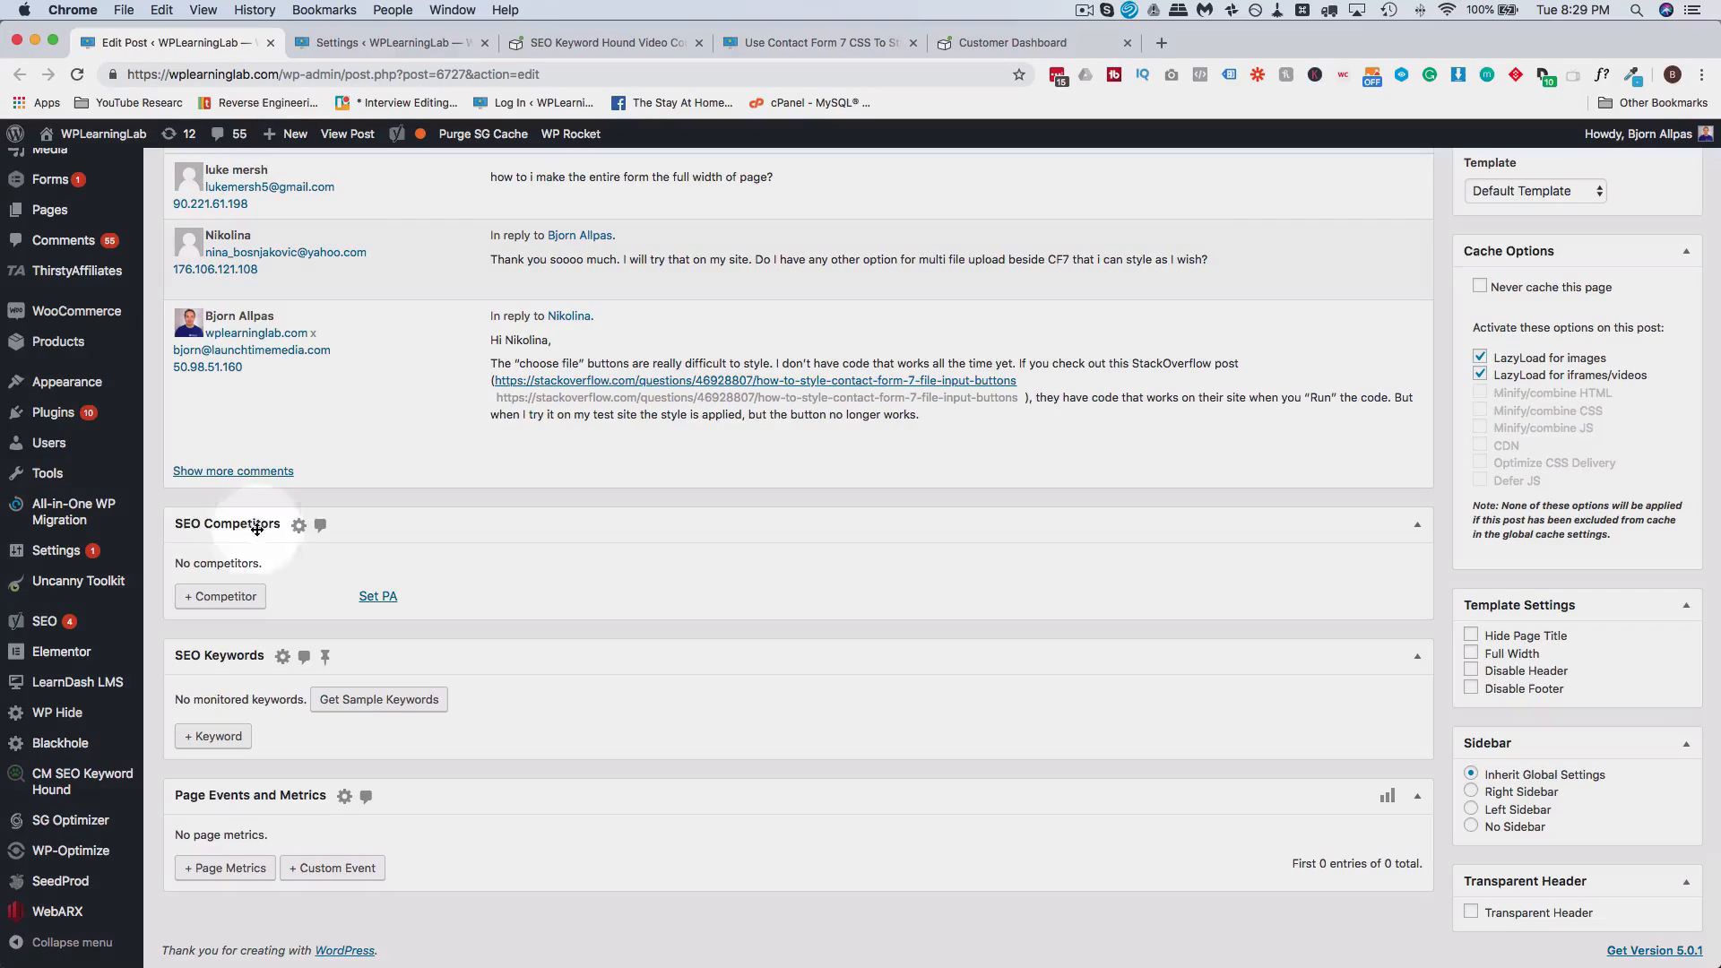
{"action": "left_click", "coordinate": [177, 526]}
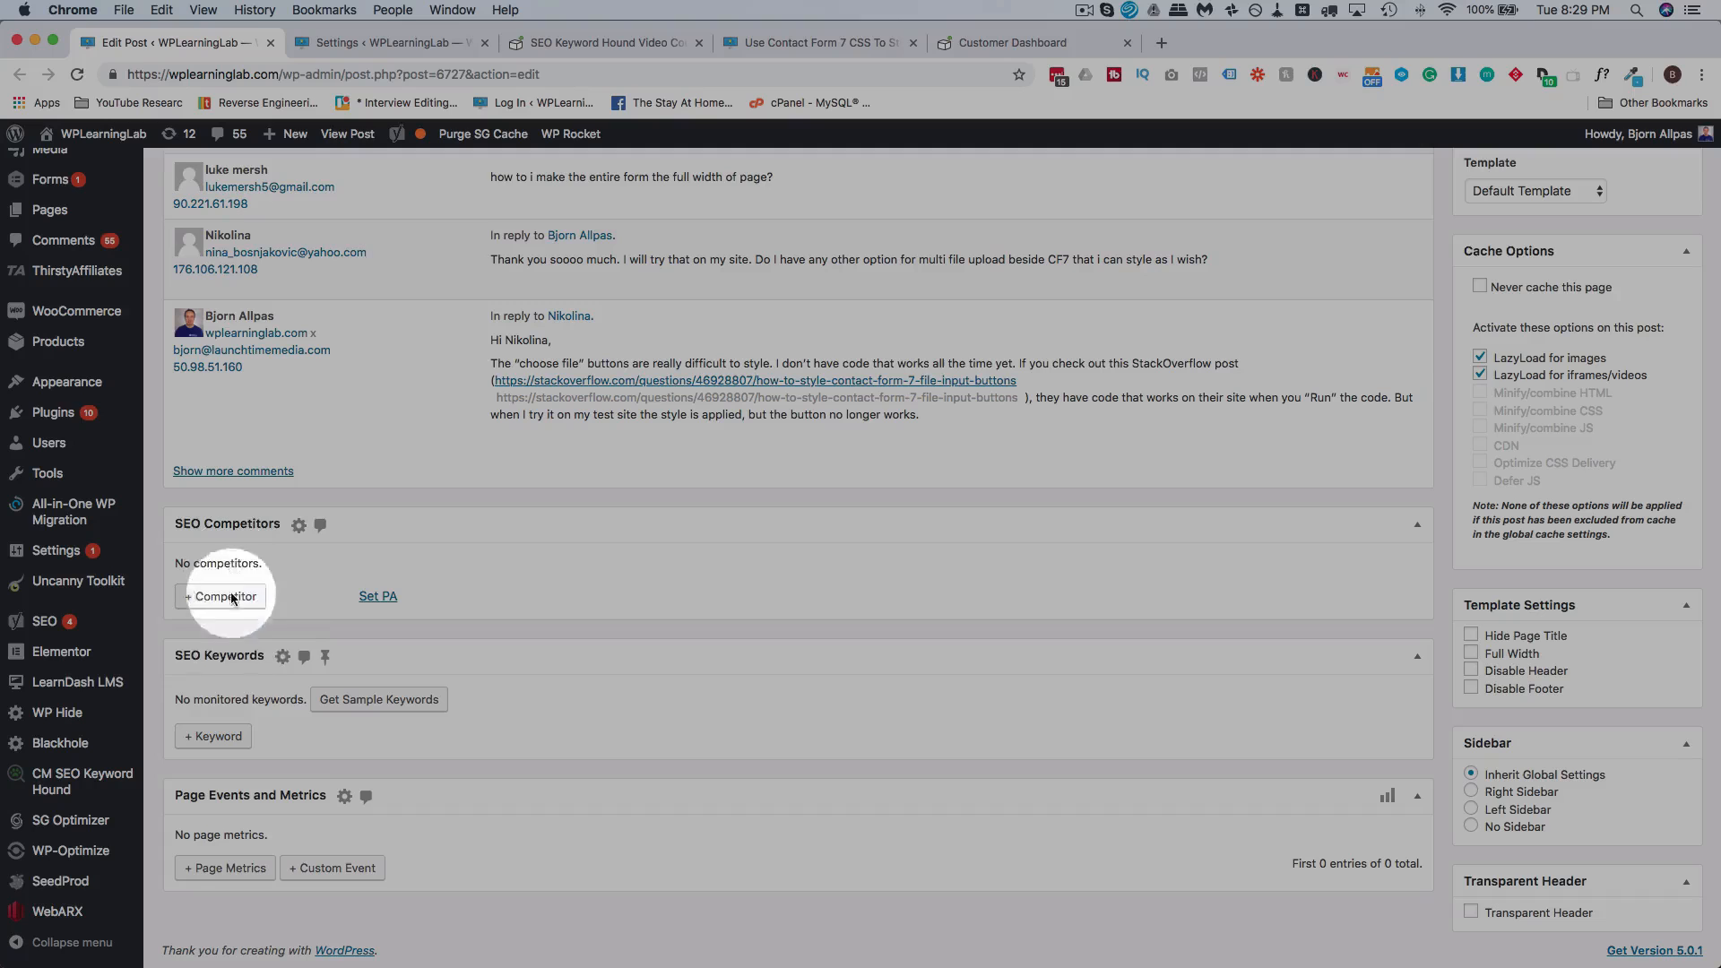
{"action": "left_click", "coordinate": [282, 656]}
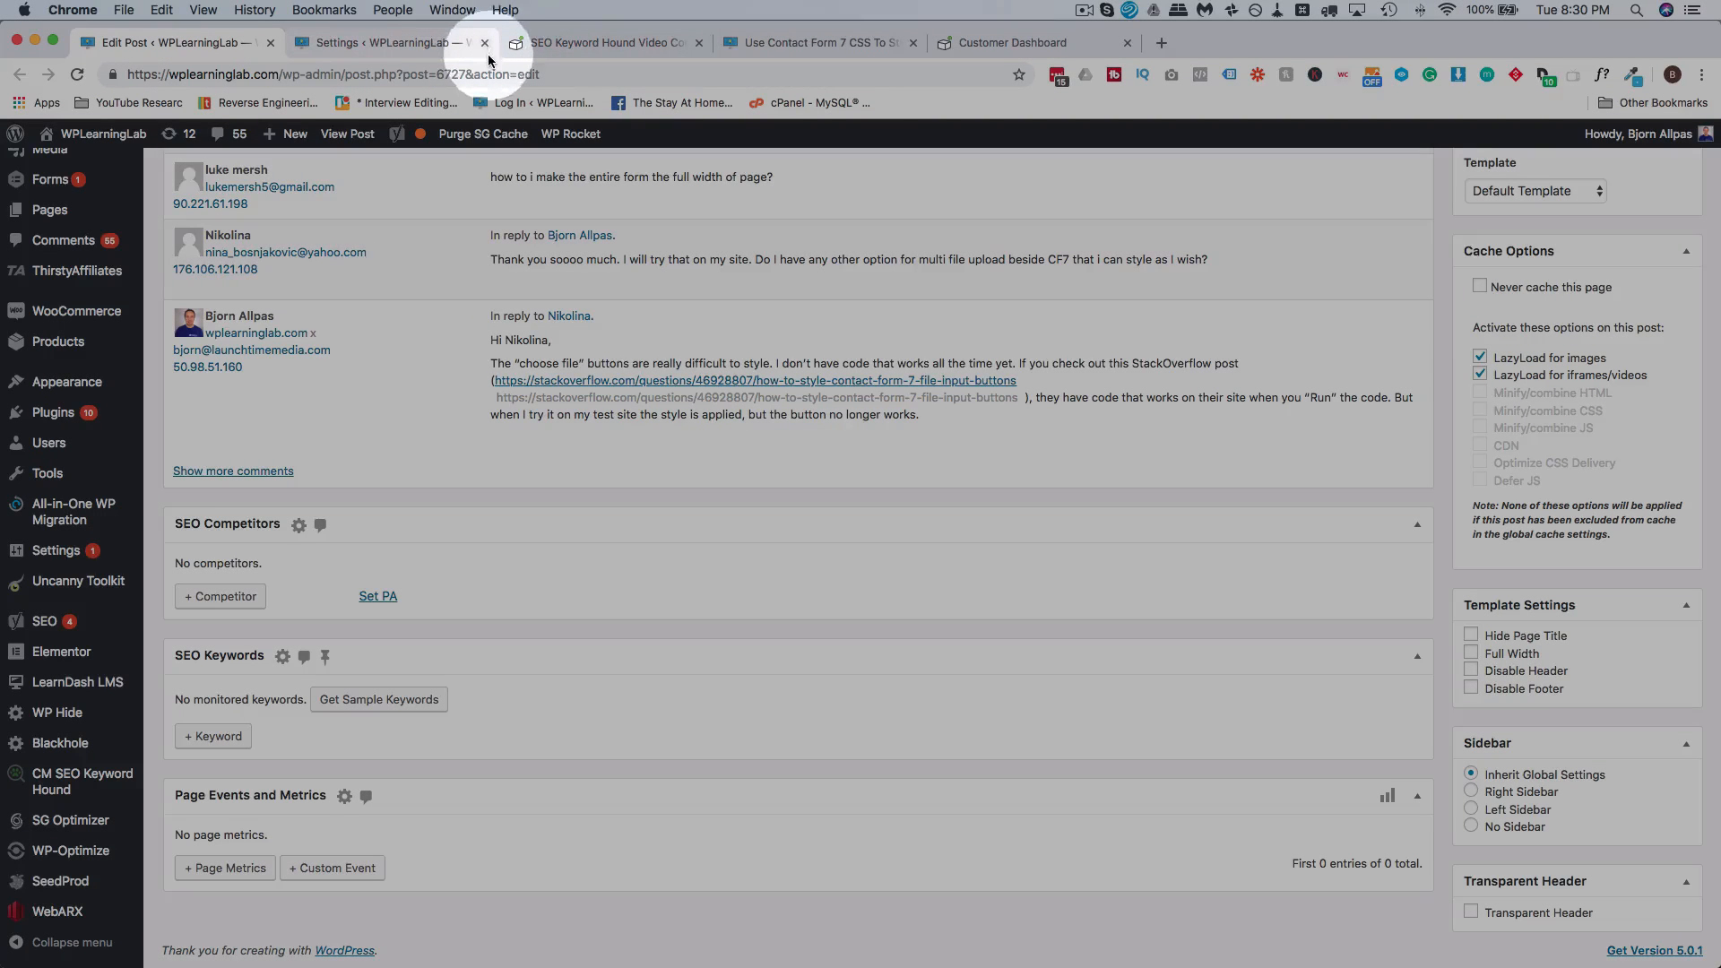
Step: Close the plugin settings, video course and customer dashboard pages, keeping the post editor and the live article open
{"action": "left_click", "coordinate": [484, 43]}
{"action": "left_click", "coordinate": [482, 44]}
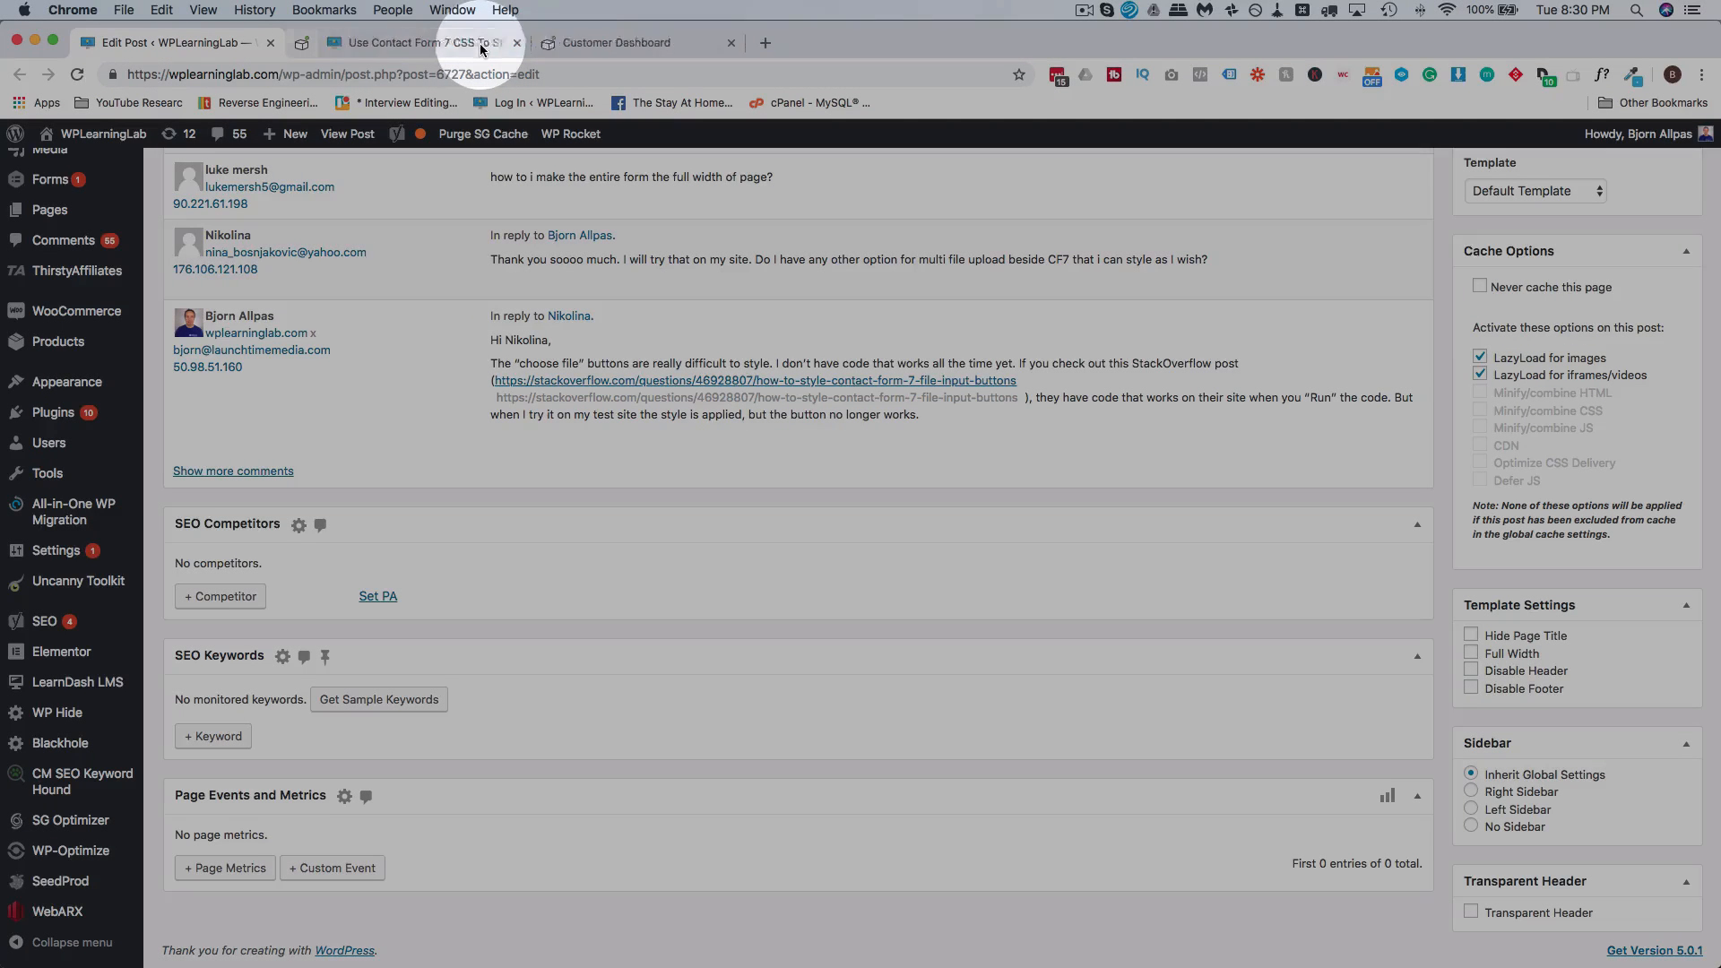
{"action": "left_click", "coordinate": [699, 43]}
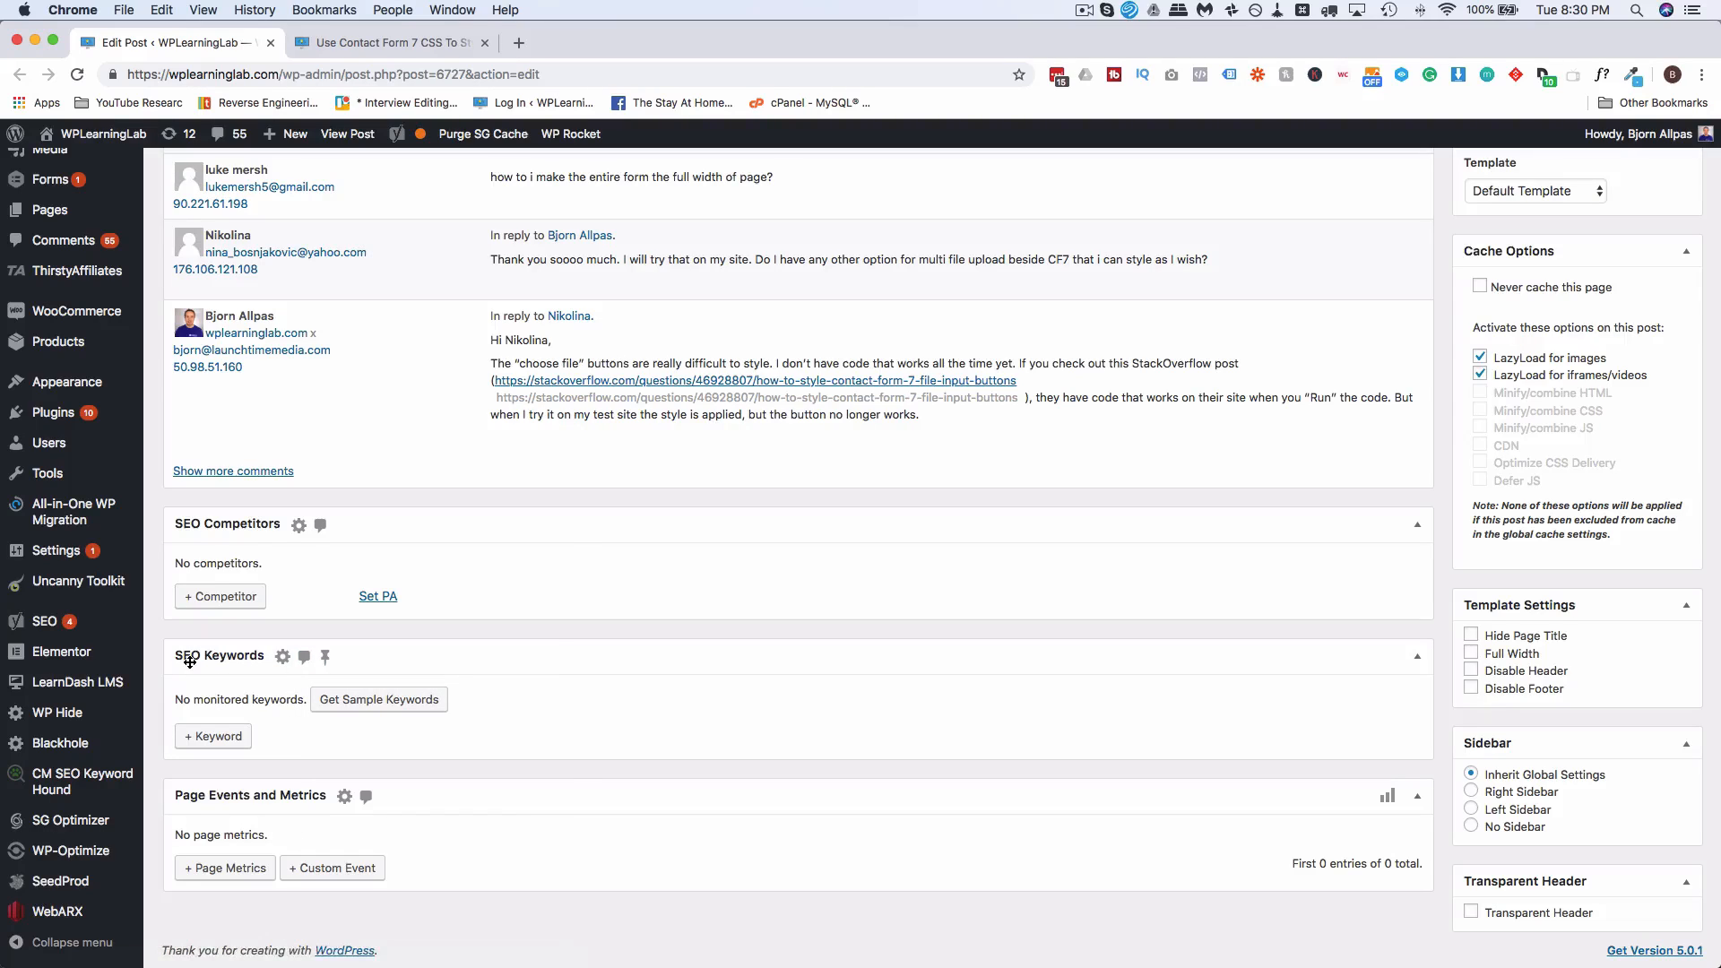
Step: Add "contact form 7 css" as a monitored keyword in the post's SEO Keywords box
{"action": "left_click", "coordinate": [219, 736]}
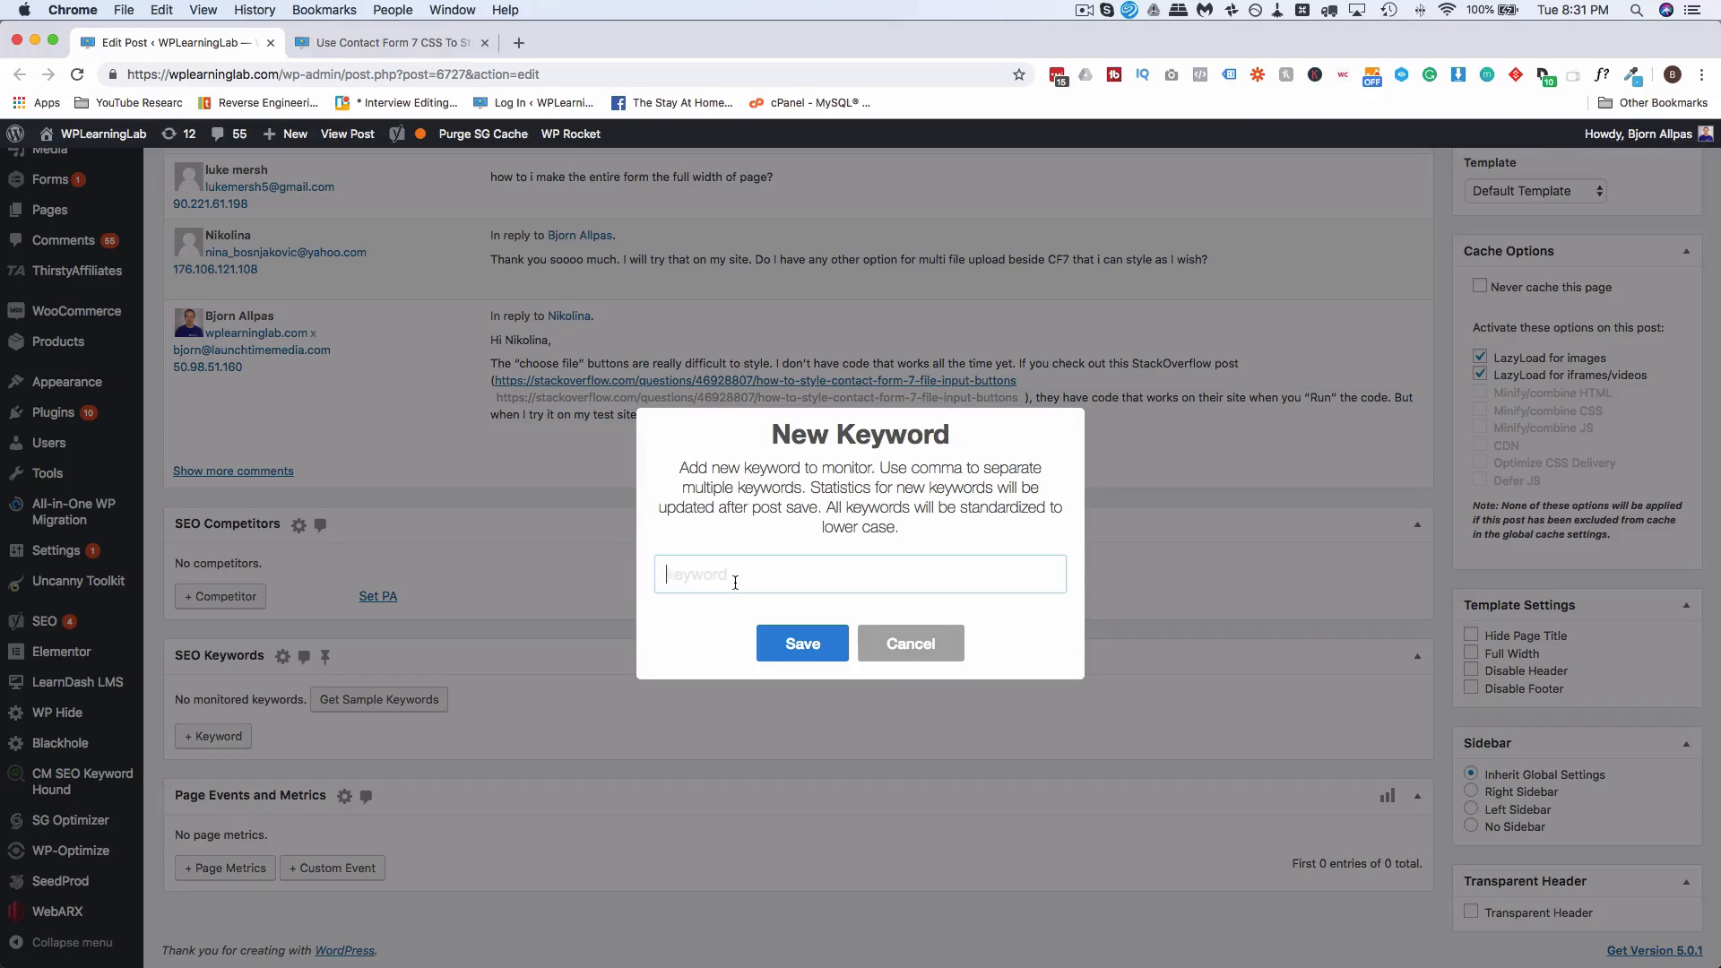
{"action": "type", "text": "contact form 7 css"}
{"action": "left_click", "coordinate": [802, 643]}
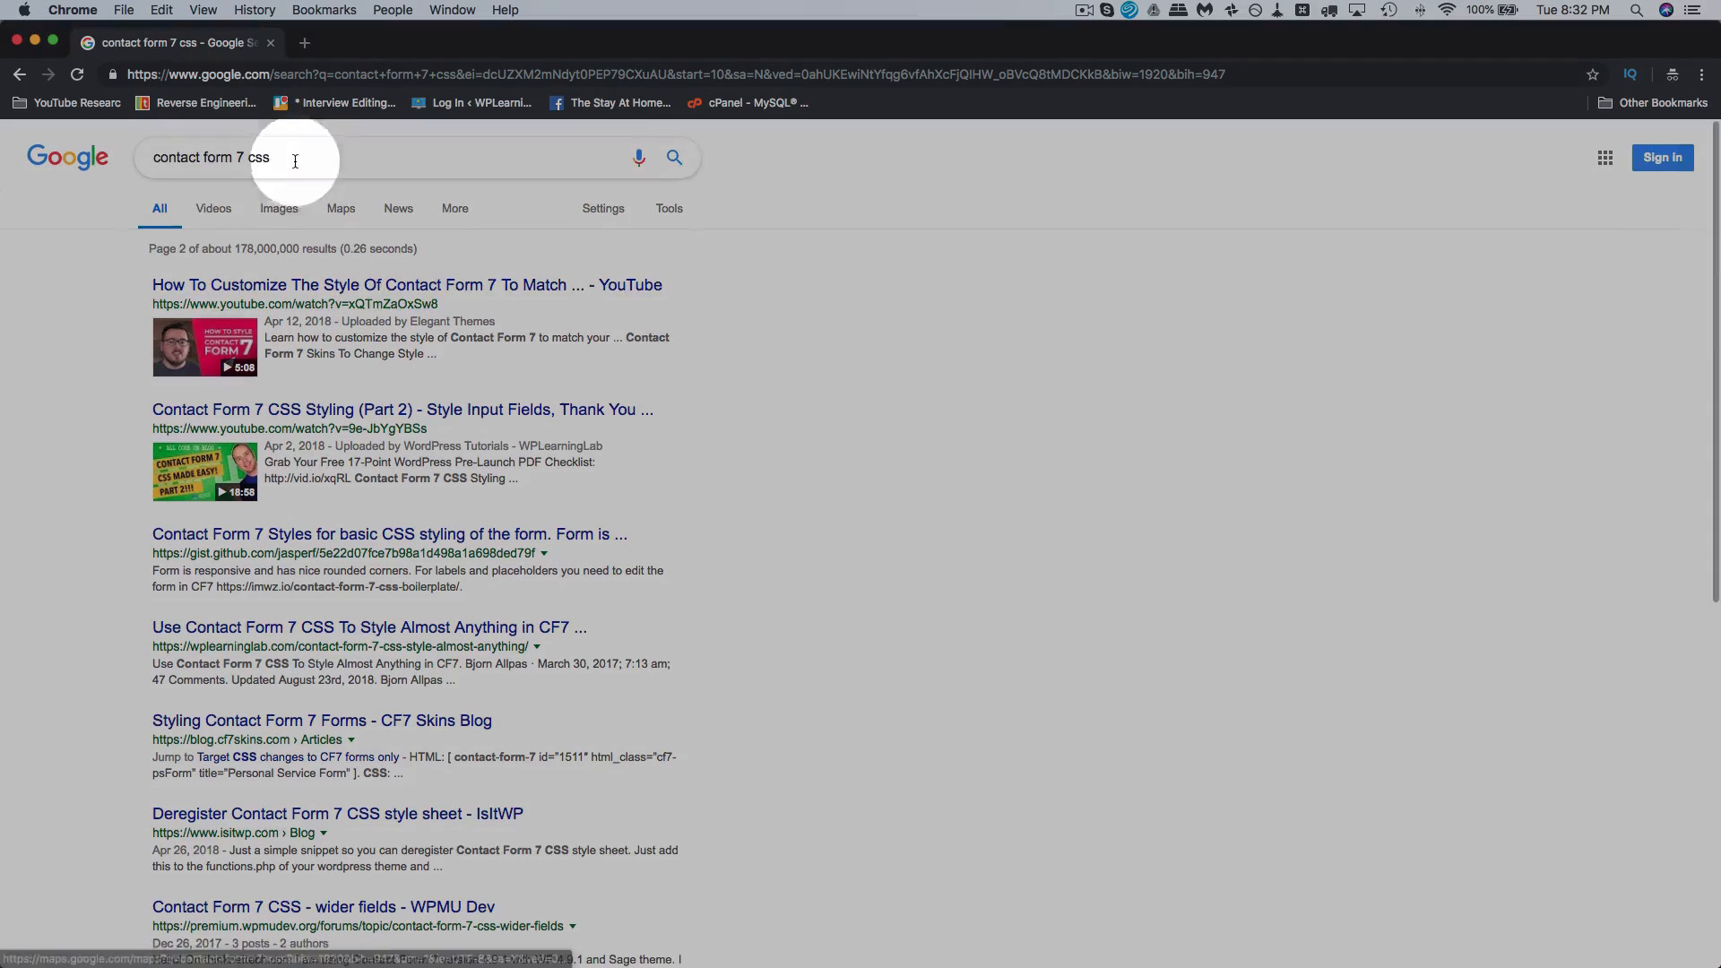
Step: In the Google results window, look through the search suggestions for "contact", "contact form" and "contact form 7 css"
{"action": "left_click", "coordinate": [294, 157]}
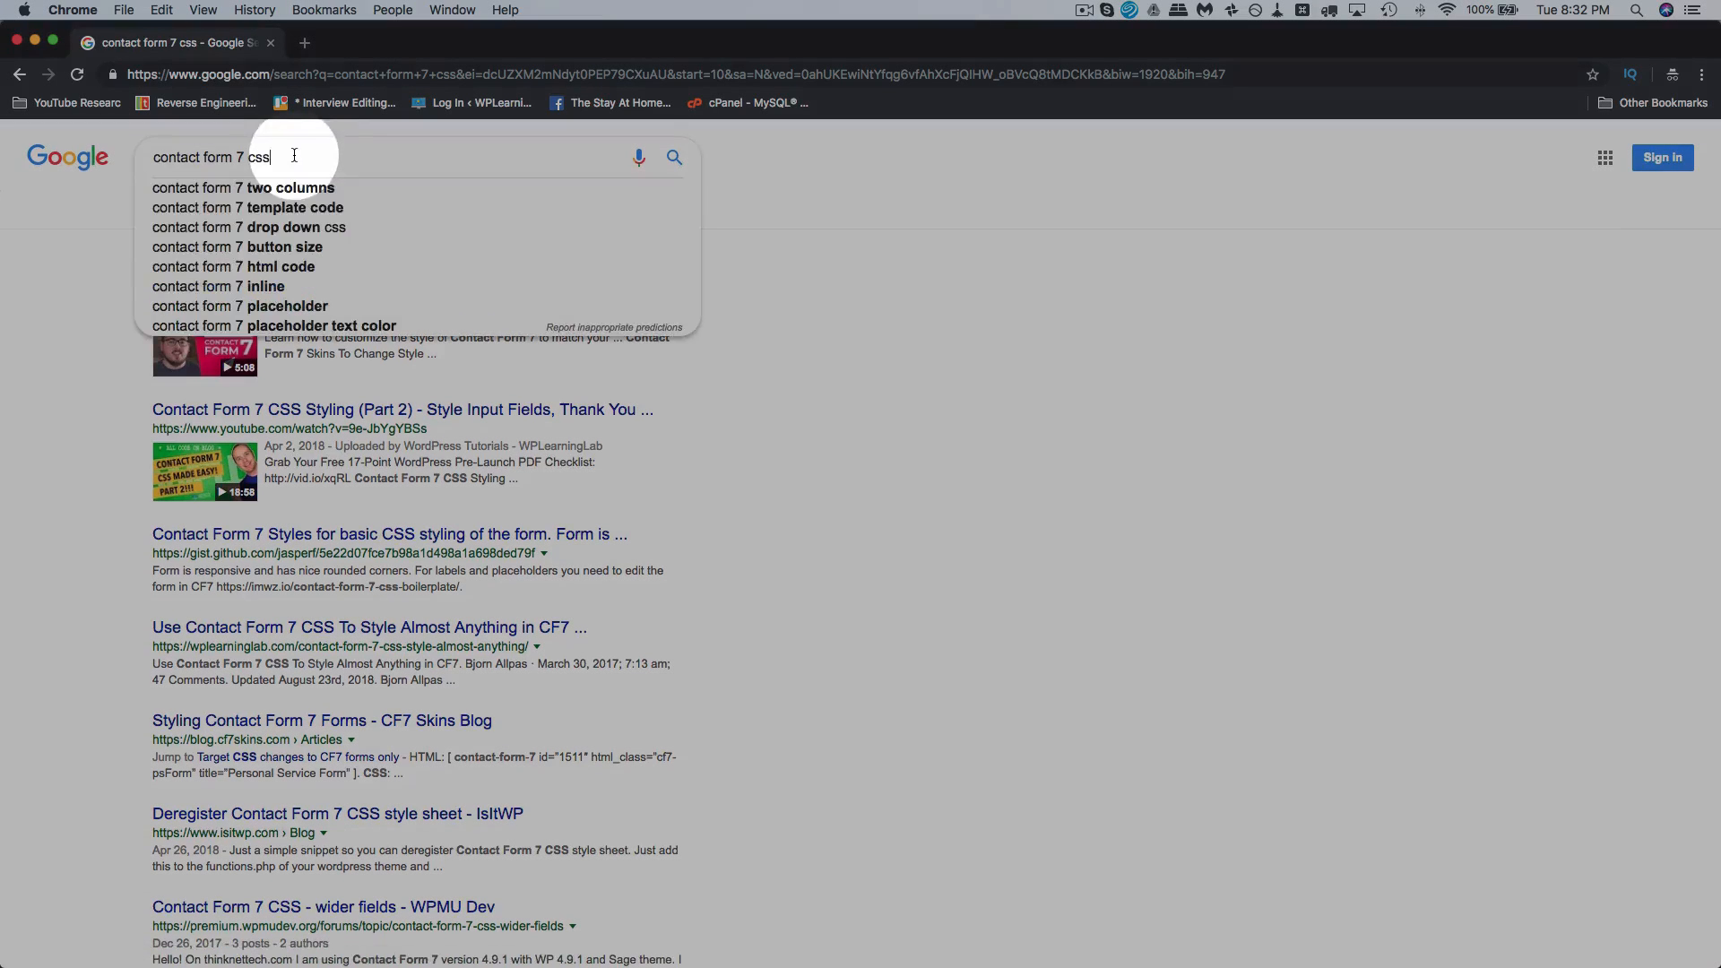
{"action": "key", "text": "BackSpace"}
{"action": "key", "text": "BackSpace"}
{"action": "key", "text": "BackSpace"}
{"action": "key", "text": "BackSpace"}
{"action": "key", "text": "BackSpace"}
{"action": "key", "text": "BackSpace"}
{"action": "key", "text": "BackSpace"}
{"action": "key", "text": "BackSpace"}
{"action": "key", "text": "BackSpace"}
{"action": "key", "text": "BackSpace"}
{"action": "key", "text": "BackSpace"}
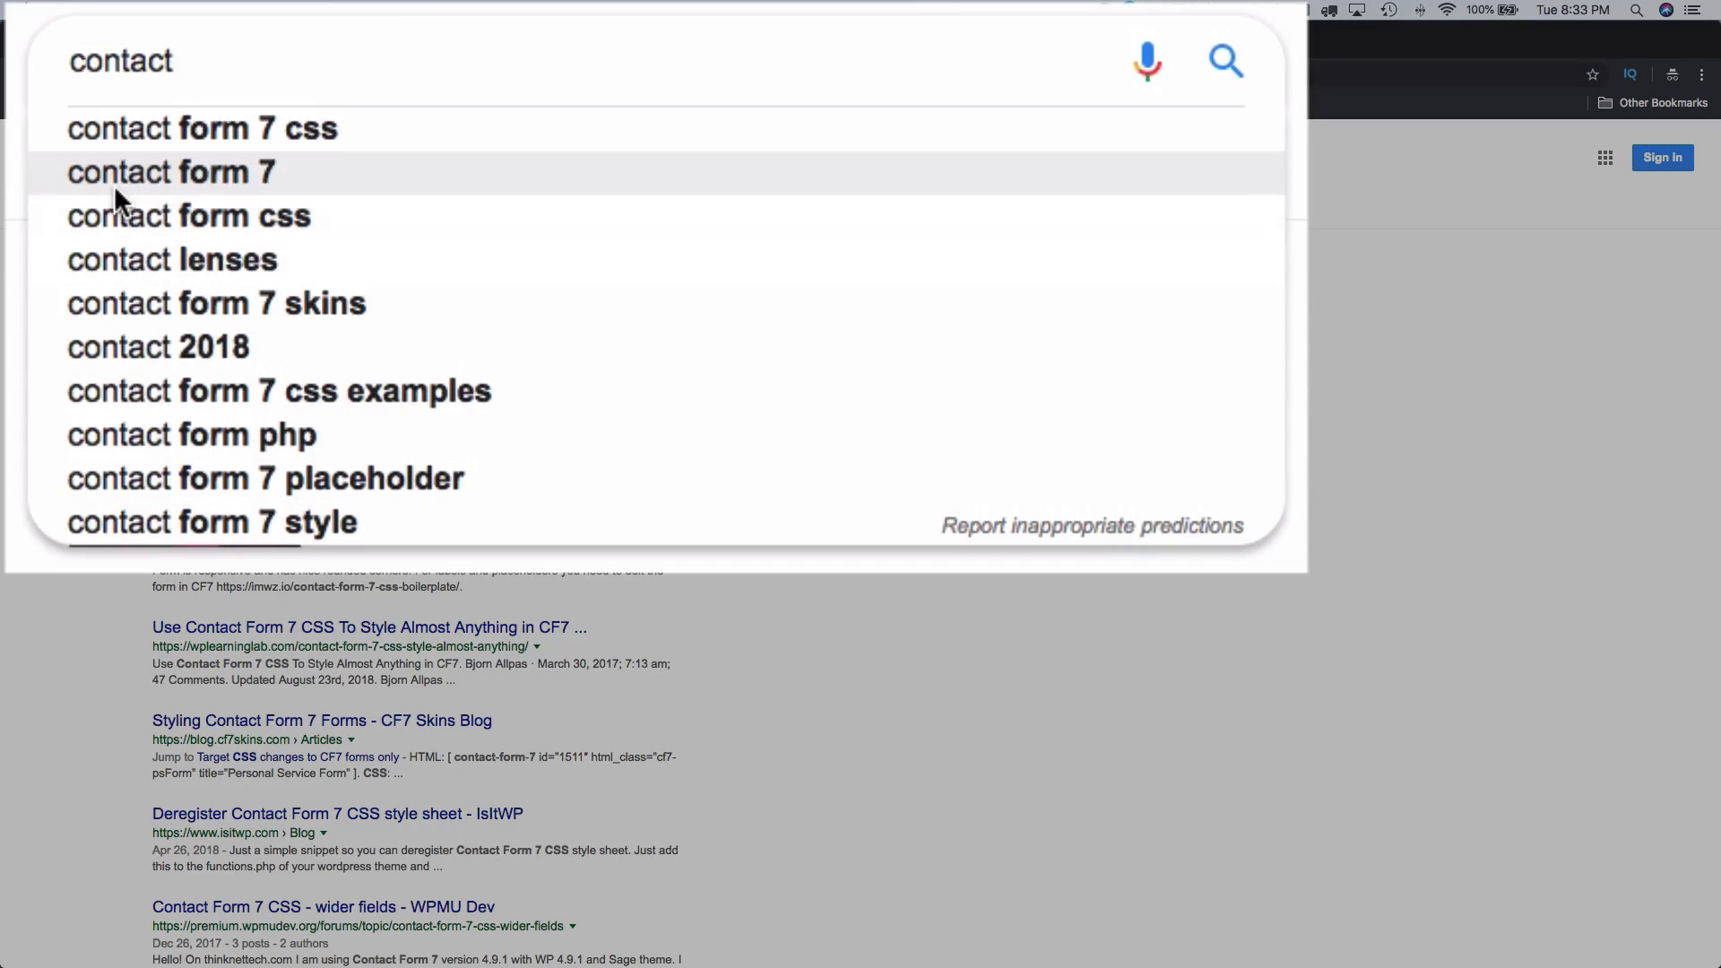
{"action": "type", "text": "form"}
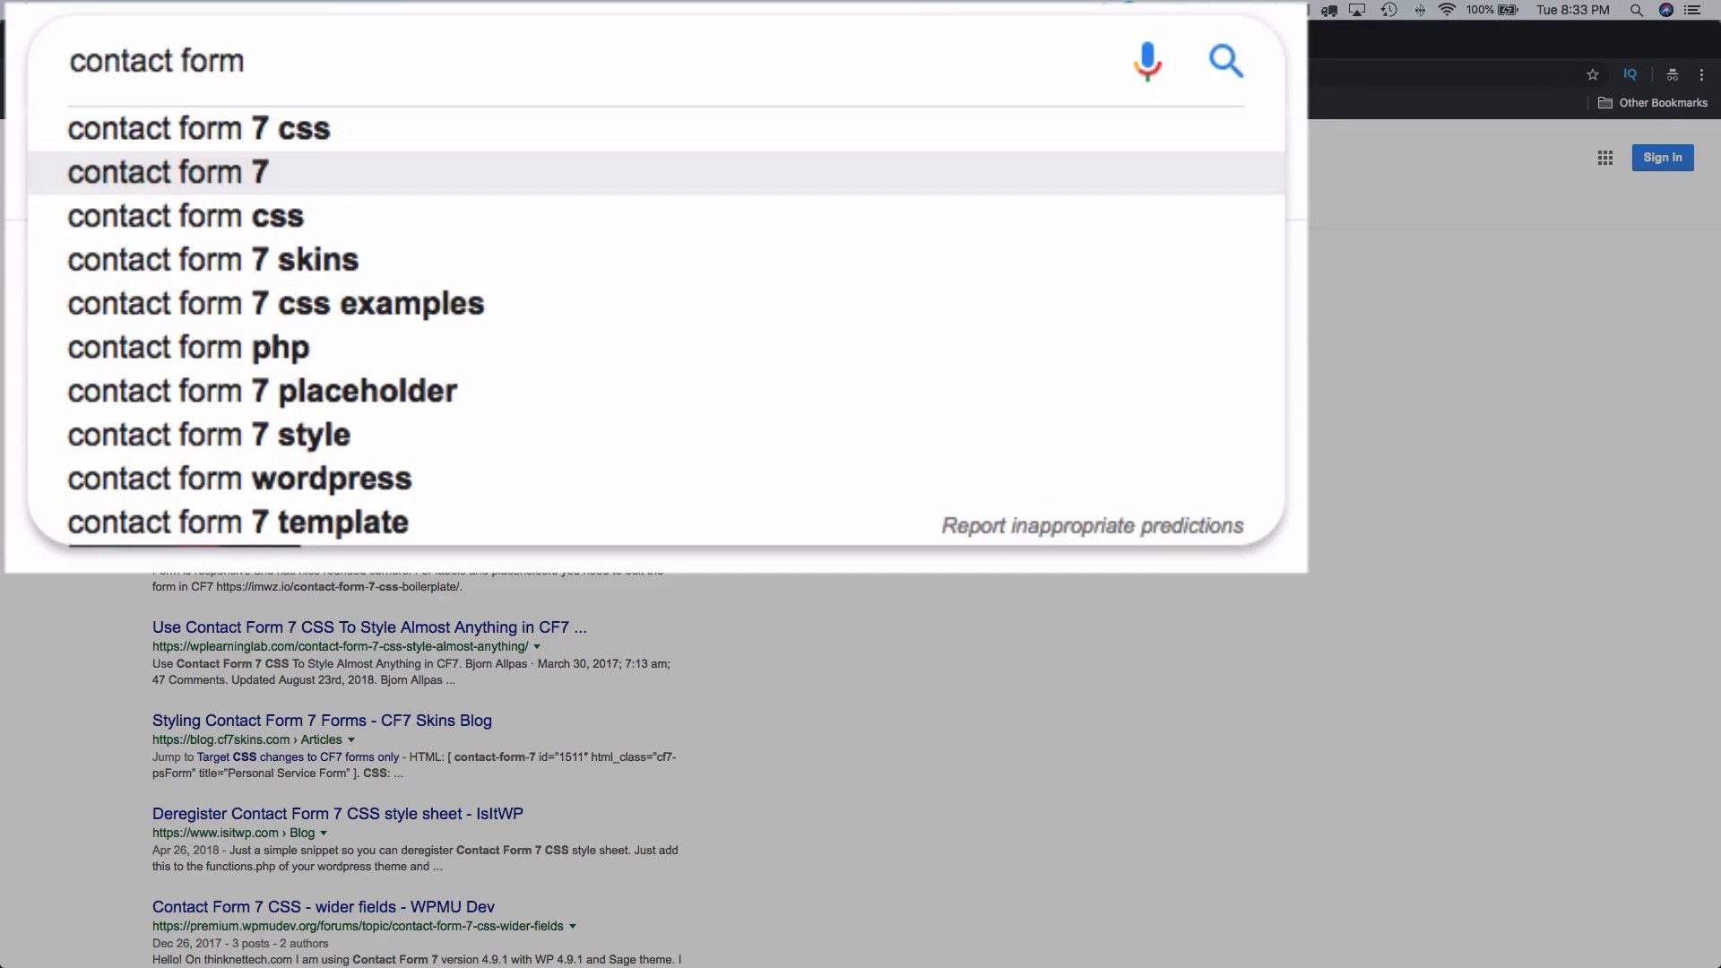
{"action": "type", "text": " 7 css"}
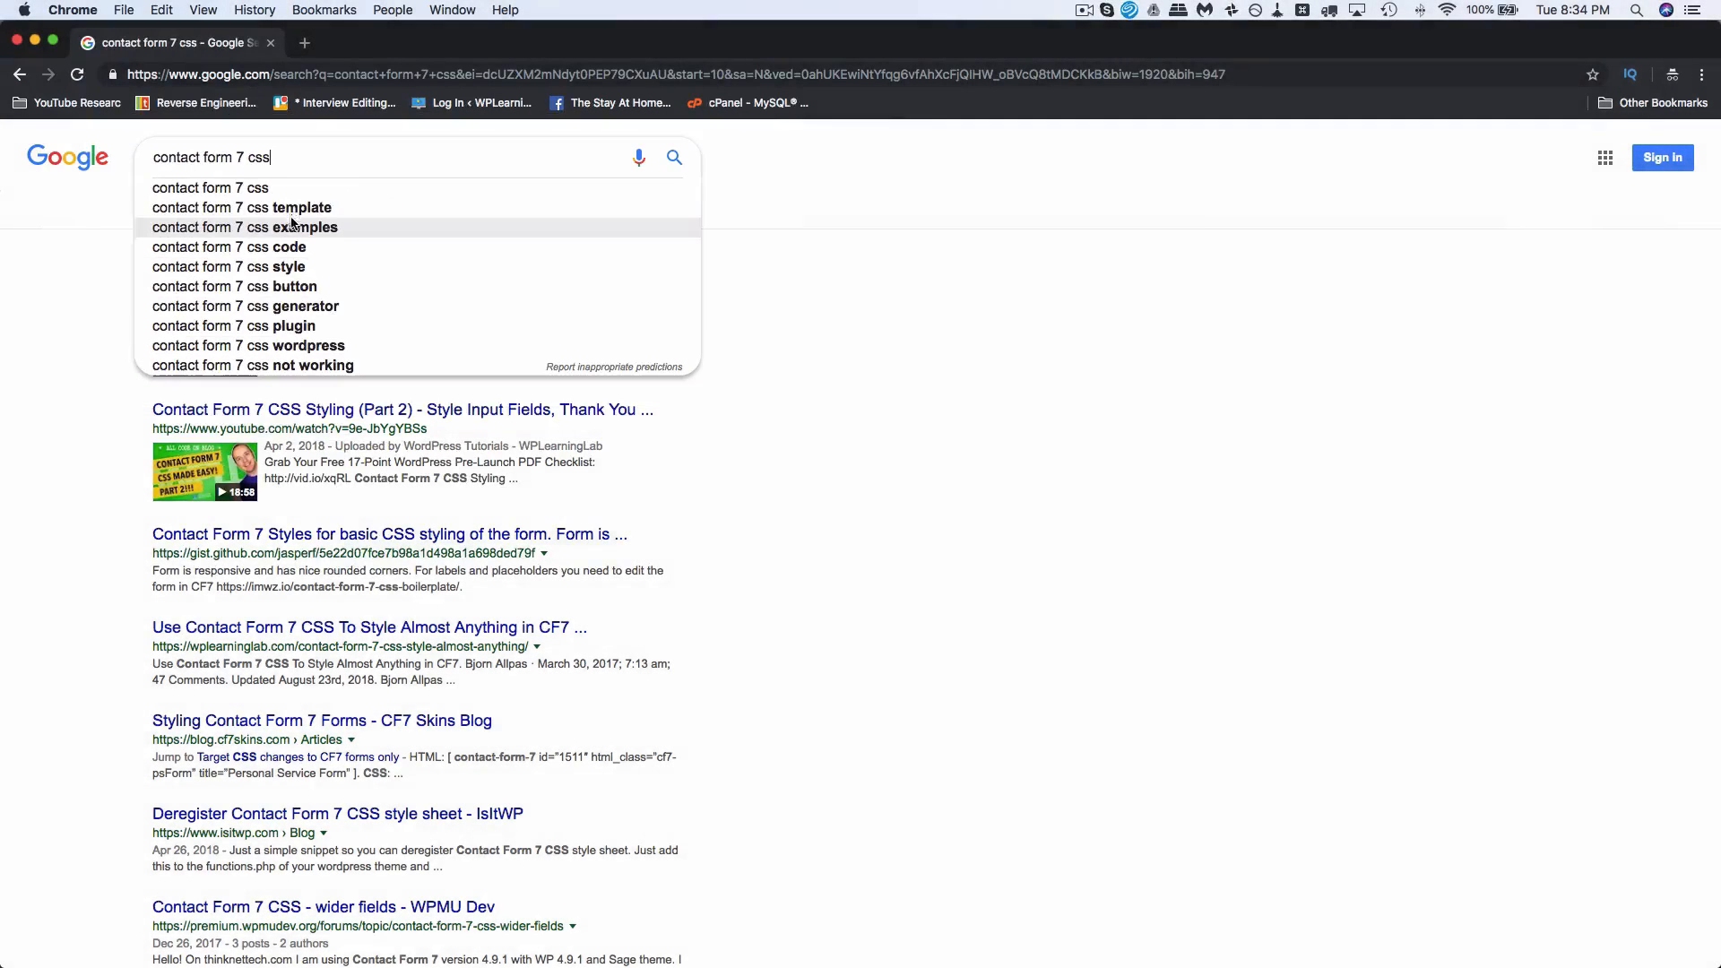
Step: Back in the post editor, add the monitored keyword "contact form 7 css template", copying its "contact form 7 css" part for reuse
{"action": "key", "text": "super+Tab"}
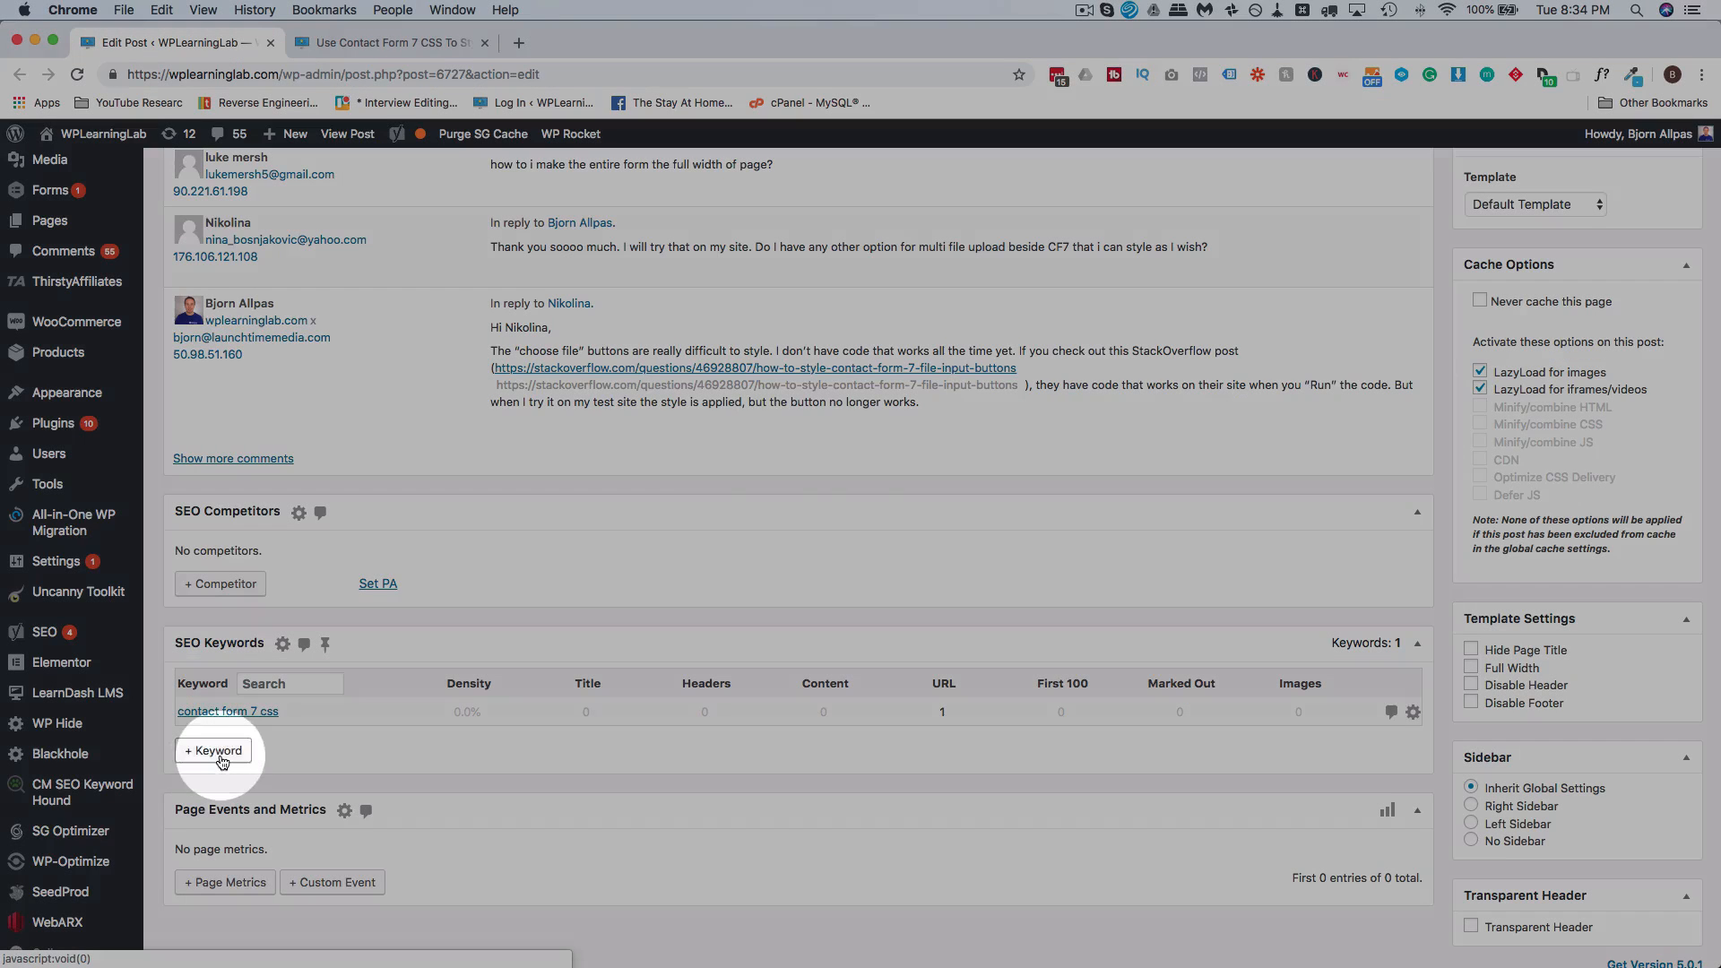
{"action": "left_click", "coordinate": [220, 751]}
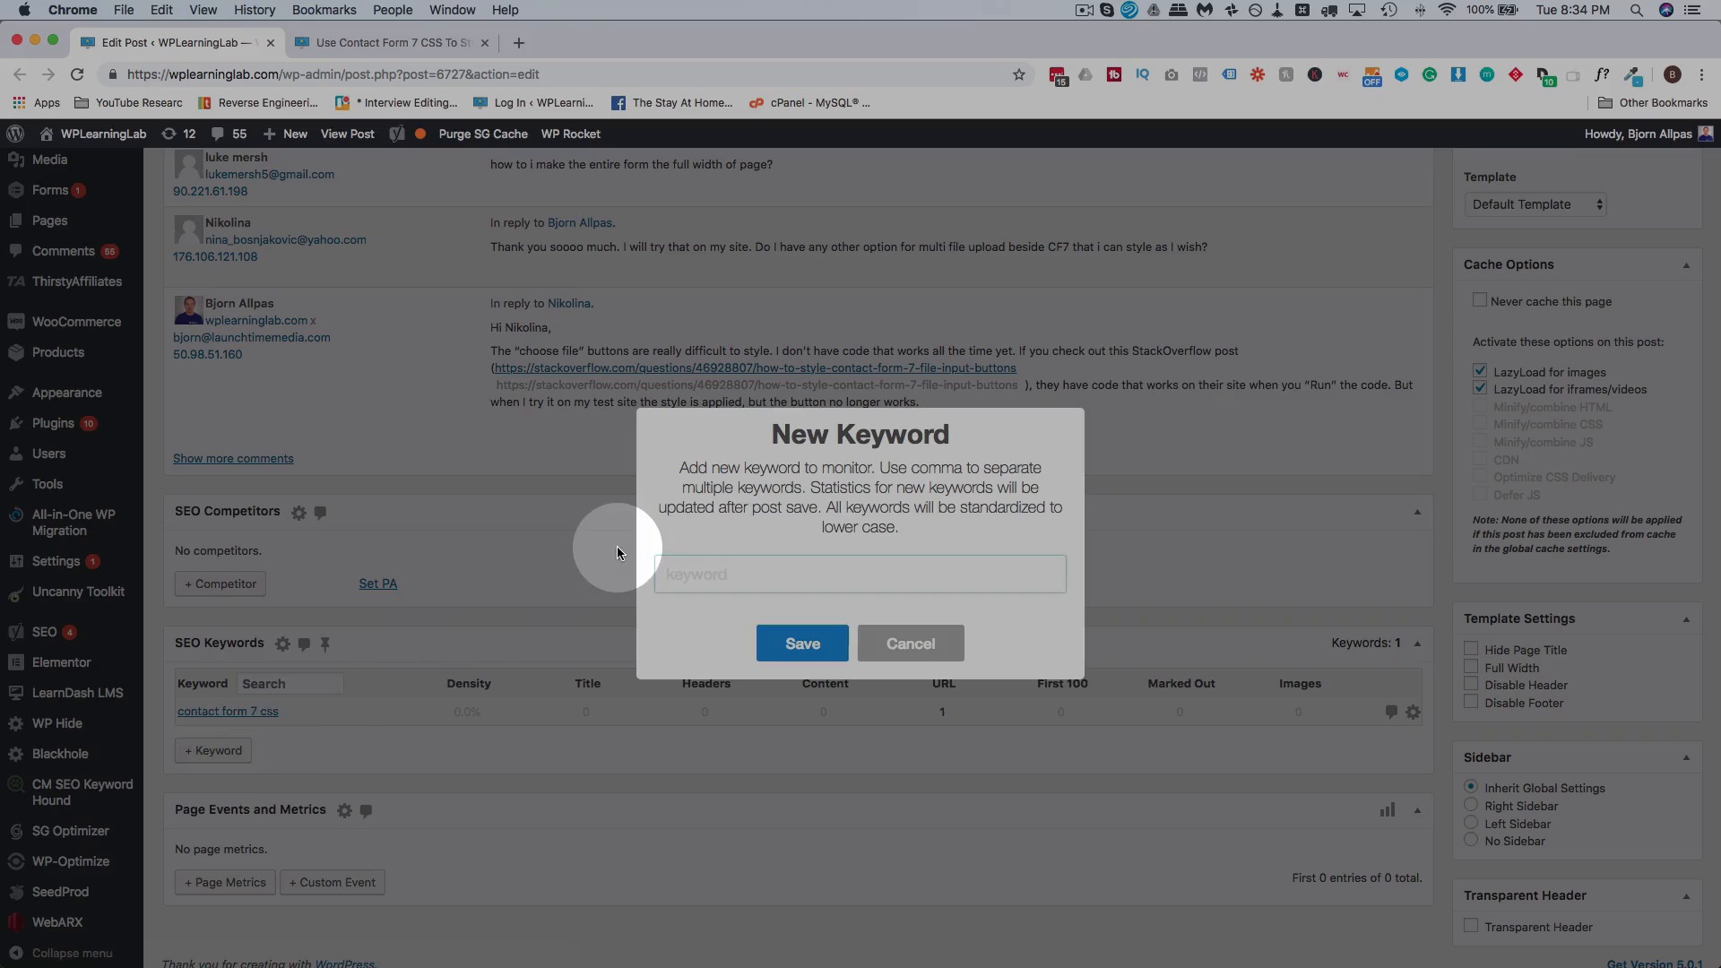
{"action": "type", "text": "contact form "}
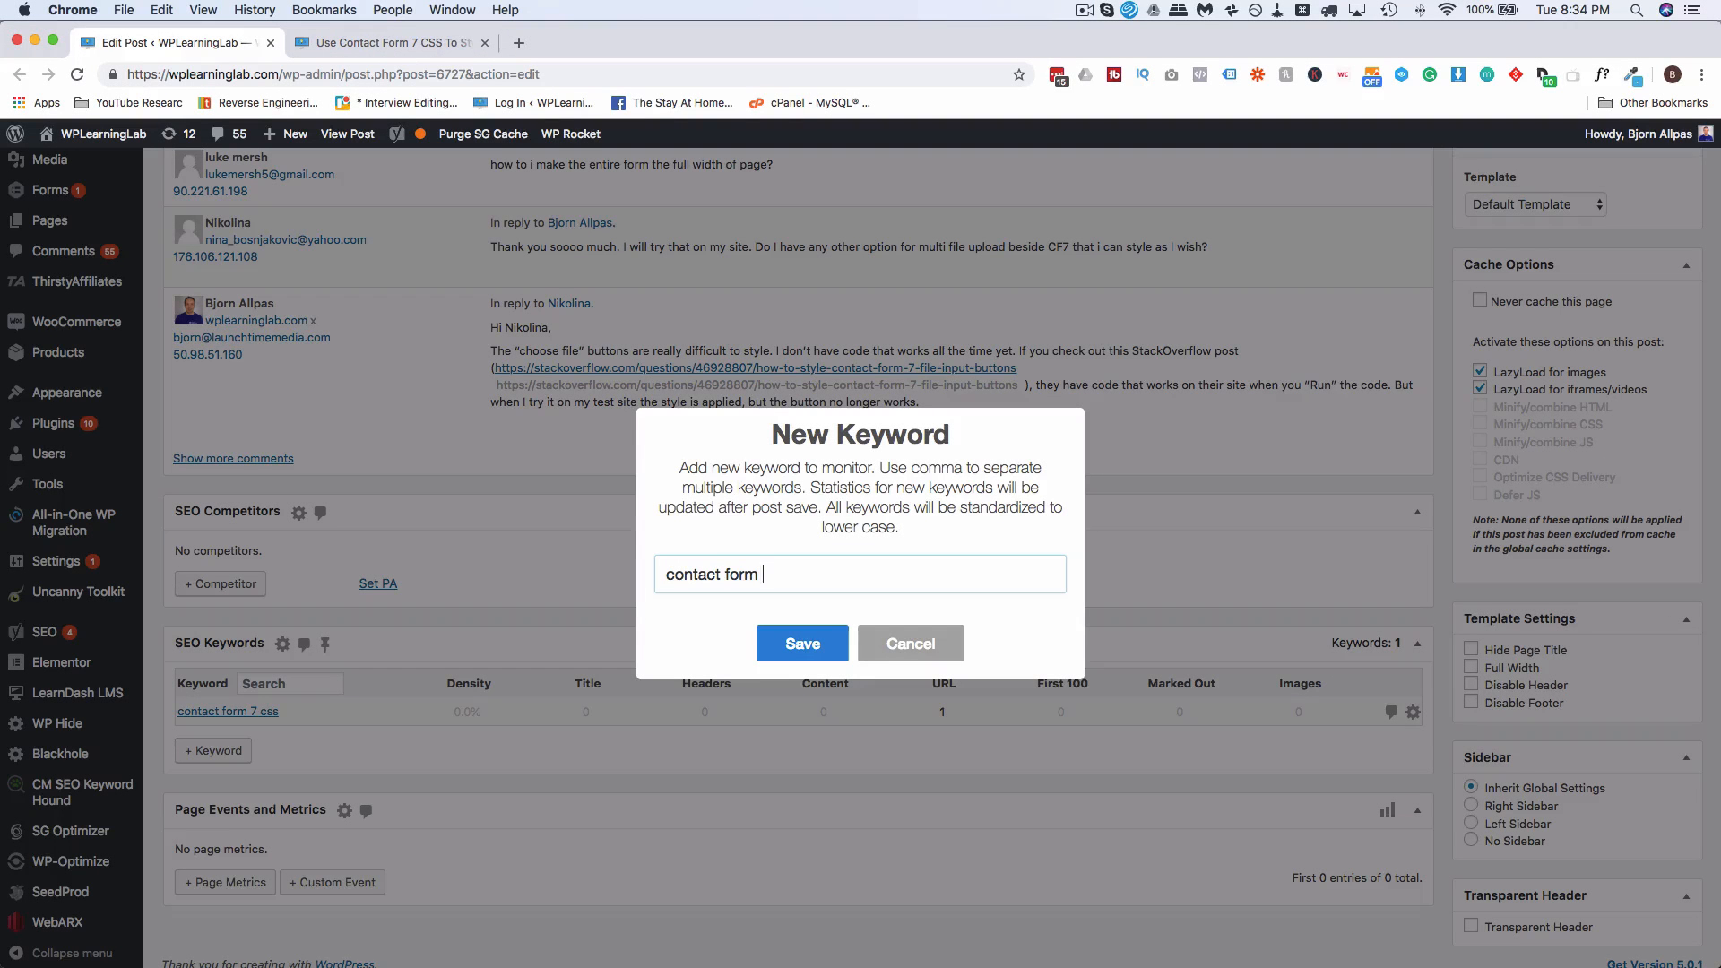
{"action": "type", "text": "7 template"}
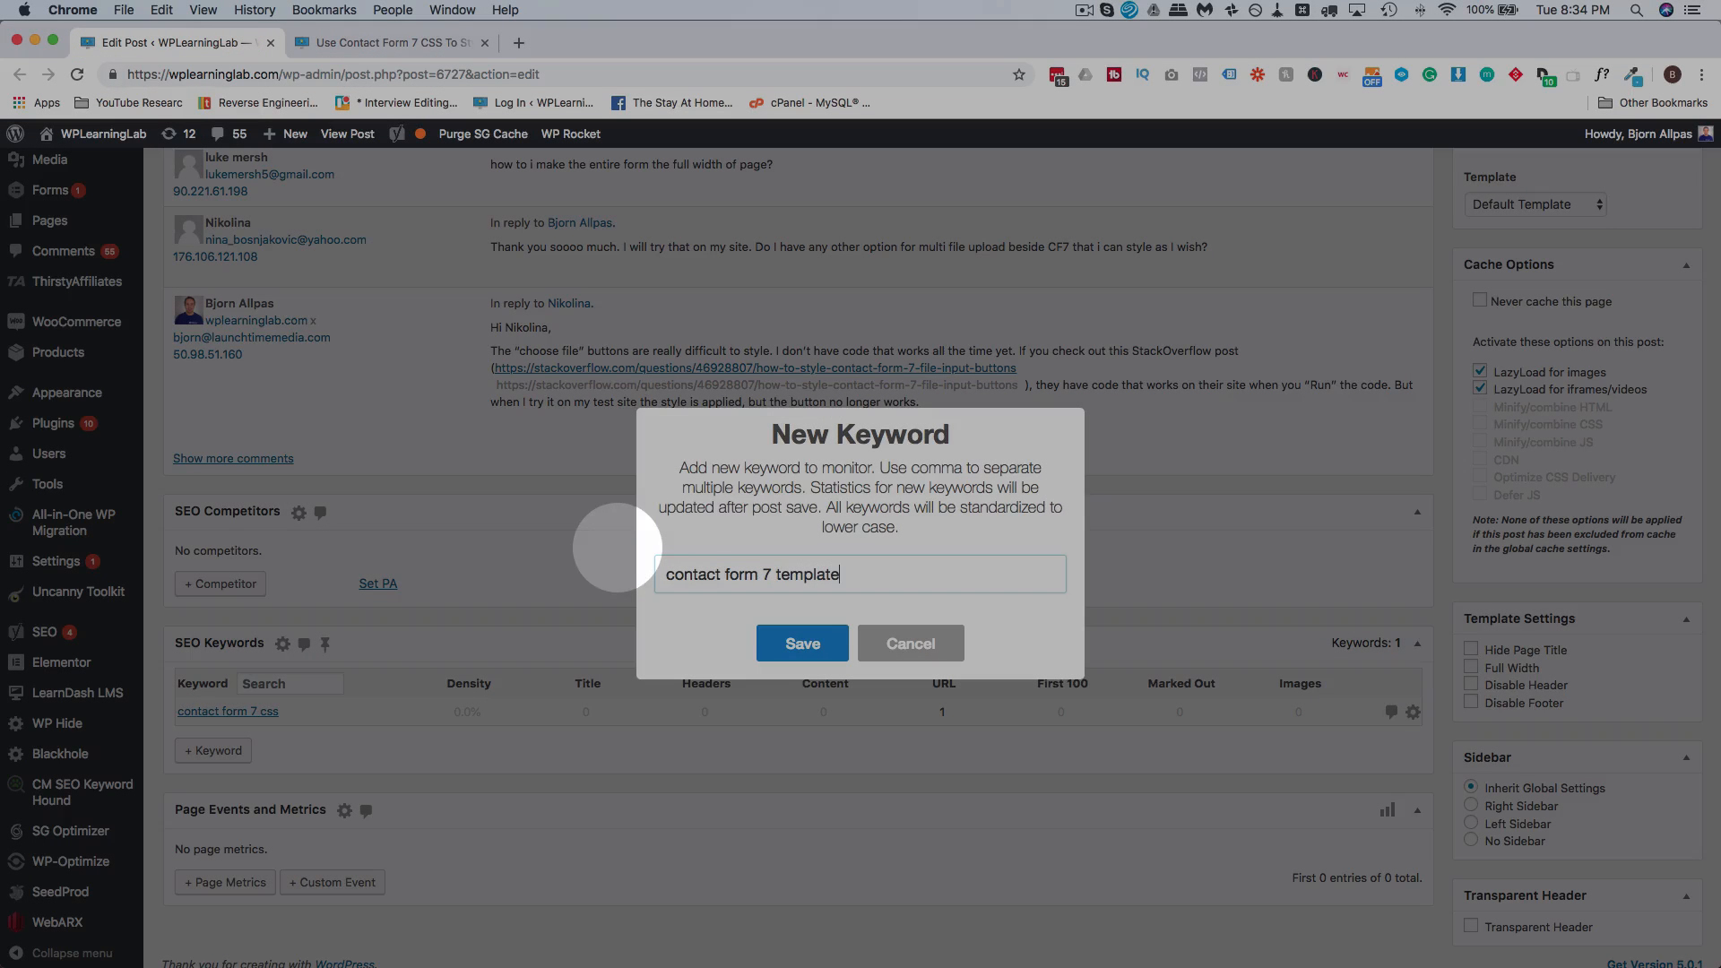
{"action": "triple_click", "coordinate": [779, 576]}
{"action": "left_click", "coordinate": [779, 576]}
{"action": "type", "text": "css"}
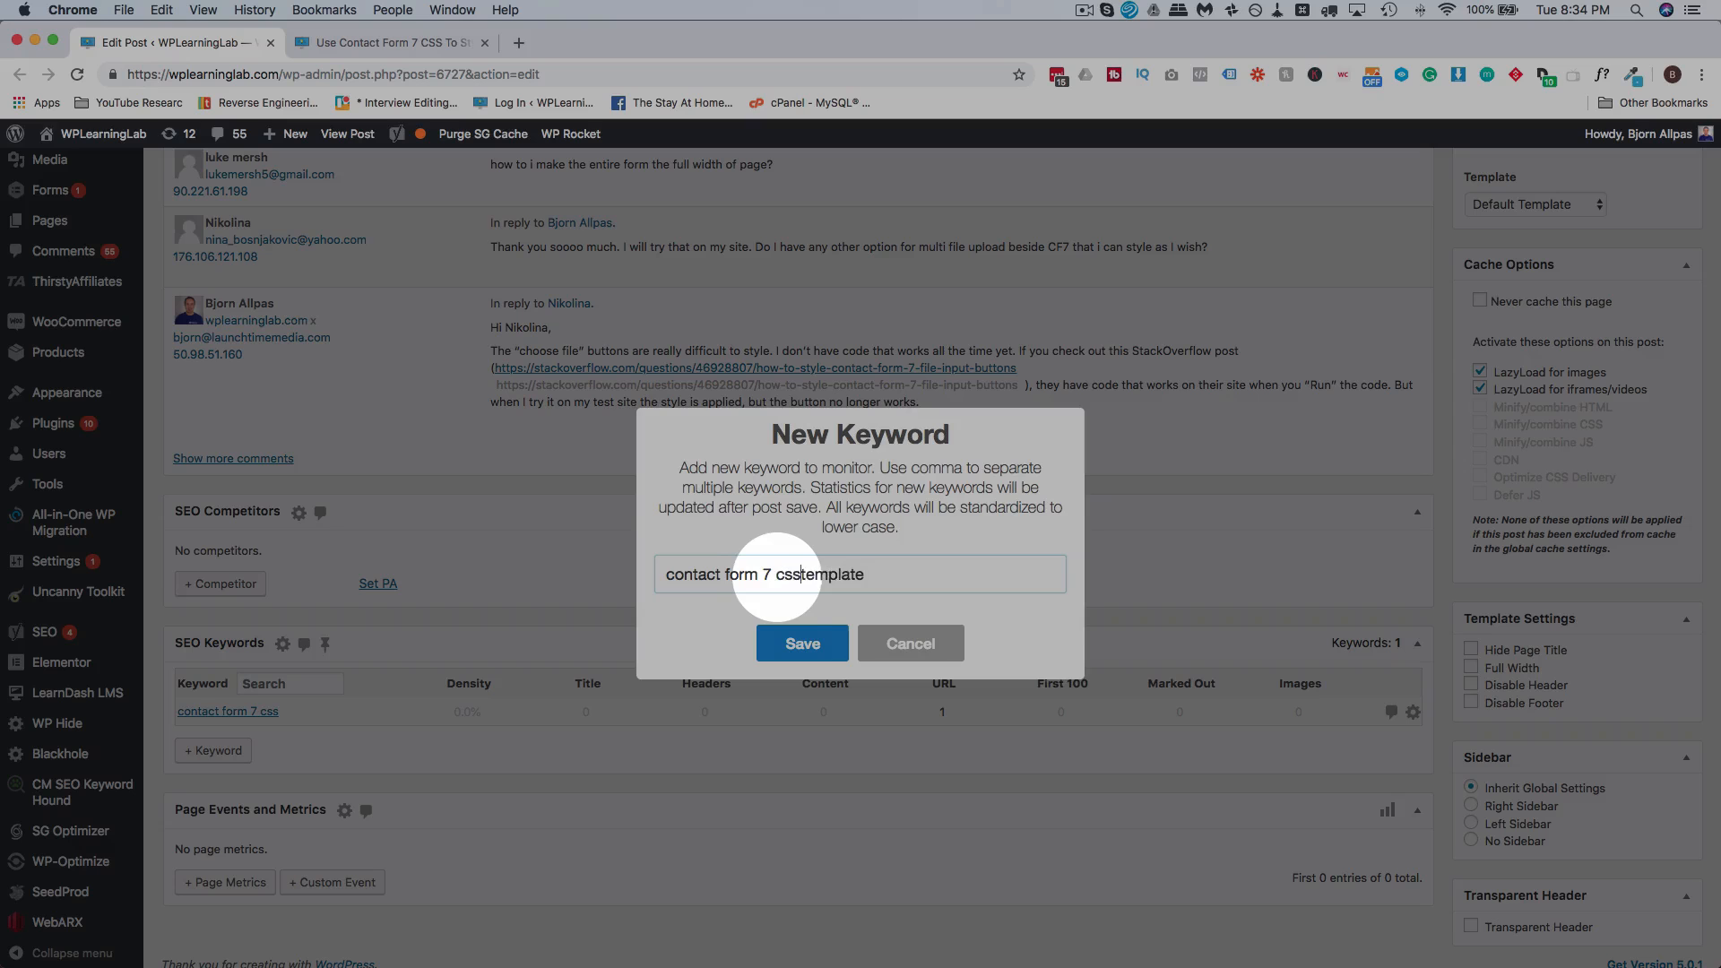
{"action": "left_click_drag", "start_coordinate": [806, 575], "coordinate": [626, 588]}
{"action": "key", "text": "super+c"}
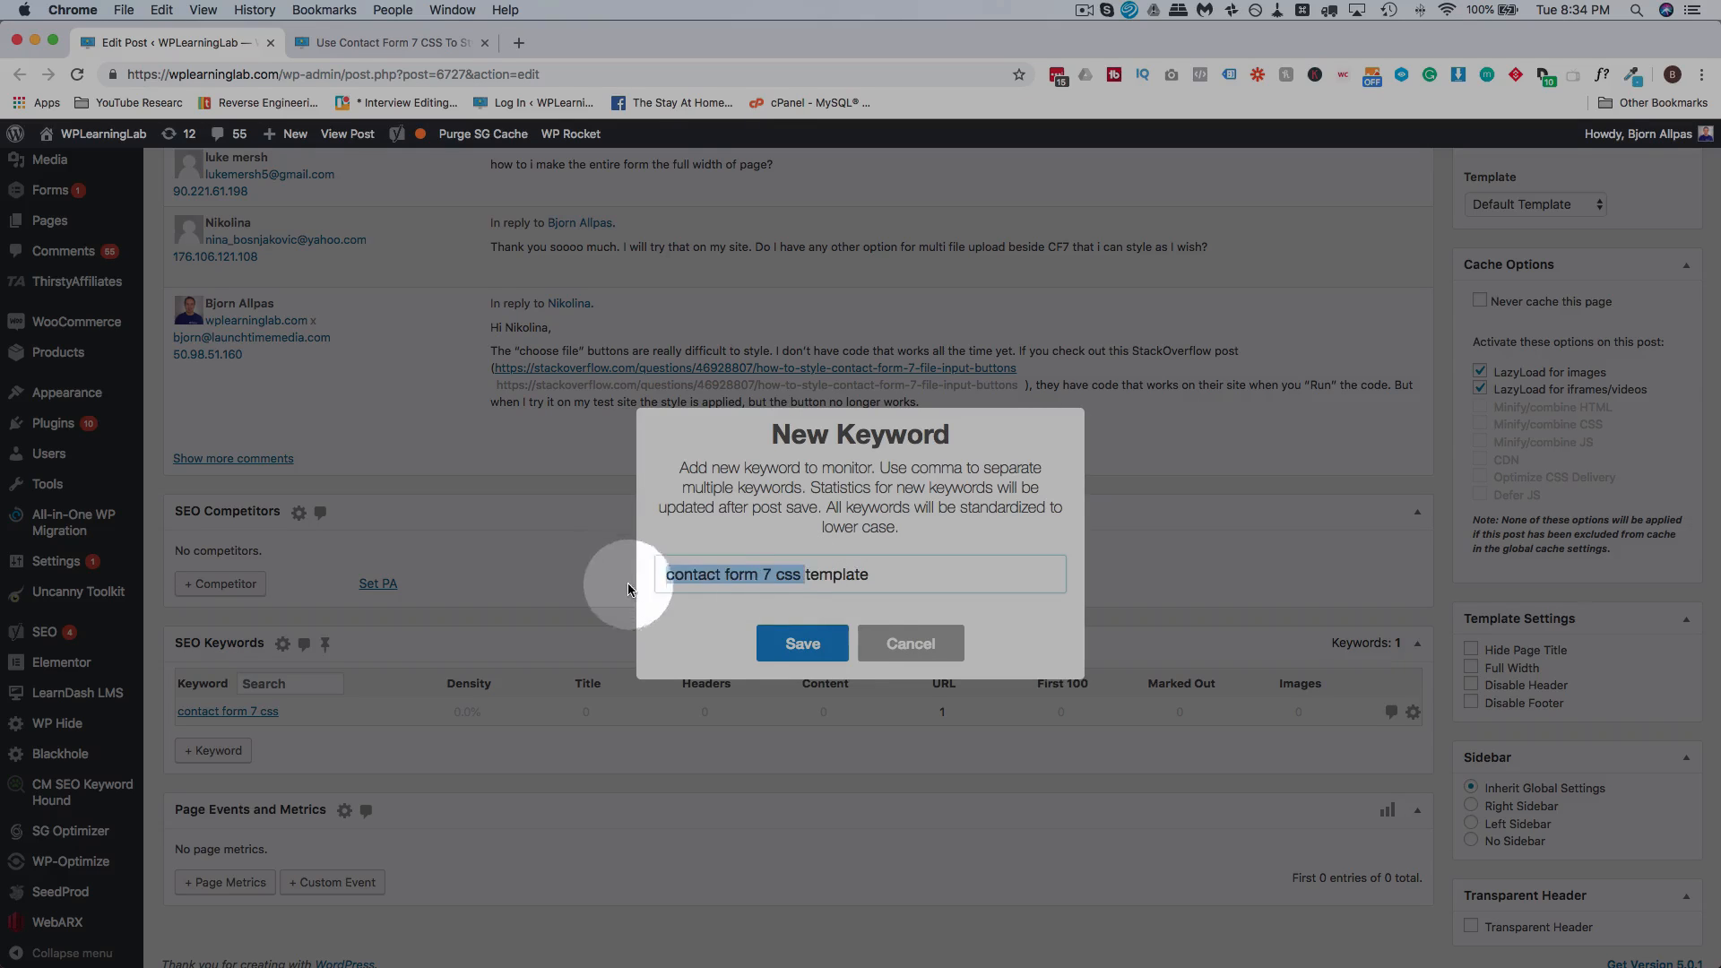
{"action": "left_click", "coordinate": [797, 643]}
Step: Add "contact form 7 css examples" as a monitored keyword, reusing the copied phrase
{"action": "left_click", "coordinate": [215, 778]}
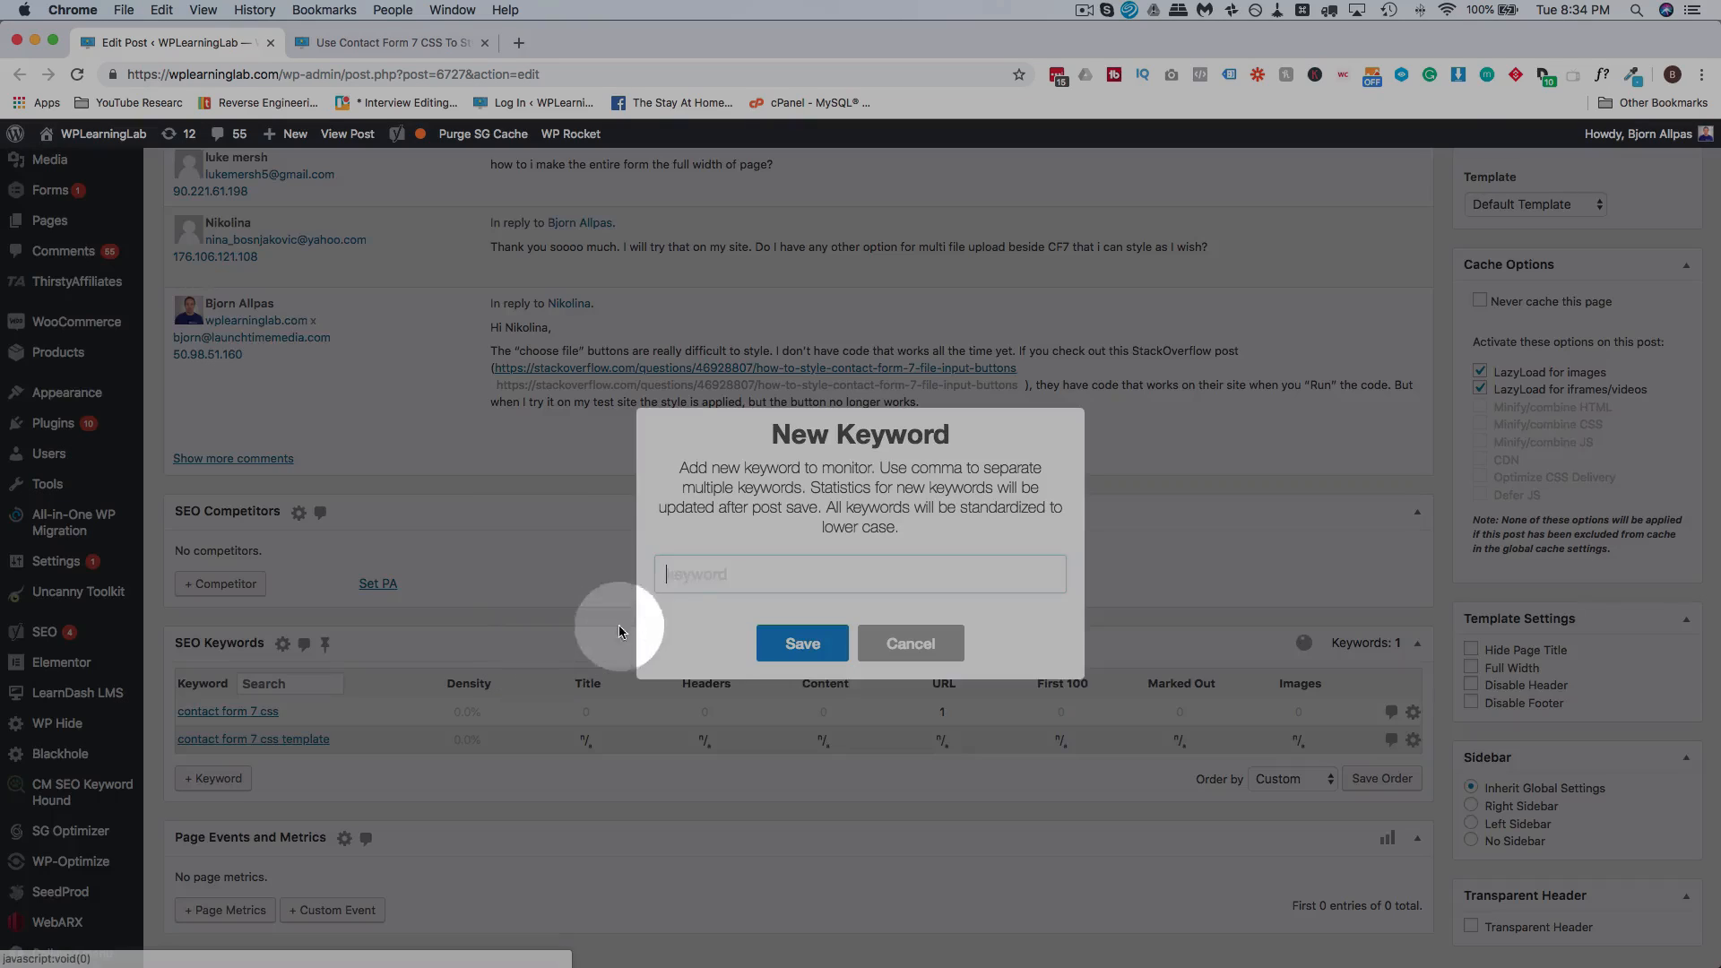
{"action": "key", "text": "super+v"}
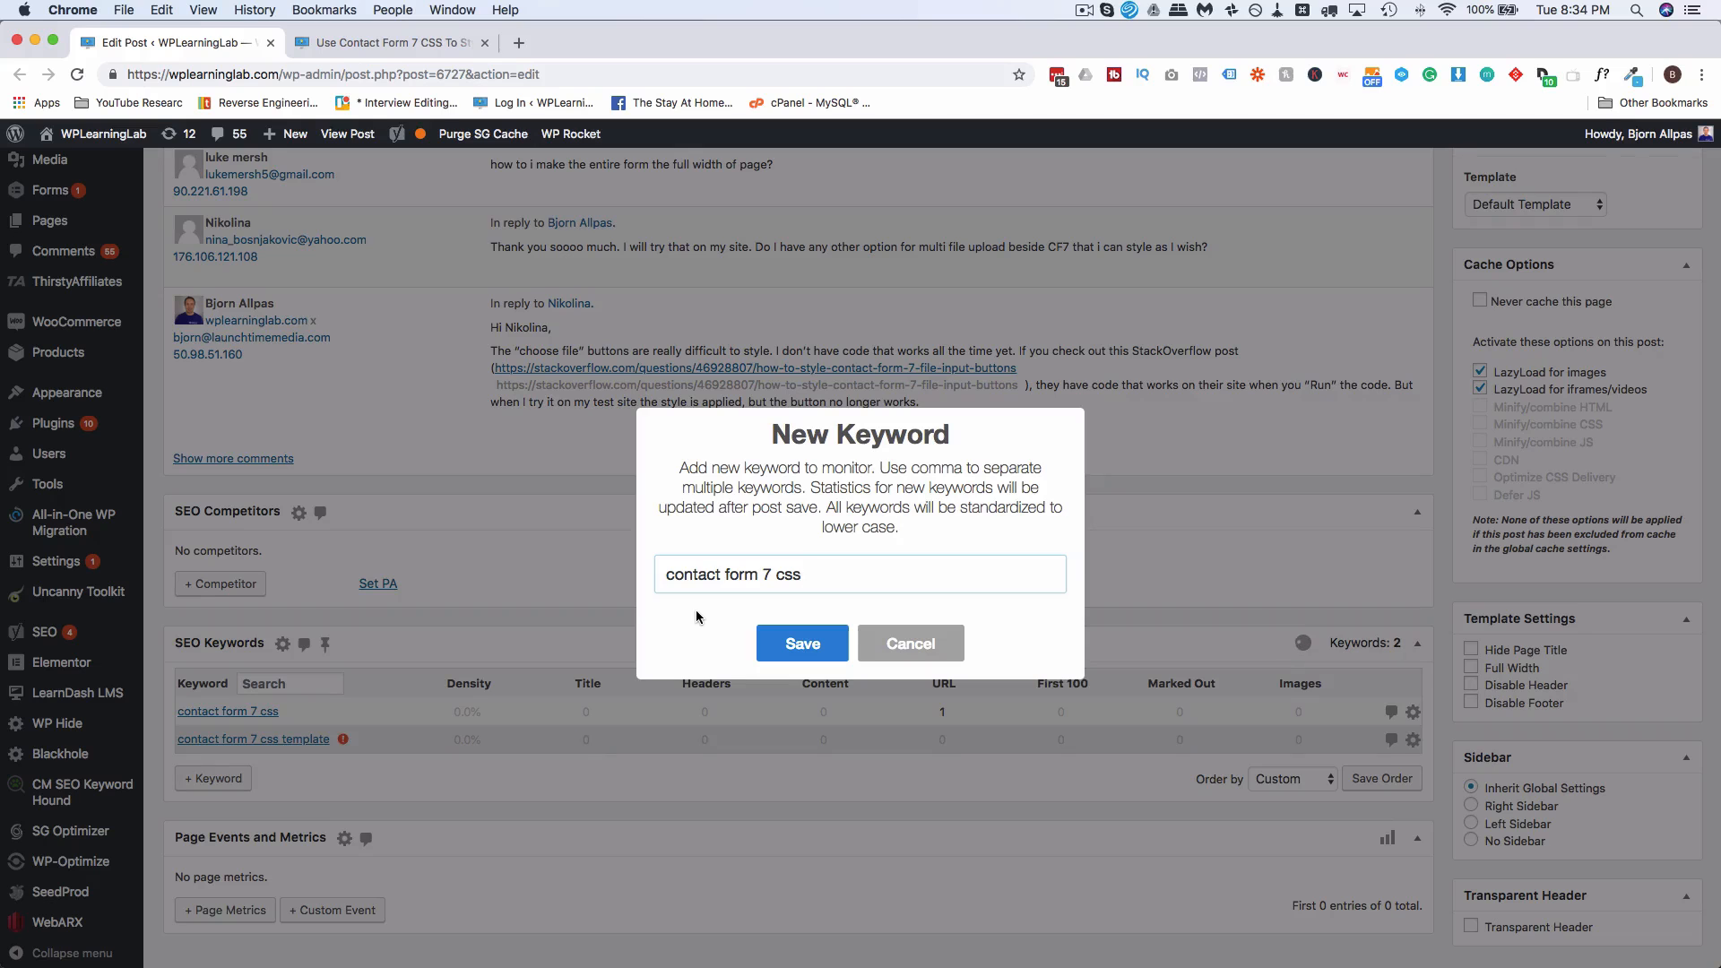
{"action": "type", "text": "examples"}
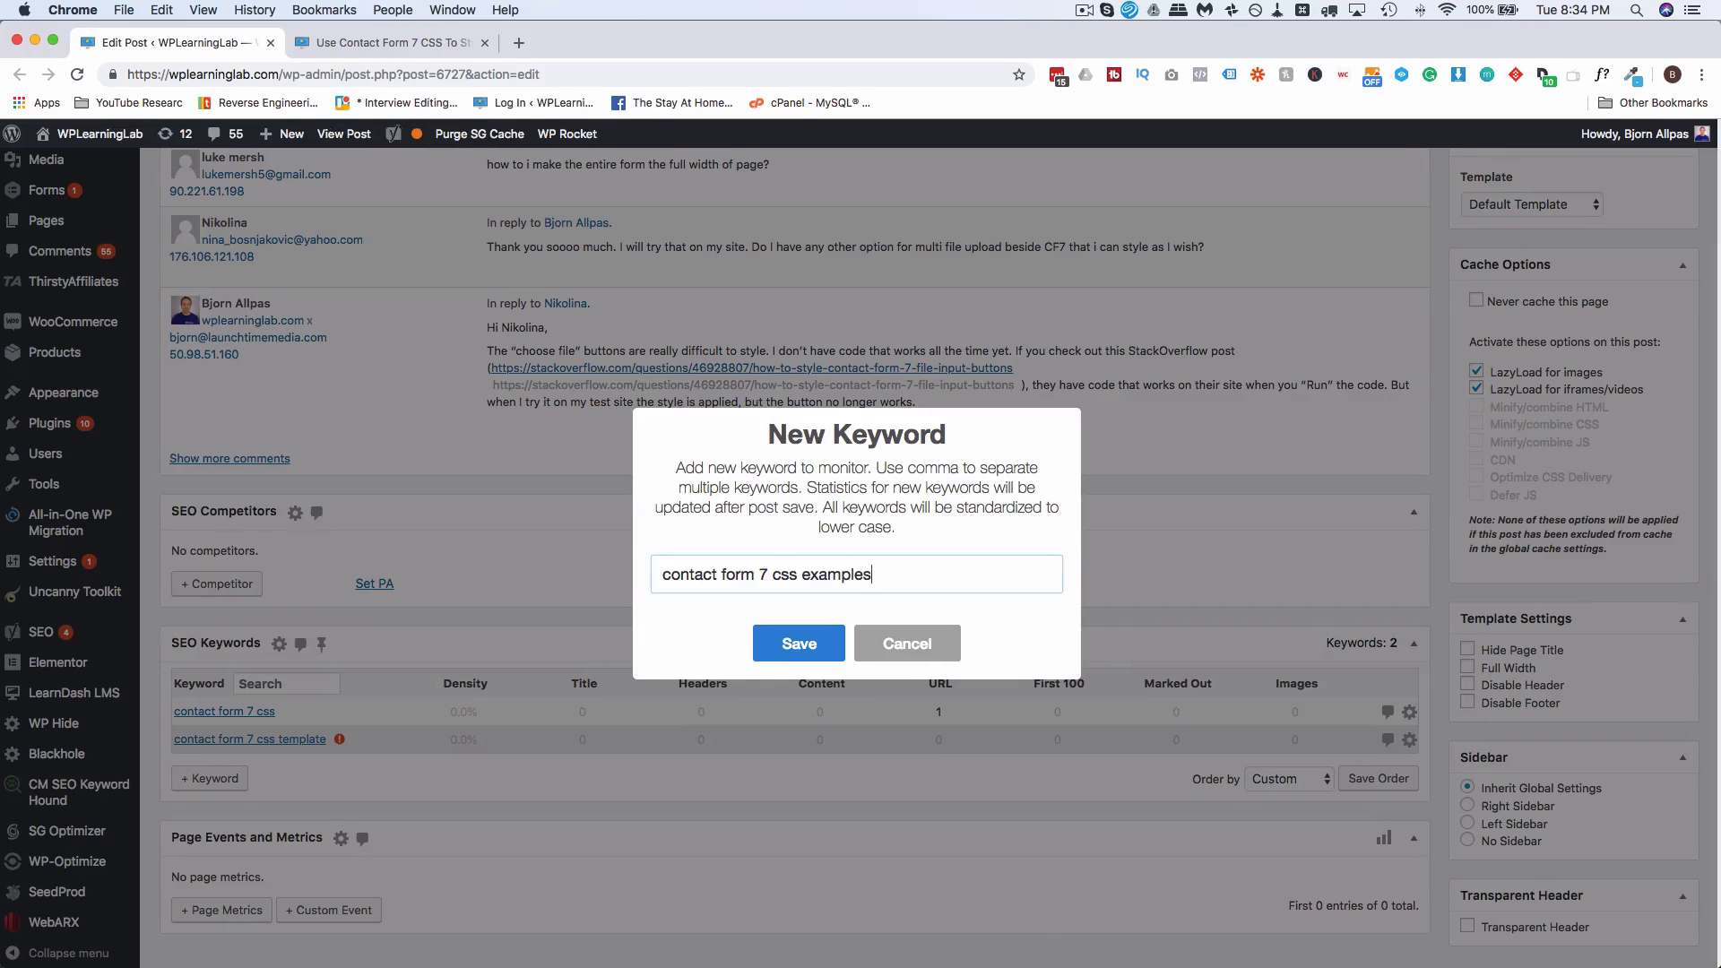
{"action": "left_click", "coordinate": [820, 653]}
Step: Add "contact form 7 css code" as a monitored keyword, reusing the copied phrase
{"action": "left_click", "coordinate": [218, 806]}
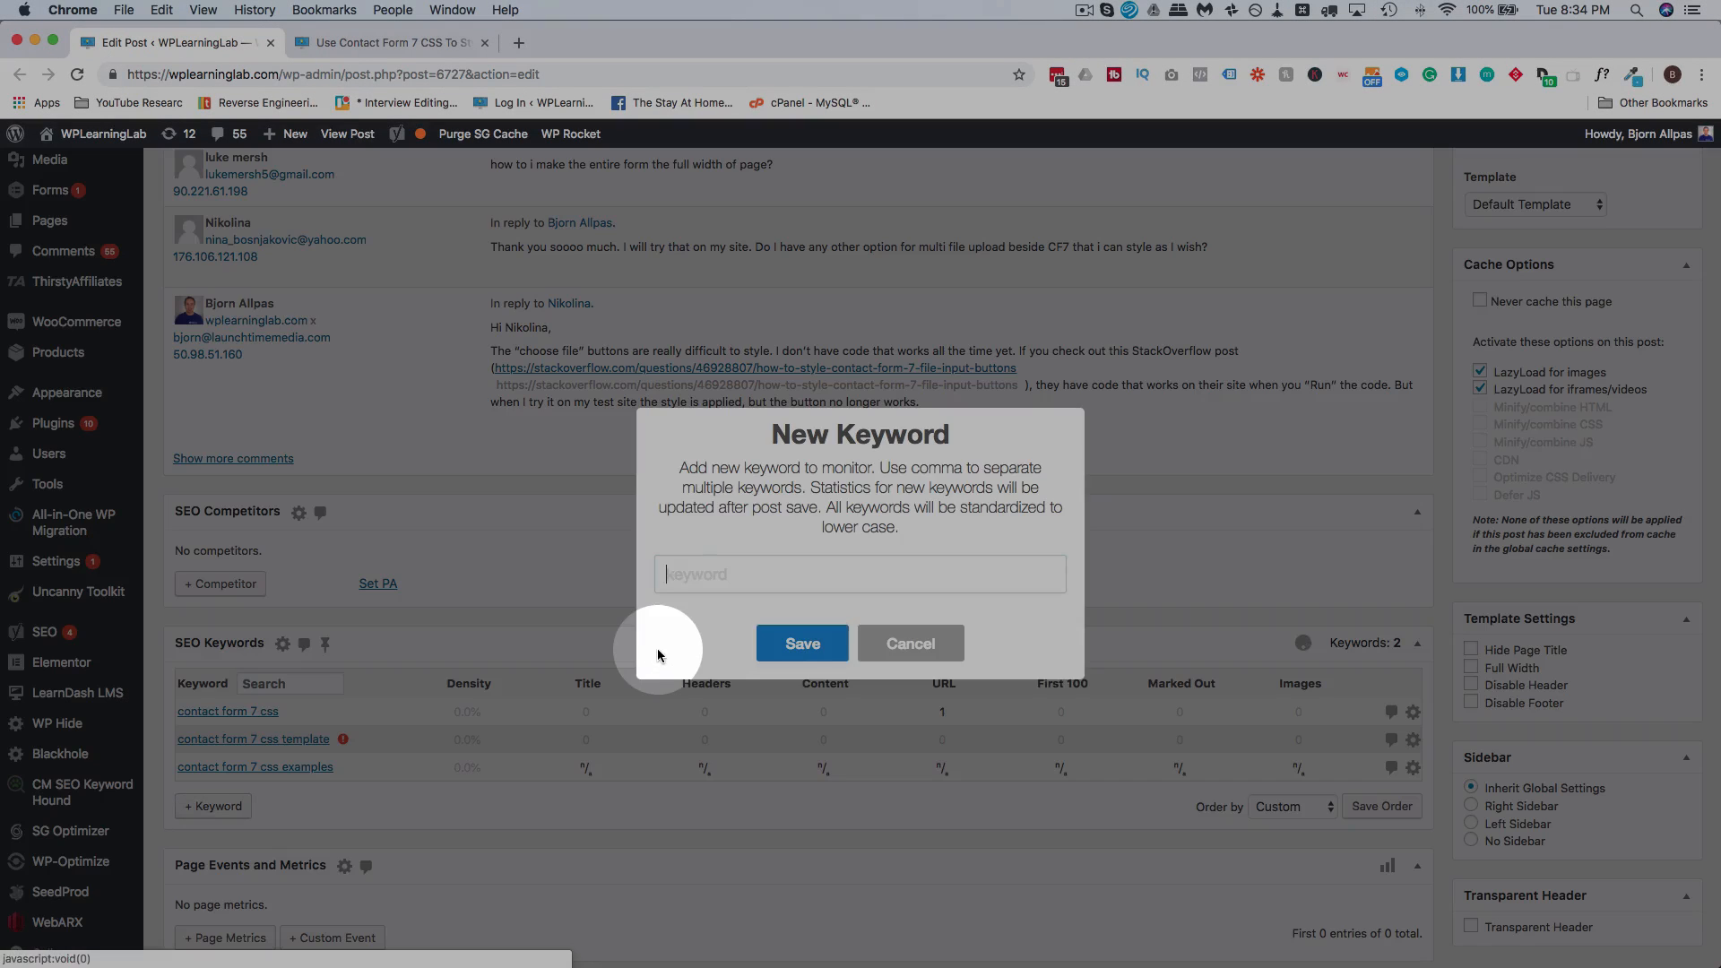
{"action": "key", "text": "super+v"}
{"action": "type", "text": "cod"}
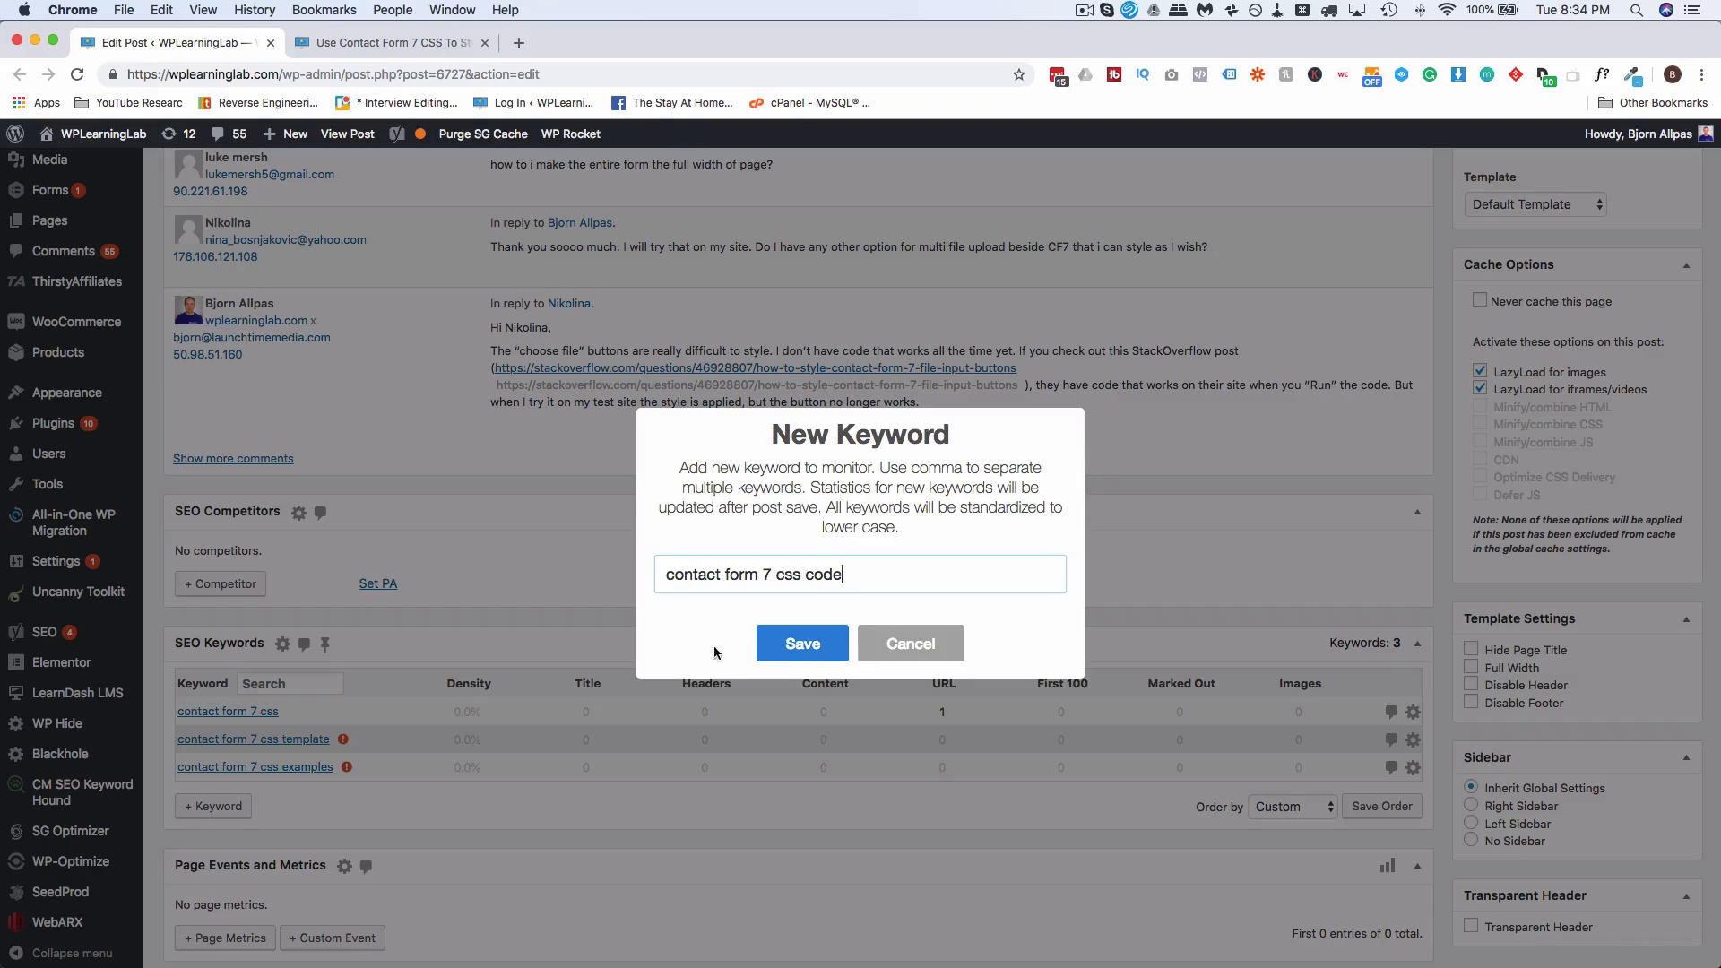
{"action": "type", "text": "e"}
{"action": "left_click", "coordinate": [779, 646]}
Step: Add "contact form 7 css style" as a monitored keyword for the post
{"action": "left_click", "coordinate": [219, 829]}
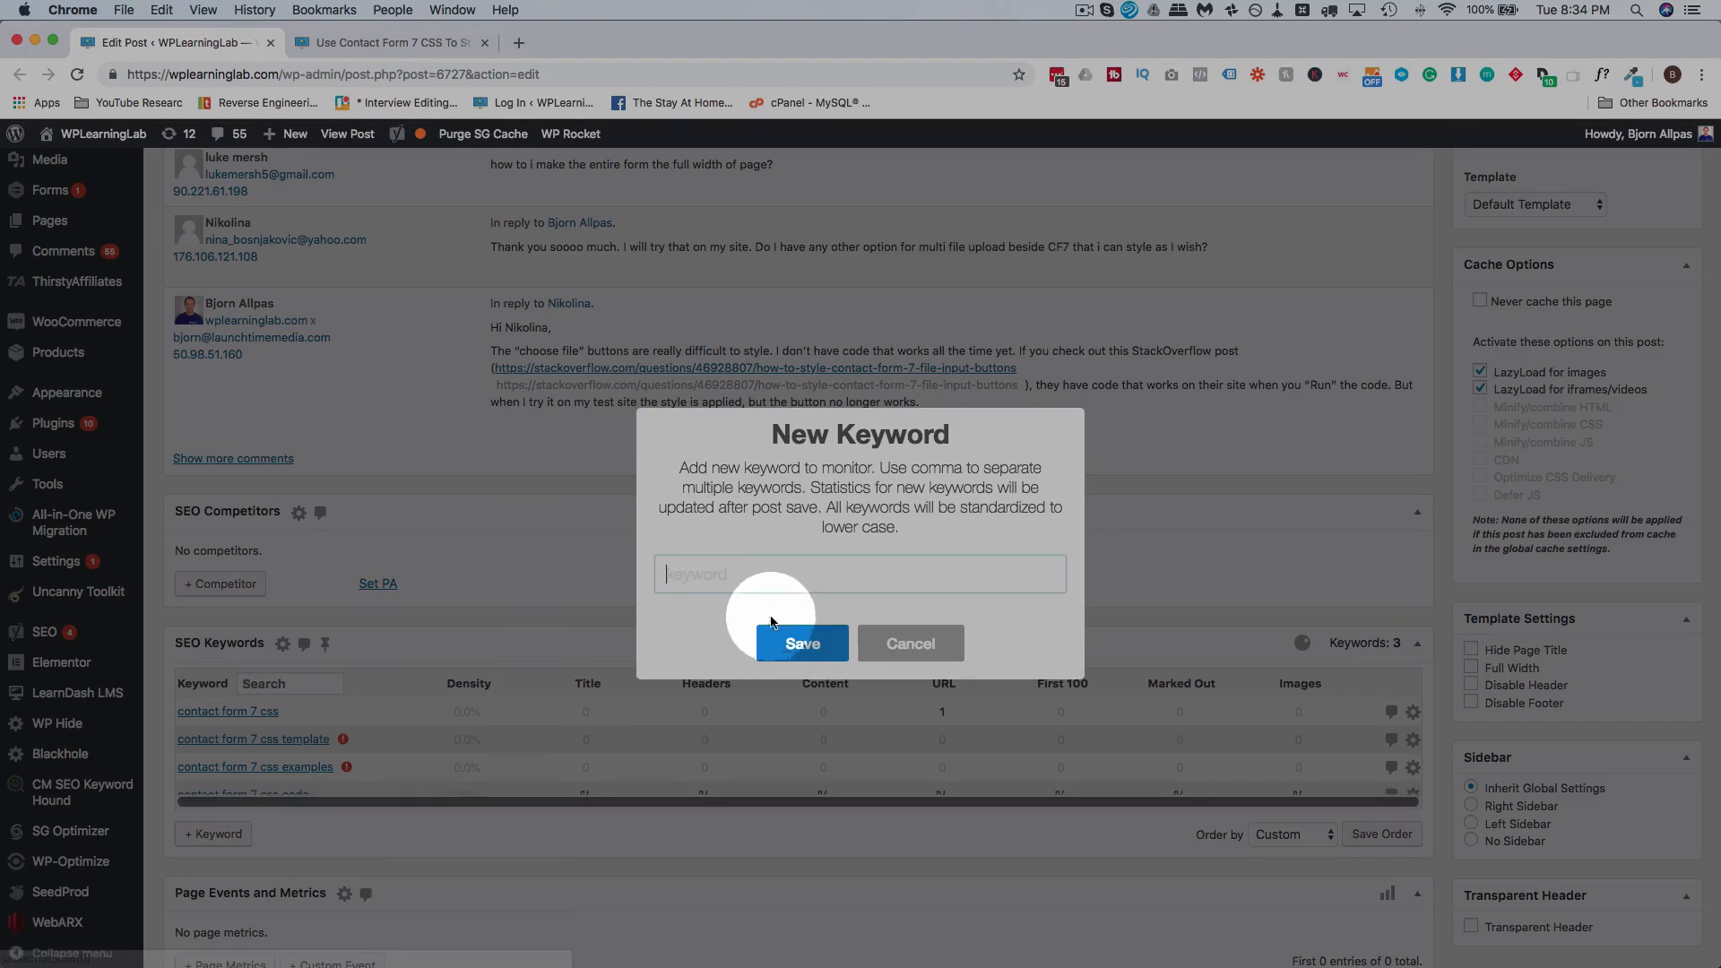
{"action": "type", "text": "contact form 7 css"}
{"action": "type", "text": "style"}
{"action": "left_click", "coordinate": [785, 645]}
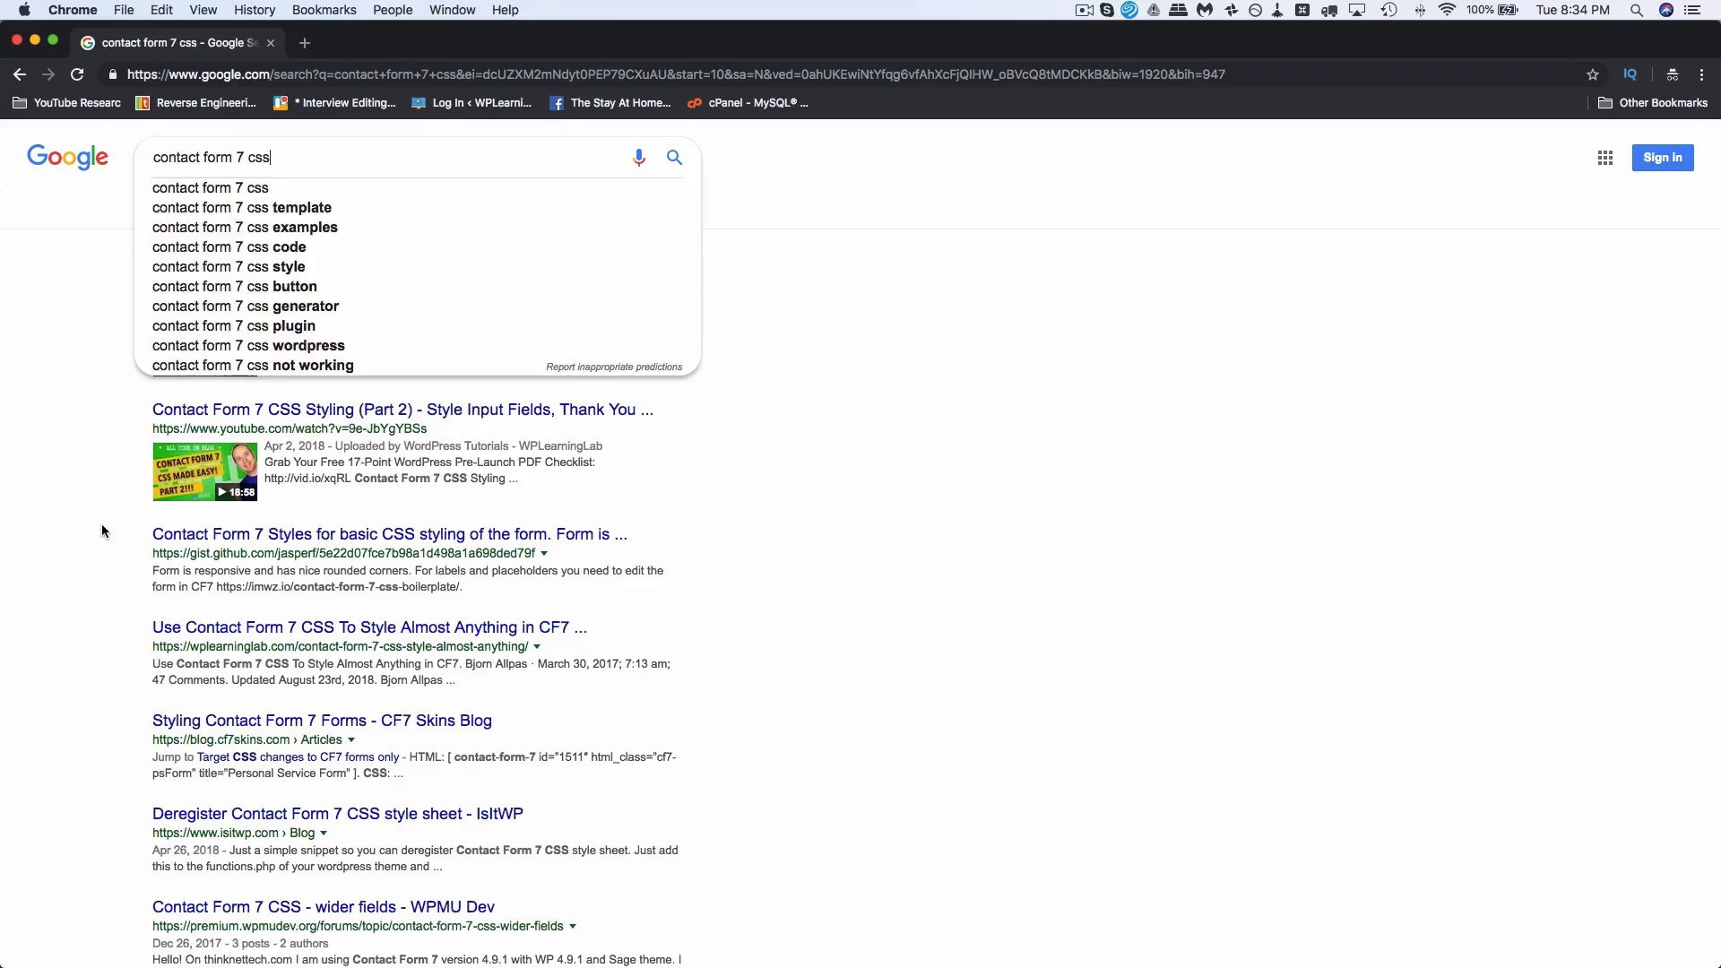
Step: Switch to the Google results, go back to the first results page and open the competing "Styling Contact Form" article
{"action": "left_click", "coordinate": [101, 524]}
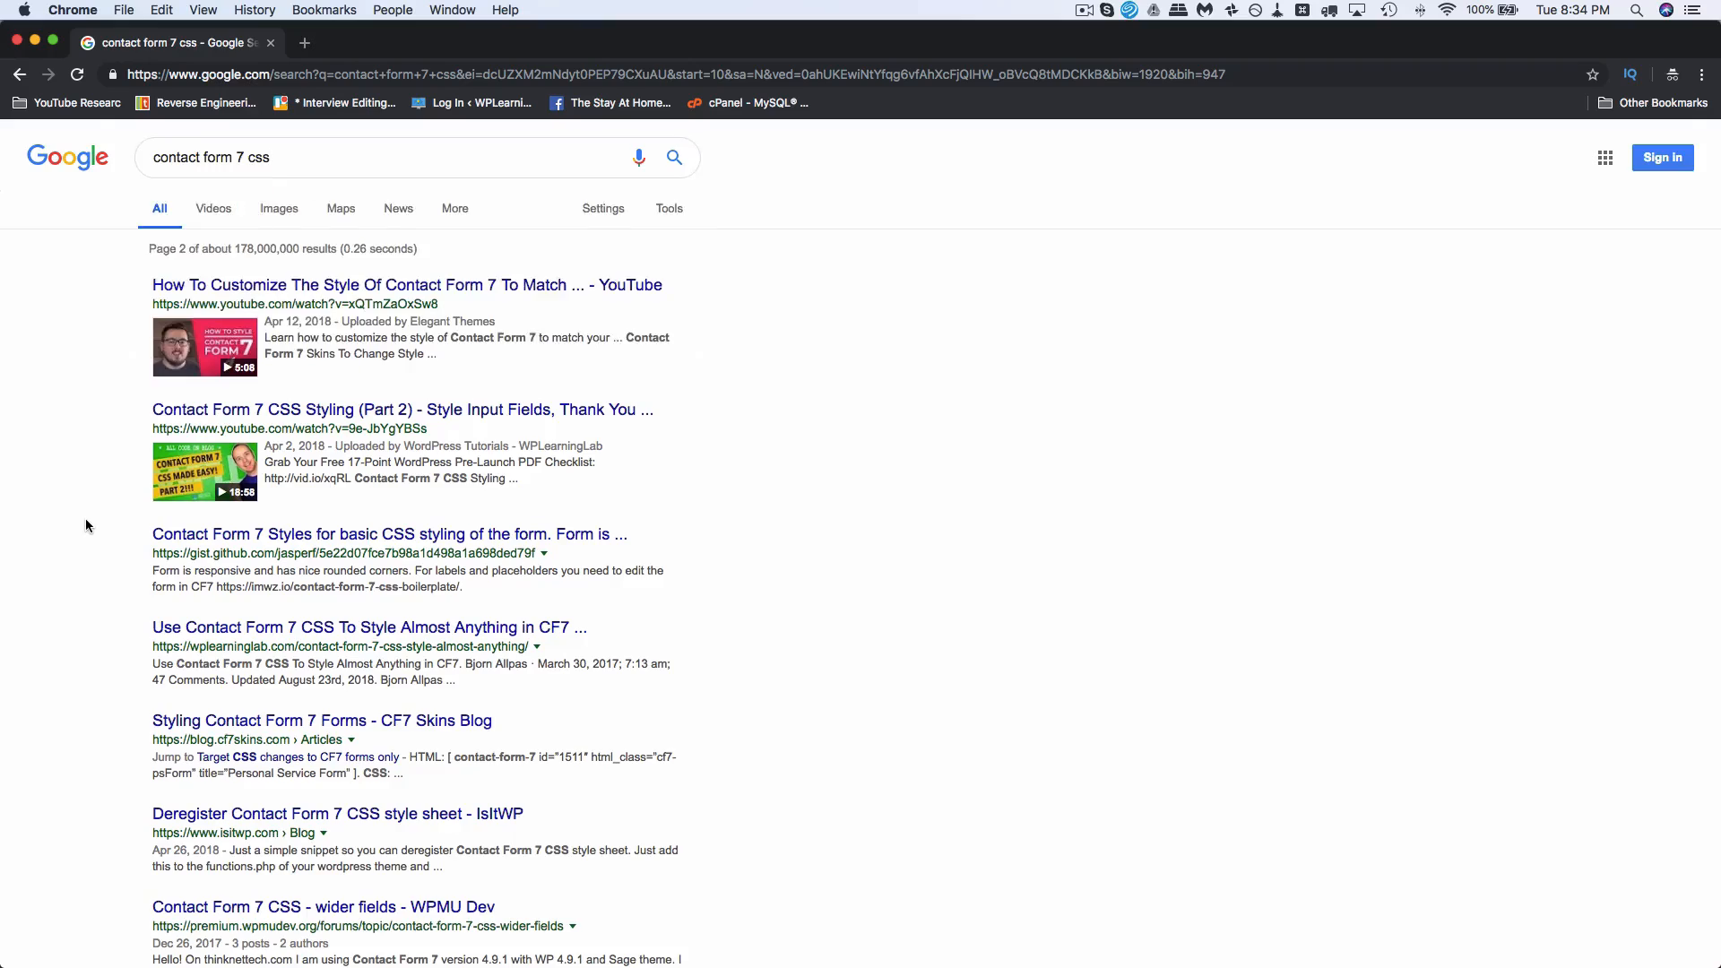
{"action": "scroll", "coordinate": [86, 525], "scroll_direction": "down", "scroll_amount": 6}
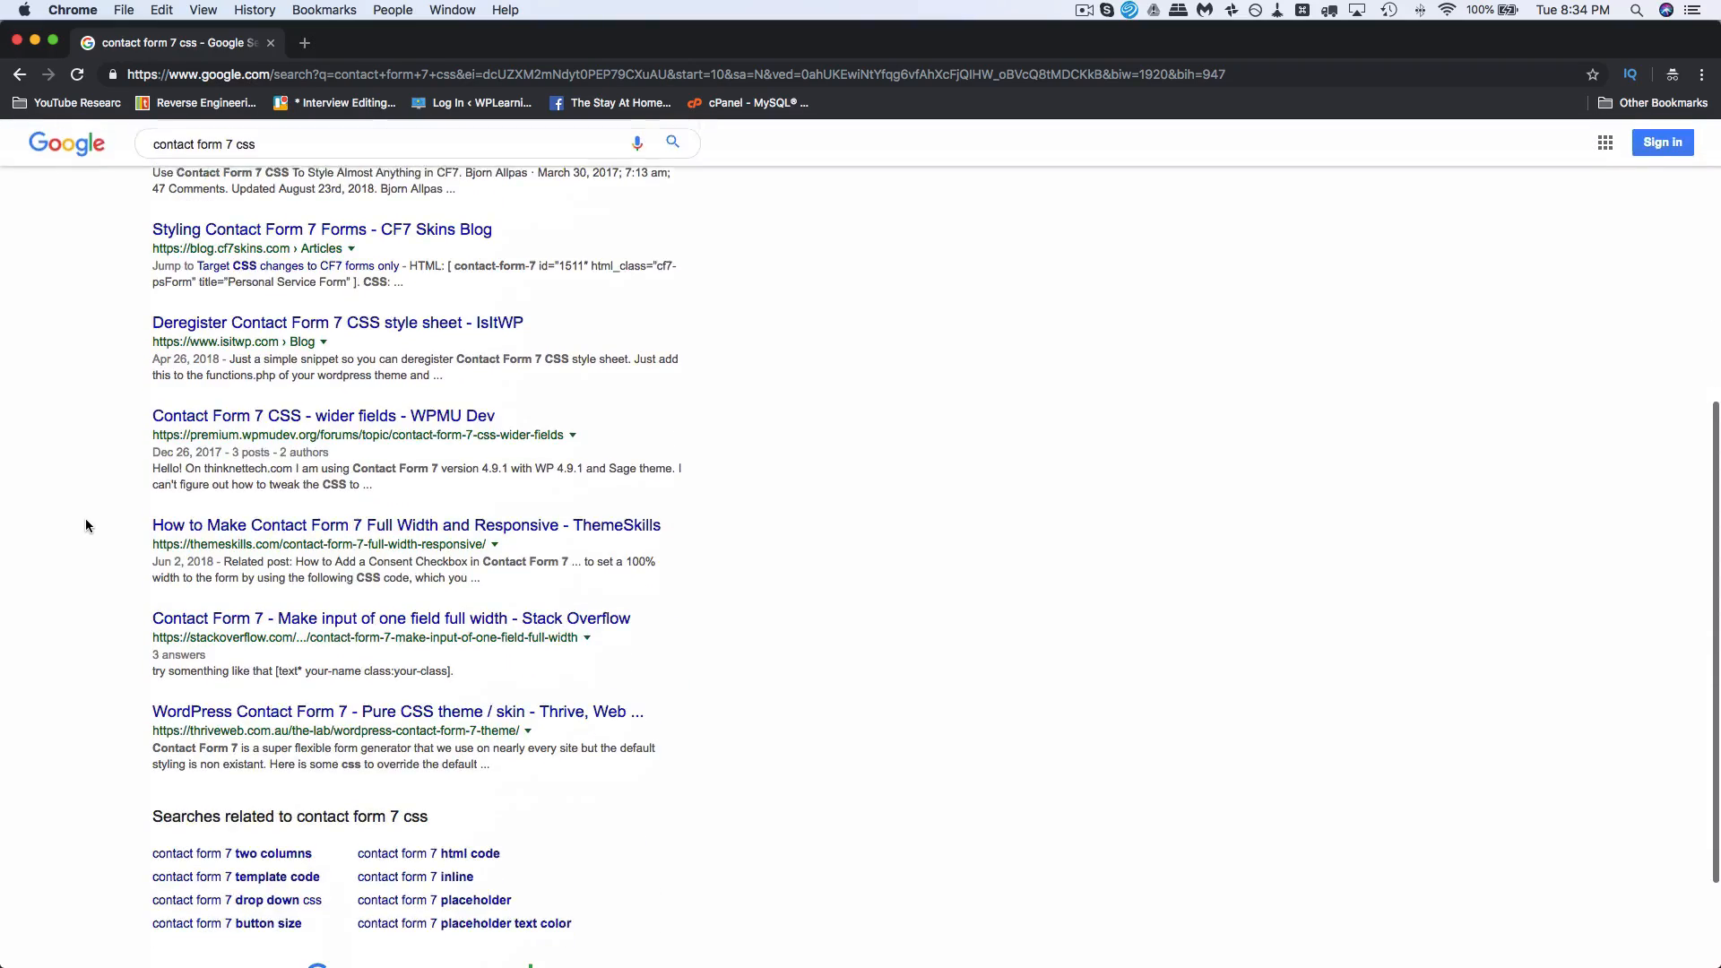
{"action": "scroll", "coordinate": [84, 518], "scroll_direction": "up", "scroll_amount": 6}
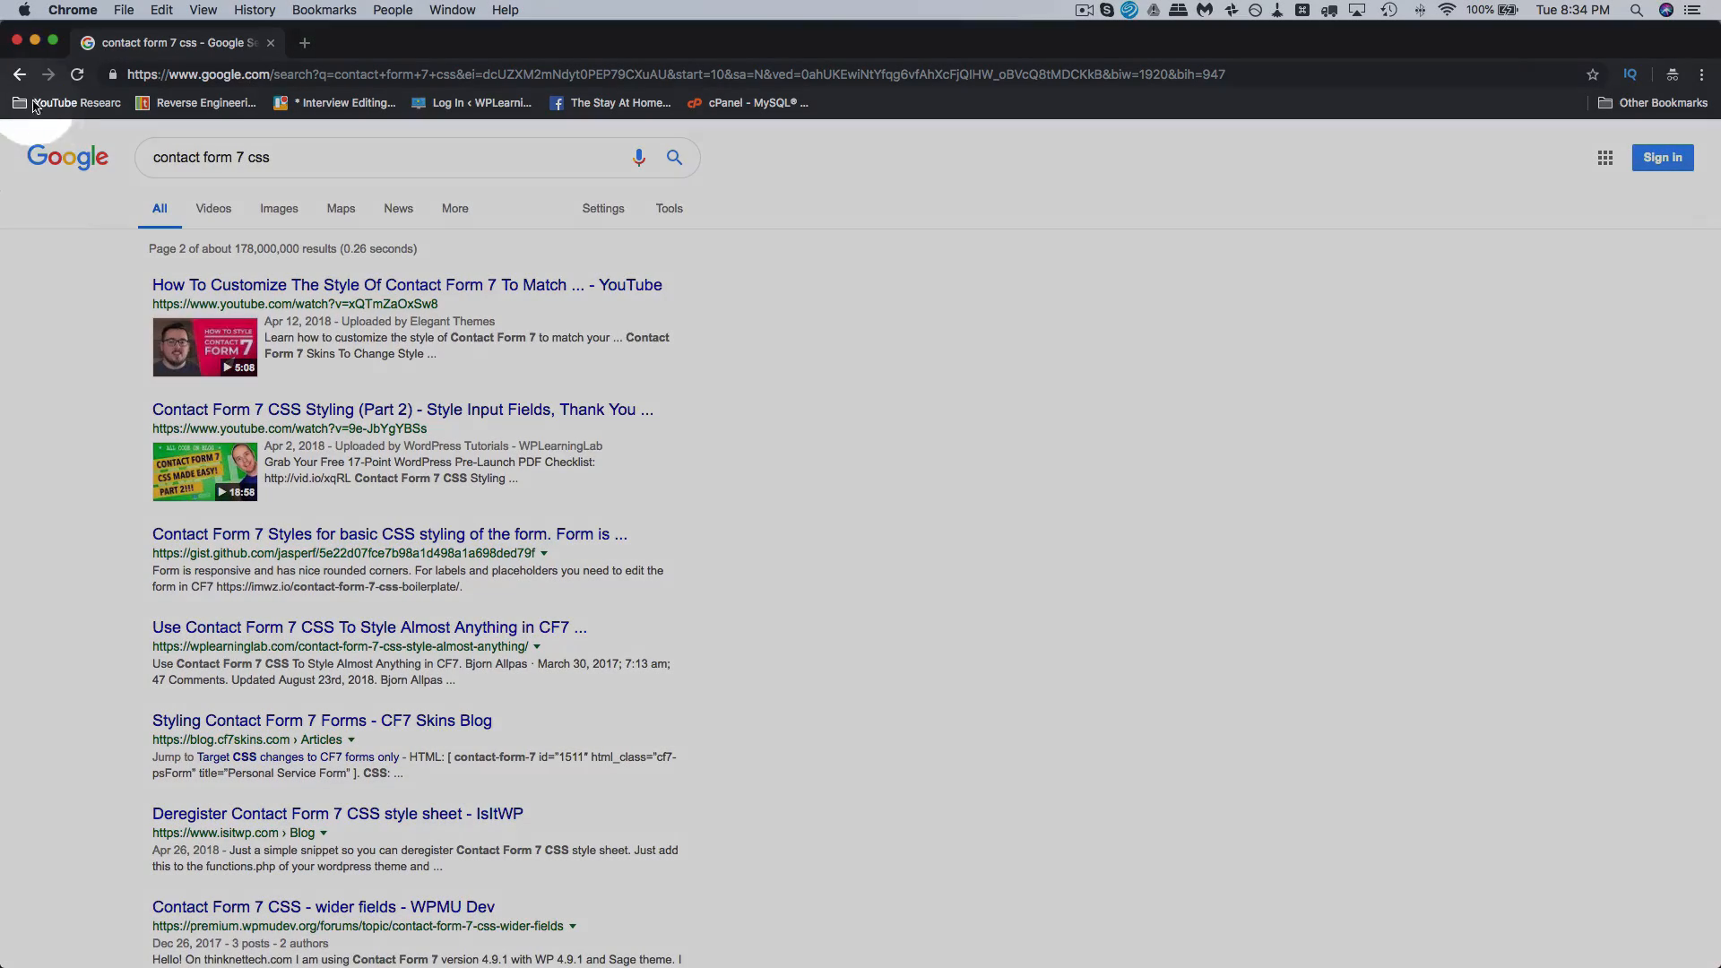
{"action": "left_click", "coordinate": [19, 75]}
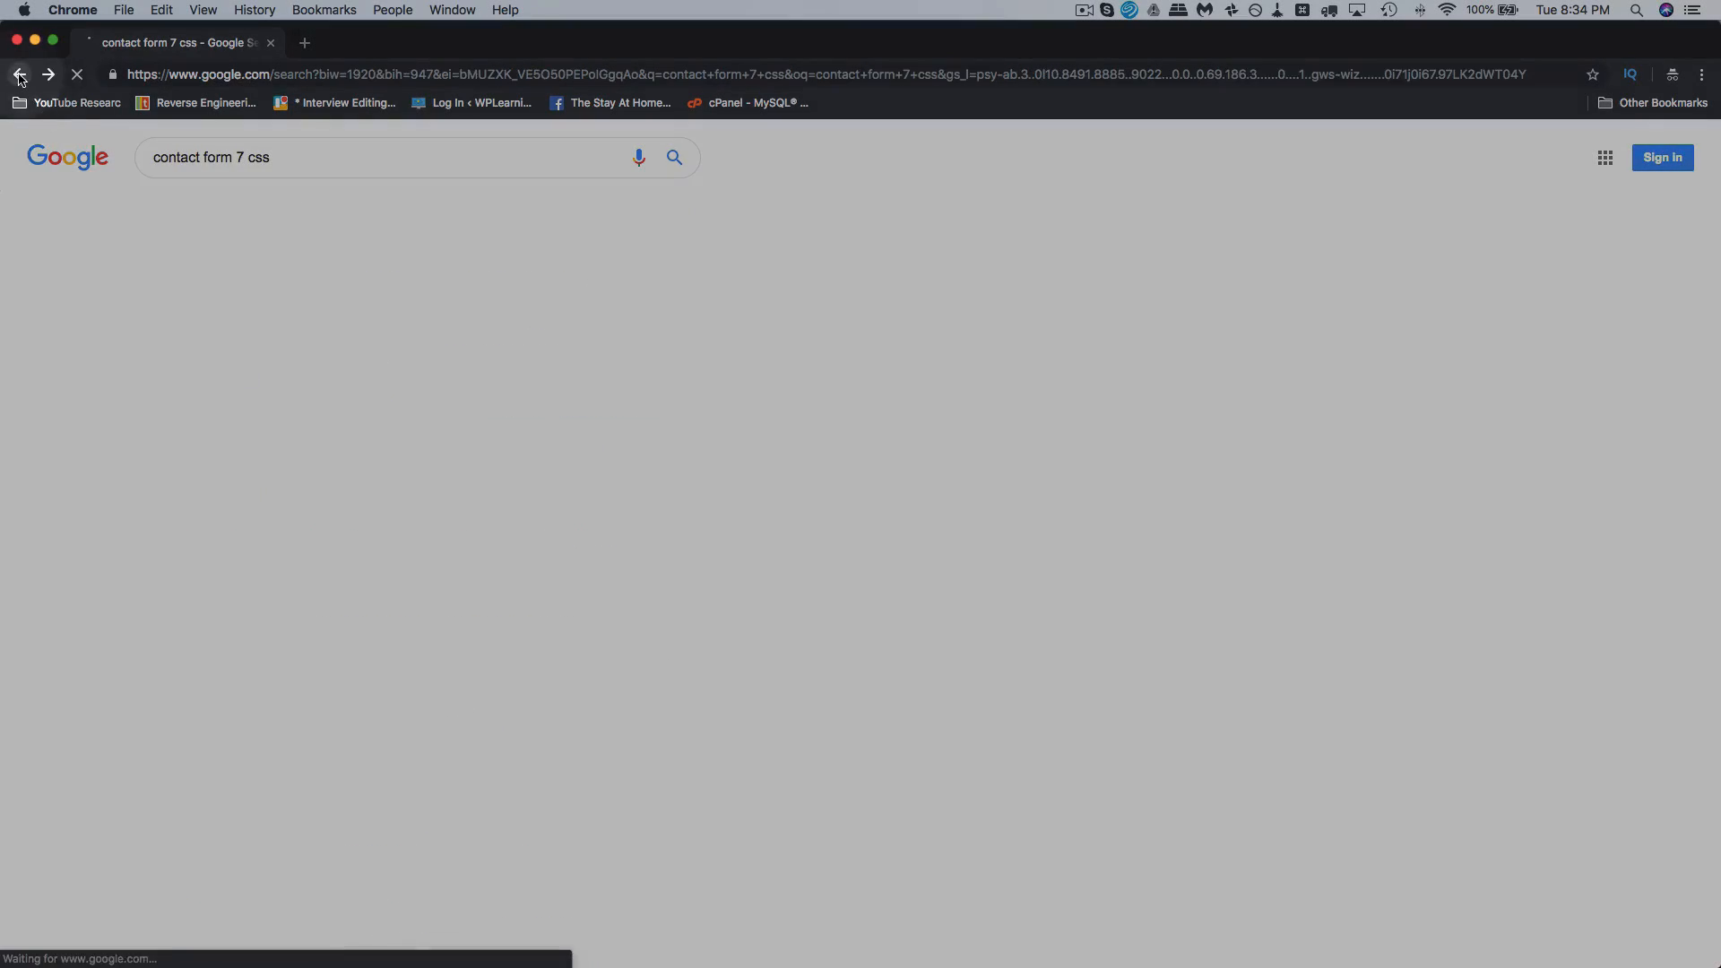
{"action": "scroll", "coordinate": [136, 401], "scroll_direction": "up", "scroll_amount": 8}
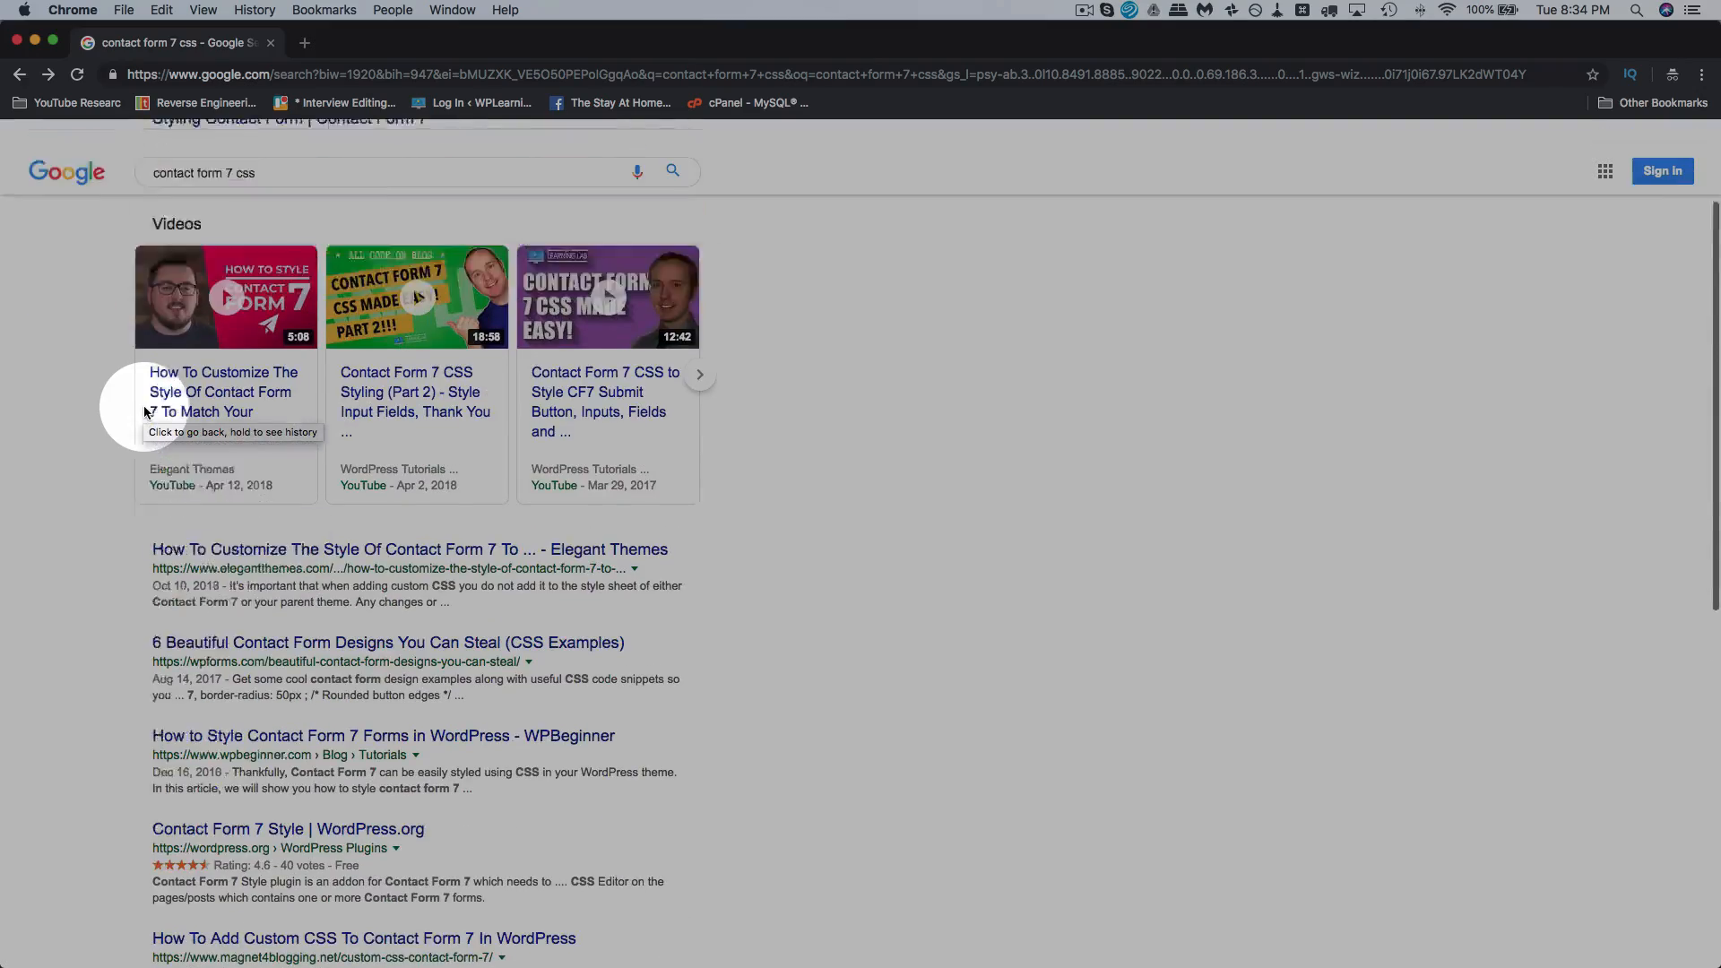
{"action": "scroll", "coordinate": [143, 411], "scroll_direction": "up", "scroll_amount": 2}
{"action": "left_click", "coordinate": [179, 279]}
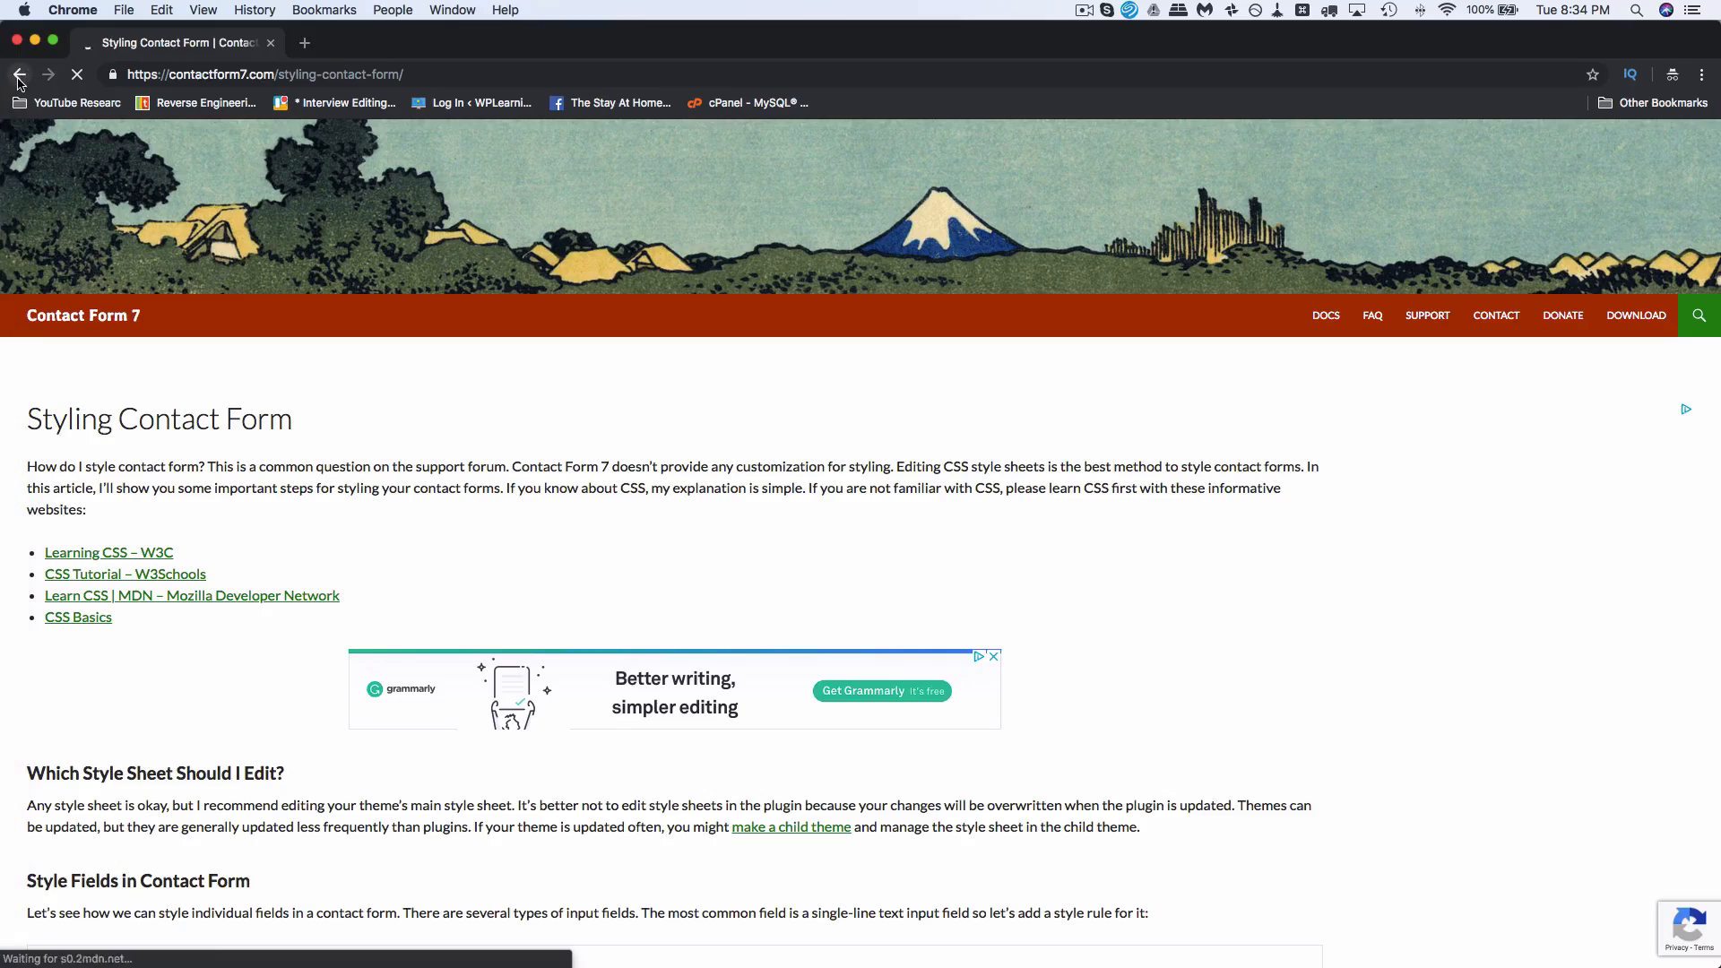
Step: Go back to the Google results and examine the related searches listed under the "Styling Contact Form" result
{"action": "left_click", "coordinate": [19, 77]}
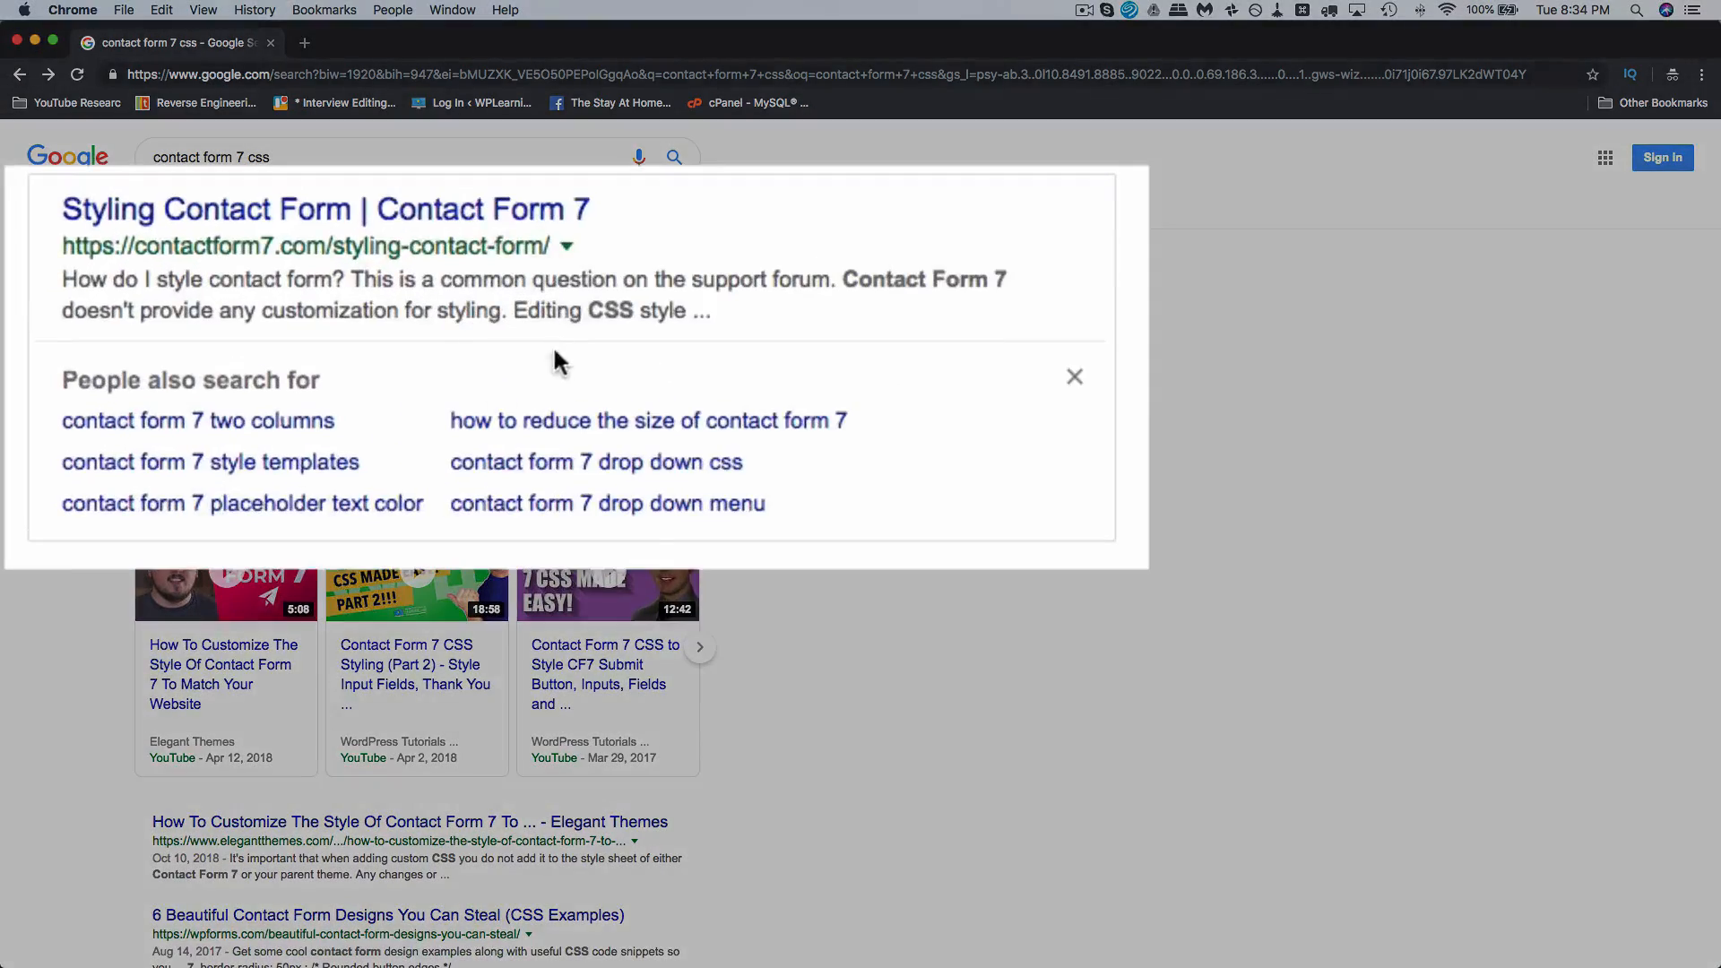
{"action": "left_click_drag", "start_coordinate": [60, 374], "coordinate": [397, 376]}
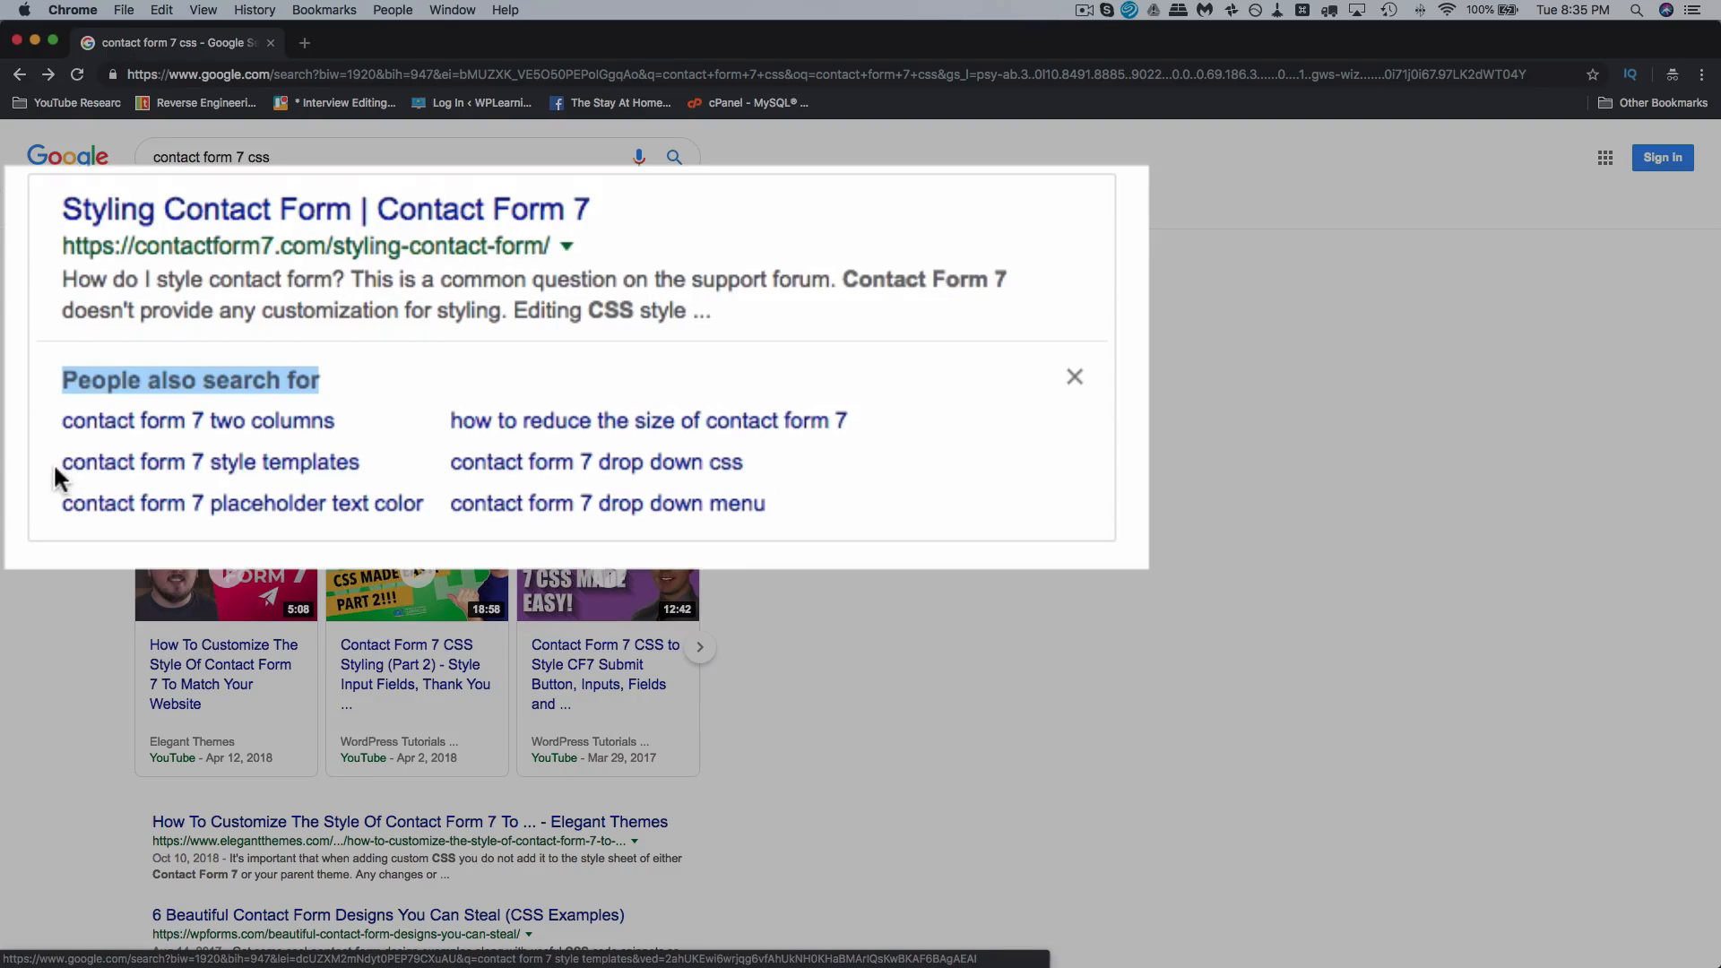
{"action": "left_click_drag", "start_coordinate": [52, 462], "coordinate": [336, 459]}
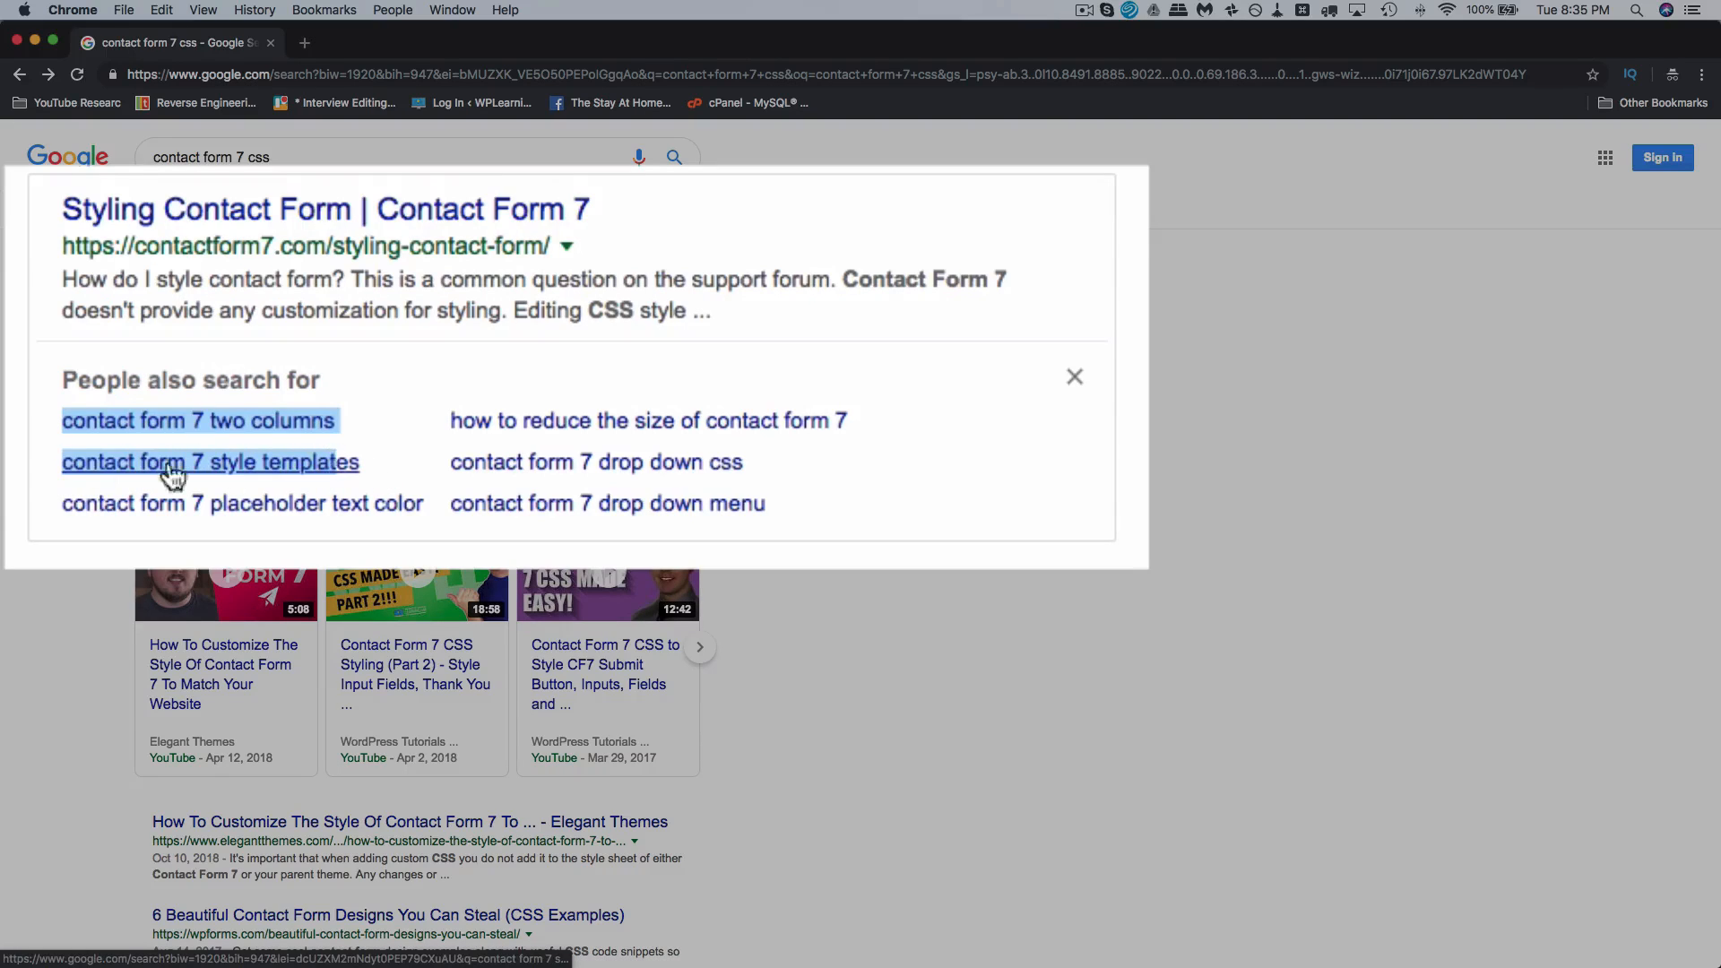
{"action": "left_click", "coordinate": [42, 464]}
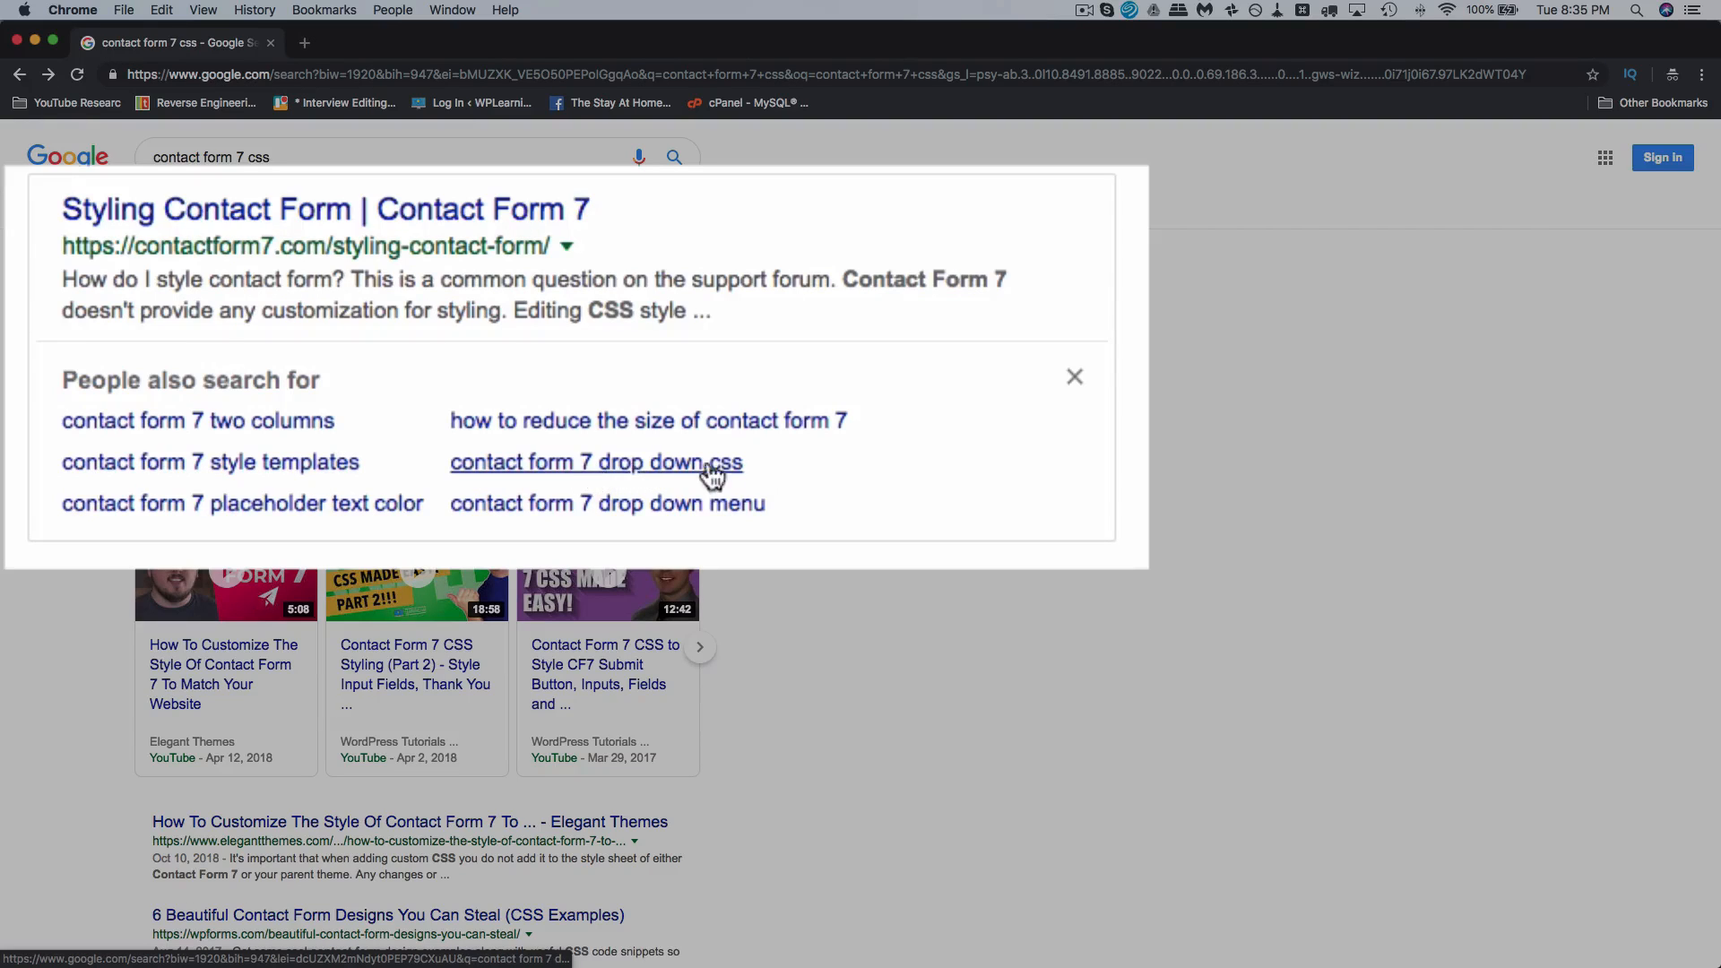
{"action": "left_click_drag", "start_coordinate": [444, 462], "coordinate": [574, 462]}
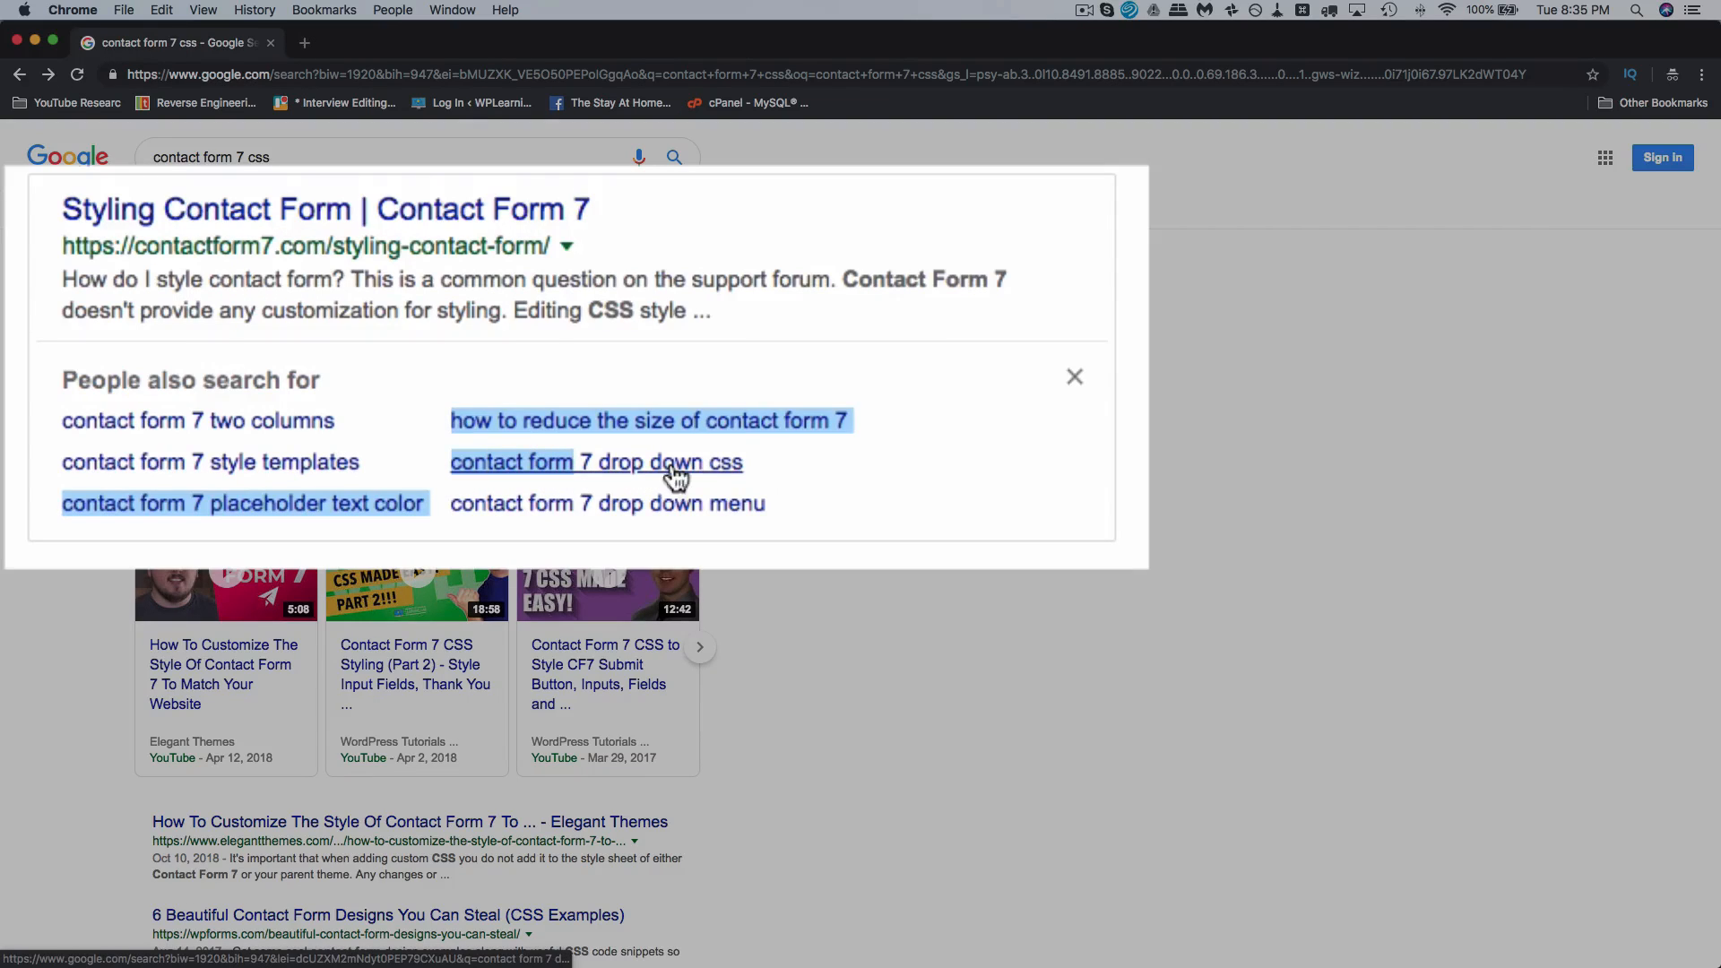
{"action": "left_click_drag", "start_coordinate": [751, 479], "coordinate": [589, 573]}
{"action": "left_click", "coordinate": [589, 573]}
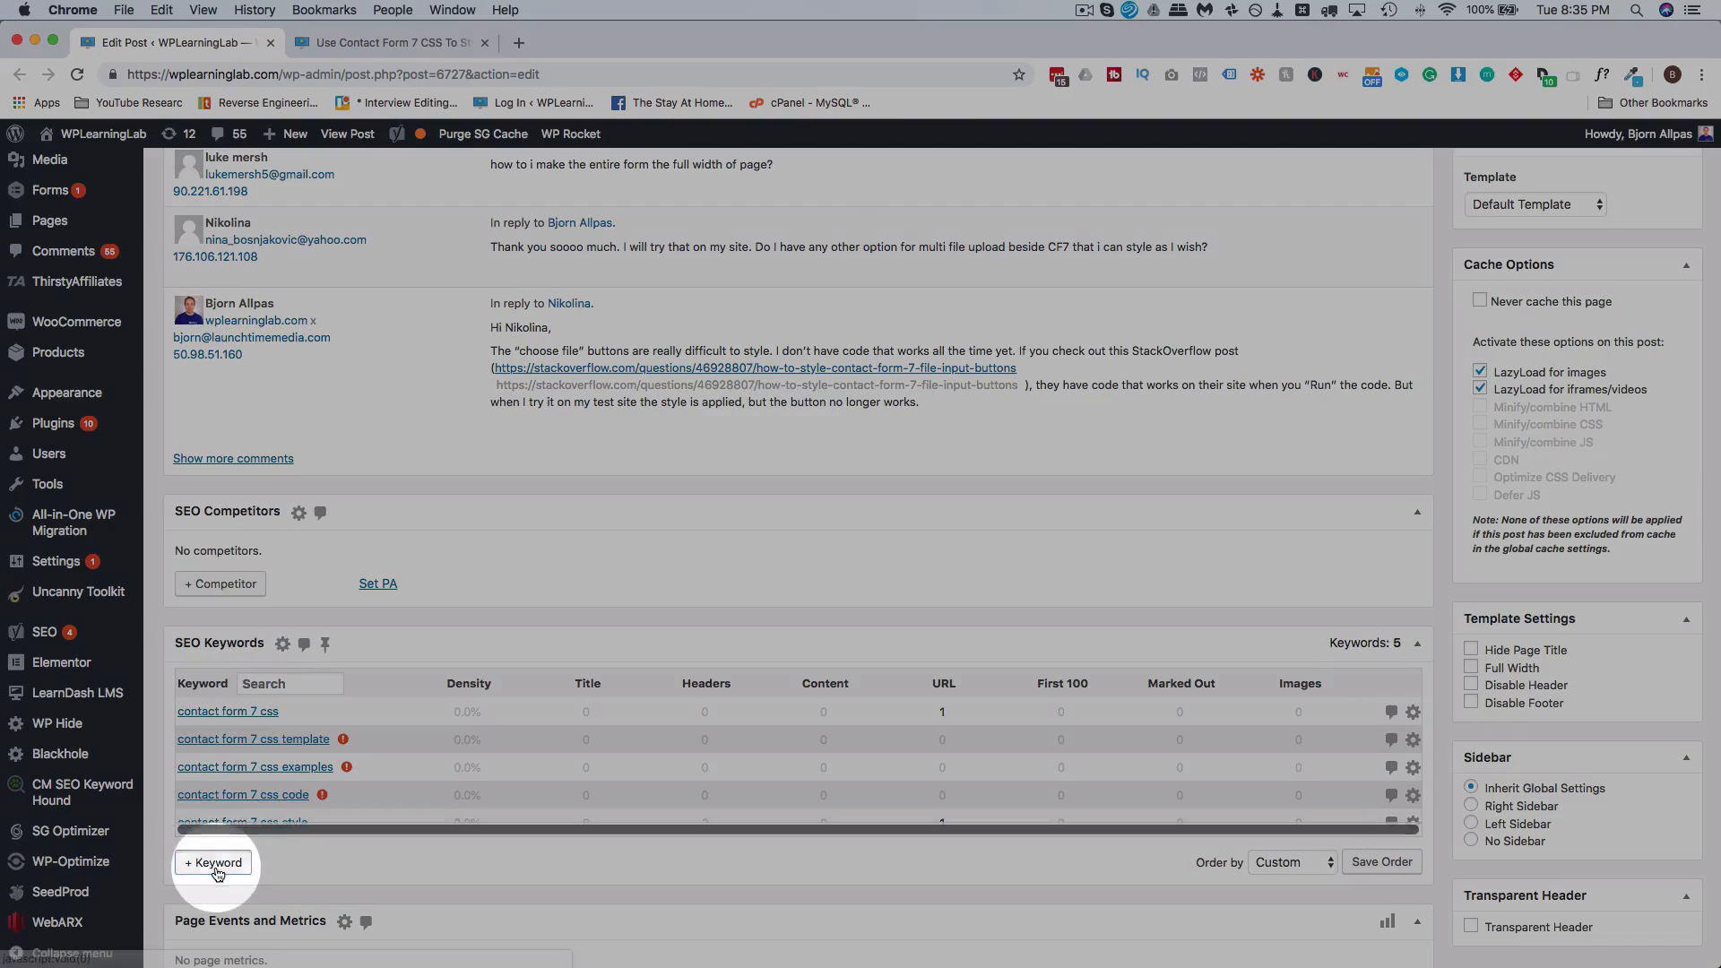
Step: Add "contact form 7 drop down css" as a monitored keyword for the post
{"action": "left_click", "coordinate": [216, 865]}
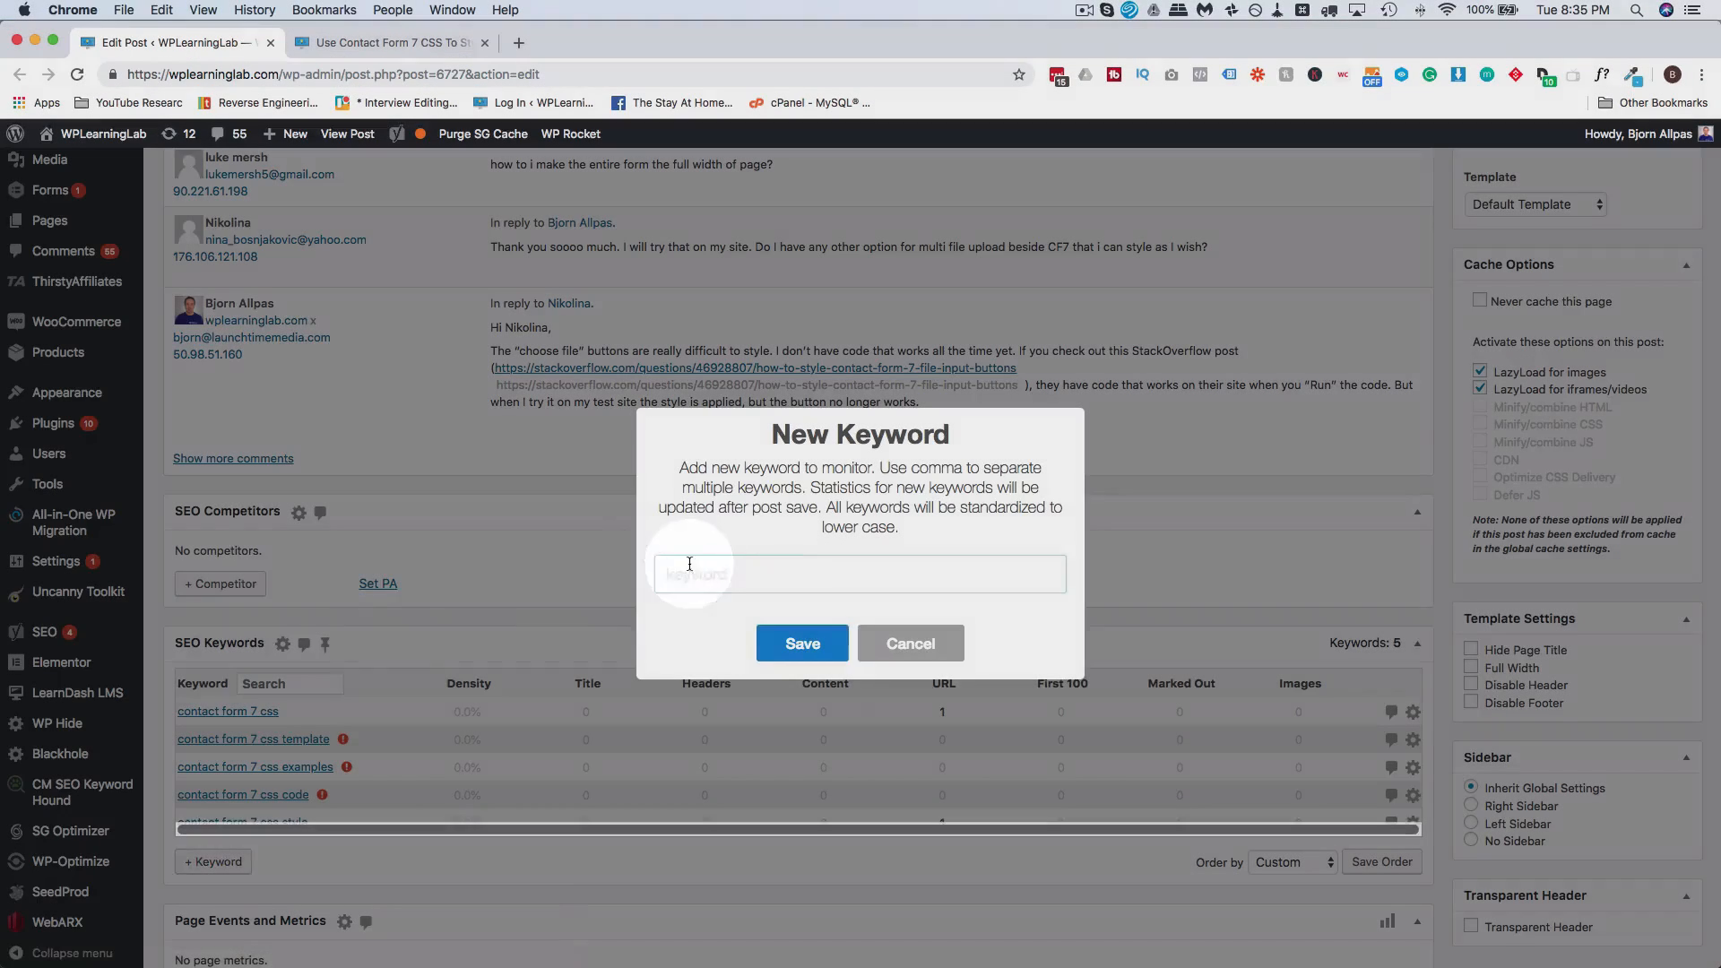
{"action": "type", "text": "contact form 7 drop down css"}
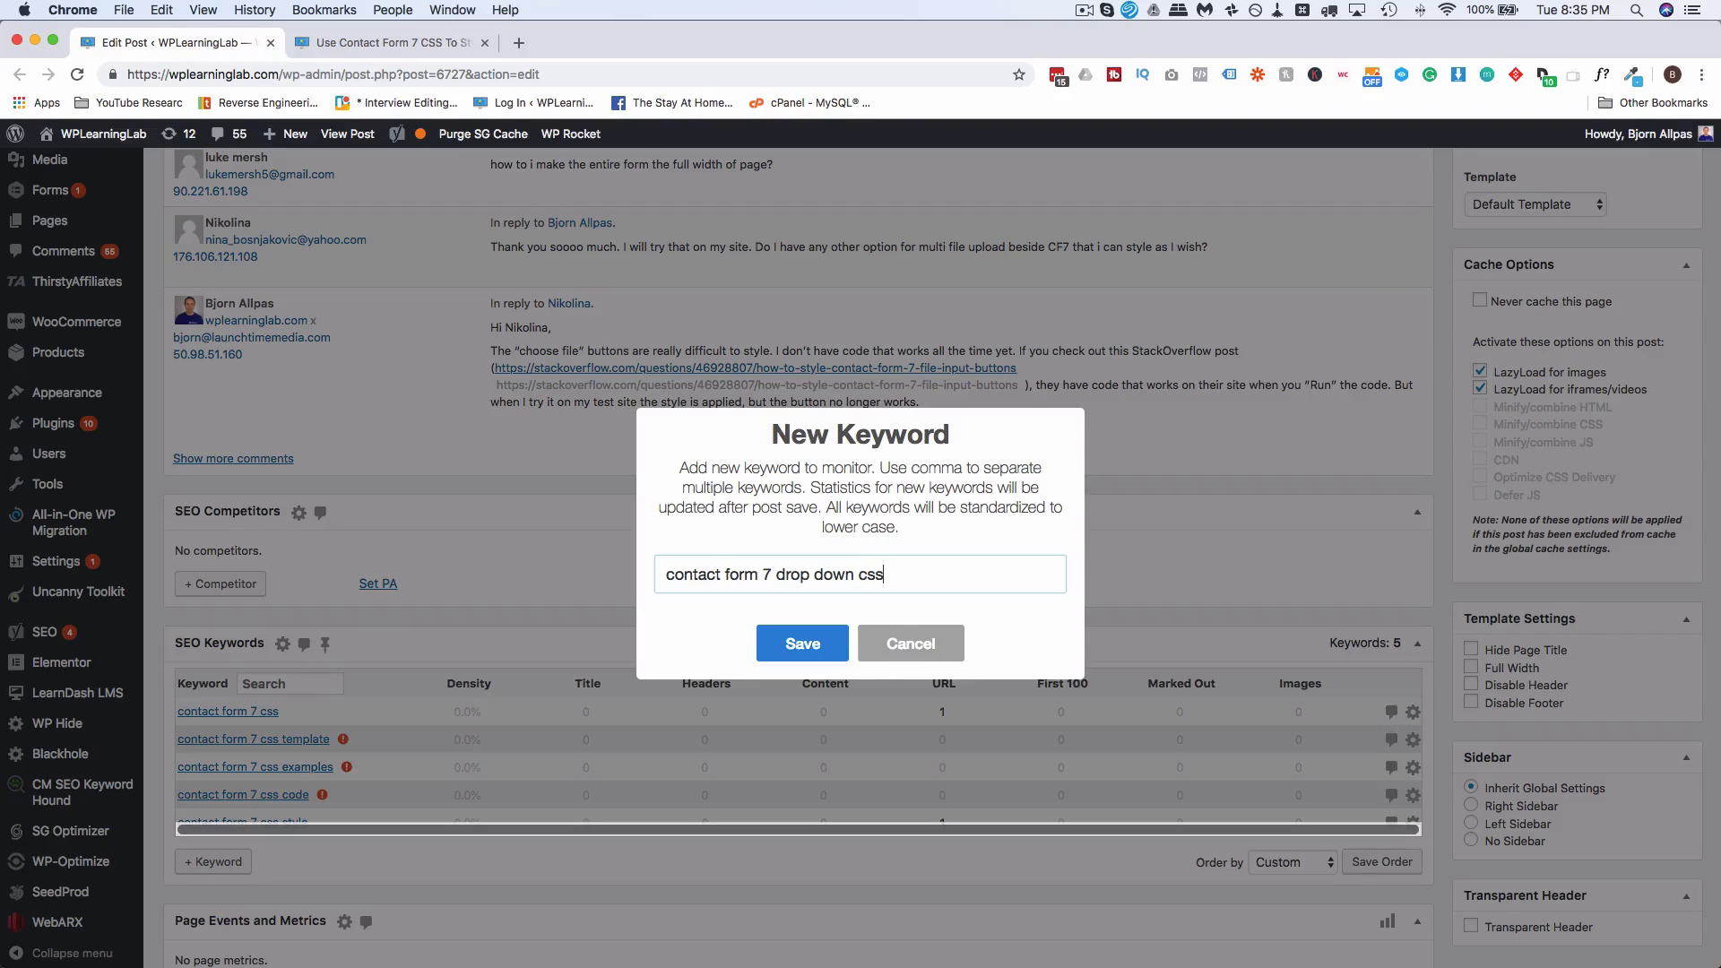
{"action": "left_click", "coordinate": [802, 644]}
{"action": "scroll", "coordinate": [322, 799], "scroll_direction": "down", "scroll_amount": 1}
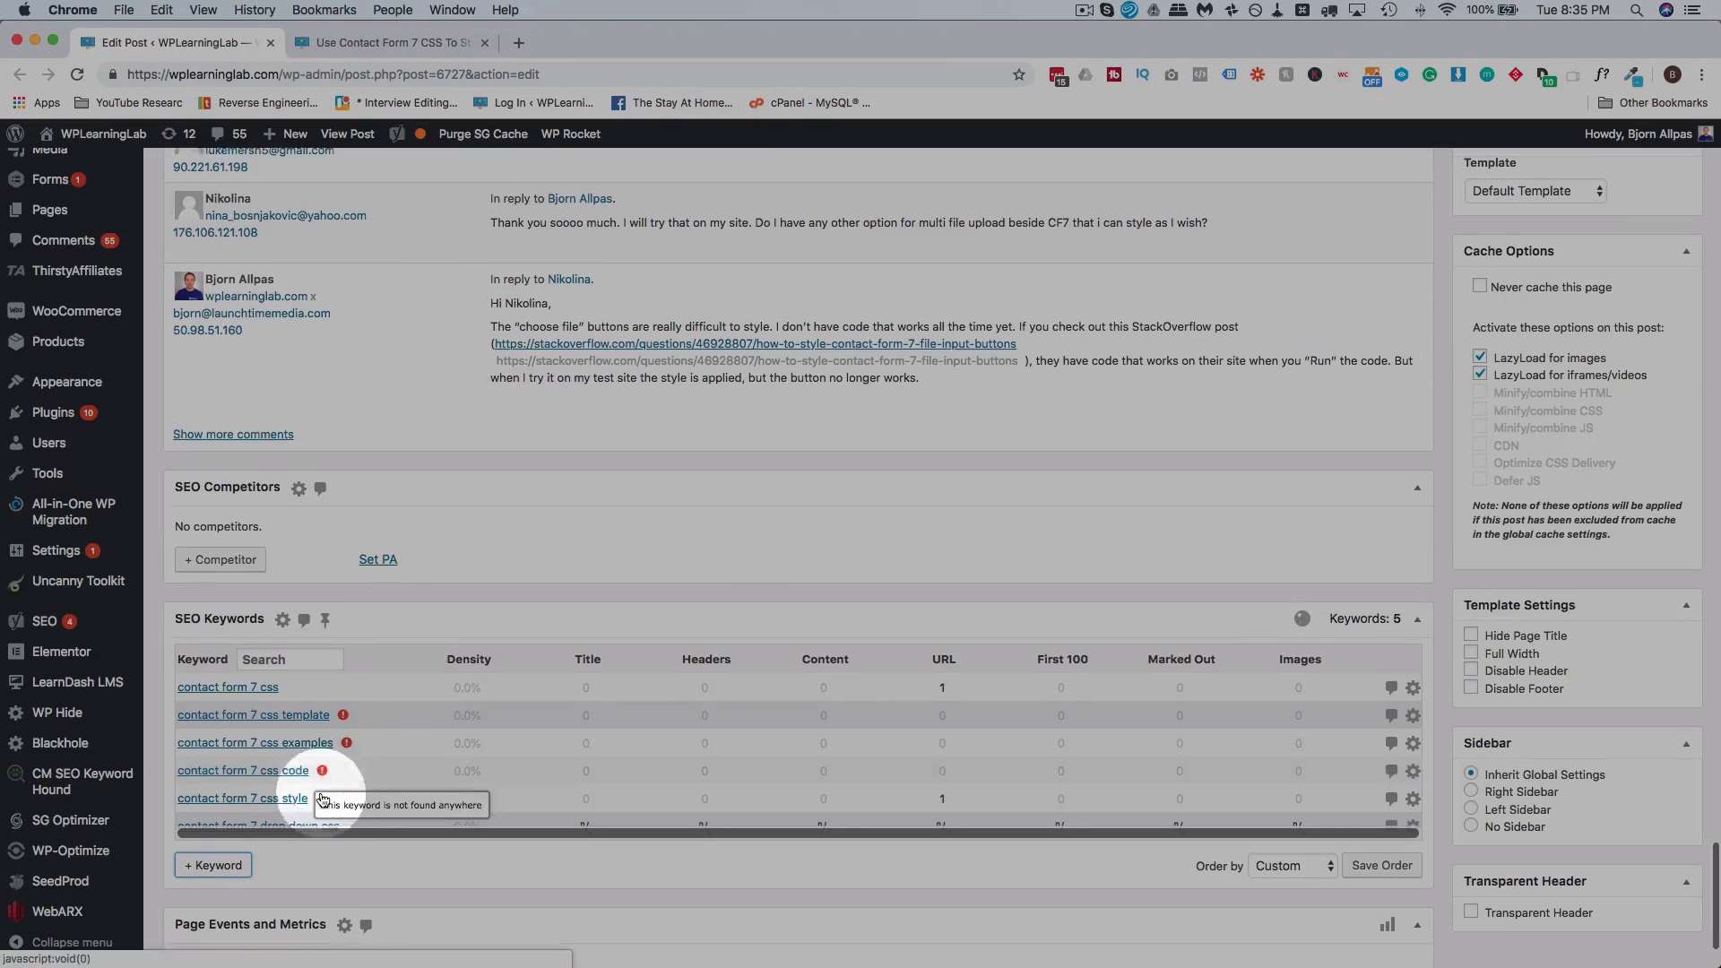
{"action": "scroll", "coordinate": [323, 799], "scroll_direction": "down", "scroll_amount": 3}
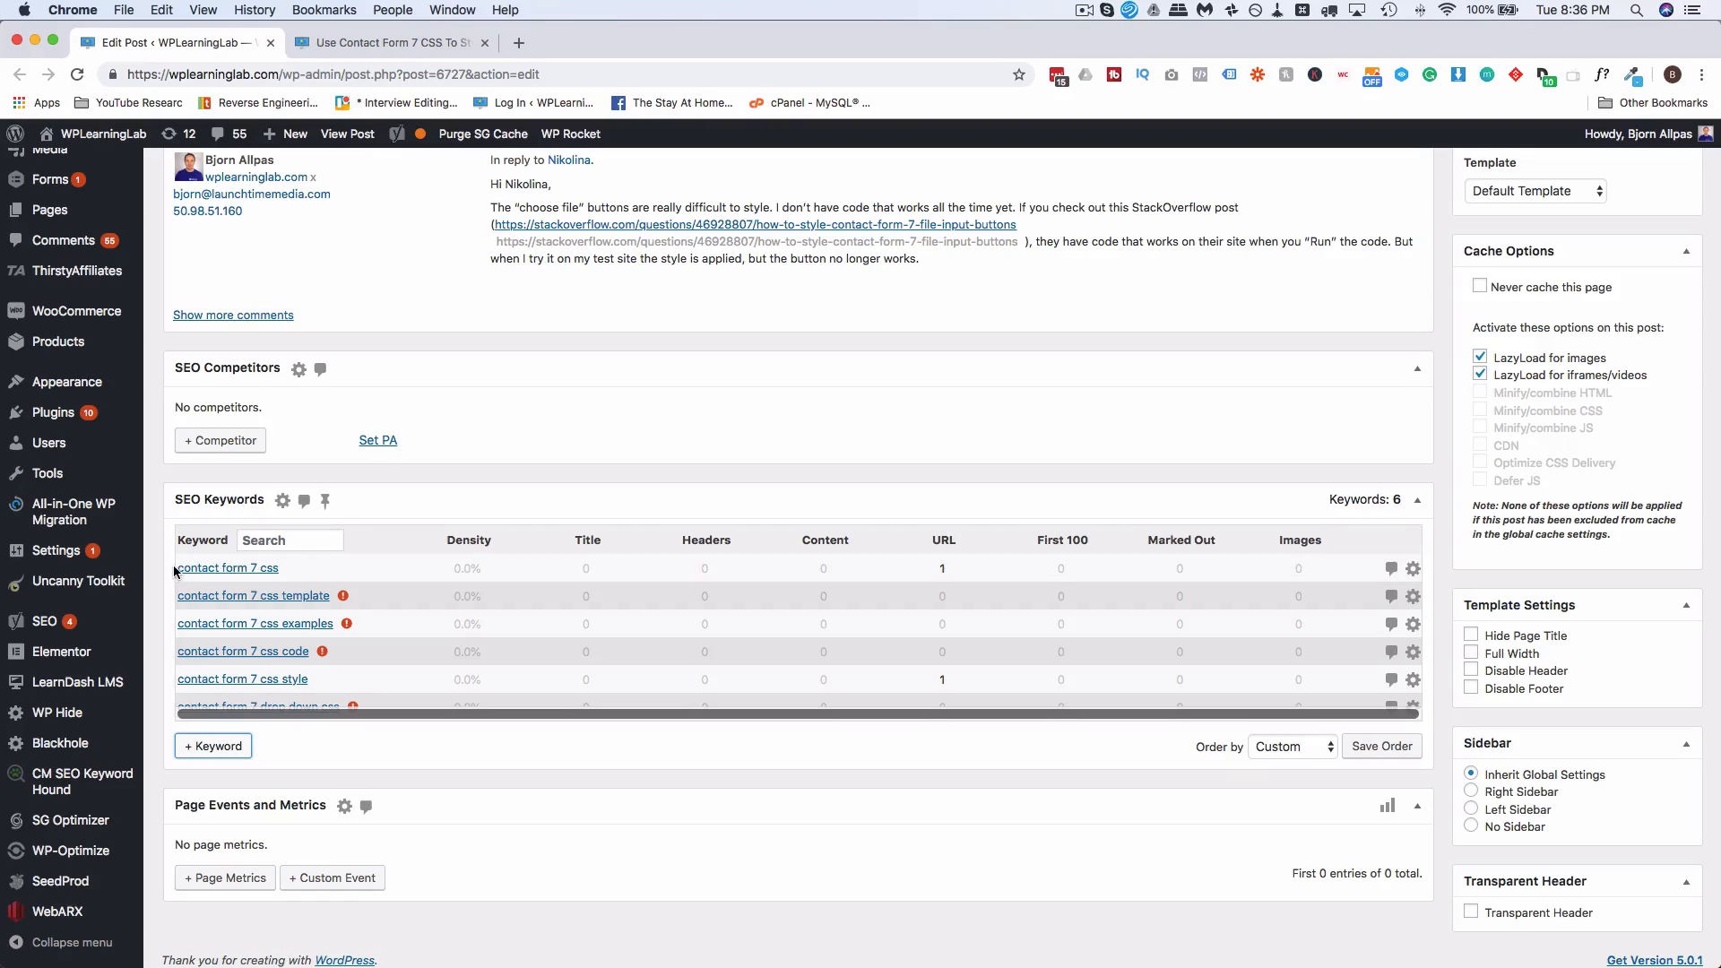
Step: Merge the keyword "contact form 7 css template" into "contact form 7 css" and check its alternate keywords
{"action": "left_click_drag", "start_coordinate": [173, 570], "coordinate": [281, 599]}
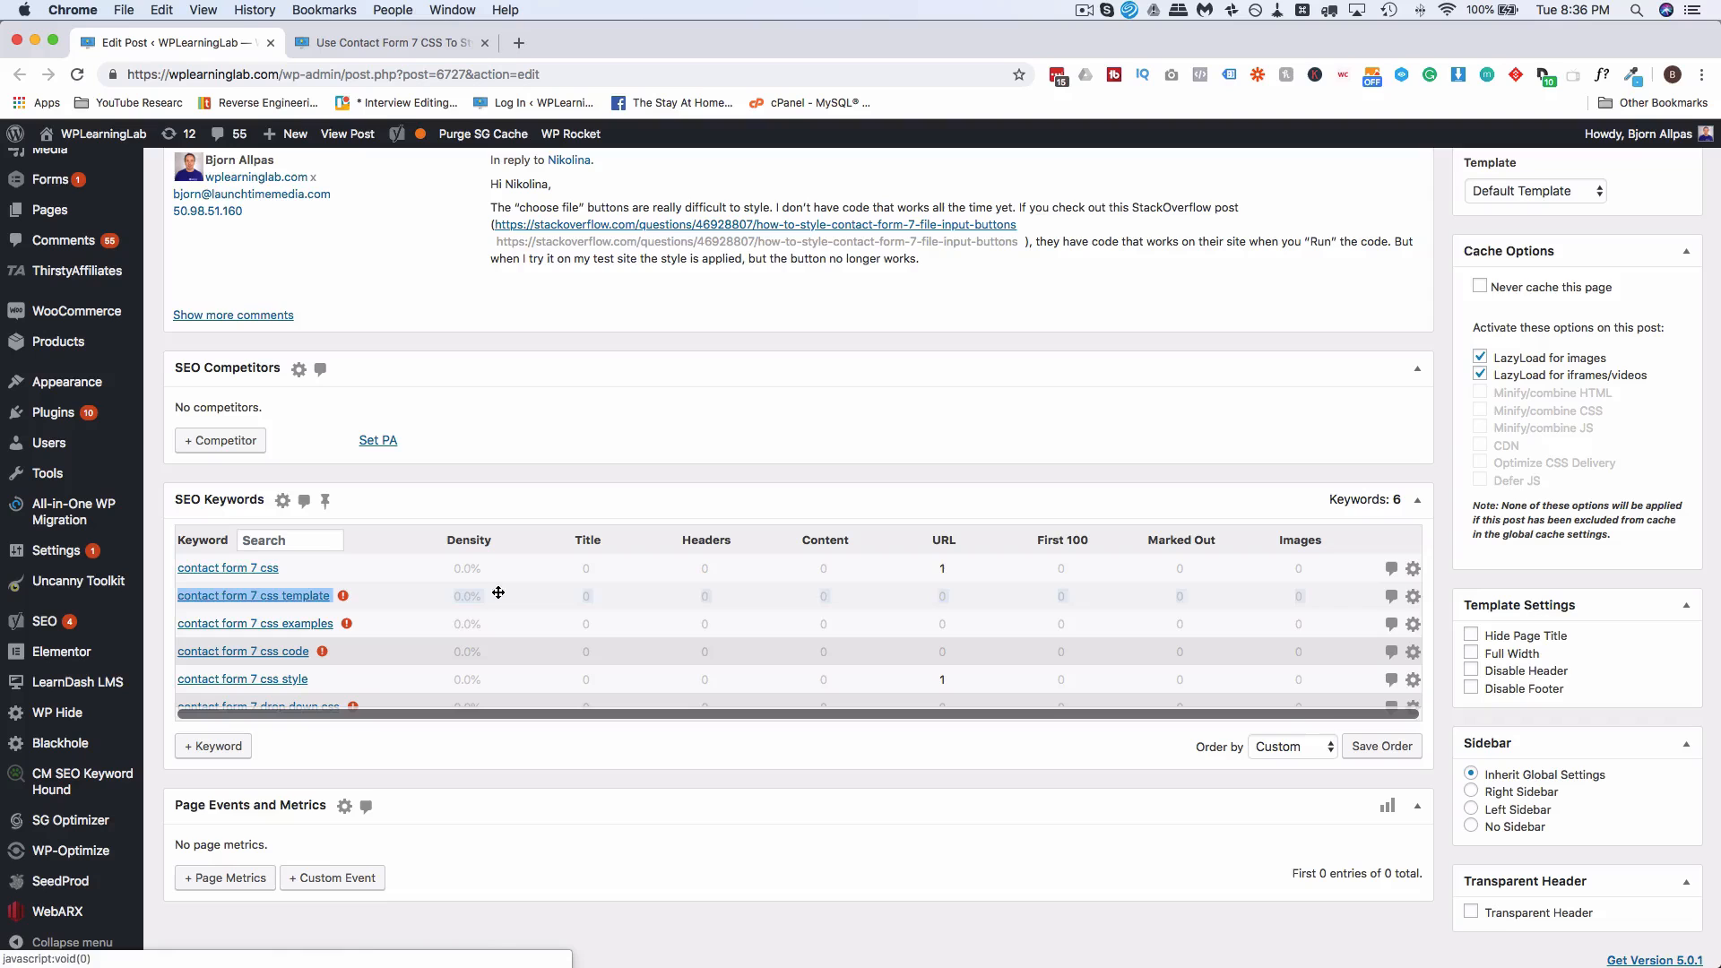
{"action": "left_click", "coordinate": [1414, 597]}
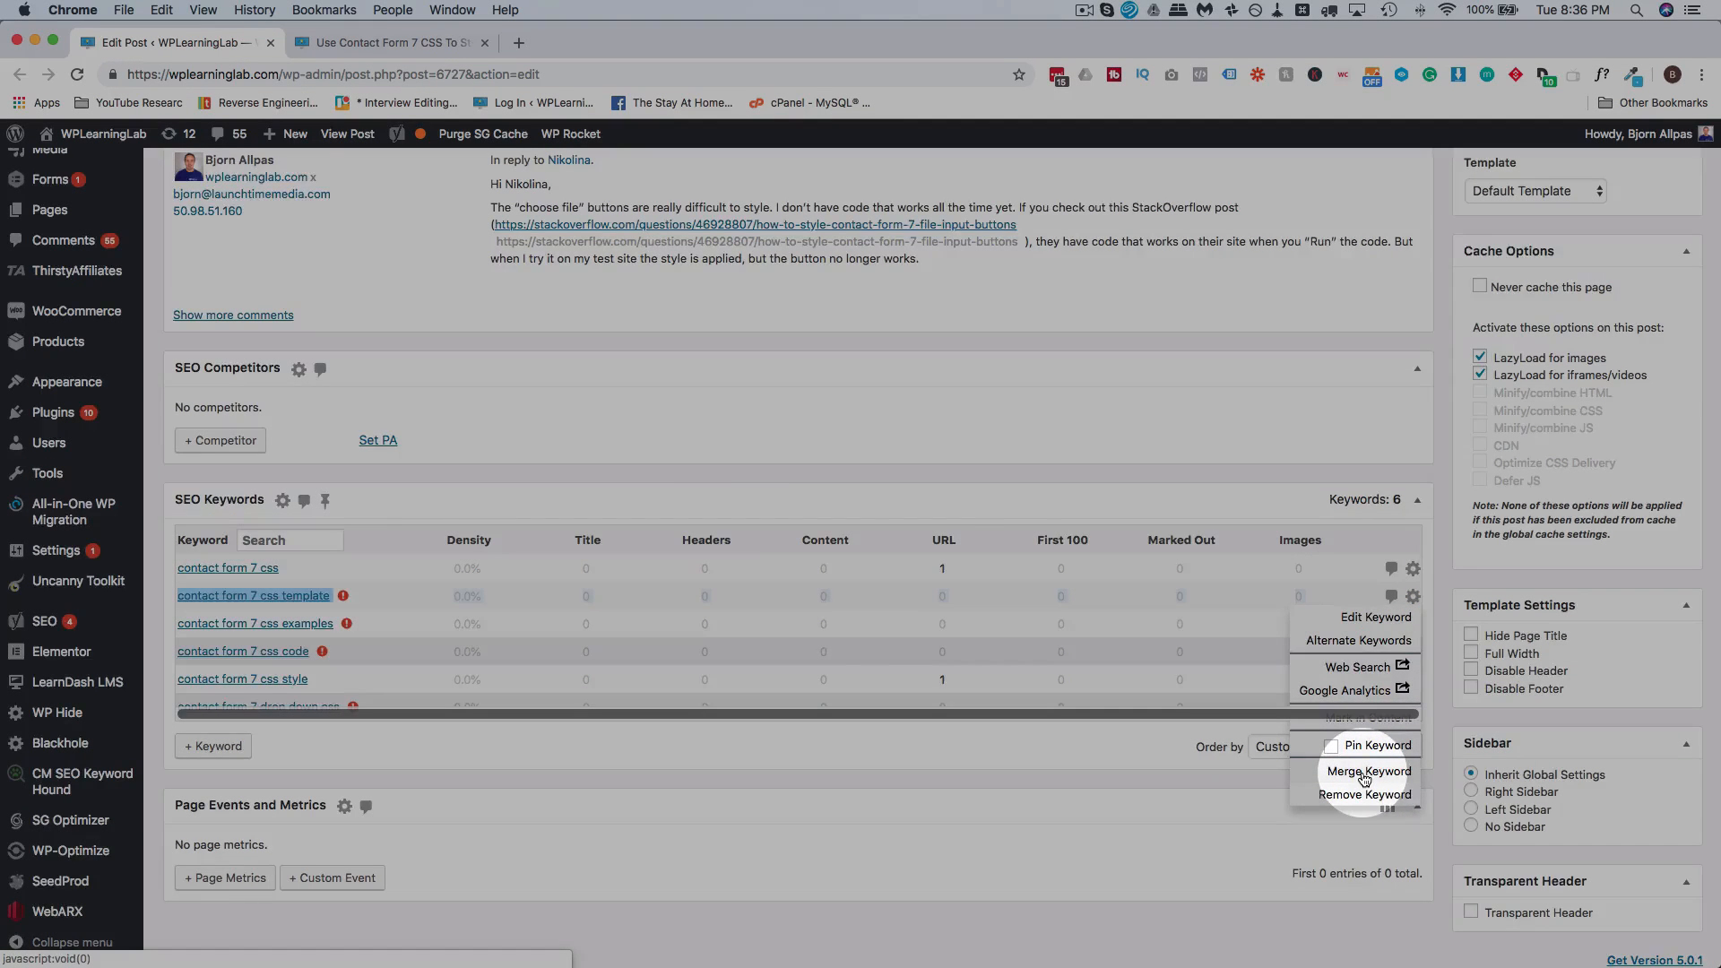
{"action": "left_click", "coordinate": [1363, 774]}
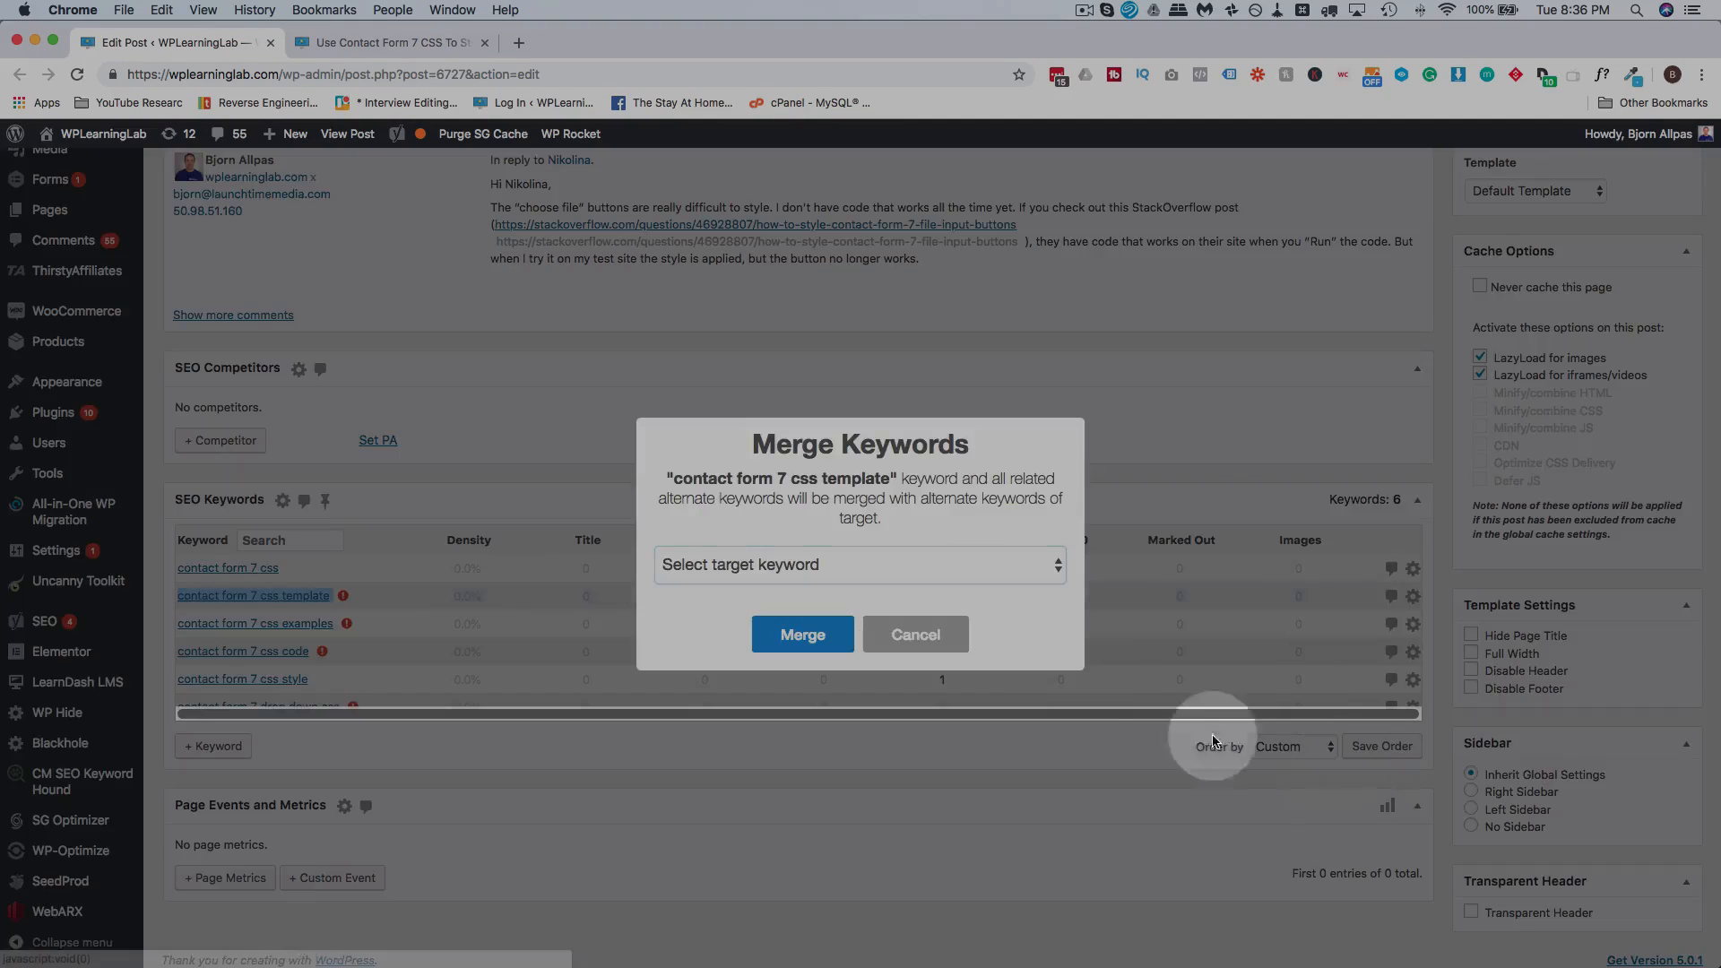
{"action": "left_click", "coordinate": [837, 566]}
{"action": "left_click", "coordinate": [761, 591]}
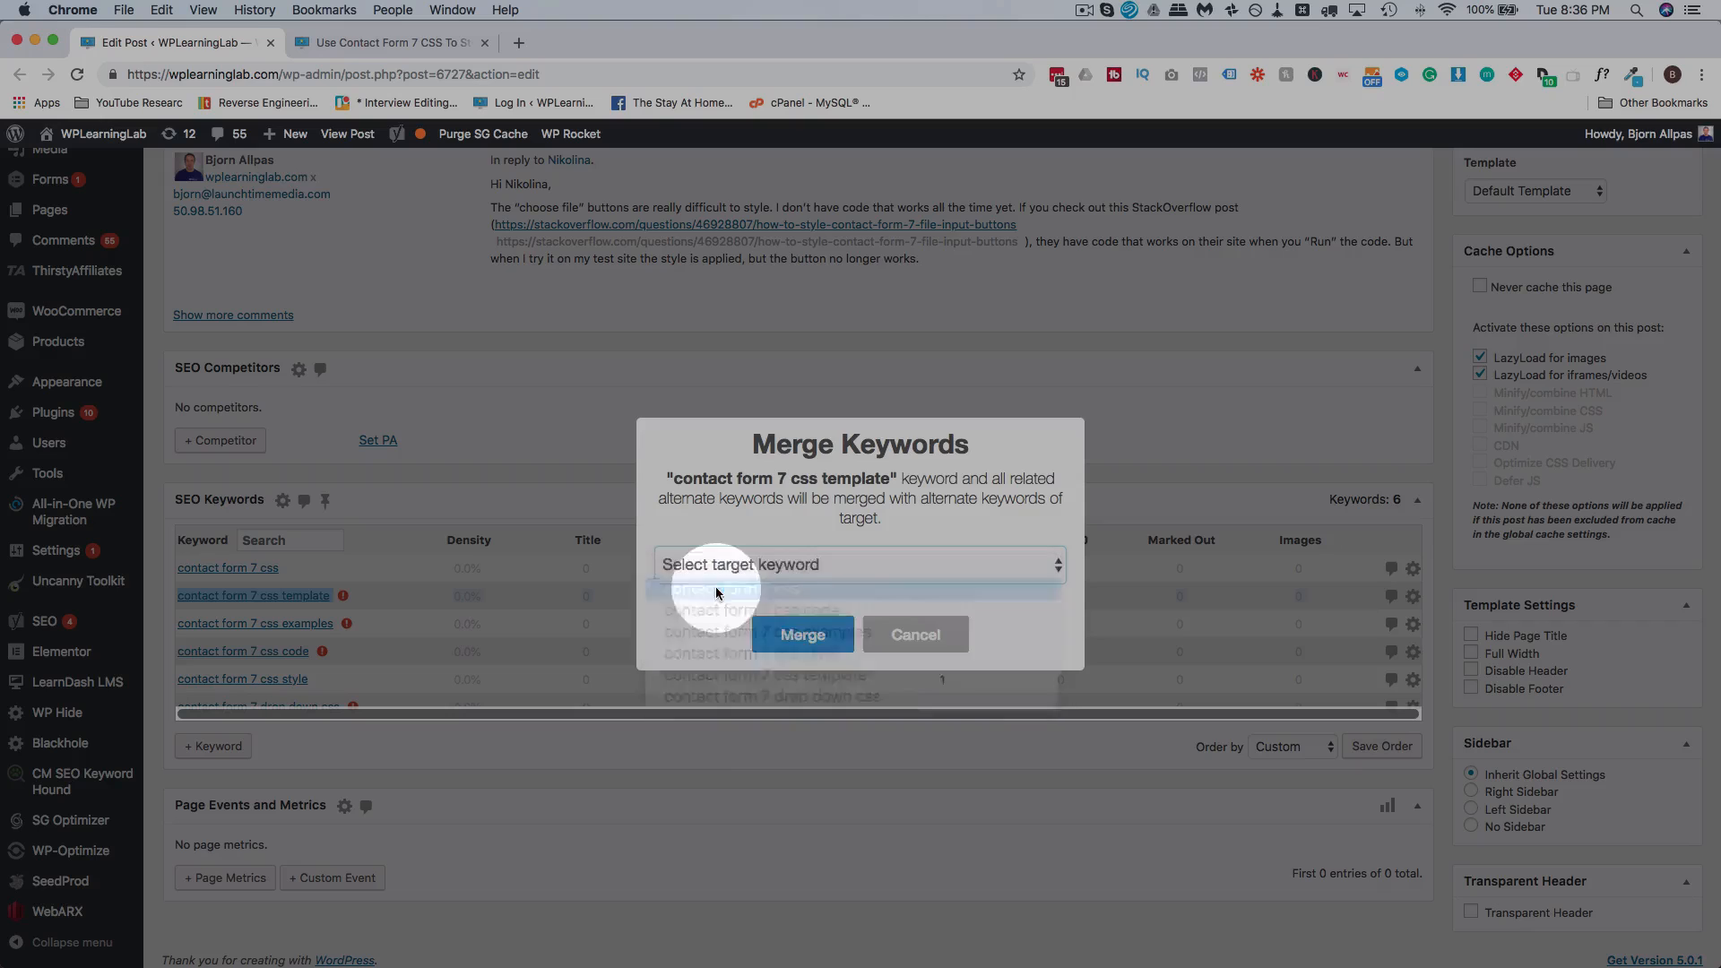
{"action": "left_click", "coordinate": [793, 638]}
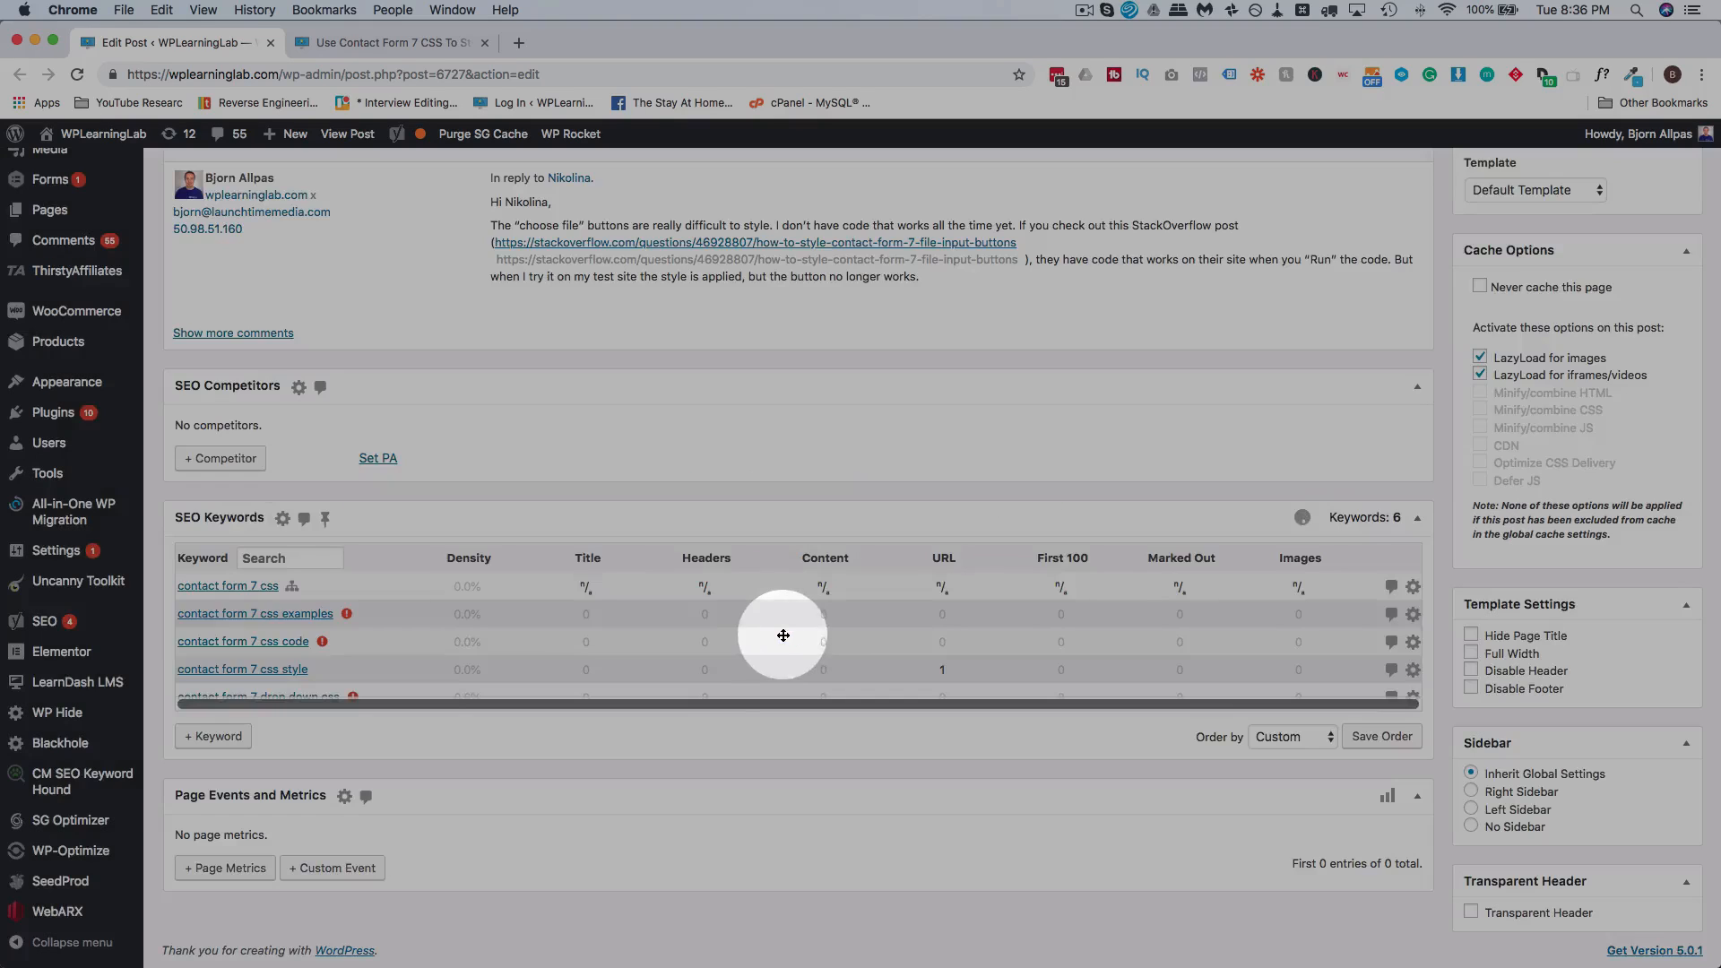
{"action": "mouse_move", "coordinate": [293, 590]}
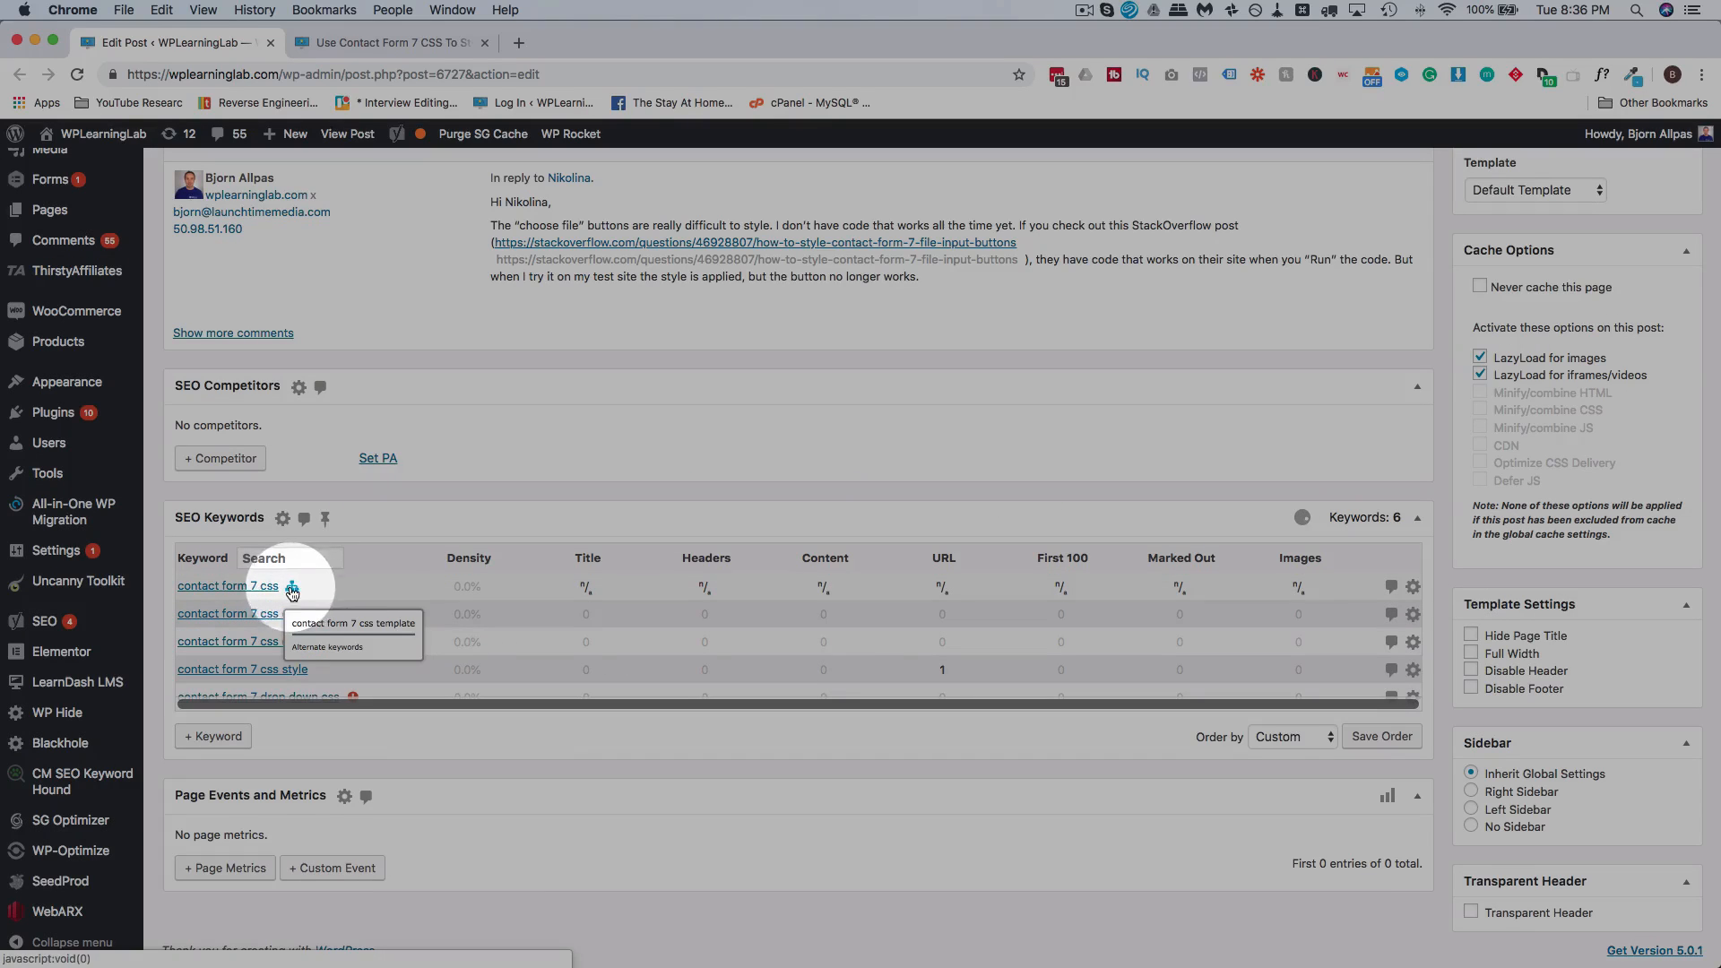
Step: Merge the "contact form 7 css" examples, code and style keywords into the main keyword "contact form 7 css"
{"action": "left_click", "coordinate": [1412, 614]}
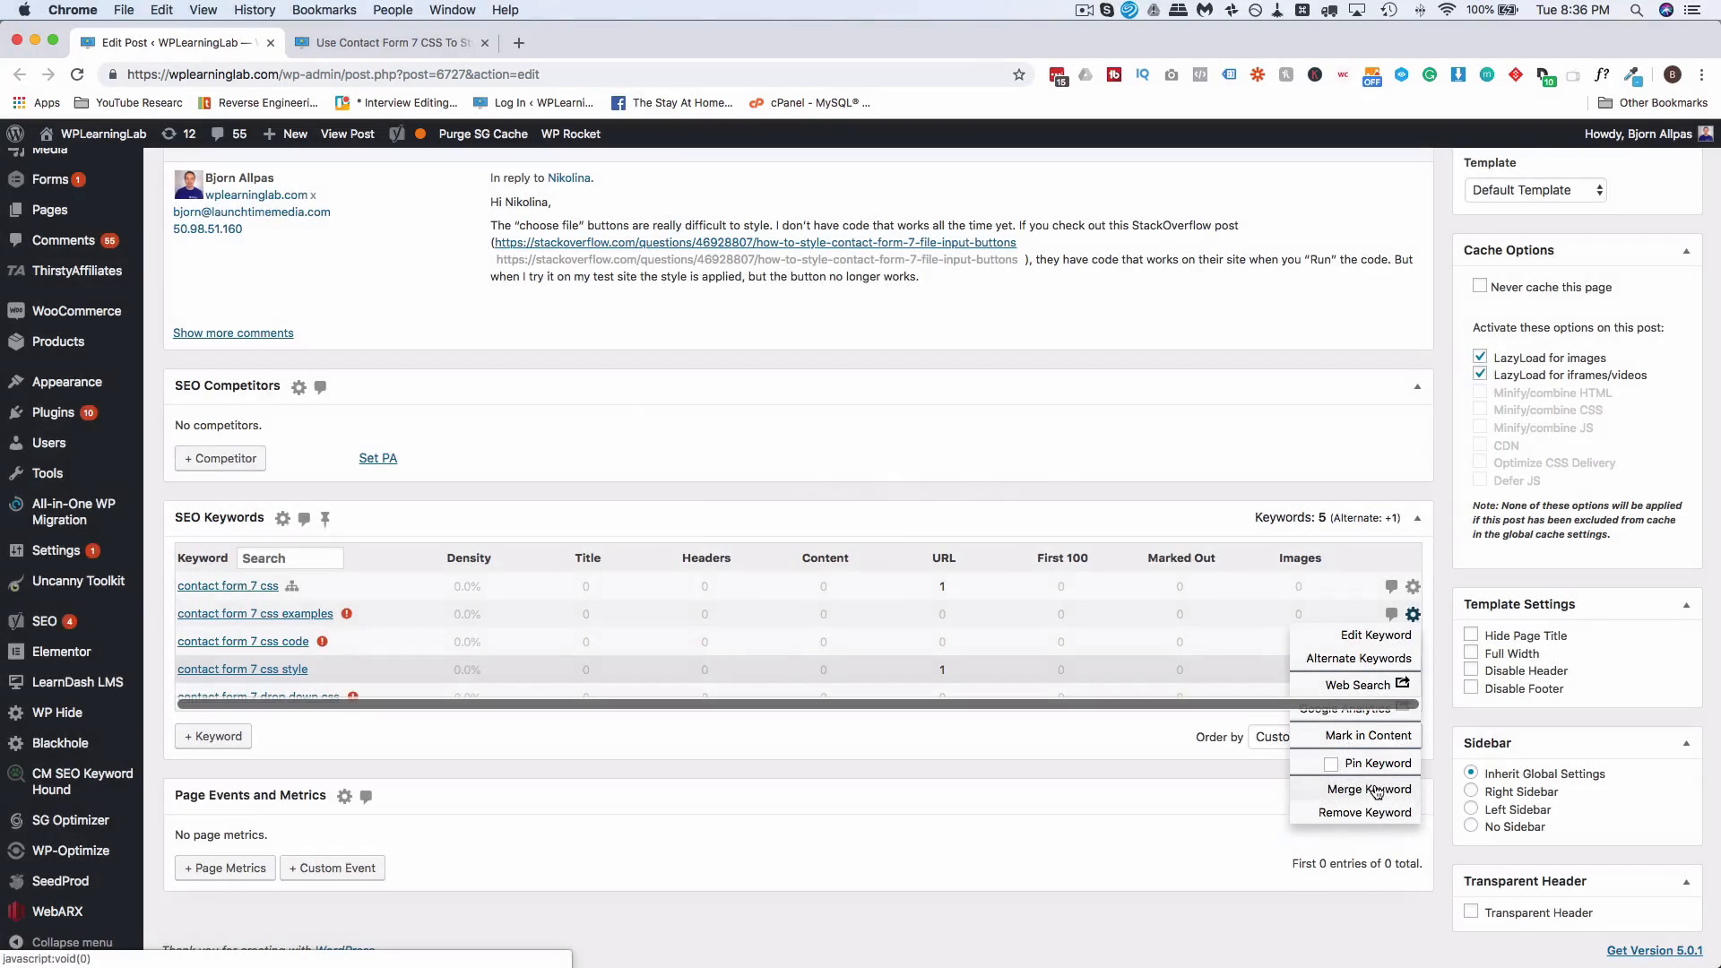
{"action": "left_click", "coordinate": [1368, 787]}
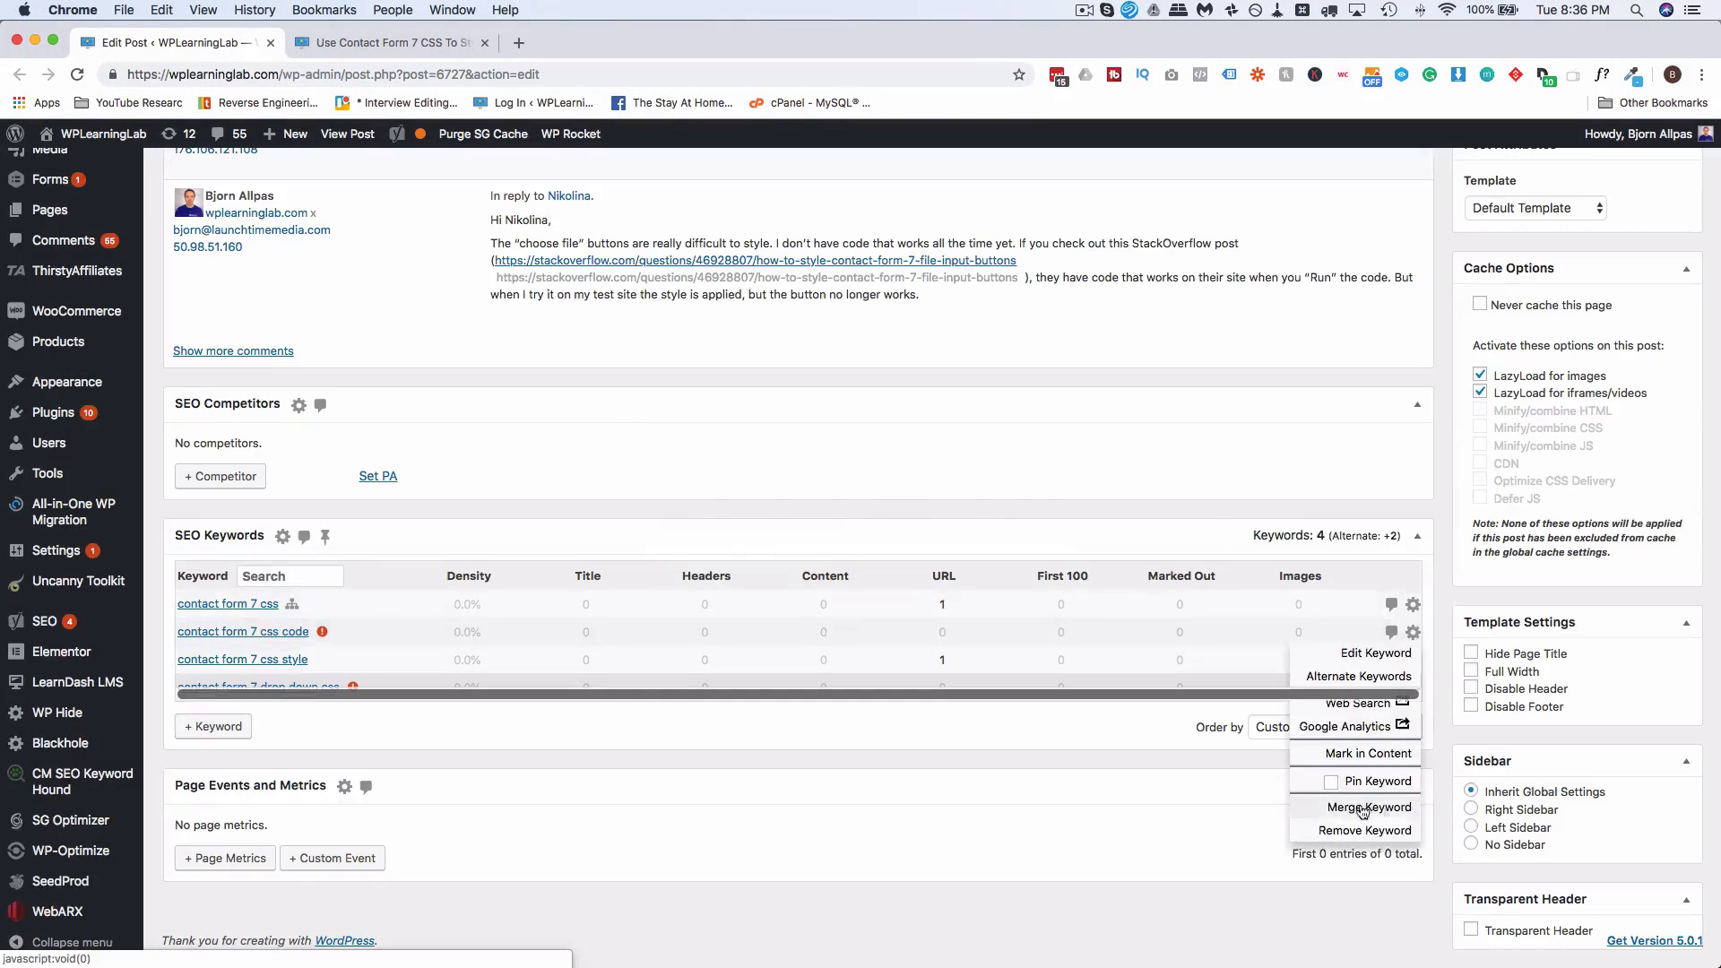
{"action": "left_click", "coordinate": [1363, 808]}
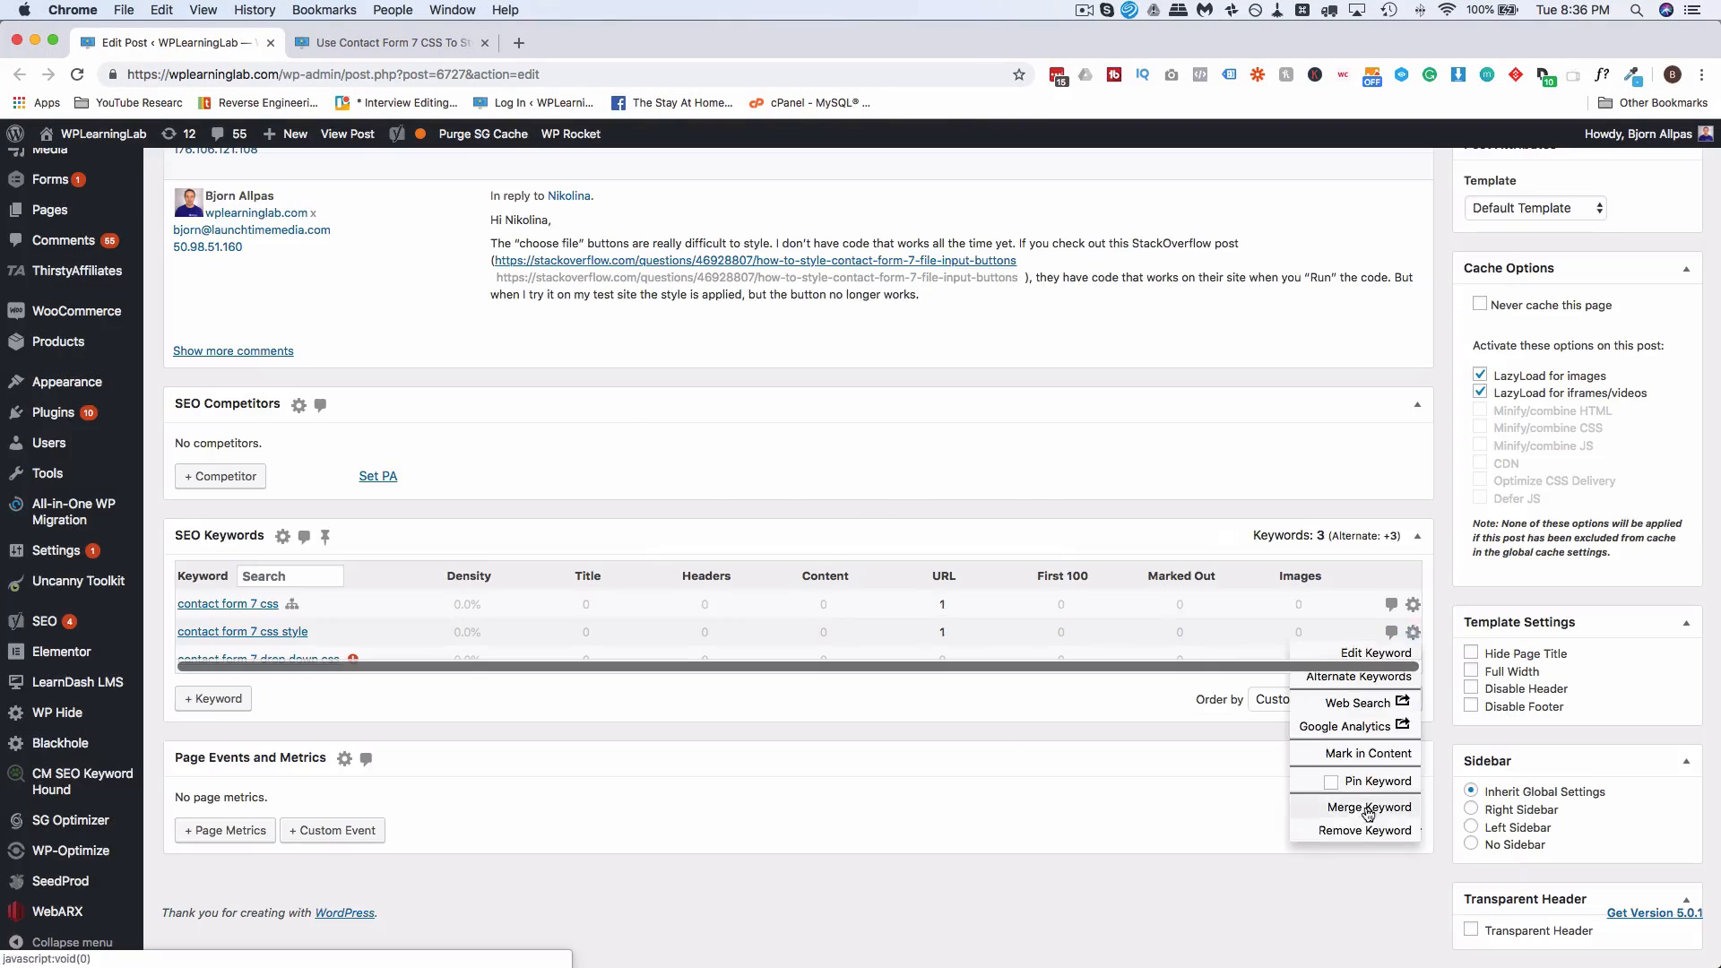
{"action": "left_click", "coordinate": [1363, 807]}
{"action": "left_click", "coordinate": [798, 630]}
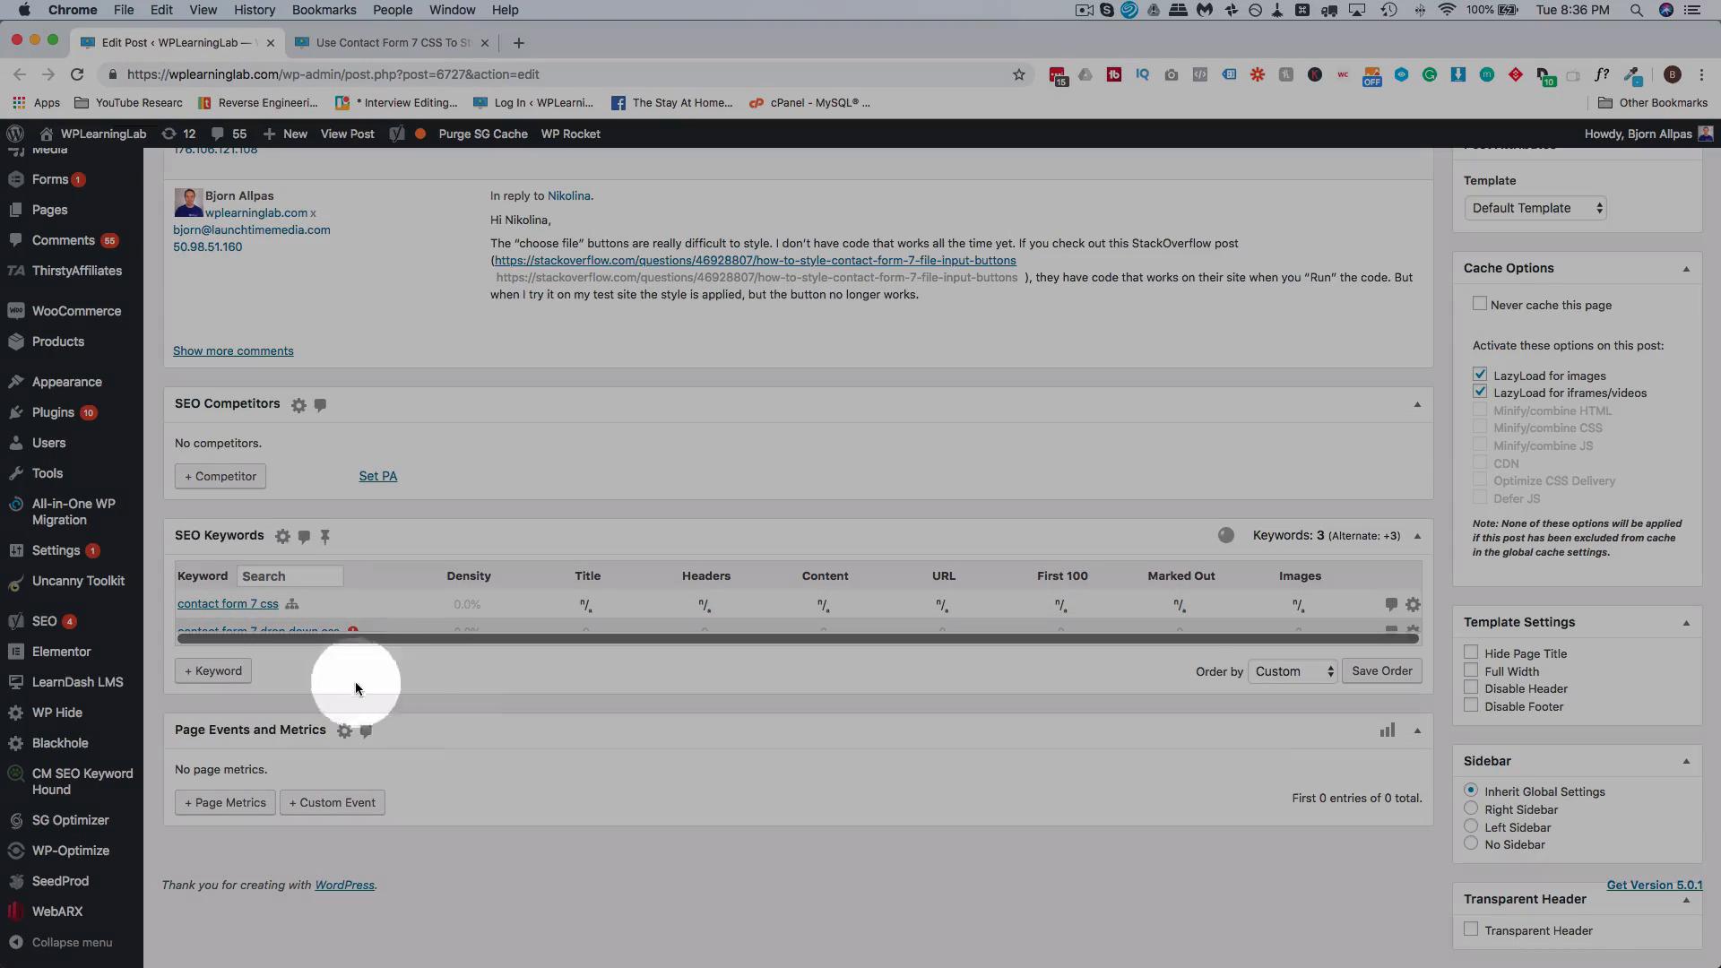
{"action": "left_click", "coordinate": [292, 609]}
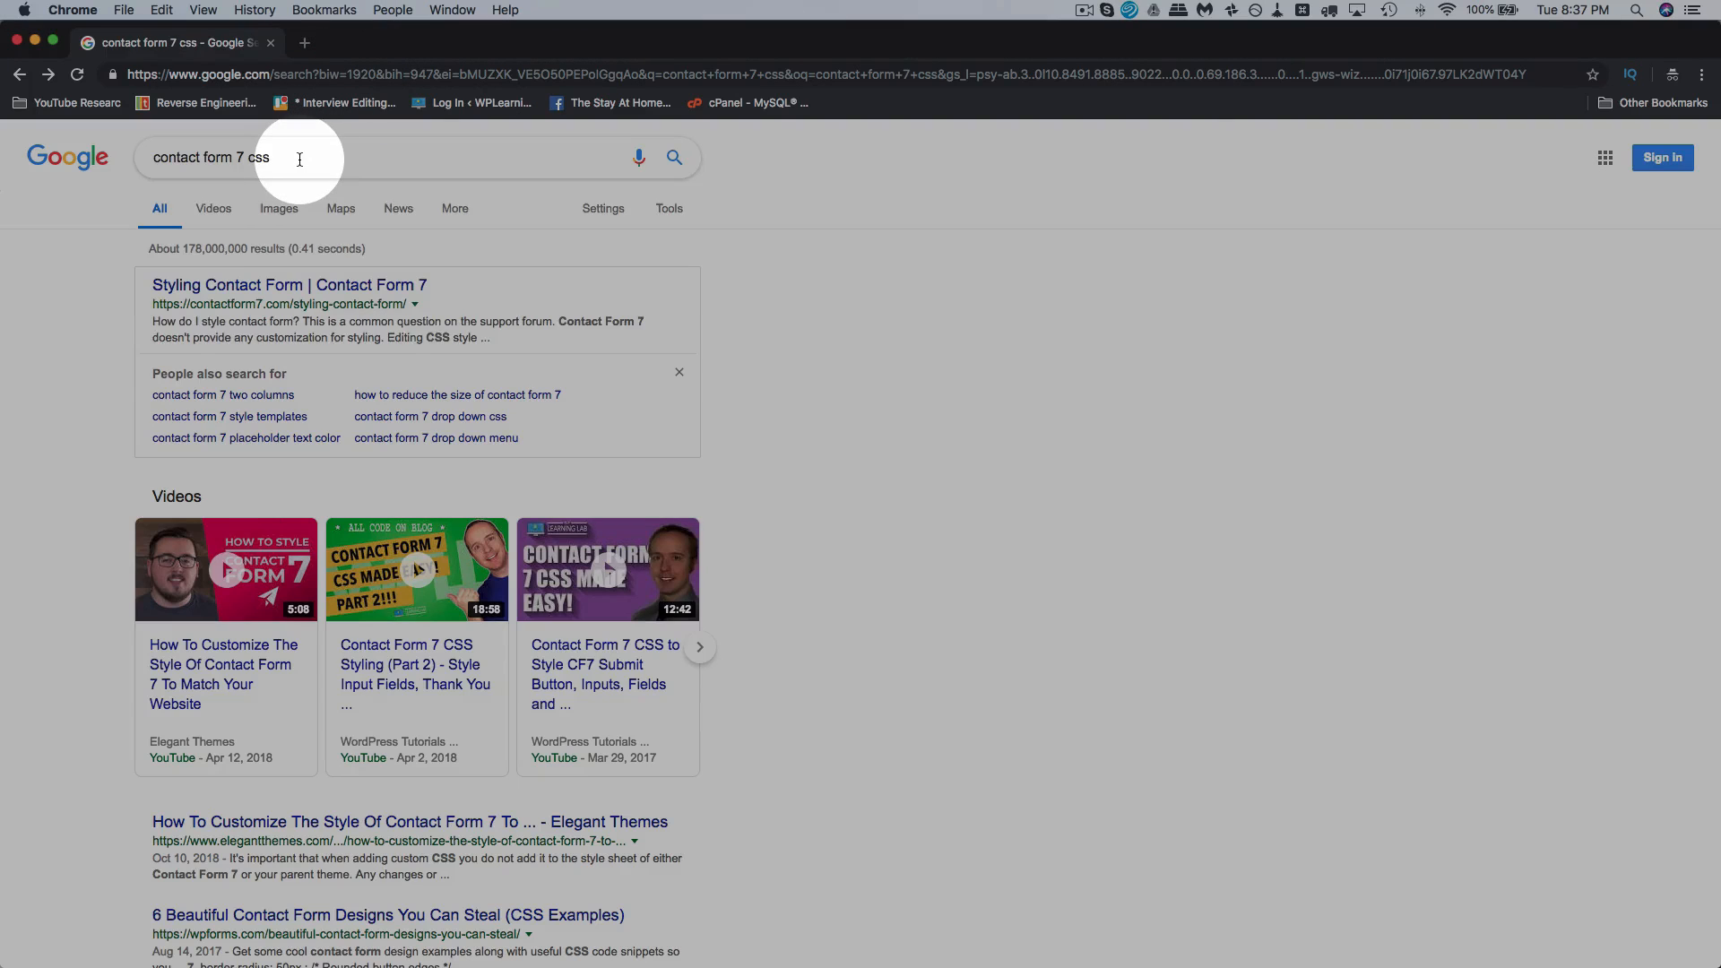
Step: Change the Google search query to "contact form 7 style" to look for further keywords
{"action": "left_click", "coordinate": [299, 159]}
{"action": "key", "text": "BackSpace"}
{"action": "key", "text": "BackSpace"}
{"action": "key", "text": "BackSpace"}
{"action": "type", "text": "style"}
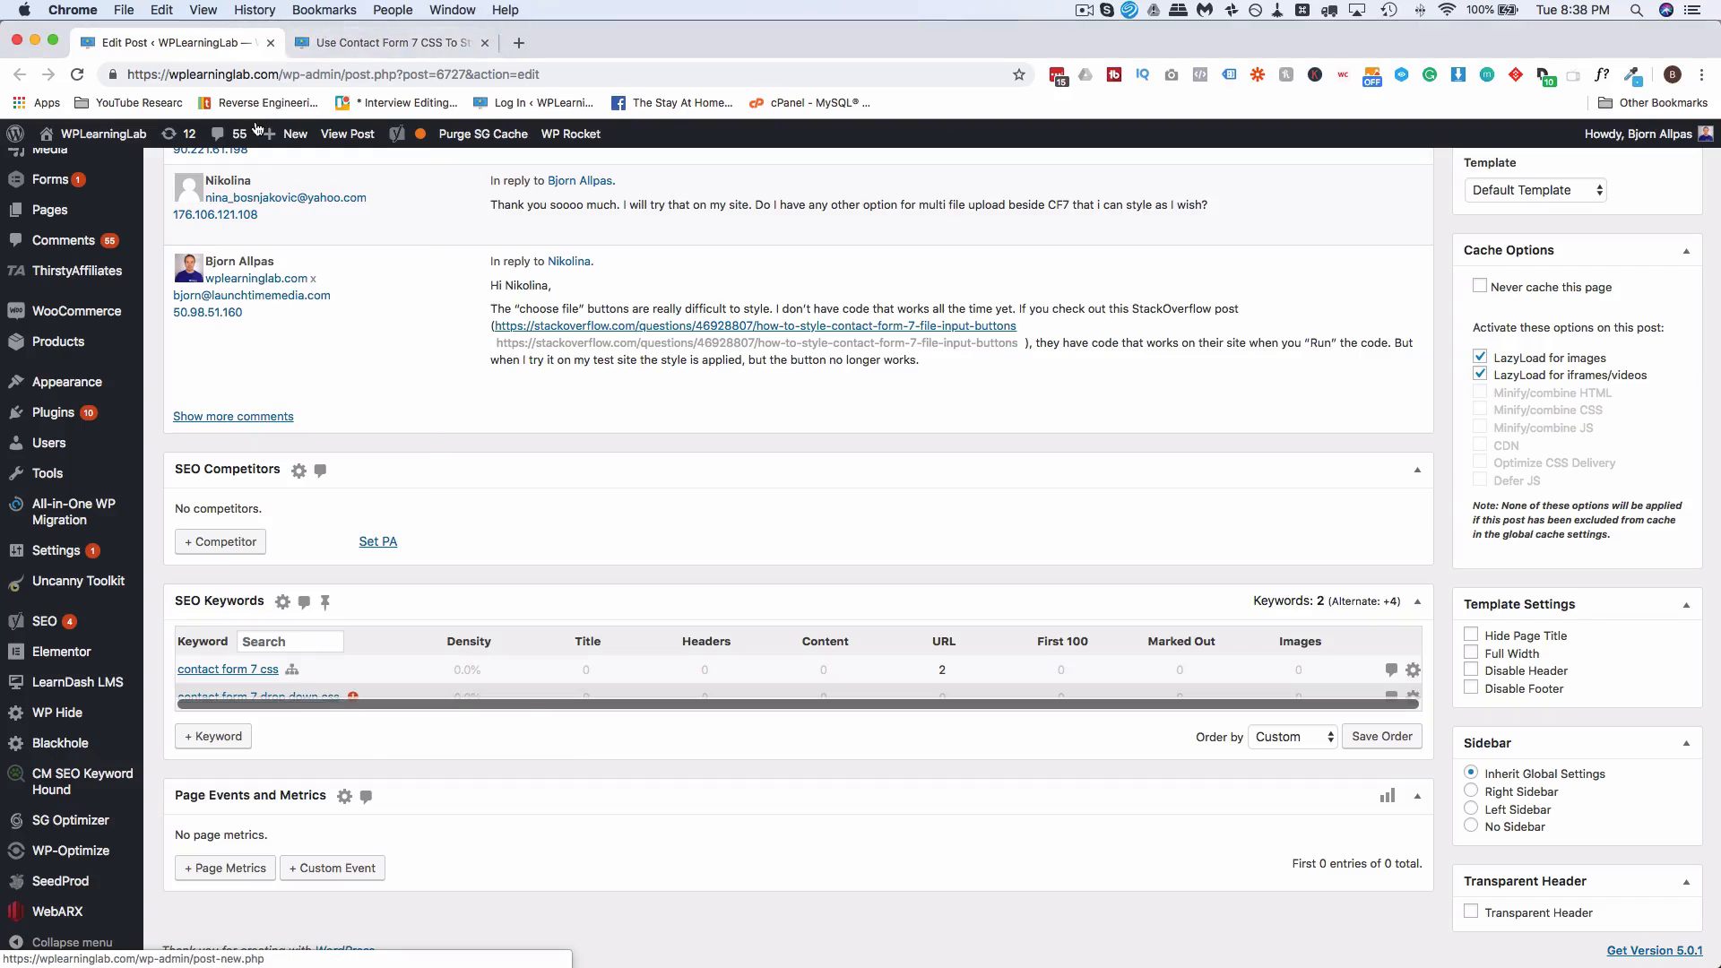
Step: Review the alternate keywords of the monitored keywords and expand those under "contact form 7 css"
{"action": "mouse_move", "coordinate": [258, 688]}
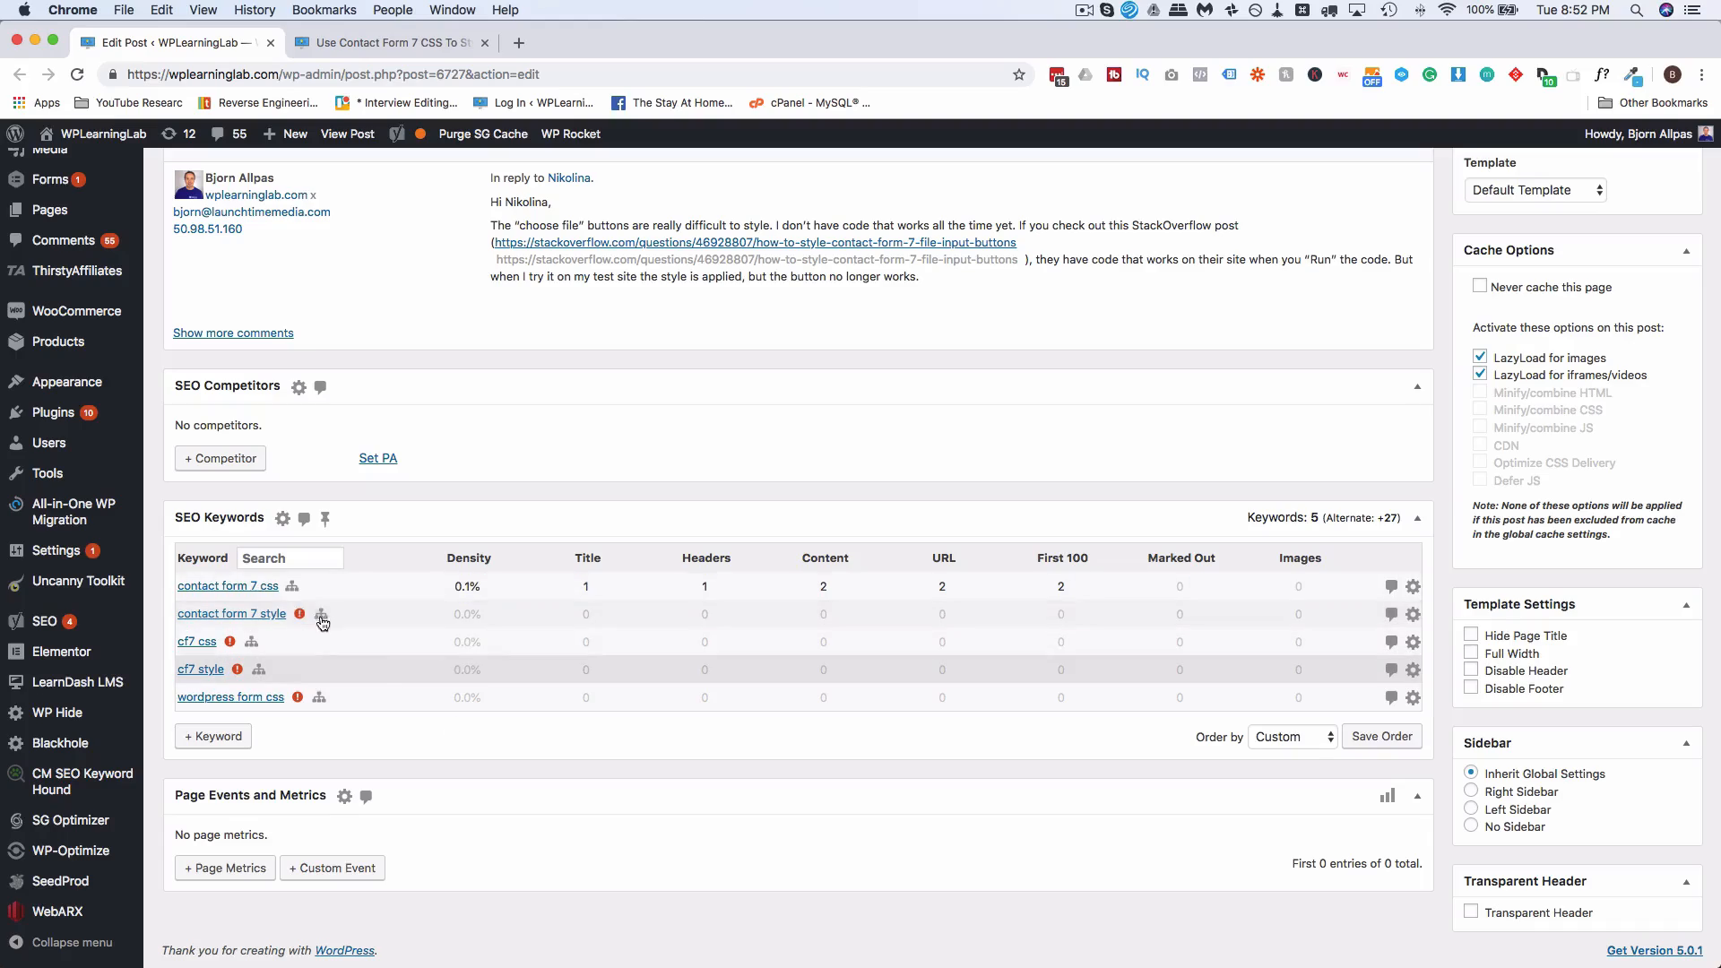
{"action": "mouse_move", "coordinate": [320, 619]}
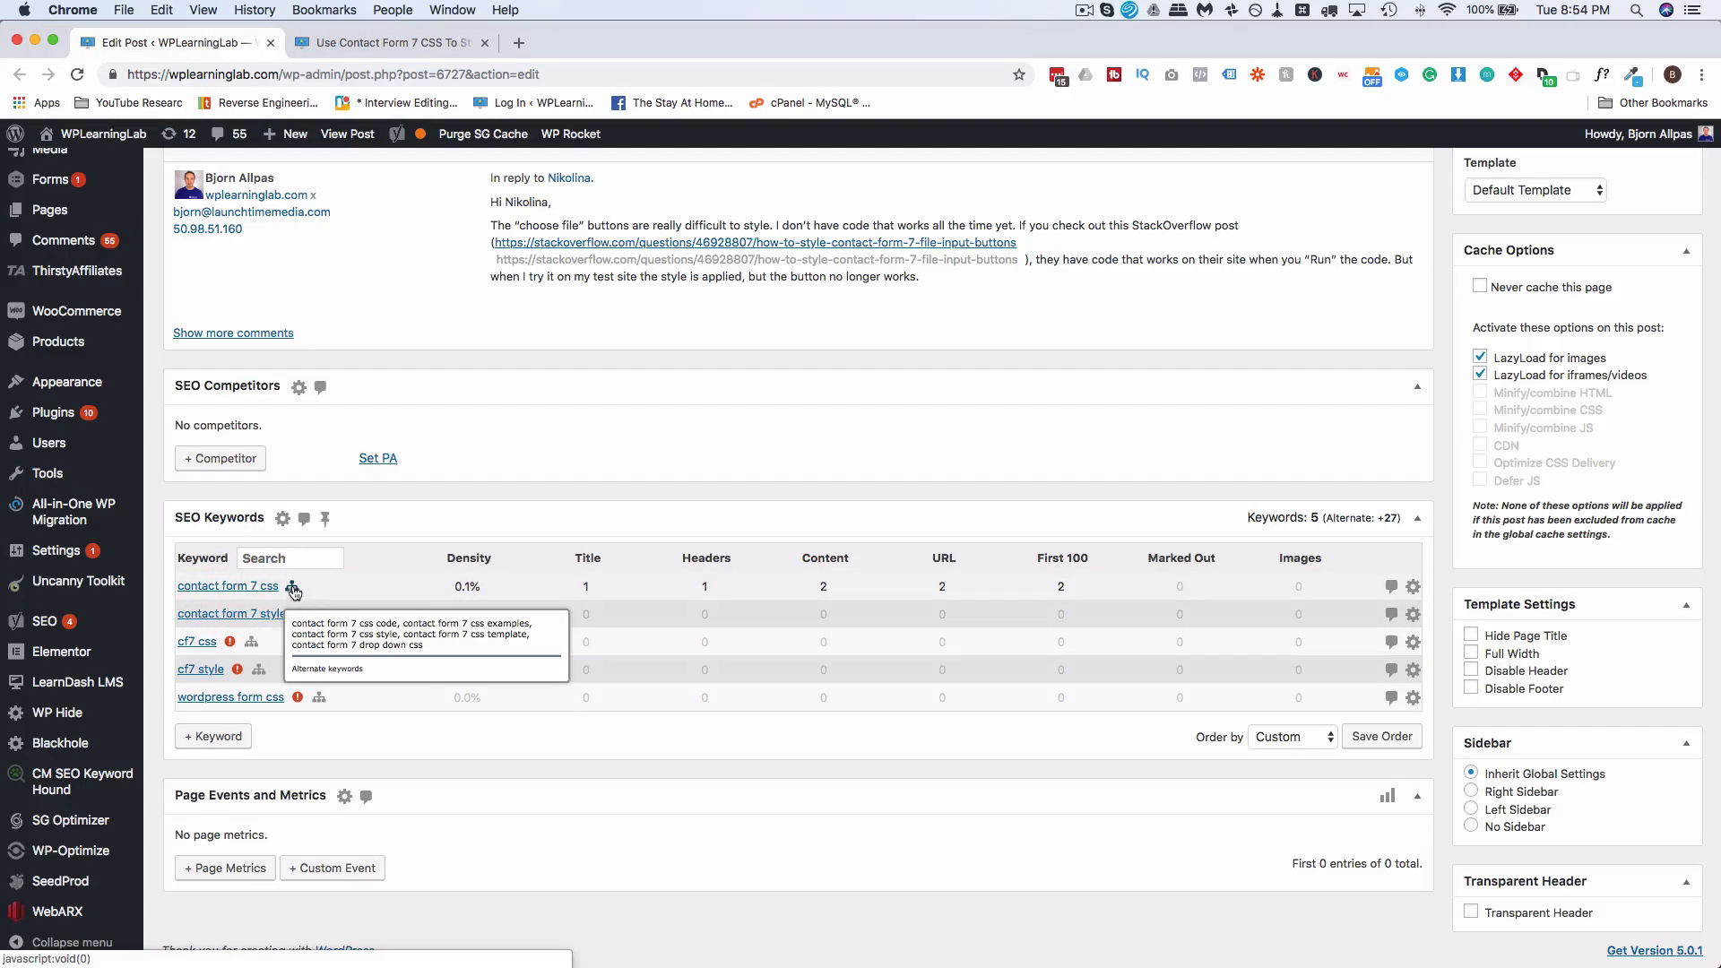
{"action": "left_click", "coordinate": [292, 585]}
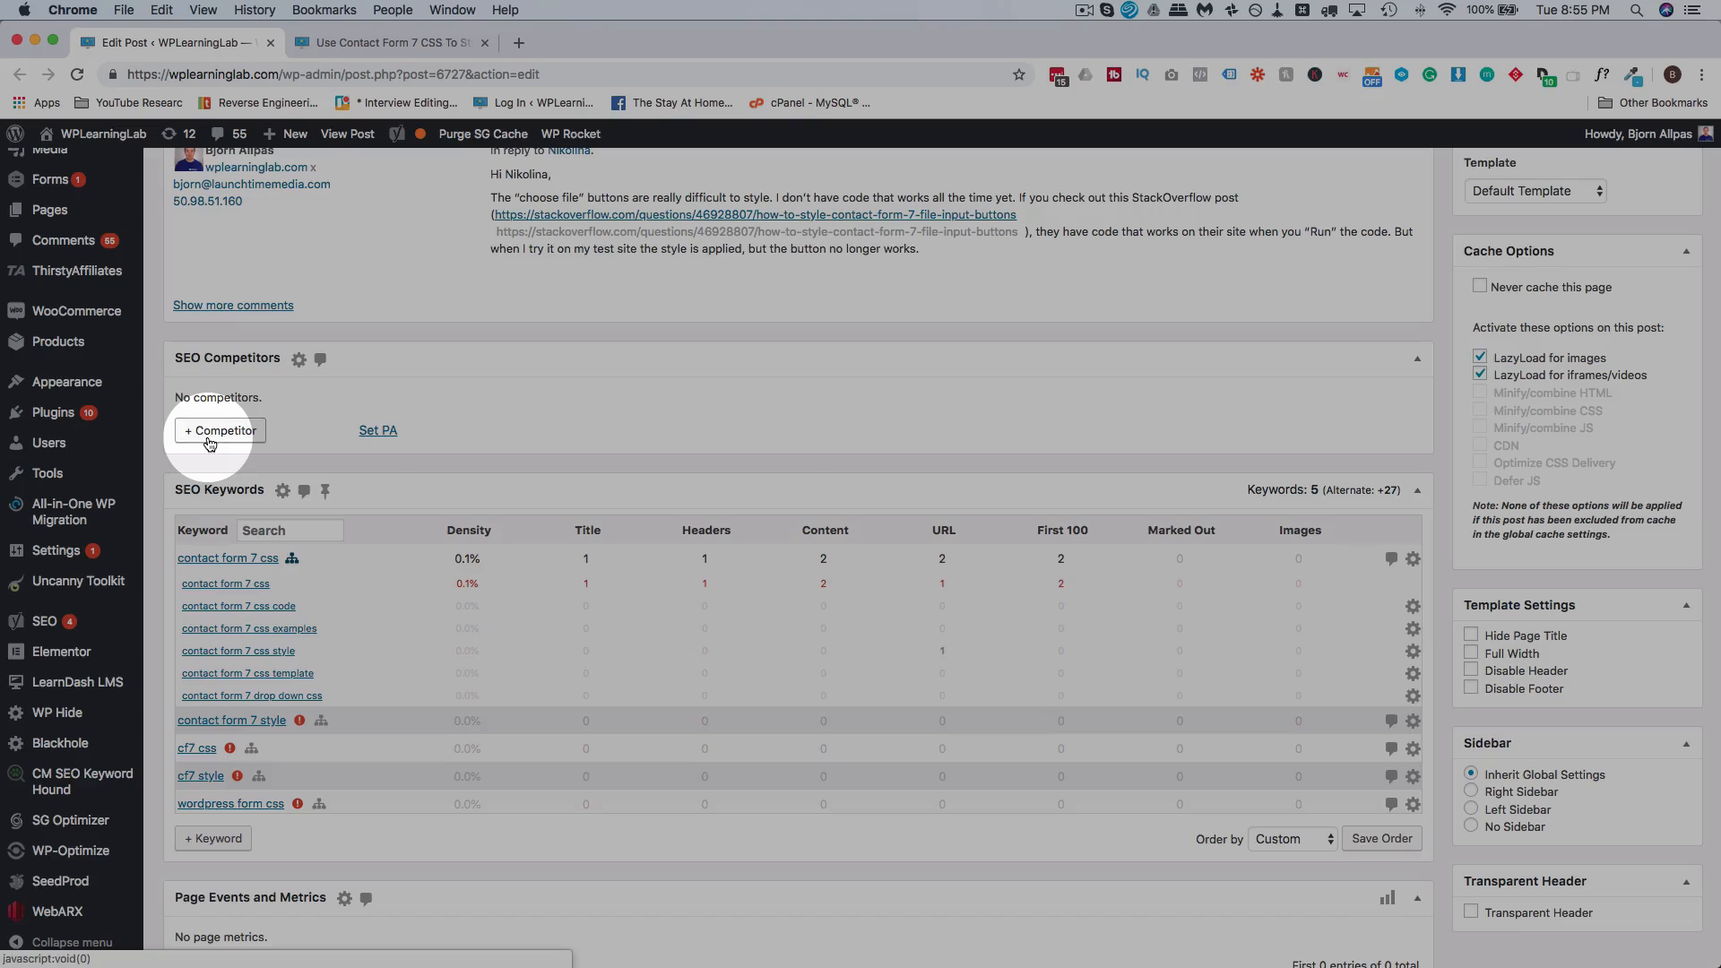
Step: Update the post to refresh its keyword statistics, and return to the SEO Competitors and SEO Keywords sections
{"action": "scroll", "coordinate": [1434, 511], "scroll_direction": "up", "scroll_amount": 4}
{"action": "scroll", "coordinate": [1435, 512], "scroll_direction": "up", "scroll_amount": 10}
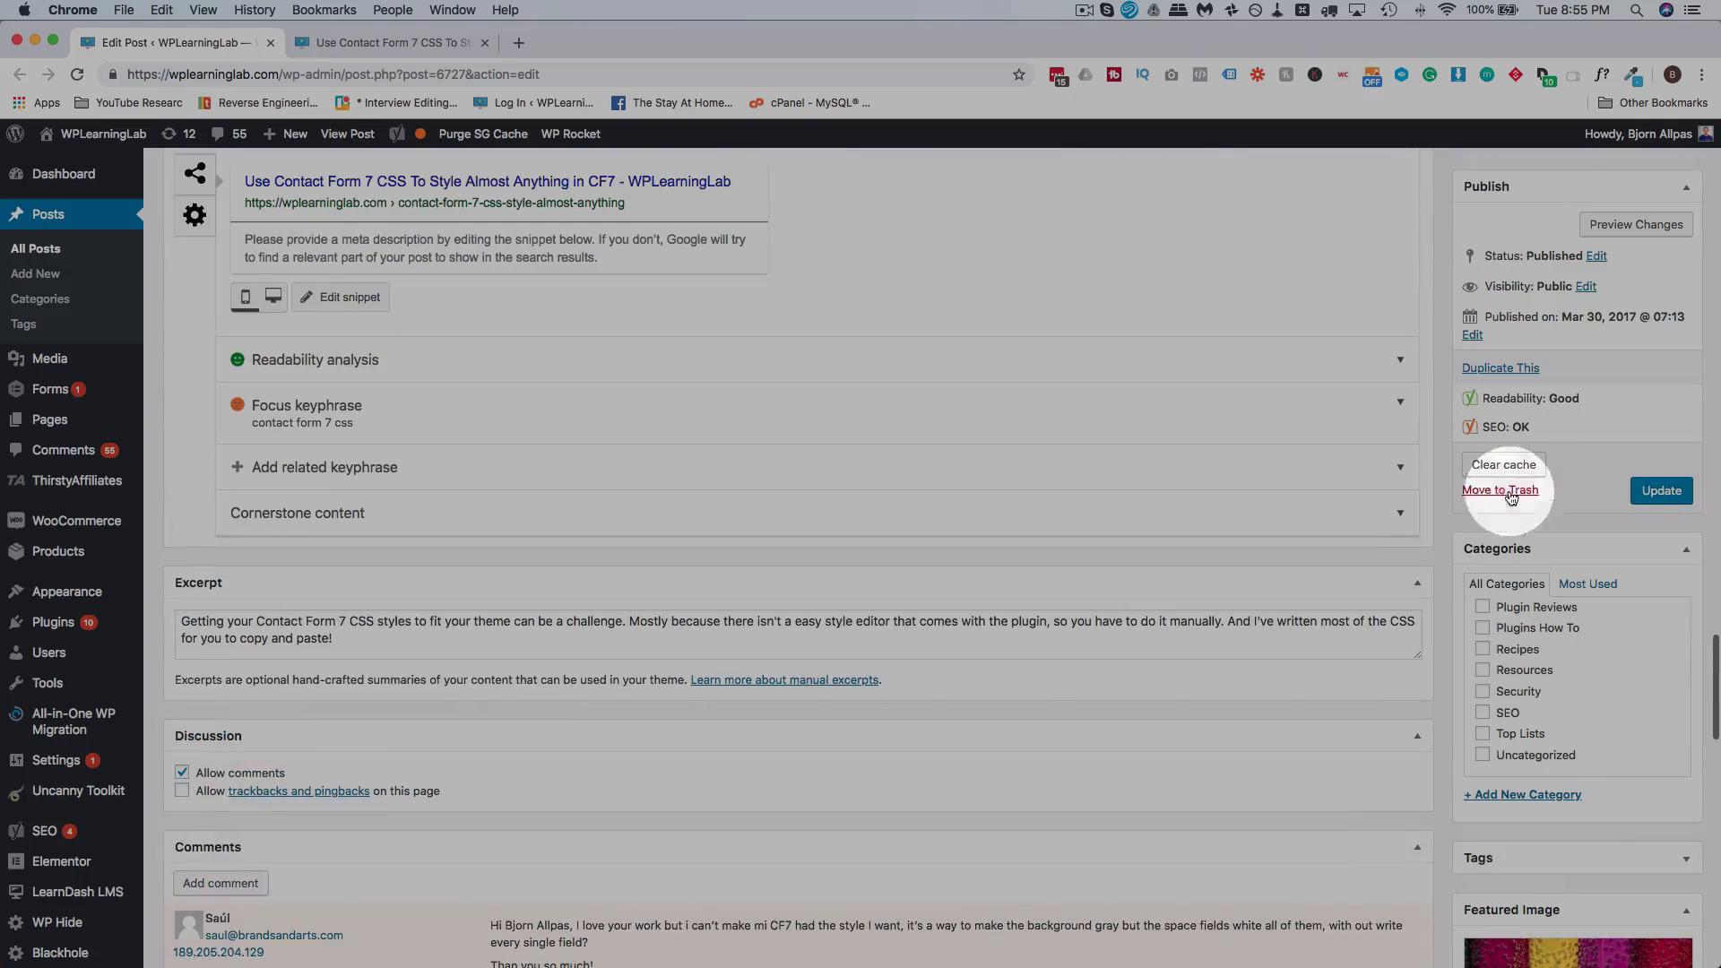
{"action": "left_click", "coordinate": [1662, 499]}
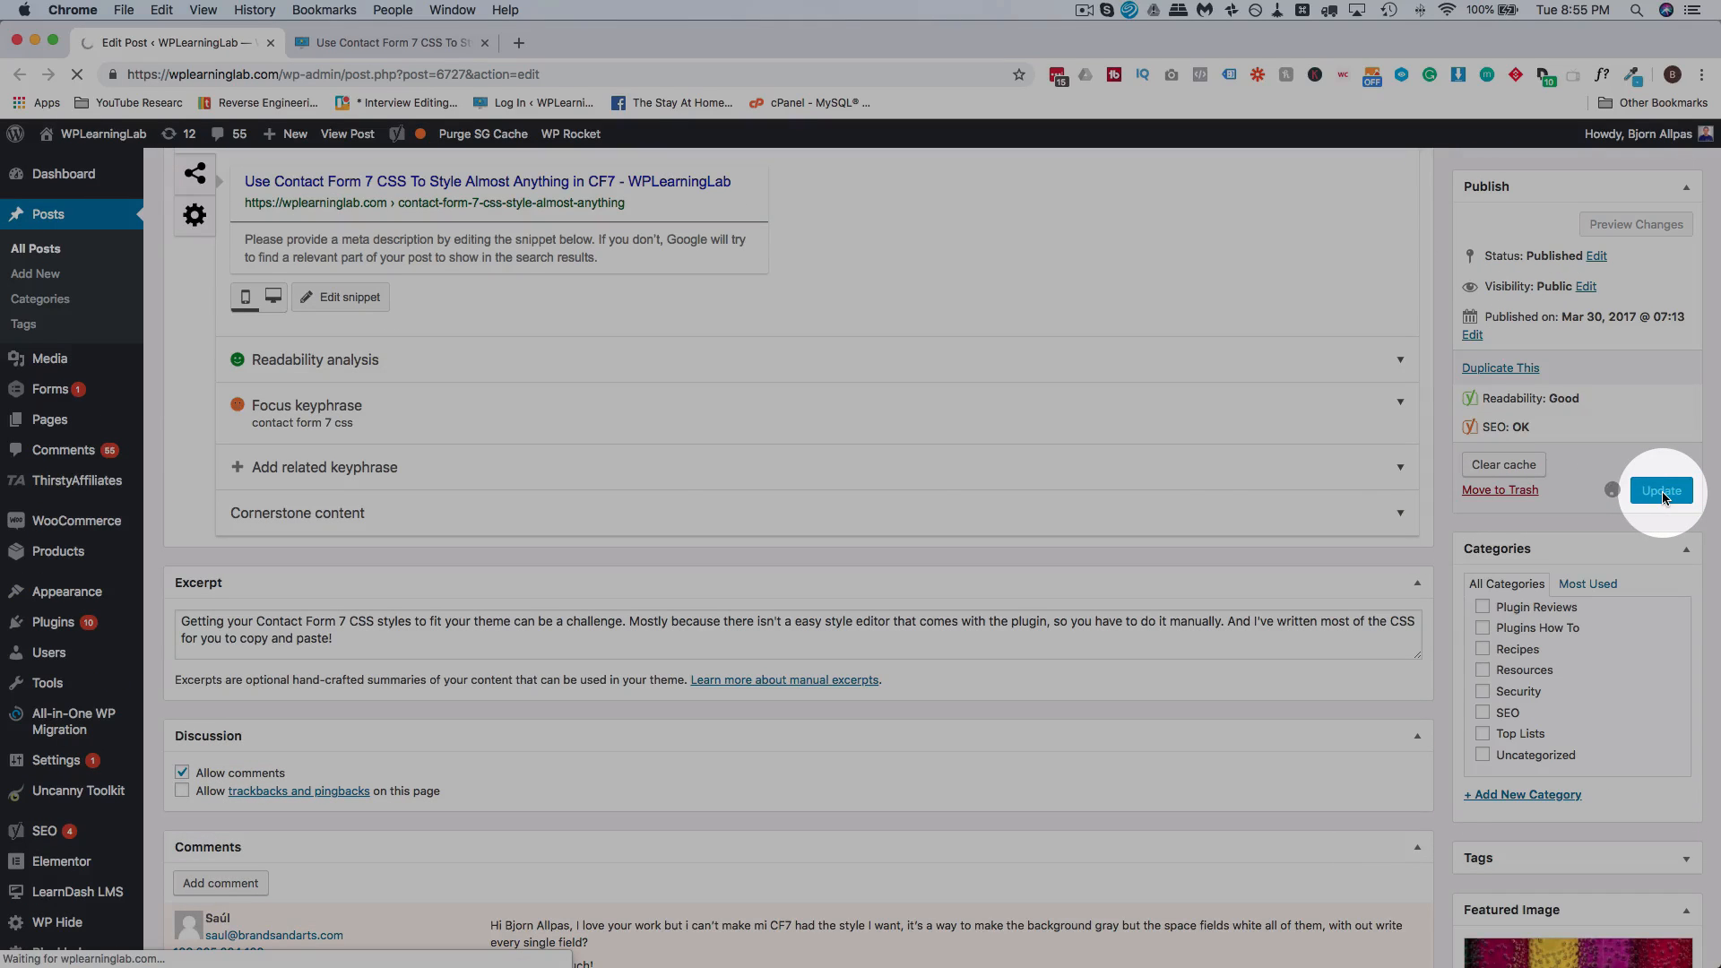
{"action": "scroll", "coordinate": [1446, 703], "scroll_direction": "down", "scroll_amount": 15}
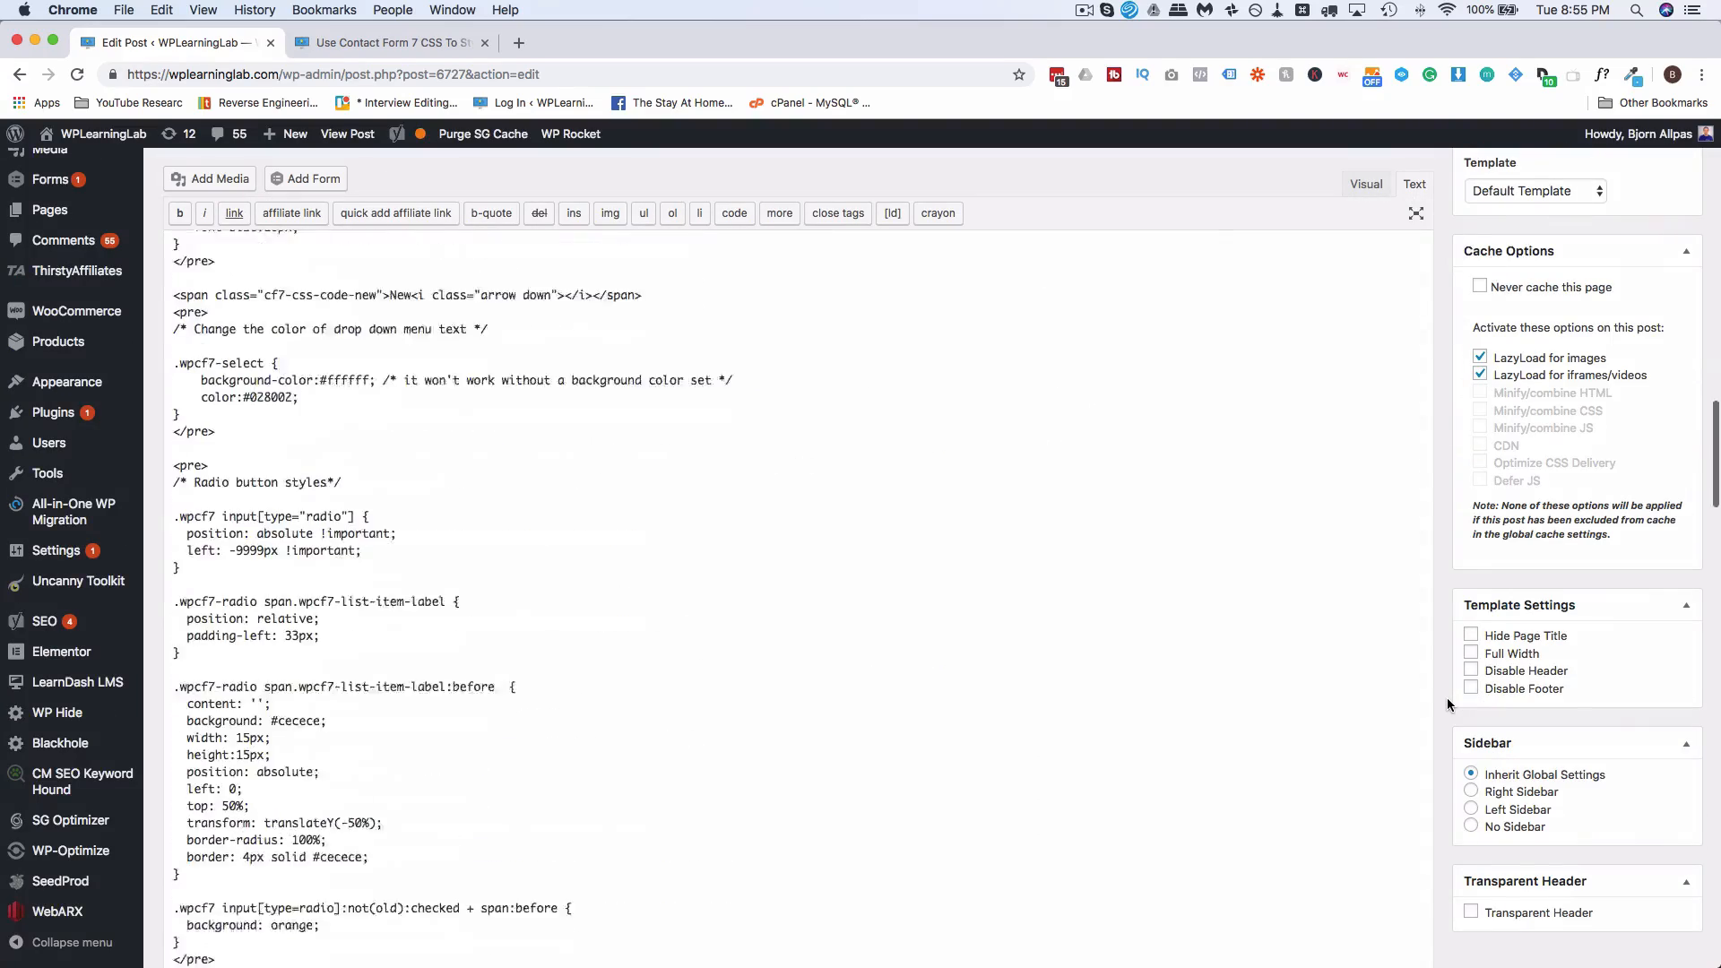
{"action": "scroll", "coordinate": [1446, 697], "scroll_direction": "down", "scroll_amount": 15}
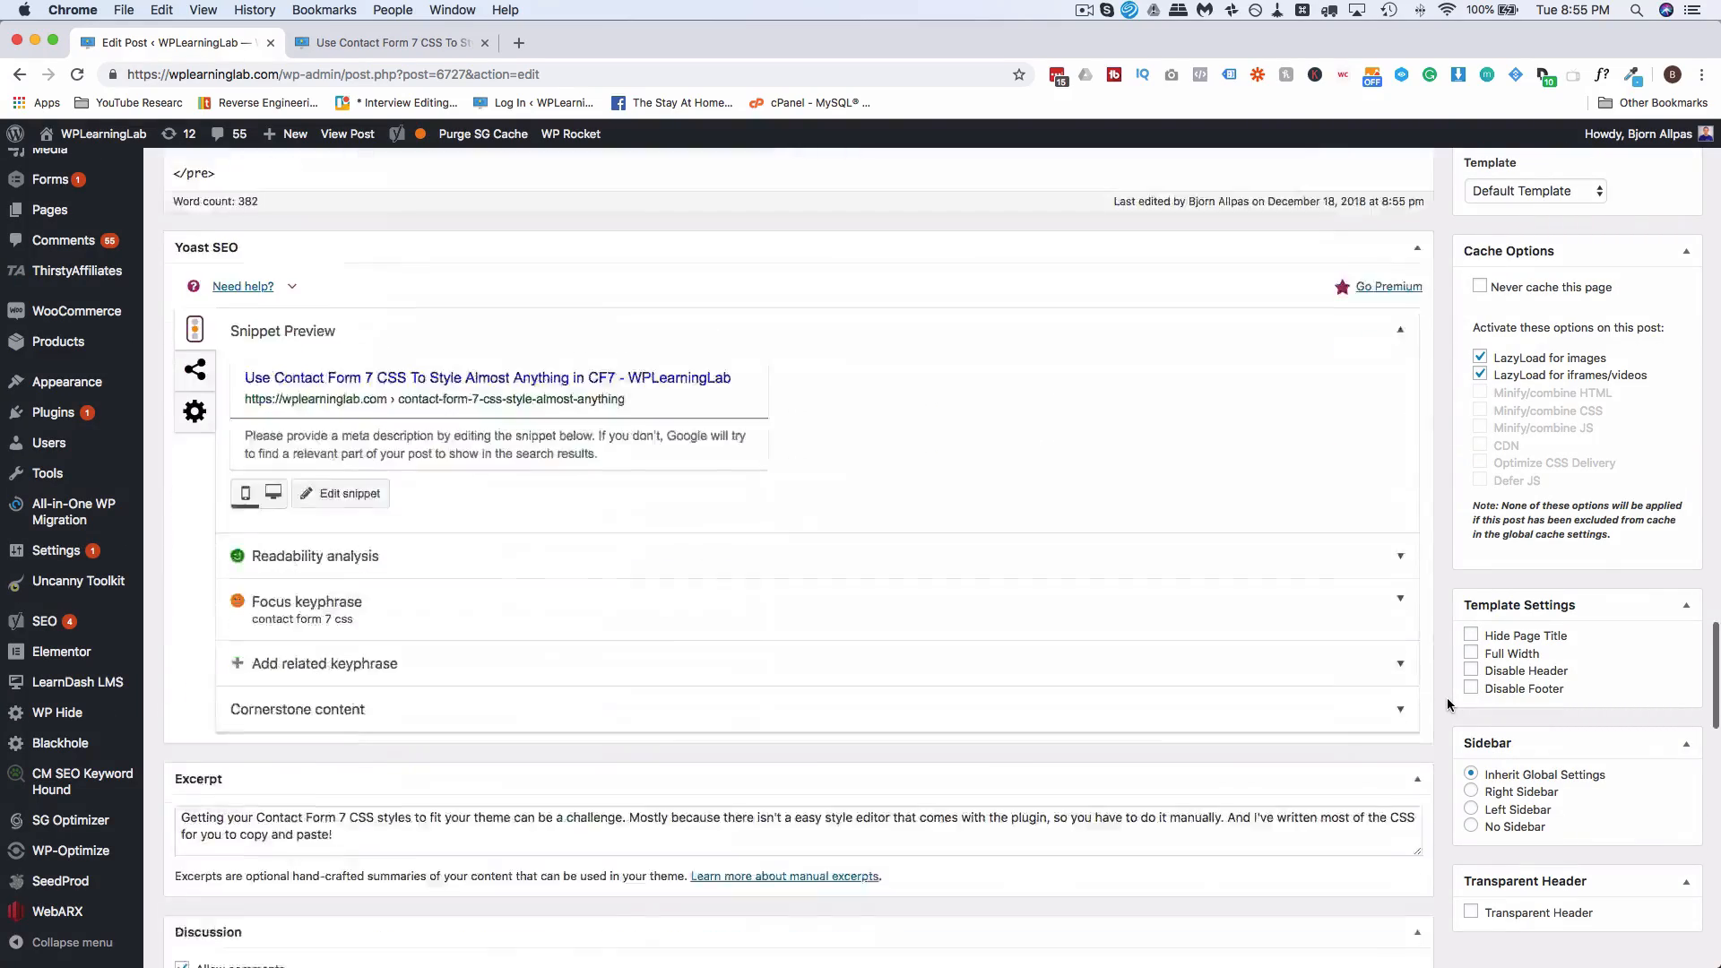
{"action": "scroll", "coordinate": [1447, 704], "scroll_direction": "down", "scroll_amount": 10}
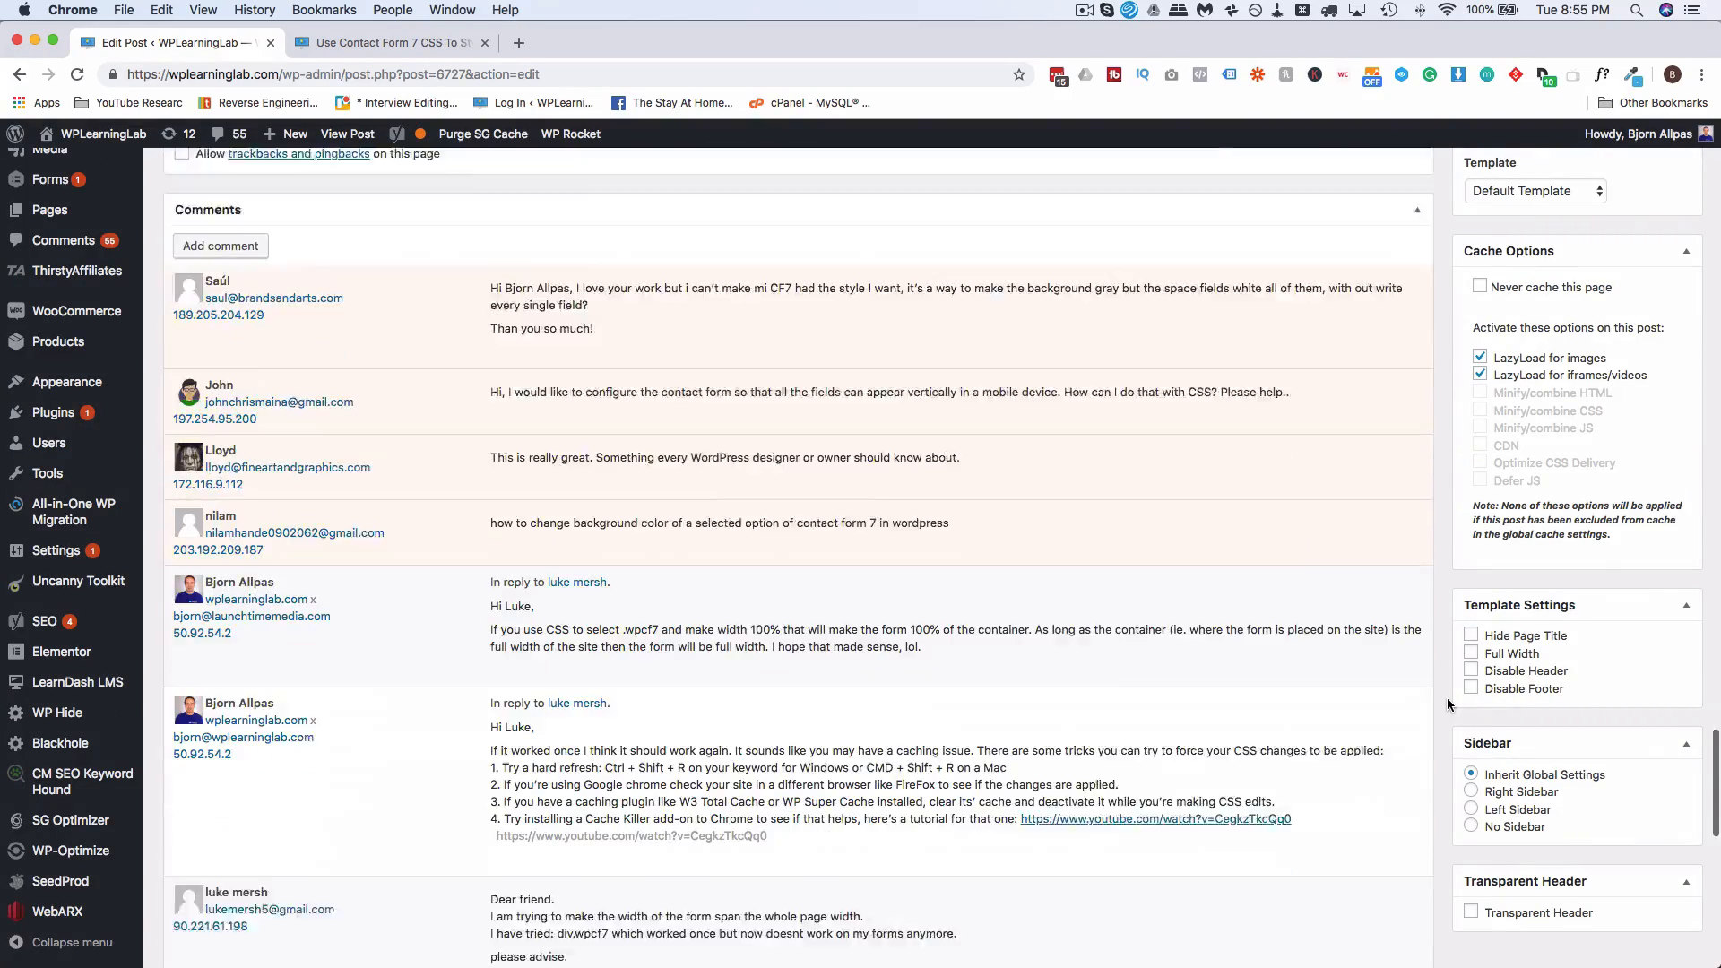
{"action": "scroll", "coordinate": [1446, 704], "scroll_direction": "down", "scroll_amount": 8}
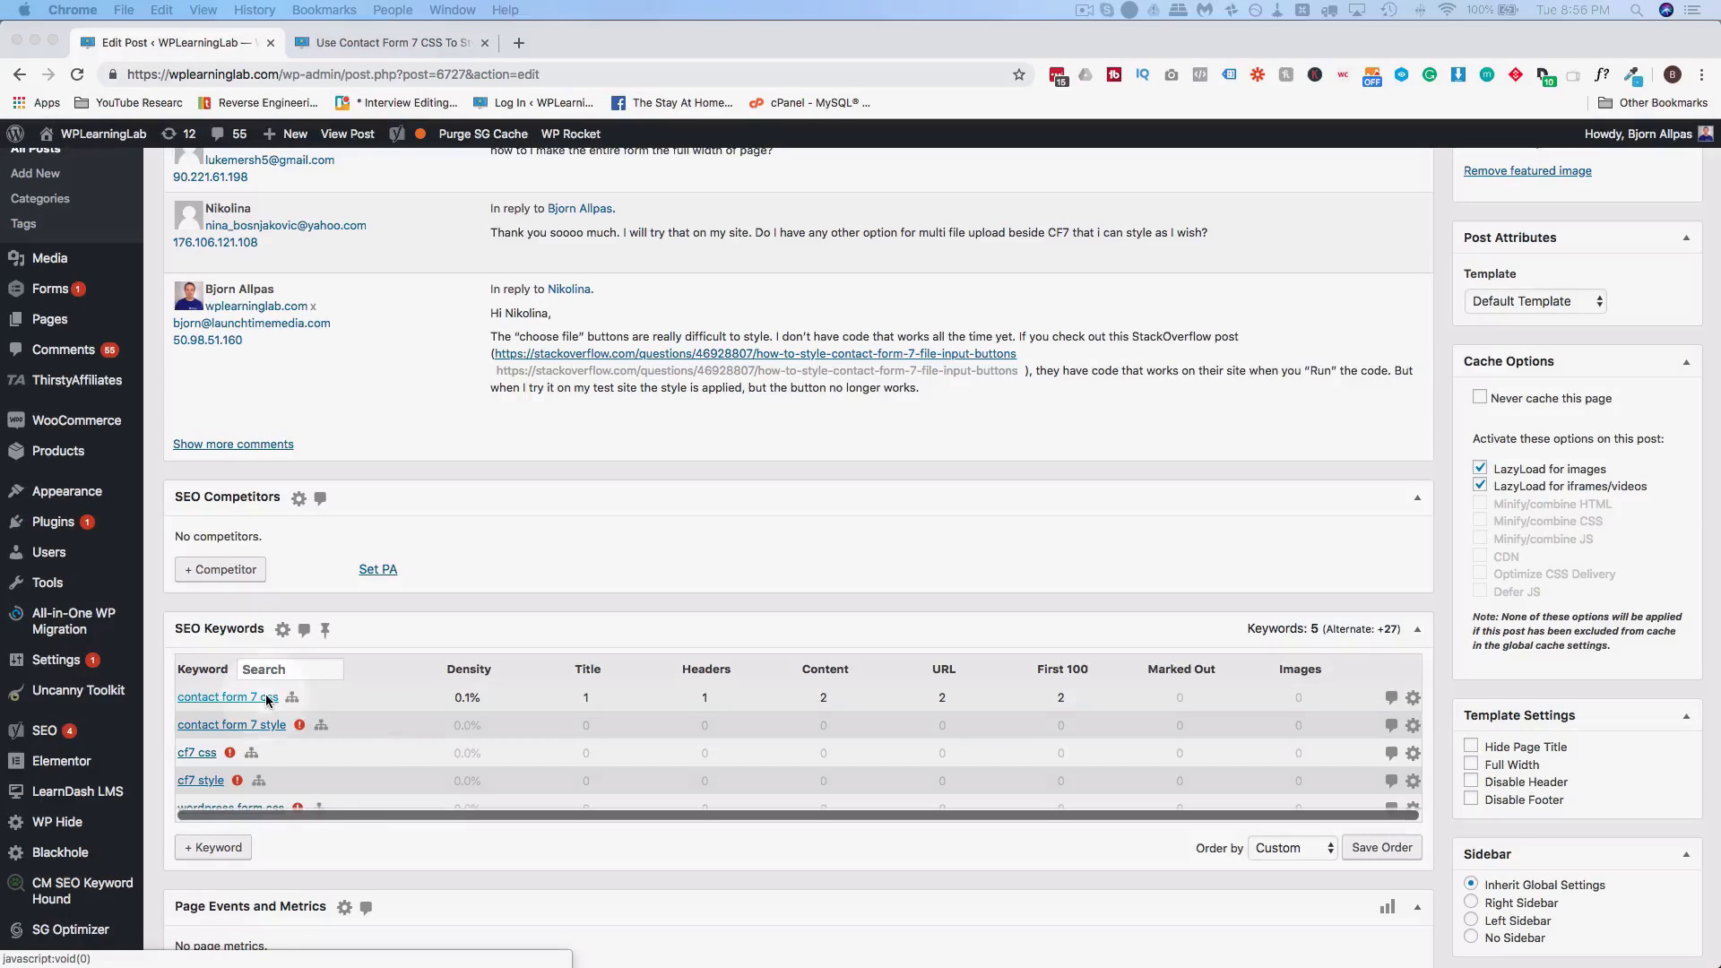
{"action": "left_click", "coordinate": [268, 700]}
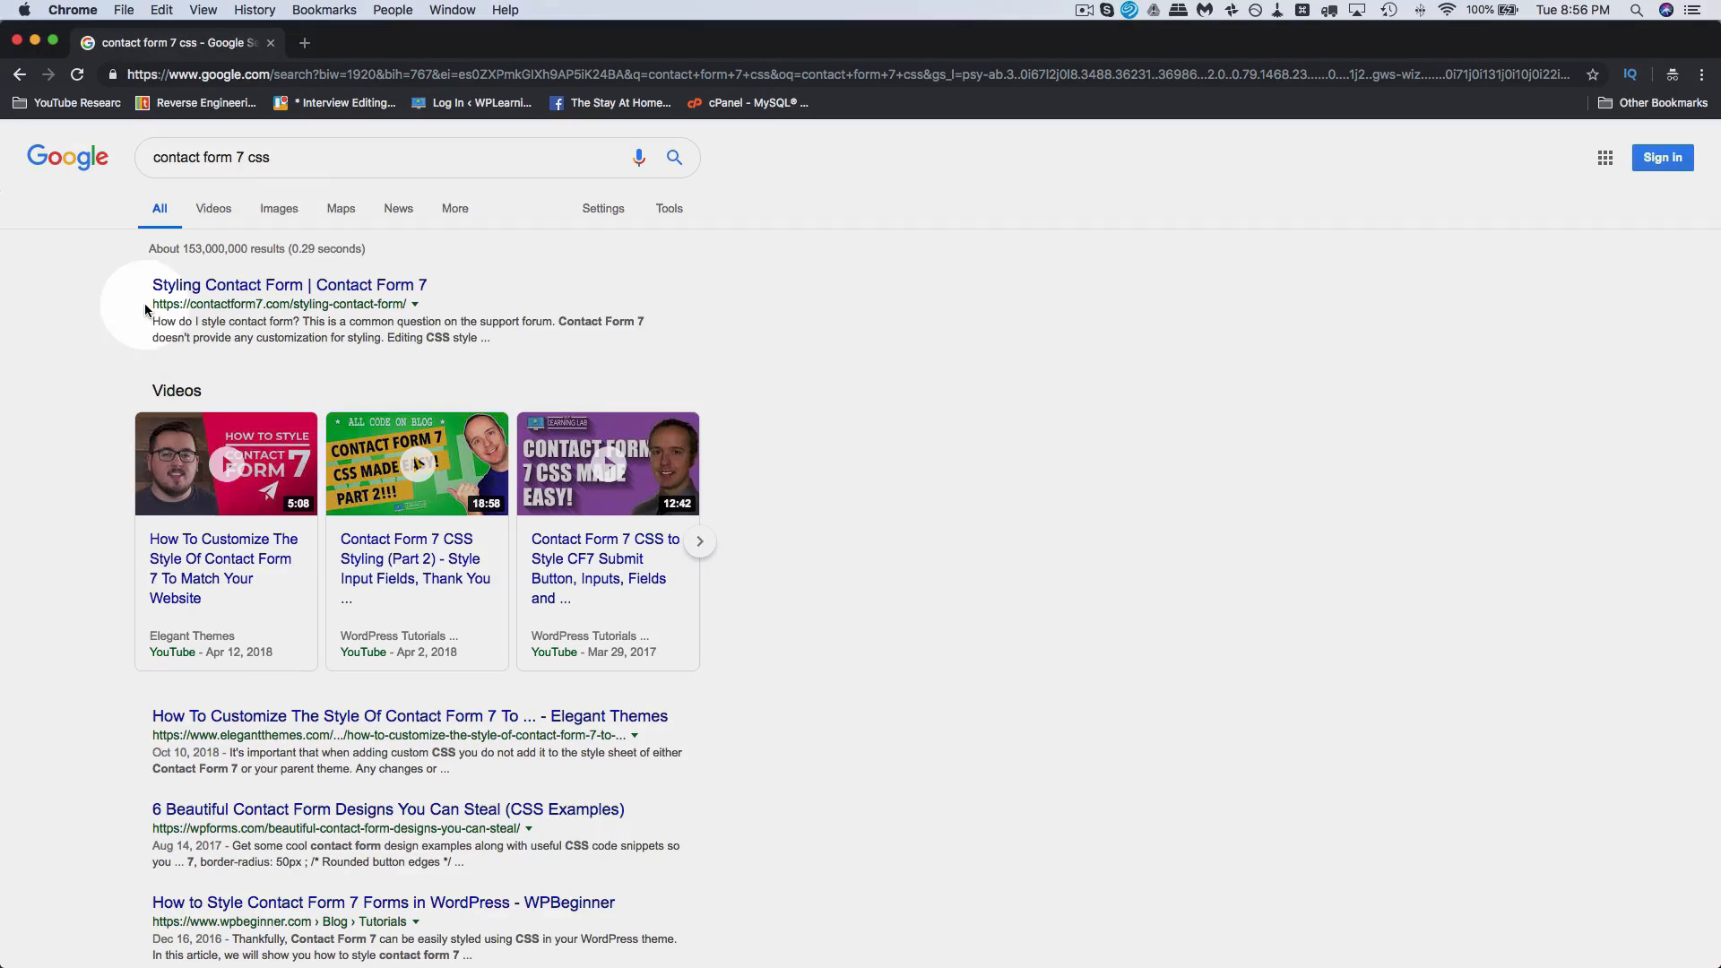
{"action": "left_click_drag", "start_coordinate": [143, 304], "coordinate": [407, 304]}
{"action": "key", "text": "super+c"}
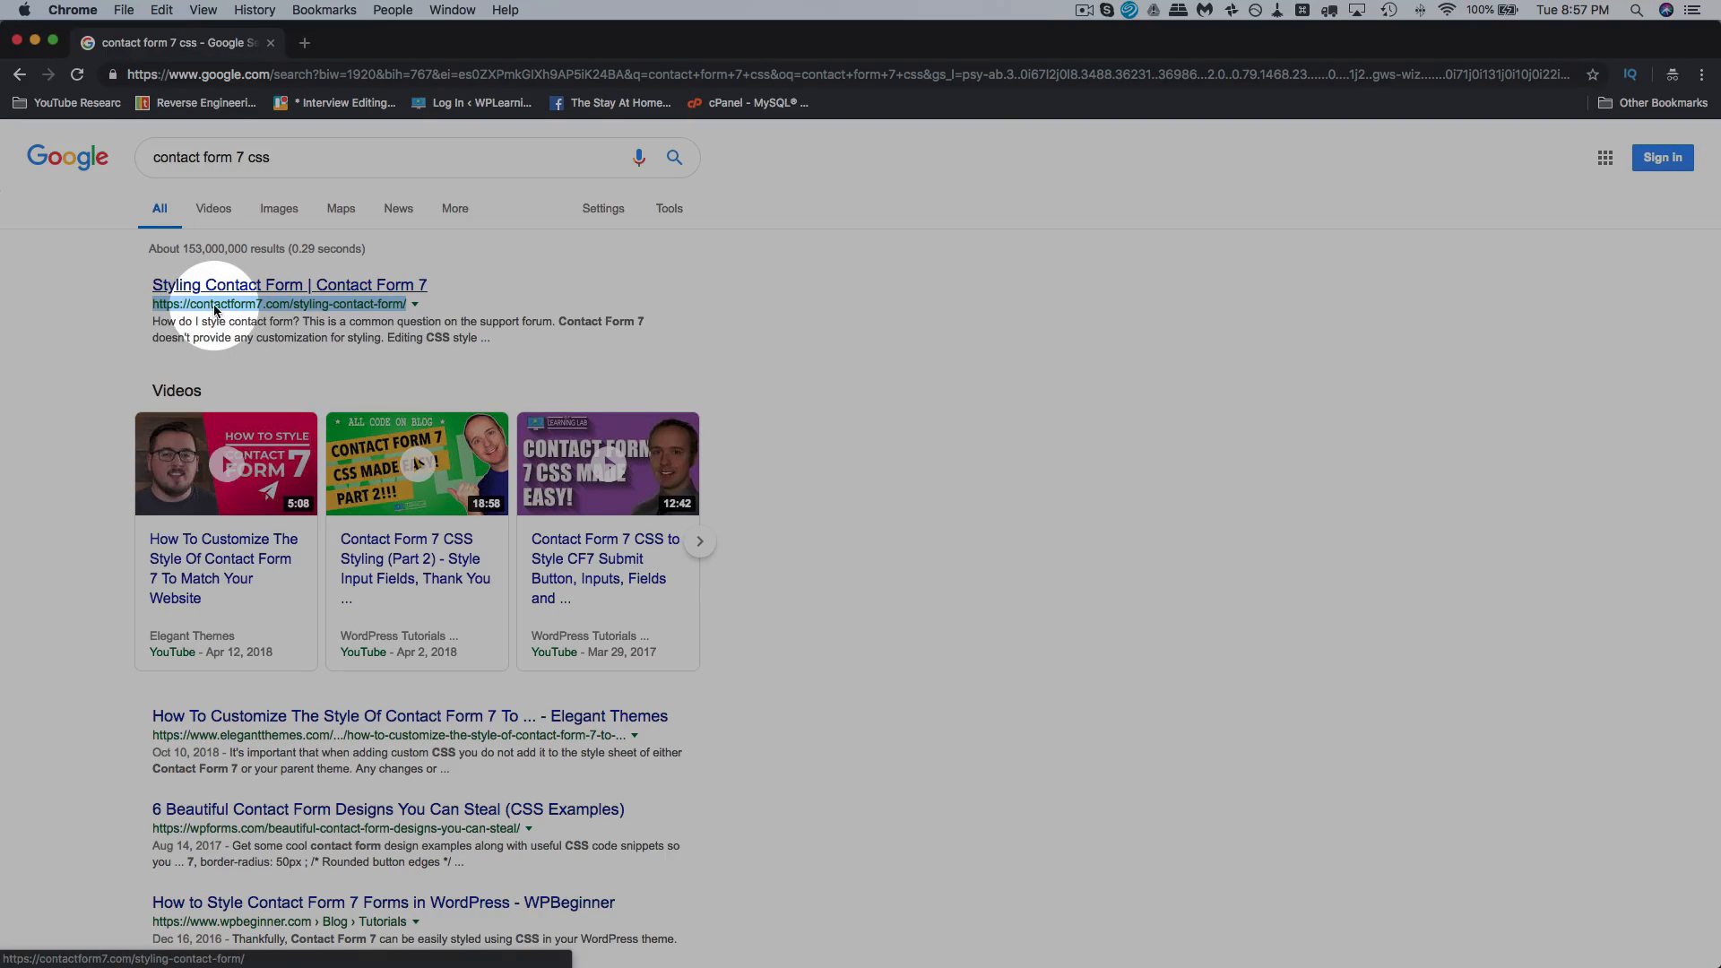
{"action": "right_click", "coordinate": [215, 308]}
{"action": "left_click", "coordinate": [253, 422]}
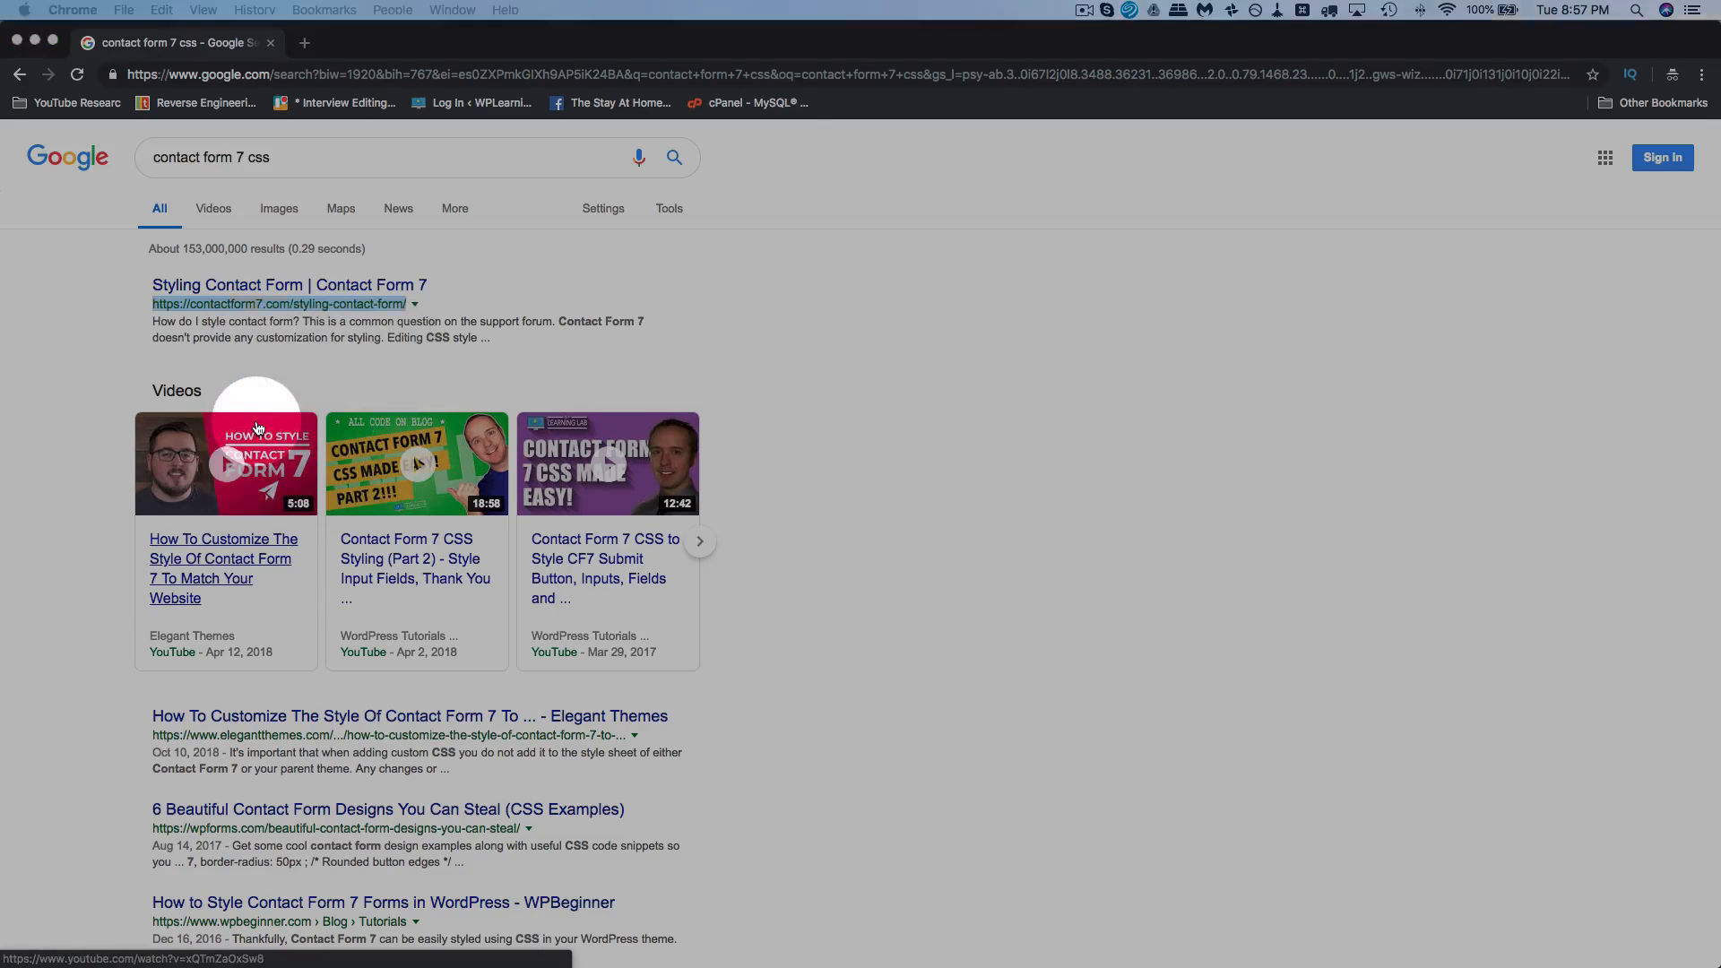
{"action": "key", "text": "super+grave"}
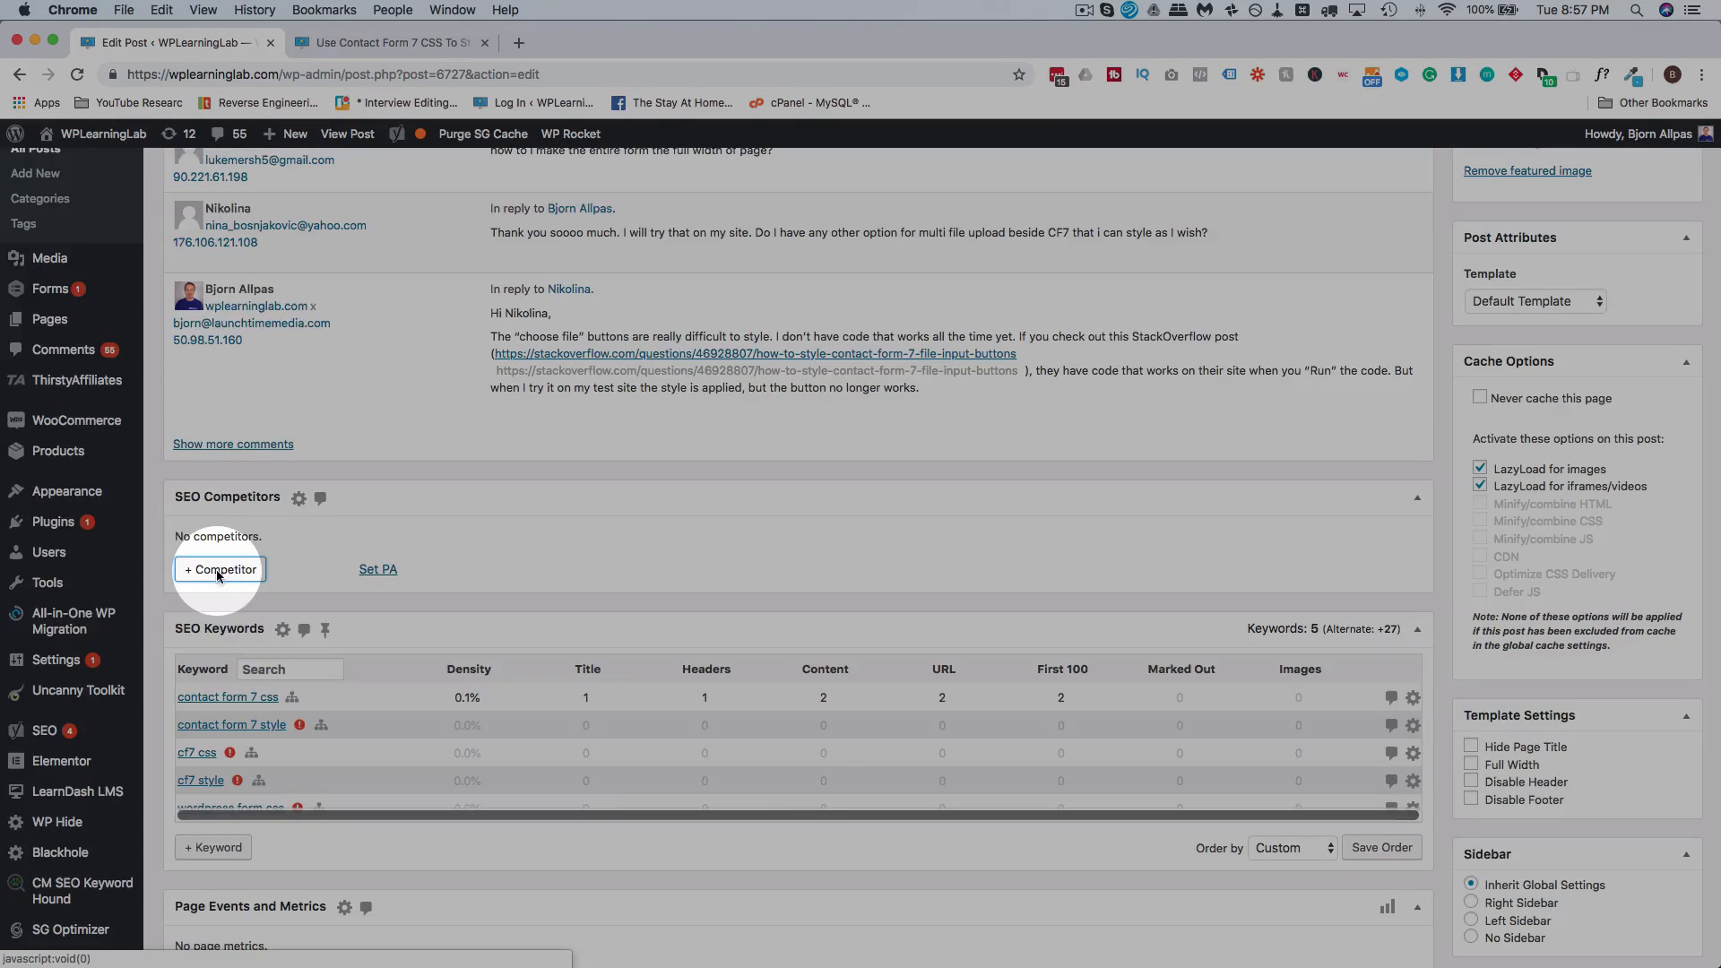
{"action": "left_click", "coordinate": [218, 575]}
{"action": "left_click", "coordinate": [638, 402]}
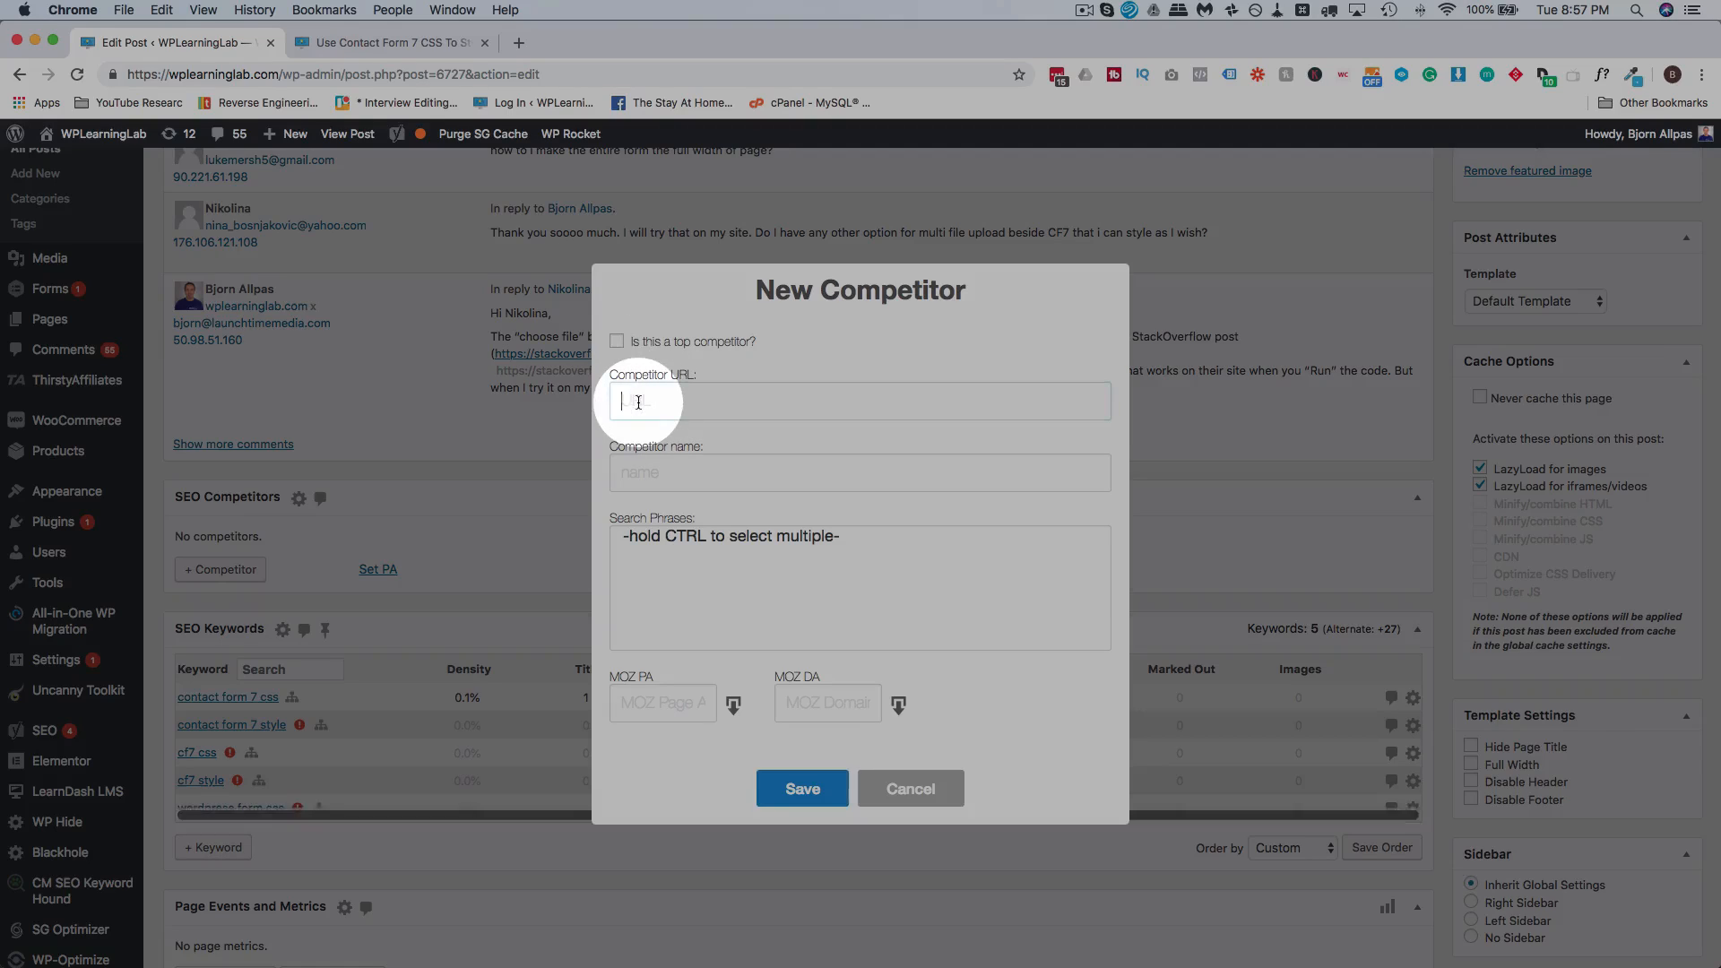
{"action": "key", "text": "super+v"}
{"action": "left_click", "coordinate": [670, 473]}
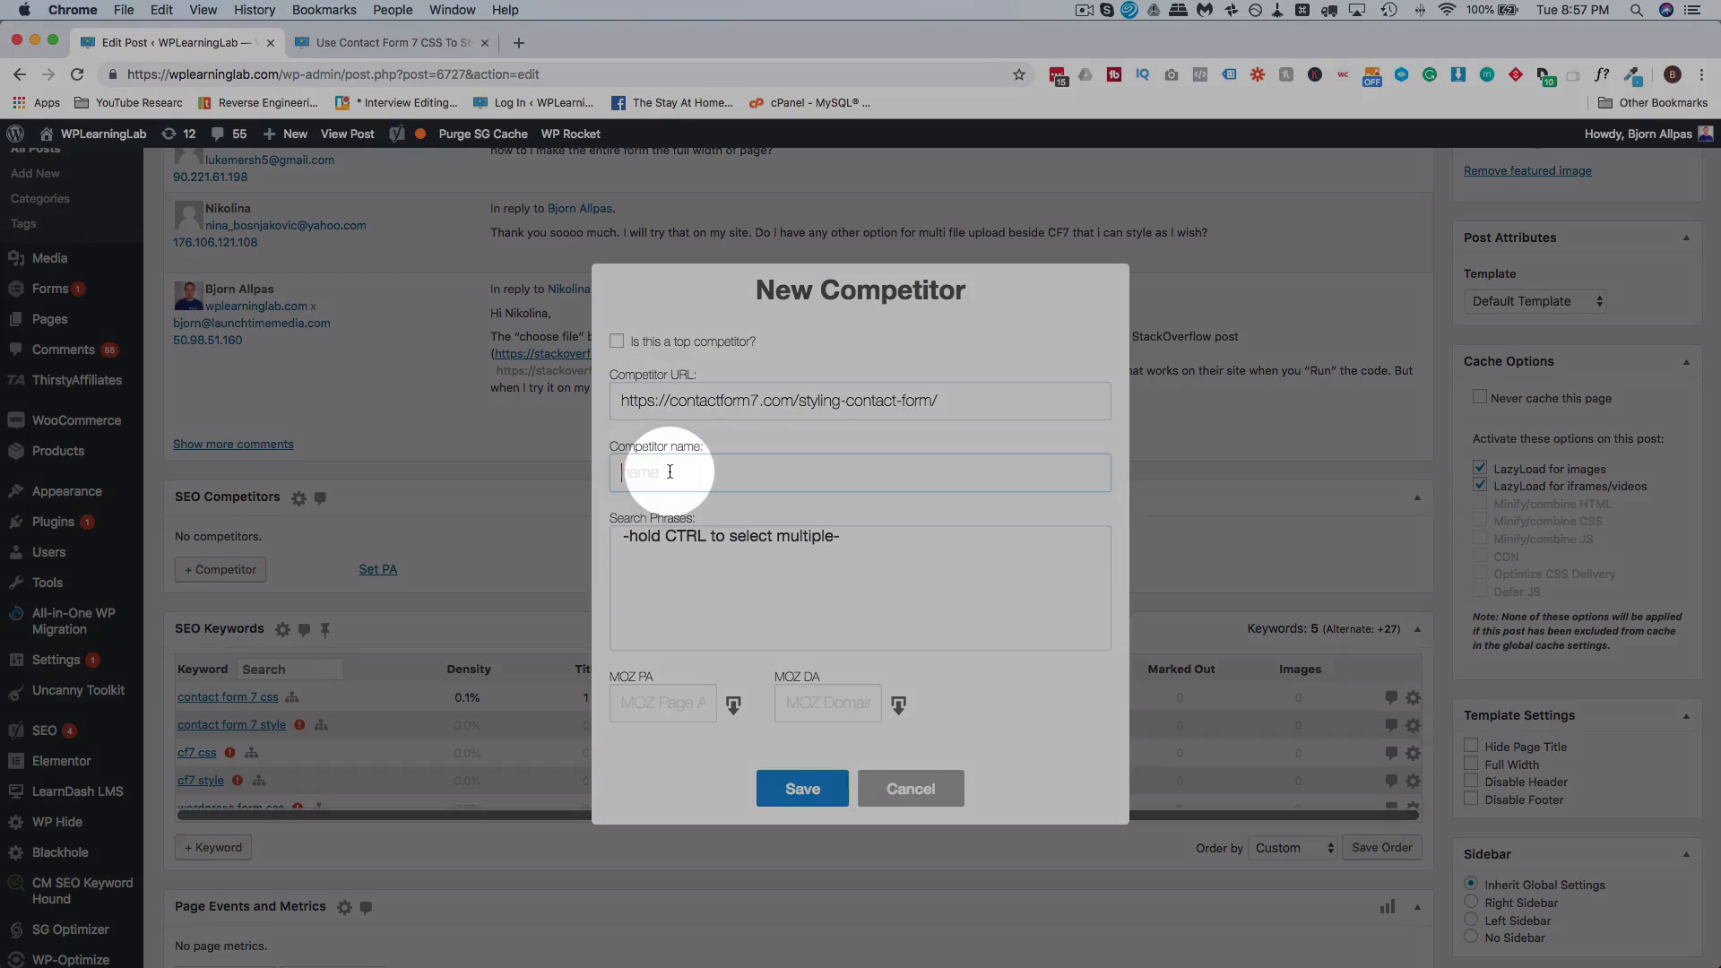
{"action": "type", "text": "Contact Form 7 Blog"}
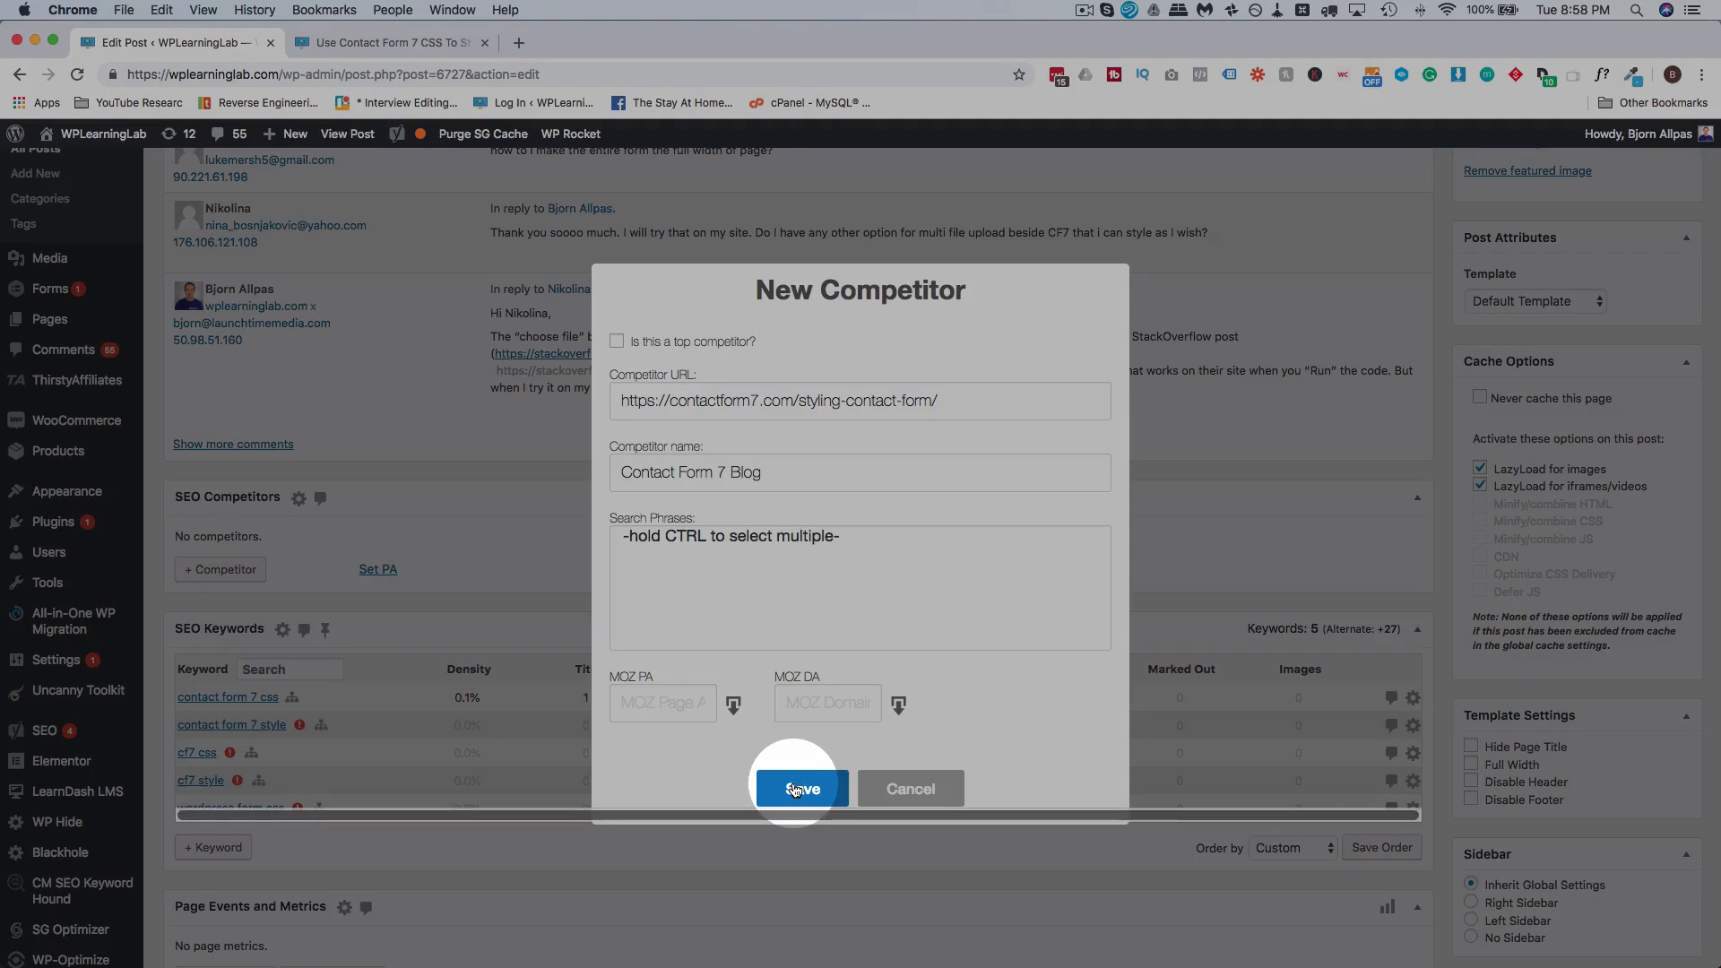
{"action": "left_click", "coordinate": [794, 786]}
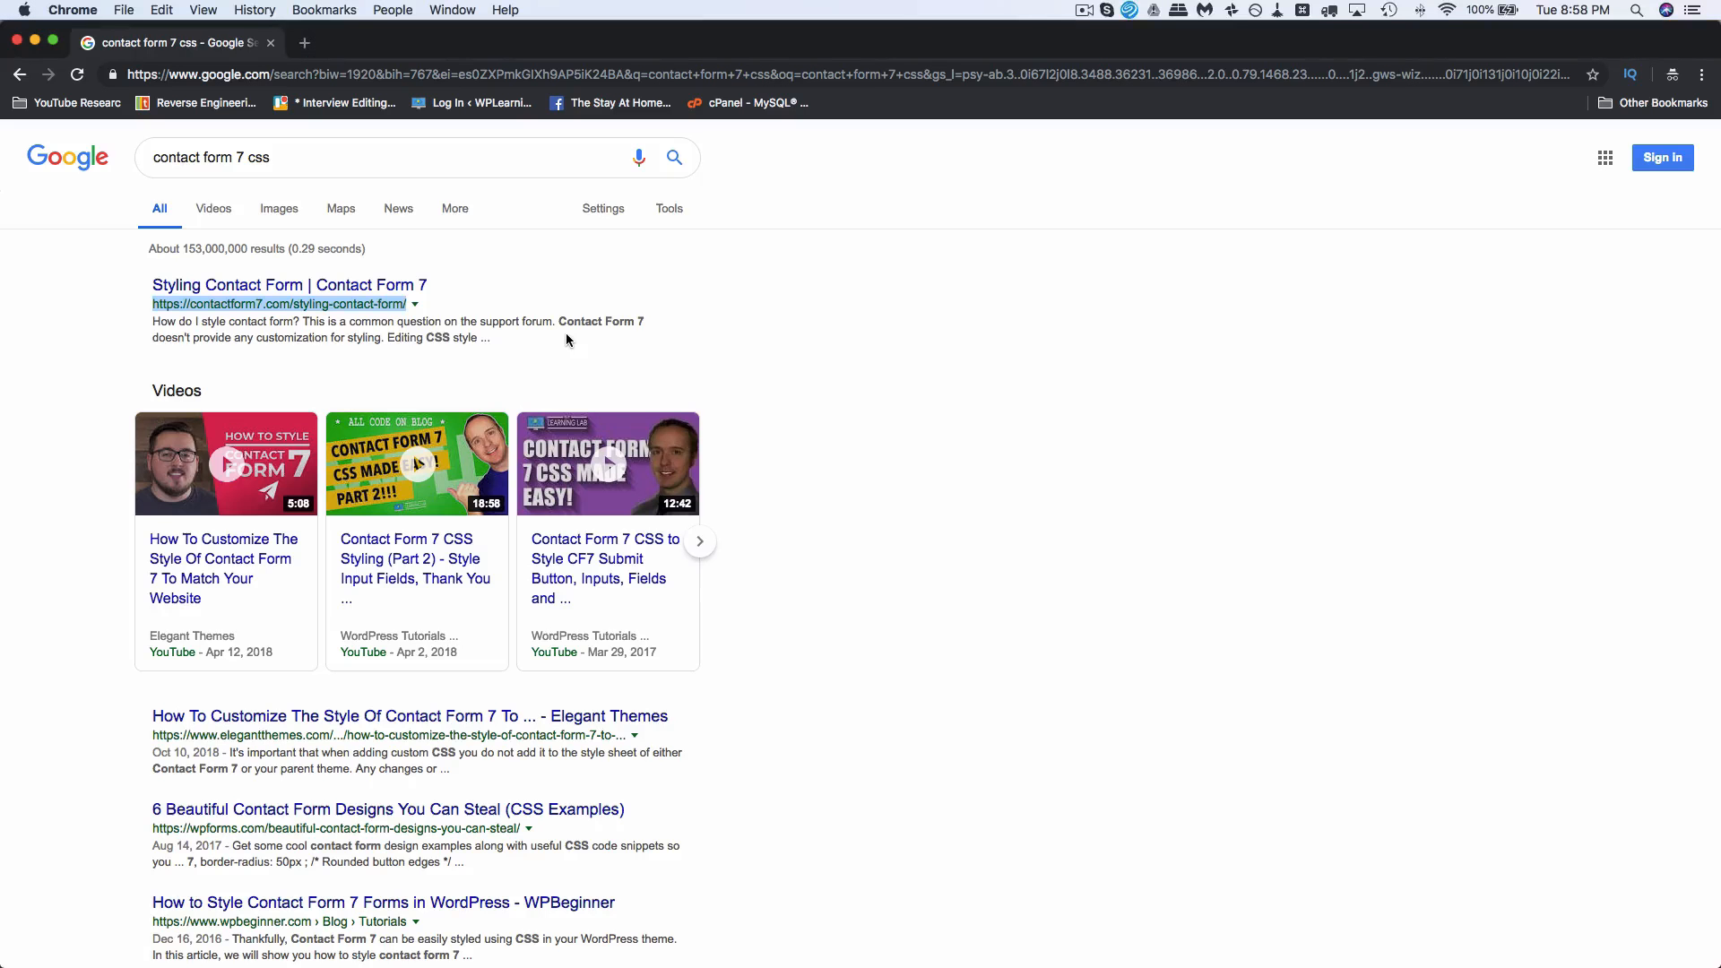
Step: Copy the link address of the Elegant Themes result for "contact form 7 css" on Google and return to the post editor
{"action": "left_click", "coordinate": [117, 363]}
{"action": "scroll", "coordinate": [117, 363], "scroll_direction": "down", "scroll_amount": 5}
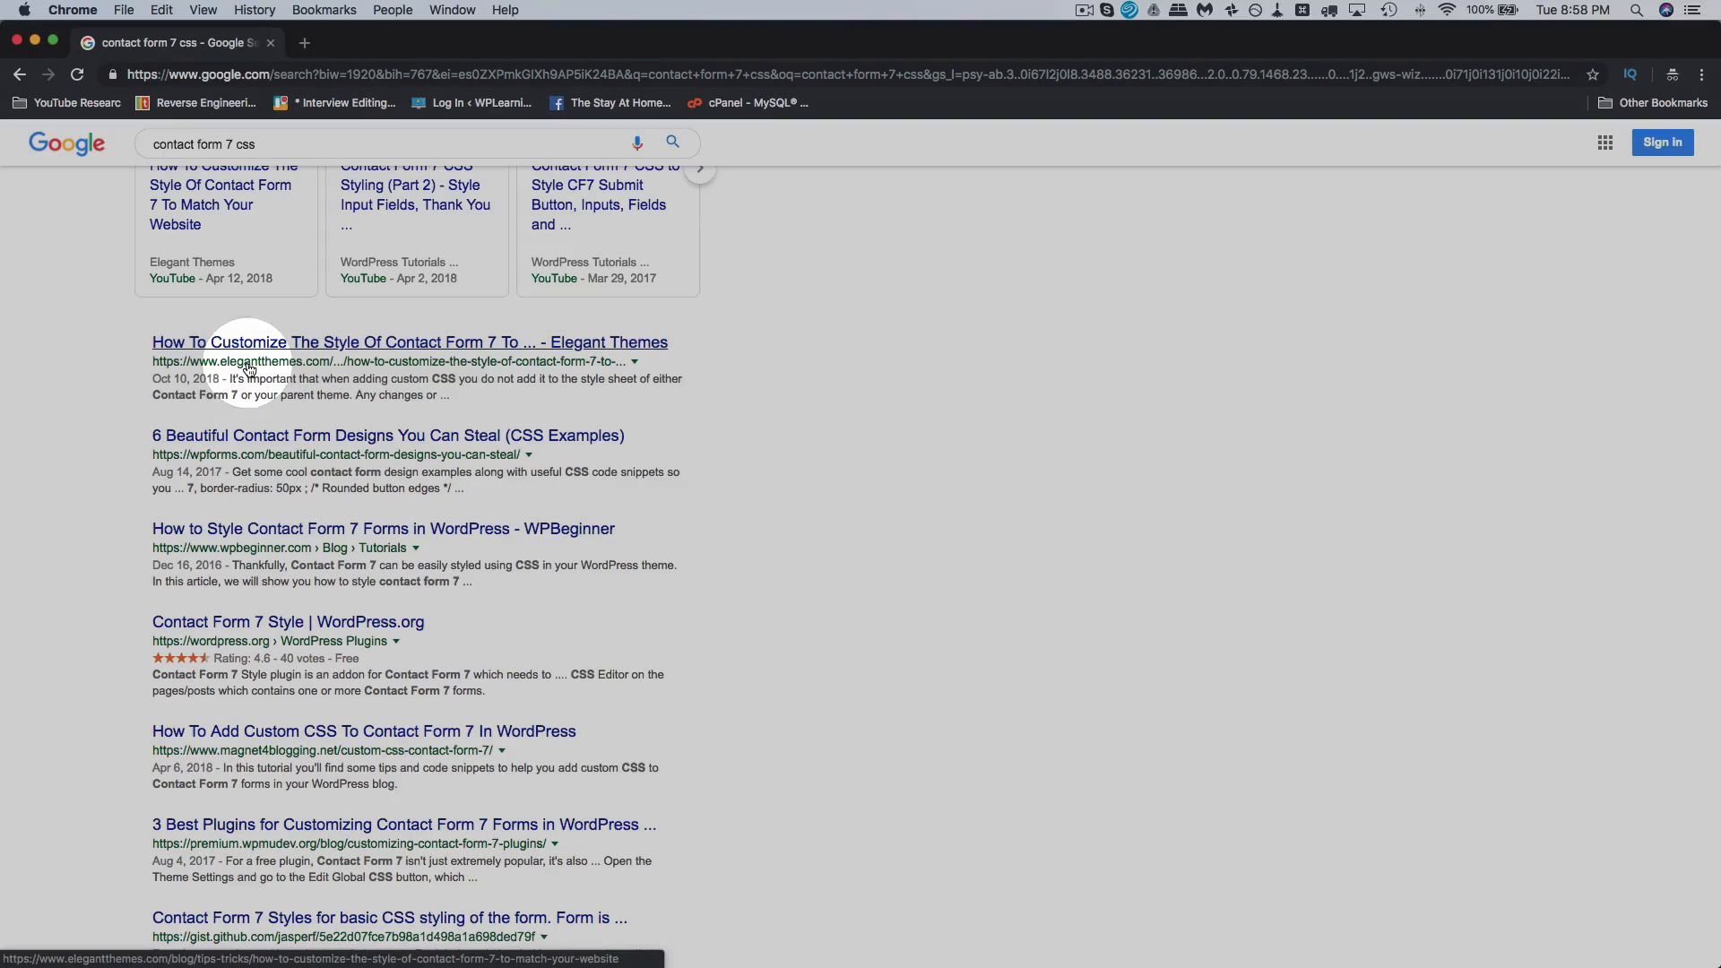
{"action": "right_click", "coordinate": [250, 352]}
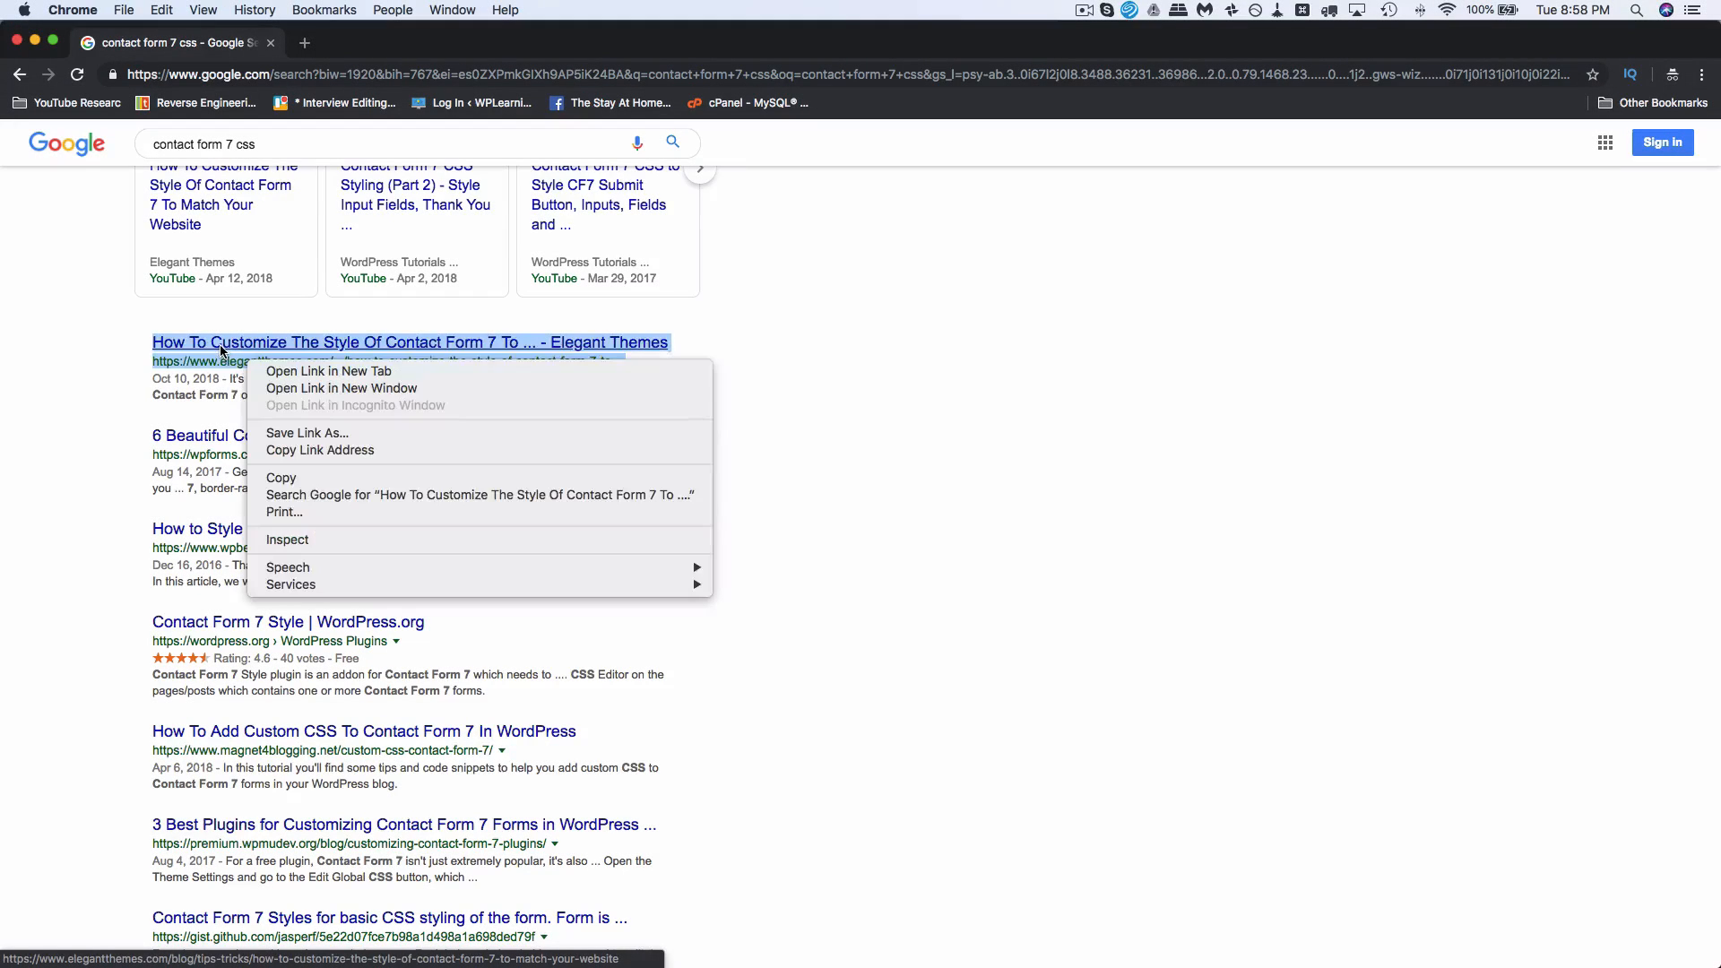
{"action": "right_click", "coordinate": [221, 348]}
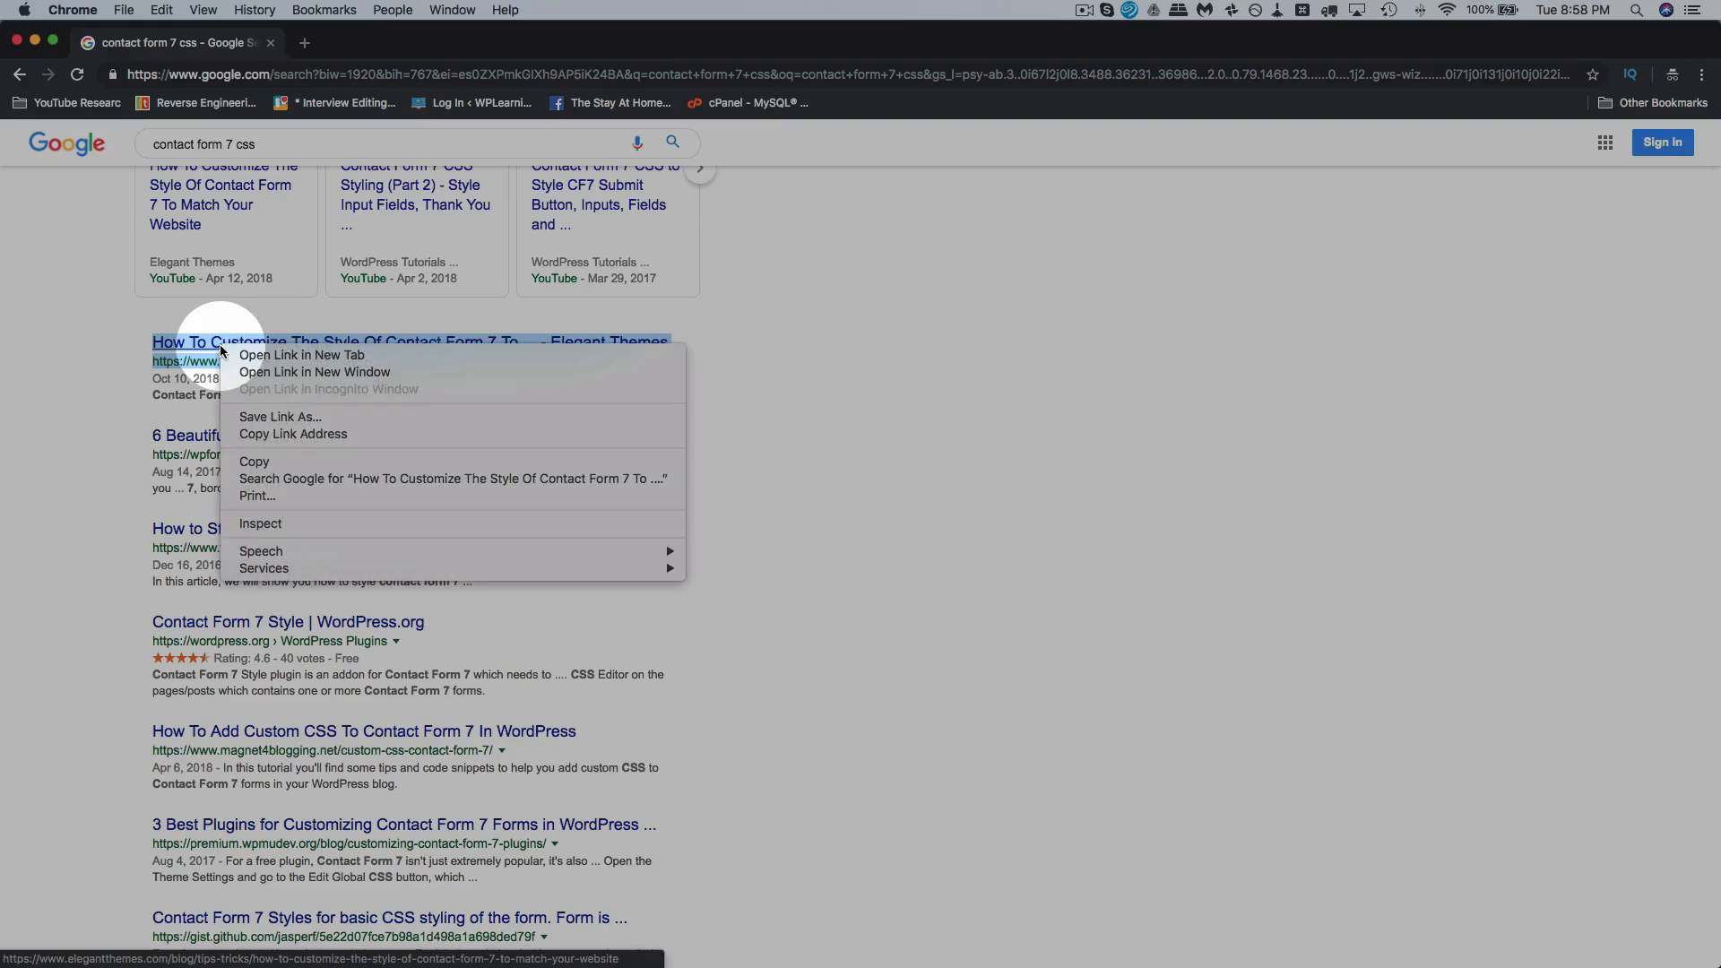
{"action": "left_click", "coordinate": [250, 434]}
{"action": "left_click", "coordinate": [147, 400]}
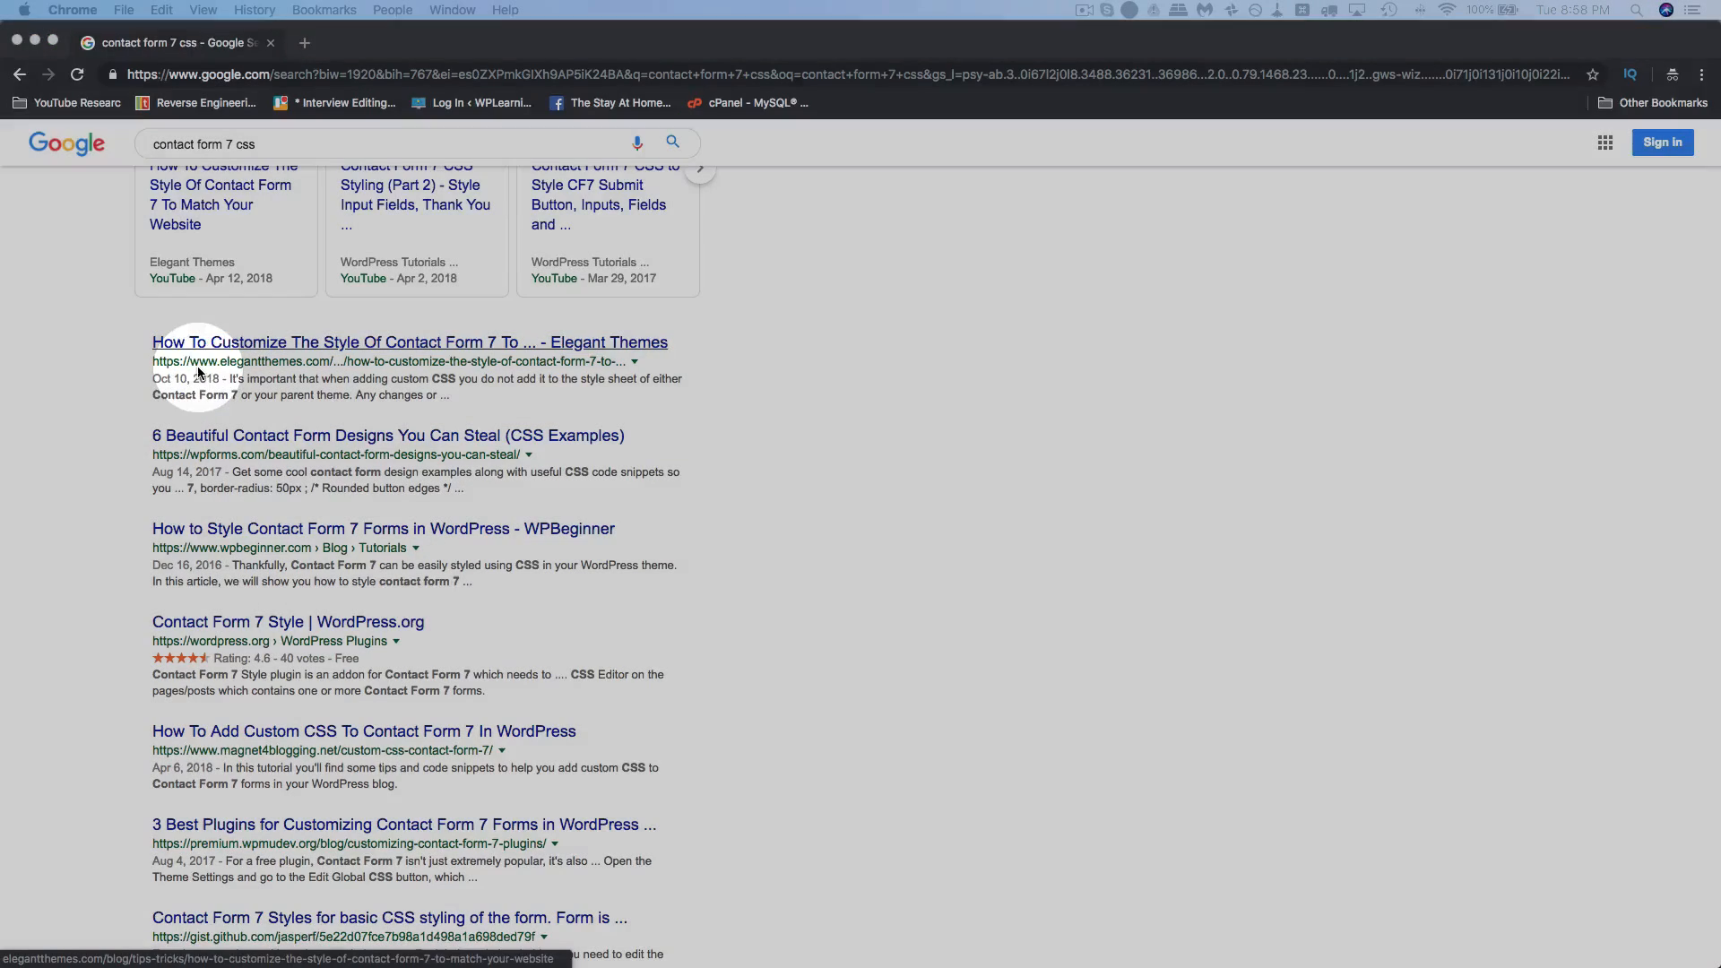
{"action": "key", "text": "super+grave"}
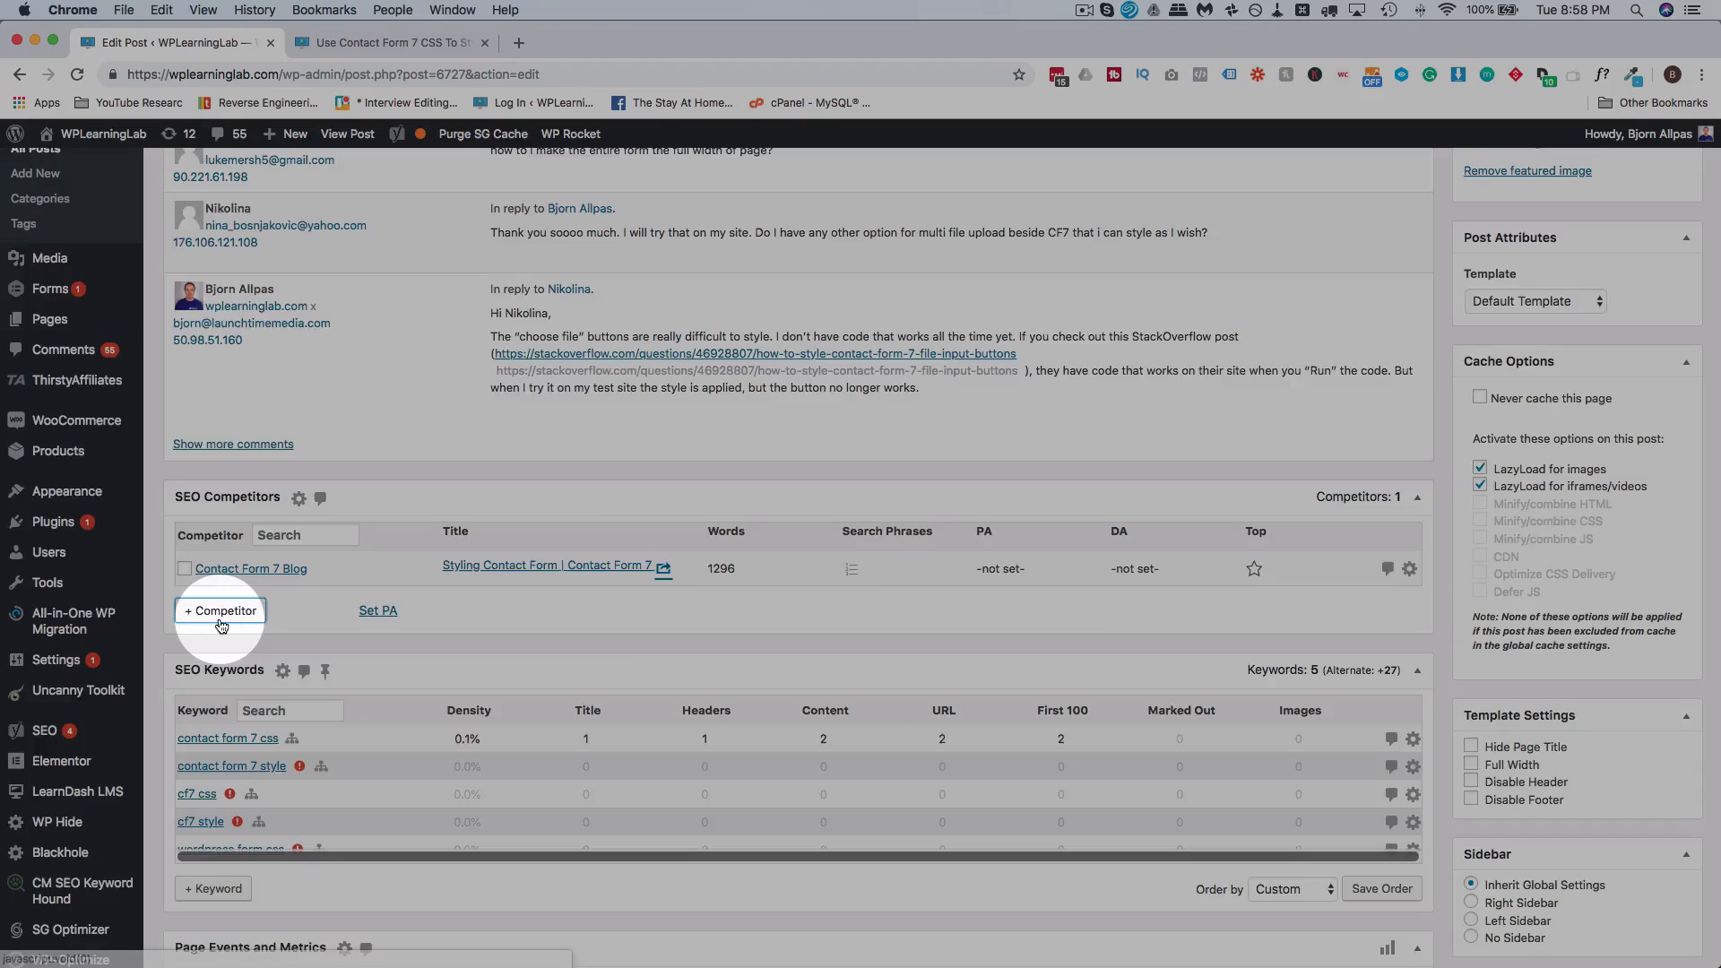
Step: Add the competitor "Elegant Themes Blog" with the copied elegantthemes.com article address as its URL
{"action": "left_click", "coordinate": [219, 612]}
{"action": "left_click", "coordinate": [655, 402]}
{"action": "key", "text": "super+v"}
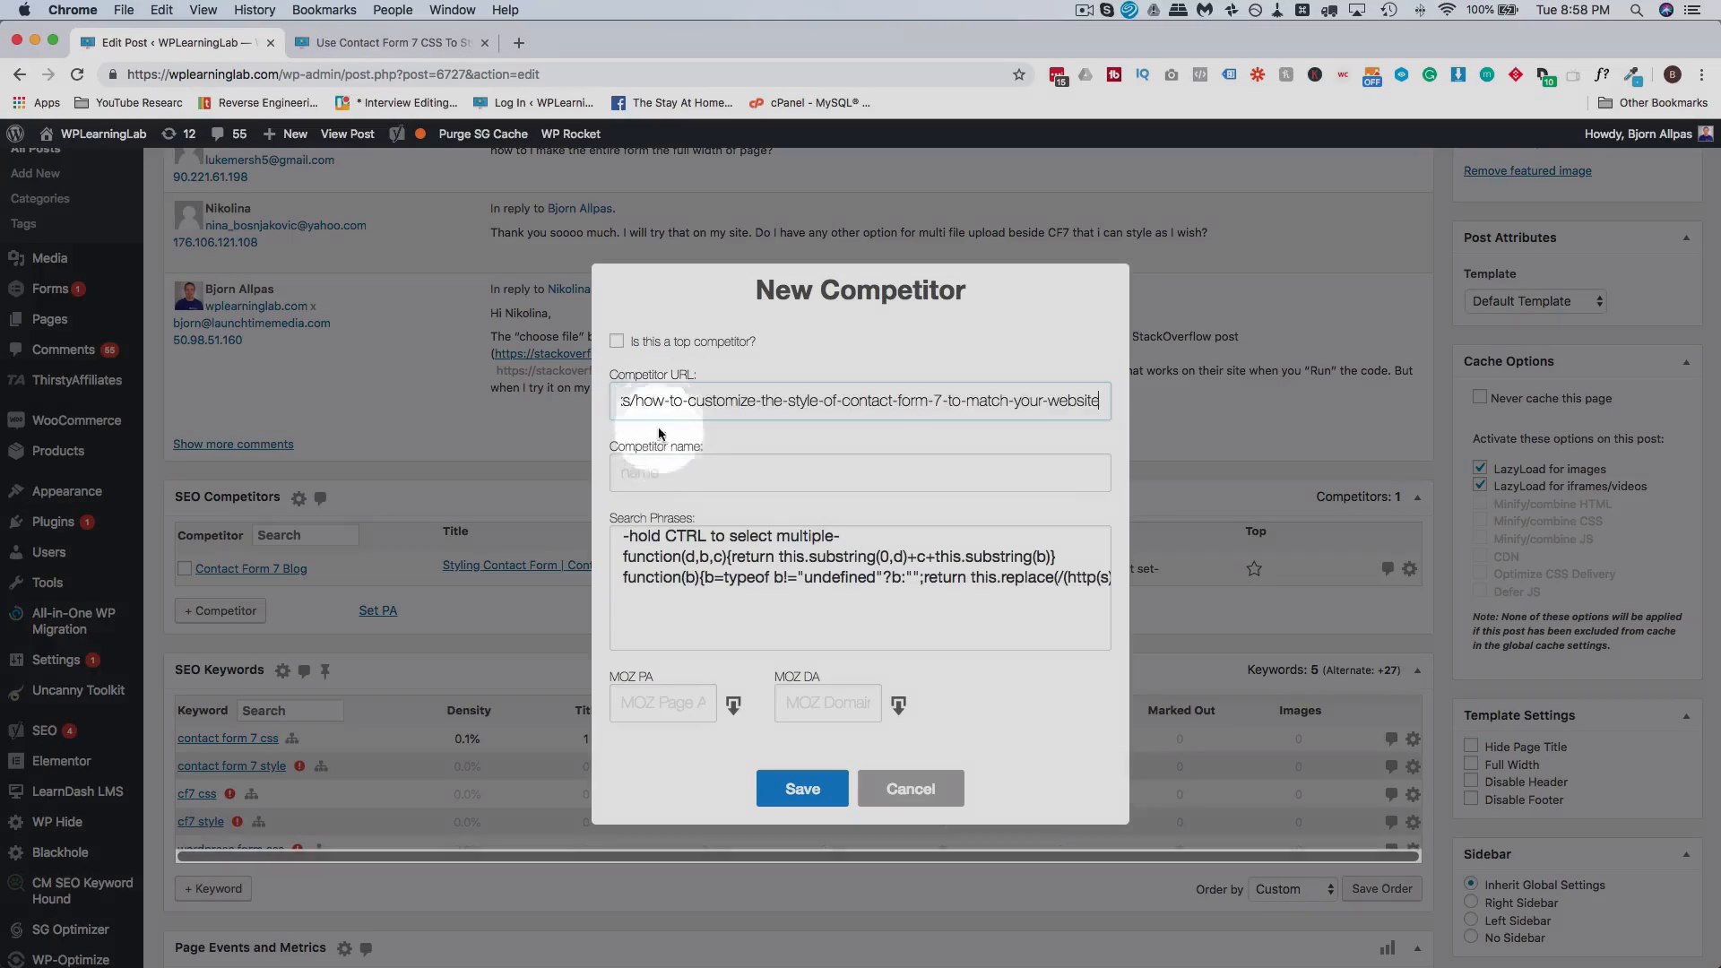
{"action": "left_click", "coordinate": [663, 474]}
{"action": "key", "text": "super+v"}
{"action": "key", "text": "super+a"}
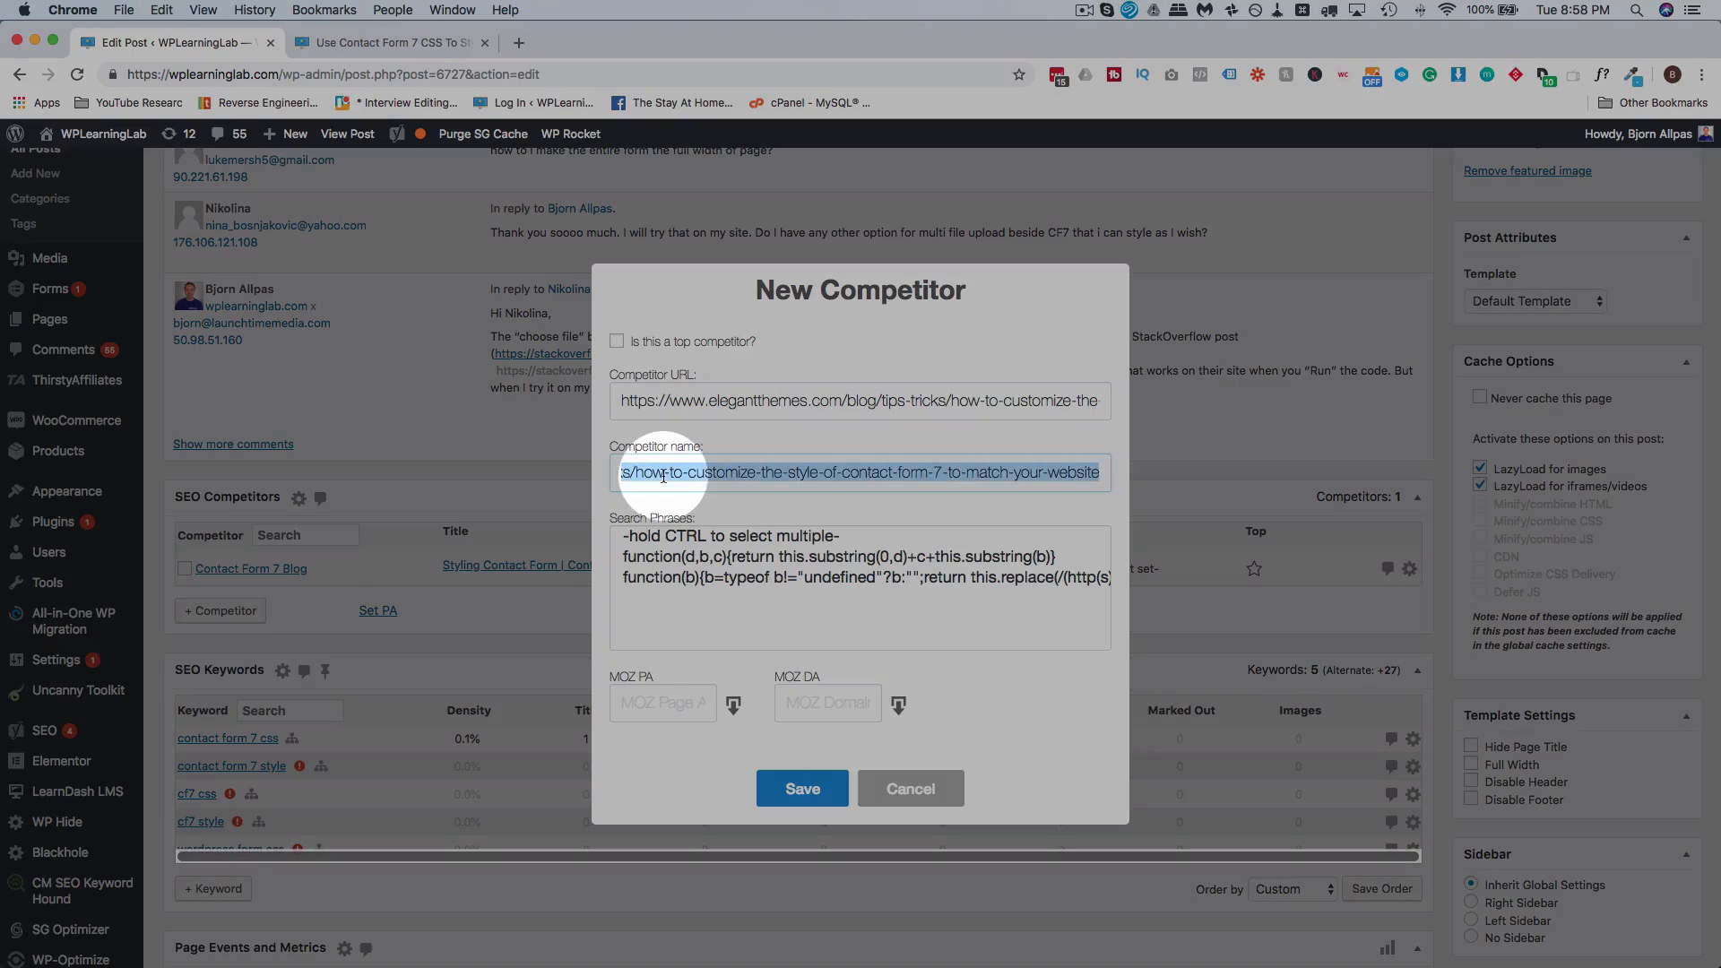
{"action": "key", "text": "BackSpace"}
{"action": "type", "text": "Elegant Themes Blog"}
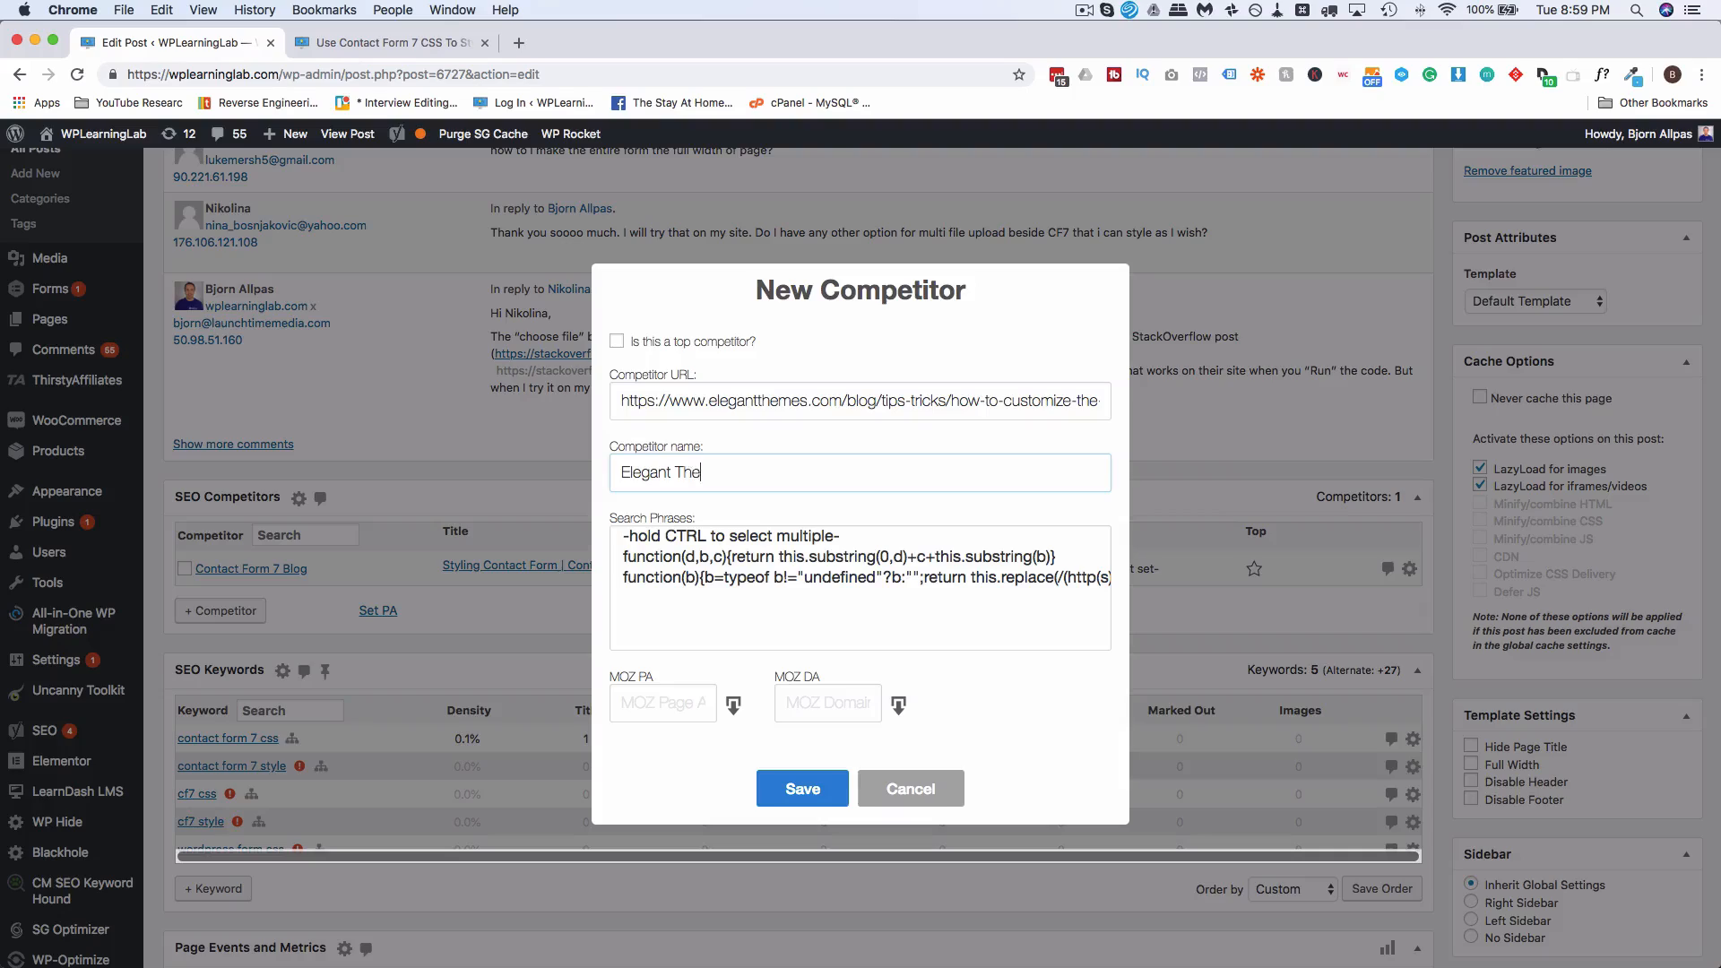
{"action": "left_click", "coordinate": [802, 788]}
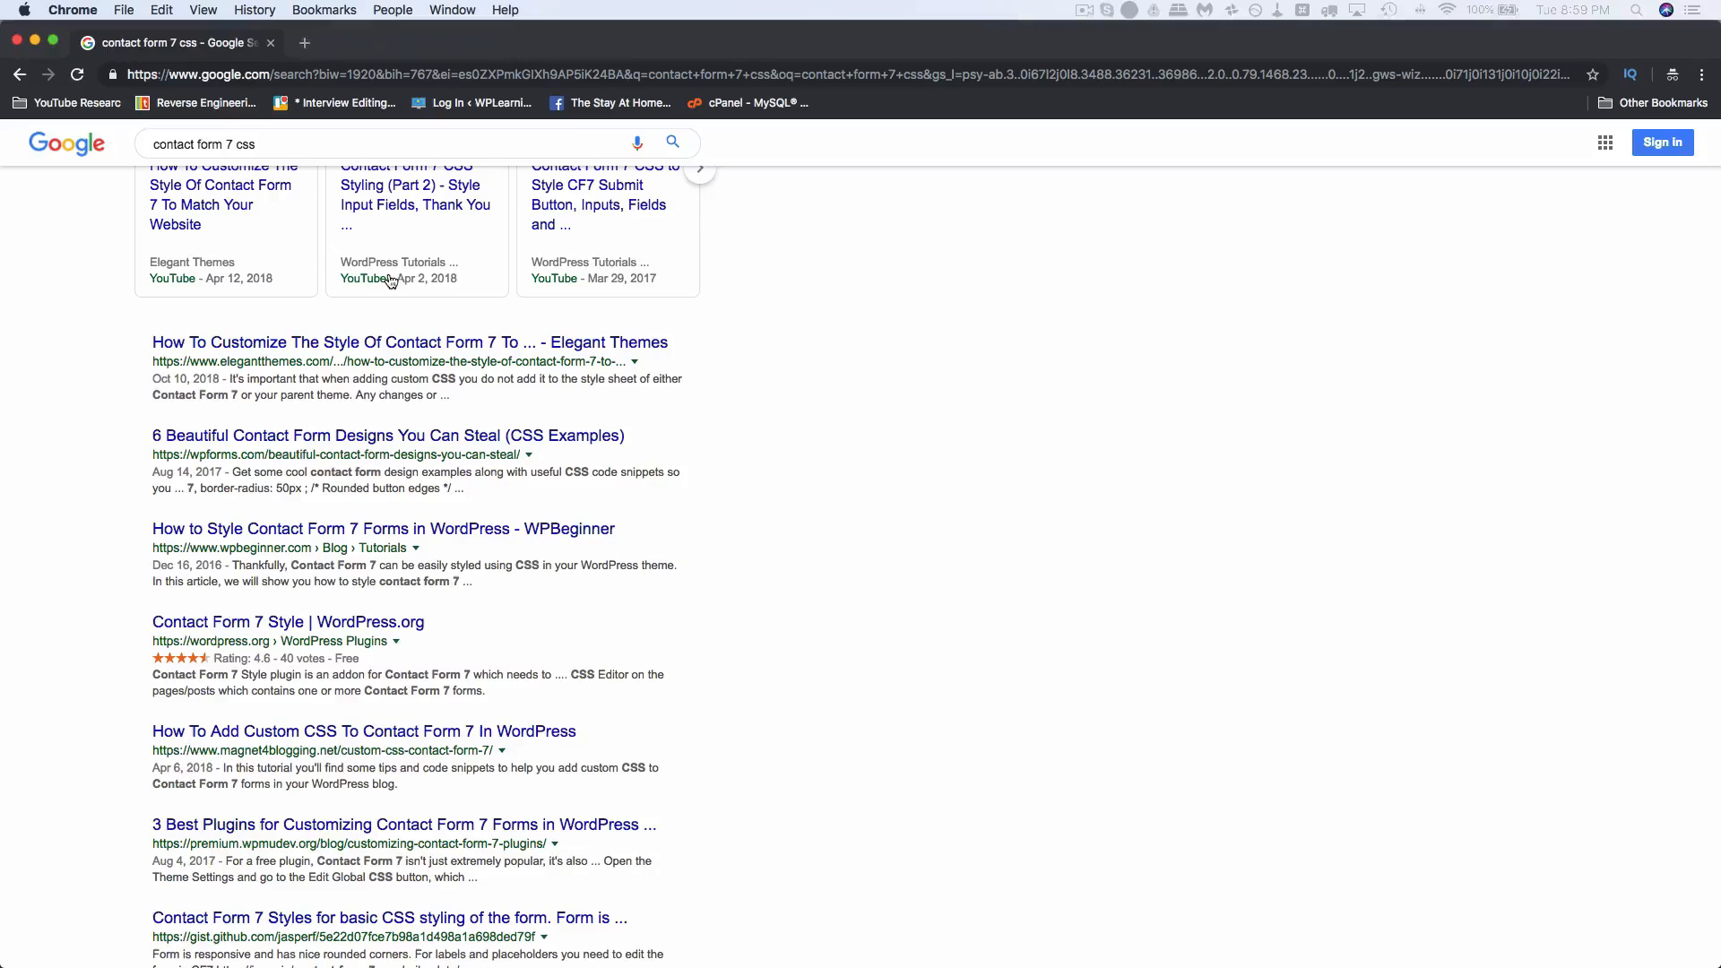
Step: Copy the link address of the WPBeginner result "How to Style Contact Form 7 Forms in WordPress" from the Google results
{"action": "scroll", "coordinate": [153, 511], "scroll_direction": "down", "scroll_amount": 2}
{"action": "scroll", "coordinate": [157, 547], "scroll_direction": "down", "scroll_amount": 1}
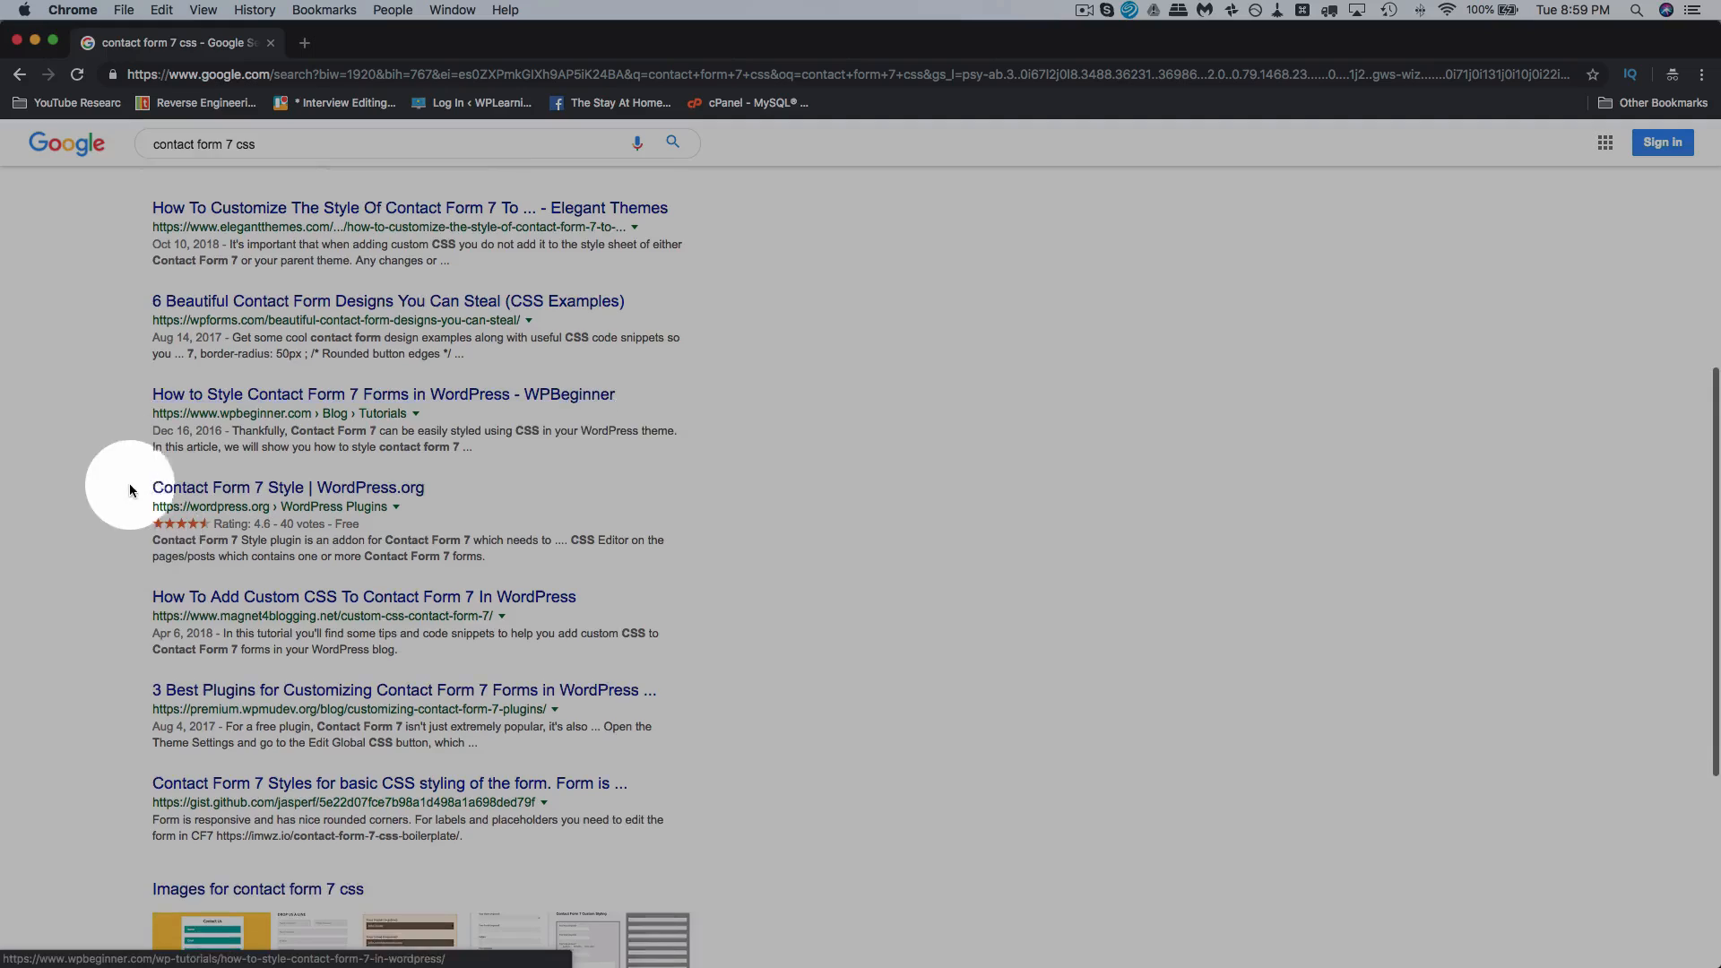
{"action": "right_click", "coordinate": [200, 399]}
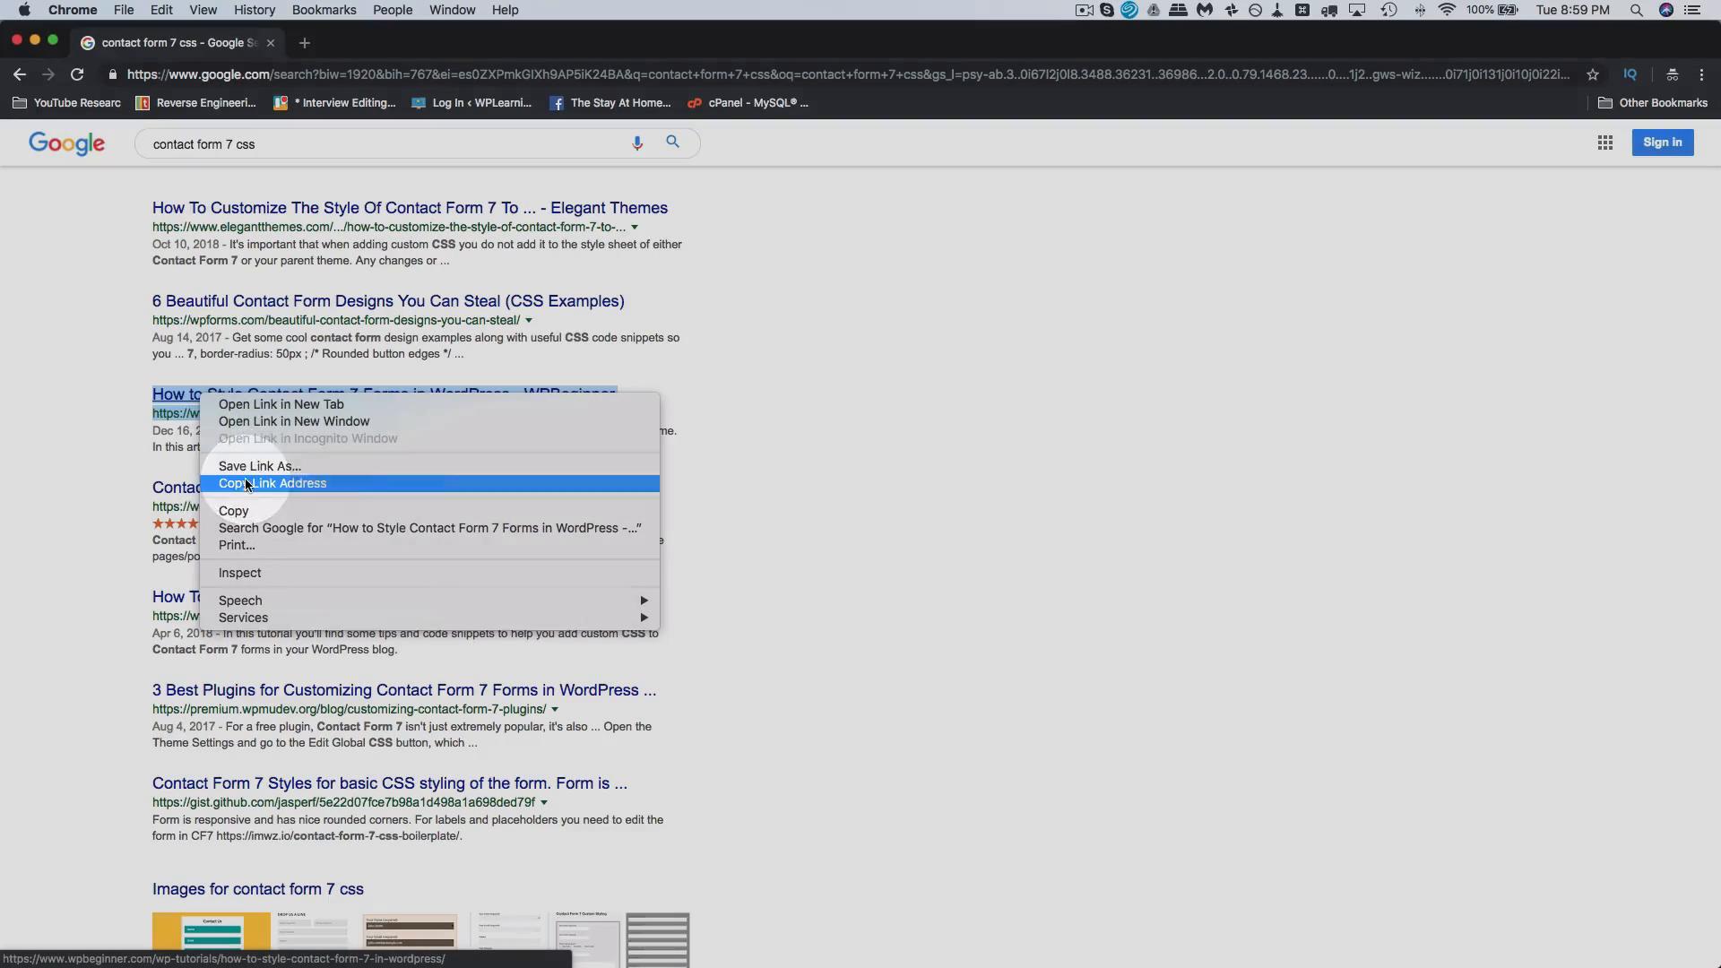
{"action": "left_click", "coordinate": [244, 483]}
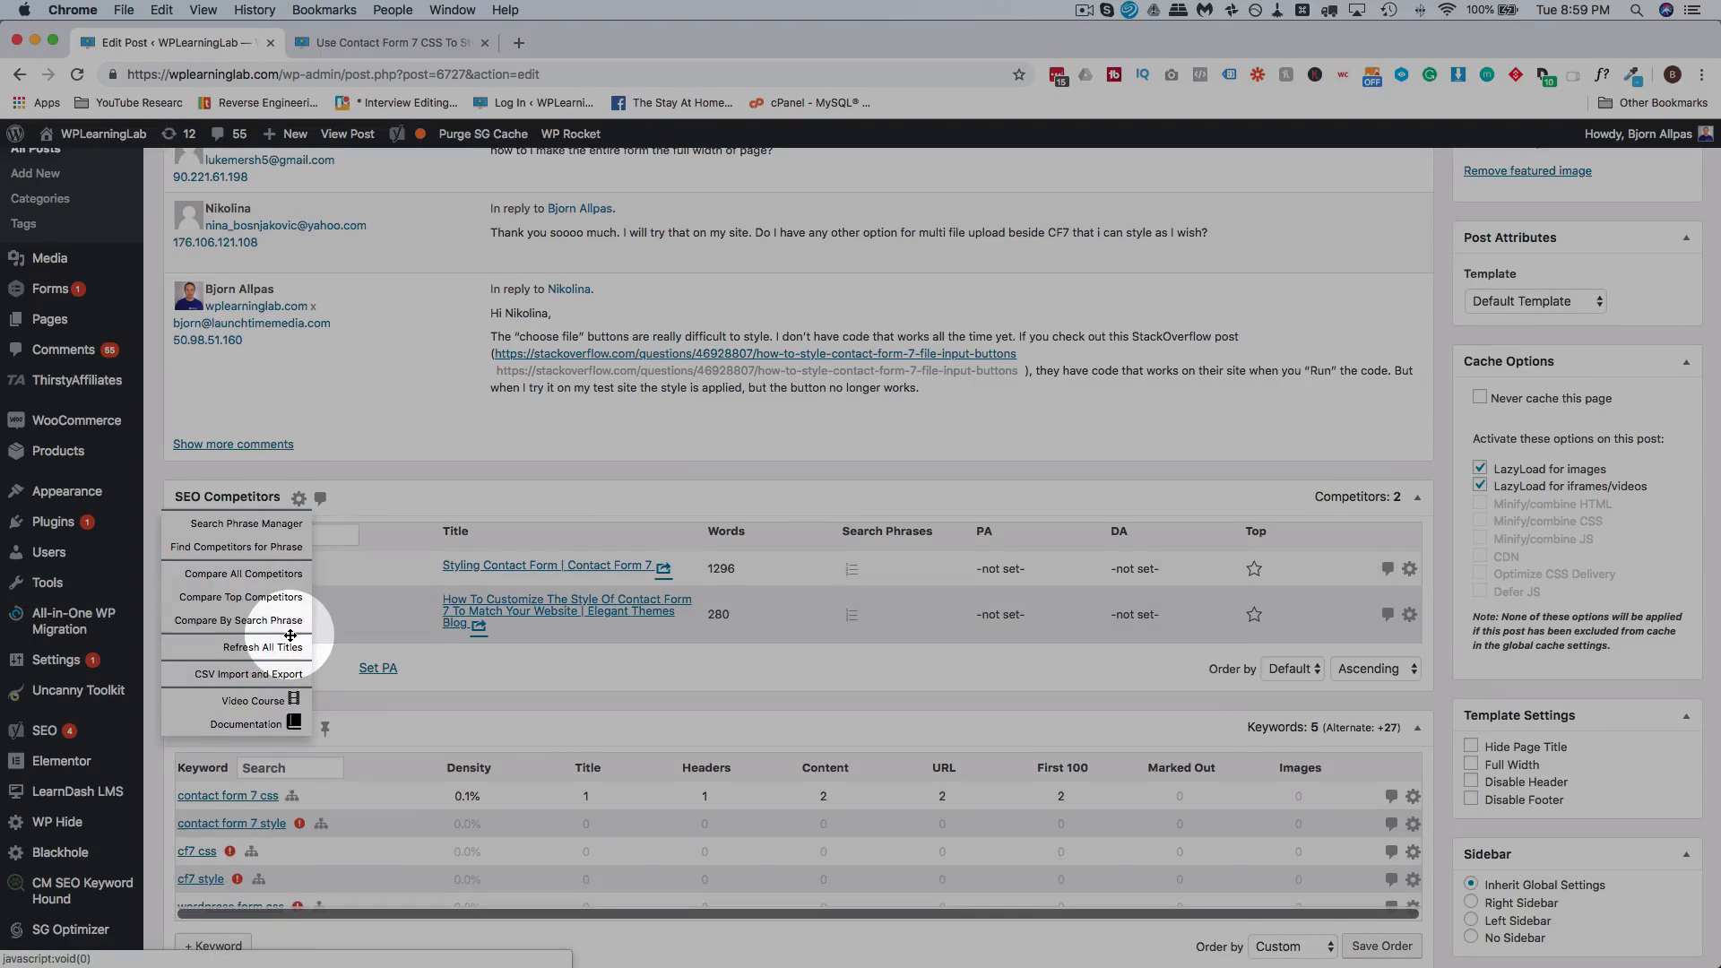
Step: Add the competitor "WP Beginner" with the copied wpbeginner.com tutorial address as its URL
{"action": "scroll", "coordinate": [385, 631], "scroll_direction": "down", "scroll_amount": 1}
{"action": "left_click", "coordinate": [229, 614]}
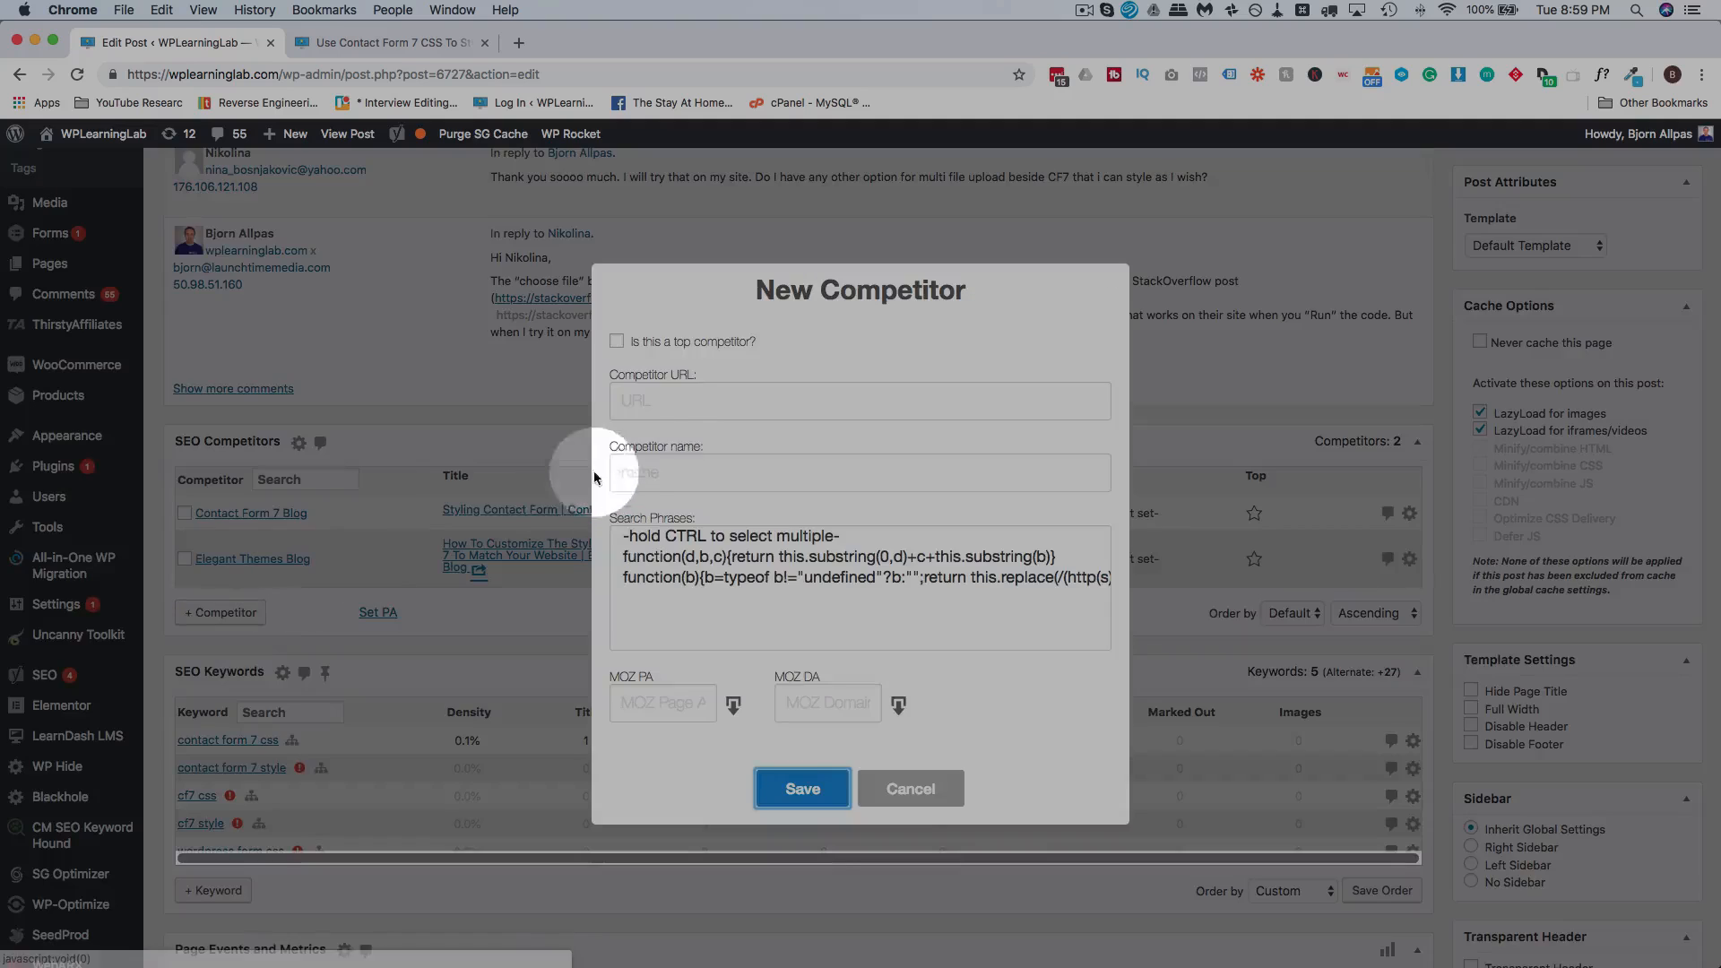
{"action": "left_click", "coordinate": [660, 402]}
{"action": "key", "text": "super+v"}
{"action": "left_click", "coordinate": [659, 473]}
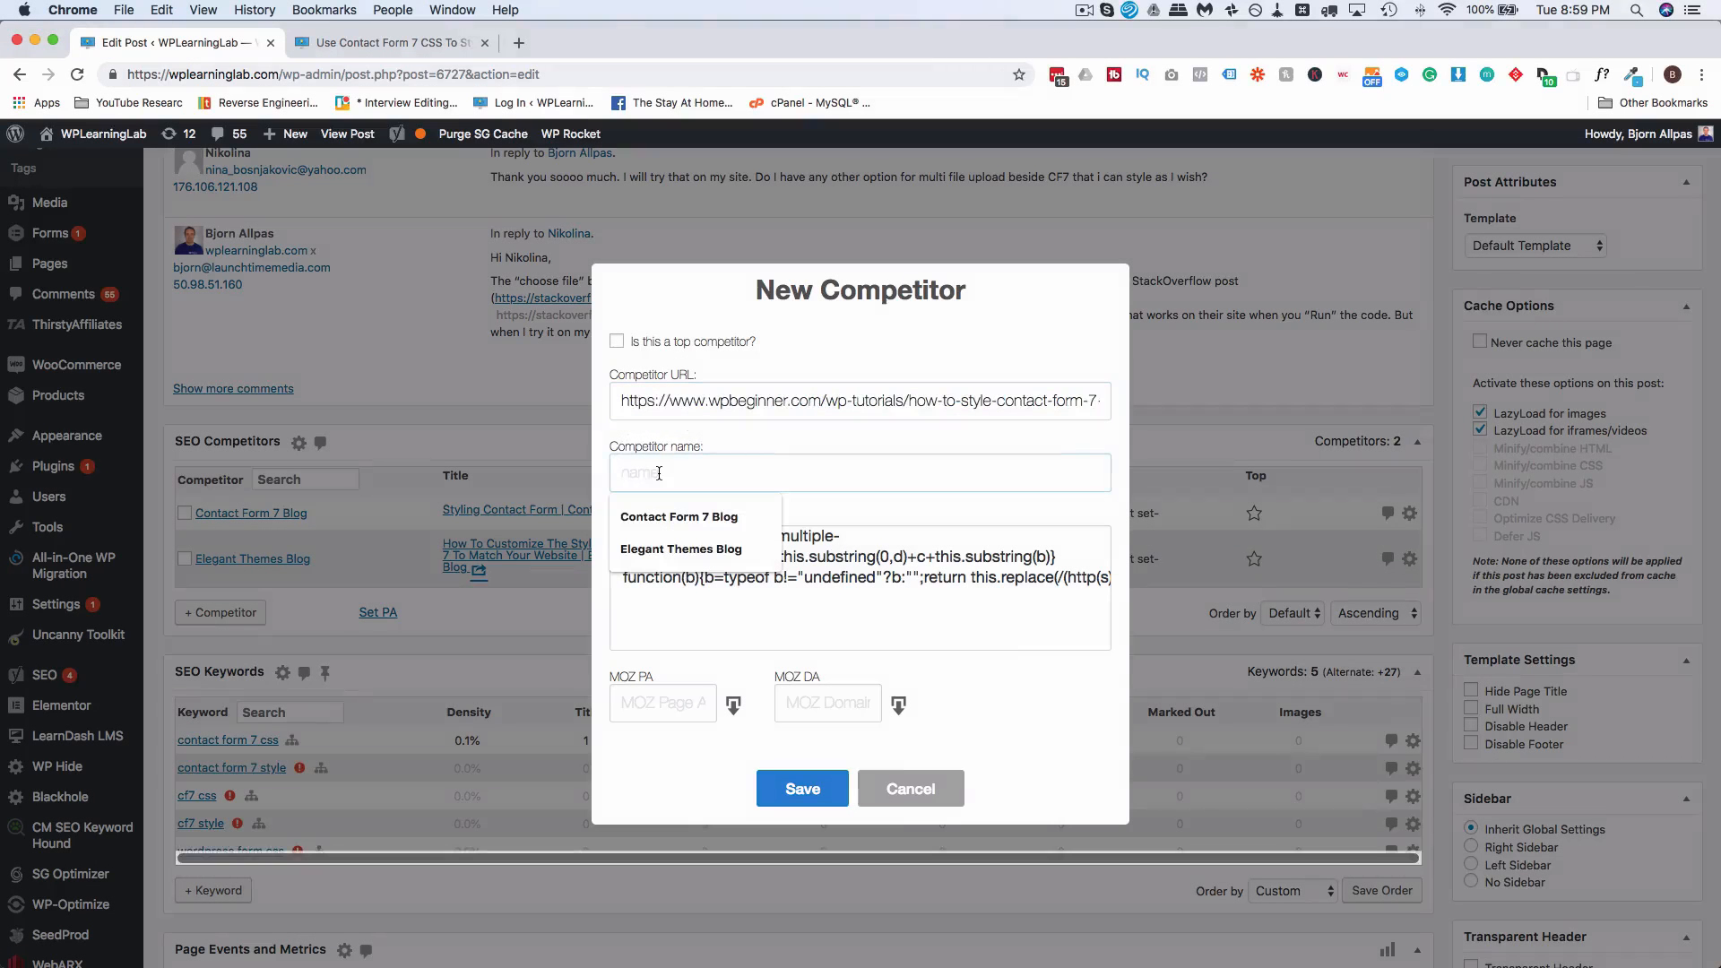
{"action": "type", "text": "WP Beginner"}
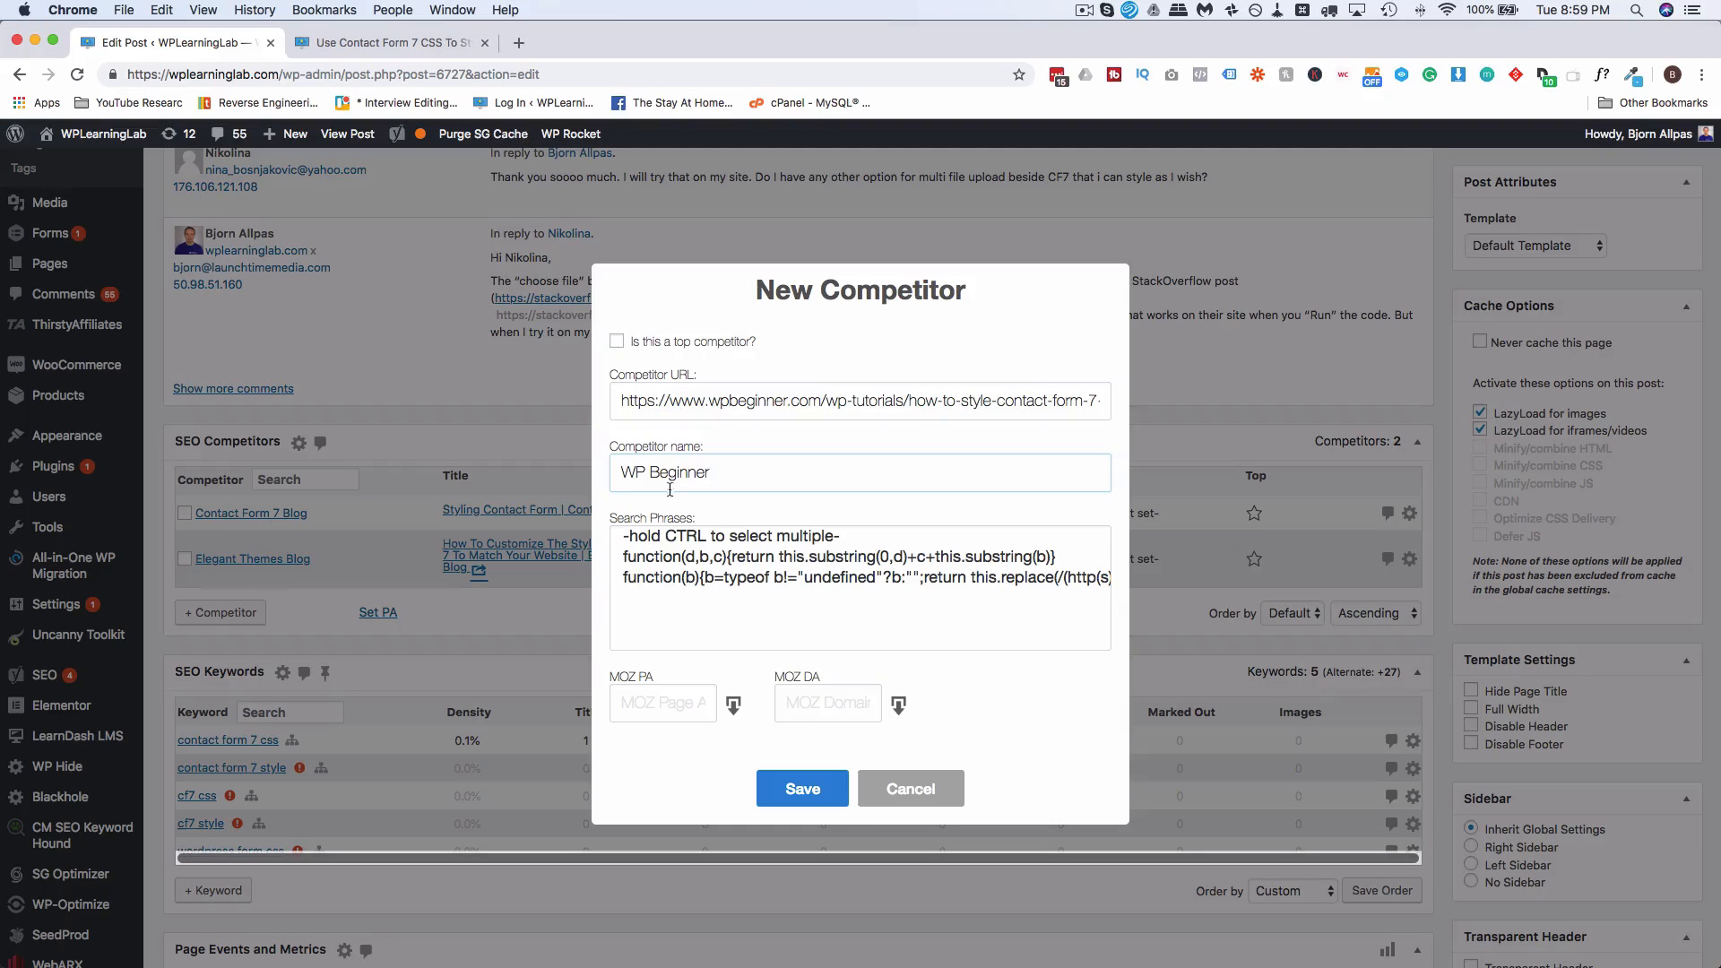
{"action": "left_click", "coordinate": [802, 788]}
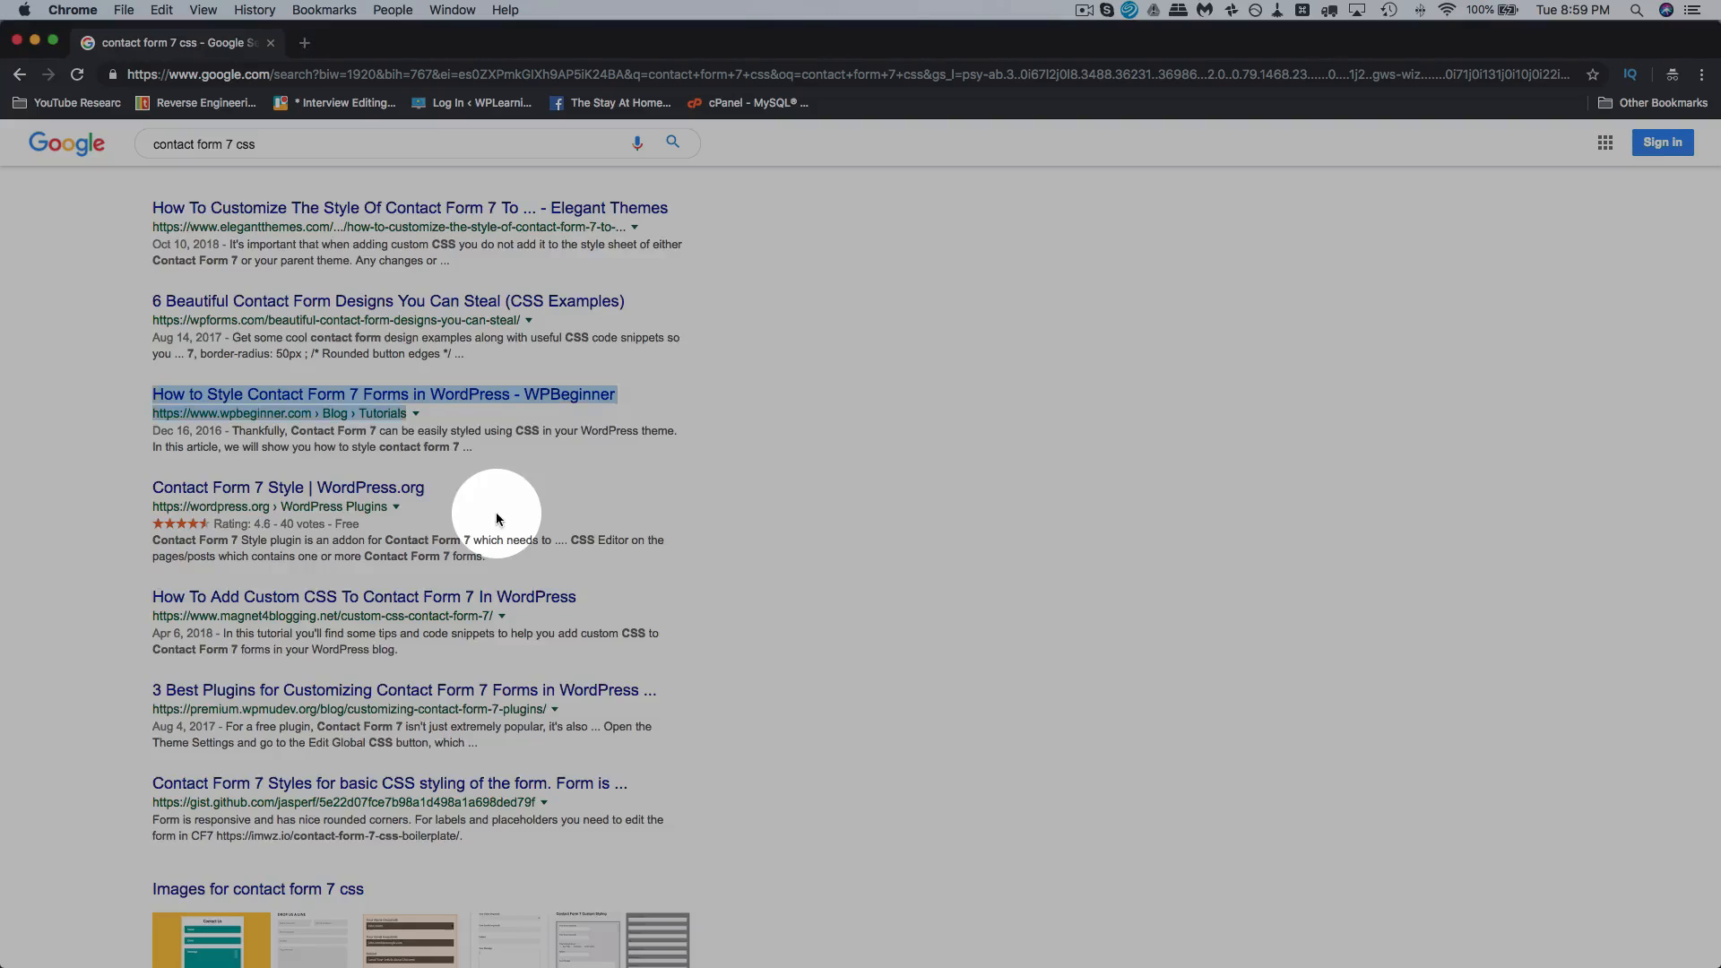
Step: Copy the link address of the result "How To Add Custom CSS To Contact Form 7 In WordPress" from the Google results
{"action": "scroll", "coordinate": [496, 512], "scroll_direction": "down", "scroll_amount": 3}
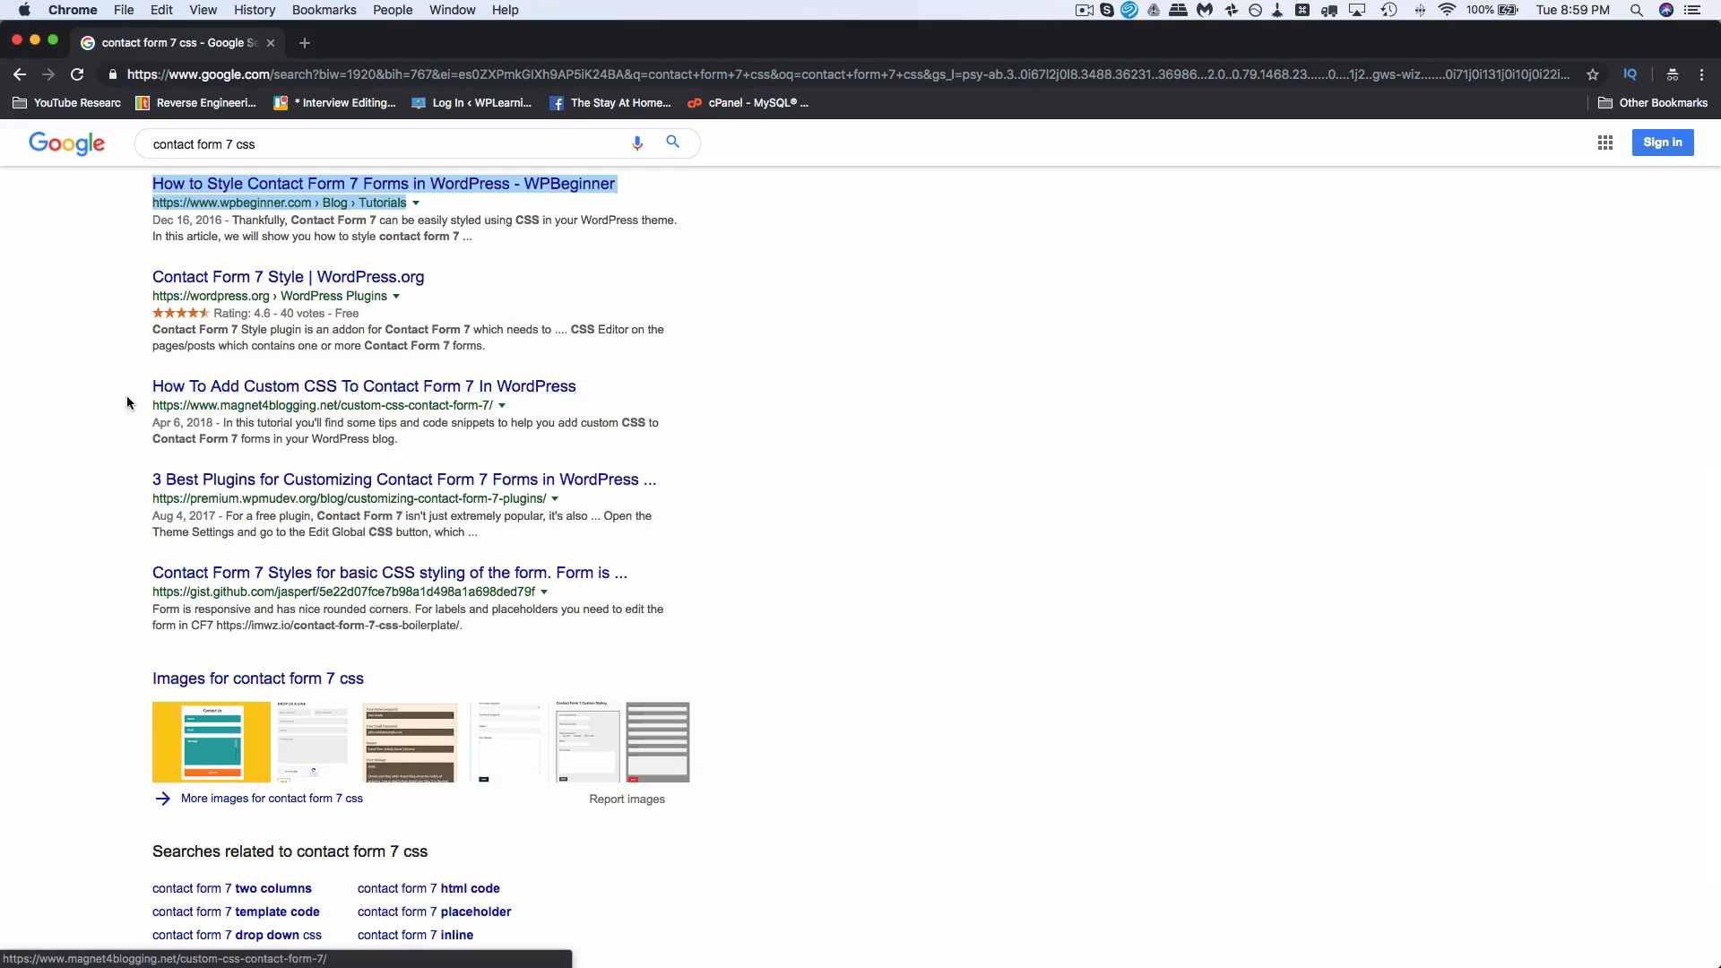
{"action": "right_click", "coordinate": [204, 387]}
{"action": "left_click", "coordinate": [277, 471]}
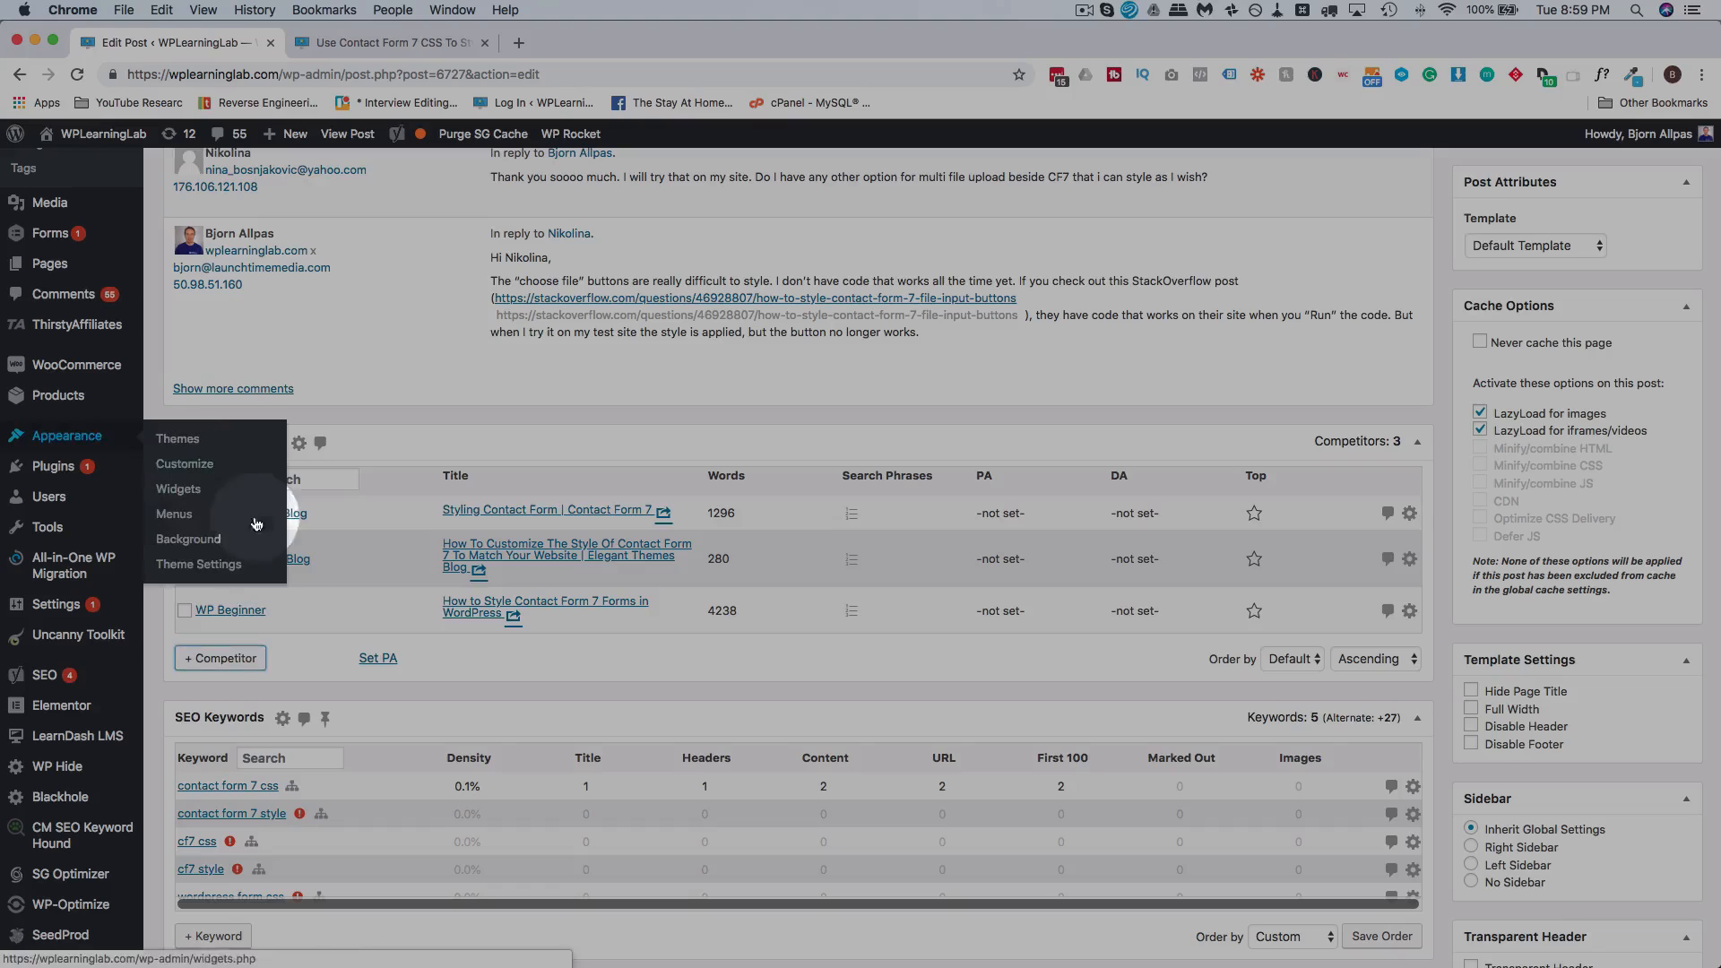
{"action": "left_click", "coordinate": [220, 658]}
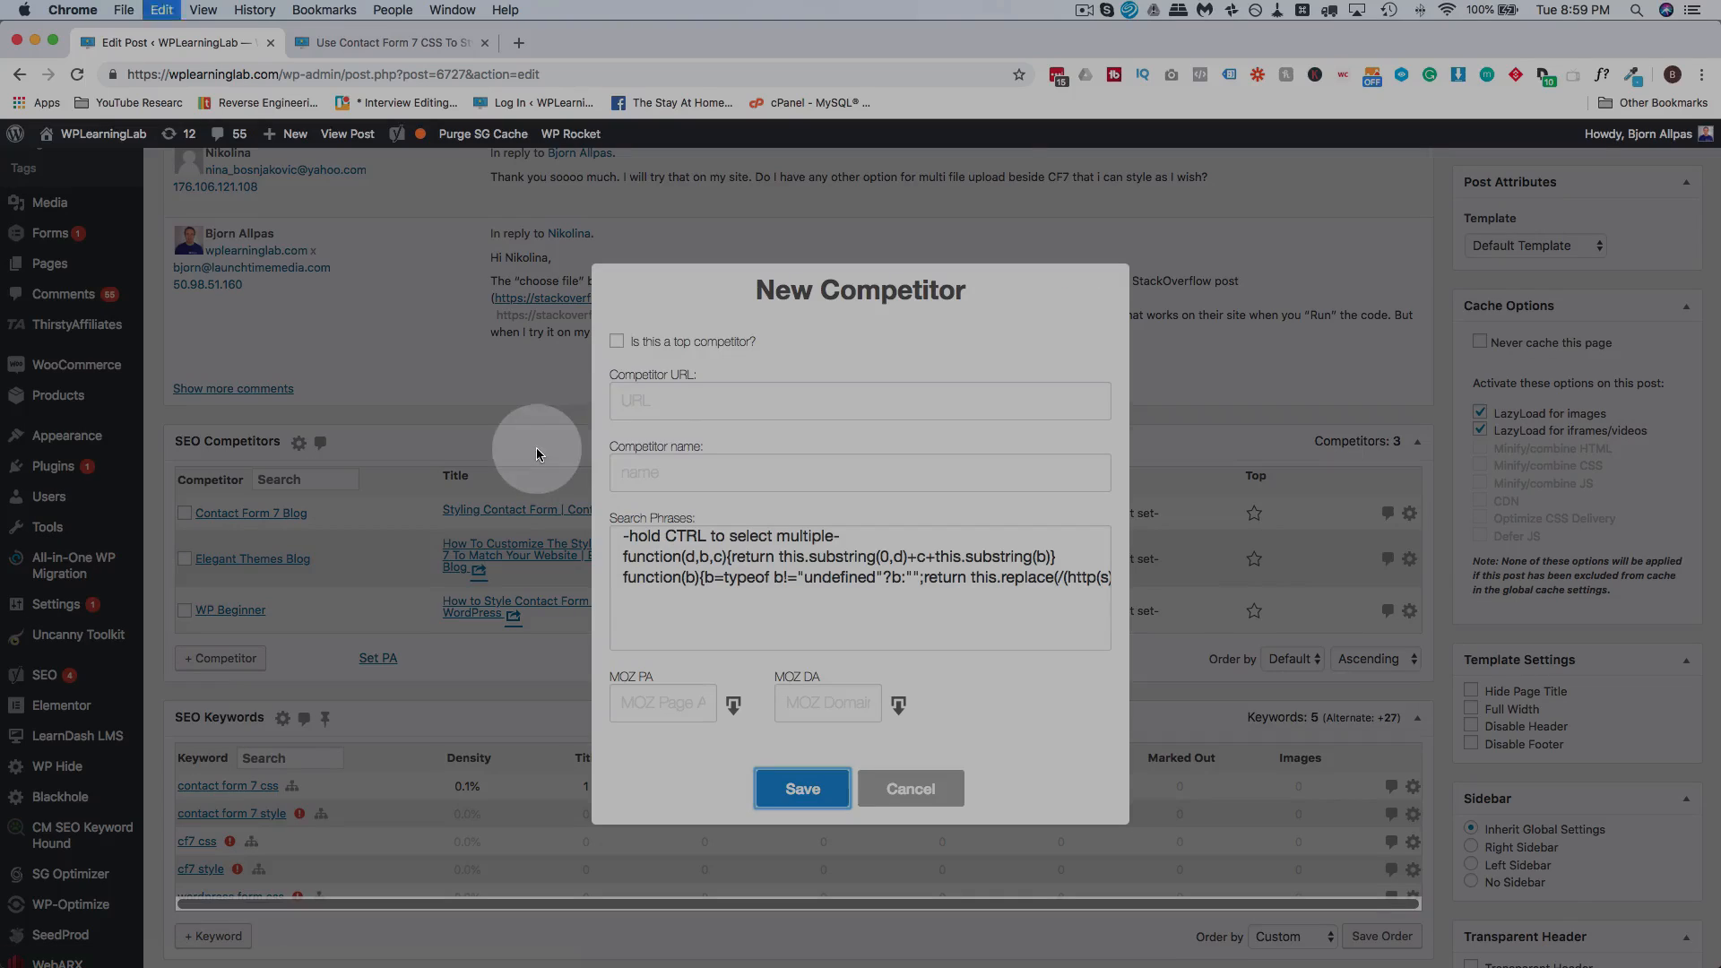
{"action": "left_click", "coordinate": [645, 415]}
{"action": "key", "text": "super+v"}
{"action": "left_click", "coordinate": [653, 466]}
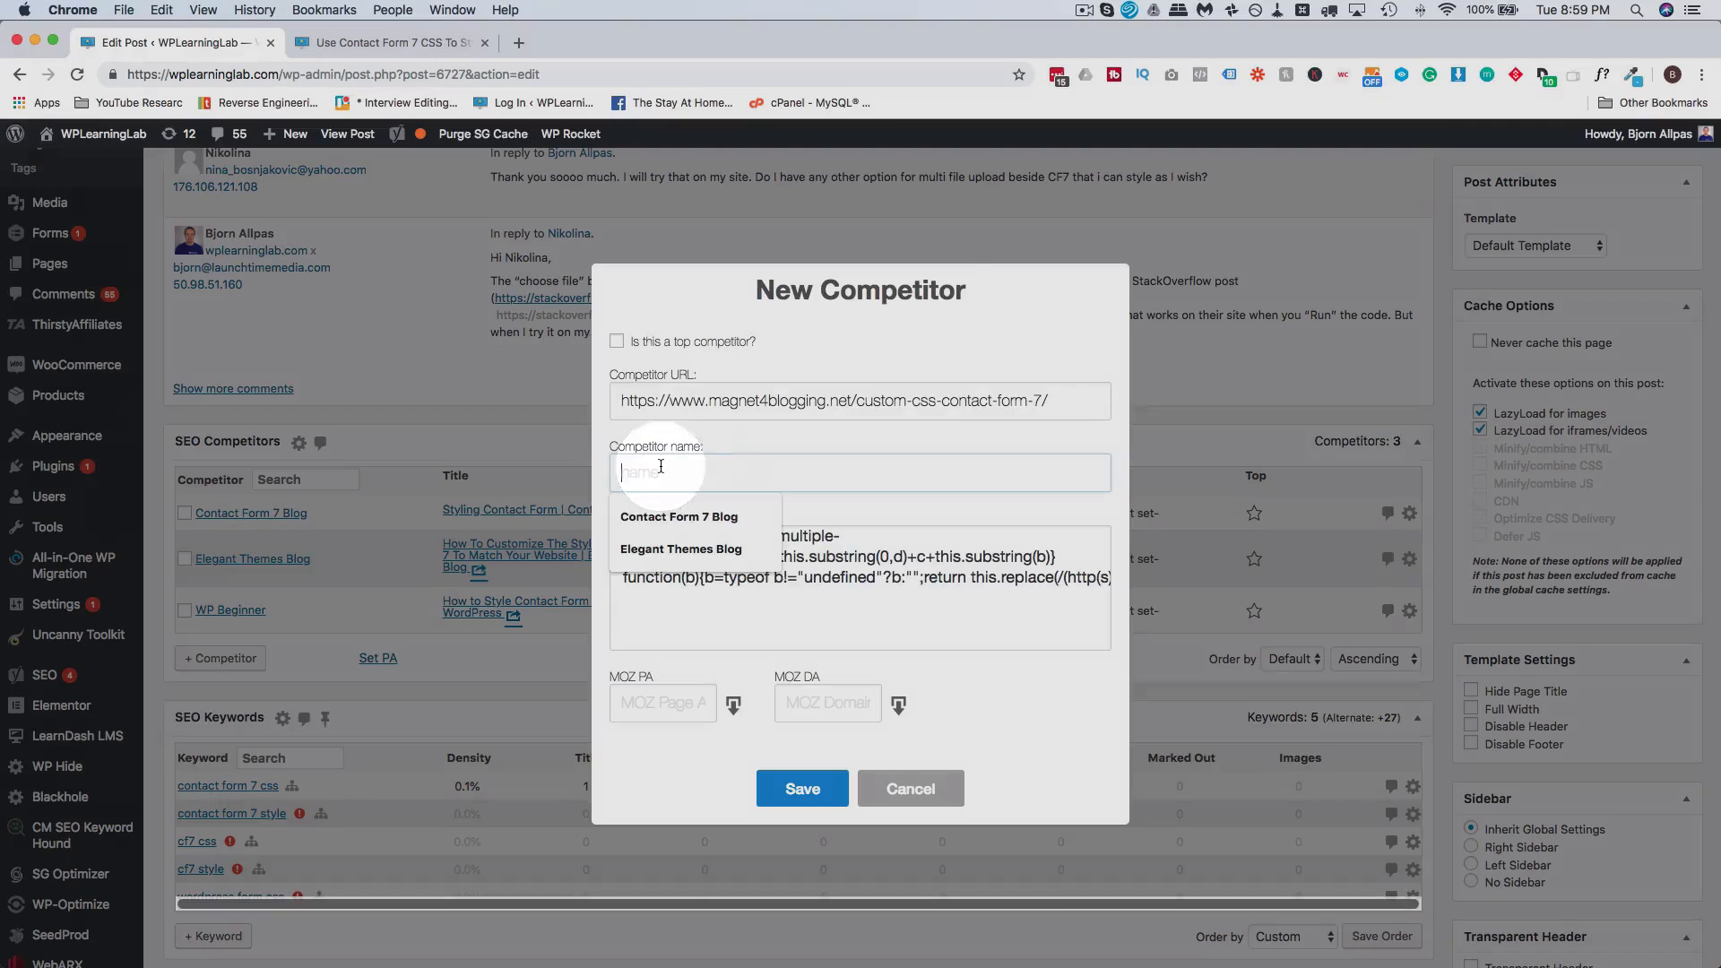
{"action": "type", "text": "Magnet 4 Blogging"}
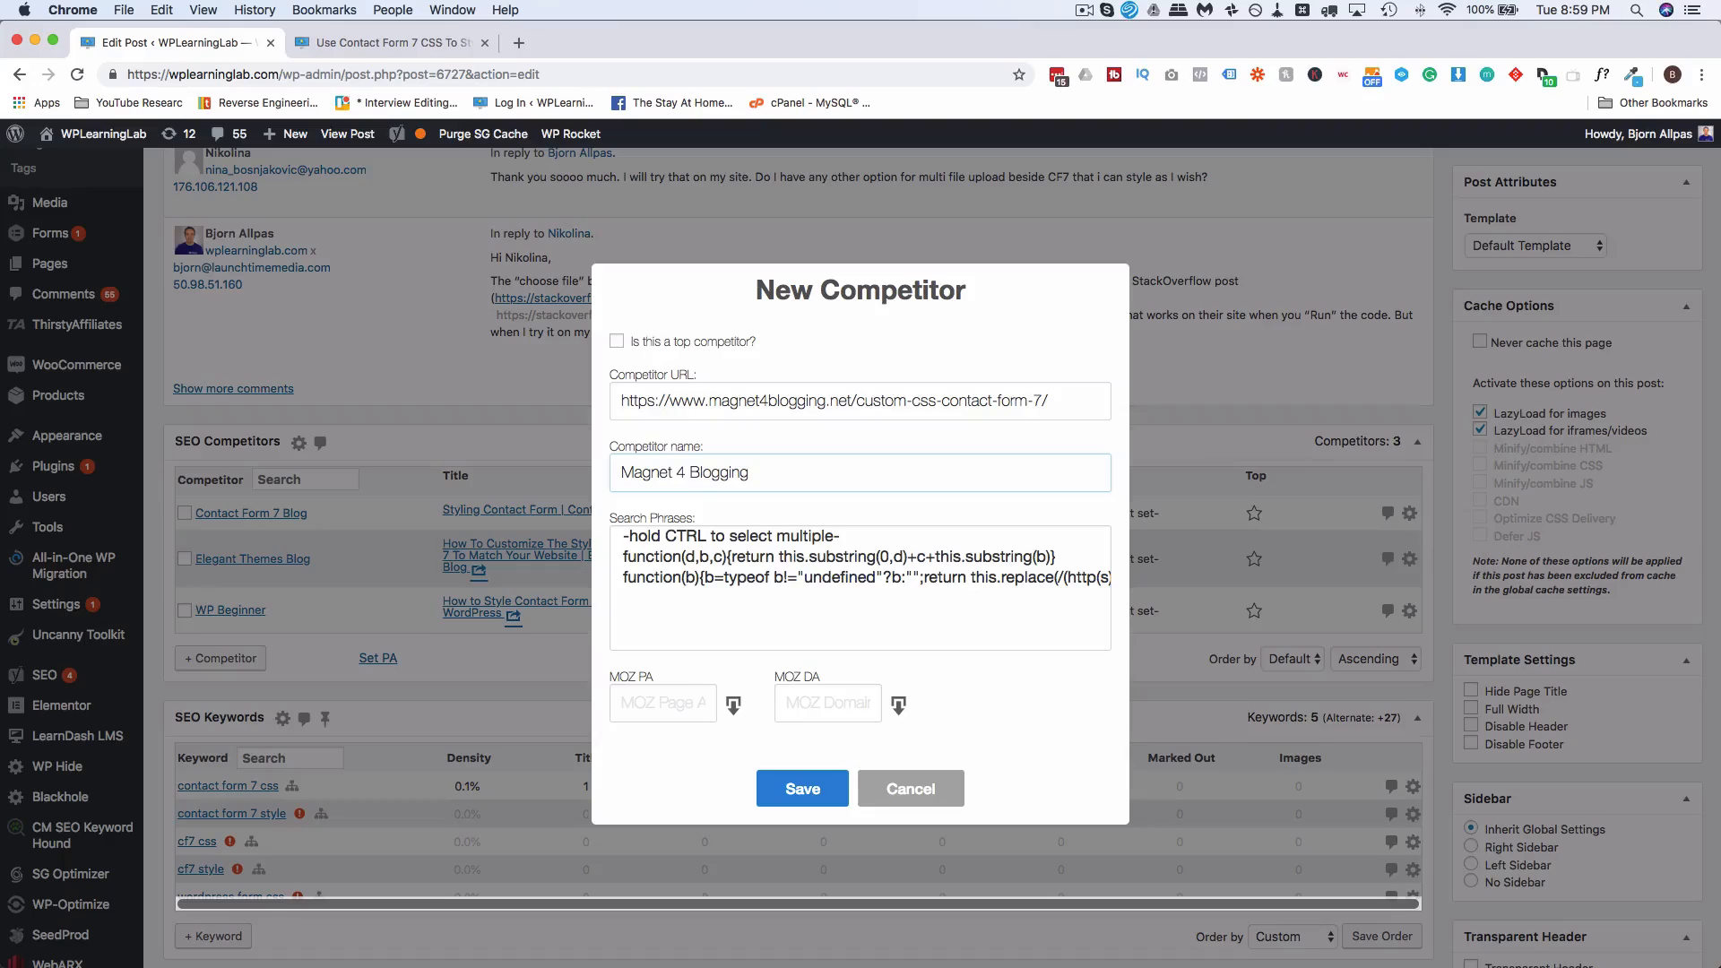
{"action": "left_click", "coordinate": [803, 788]}
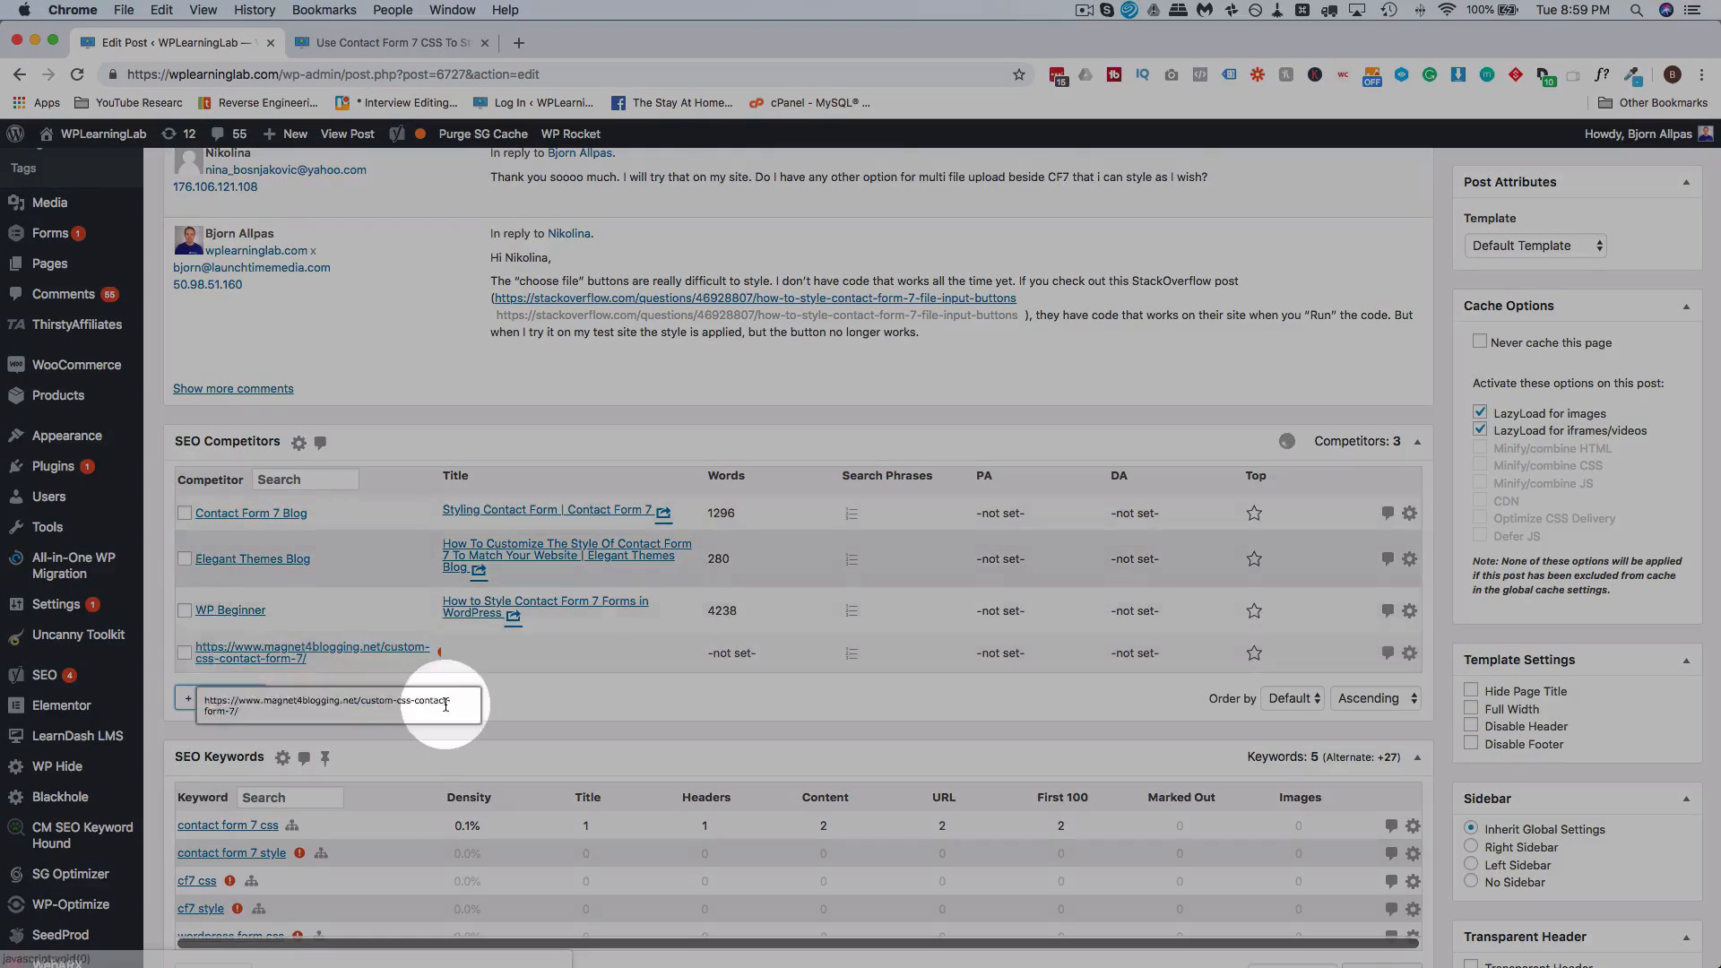
Step: Review the full SEO competitors list, comparing each entry's title, word count, PA and DA
{"action": "scroll", "coordinate": [444, 699], "scroll_direction": "down", "scroll_amount": 3}
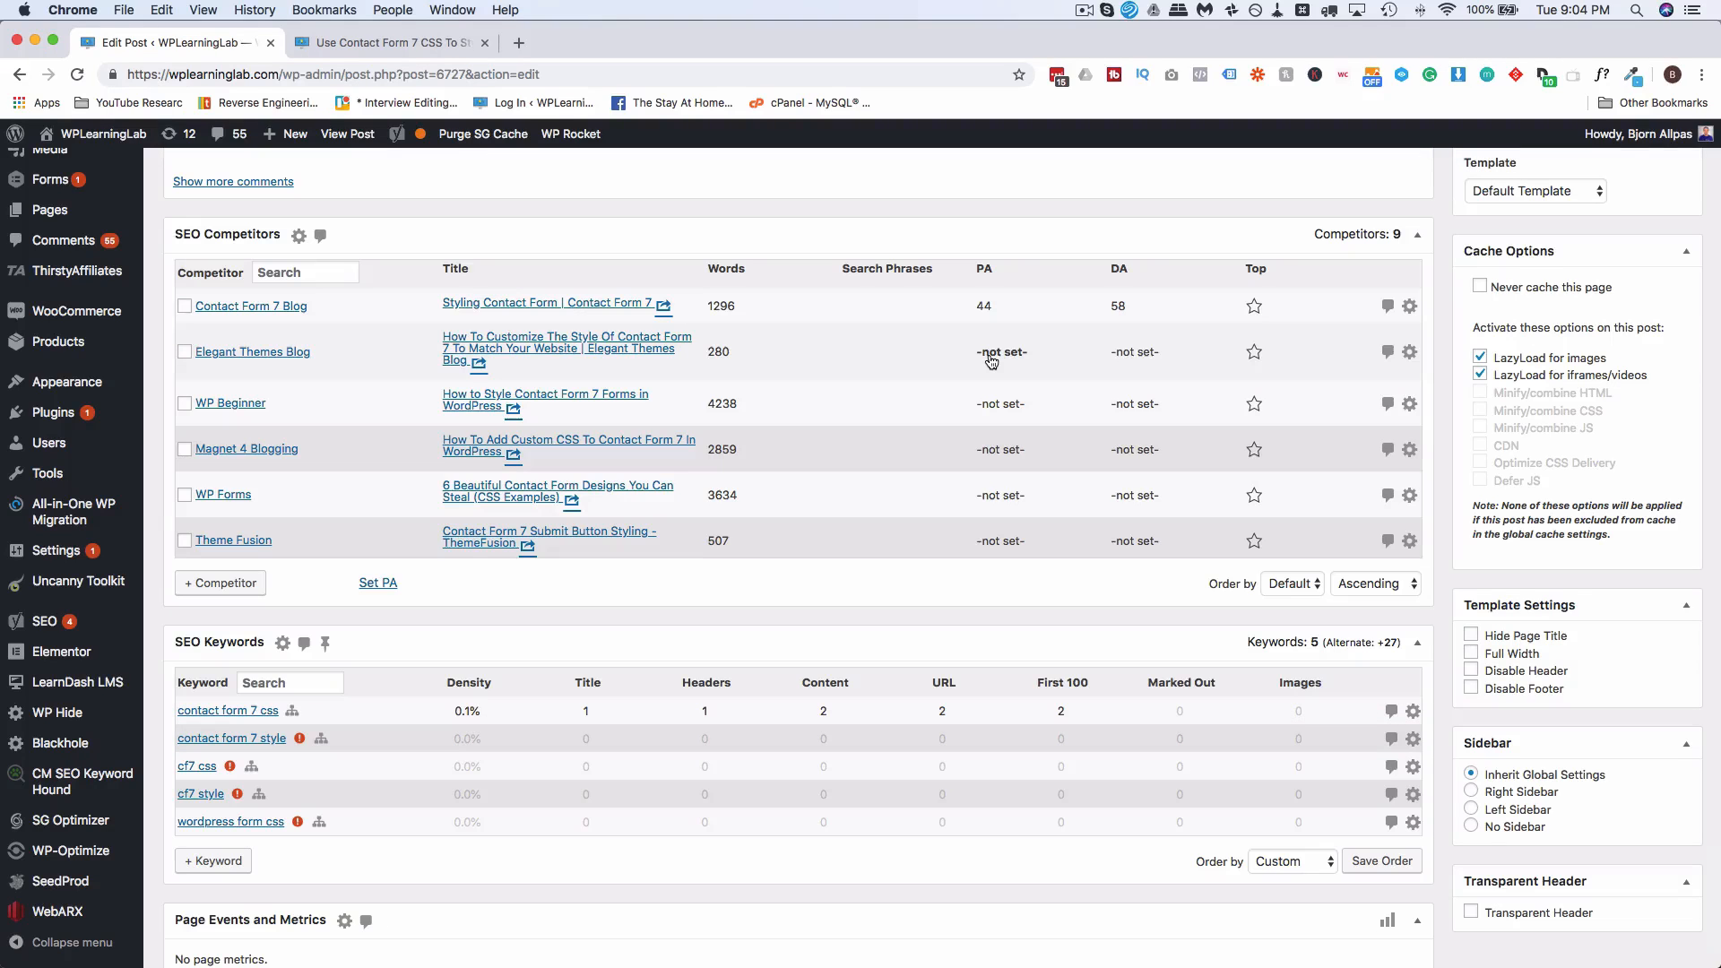
{"action": "scroll", "coordinate": [1051, 445], "scroll_direction": "down", "scroll_amount": 3}
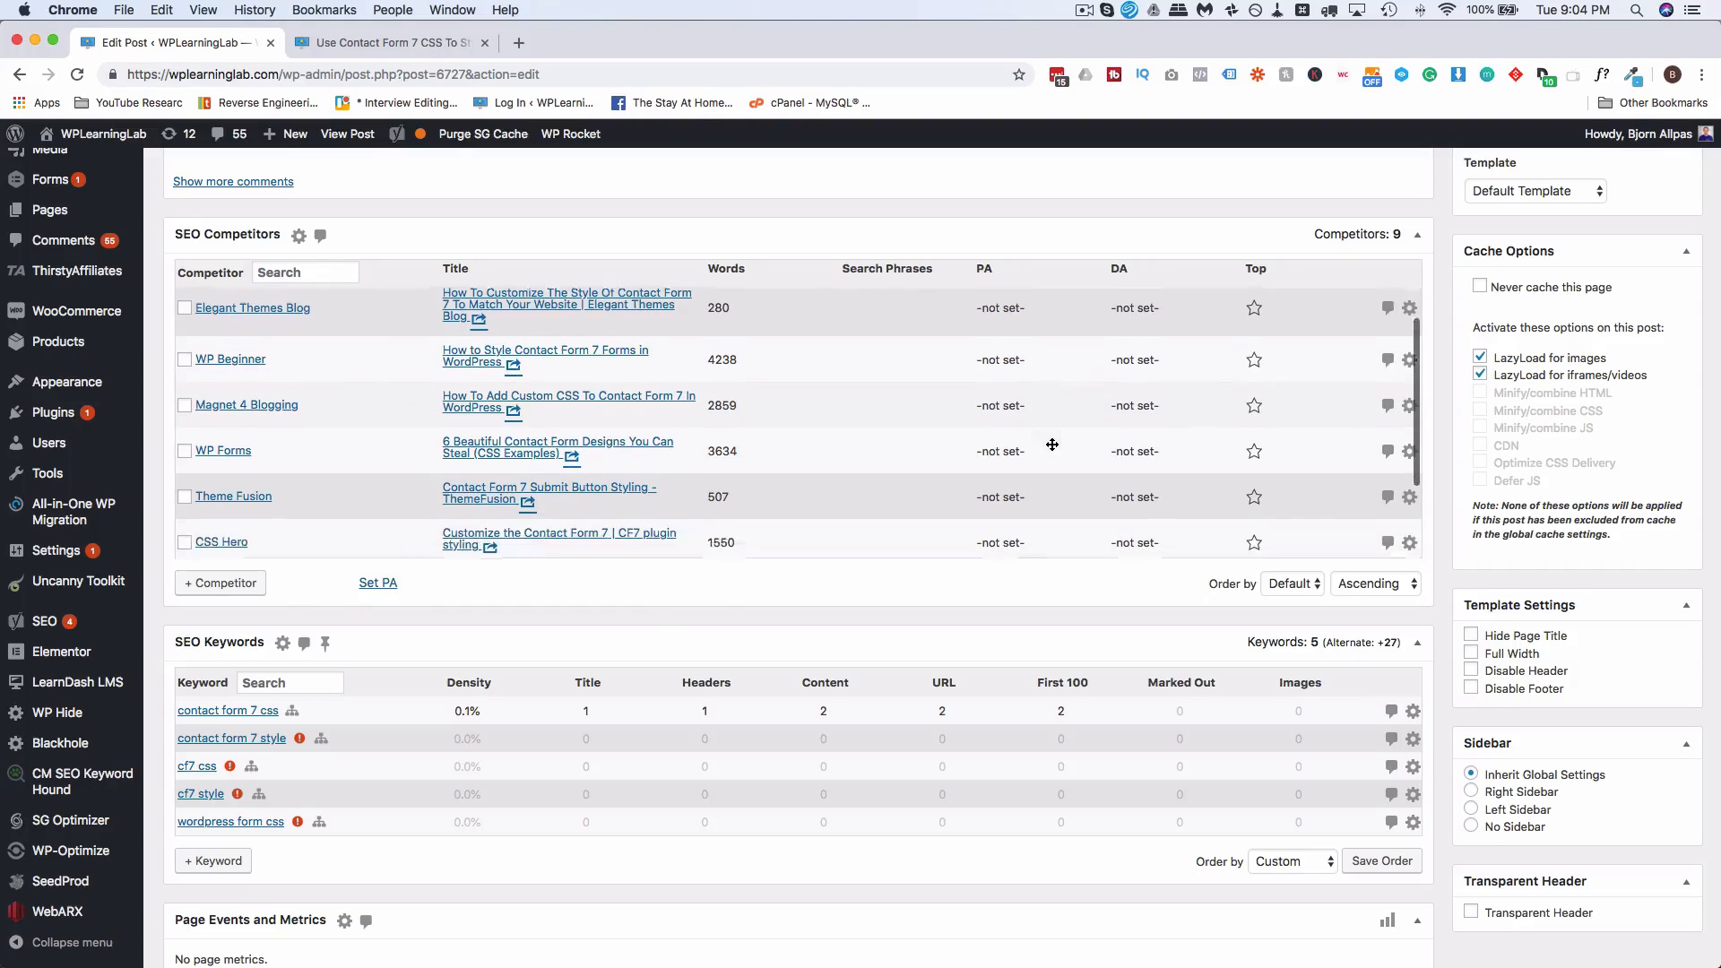
{"action": "scroll", "coordinate": [1052, 445], "scroll_direction": "down", "scroll_amount": 1}
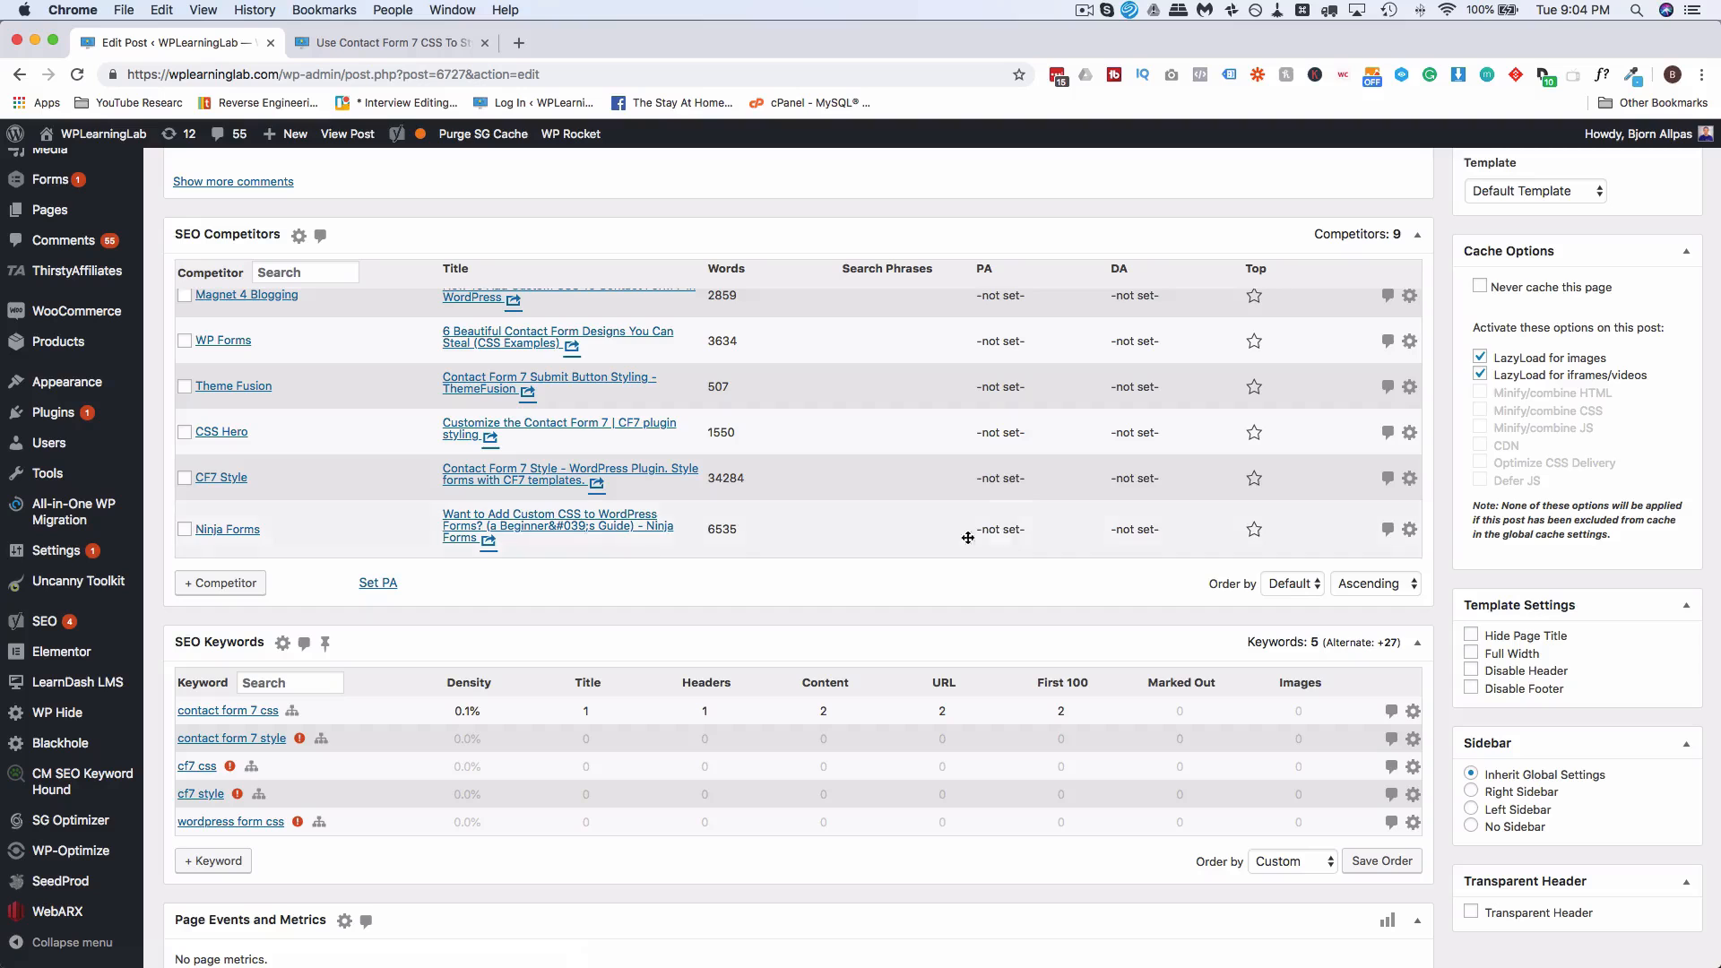
{"action": "scroll", "coordinate": [1051, 531], "scroll_direction": "up", "scroll_amount": 5}
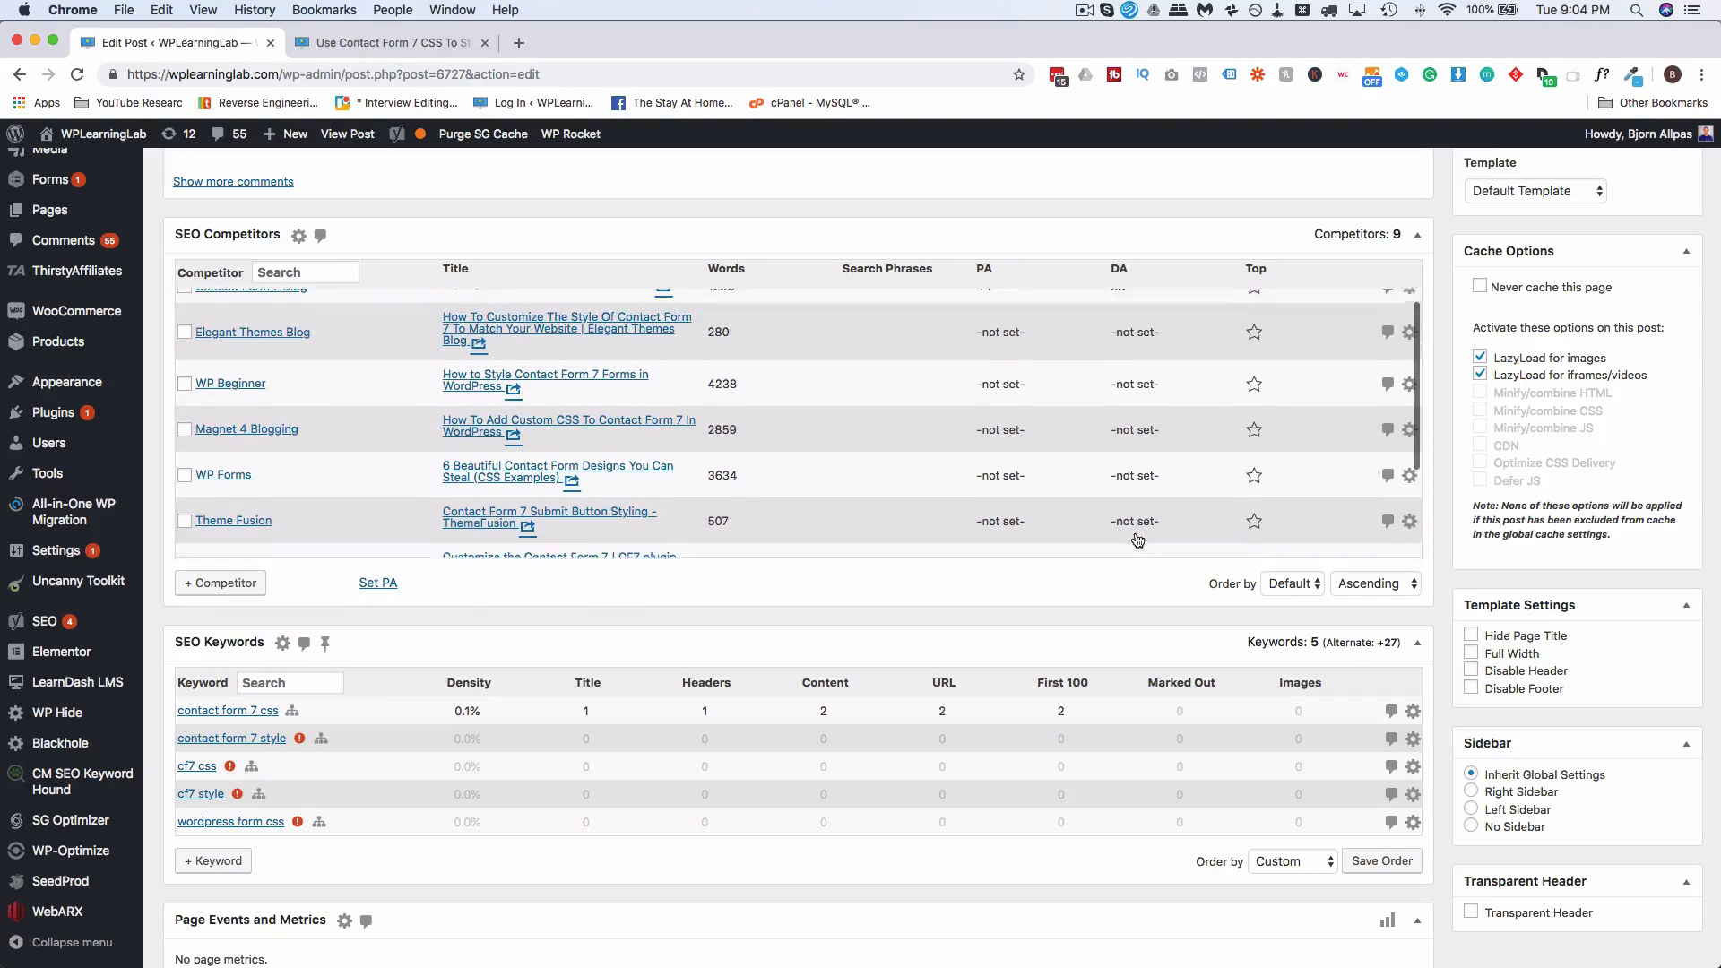
{"action": "scroll", "coordinate": [1068, 414], "scroll_direction": "down", "scroll_amount": 3}
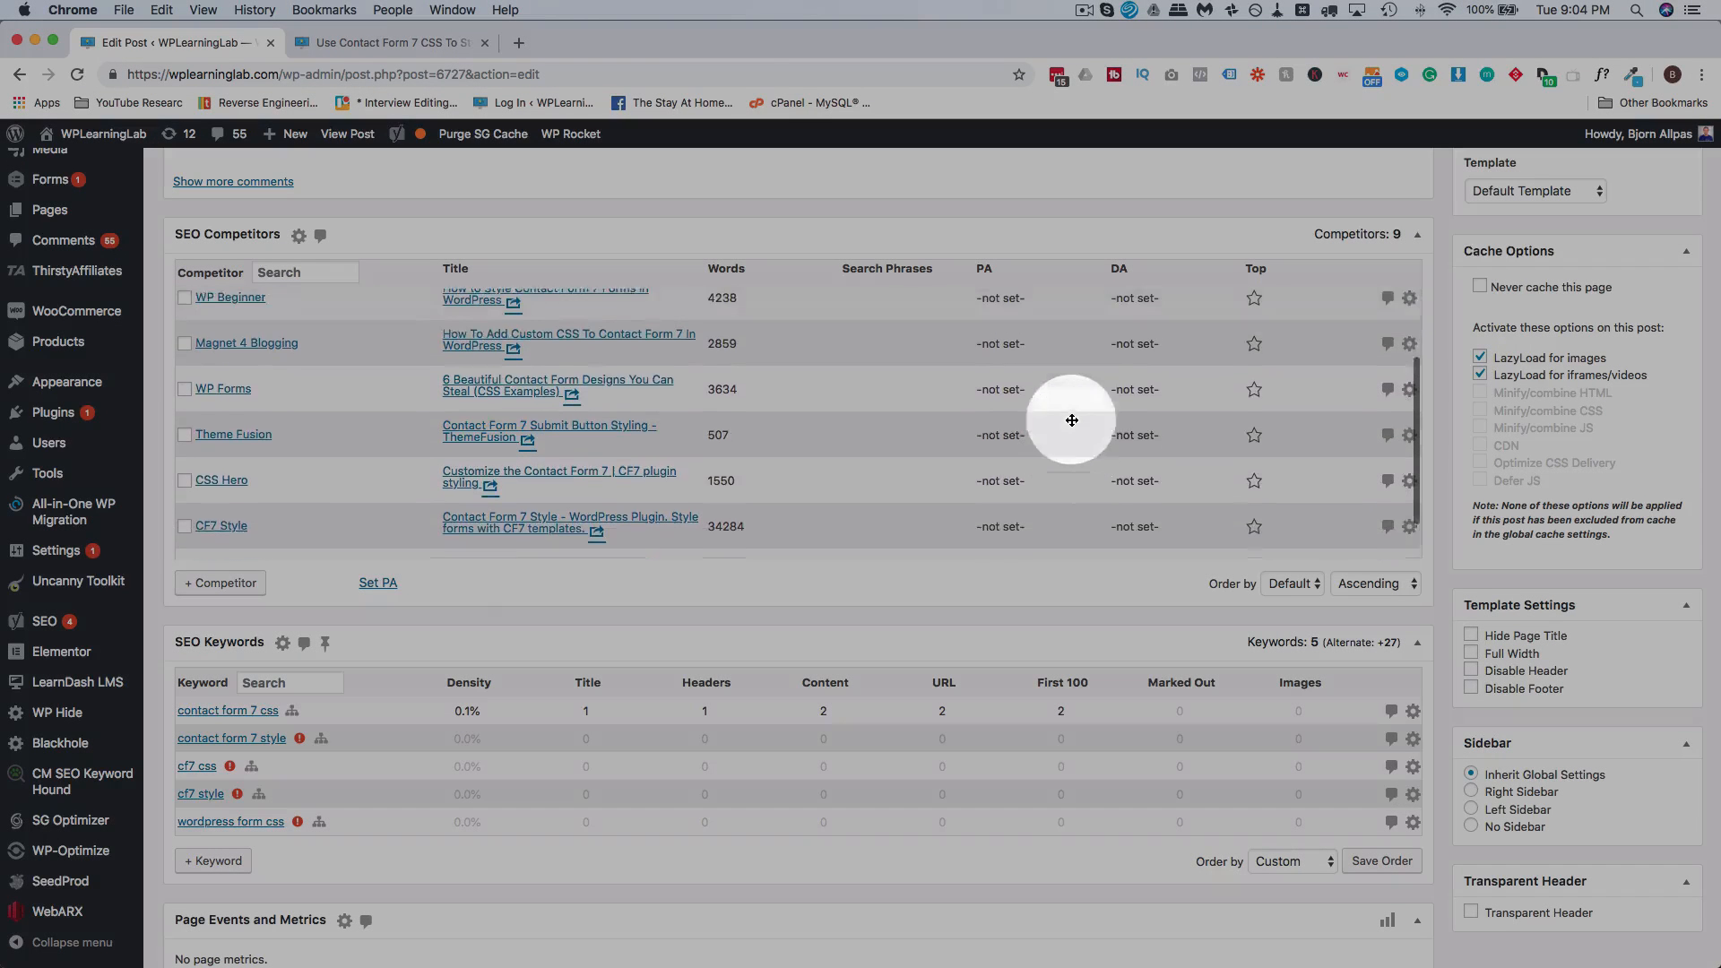
{"action": "scroll", "coordinate": [1089, 405], "scroll_direction": "up", "scroll_amount": 4}
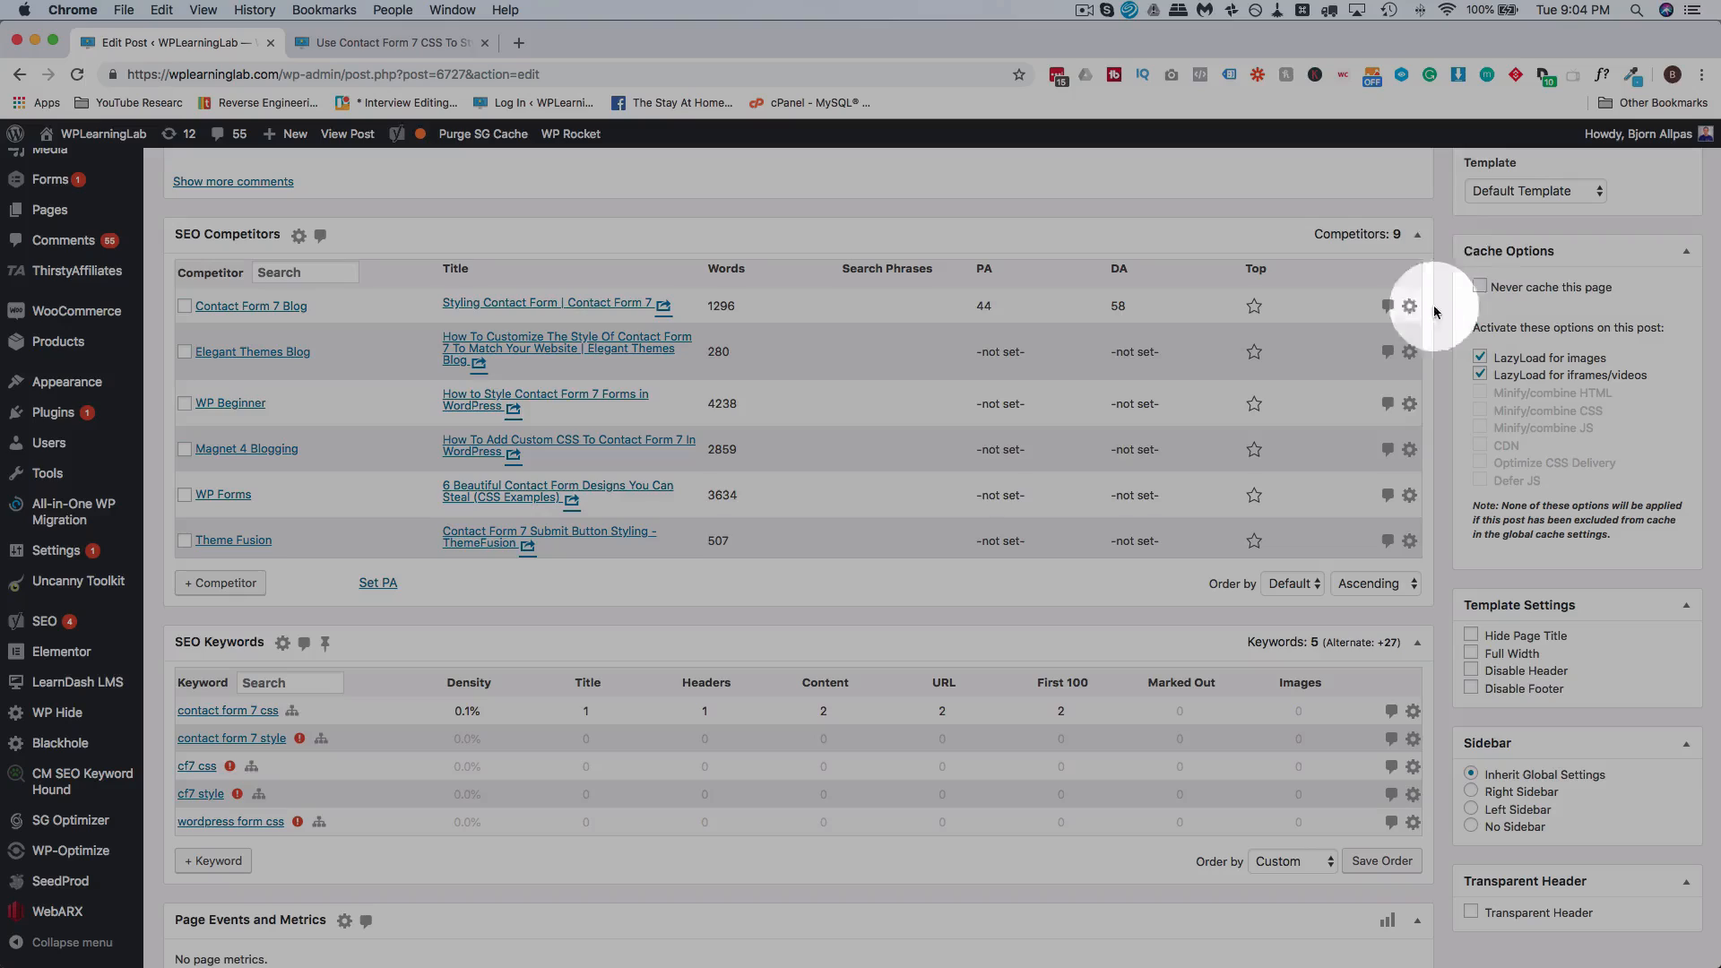
Step: Update the post to save the competitor data and head back to the SEO Competitors section
{"action": "scroll", "coordinate": [1427, 417], "scroll_direction": "up", "scroll_amount": 15}
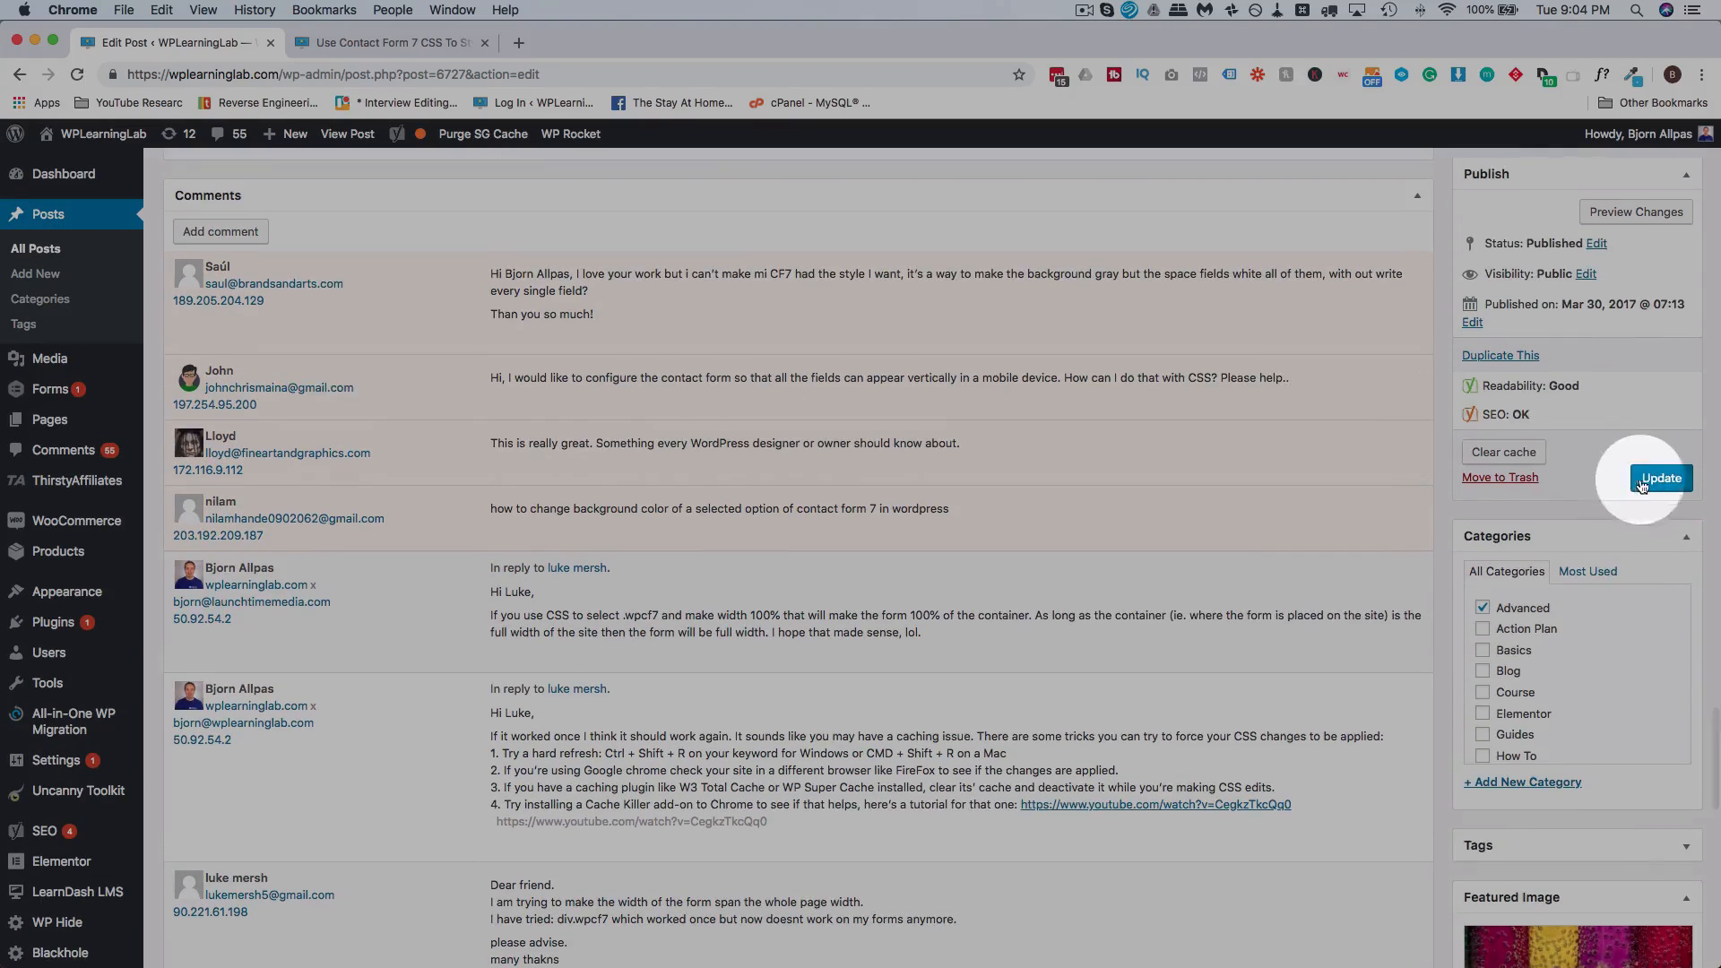
{"action": "left_click", "coordinate": [1642, 482]}
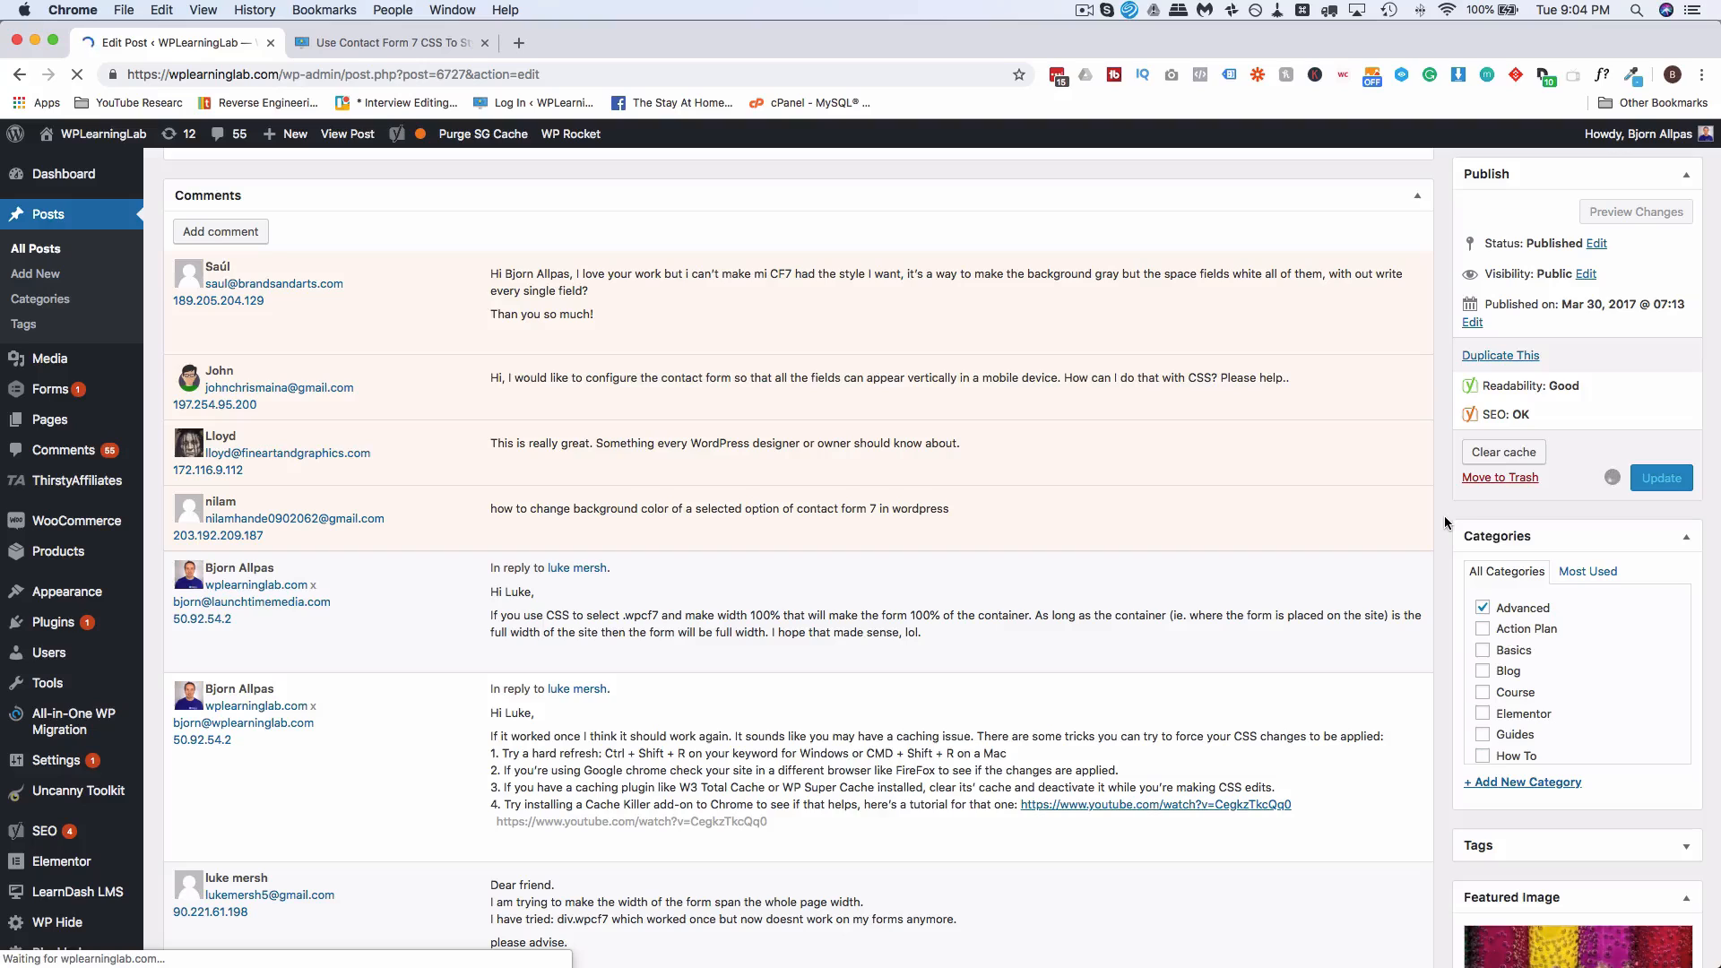
{"action": "scroll", "coordinate": [1443, 514], "scroll_direction": "down", "scroll_amount": 15}
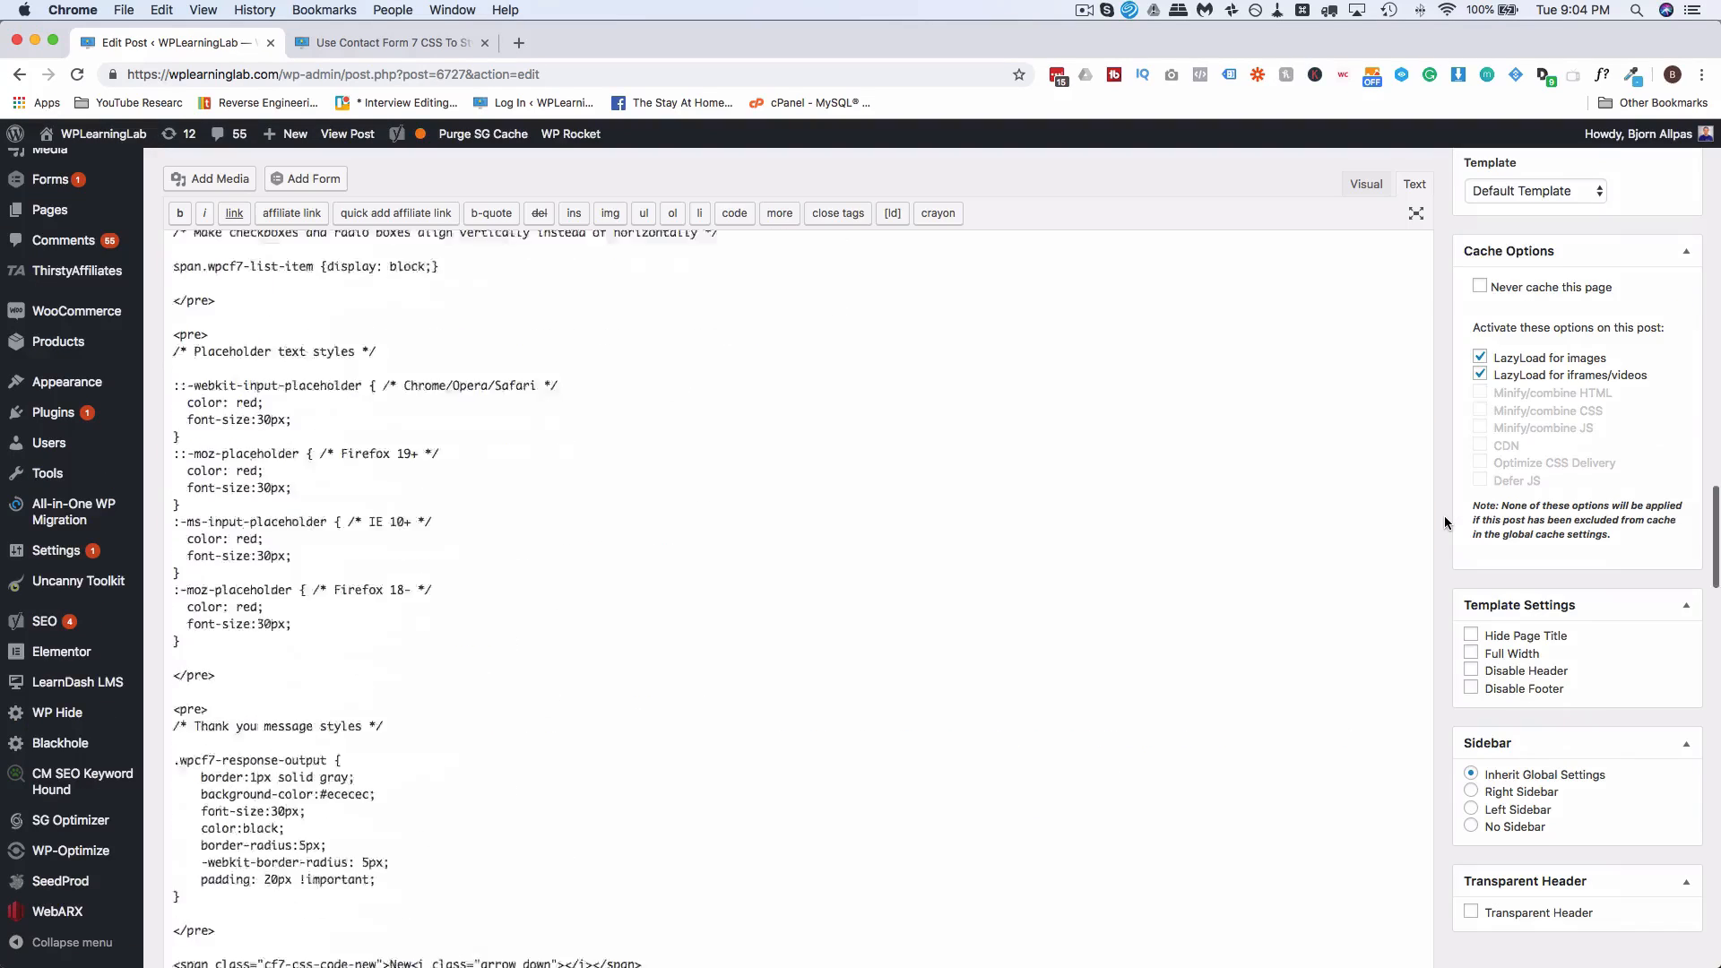
Step: Refresh the MOZ scores of the Elegant Themes Blog entry in the SEO Competitors list
{"action": "scroll", "coordinate": [1443, 522], "scroll_direction": "down", "scroll_amount": 3}
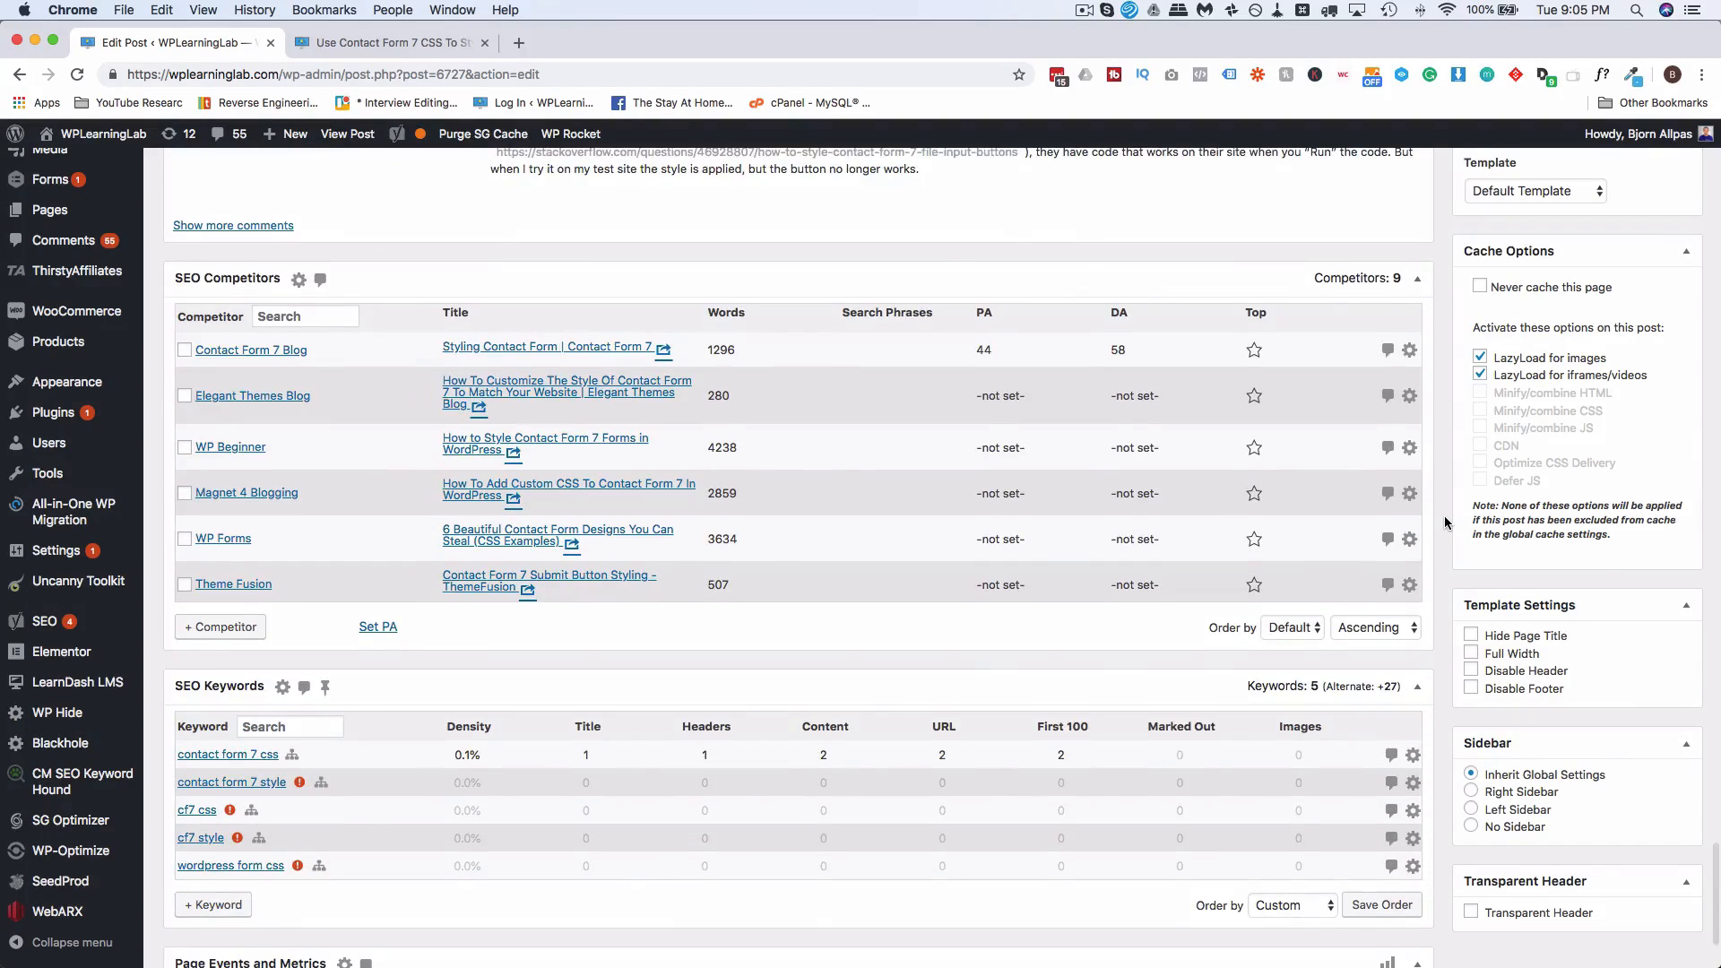
{"action": "scroll", "coordinate": [1445, 518], "scroll_direction": "down", "scroll_amount": 1}
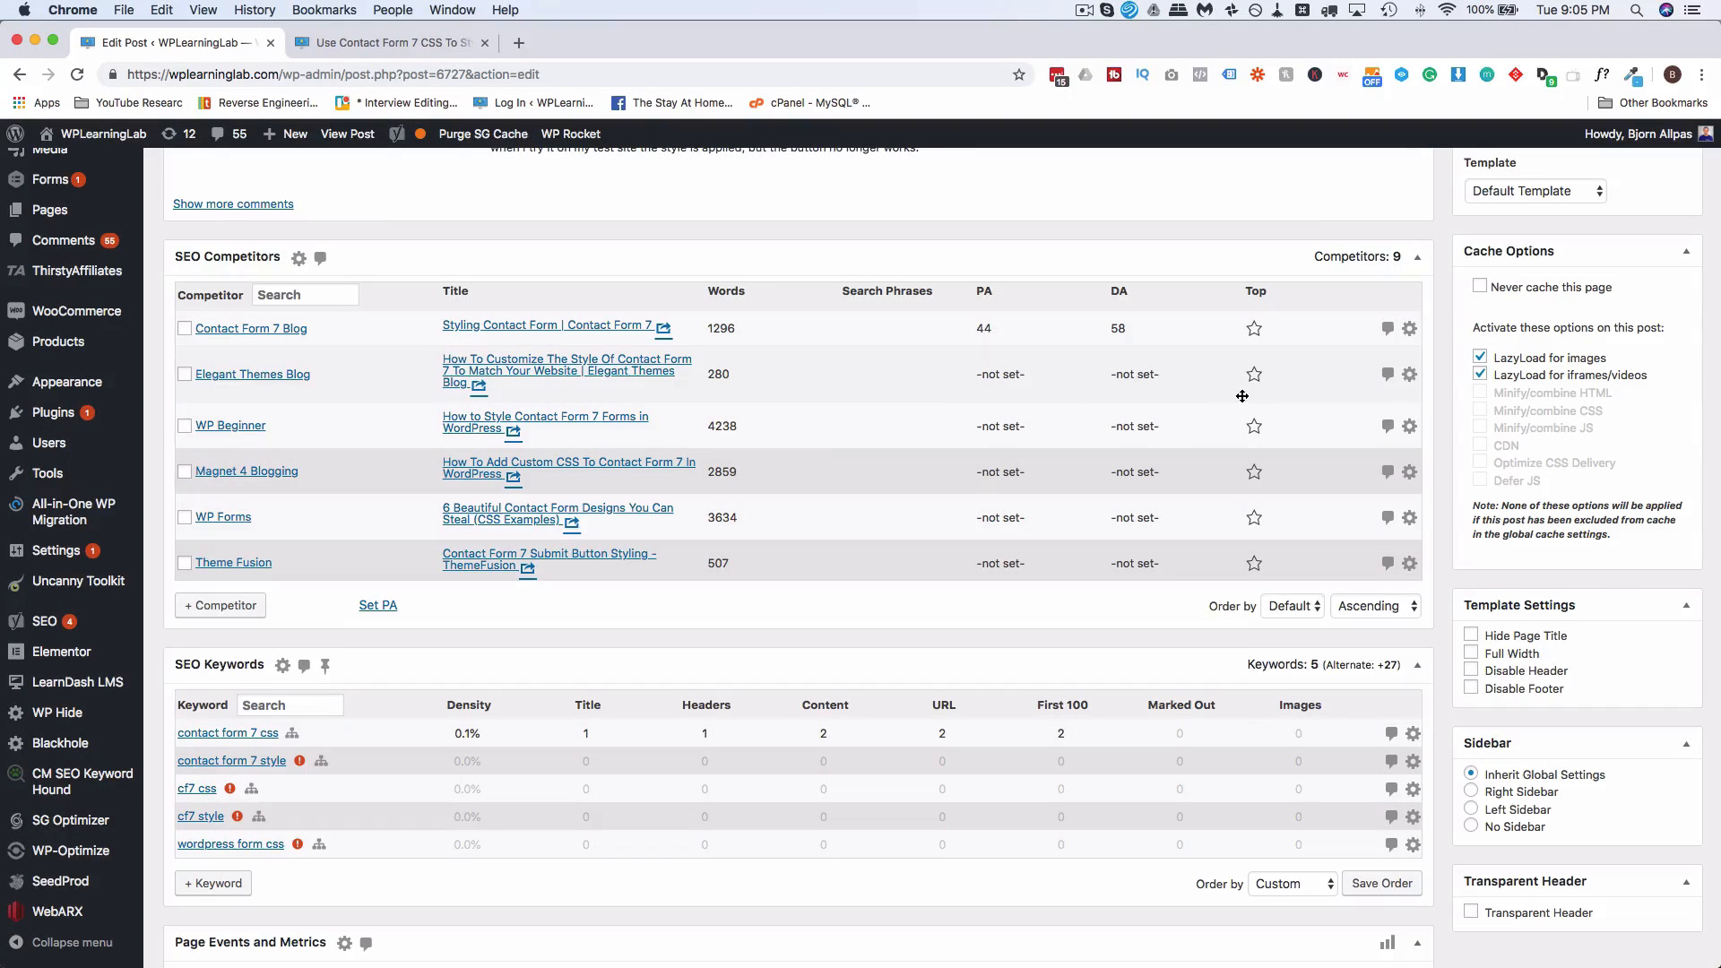
{"action": "left_click", "coordinate": [1409, 374]}
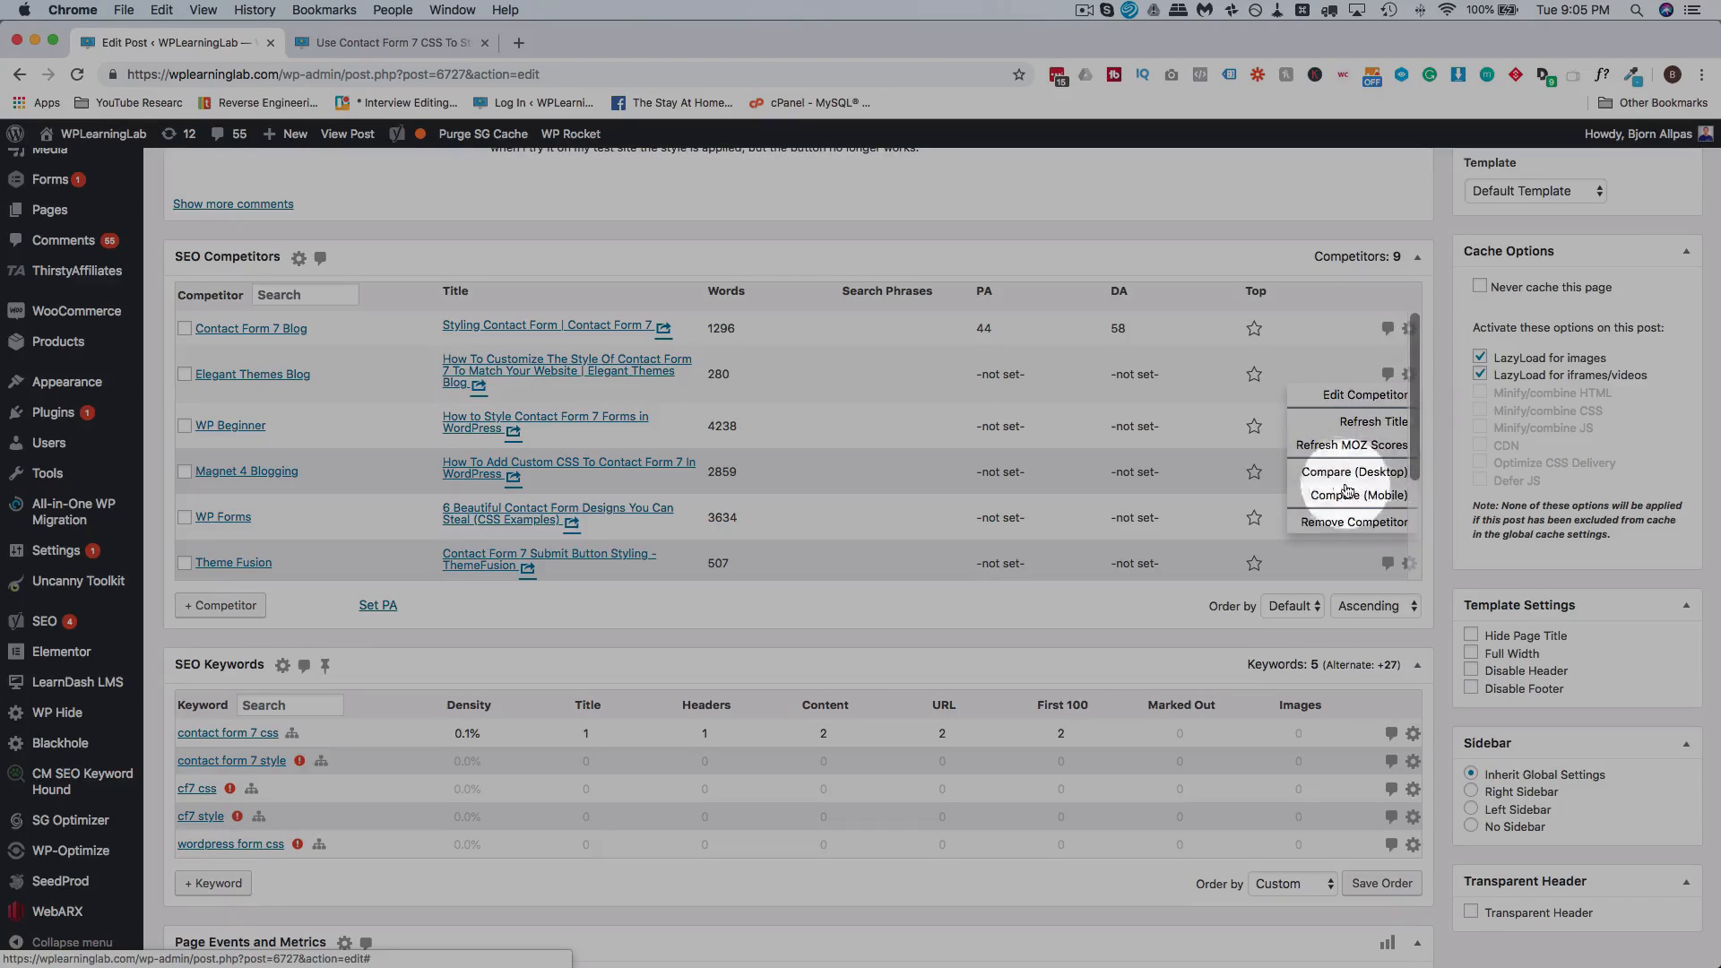
{"action": "left_click", "coordinate": [1342, 447]}
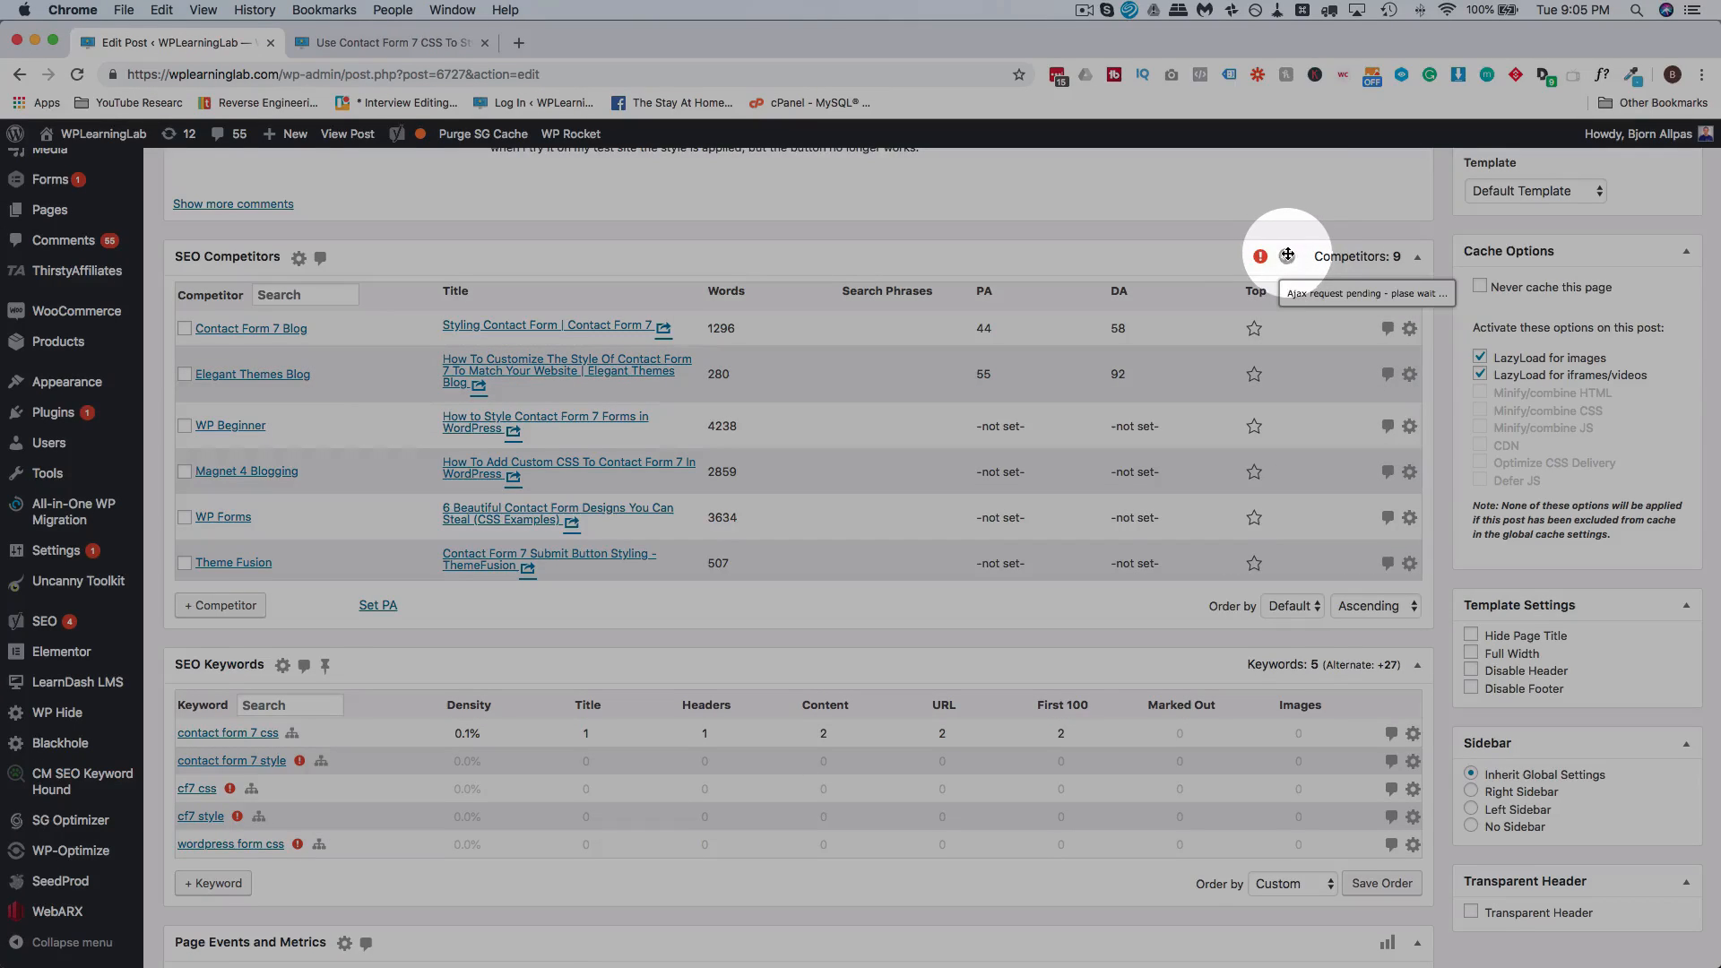
{"action": "mouse_move", "coordinate": [1258, 256]}
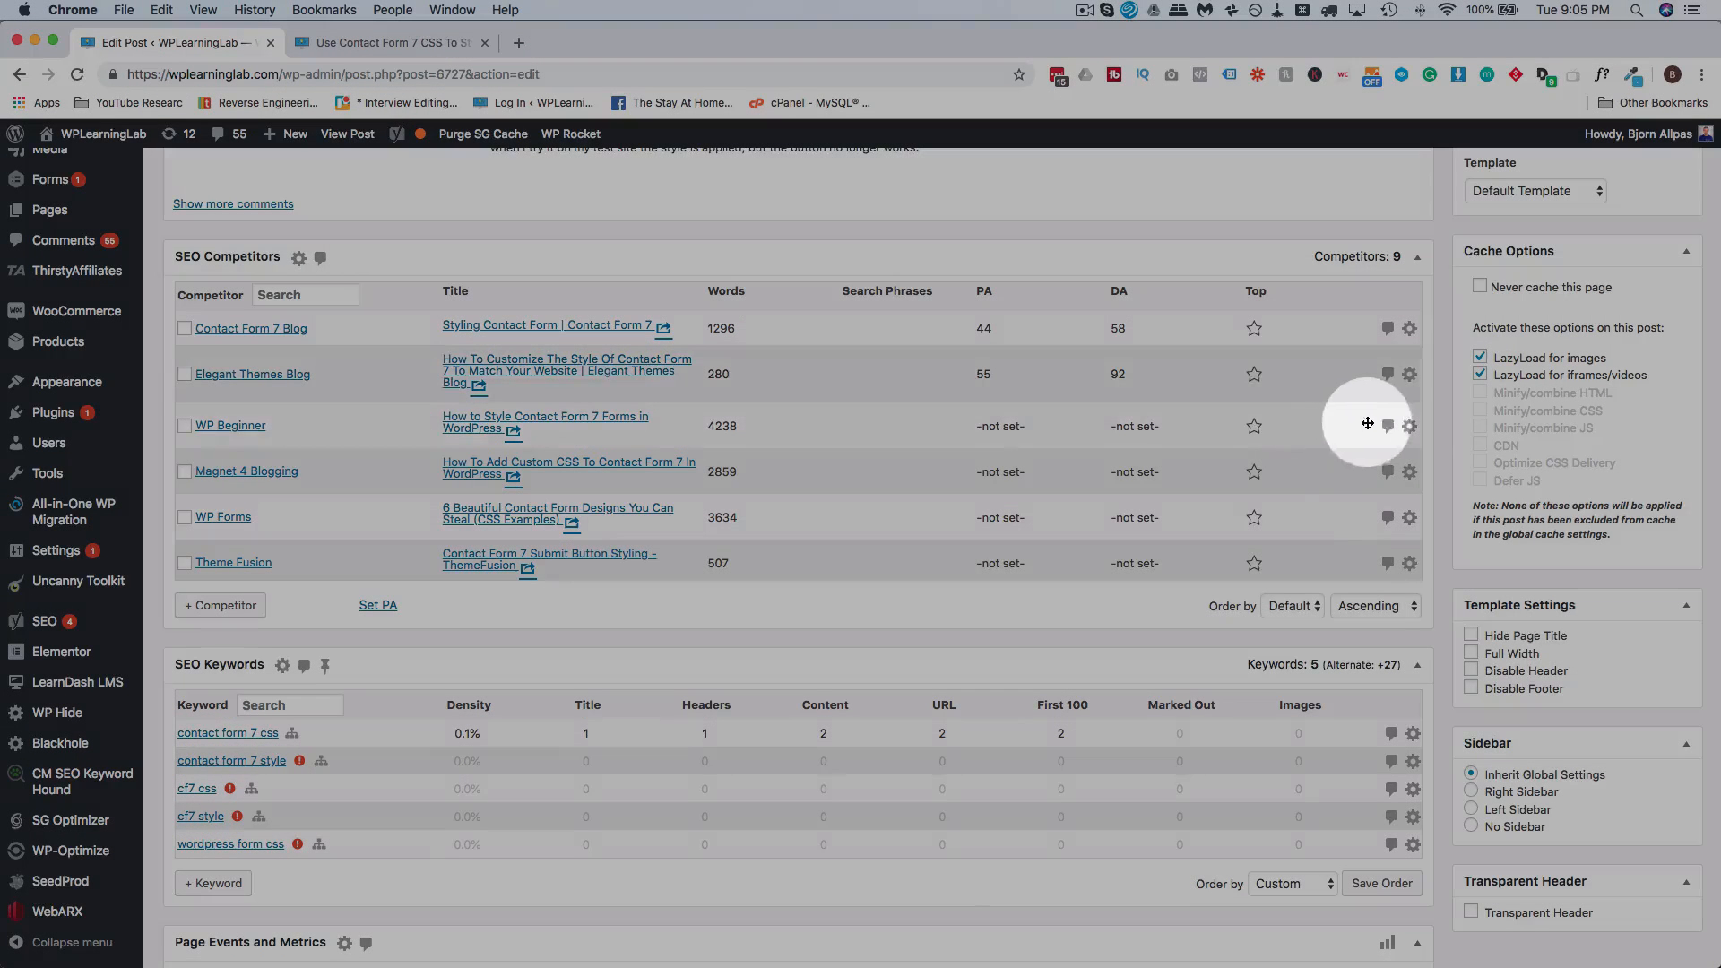
Step: Refresh the MOZ scores of WP Beginner, Magnet 4 Blogging and the remaining competitors in the list
{"action": "left_click", "coordinate": [1408, 425]}
{"action": "left_click", "coordinate": [1351, 498]}
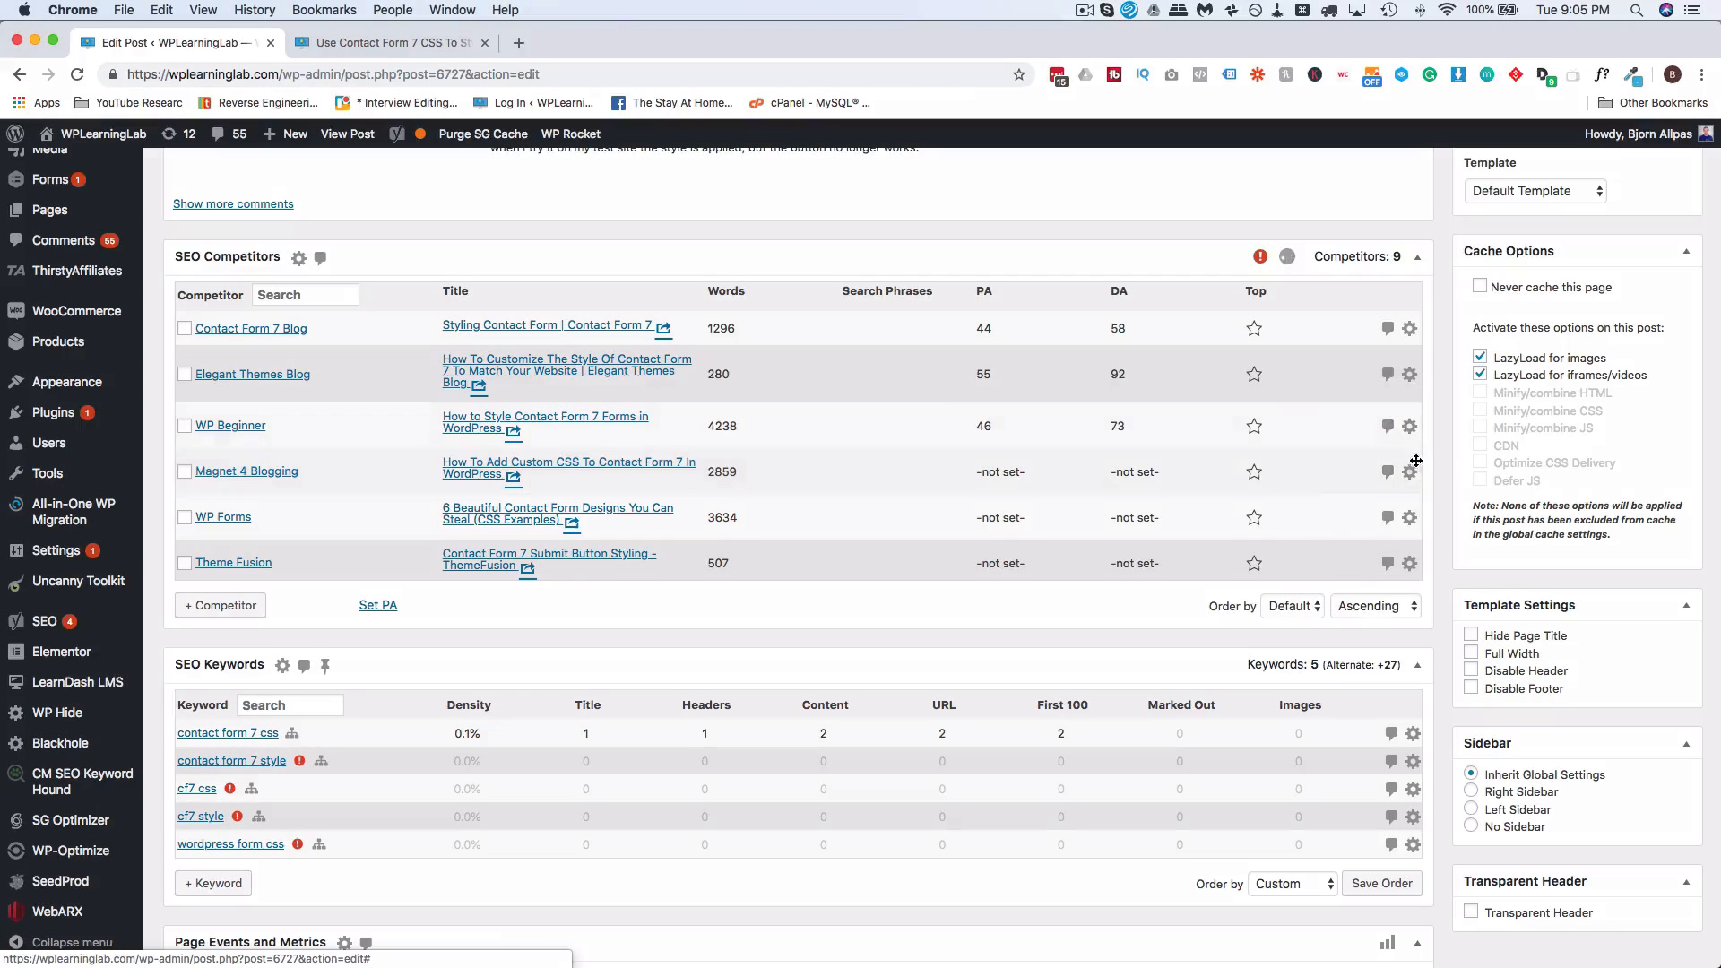
{"action": "left_click", "coordinate": [1408, 471]}
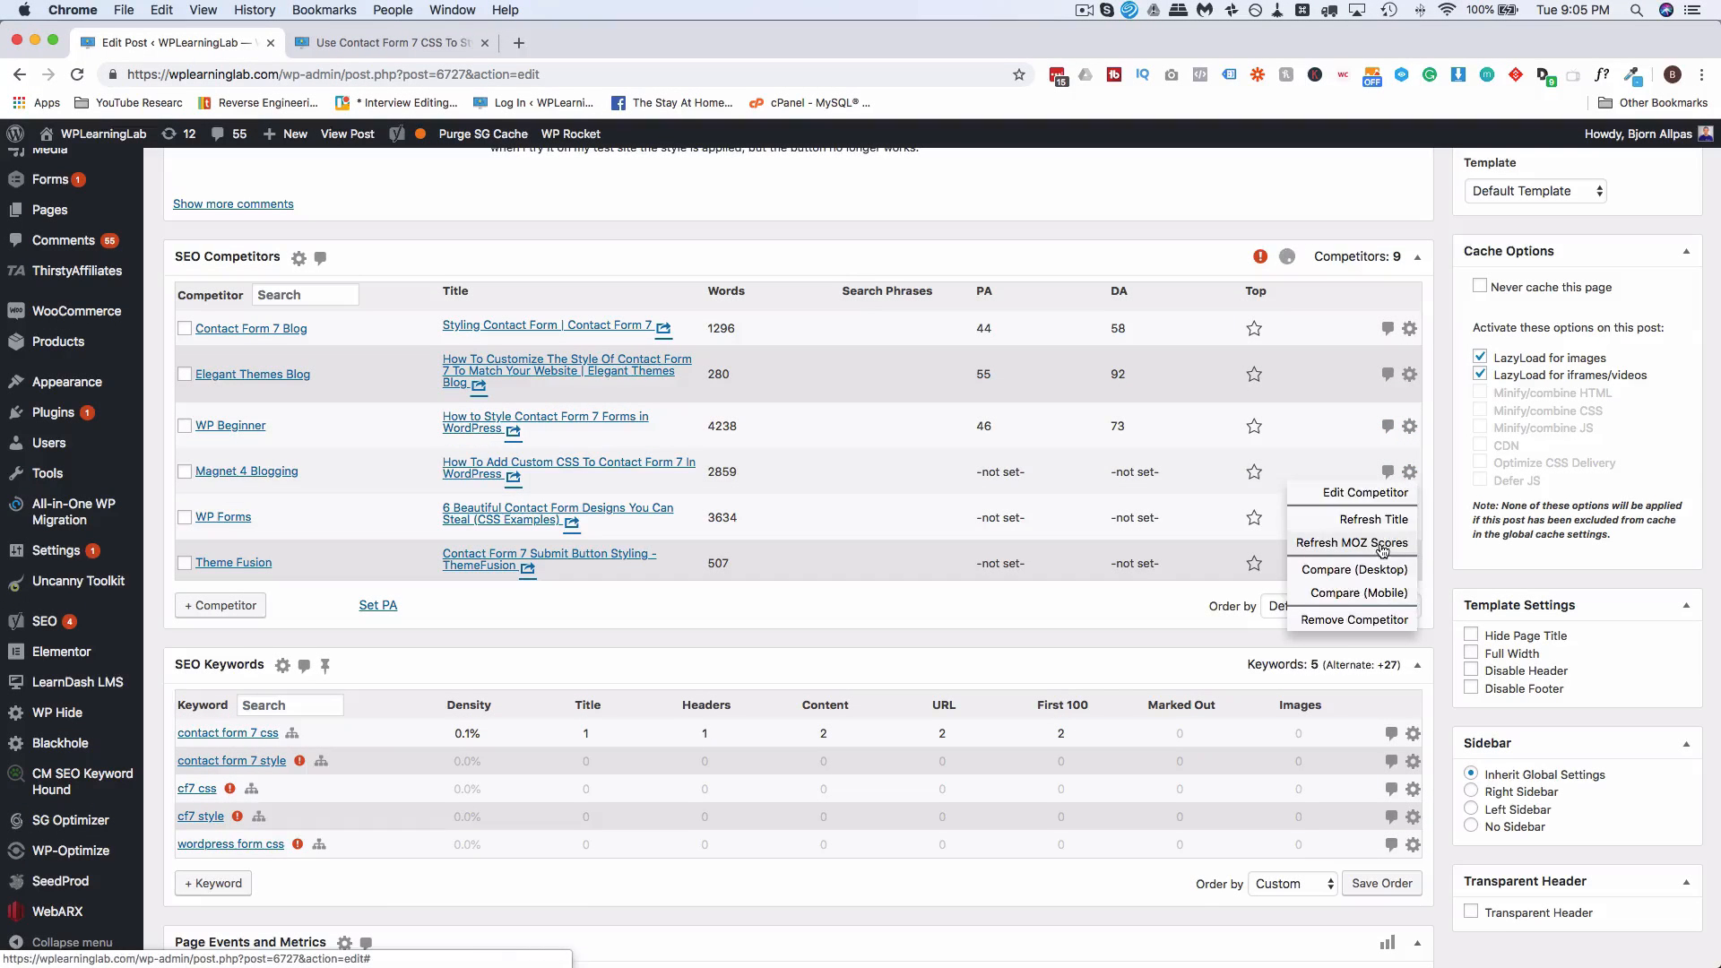
{"action": "left_click", "coordinate": [1351, 544]}
{"action": "scroll", "coordinate": [883, 538], "scroll_direction": "down", "scroll_amount": 2}
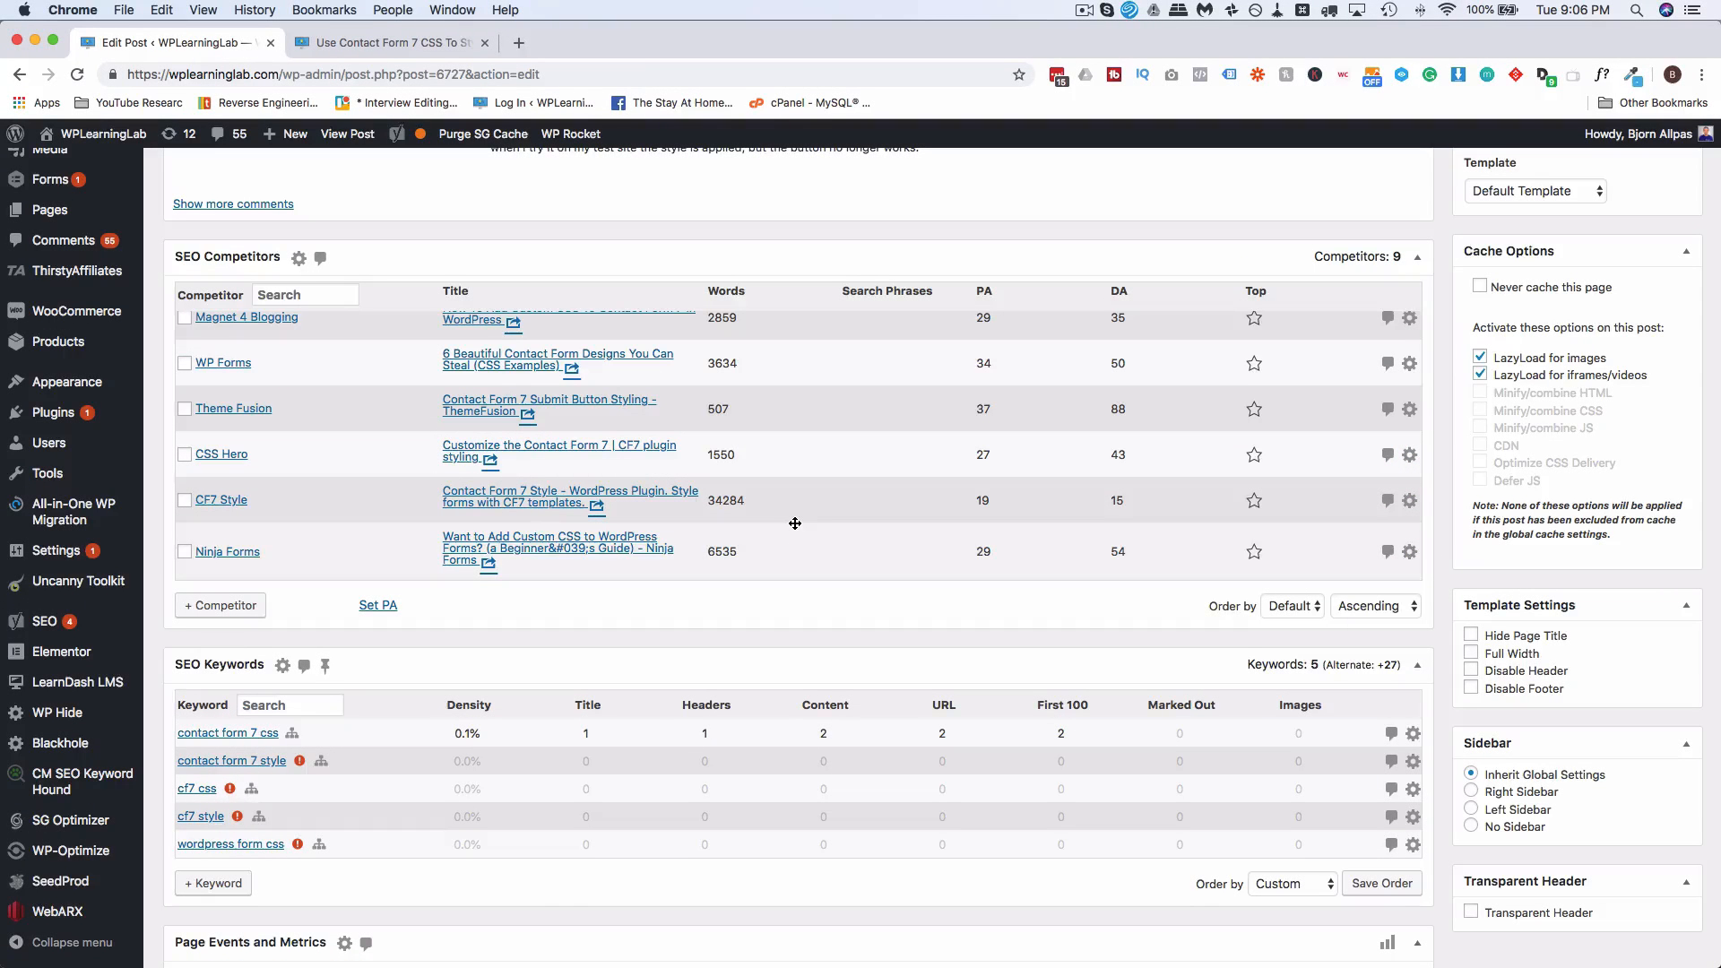
Step: Switch to the Google results for "cf7 style" and locate the WPLearningLab article among the ranked pages
{"action": "key", "text": "super+grave"}
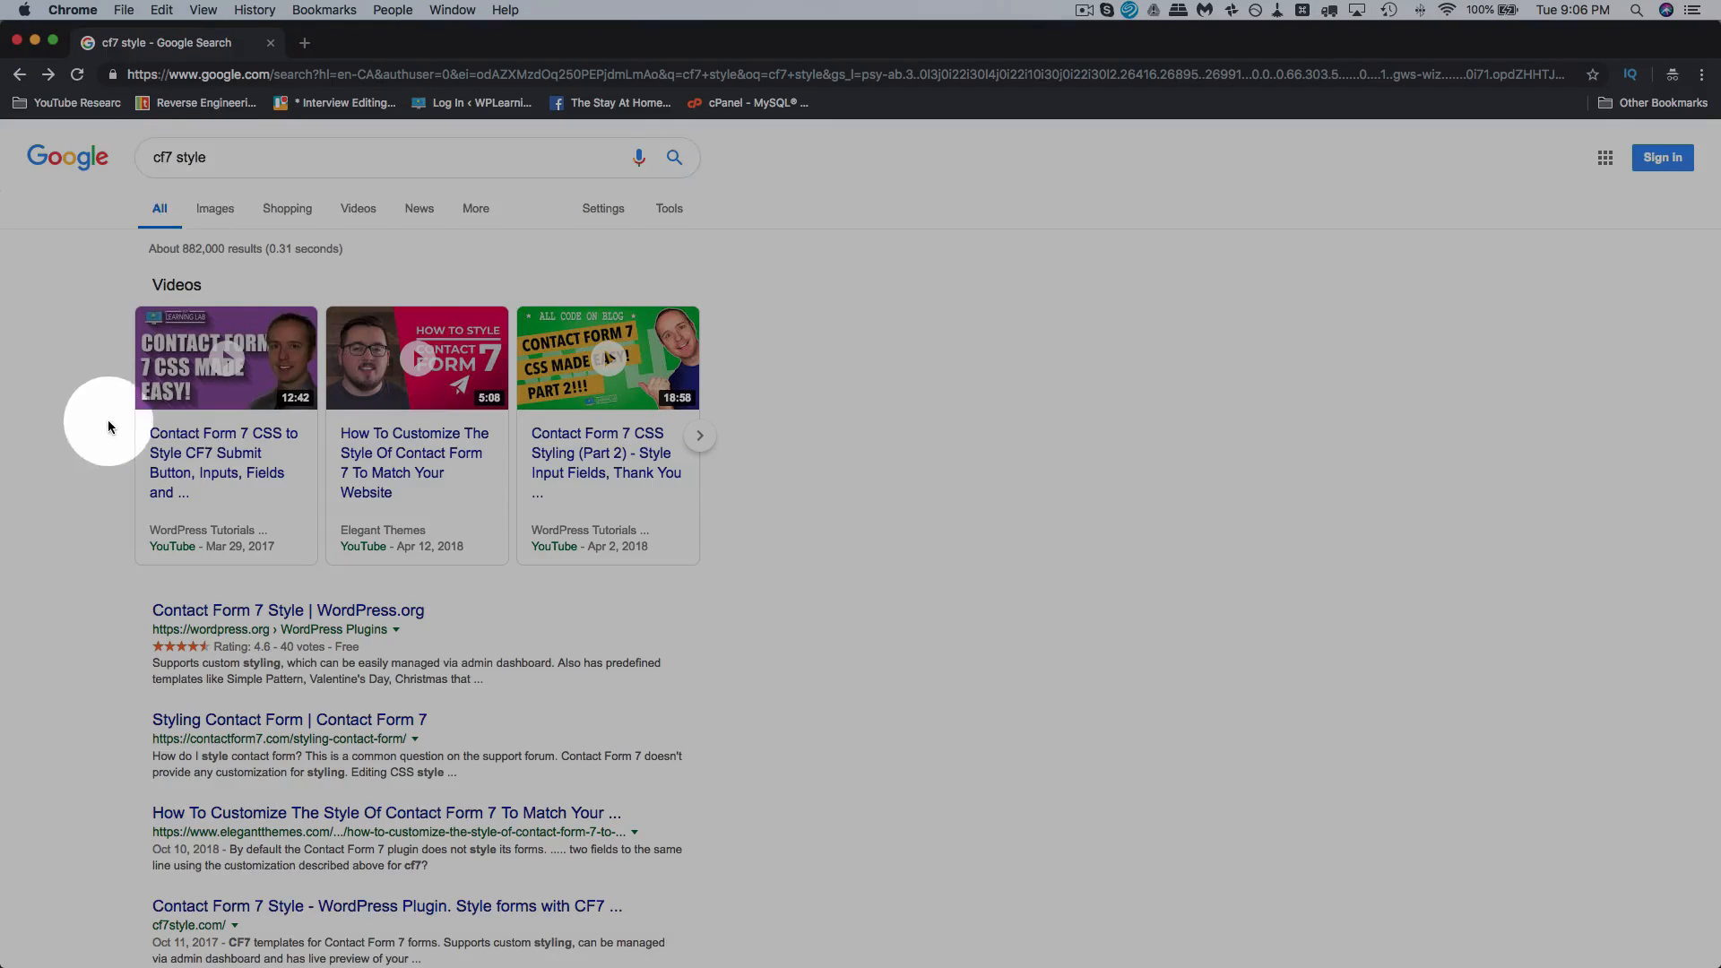
{"action": "scroll", "coordinate": [103, 425], "scroll_direction": "down", "scroll_amount": 5}
{"action": "scroll", "coordinate": [108, 428], "scroll_direction": "down", "scroll_amount": 2}
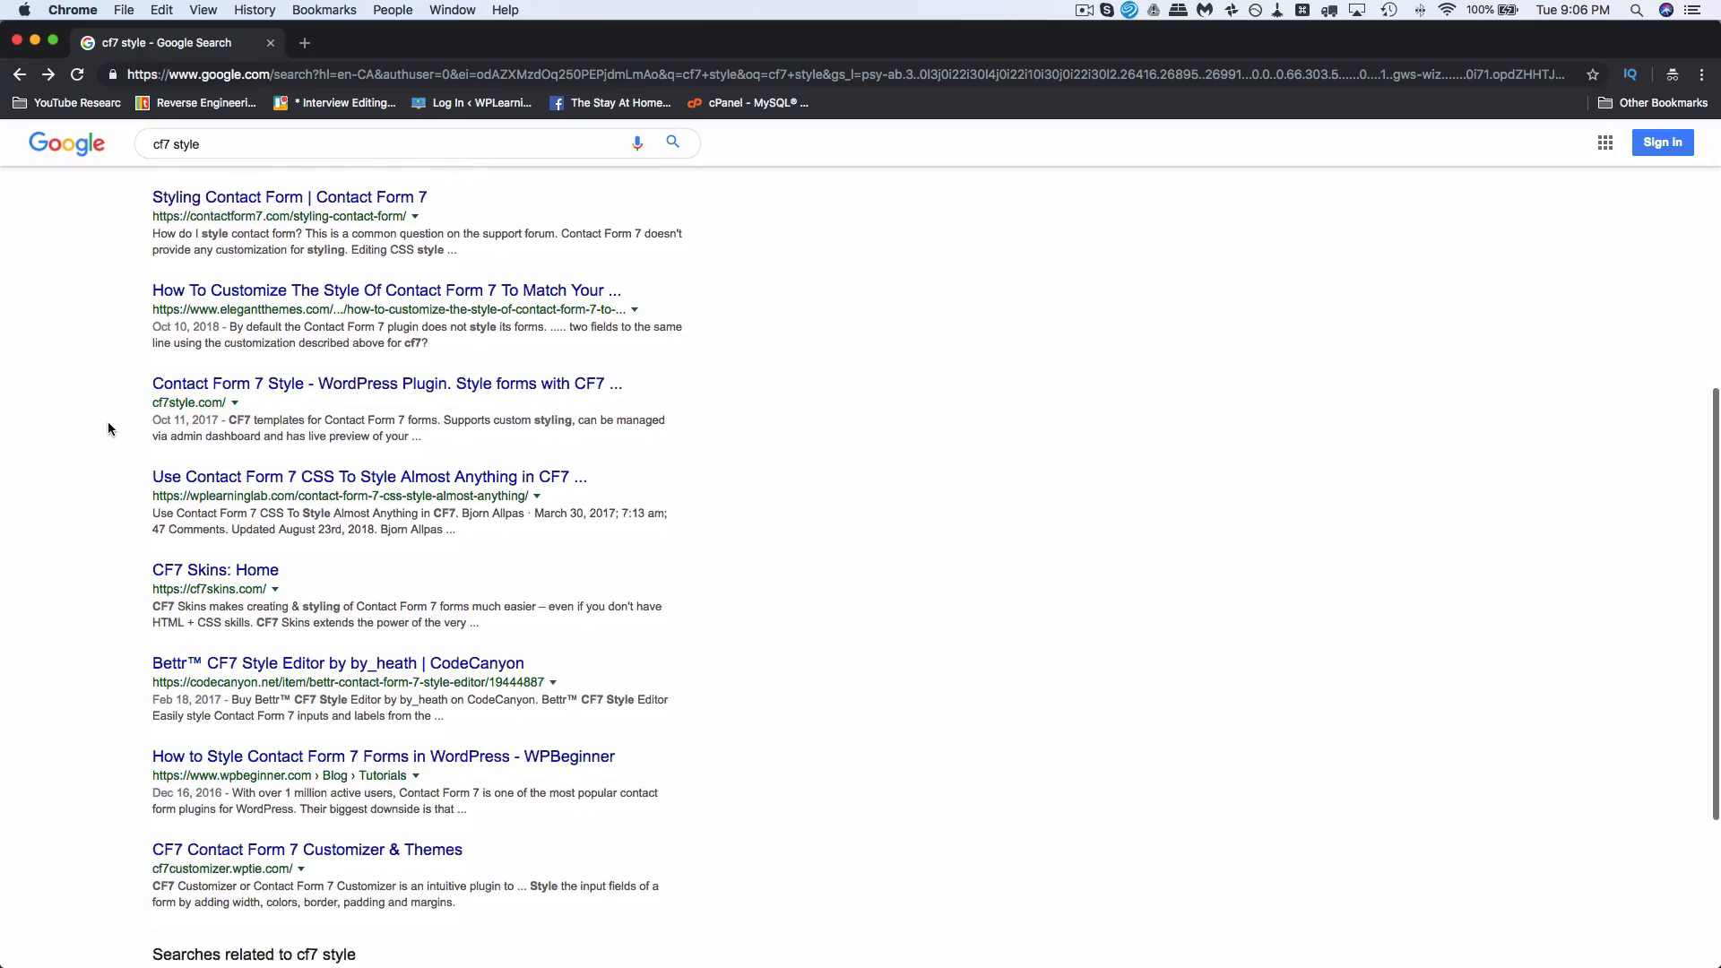
{"action": "left_click_drag", "start_coordinate": [156, 427], "coordinate": [644, 438]}
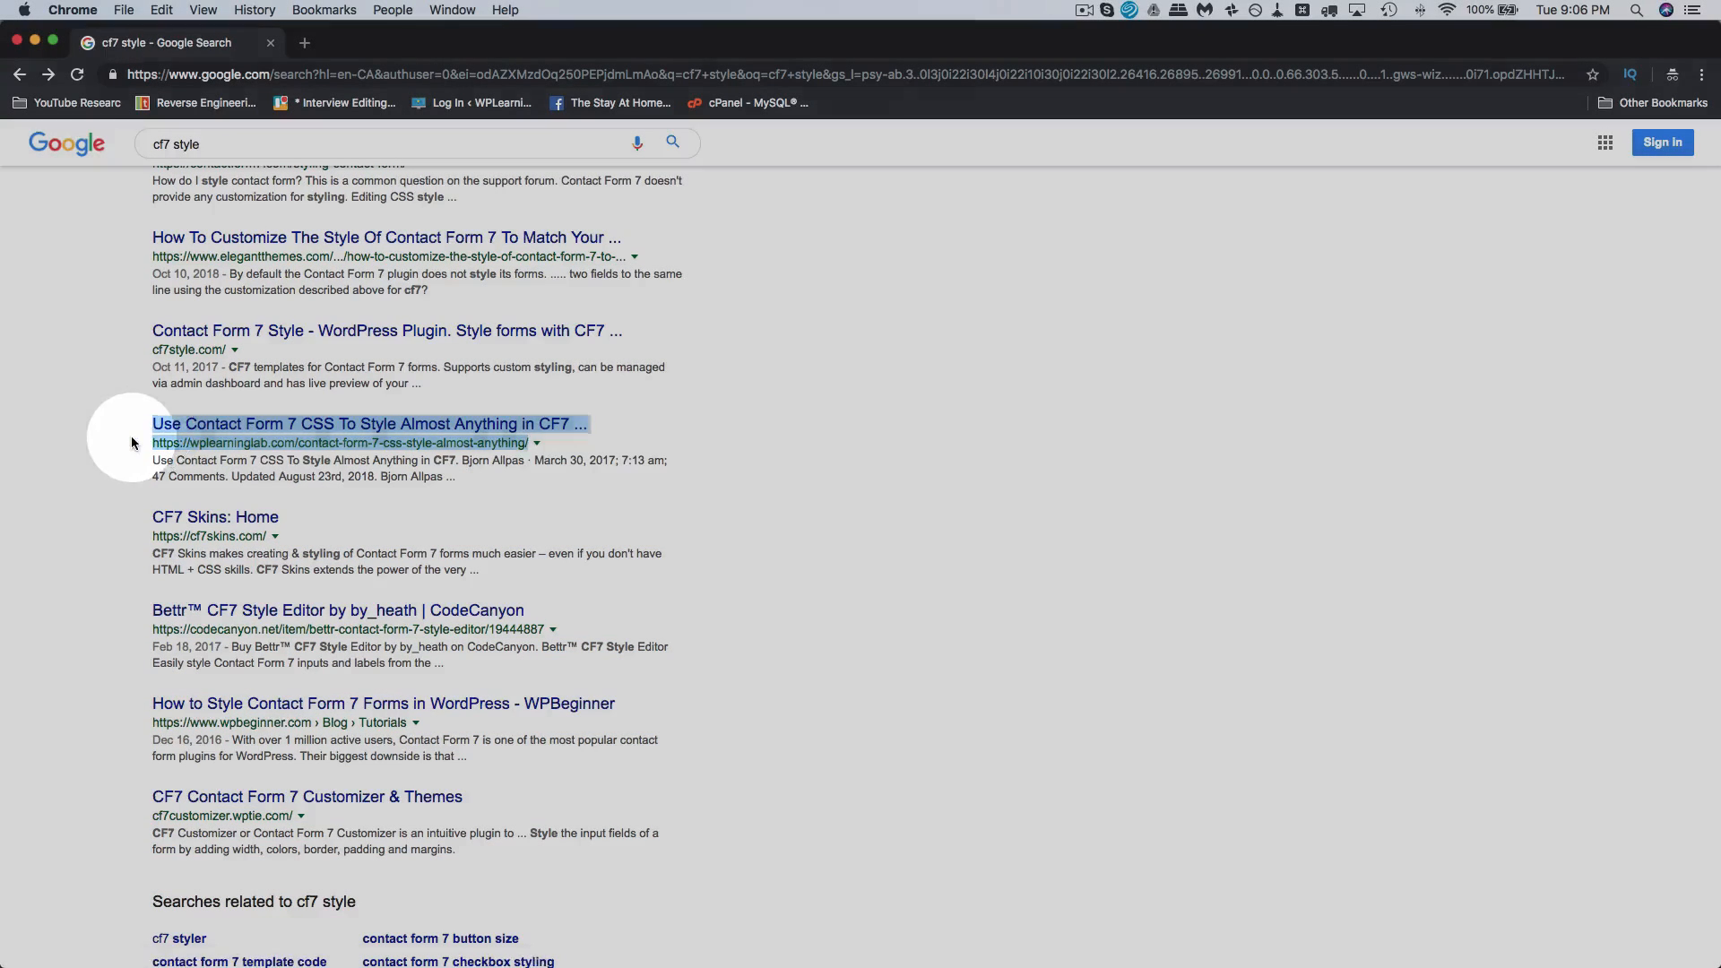
{"action": "left_click", "coordinate": [131, 436]}
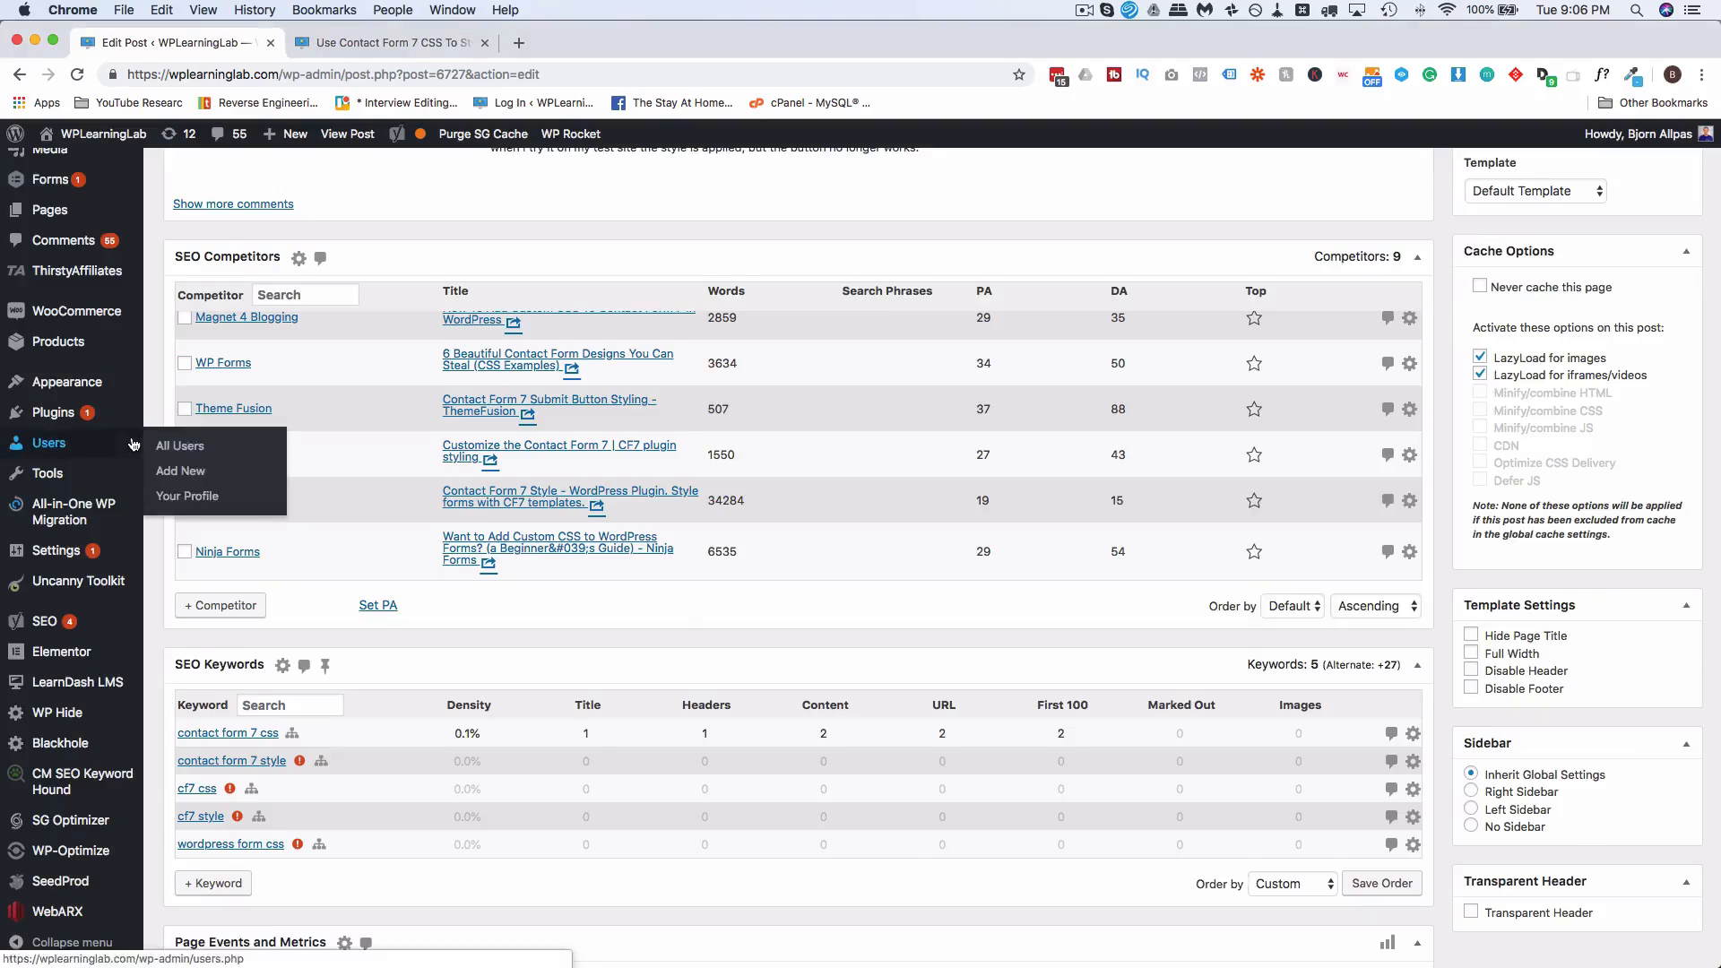
Step: Compare all competitors against the monitored SEO keywords and check how competitors use "contact form 7 style" in their content
{"action": "scroll", "coordinate": [789, 484], "scroll_direction": "down", "scroll_amount": 1}
{"action": "left_click", "coordinate": [299, 177]}
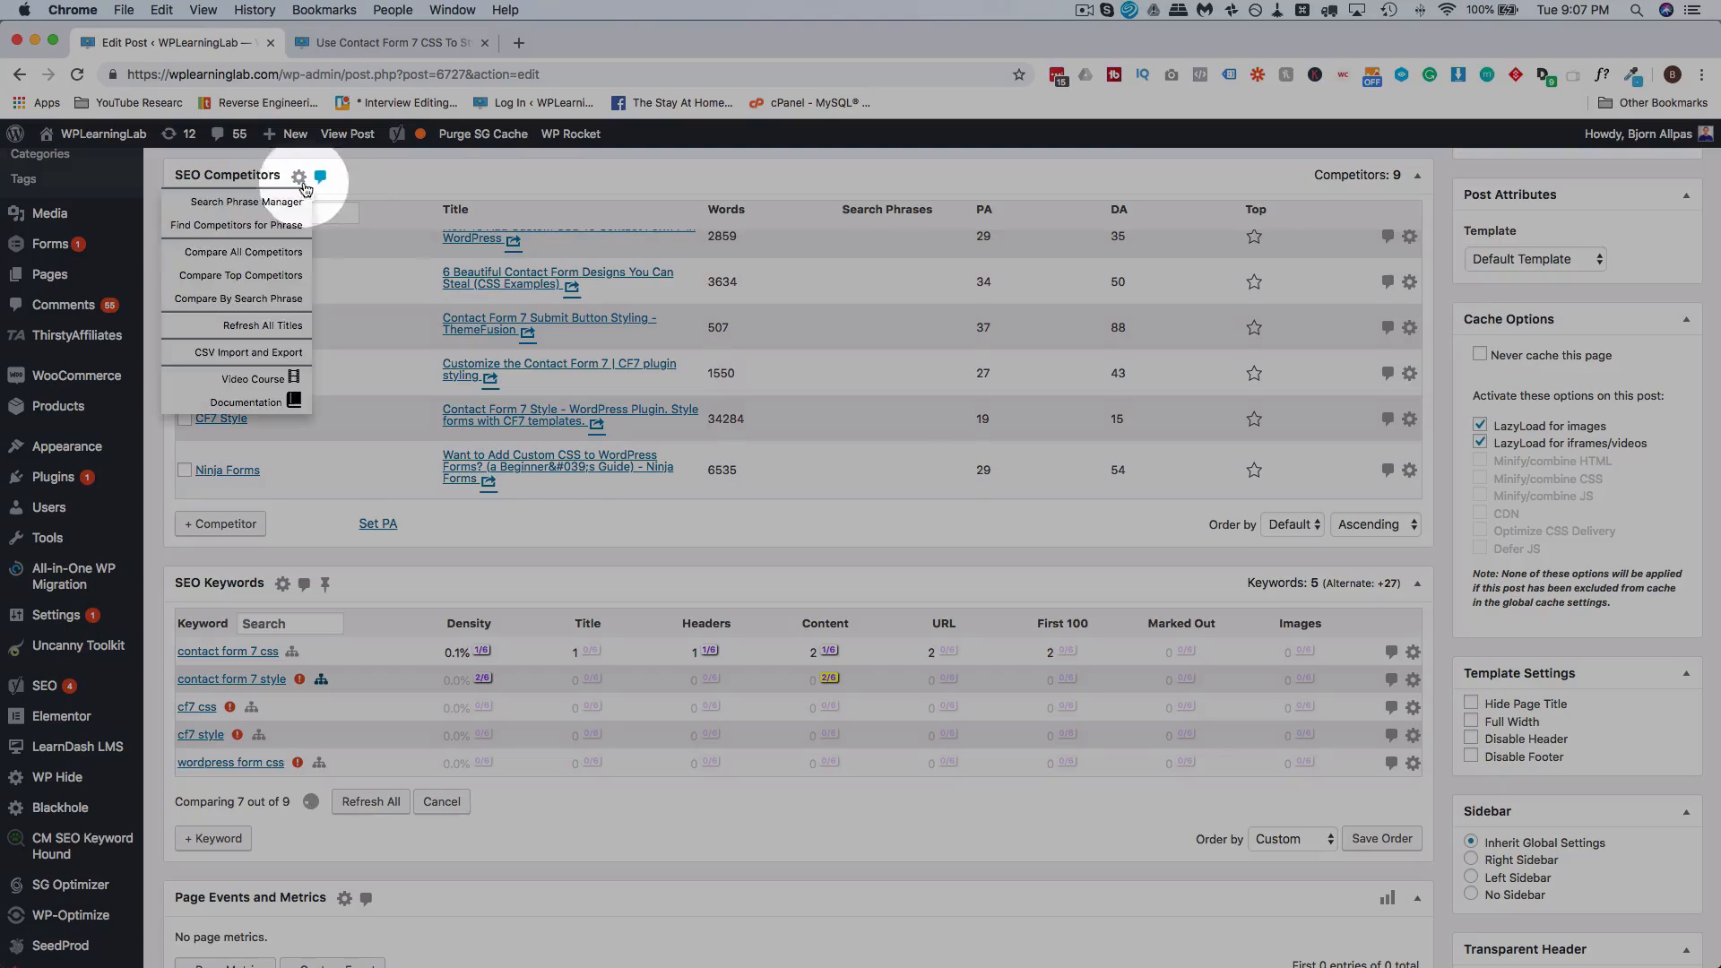
{"action": "left_click", "coordinate": [263, 256]}
{"action": "scroll", "coordinate": [263, 259], "scroll_direction": "down", "scroll_amount": 2}
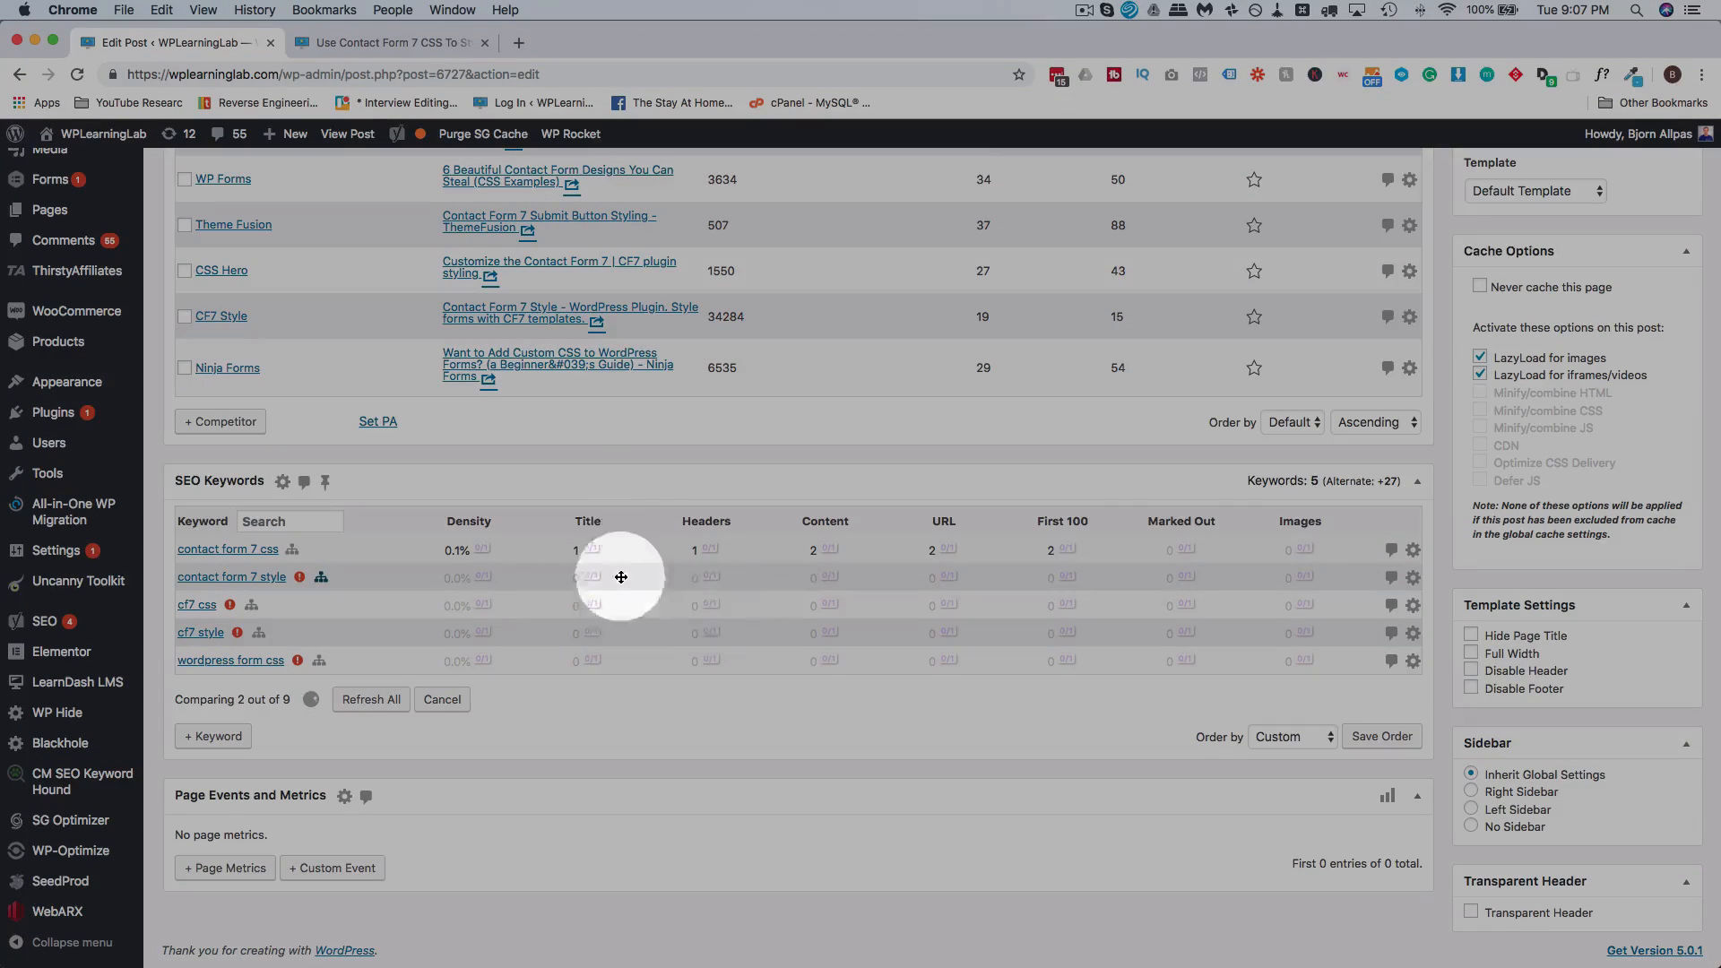
{"action": "mouse_move", "coordinate": [598, 555]}
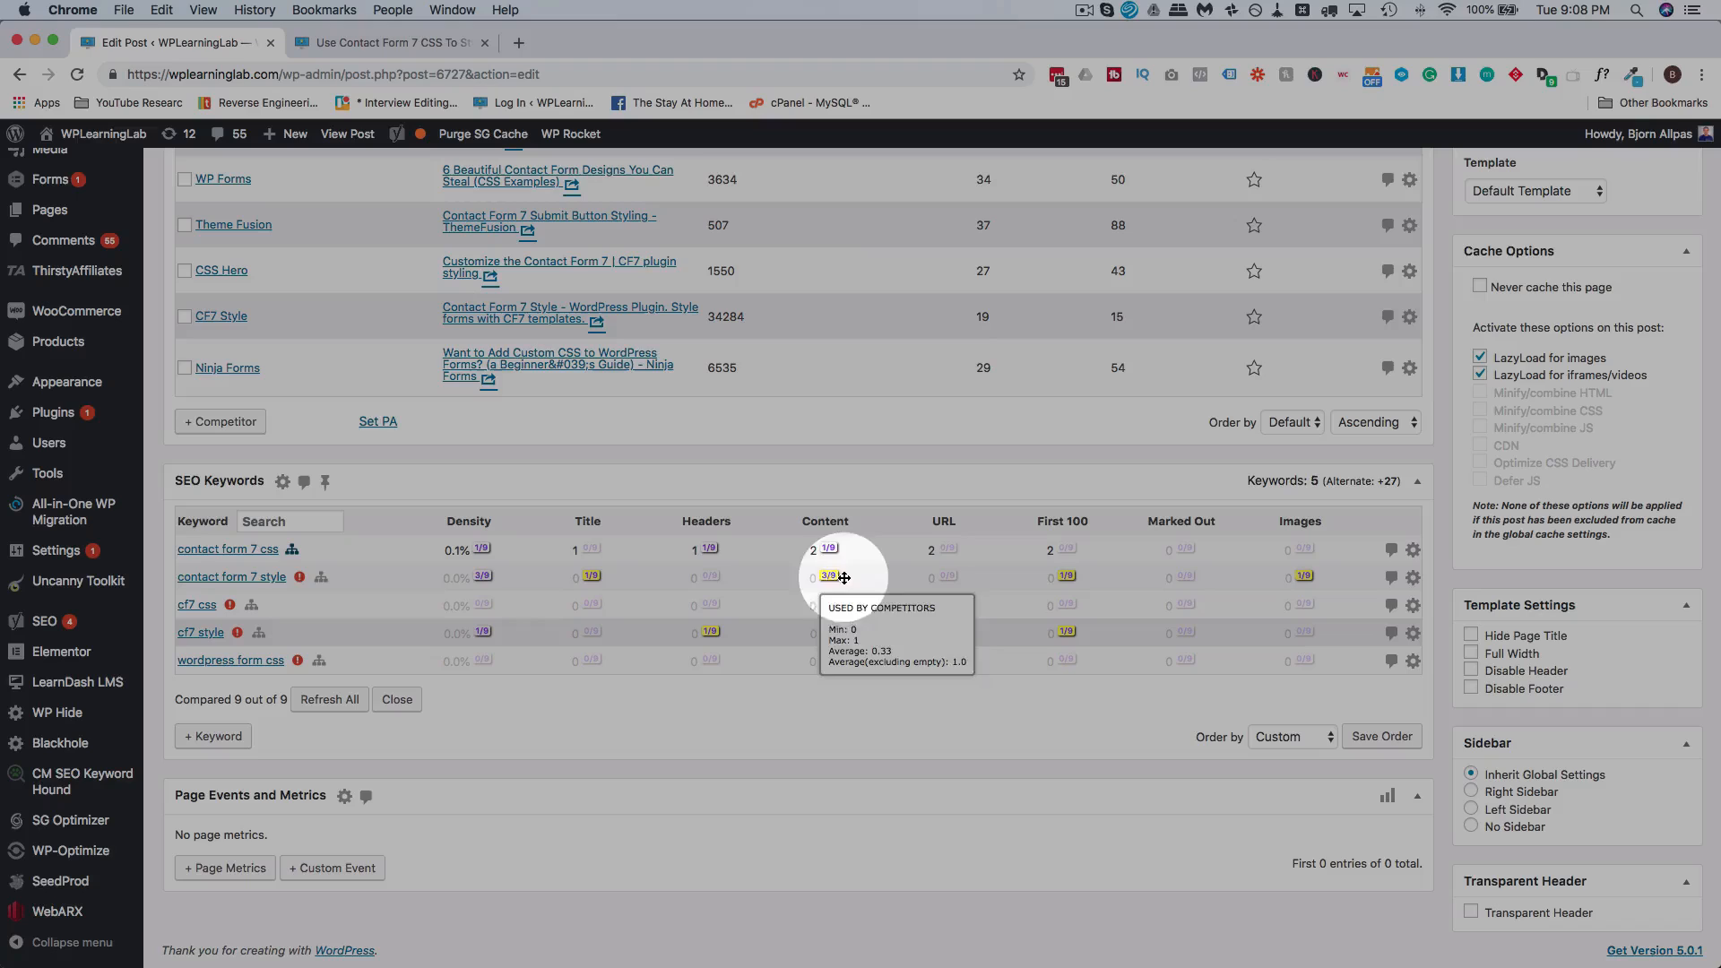
{"action": "mouse_move", "coordinate": [836, 576]}
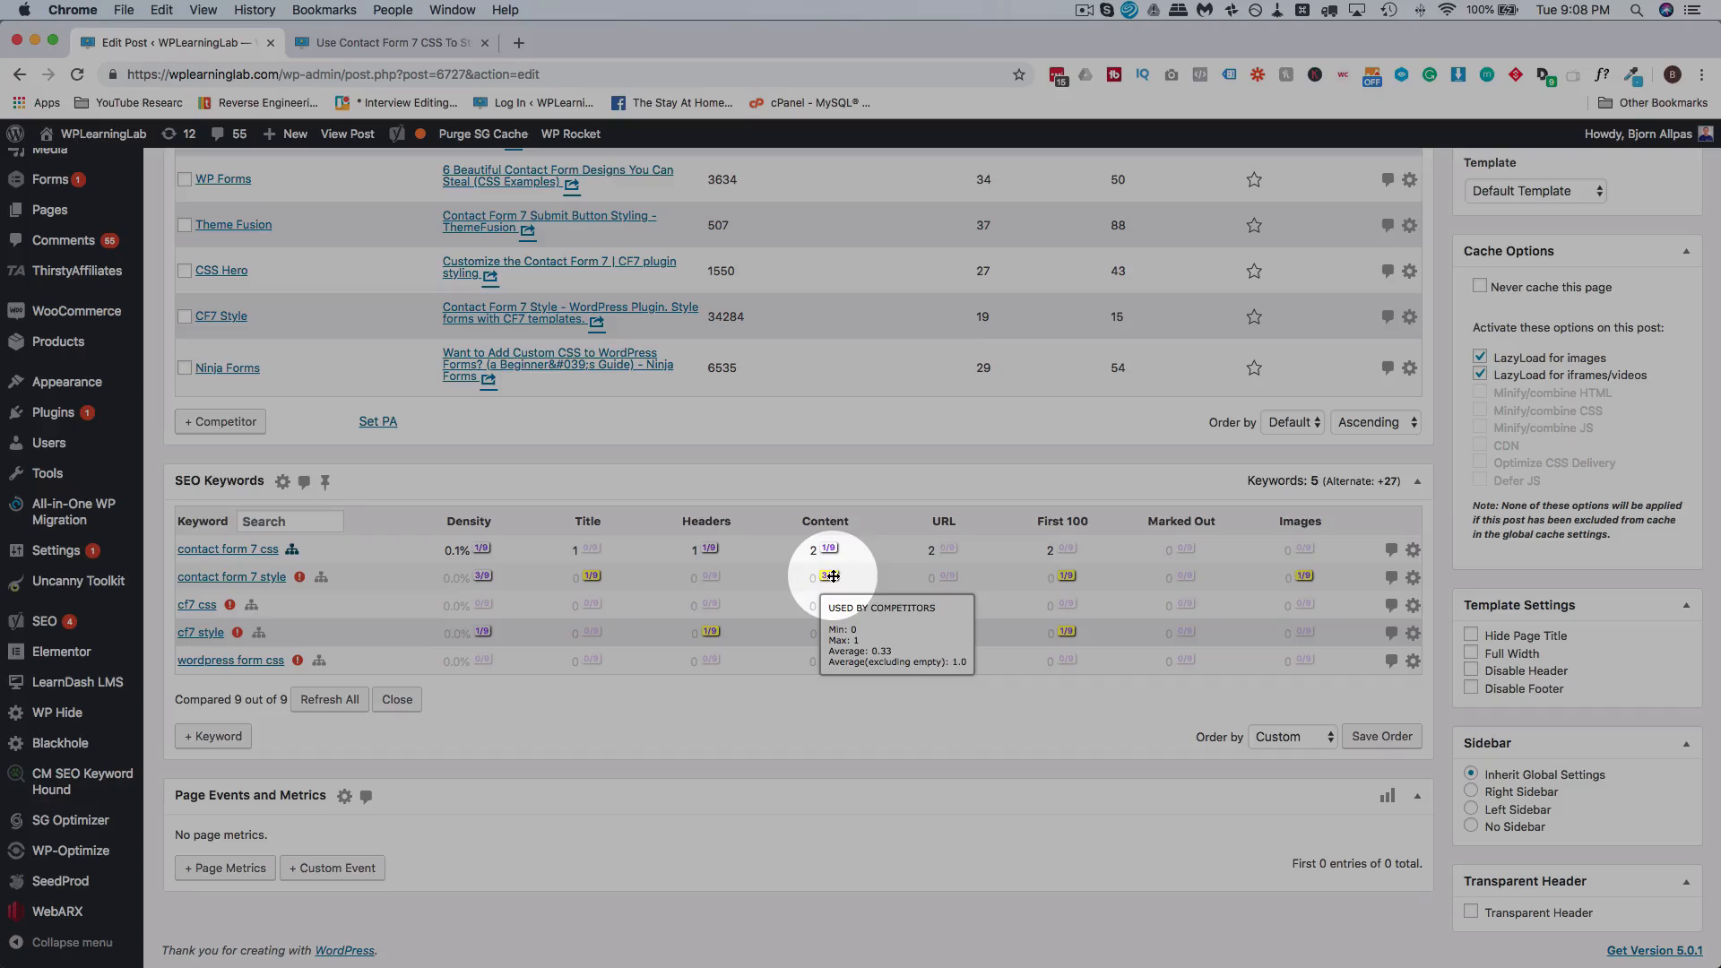
Step: Examine the alternate keywords under "contact form 7 style" with their competitor usage, and collapse them again
{"action": "left_click", "coordinate": [321, 578]}
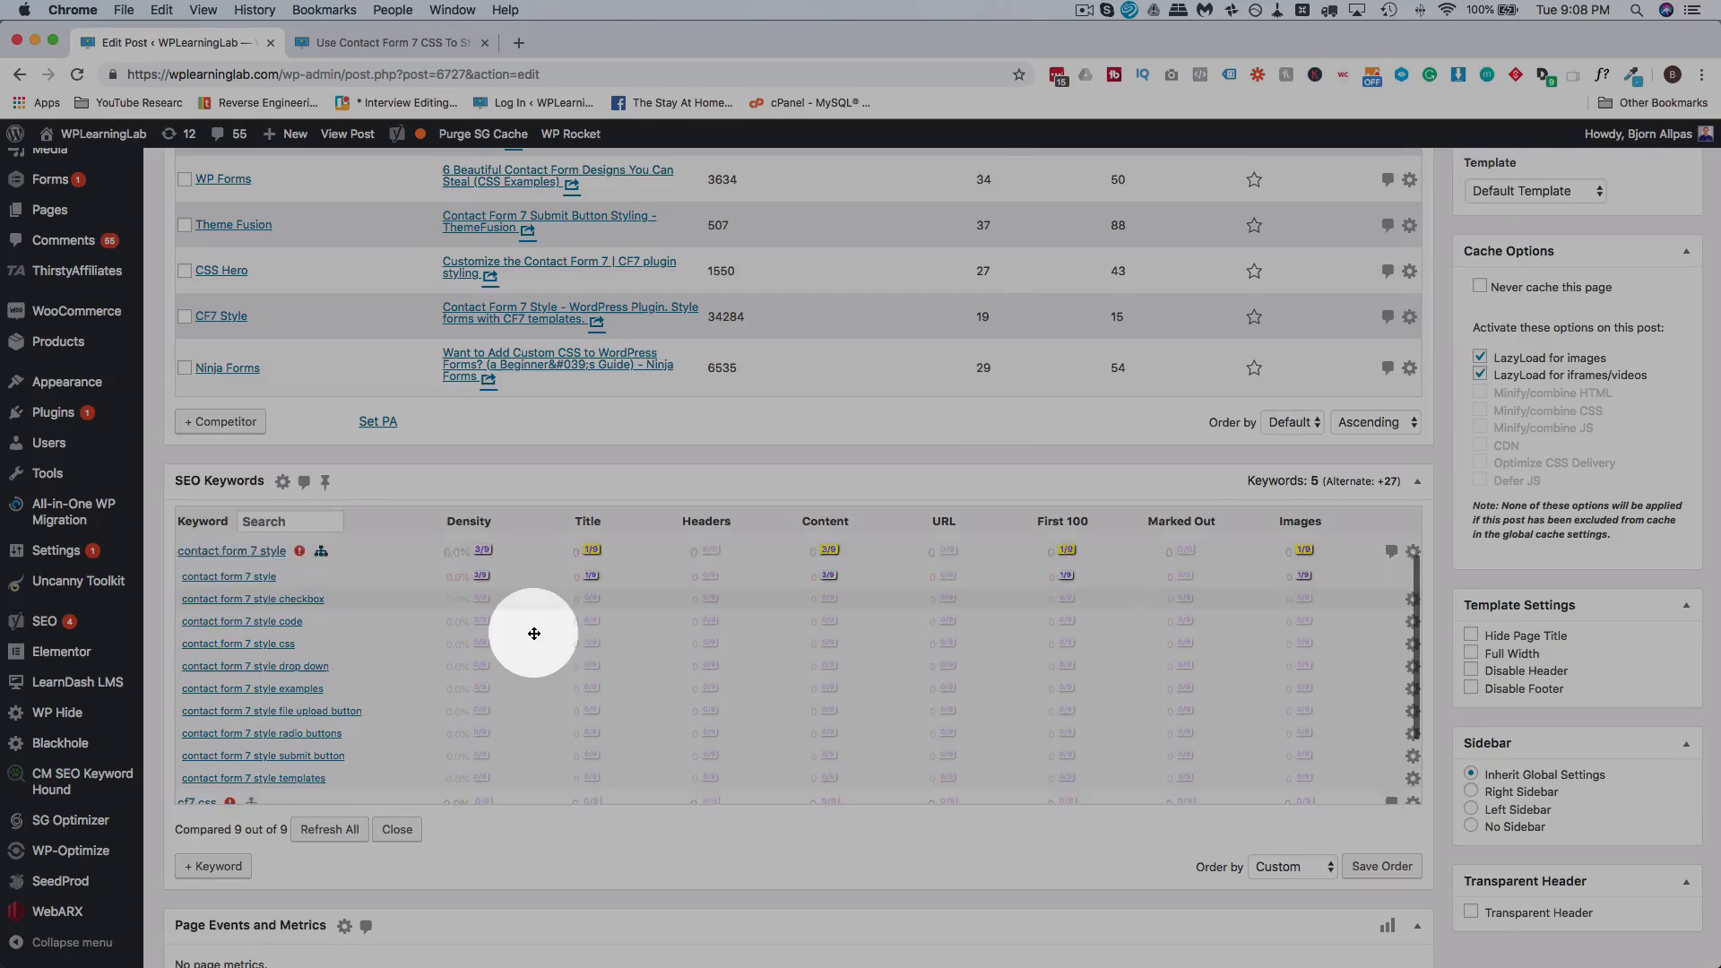
{"action": "scroll", "coordinate": [534, 634], "scroll_direction": "down", "scroll_amount": 1}
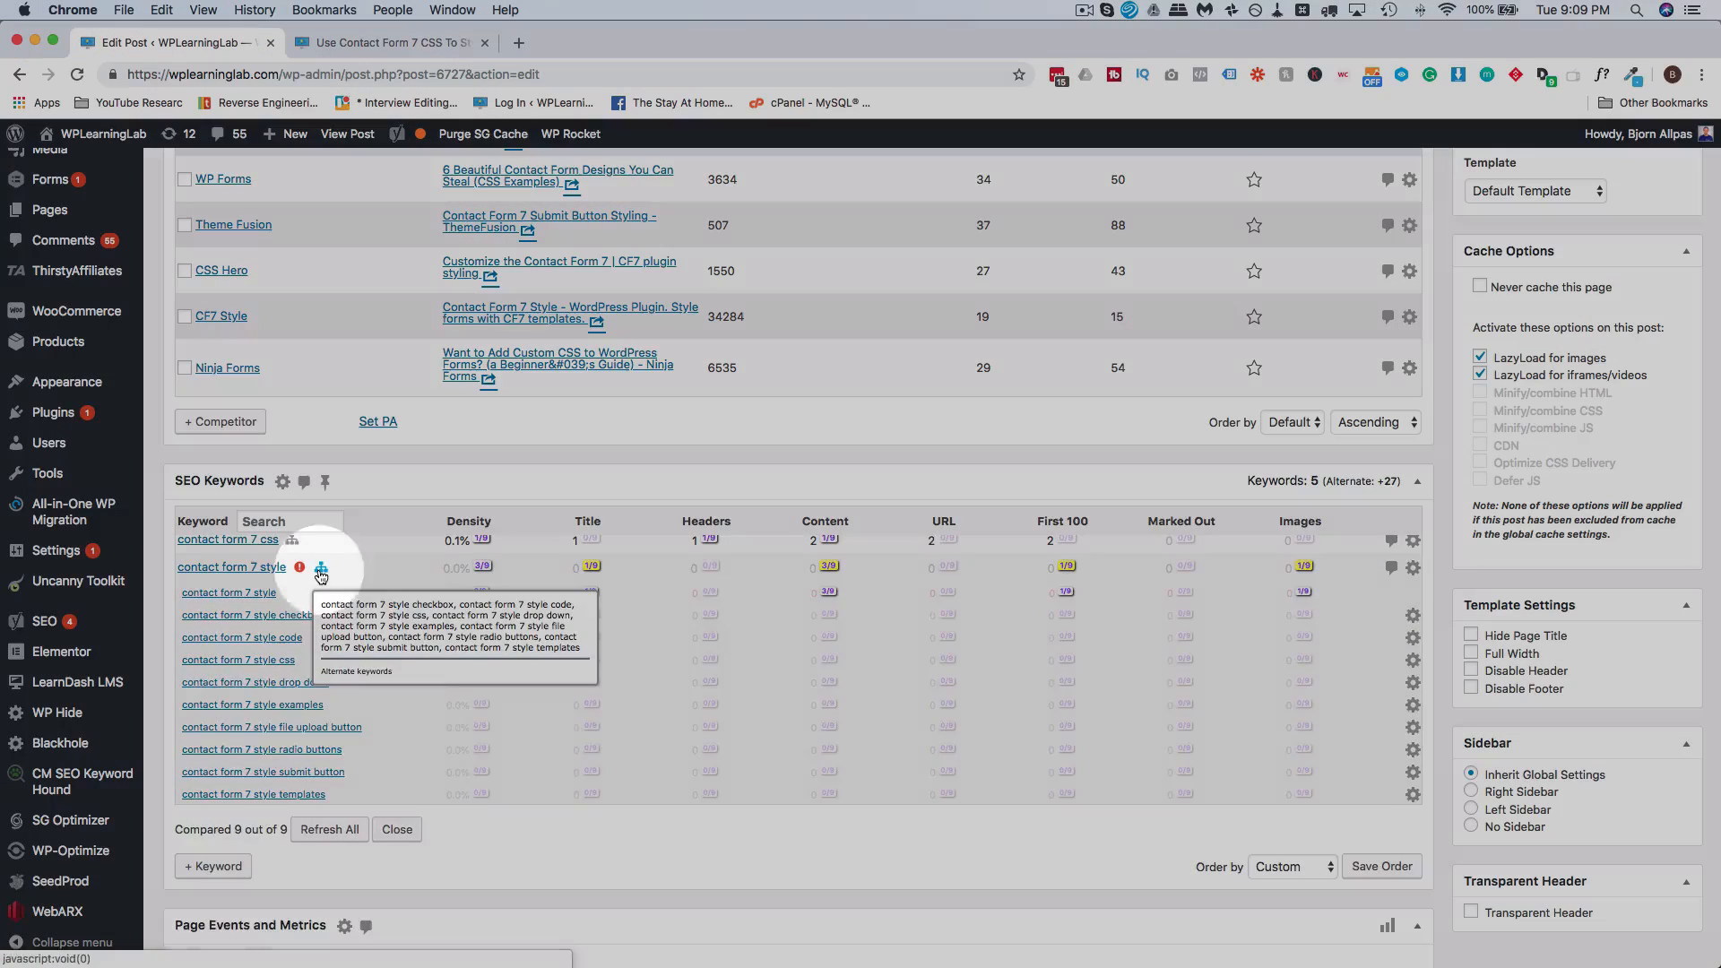
{"action": "left_click", "coordinate": [322, 570]}
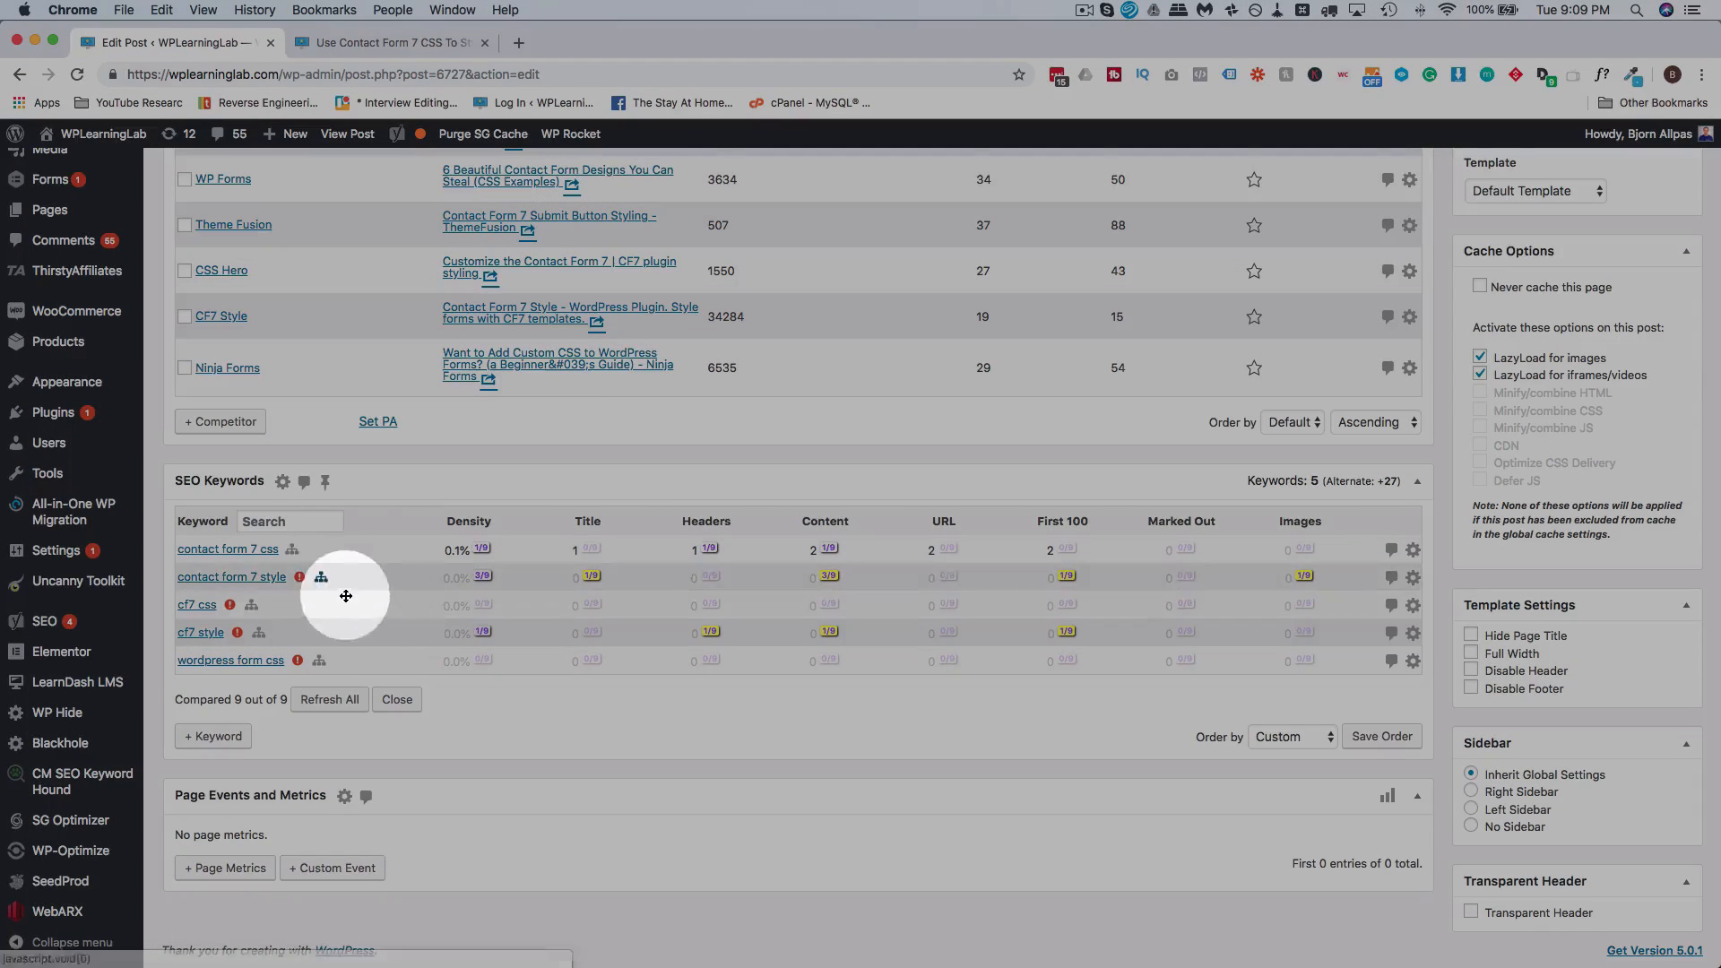
{"action": "left_click", "coordinate": [321, 579]}
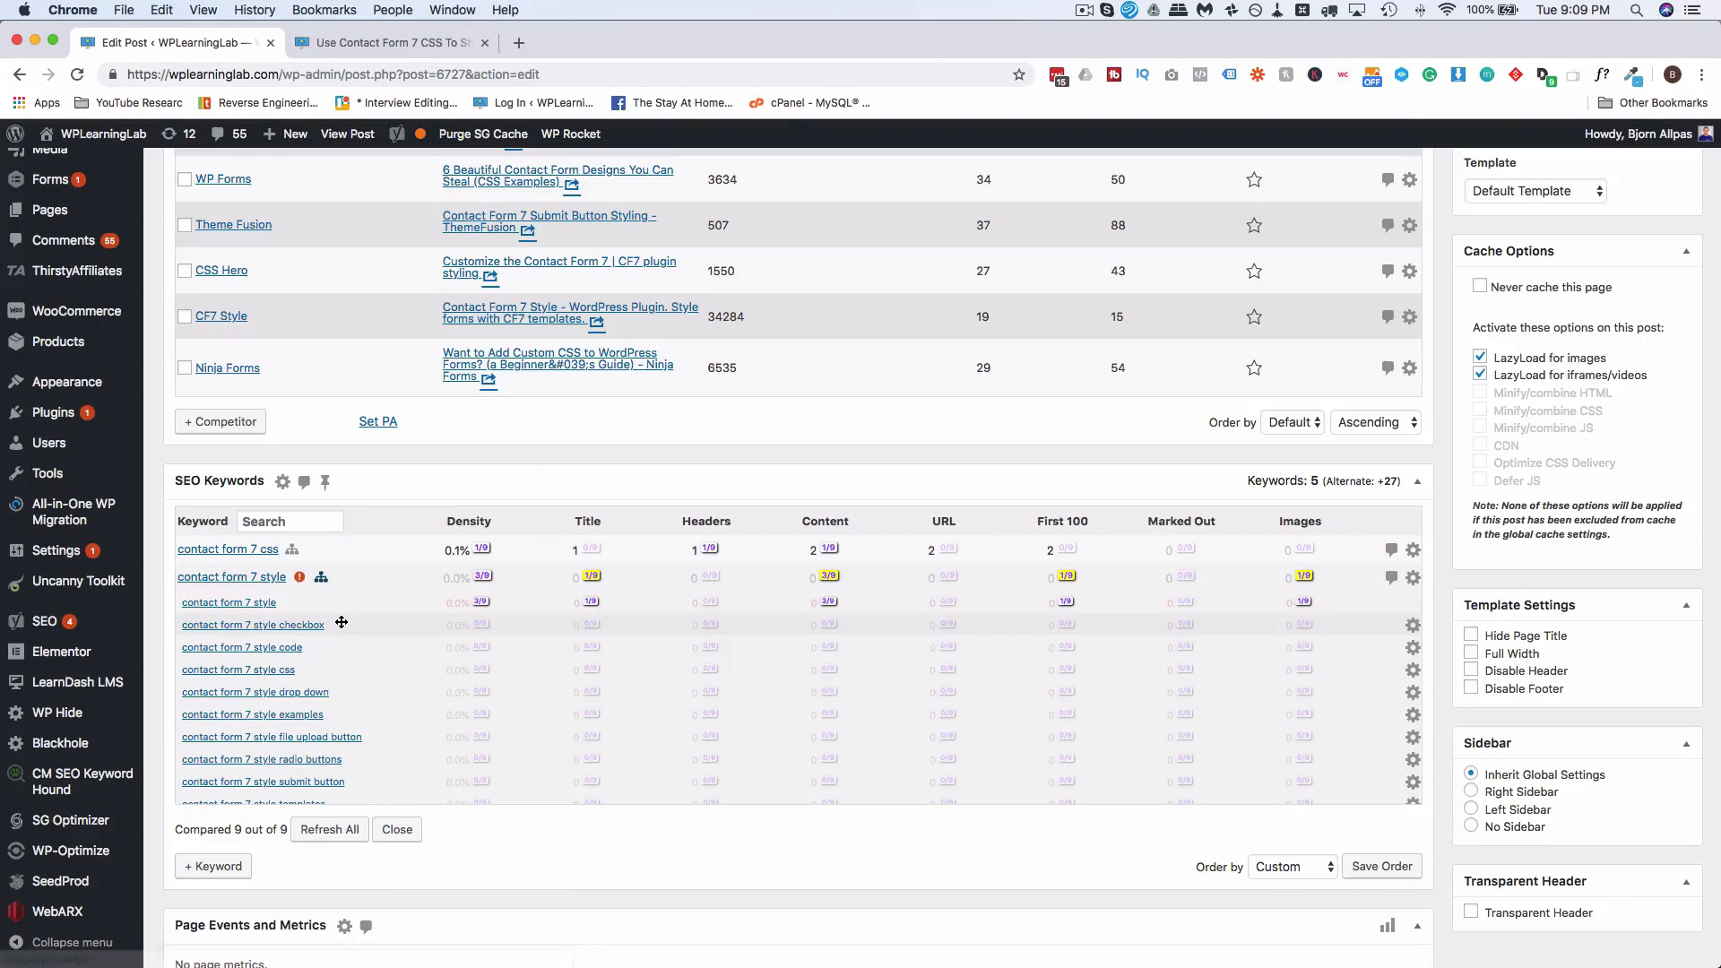
{"action": "left_click", "coordinate": [321, 578]}
{"action": "mouse_move", "coordinate": [710, 606]}
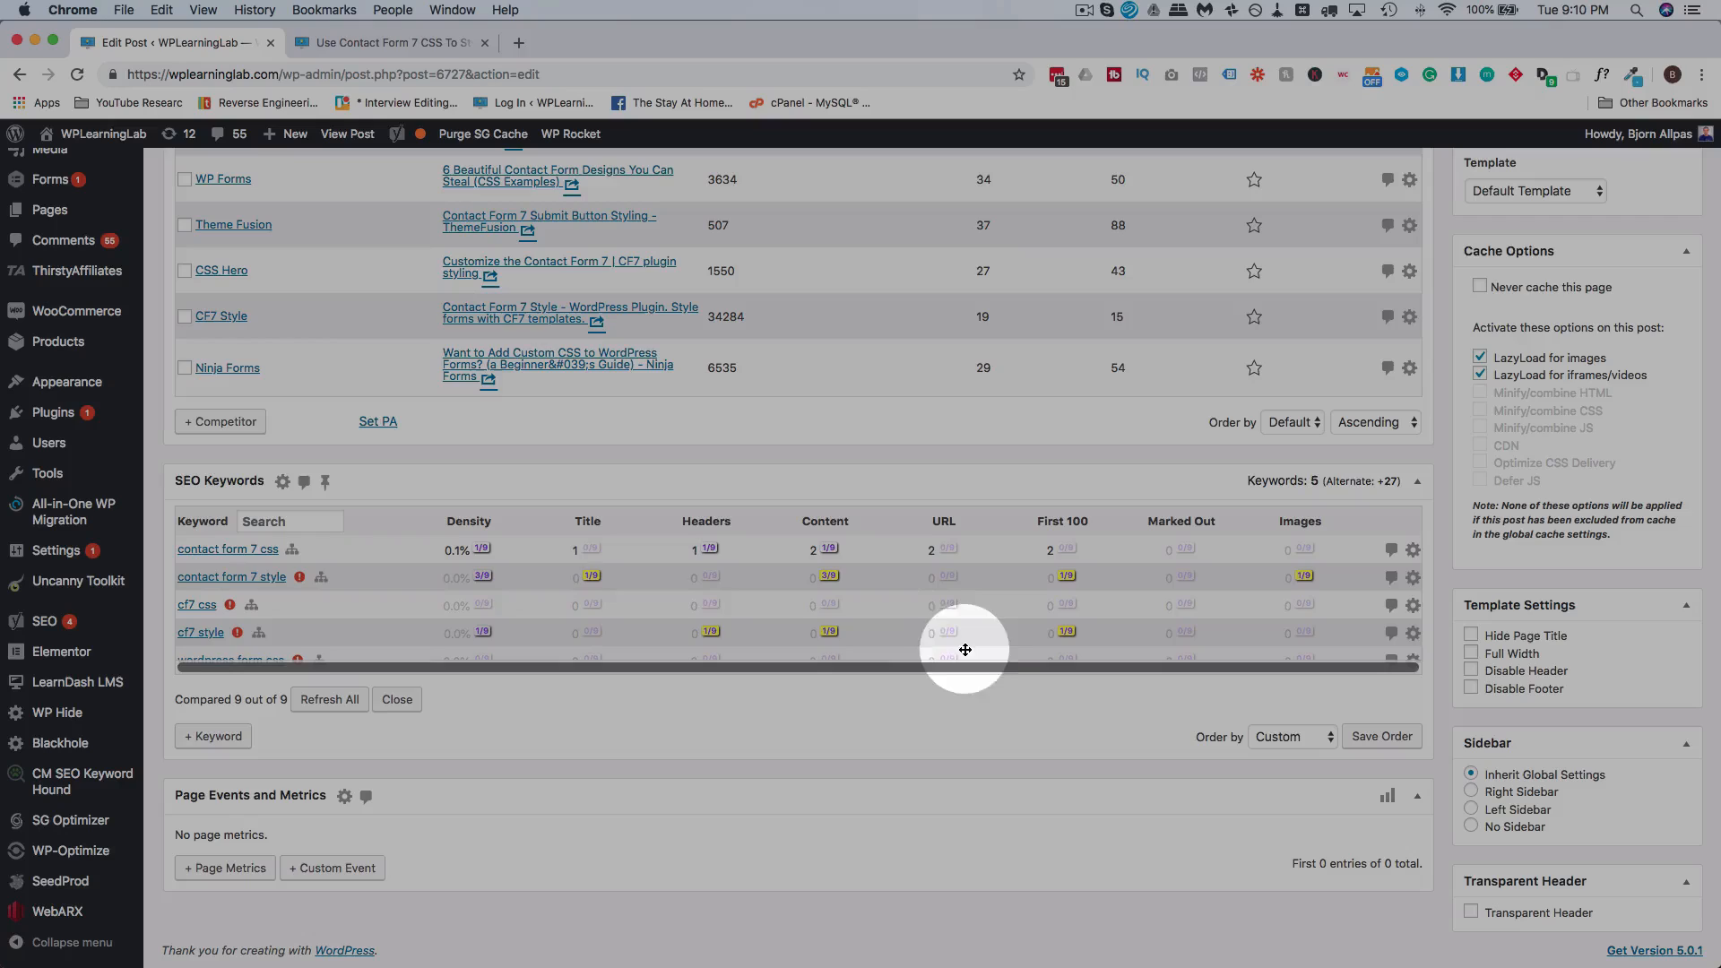
Step: Mark WP Beginner as a top competitor and review the options for comparing top competitors
{"action": "scroll", "coordinate": [495, 459], "scroll_direction": "up", "scroll_amount": 3}
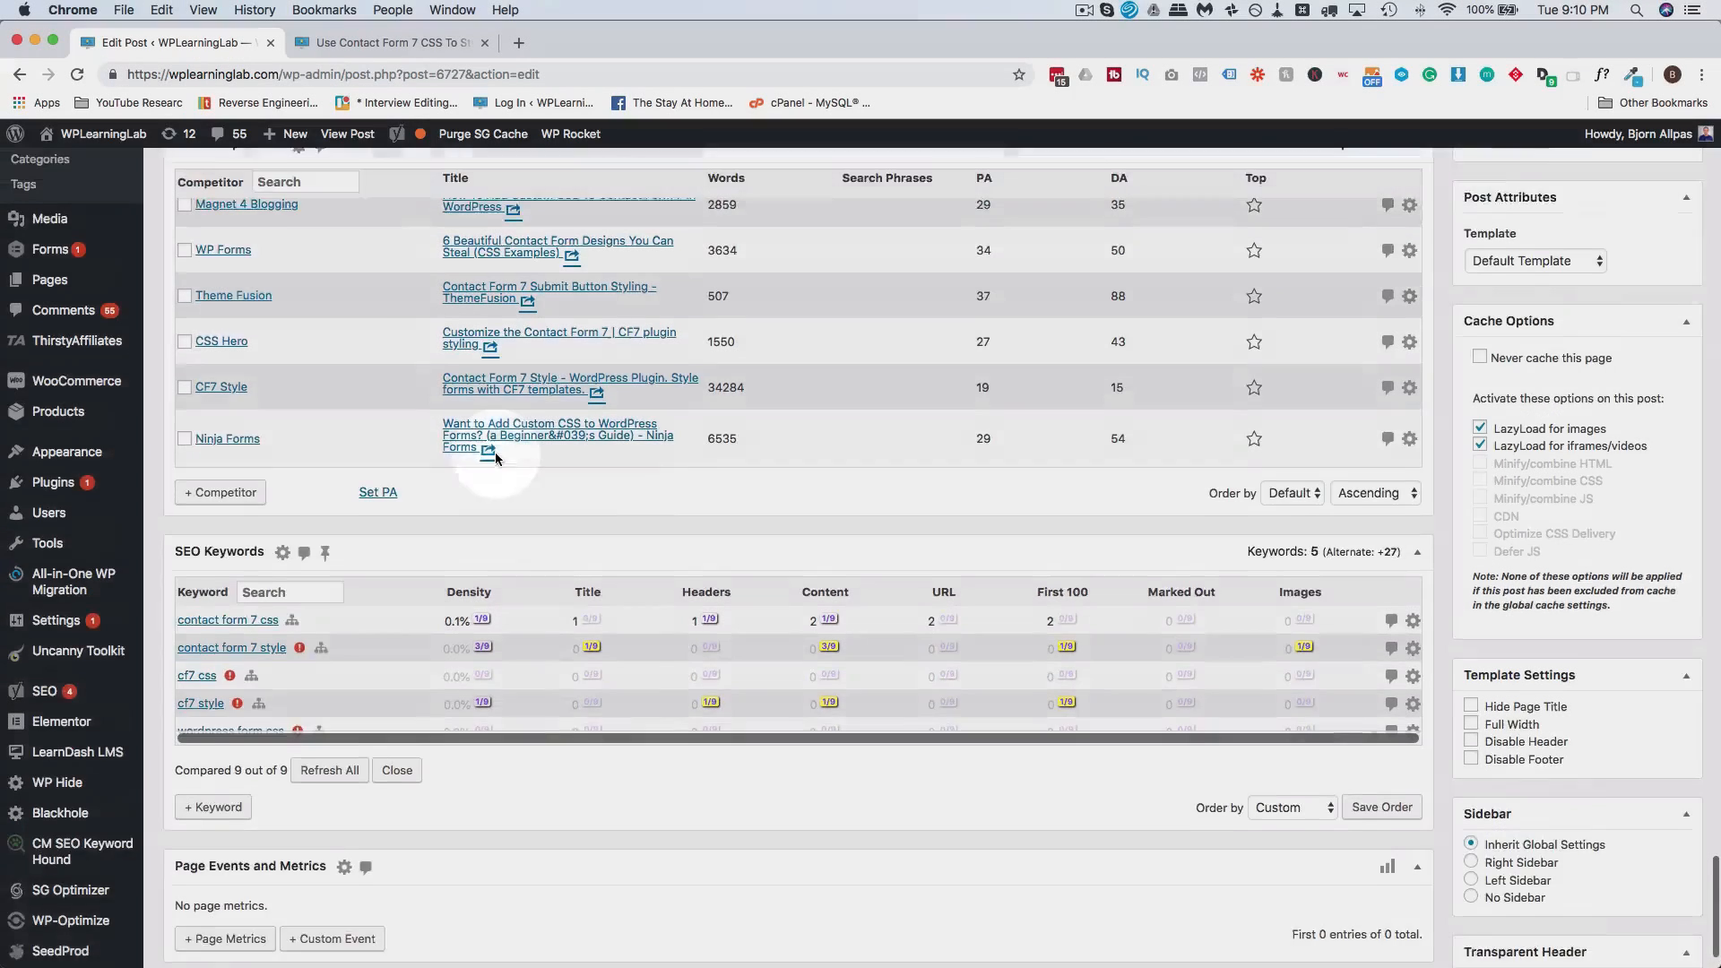
{"action": "left_click", "coordinate": [298, 243]}
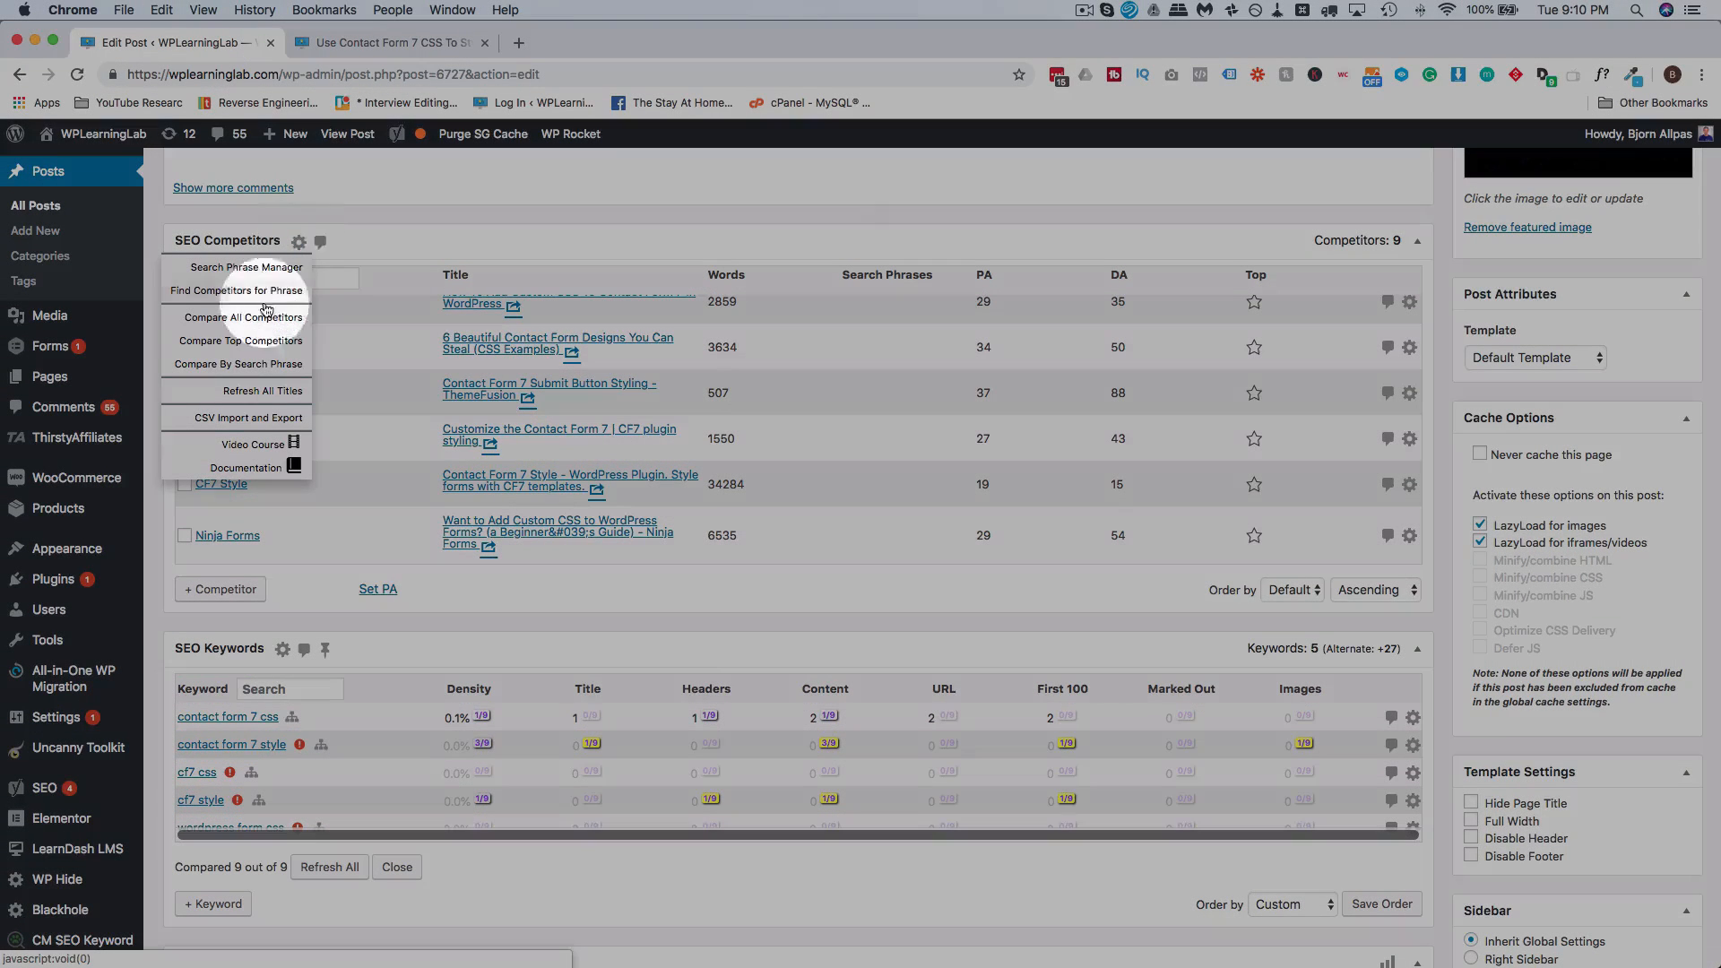
{"action": "left_click", "coordinate": [258, 349]}
{"action": "scroll", "coordinate": [836, 452], "scroll_direction": "up", "scroll_amount": 2}
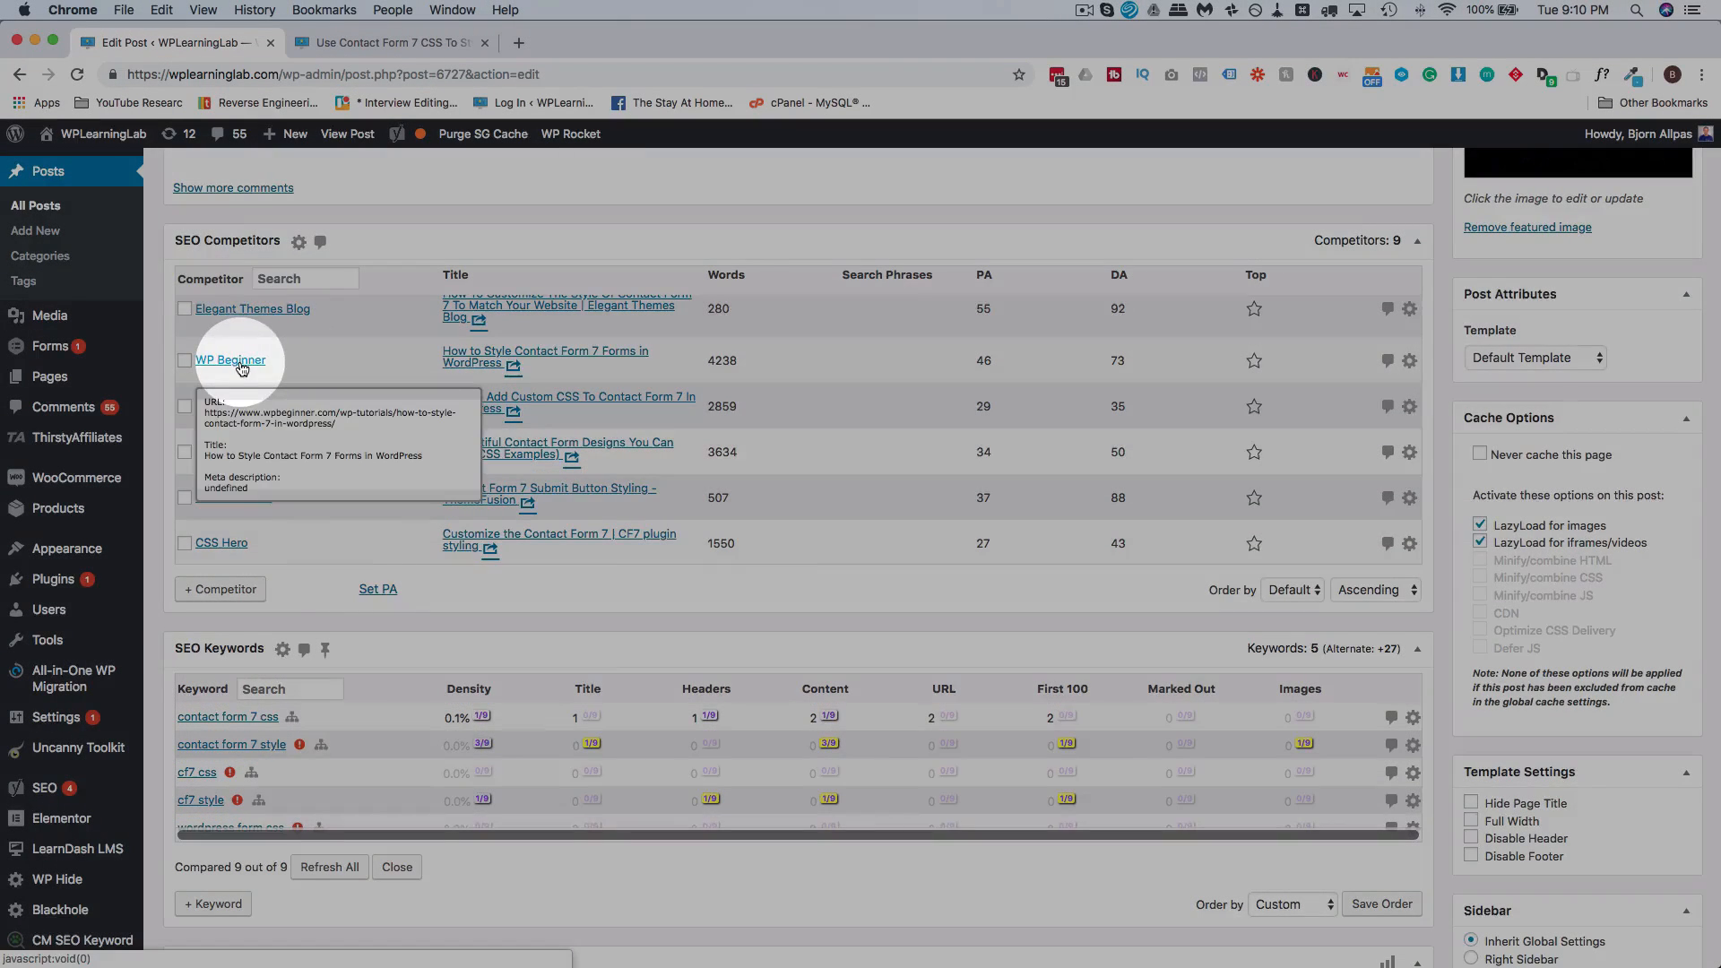
{"action": "left_click", "coordinate": [220, 362]}
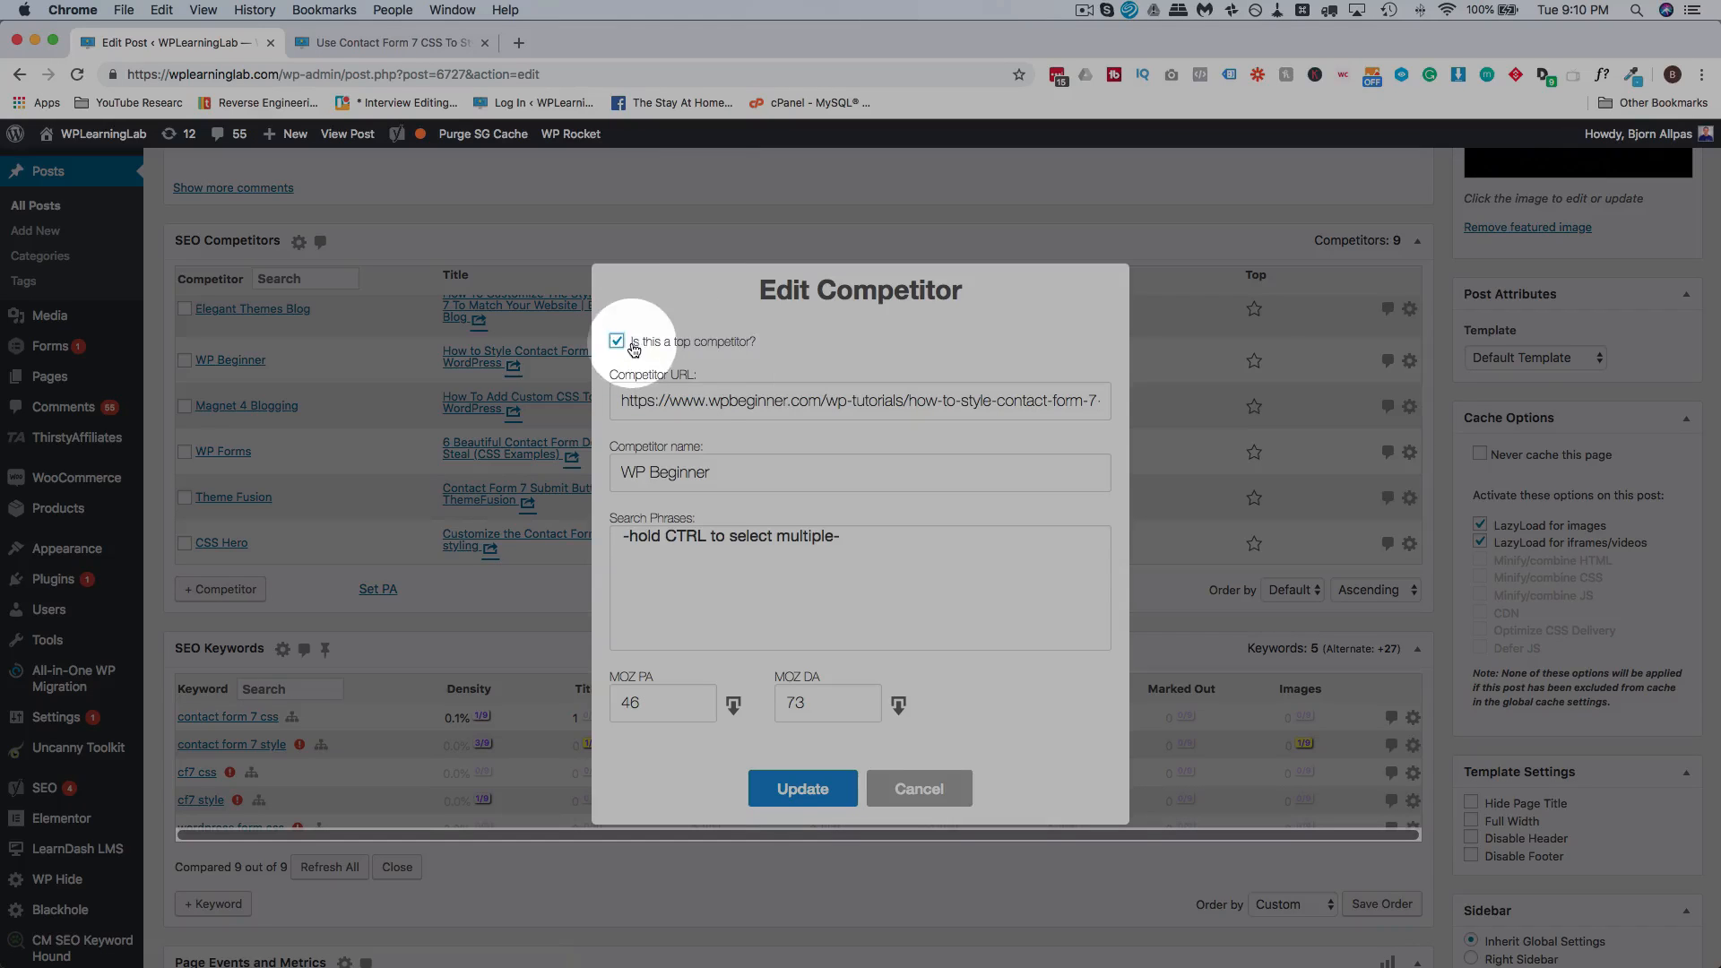
{"action": "left_click", "coordinate": [802, 789]}
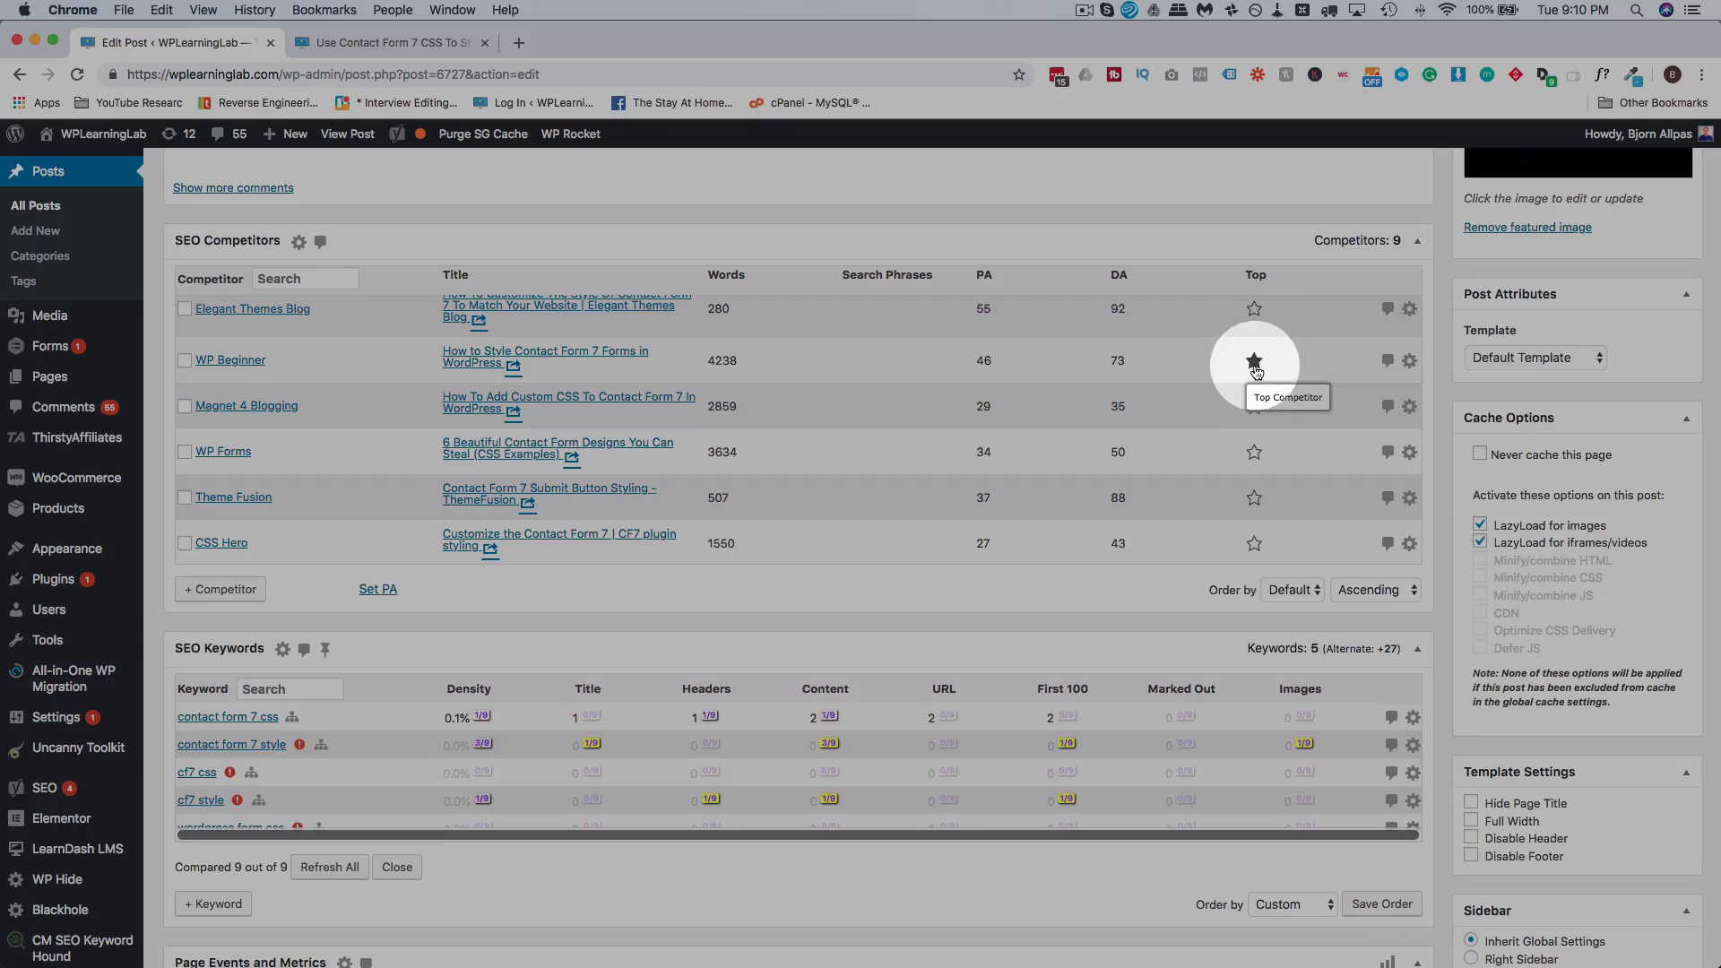
{"action": "left_click", "coordinate": [299, 242]}
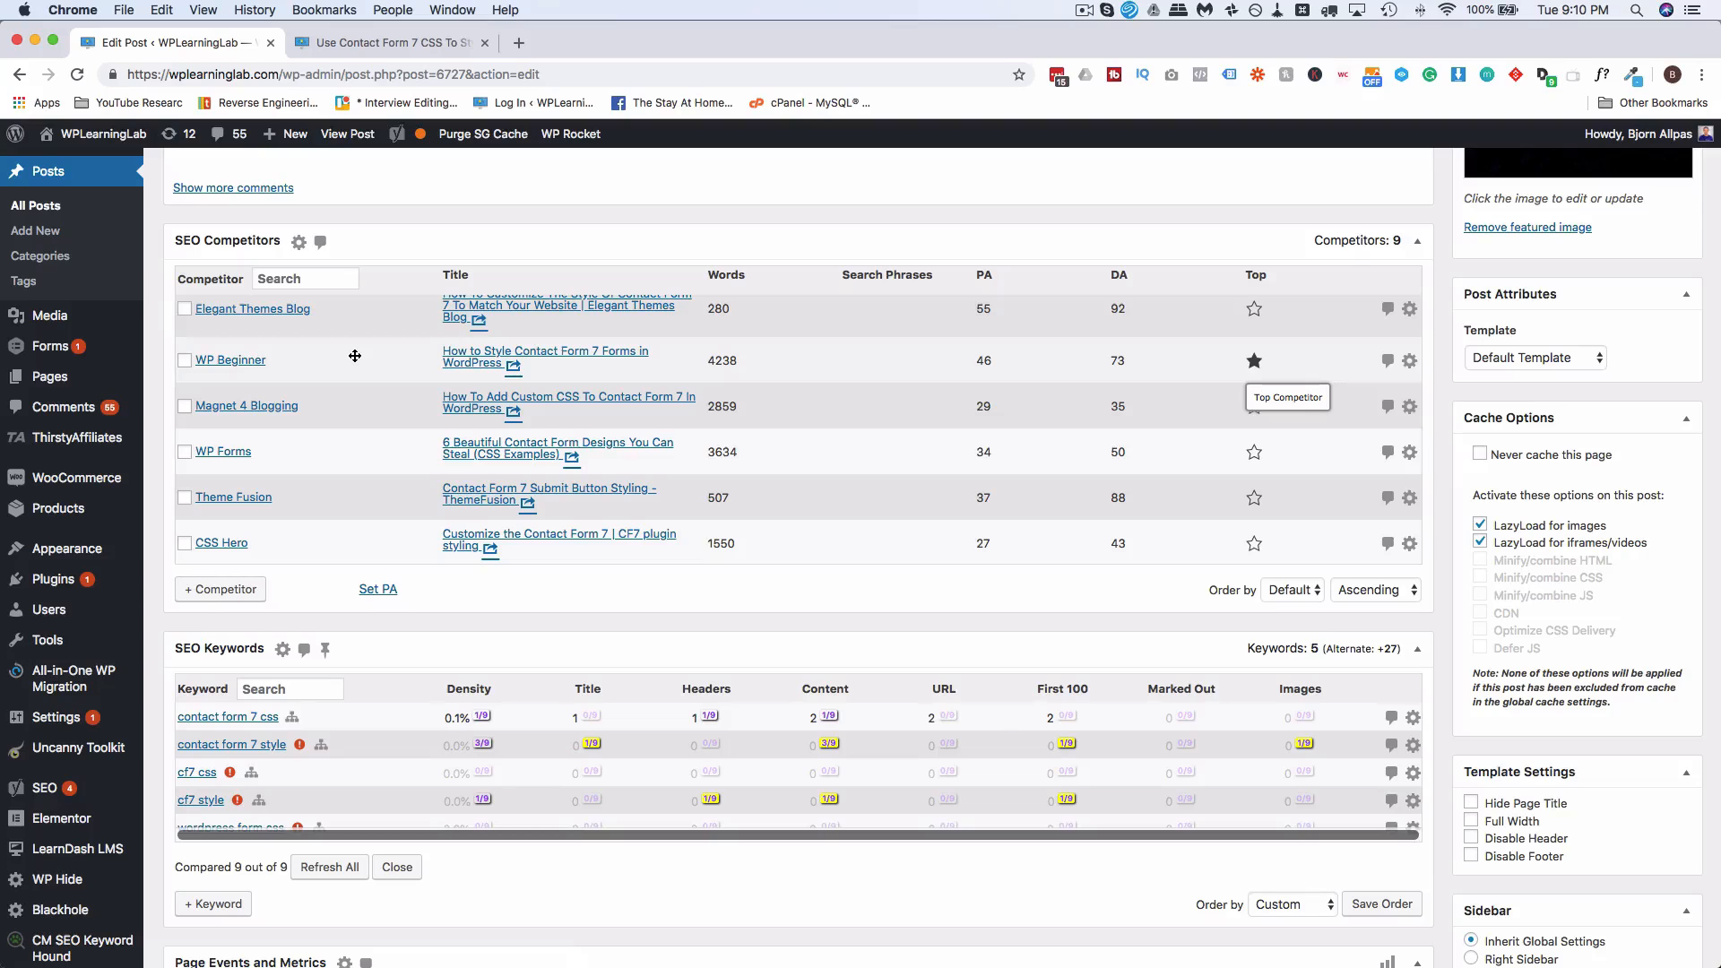
Step: Remove the top competitor mark from WP Beginner and save the entry
{"action": "left_click", "coordinate": [230, 362]}
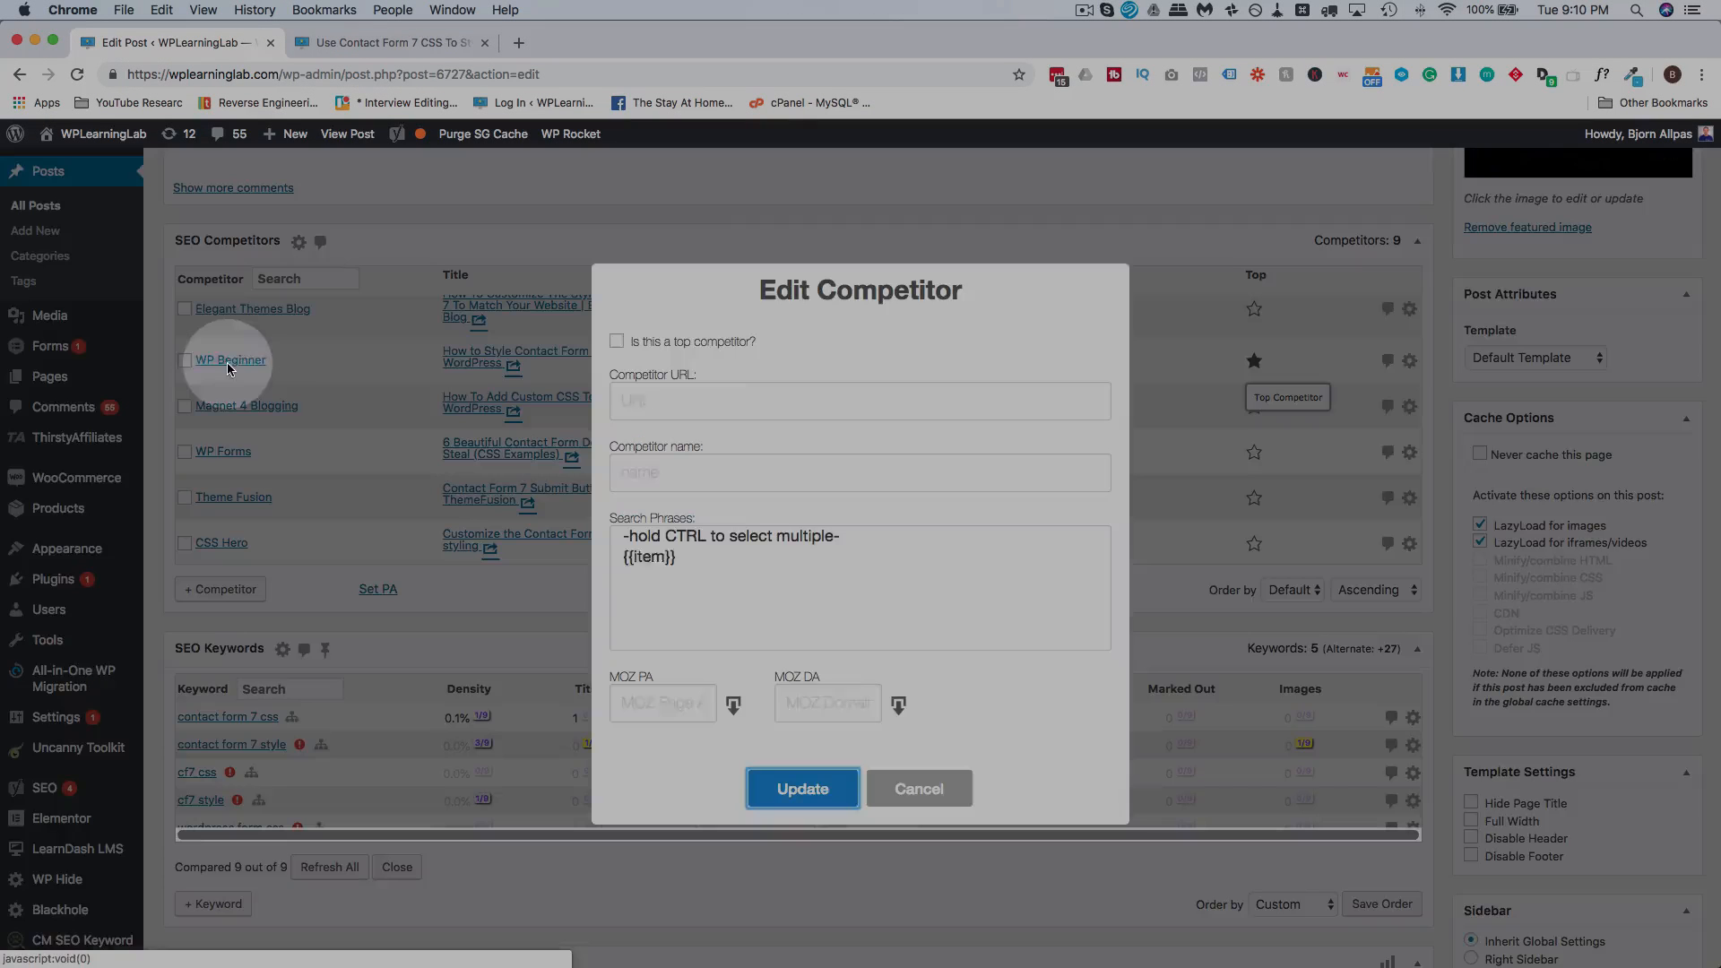
{"action": "left_click", "coordinate": [617, 341]}
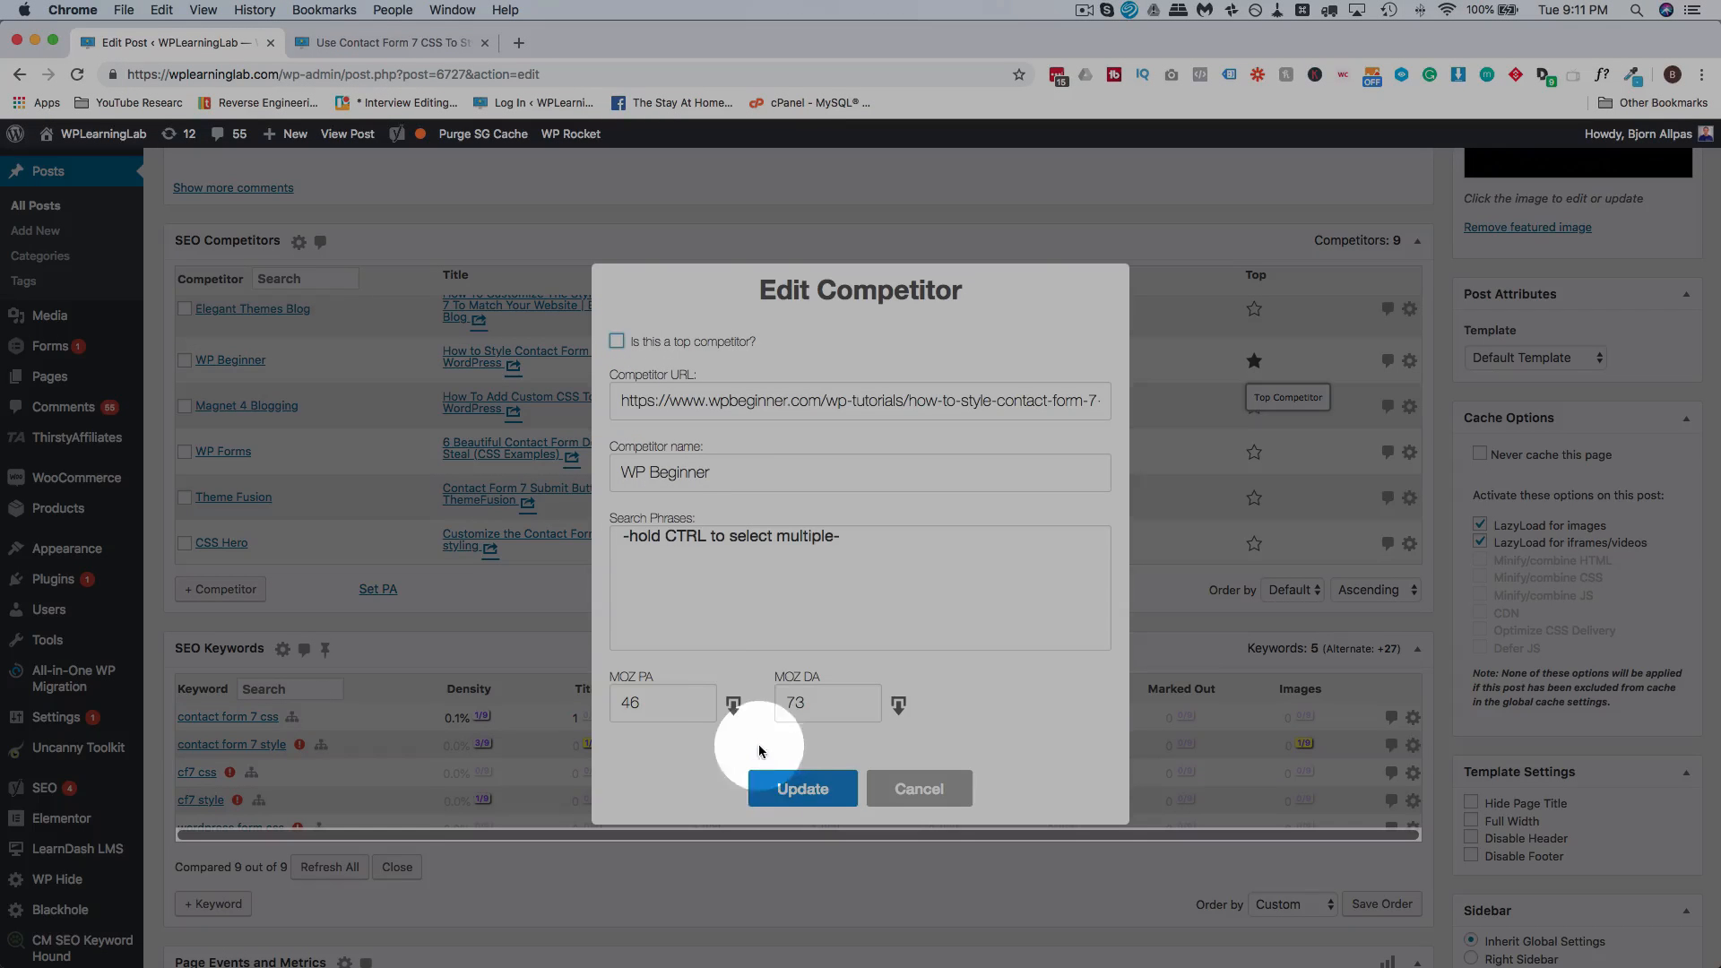
{"action": "left_click", "coordinate": [785, 790]}
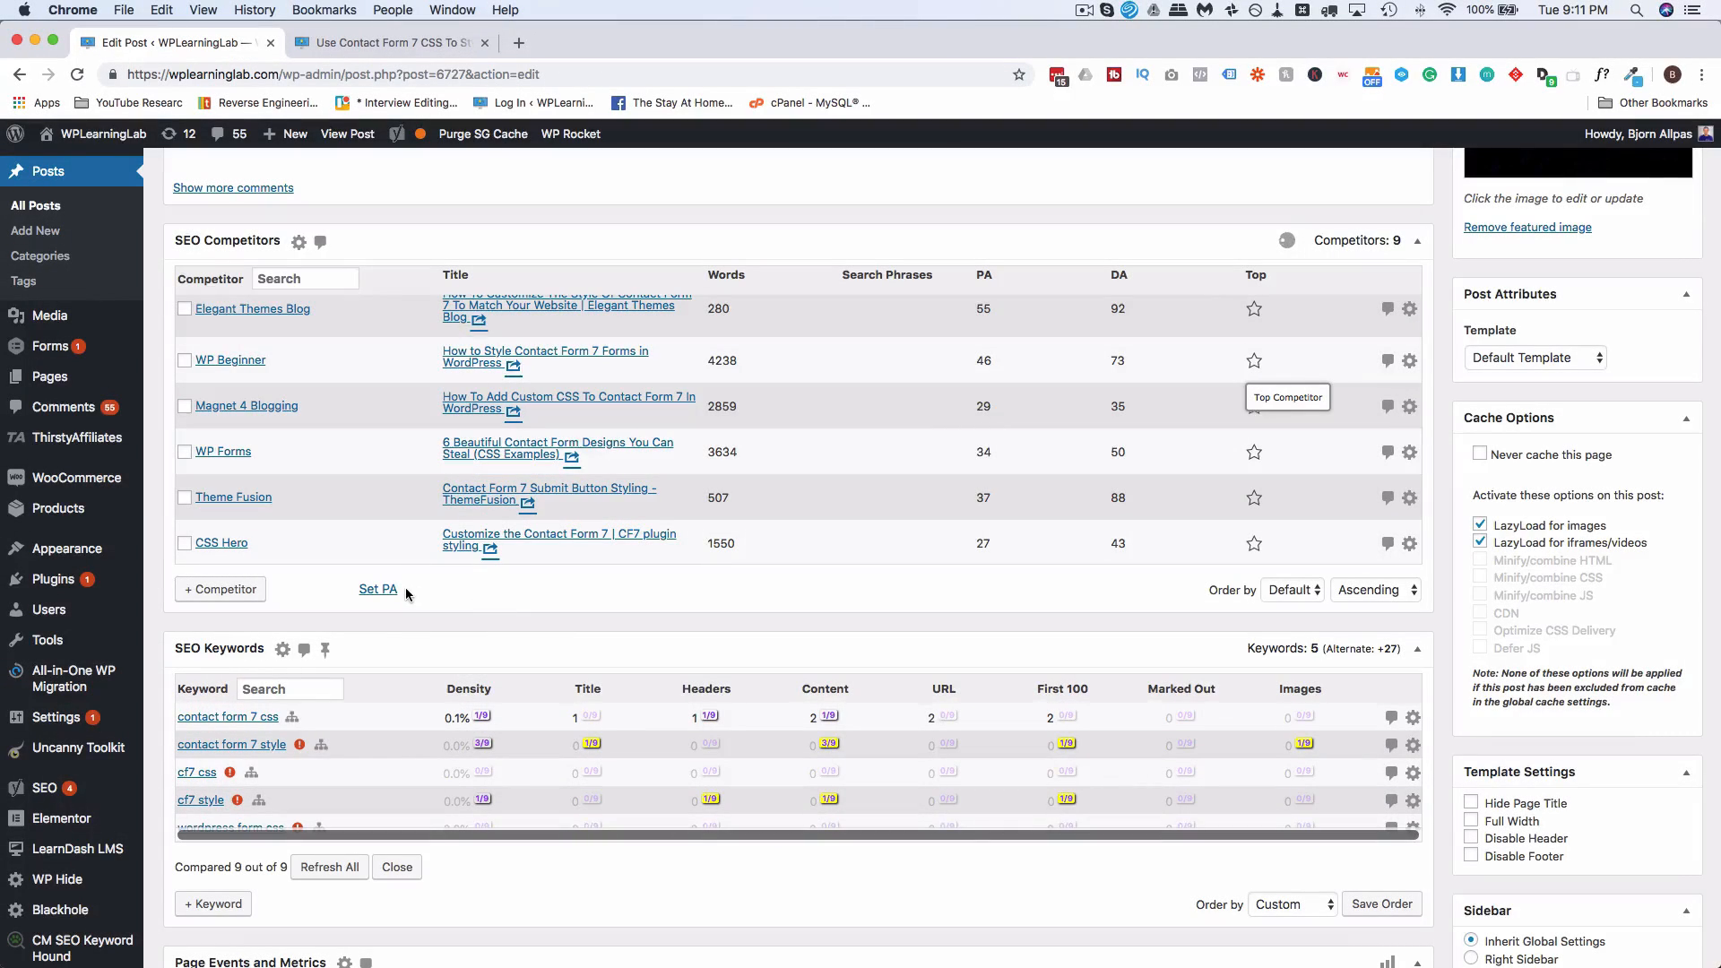
Step: Fetch the post's own Page Authority score automatically and set it below the competitors list
{"action": "left_click", "coordinate": [386, 591]}
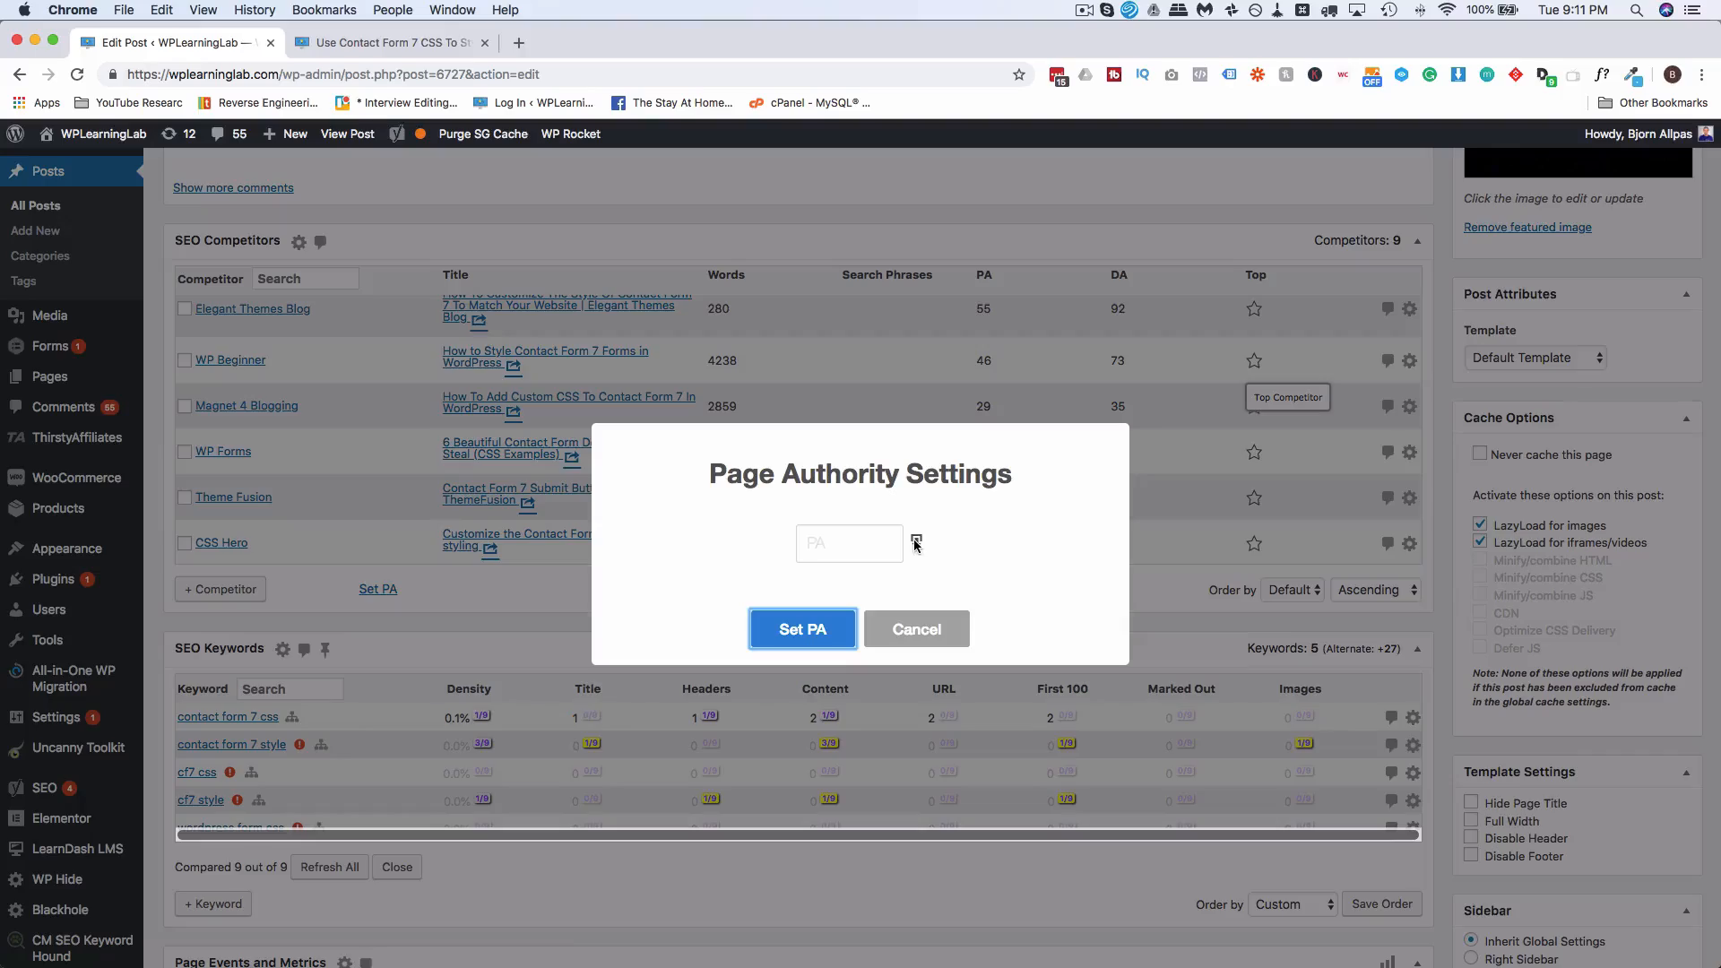
{"action": "left_click", "coordinate": [915, 543]}
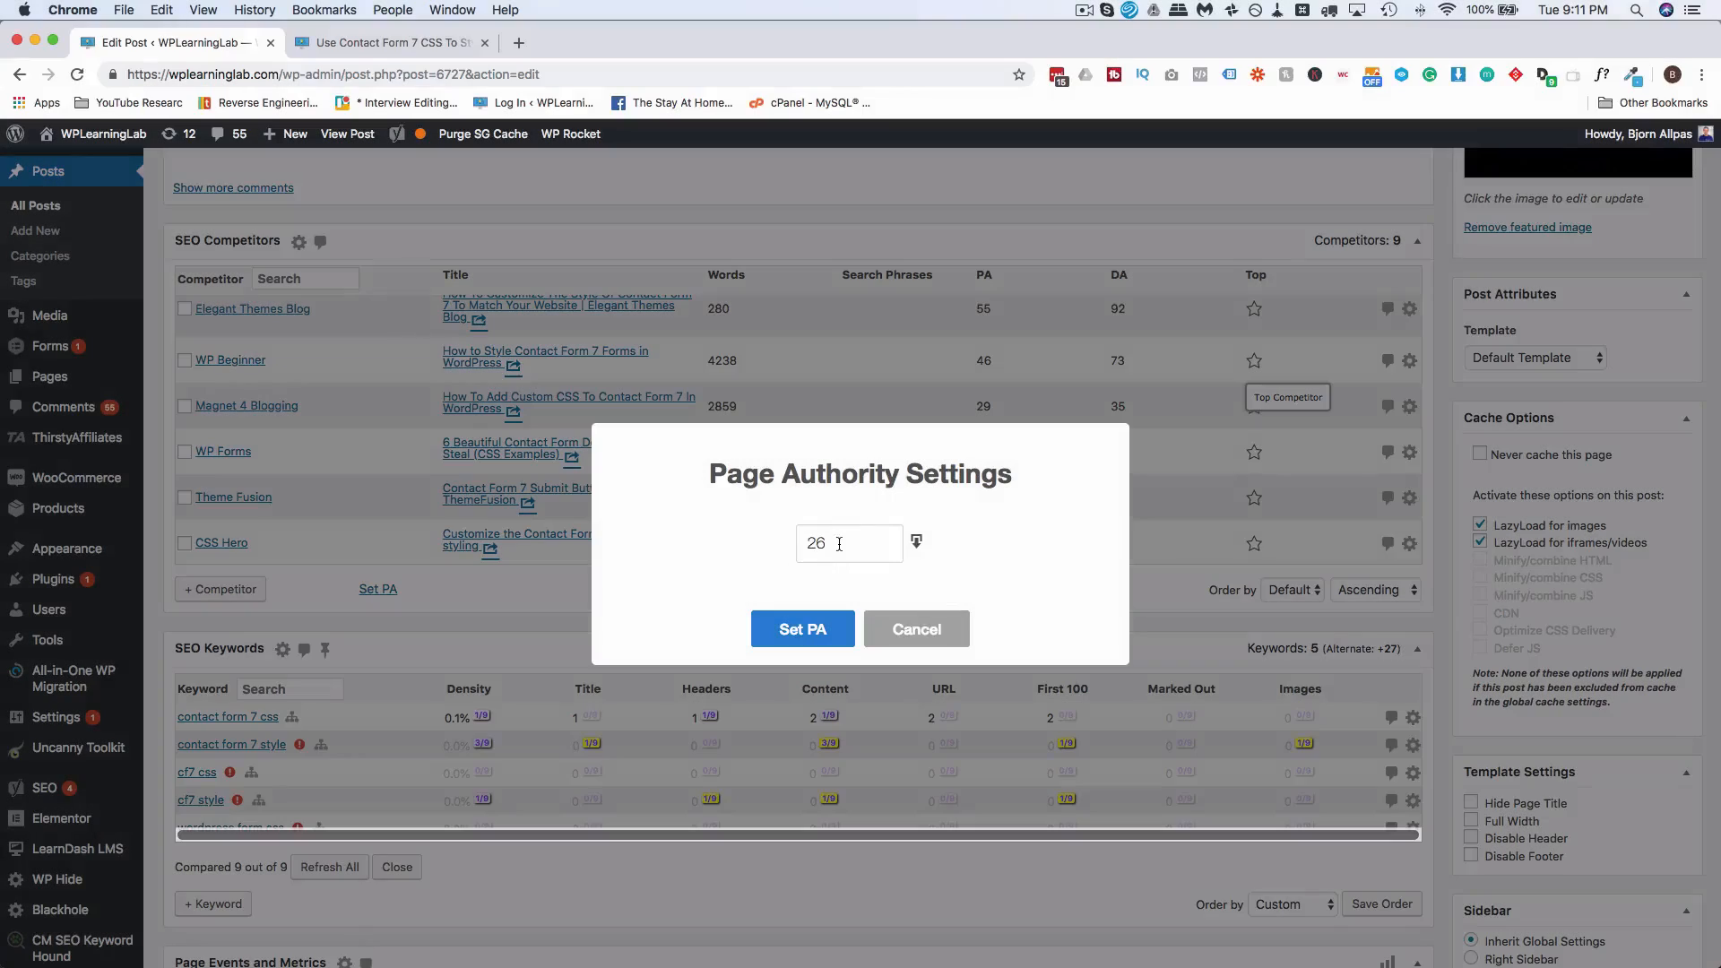
{"action": "double_click", "coordinate": [814, 543]}
{"action": "left_click", "coordinate": [812, 630]}
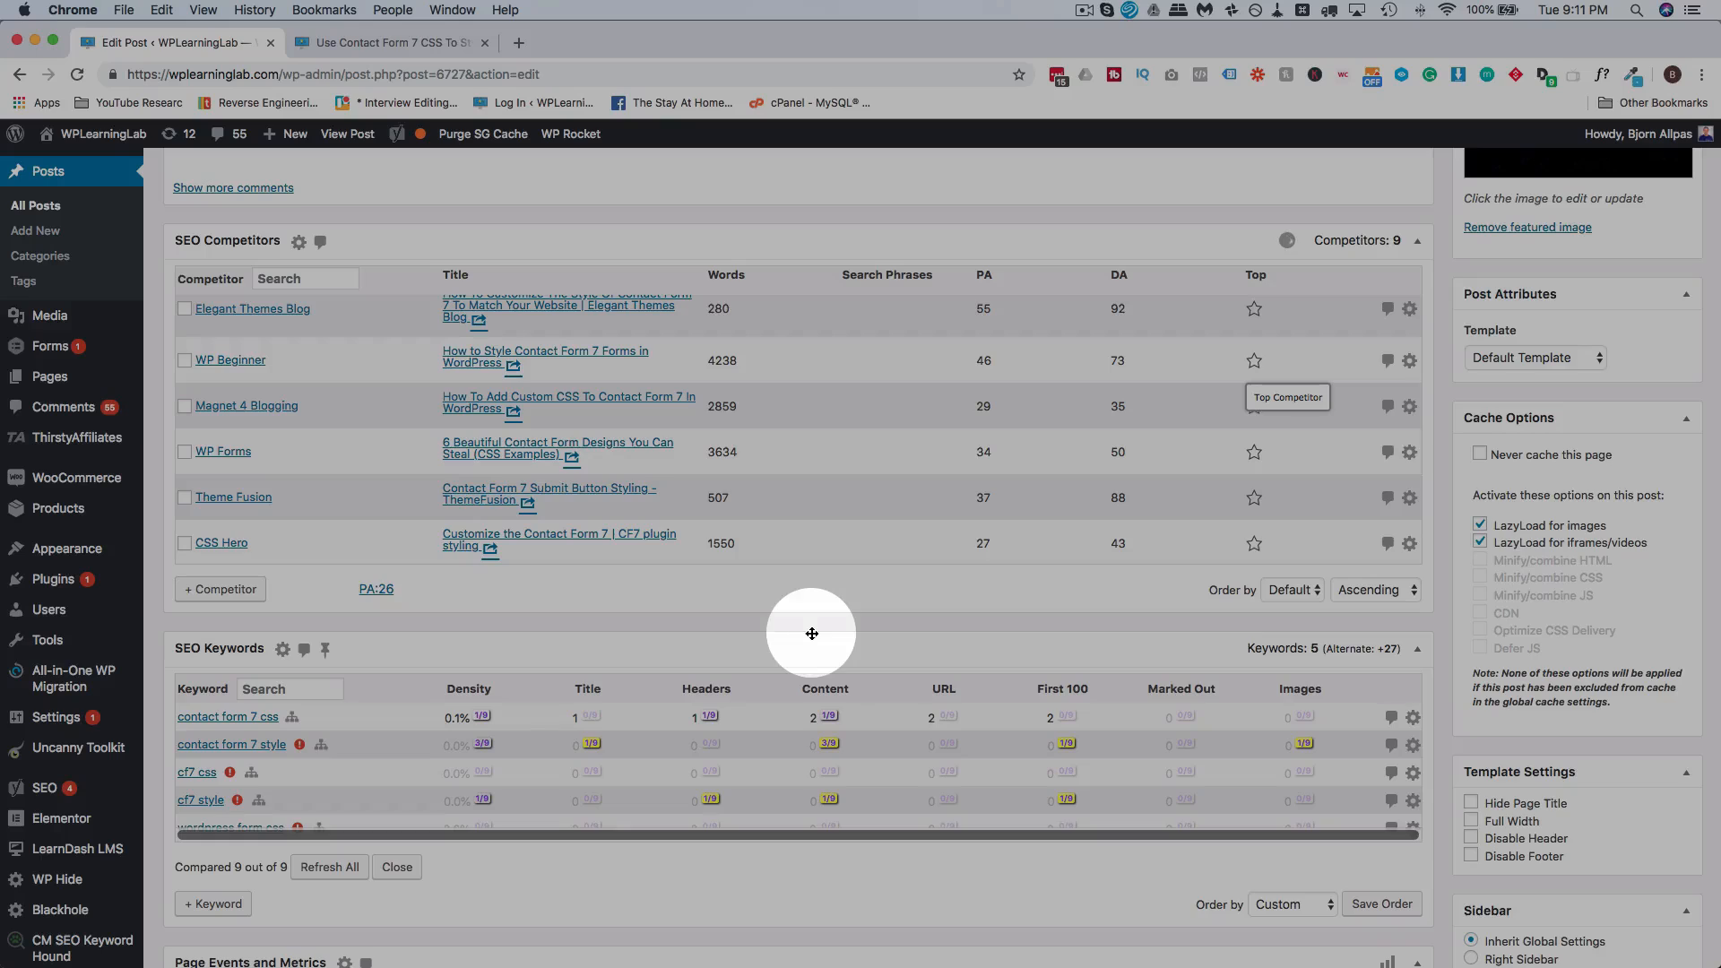
{"action": "left_click", "coordinate": [383, 589]}
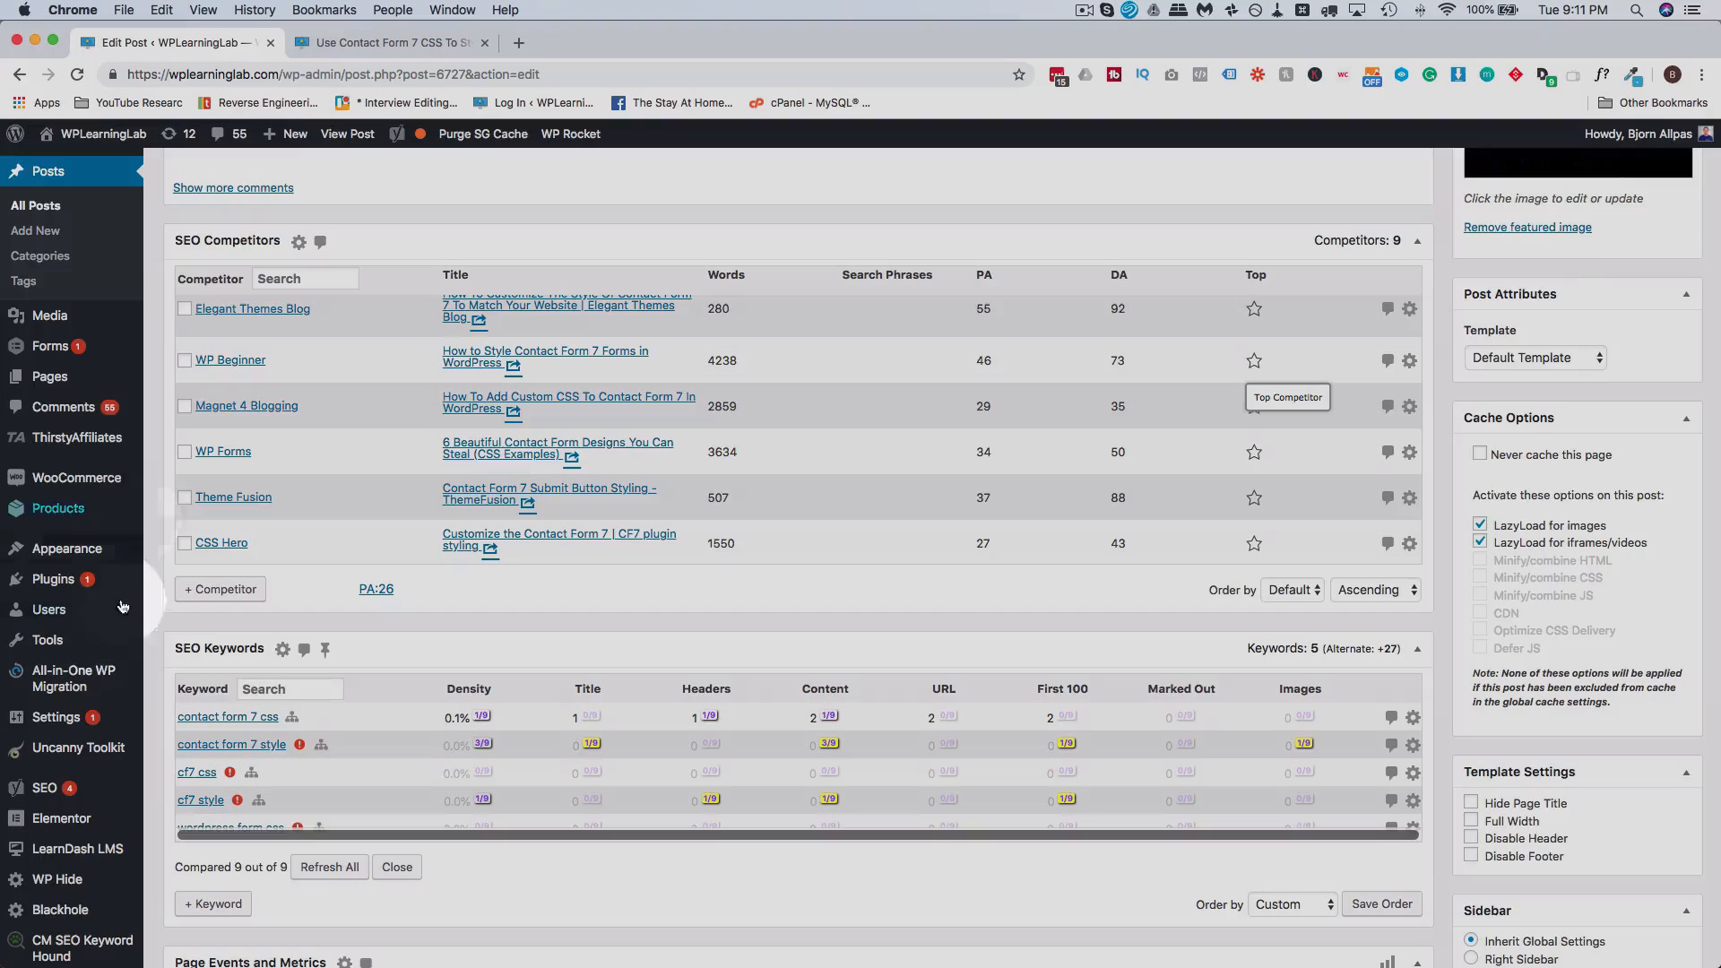
Step: Open the CM SEO Keyword Hound settings in a separate tab, keeping the post editor open
{"action": "scroll", "coordinate": [110, 663], "scroll_direction": "down", "scroll_amount": 2}
{"action": "scroll", "coordinate": [111, 663], "scroll_direction": "down", "scroll_amount": 2}
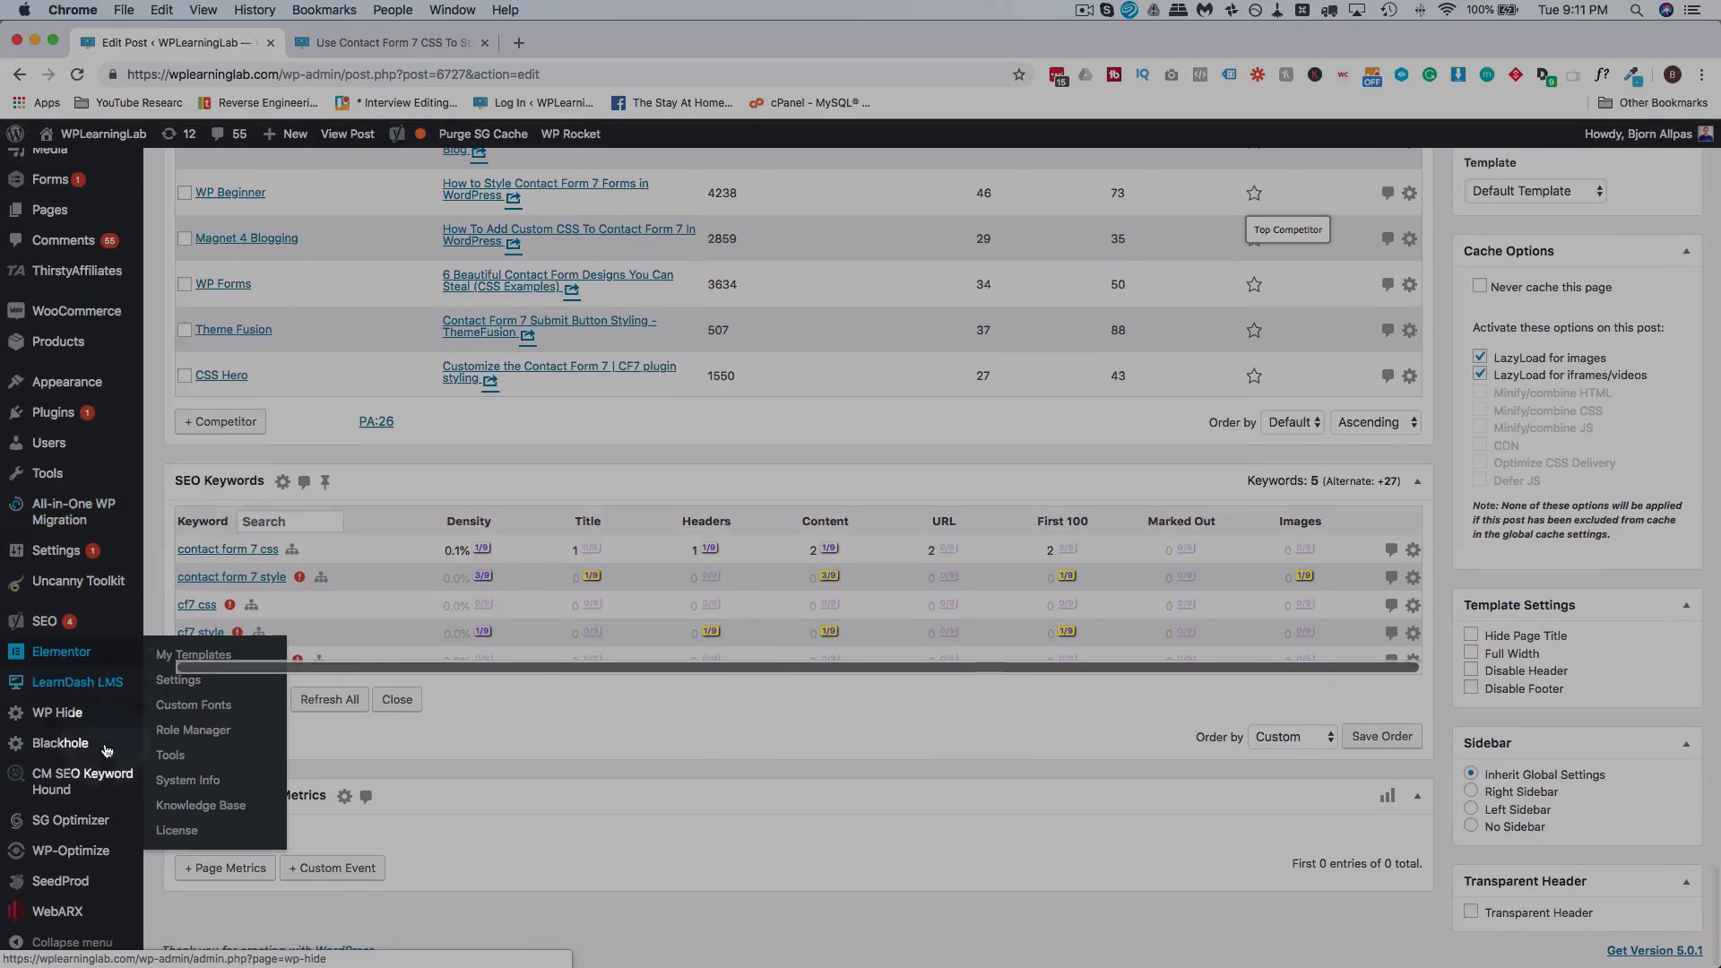
{"action": "mouse_move", "coordinate": [89, 779]}
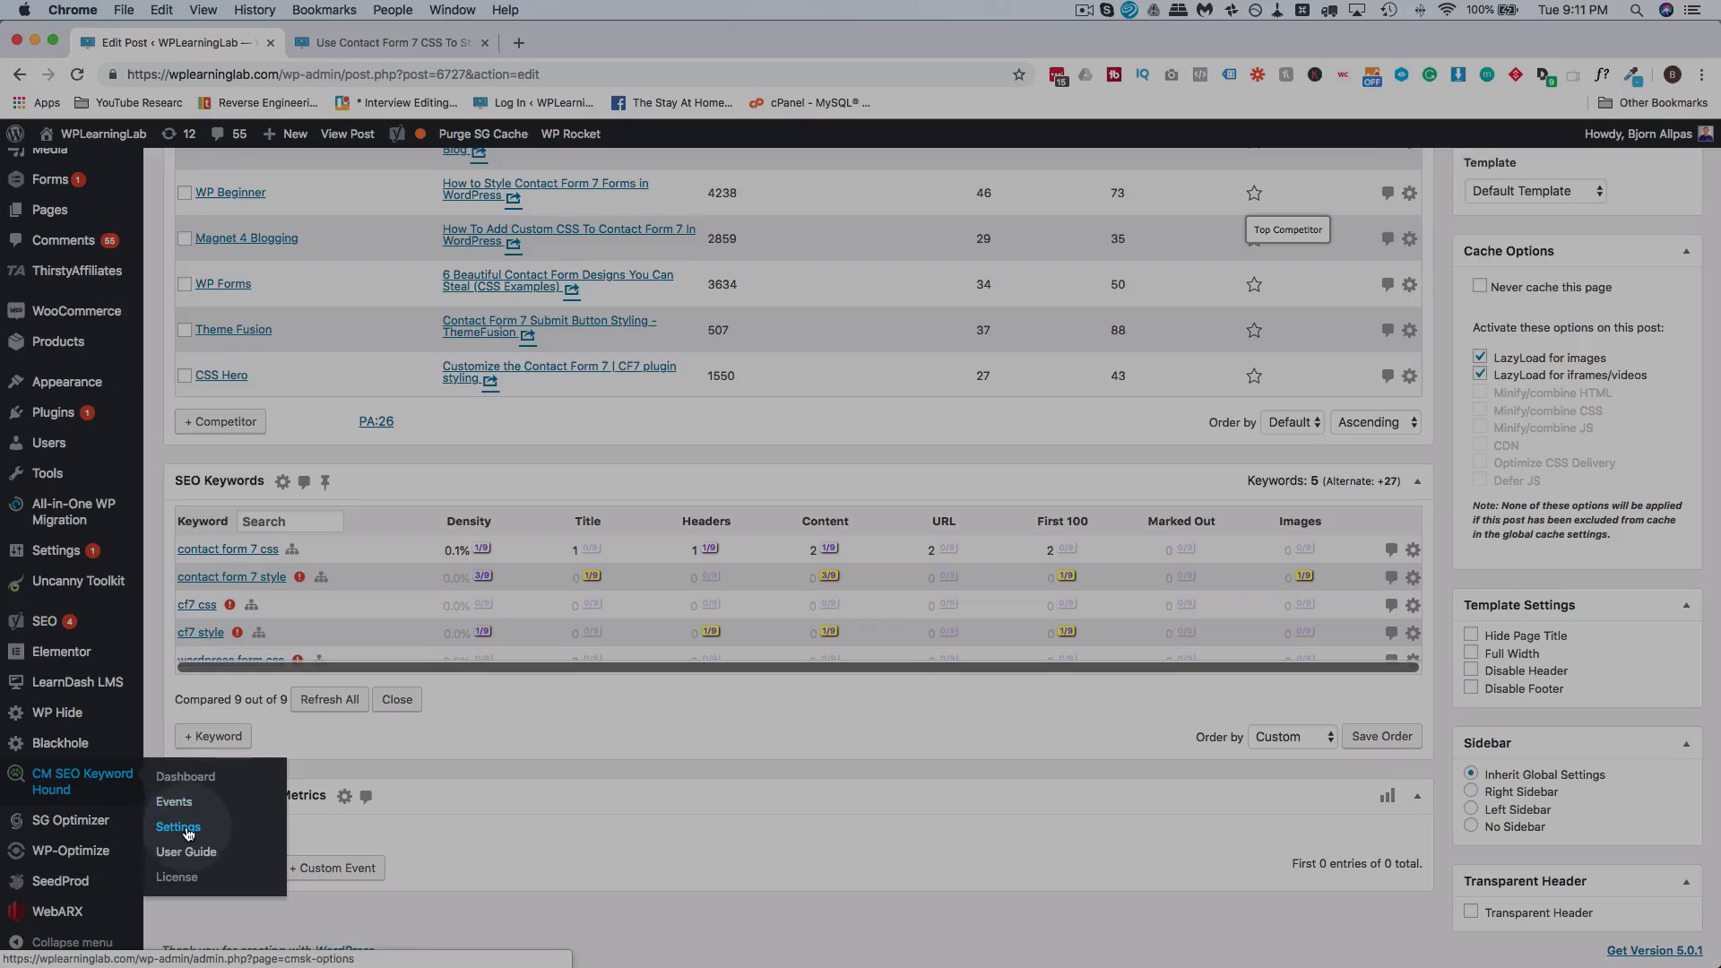
{"action": "left_click", "coordinate": [372, 49]}
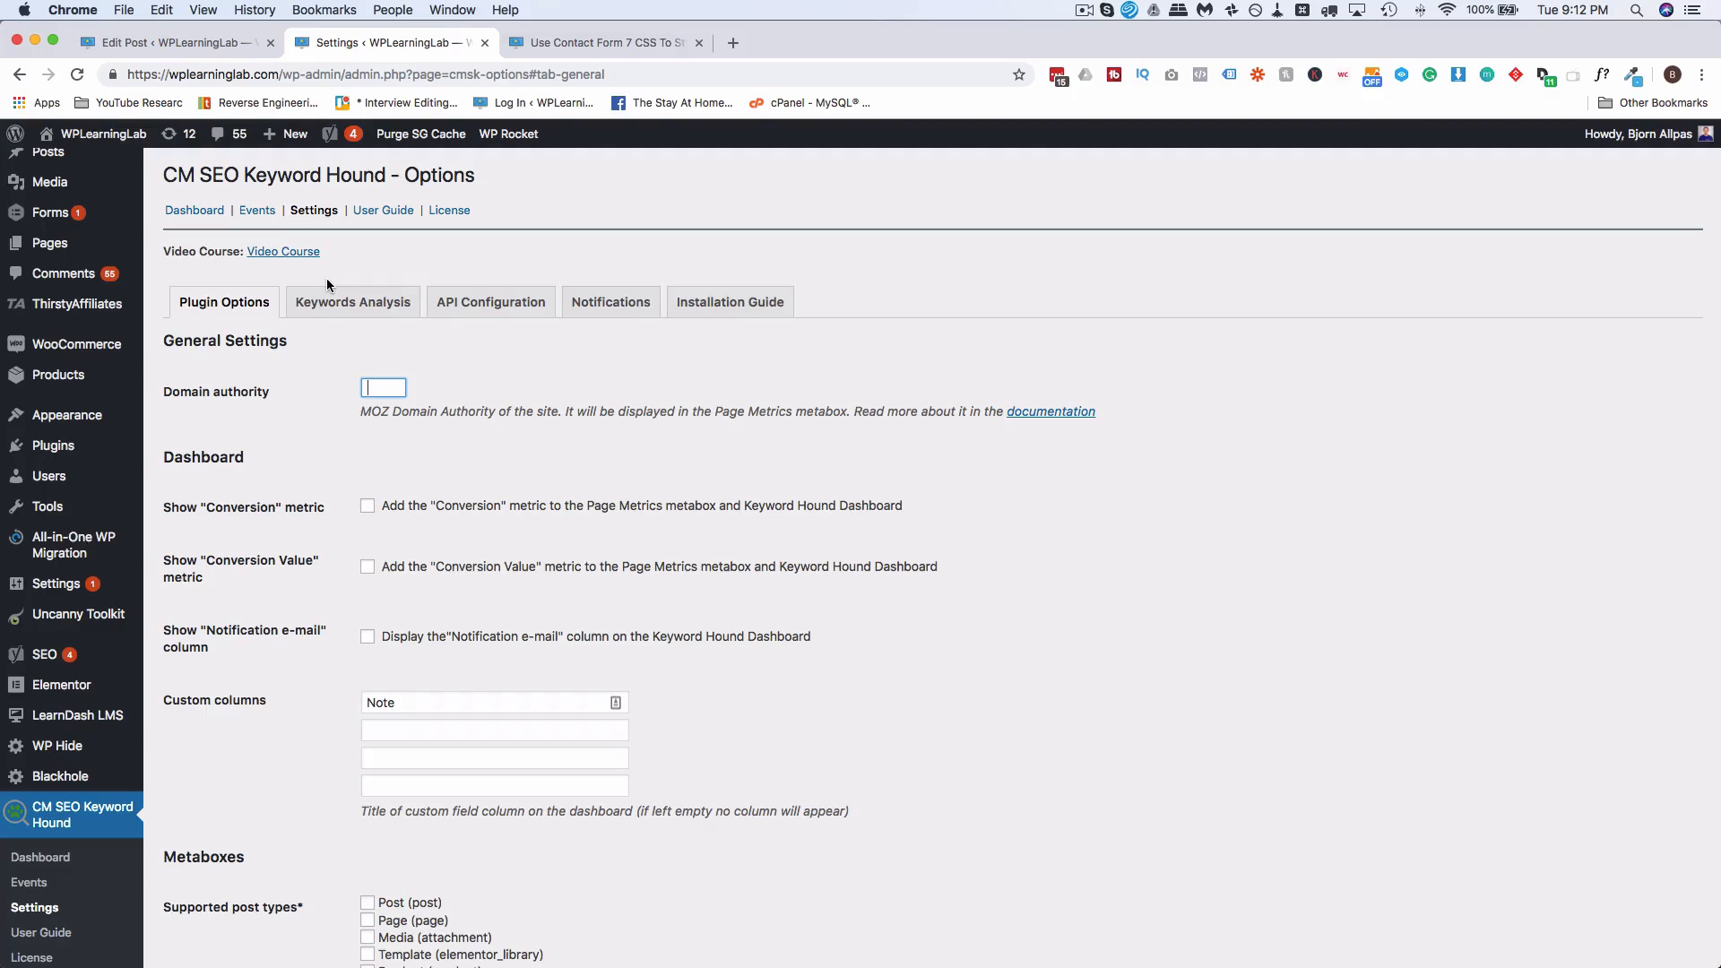
Step: Search Google for "moz domain authority" in a new tab and open Moz's Link Explorer from the results
{"action": "key", "text": "super+t"}
{"action": "type", "text": "moz domai"}
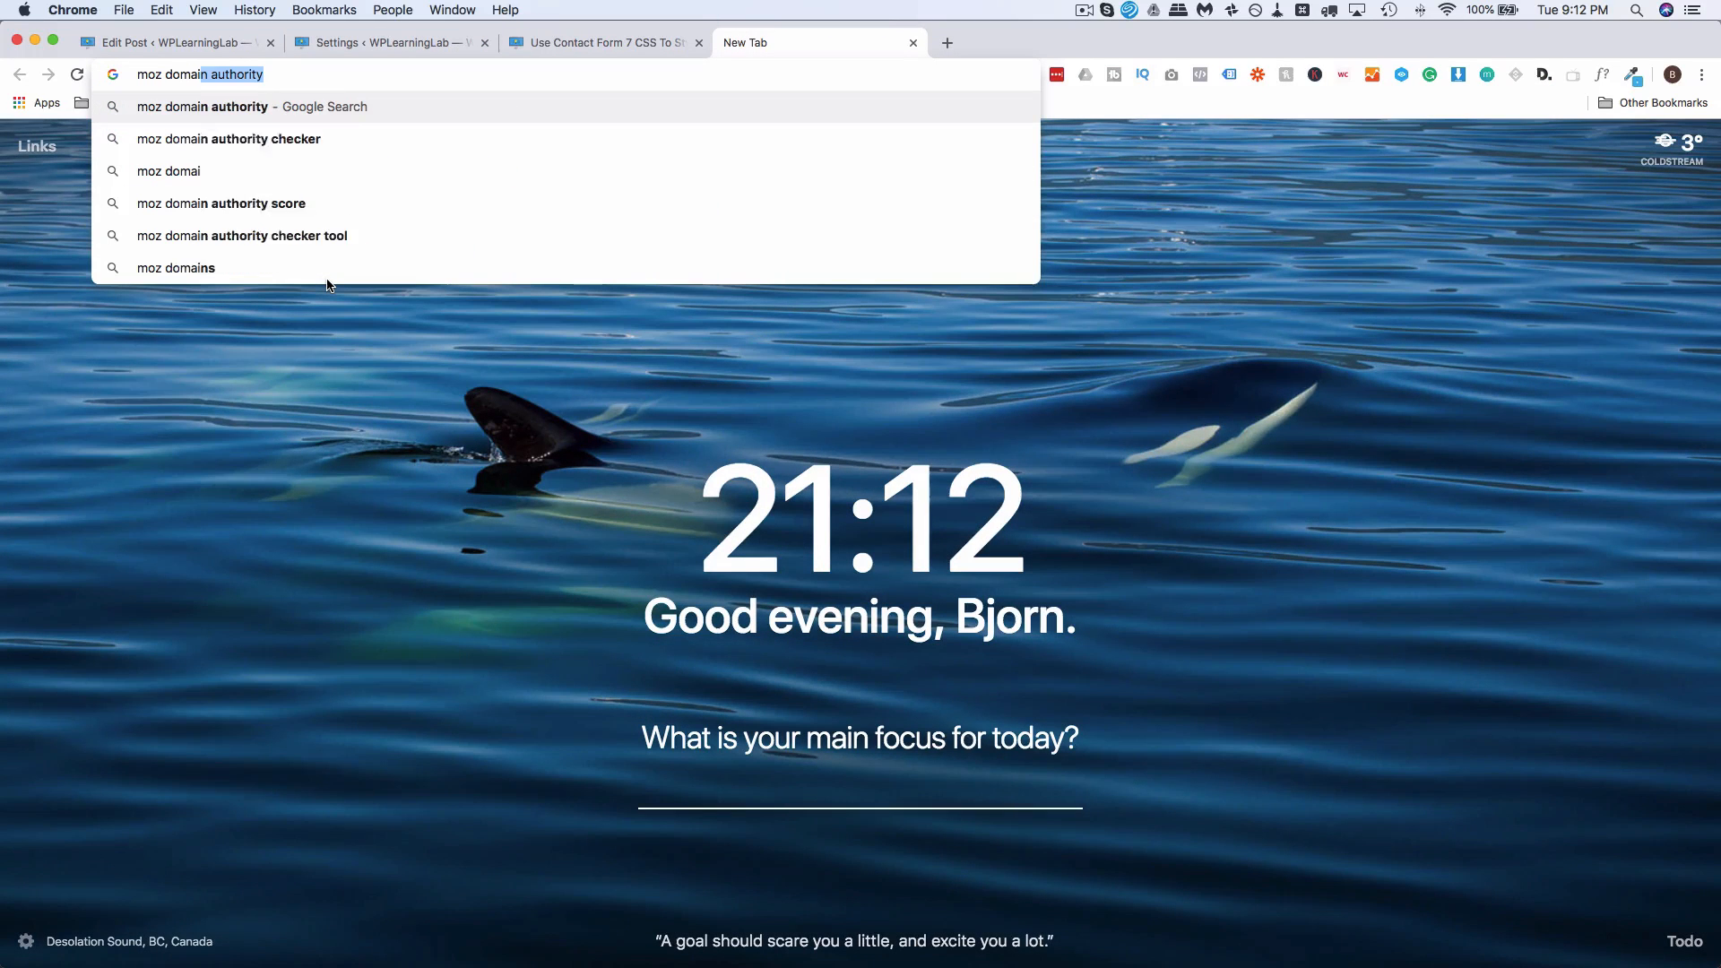
{"action": "type", "text": "n authority"}
{"action": "key", "text": "Return"}
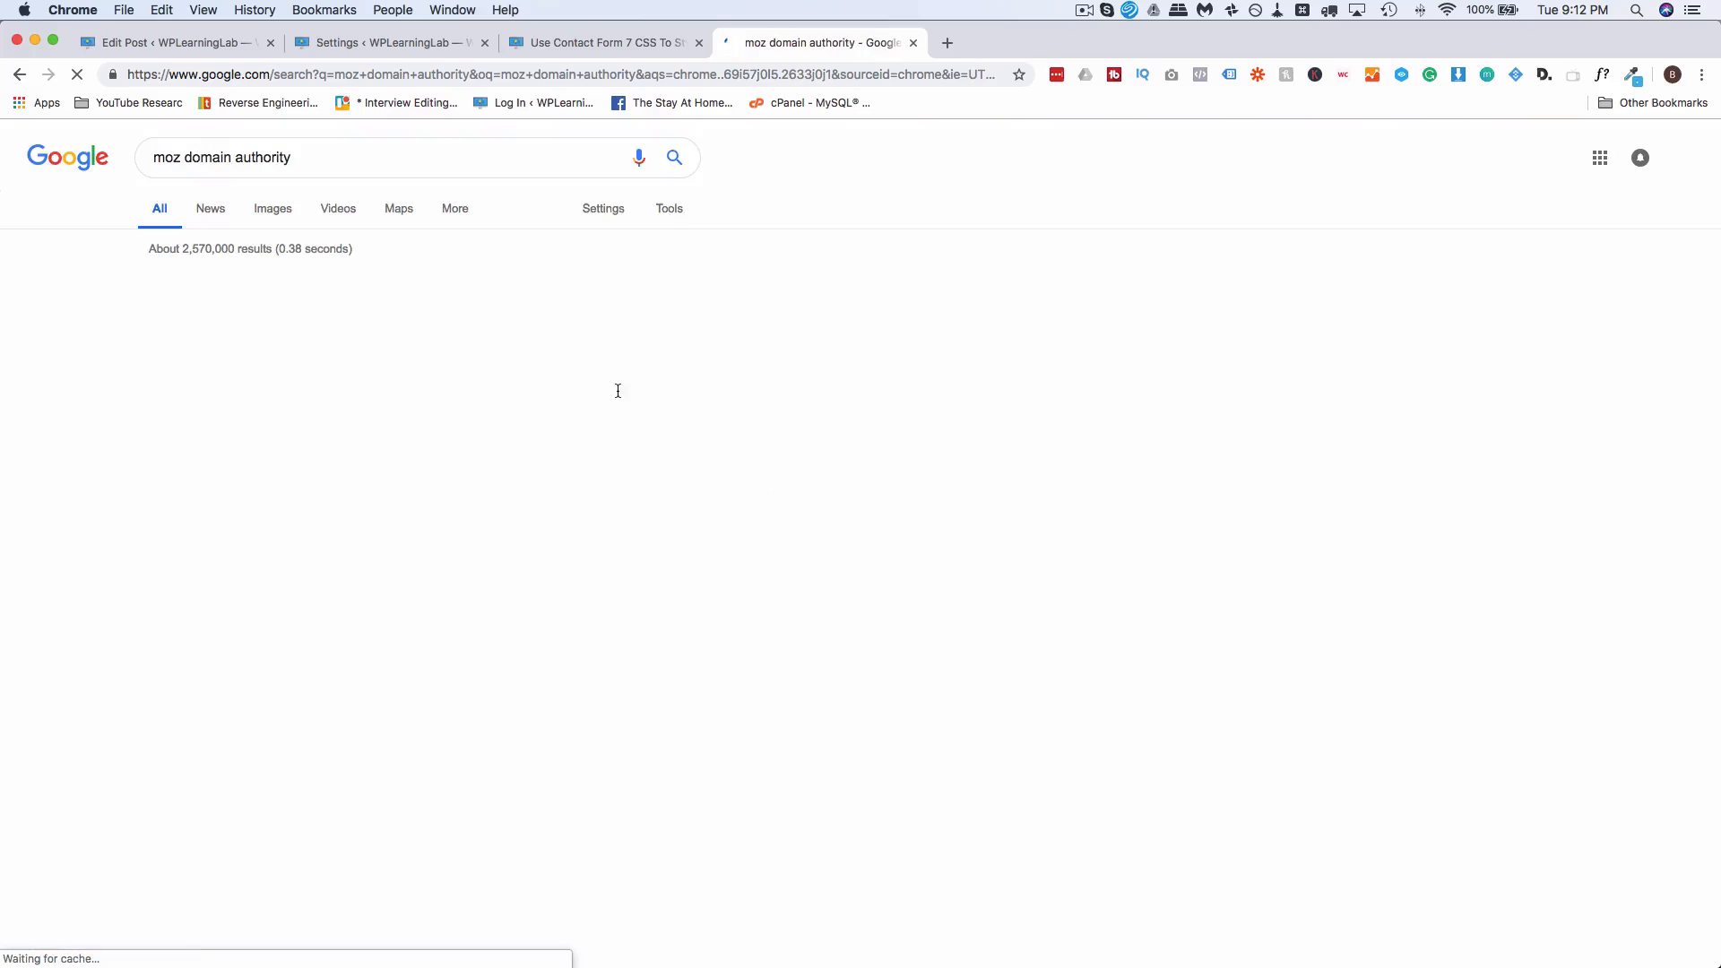
{"action": "scroll", "coordinate": [137, 461], "scroll_direction": "down", "scroll_amount": 6}
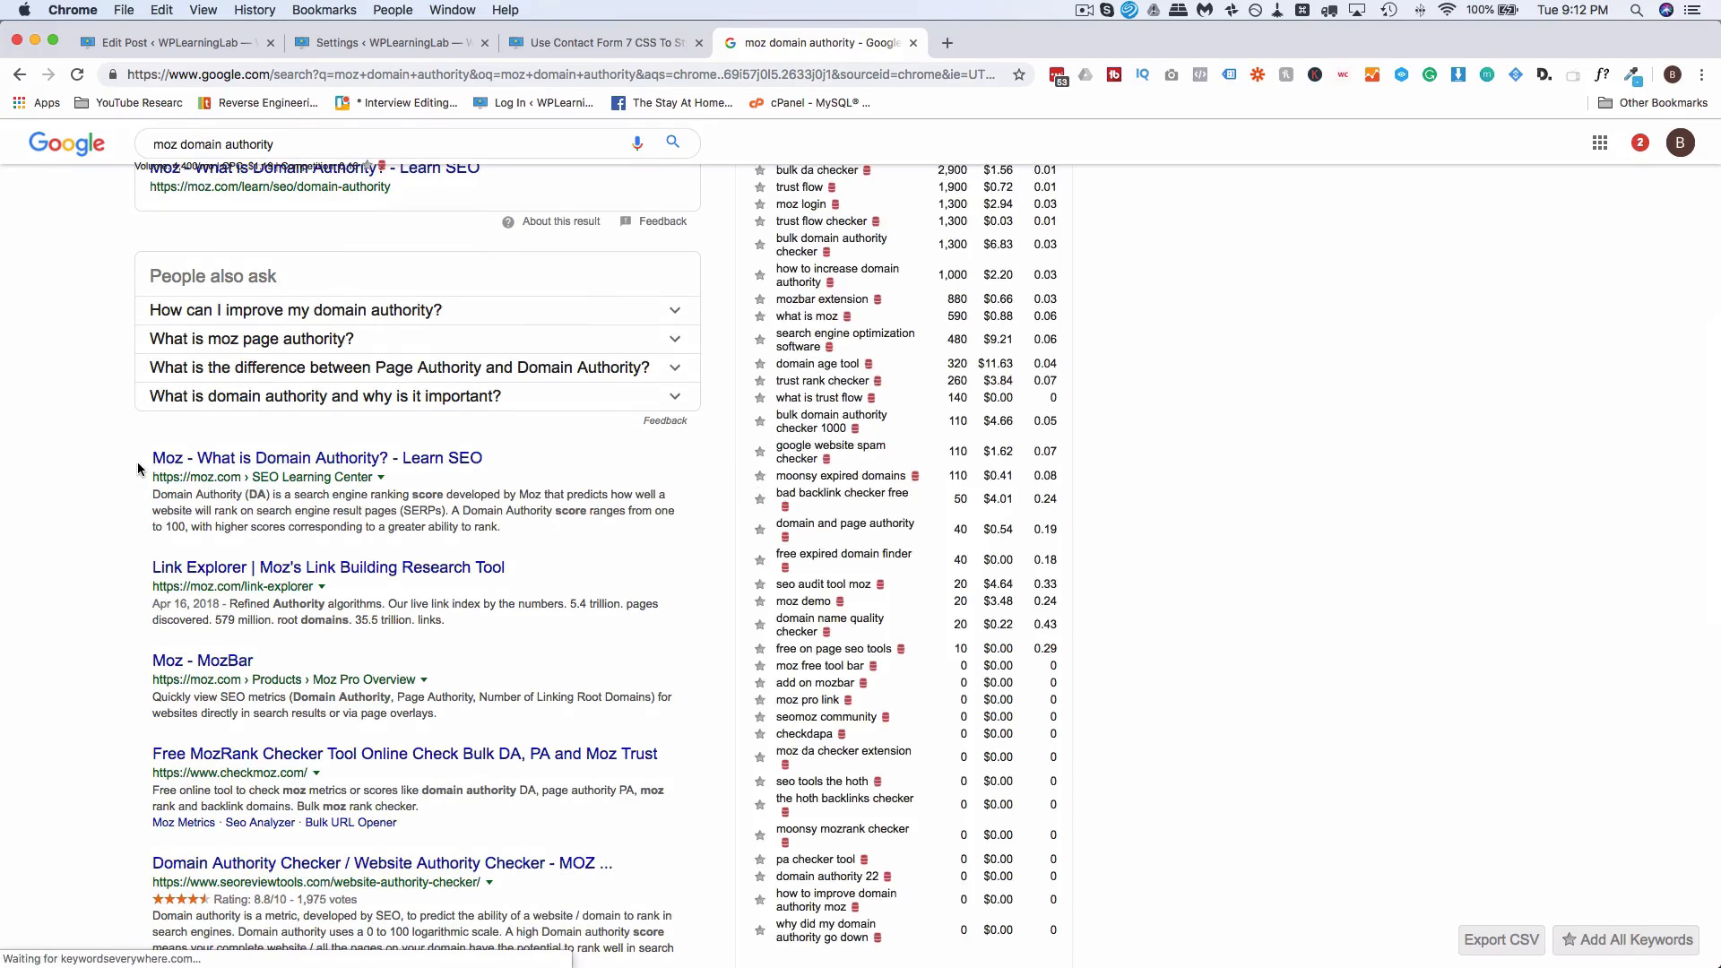
{"action": "scroll", "coordinate": [137, 469], "scroll_direction": "down", "scroll_amount": 1}
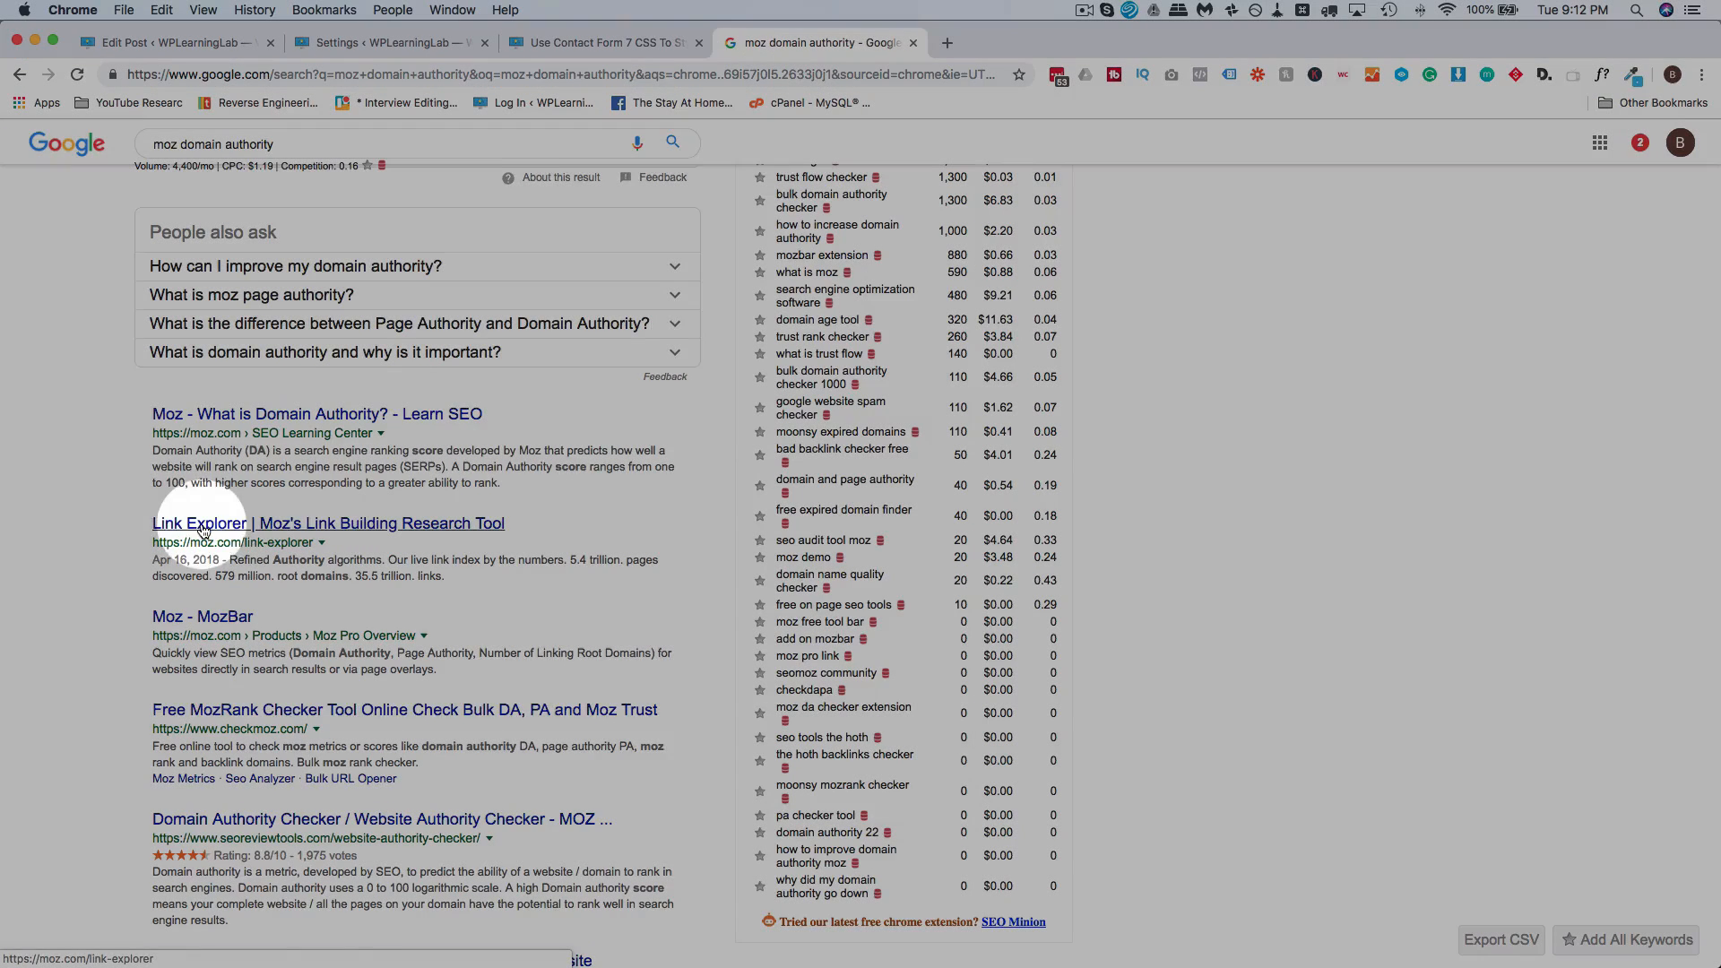
{"action": "left_click", "coordinate": [245, 525]}
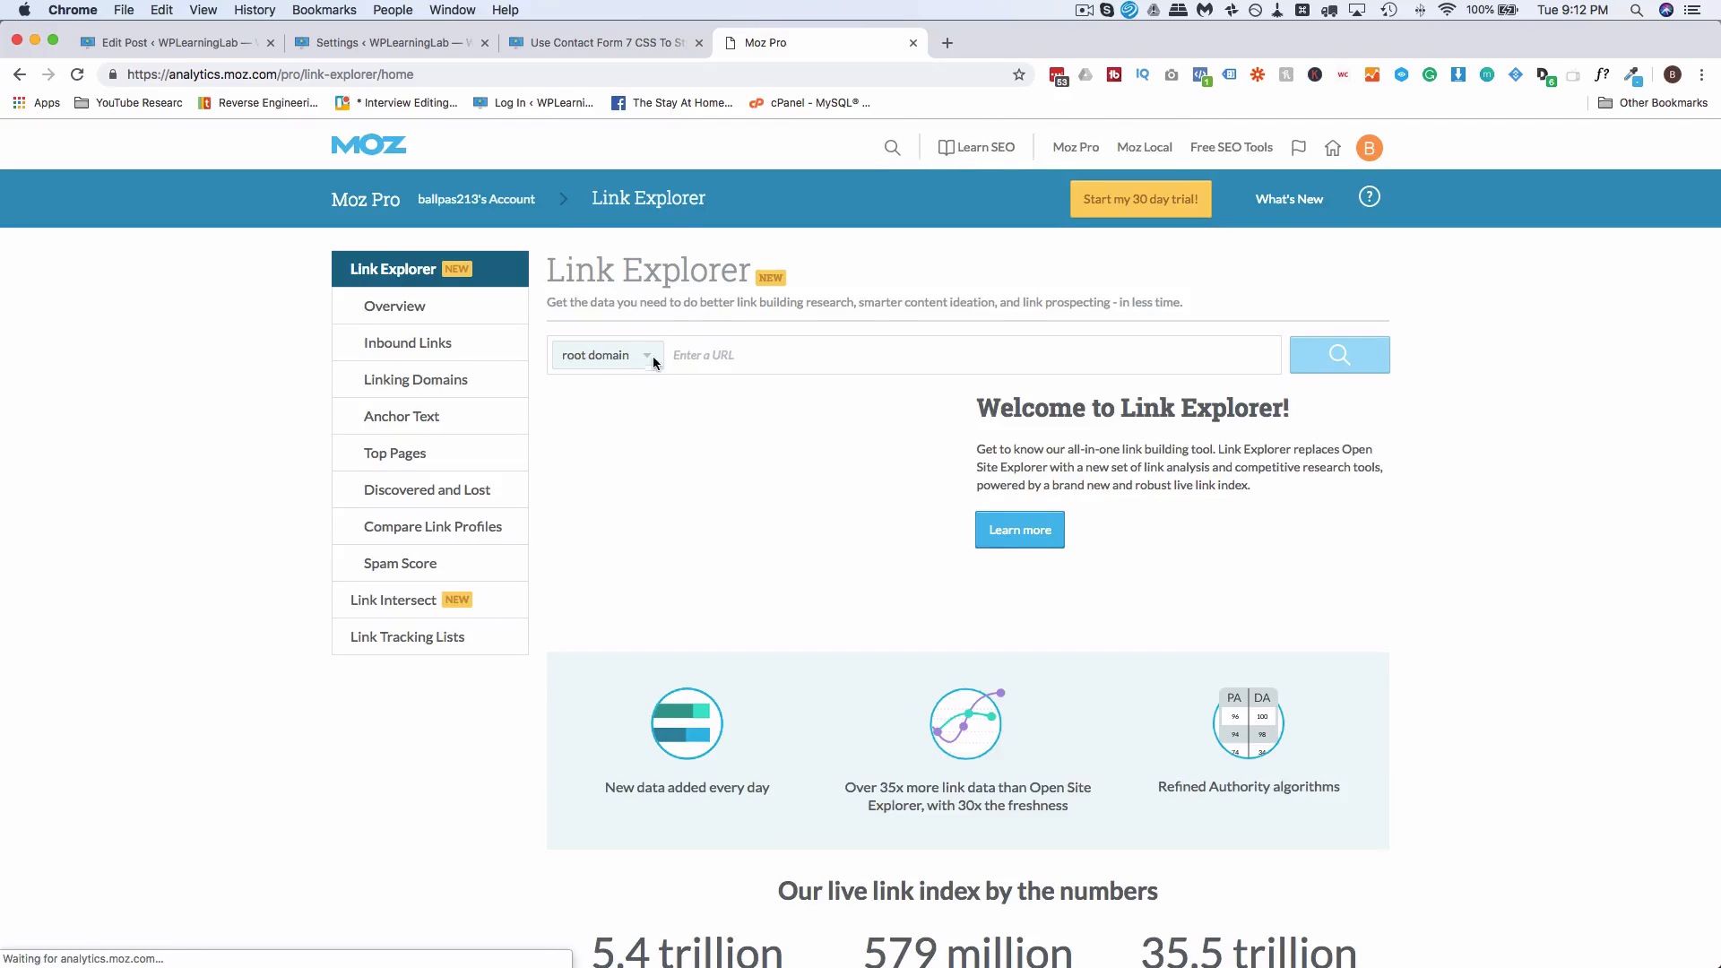
Step: Analyse the root domain wplearninglab.com in Link Explorer and copy its Domain Authority score
{"action": "left_click", "coordinate": [718, 355]}
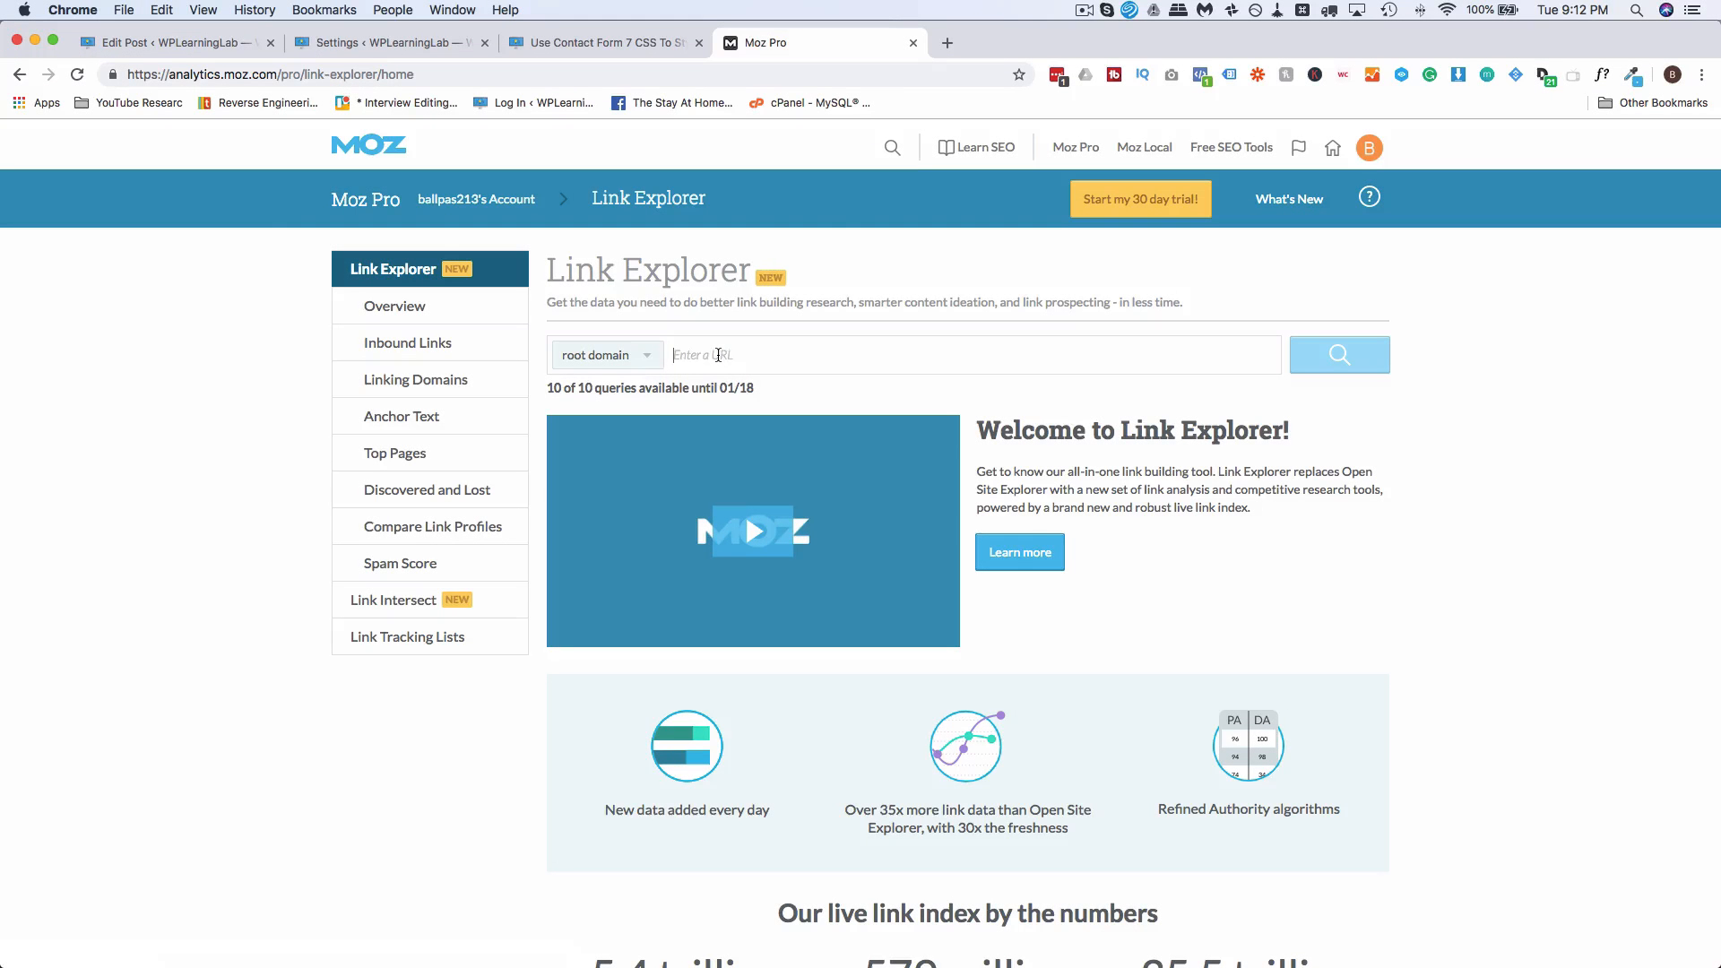
{"action": "type", "text": "wplearninglab.com"}
{"action": "left_click", "coordinate": [1330, 354]}
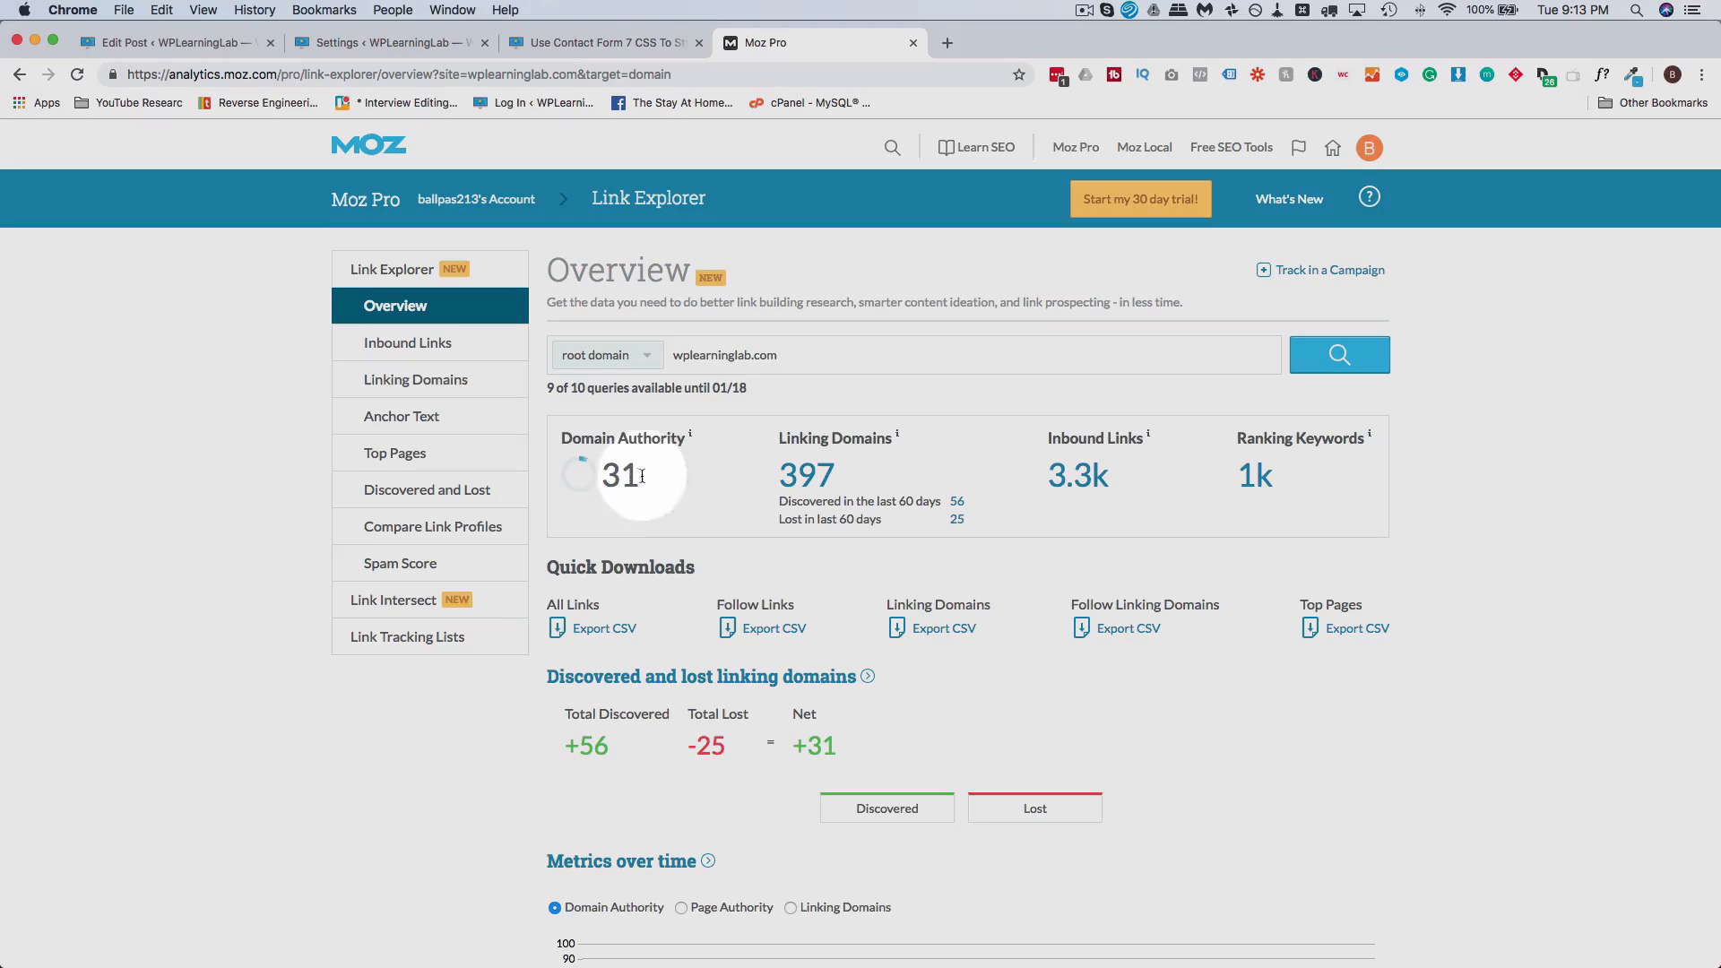
{"action": "double_click", "coordinate": [620, 475]}
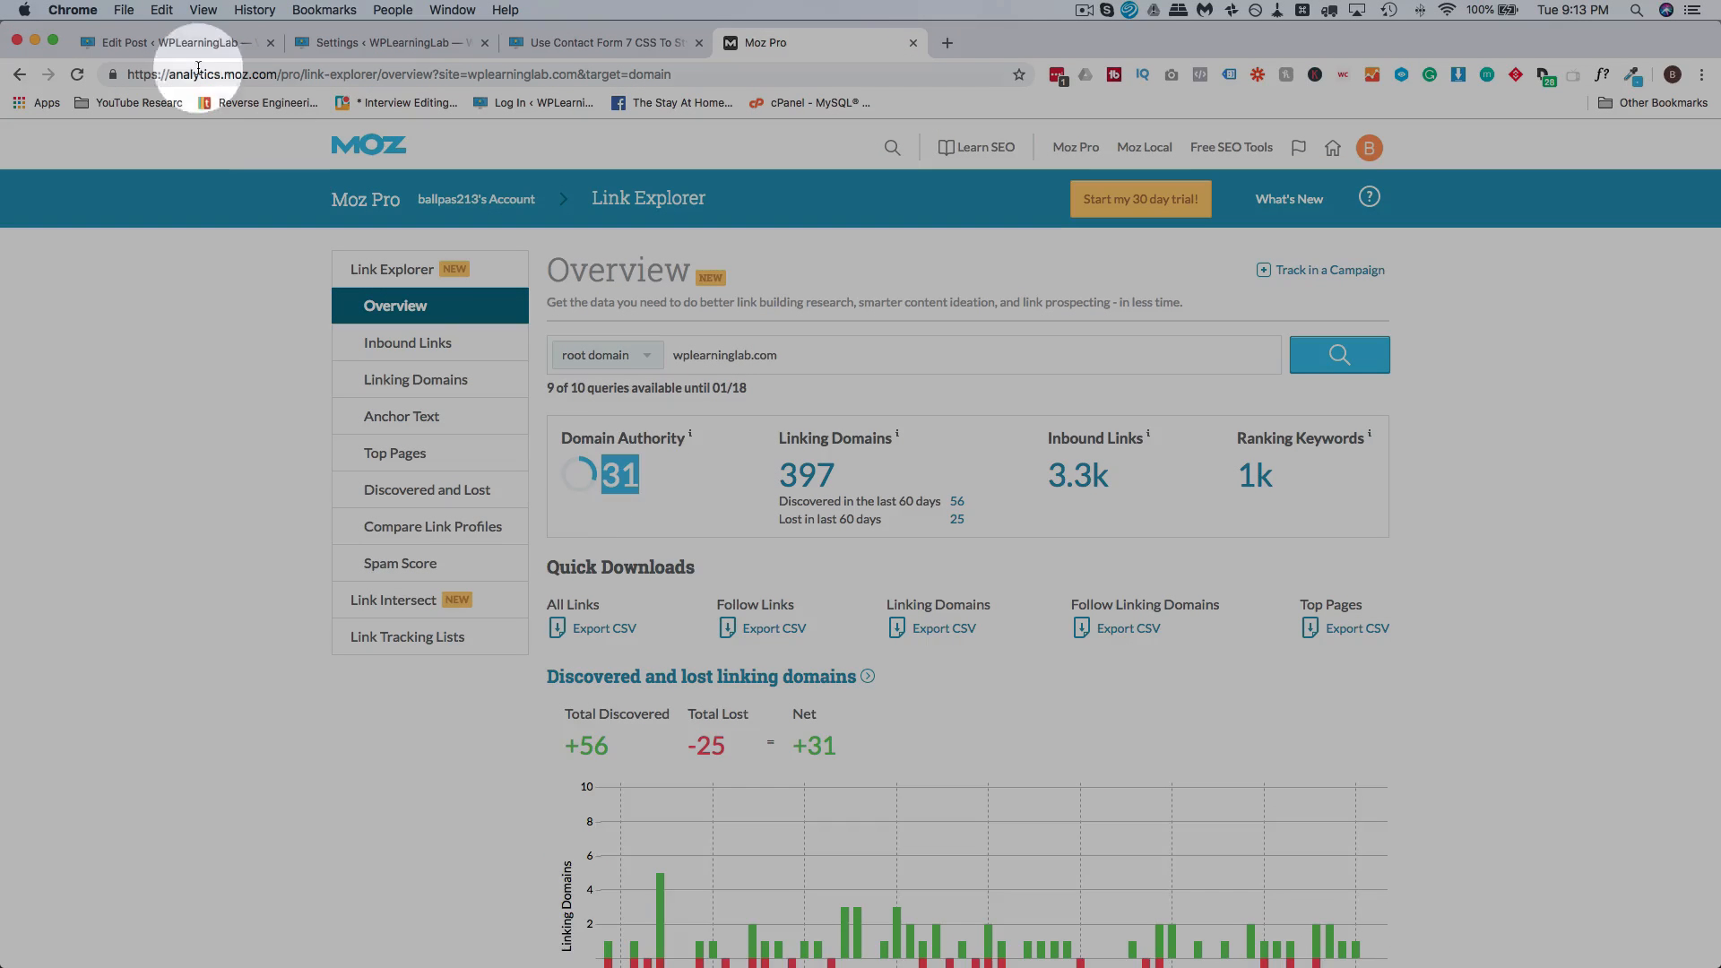
Step: Set the site's Domain authority to 31 in the Keyword Hound settings and save the changes
{"action": "left_click", "coordinate": [342, 36]}
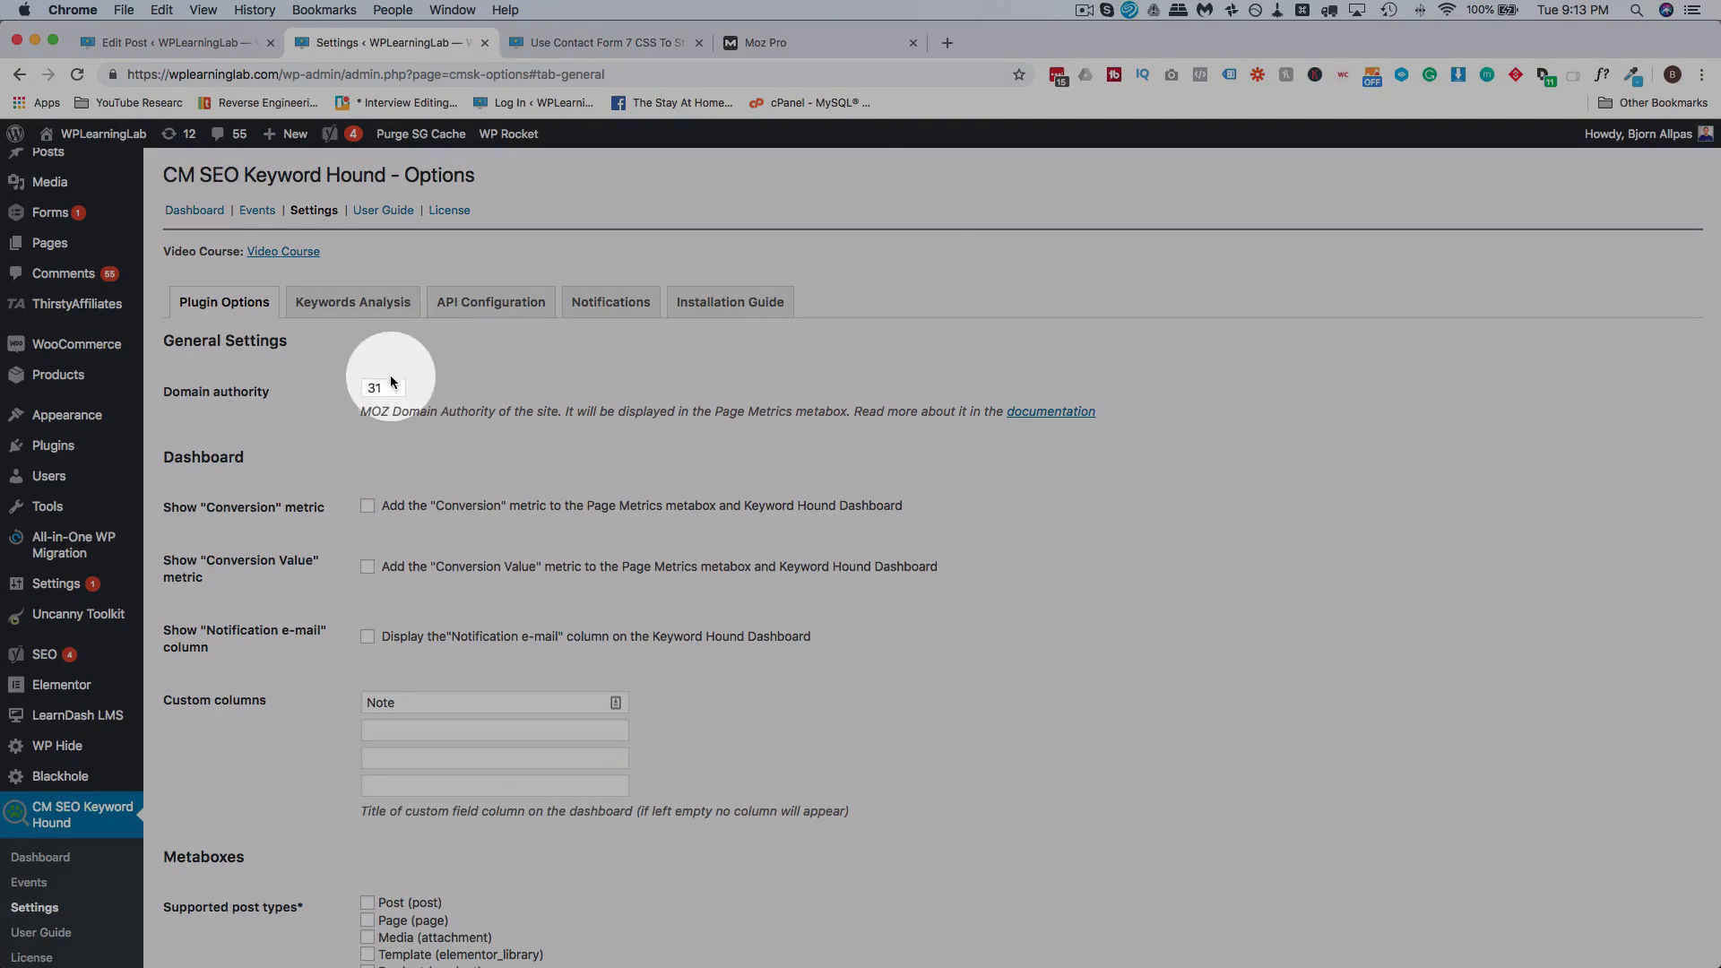
{"action": "scroll", "coordinate": [366, 543], "scroll_direction": "down", "scroll_amount": 20}
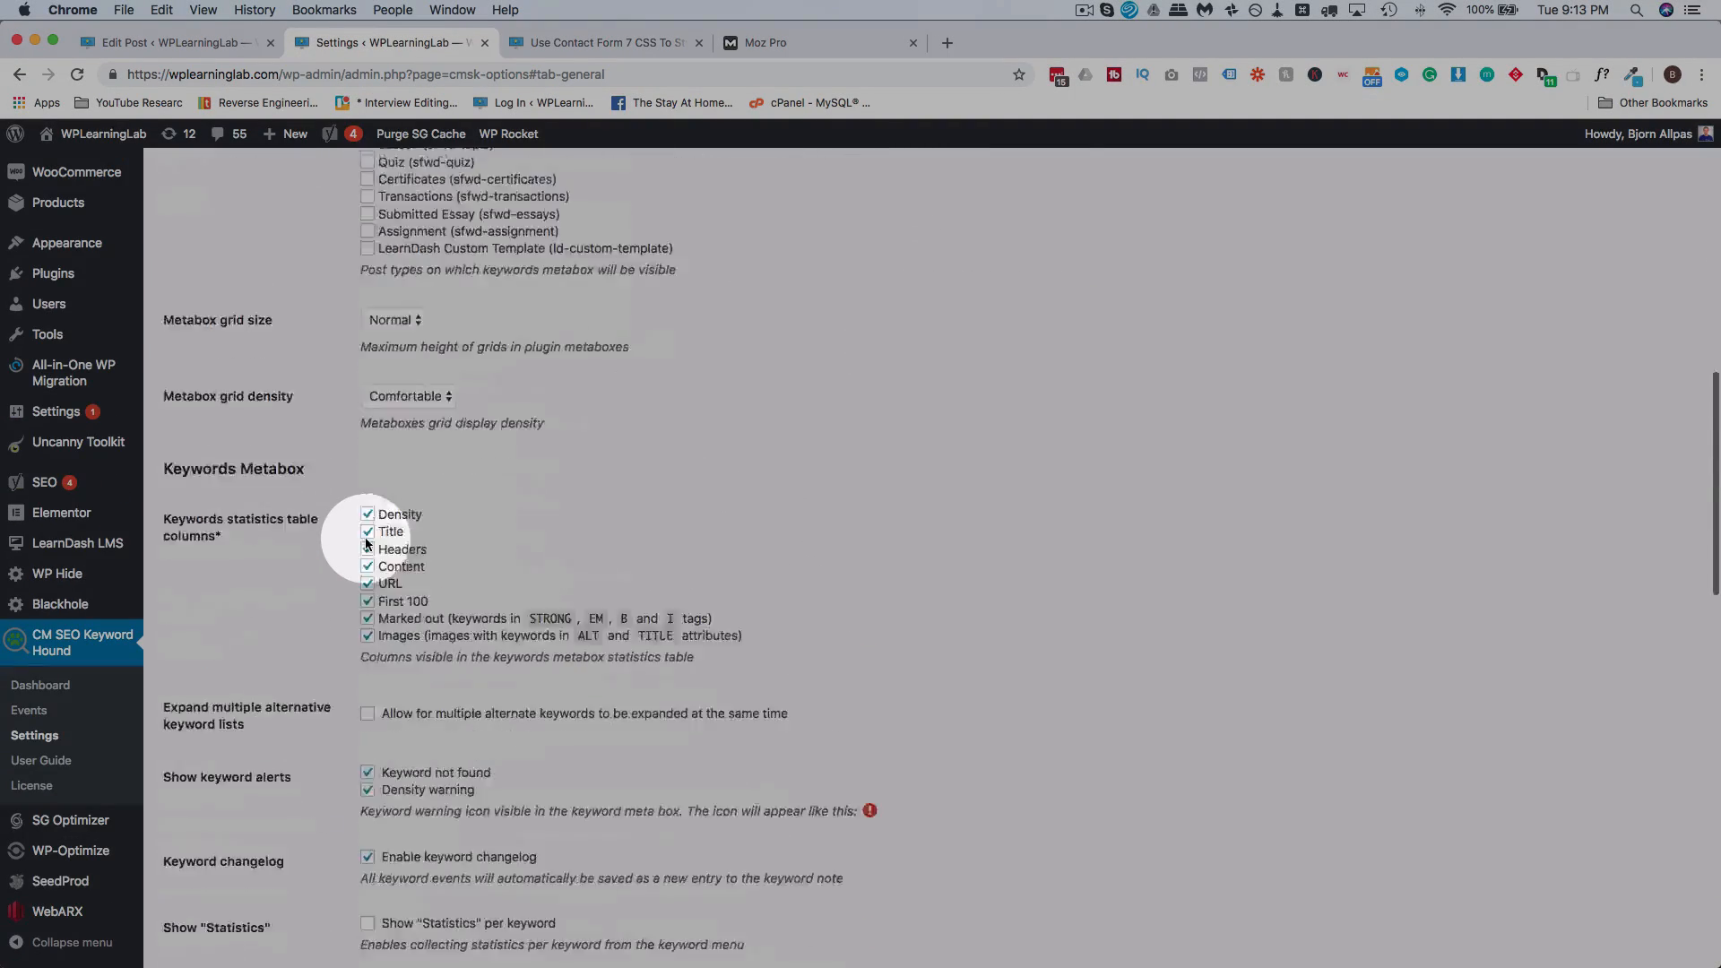
{"action": "scroll", "coordinate": [365, 542], "scroll_direction": "down", "scroll_amount": 3}
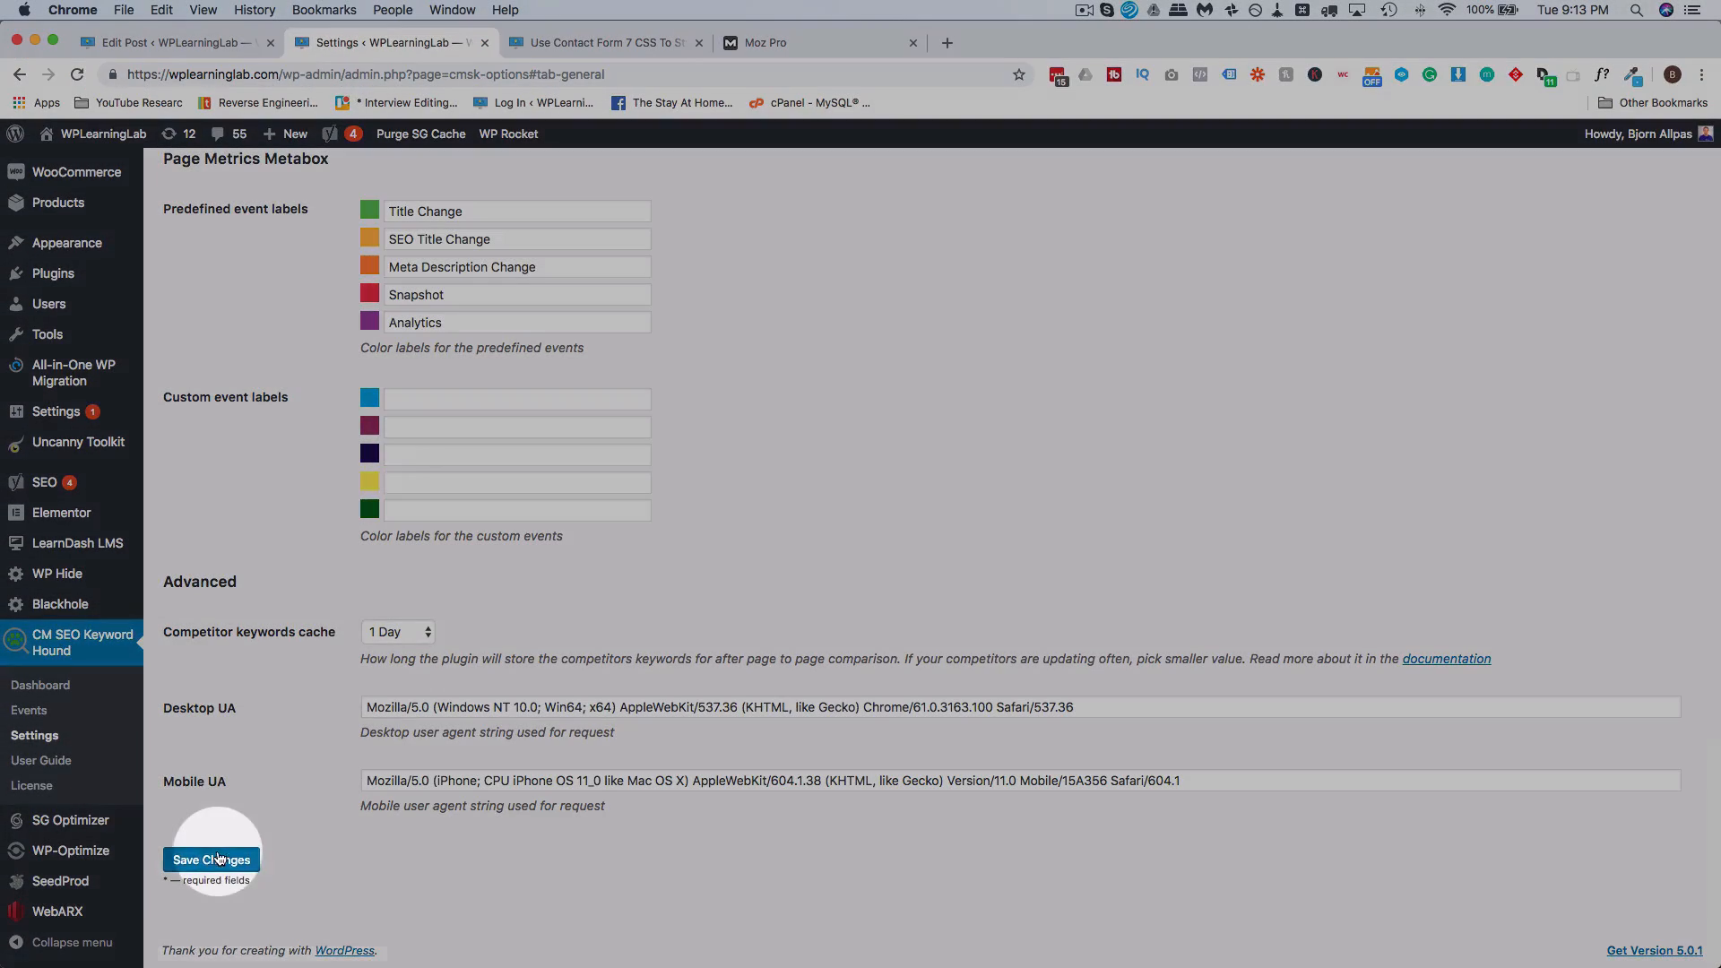
{"action": "left_click", "coordinate": [218, 859]}
Step: Return to the post editor and examine the competitors' PA and DA scores and CF7 Style's word count
{"action": "left_click", "coordinate": [213, 52]}
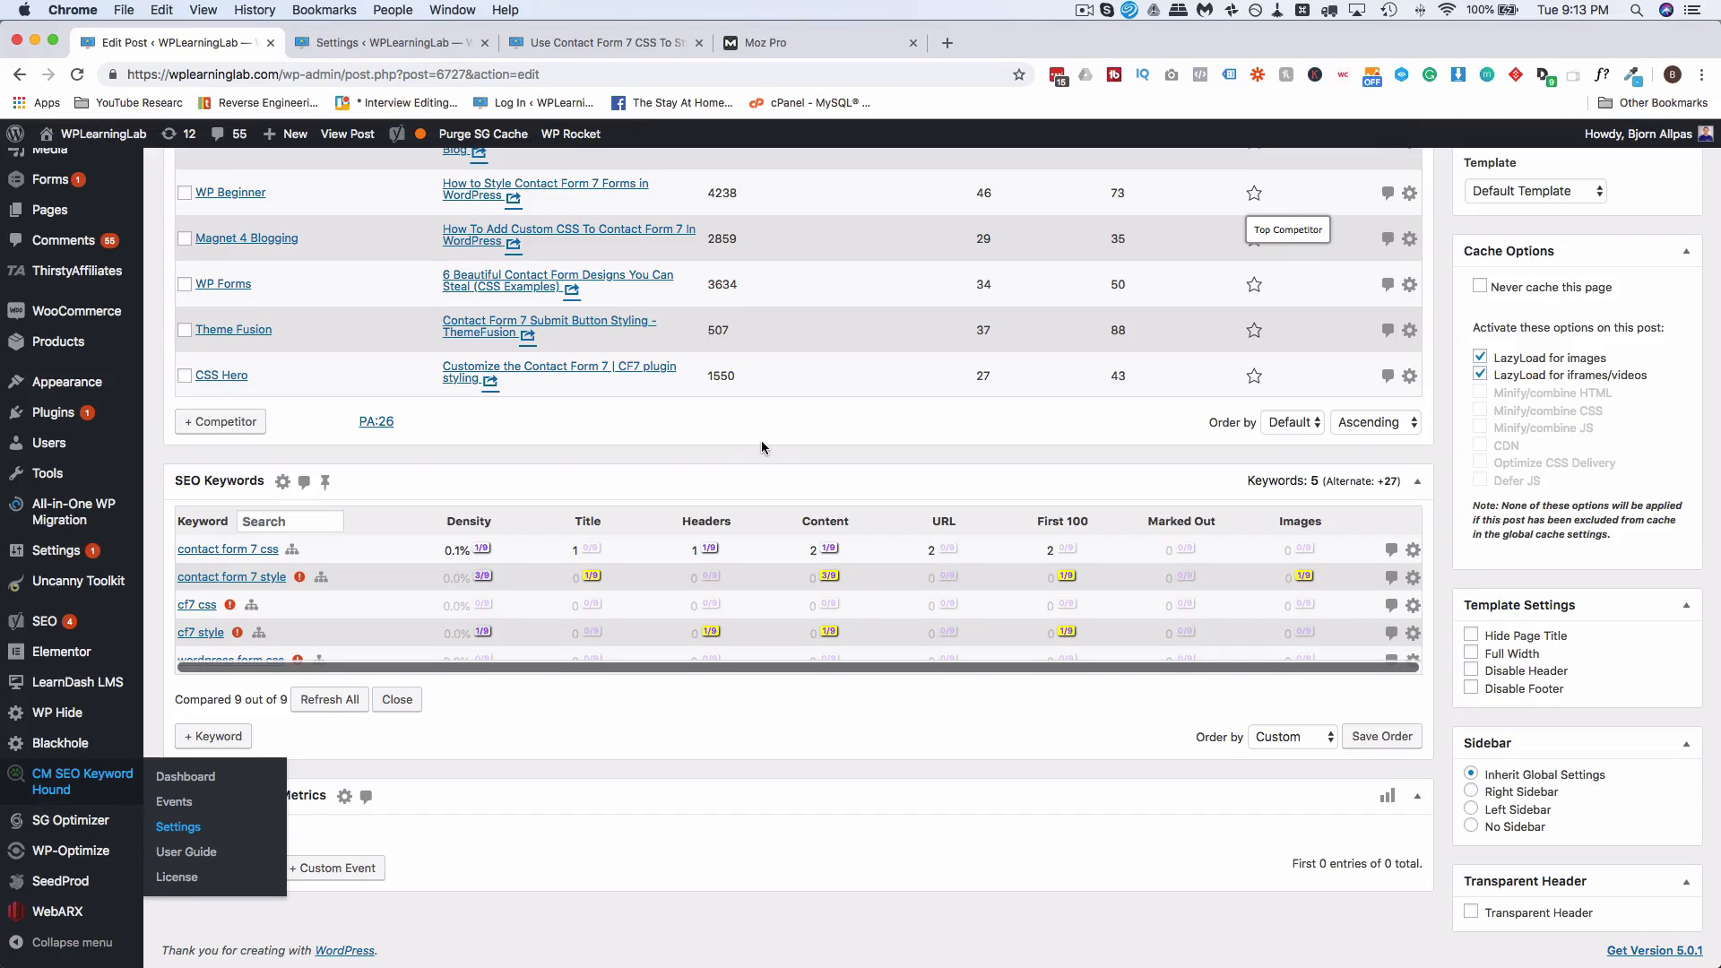
{"action": "scroll", "coordinate": [875, 385], "scroll_direction": "up", "scroll_amount": 2}
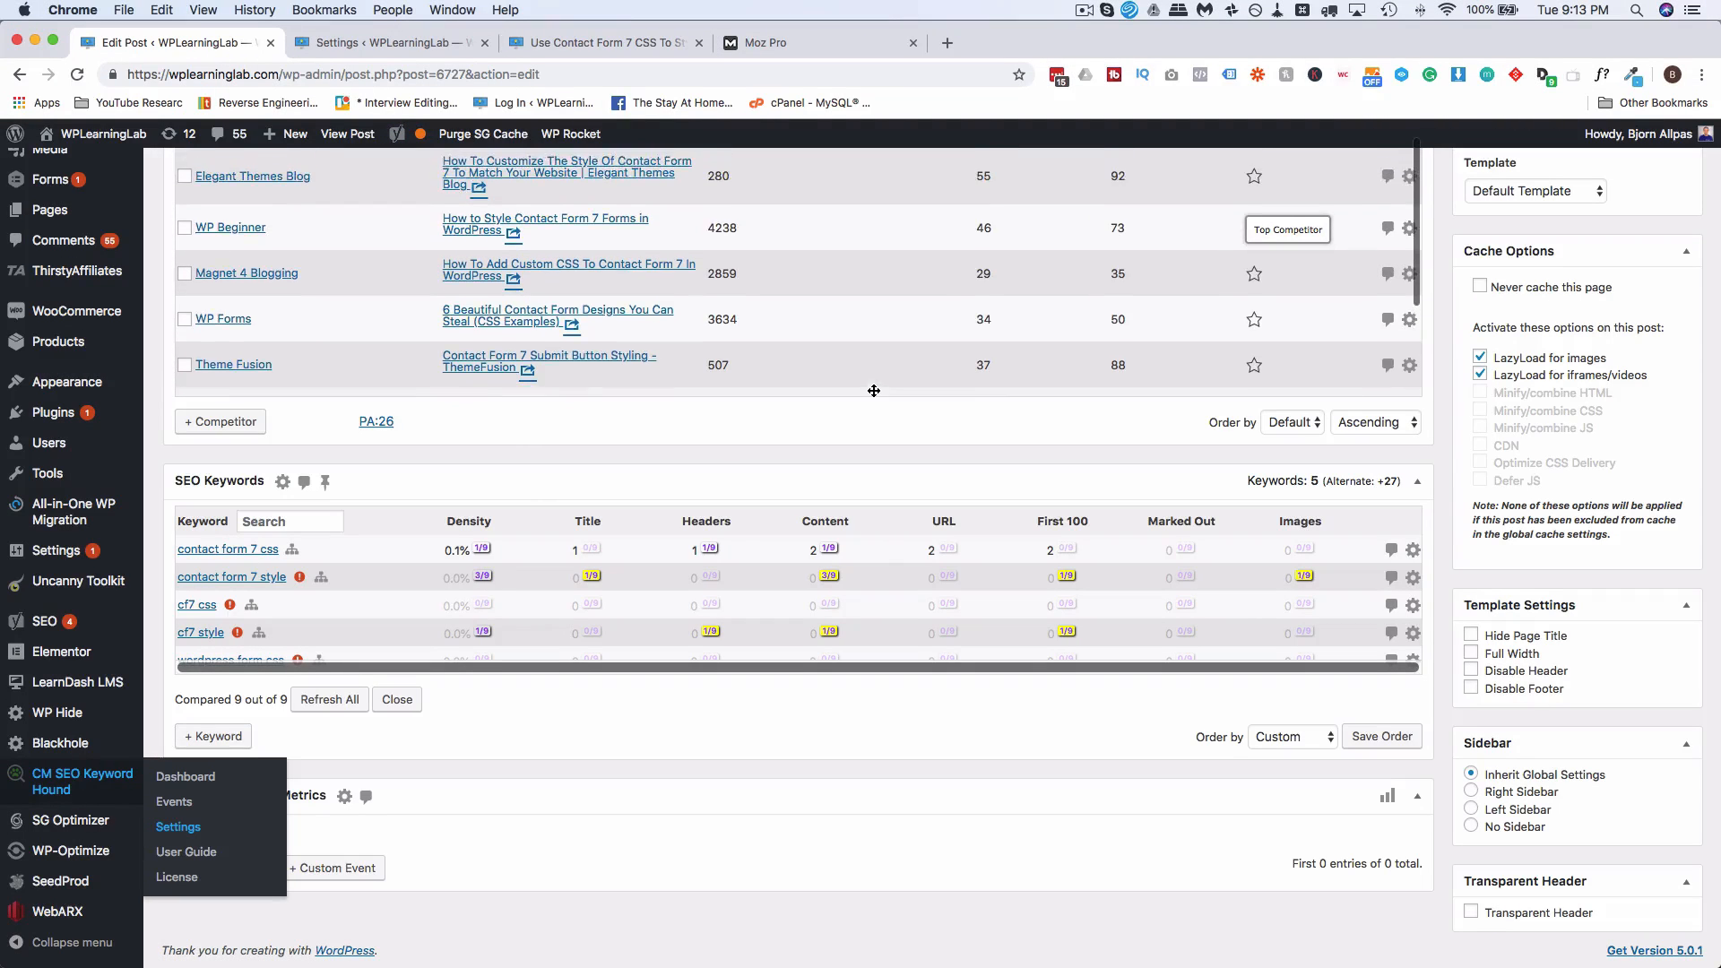
{"action": "scroll", "coordinate": [1118, 347], "scroll_direction": "up", "scroll_amount": 3}
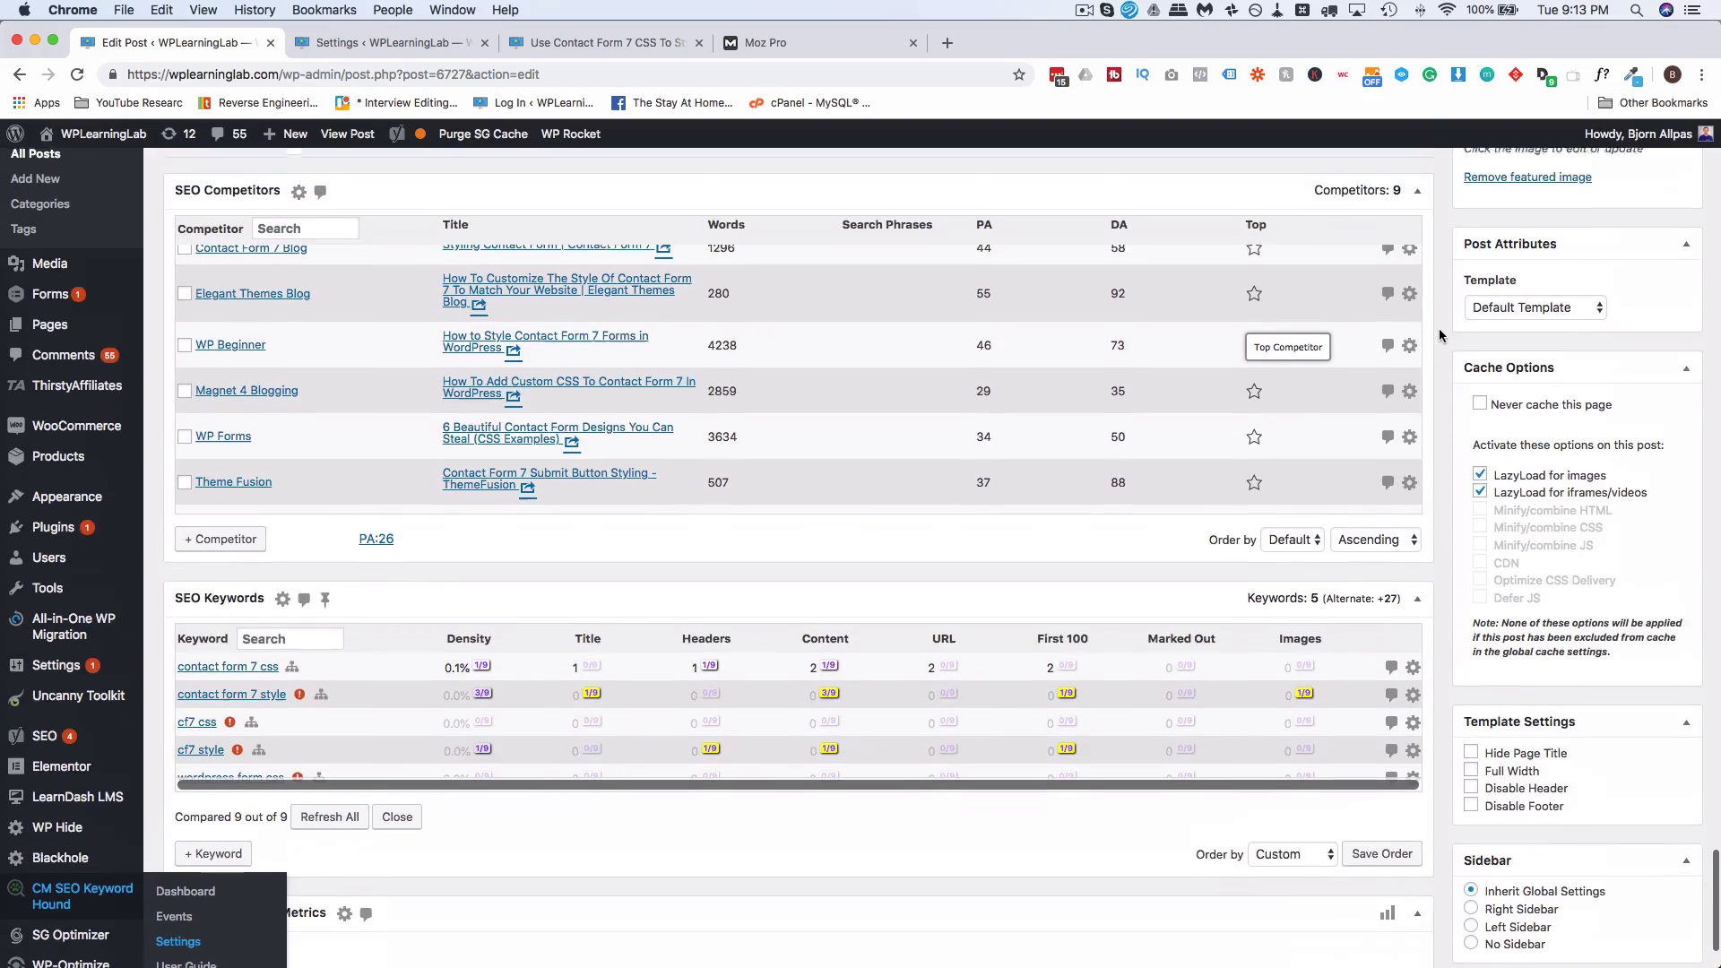
{"action": "scroll", "coordinate": [1118, 349], "scroll_direction": "up", "scroll_amount": 1}
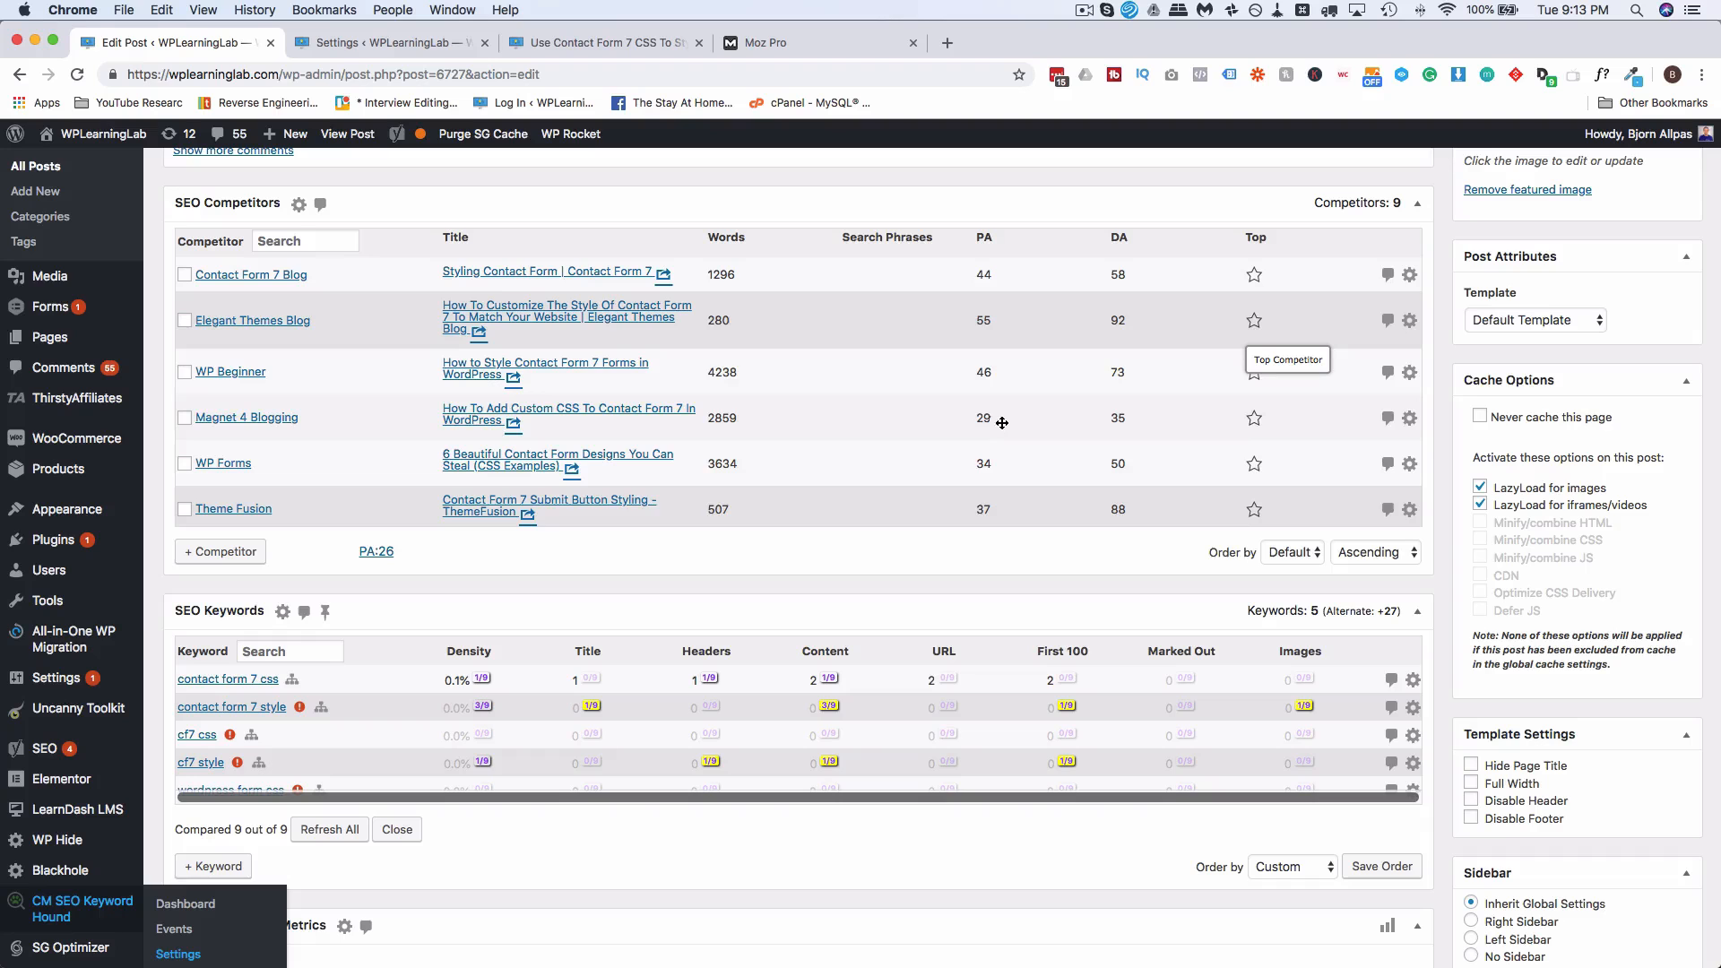
{"action": "scroll", "coordinate": [1073, 420], "scroll_direction": "down", "scroll_amount": 5}
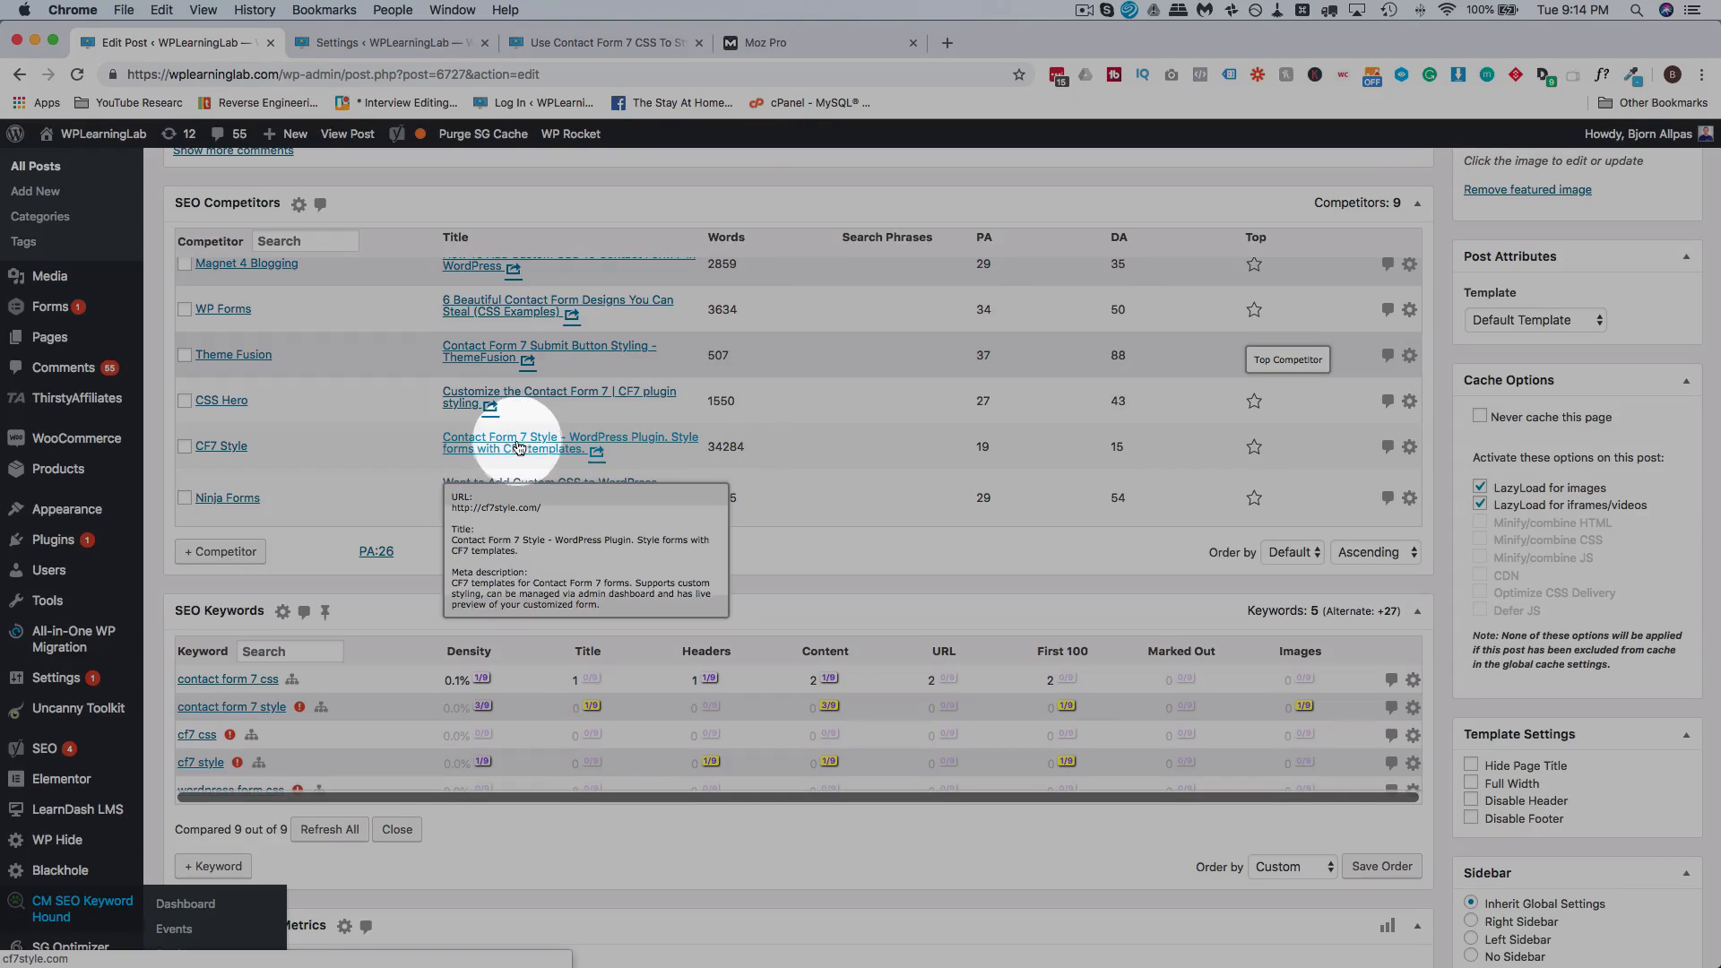
{"action": "double_click", "coordinate": [736, 455]}
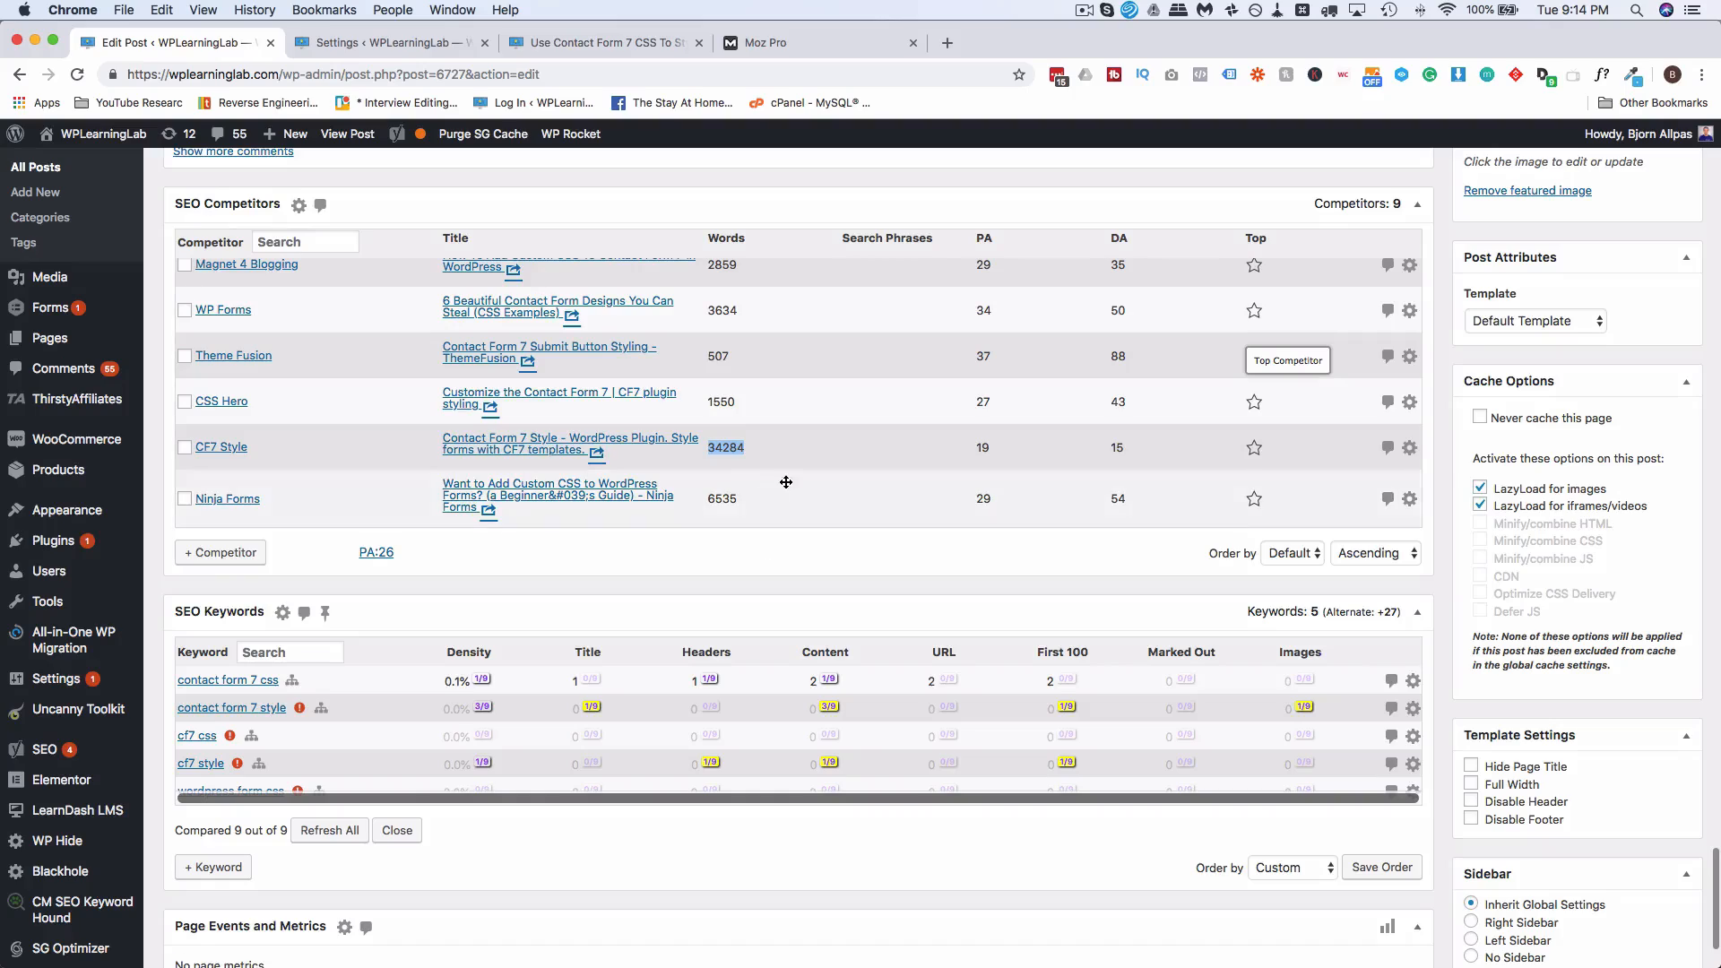
{"action": "left_click", "coordinate": [794, 473]}
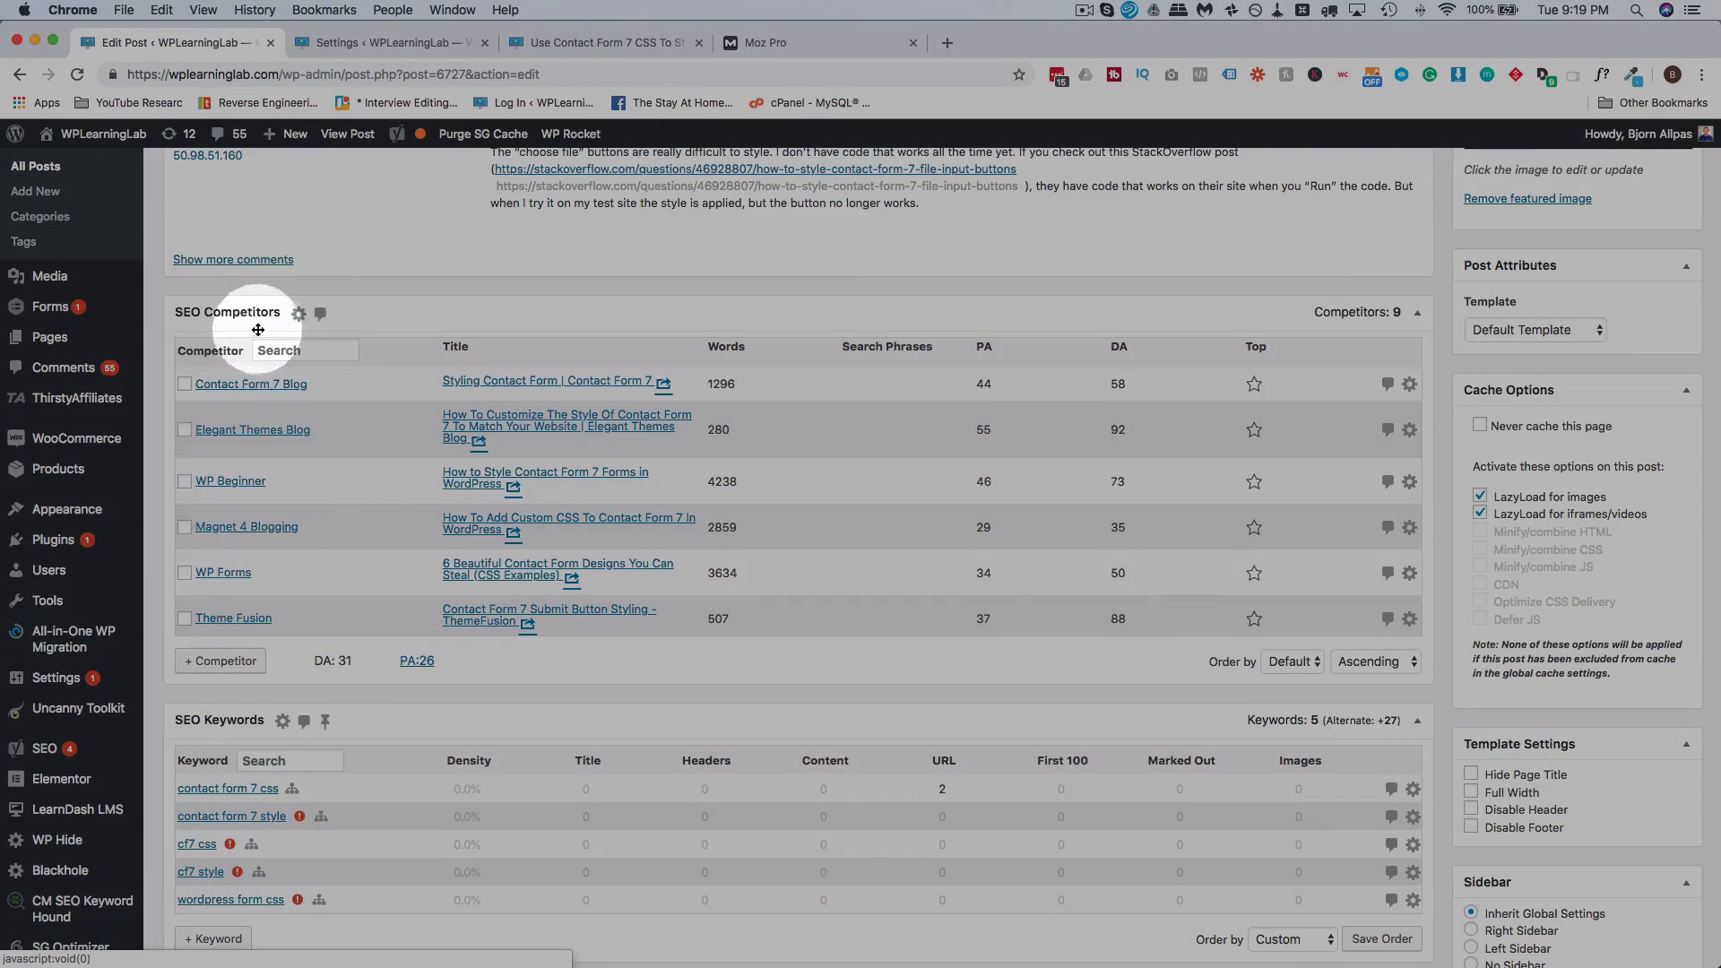
Step: Open the phrase-based competitor search and add "contact form 7 css" as a new search phrase, updating the phrase list
{"action": "mouse_move", "coordinate": [298, 313]}
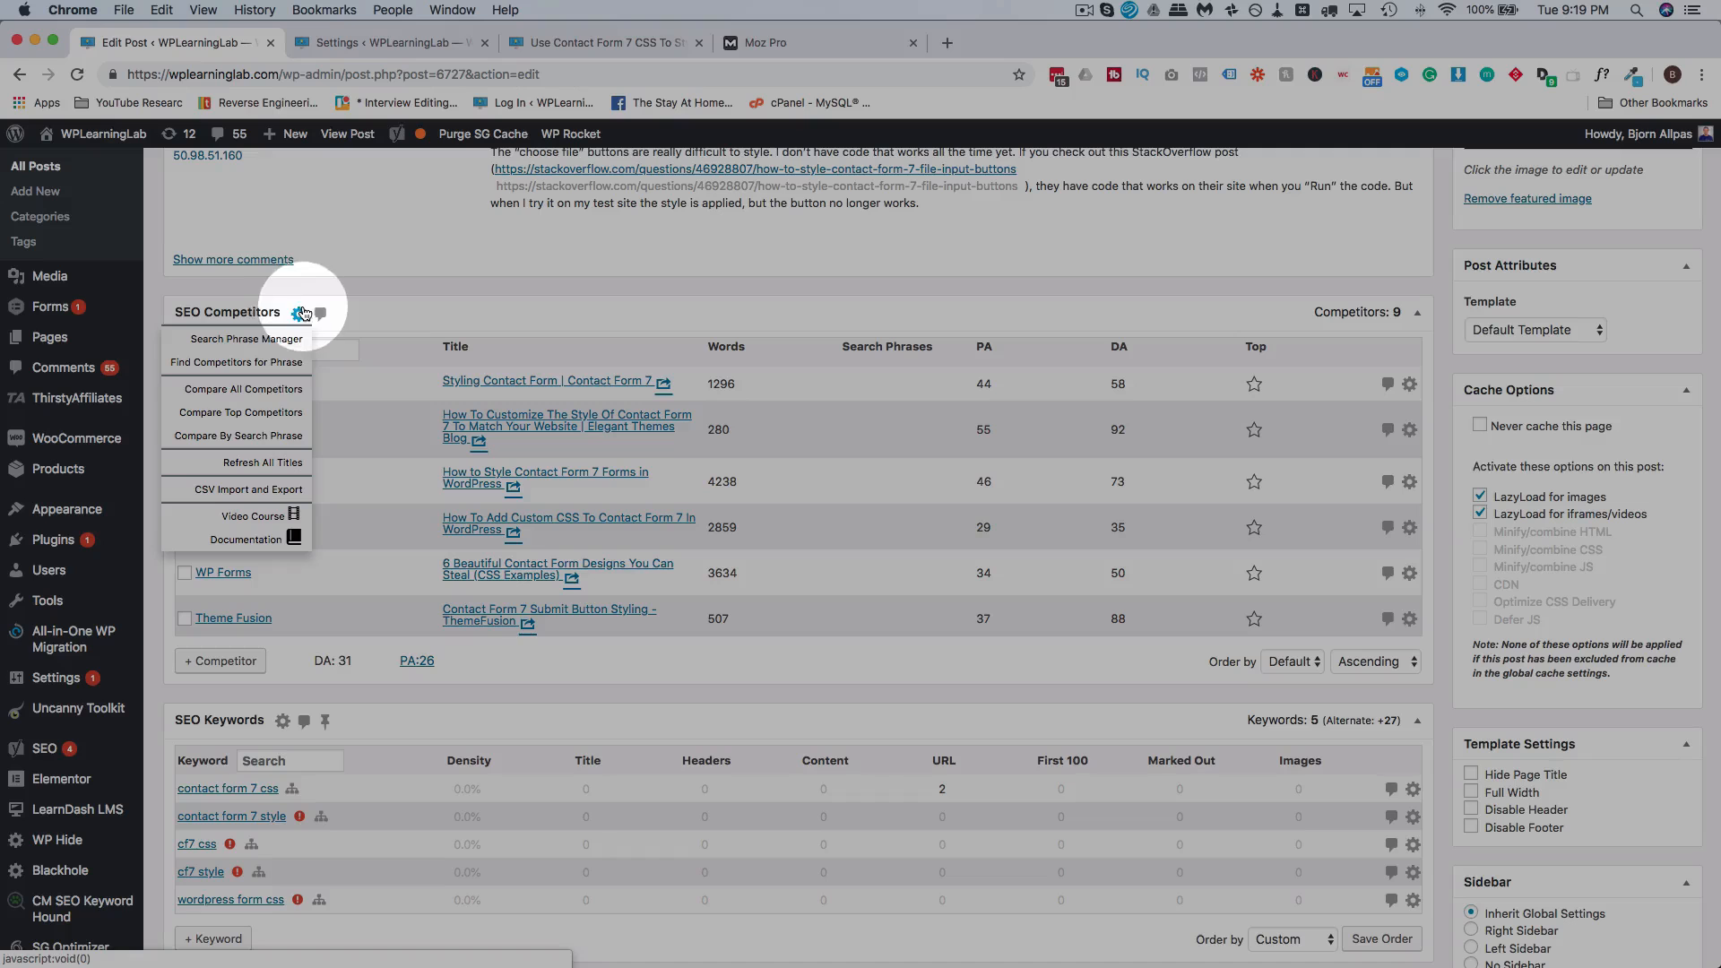
{"action": "left_click", "coordinate": [219, 363]}
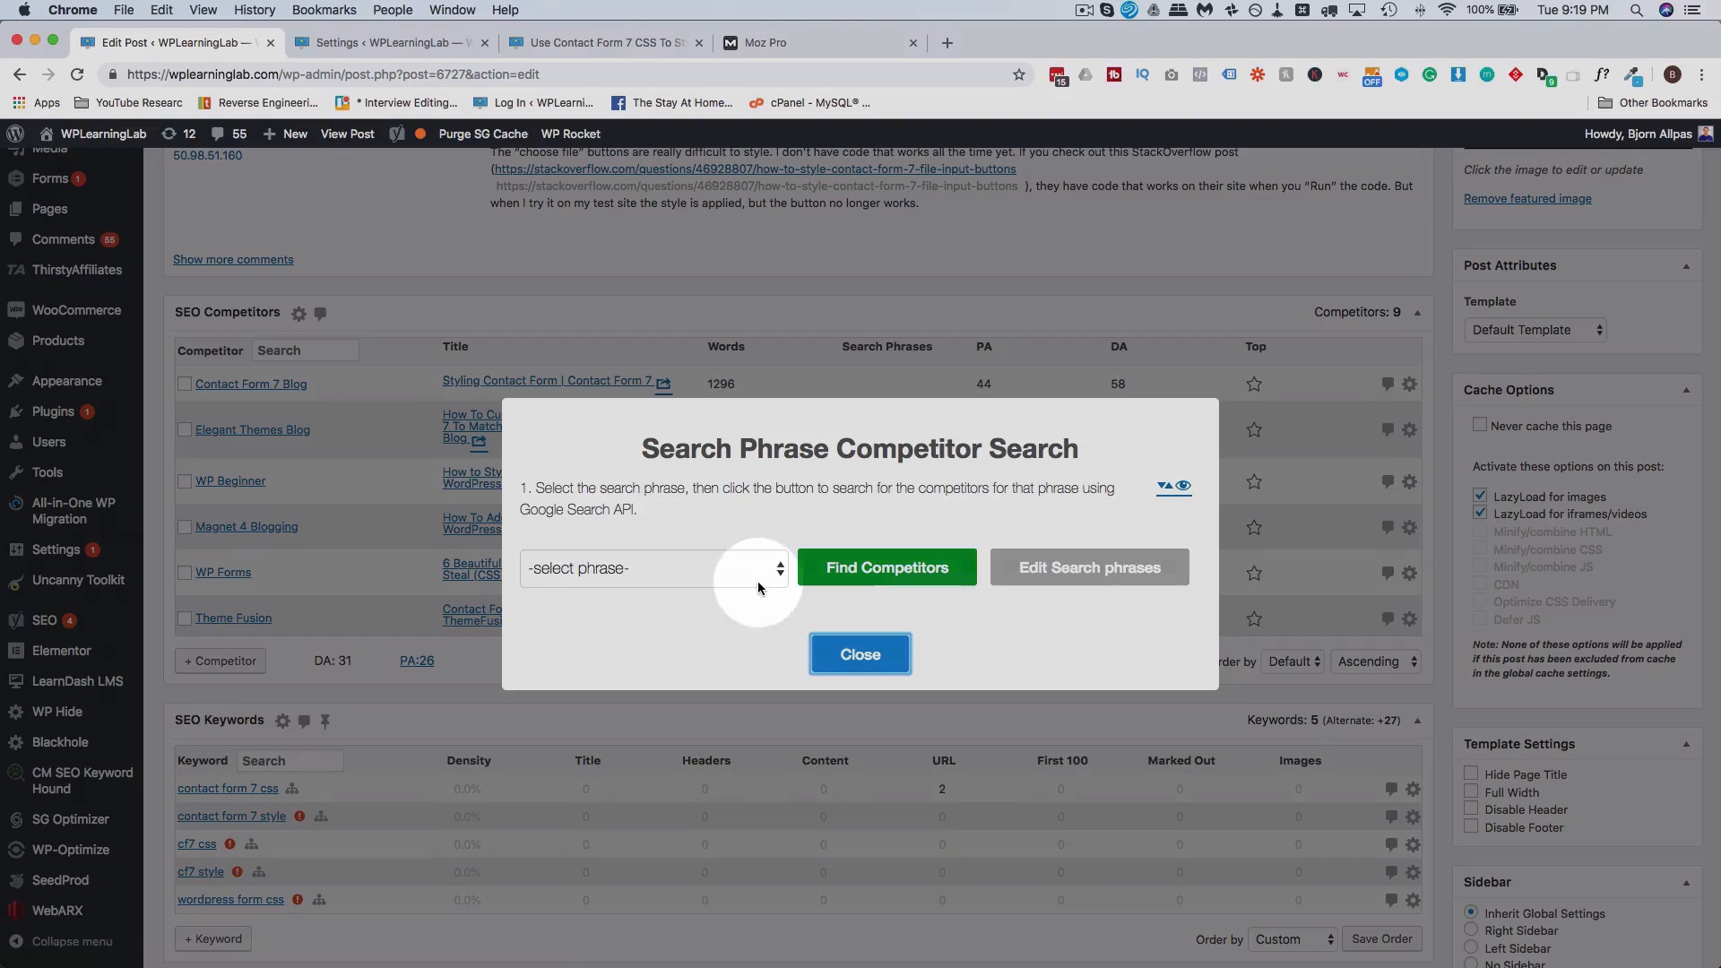
{"action": "left_click", "coordinate": [757, 581]}
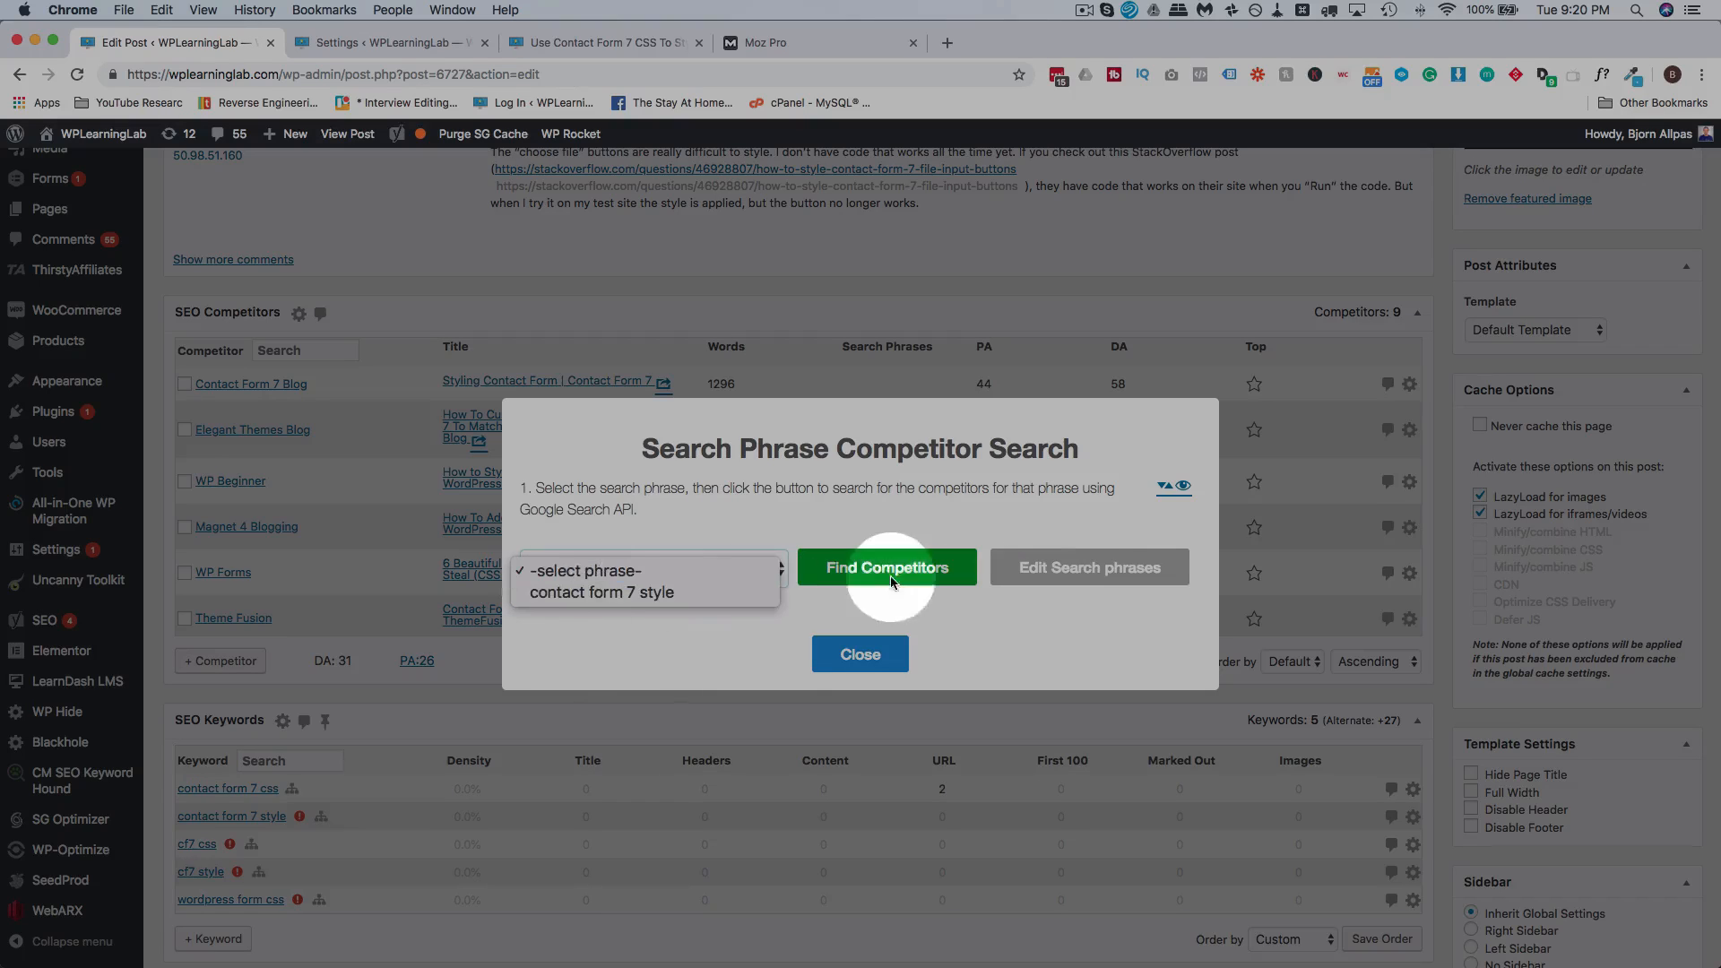
{"action": "left_click", "coordinate": [1071, 573]}
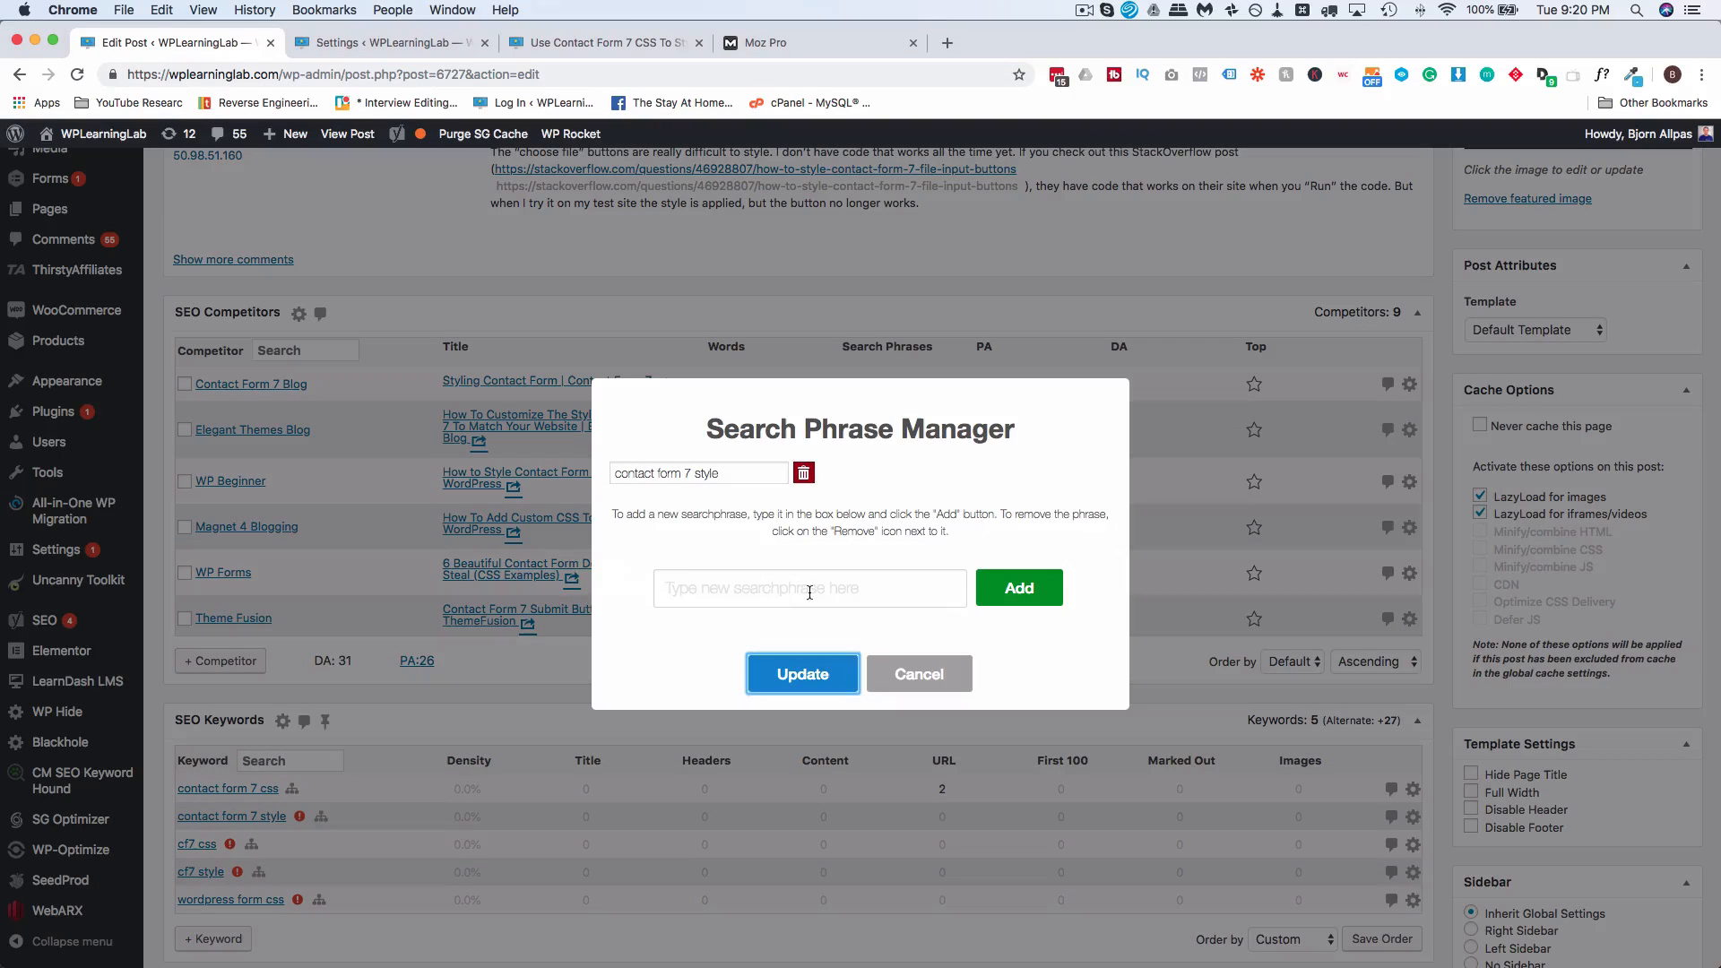
{"action": "left_click", "coordinate": [810, 590]}
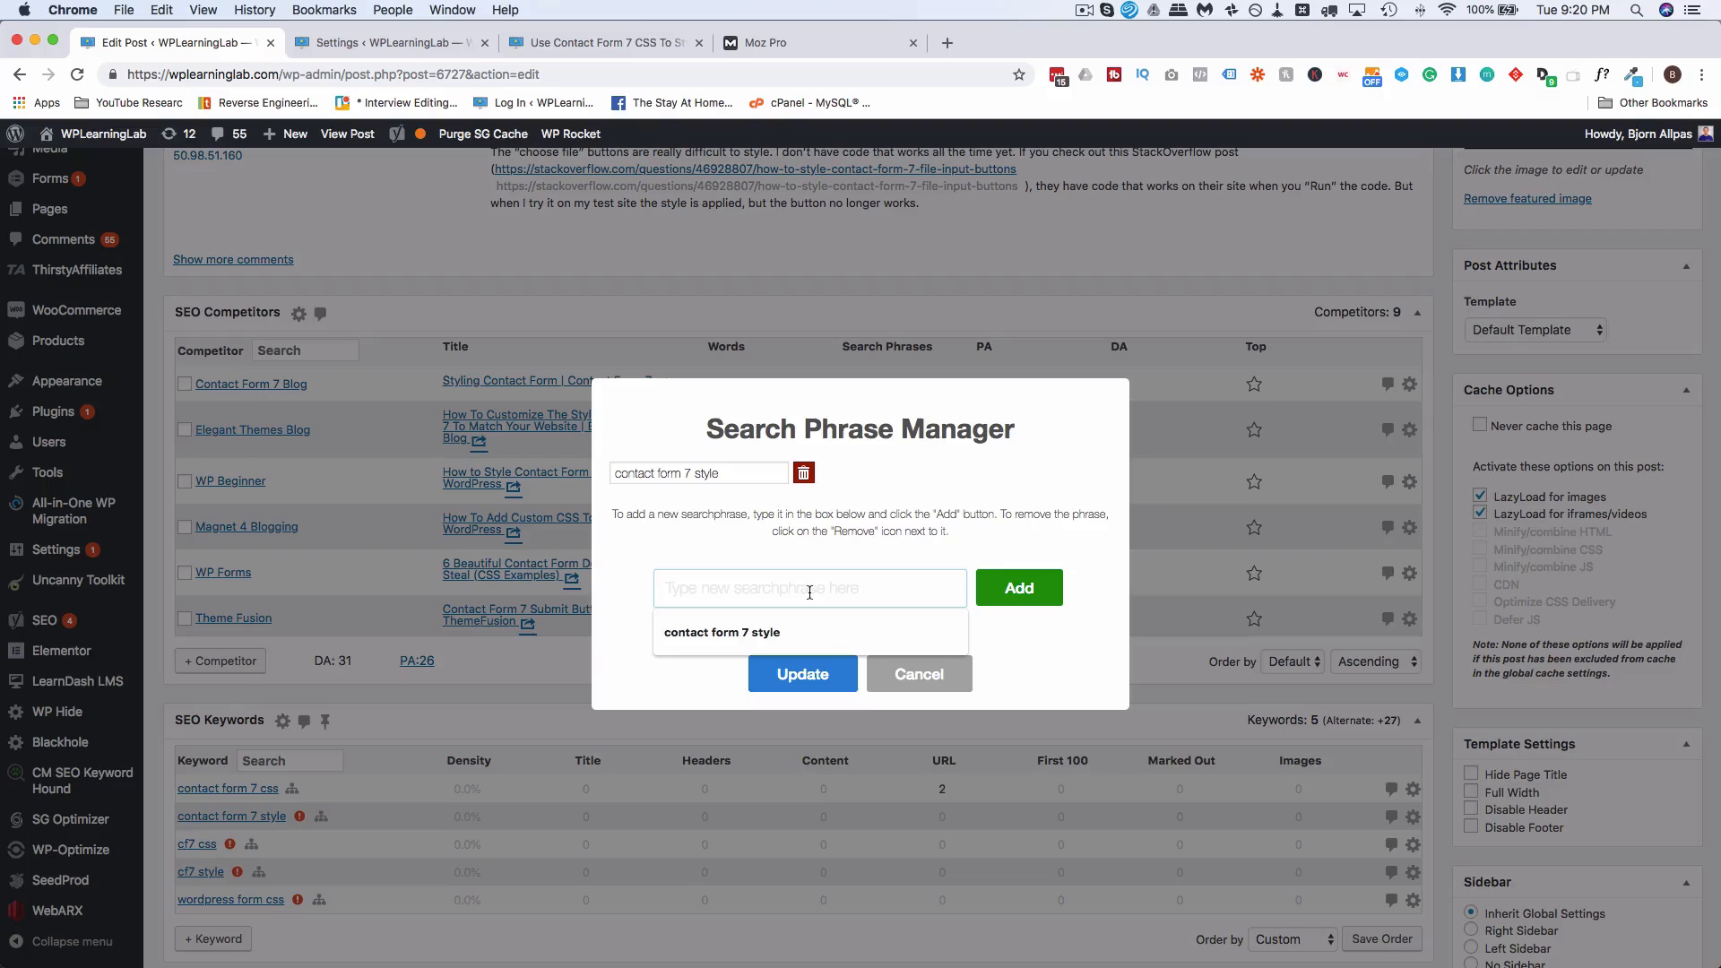
{"action": "type", "text": "contact form 7 css"}
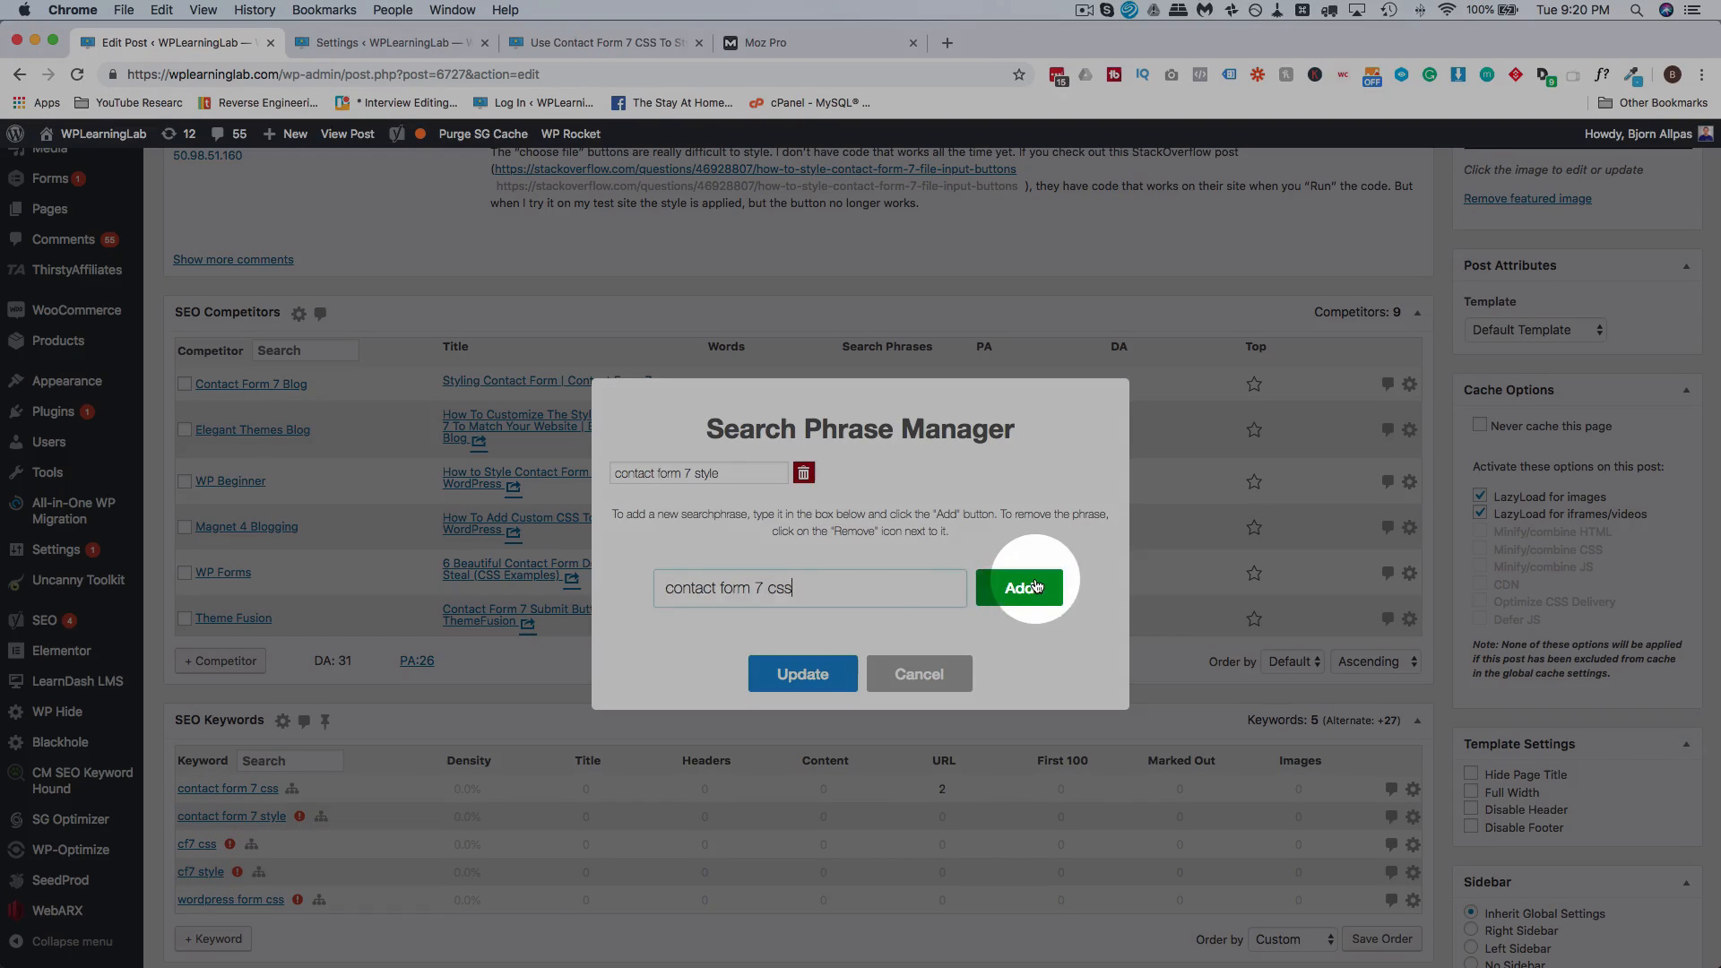
{"action": "left_click", "coordinate": [1021, 588]}
{"action": "left_click", "coordinate": [802, 673]}
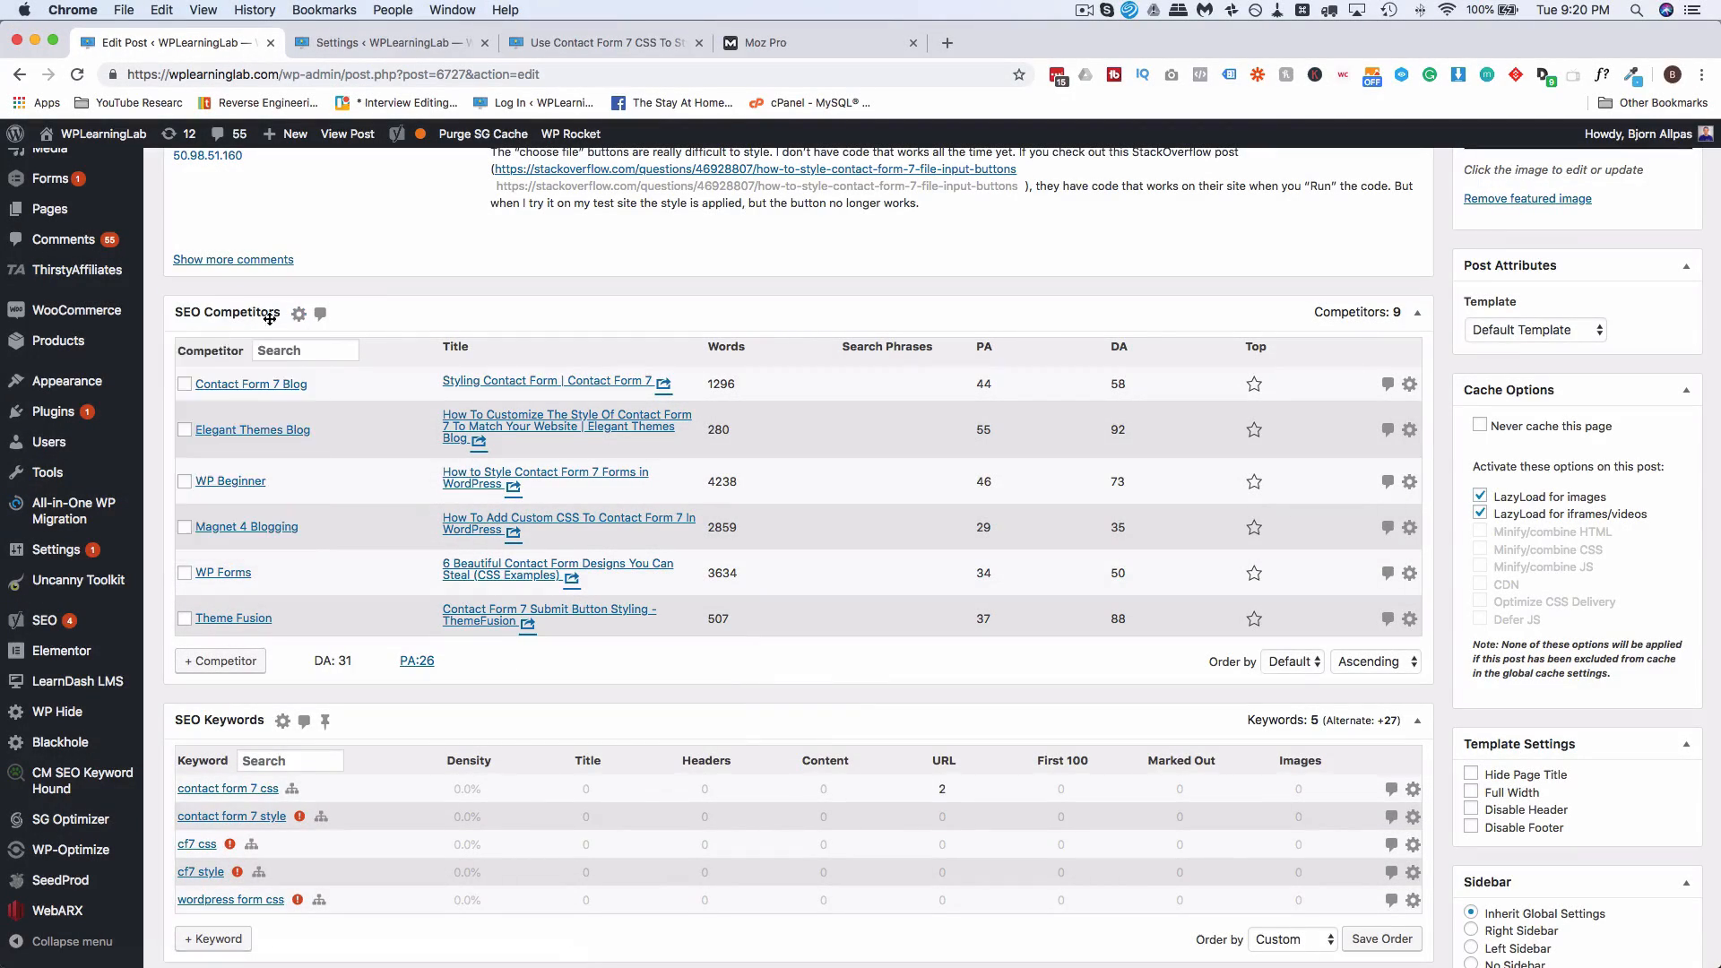
Step: Review the phrases offered in the competitor search, choose "contact form 7 css" and close the dialog without searching
{"action": "mouse_move", "coordinate": [298, 313]}
{"action": "left_click", "coordinate": [299, 360]}
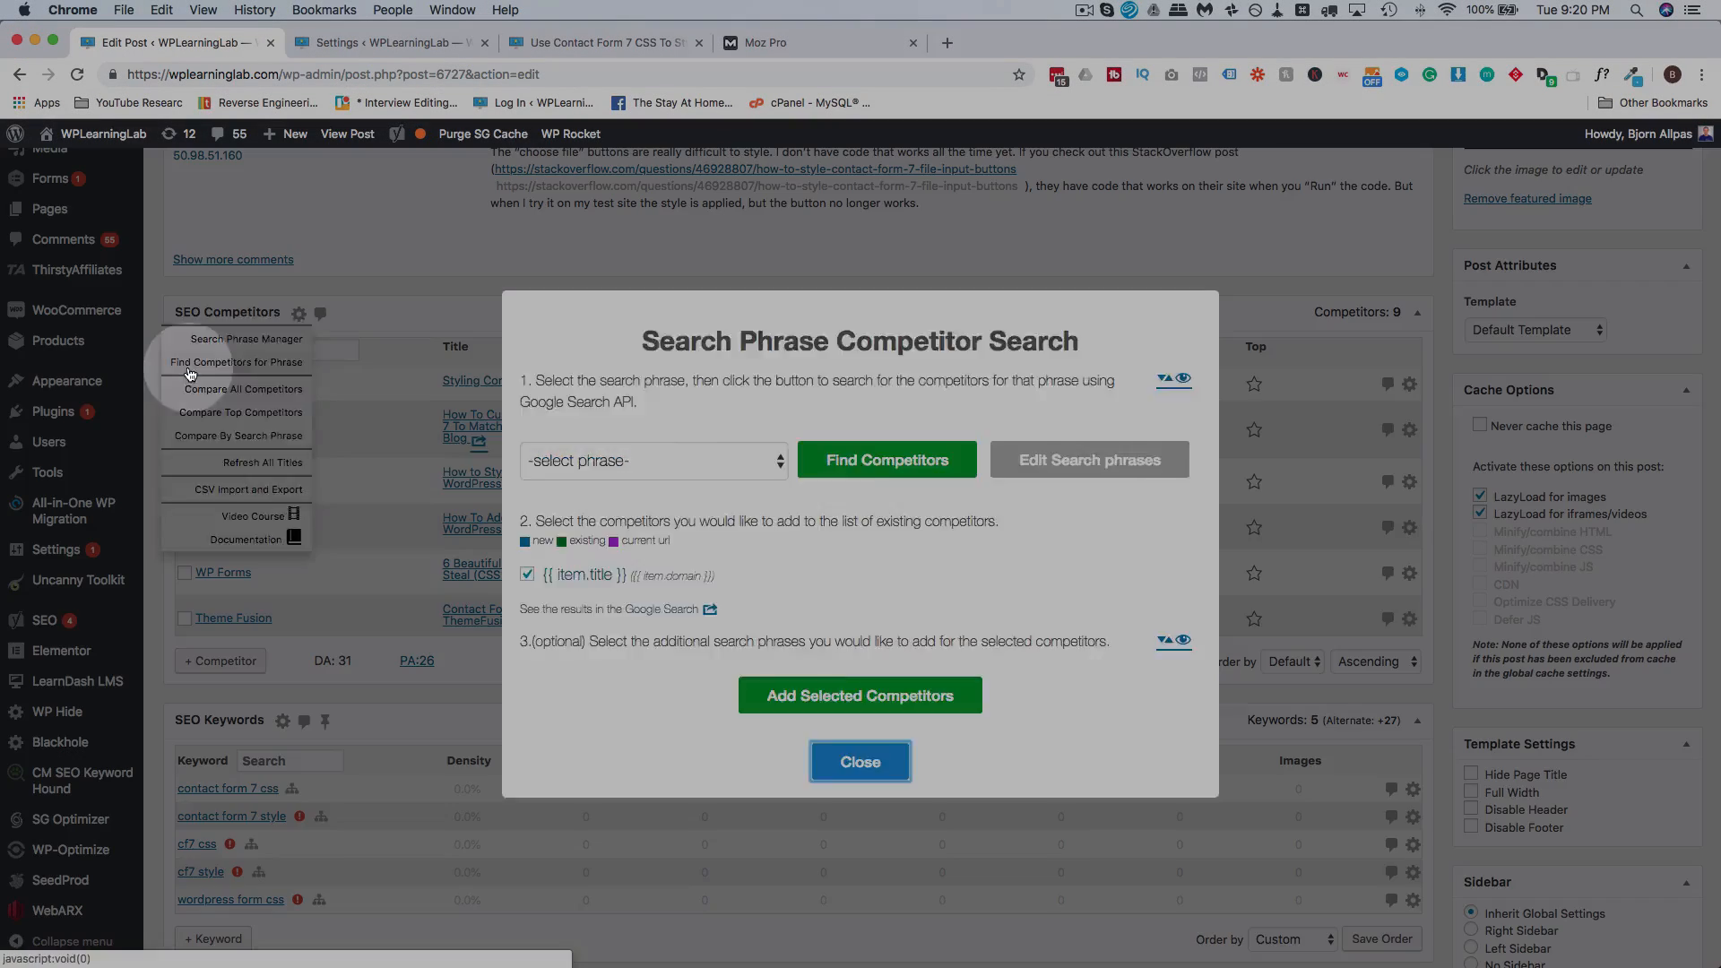
{"action": "left_click", "coordinate": [703, 568]}
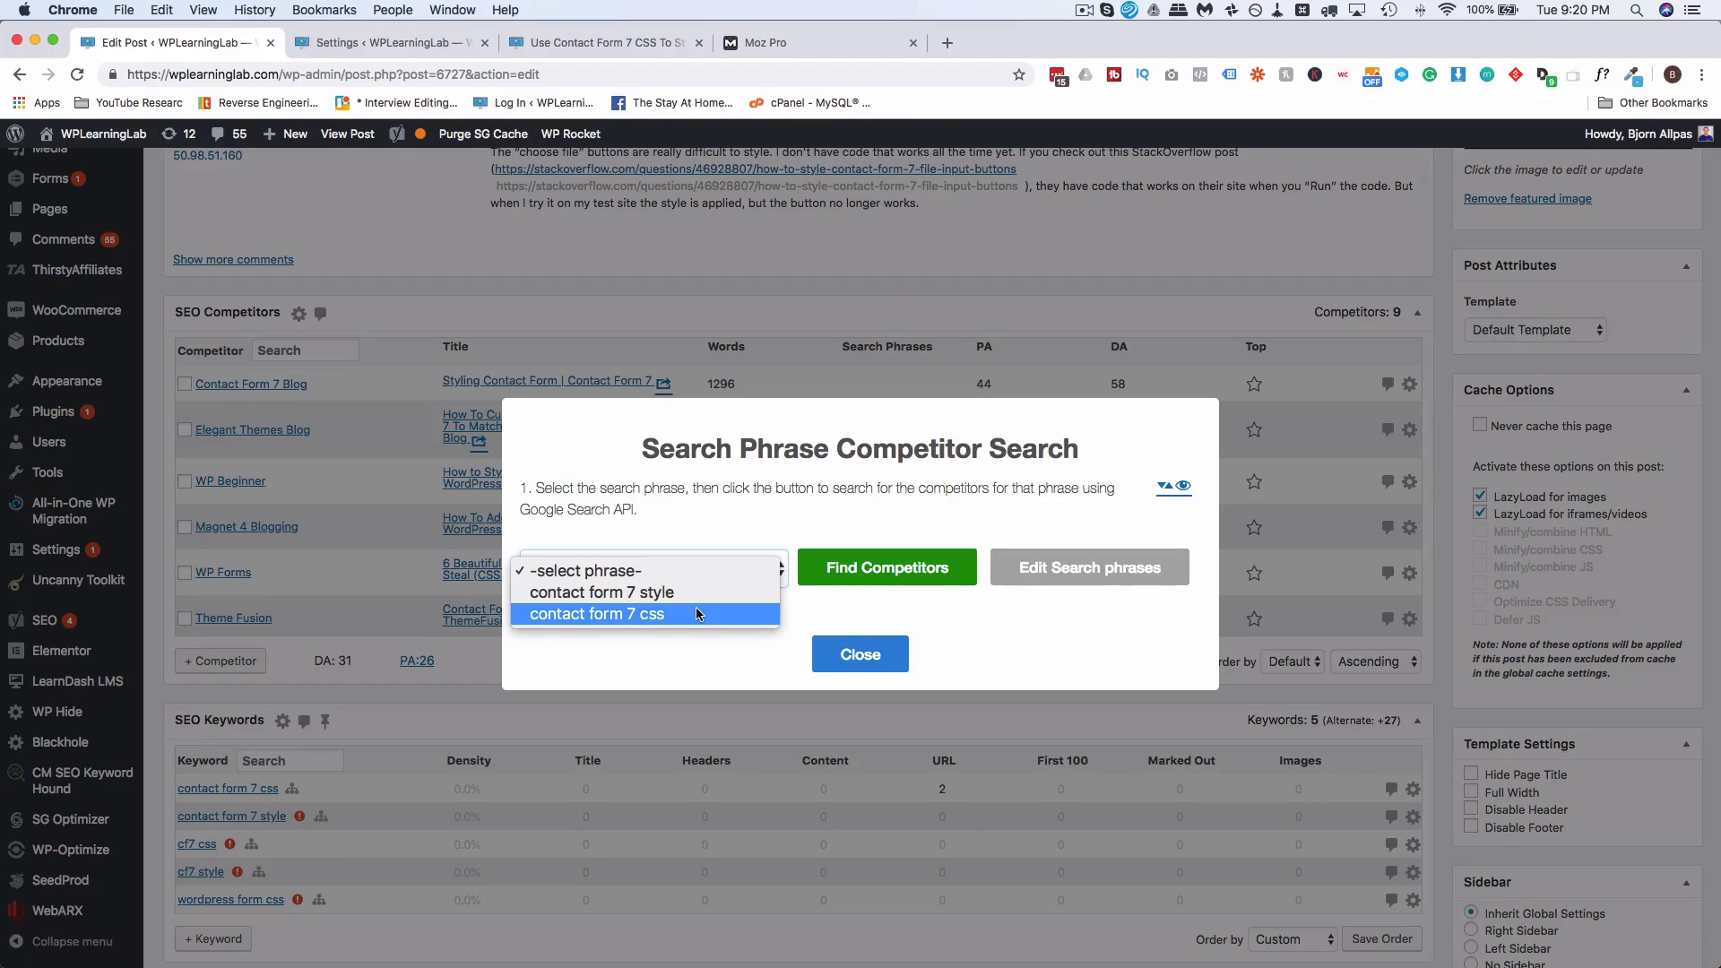
{"action": "left_click", "coordinate": [697, 613]}
{"action": "left_click", "coordinate": [880, 663]}
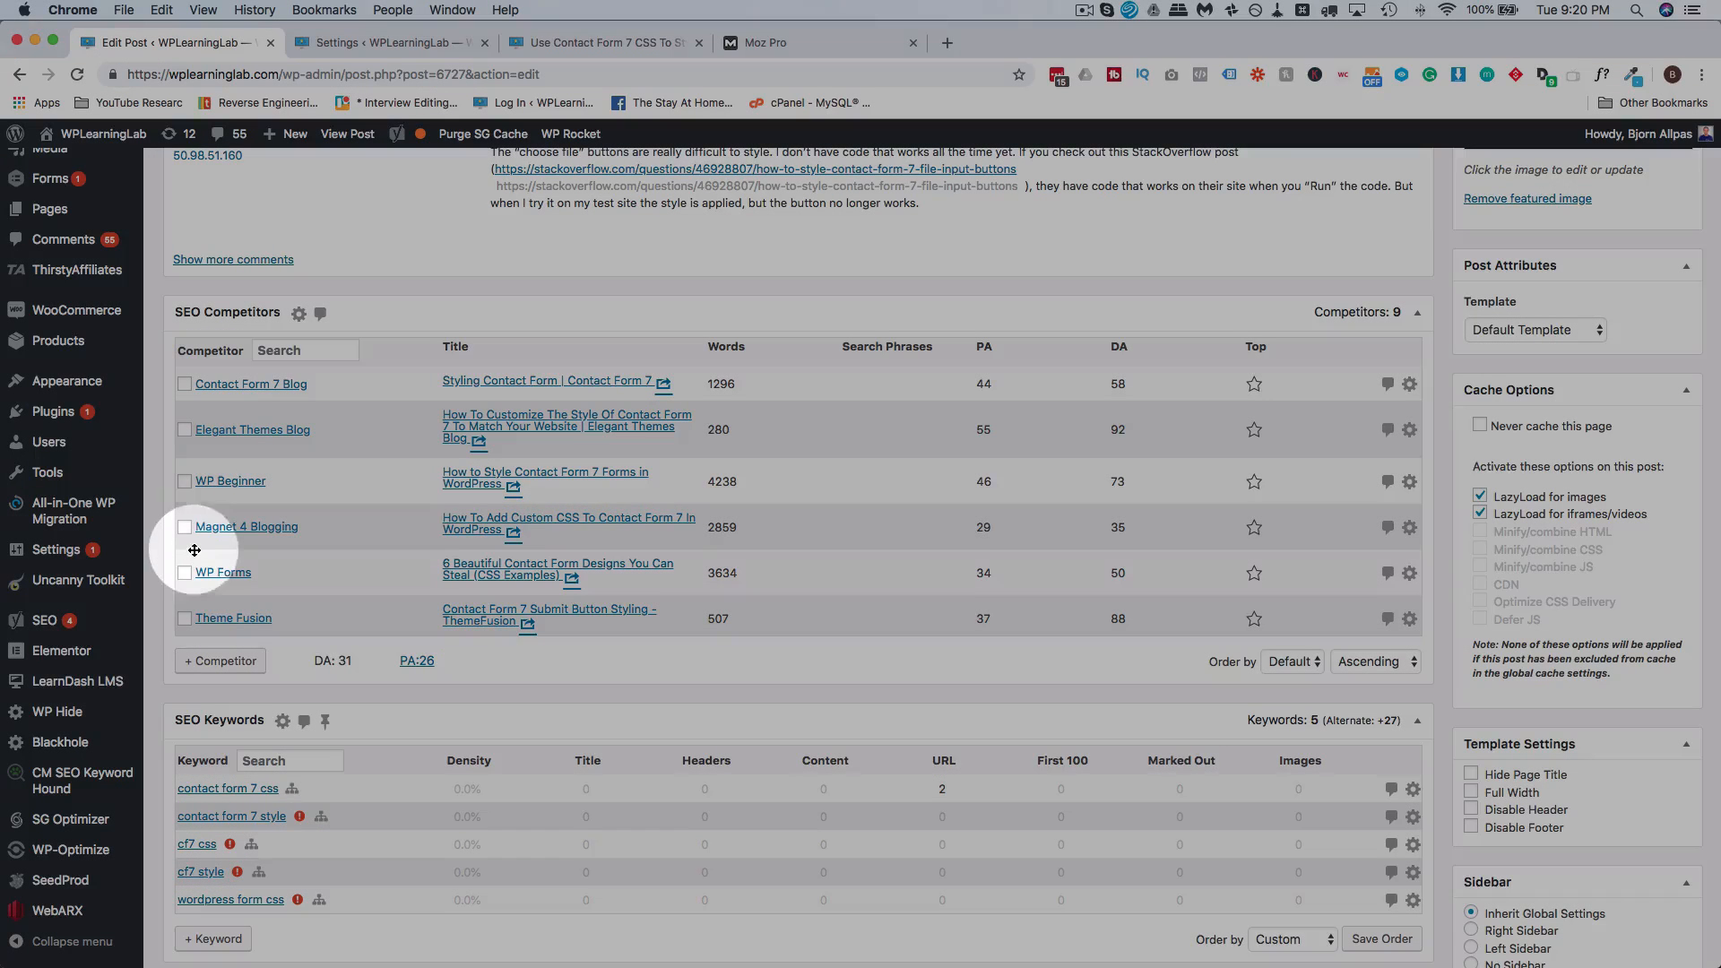
Step: Select the Magnet 4 Blogging, WP Beginner and Elegant Themes Blog competitors and check the removal option for Elegant Themes Blog
{"action": "left_click", "coordinate": [185, 527]}
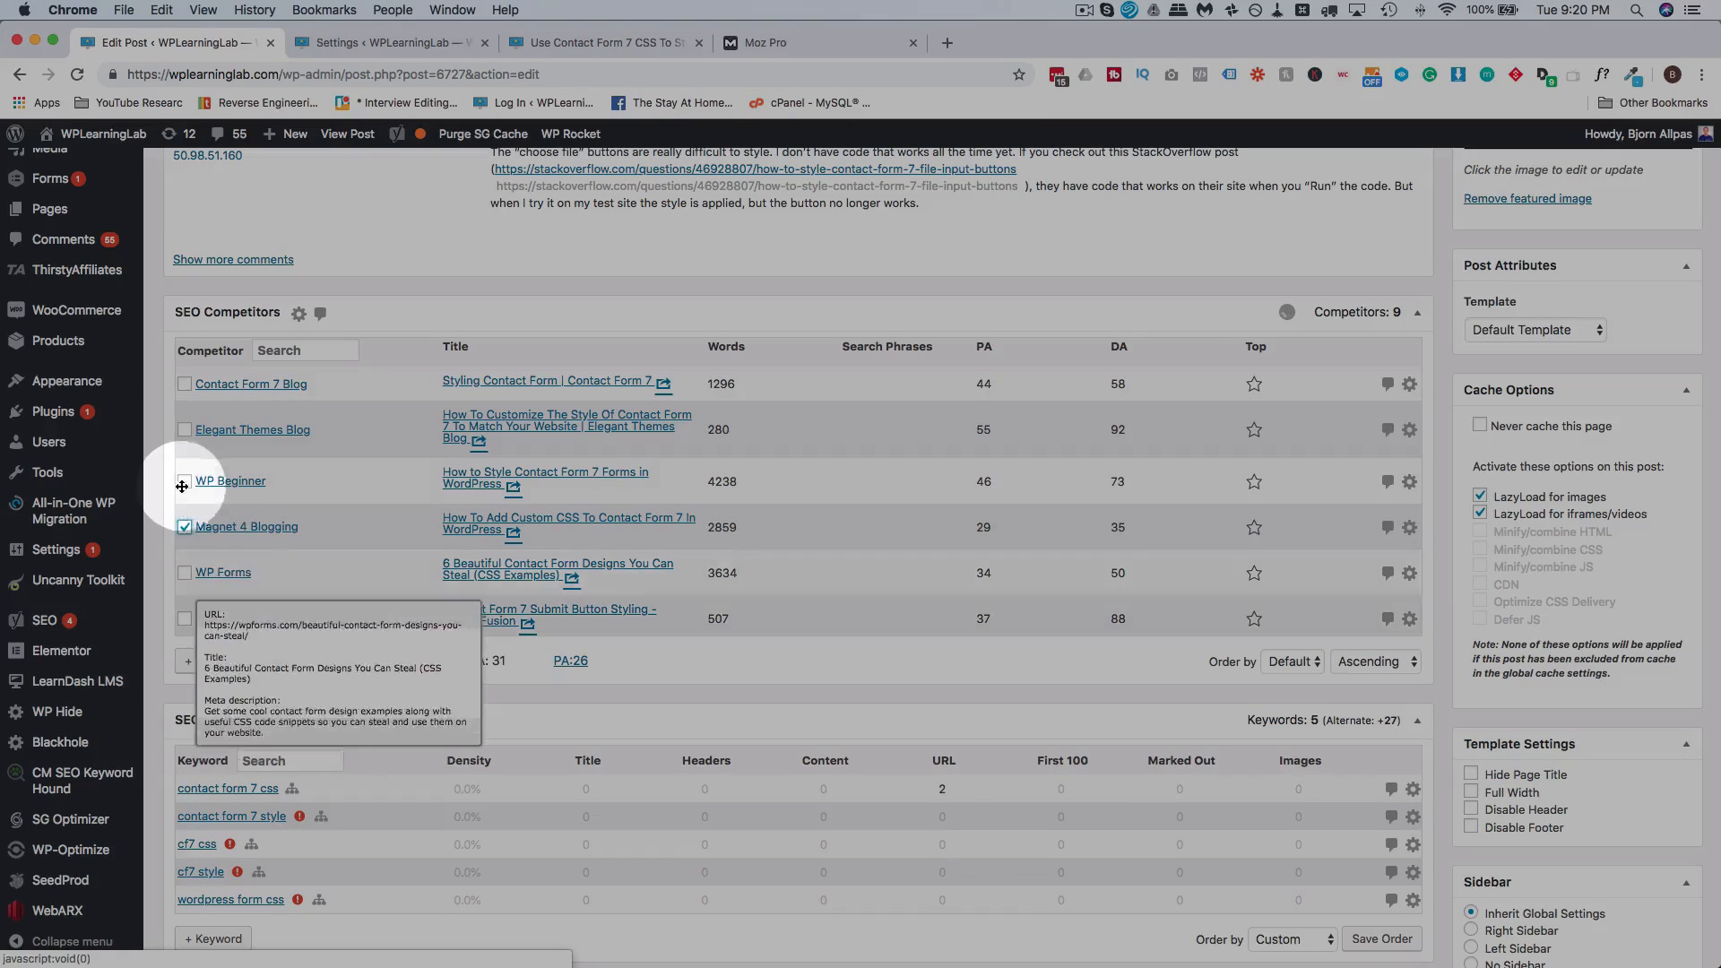
{"action": "left_click", "coordinate": [185, 481]}
{"action": "left_click", "coordinate": [184, 432]}
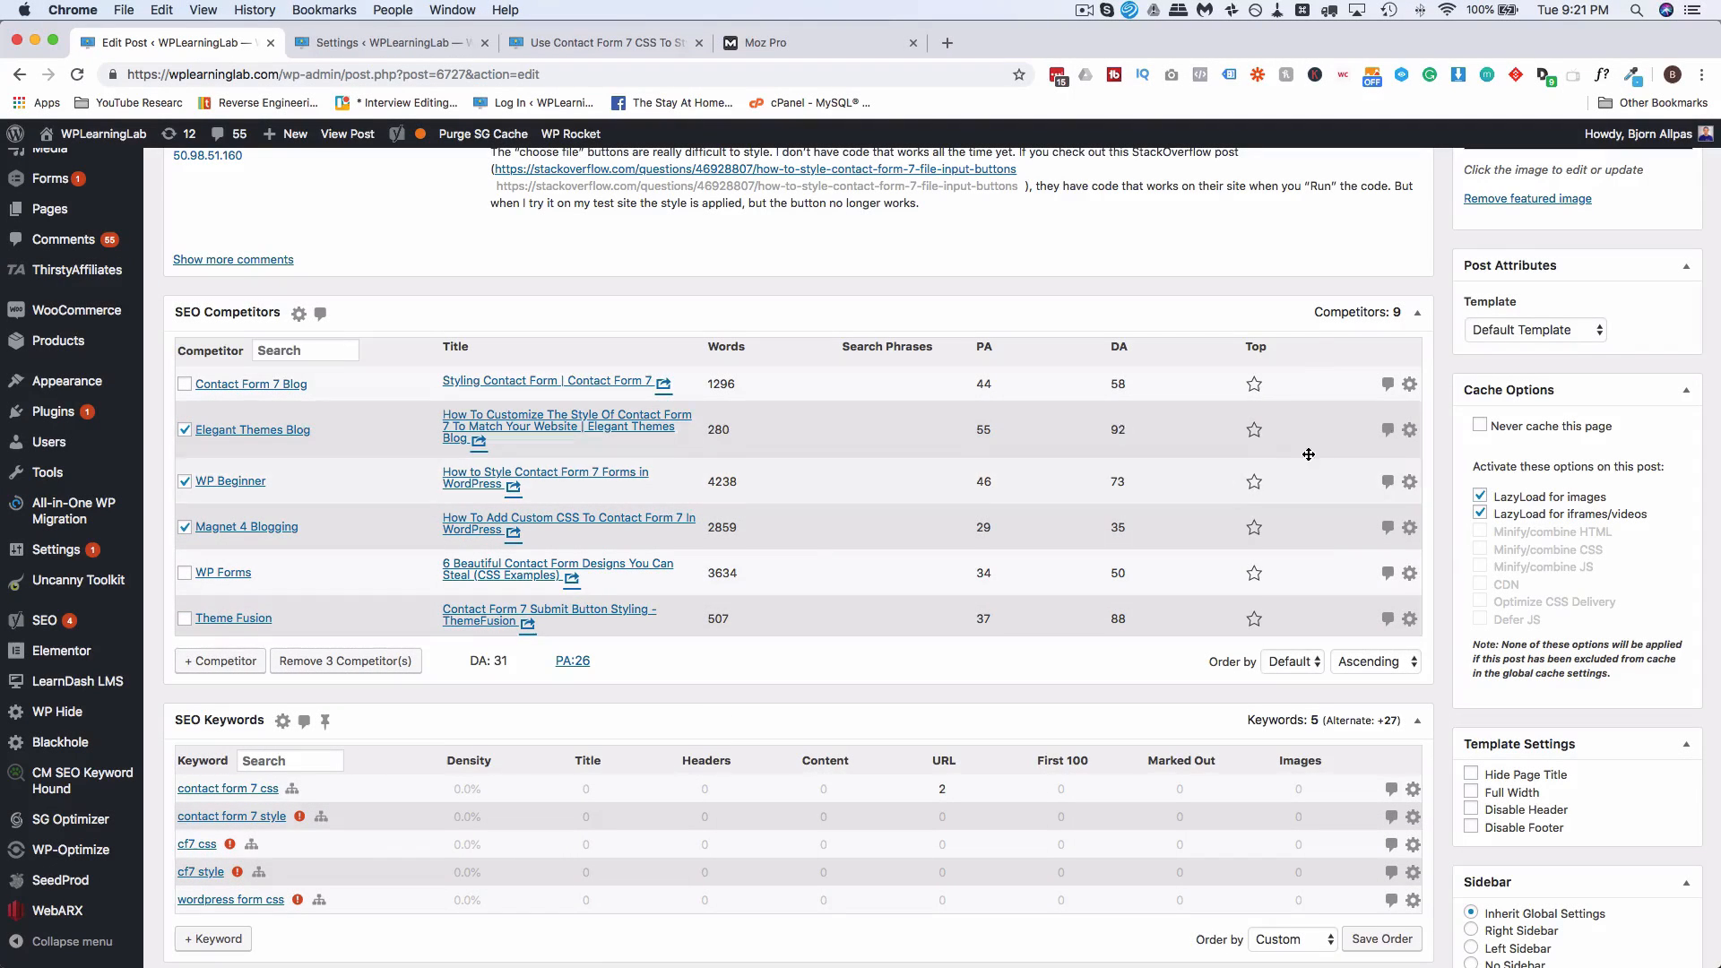
{"action": "left_click", "coordinate": [1409, 430]}
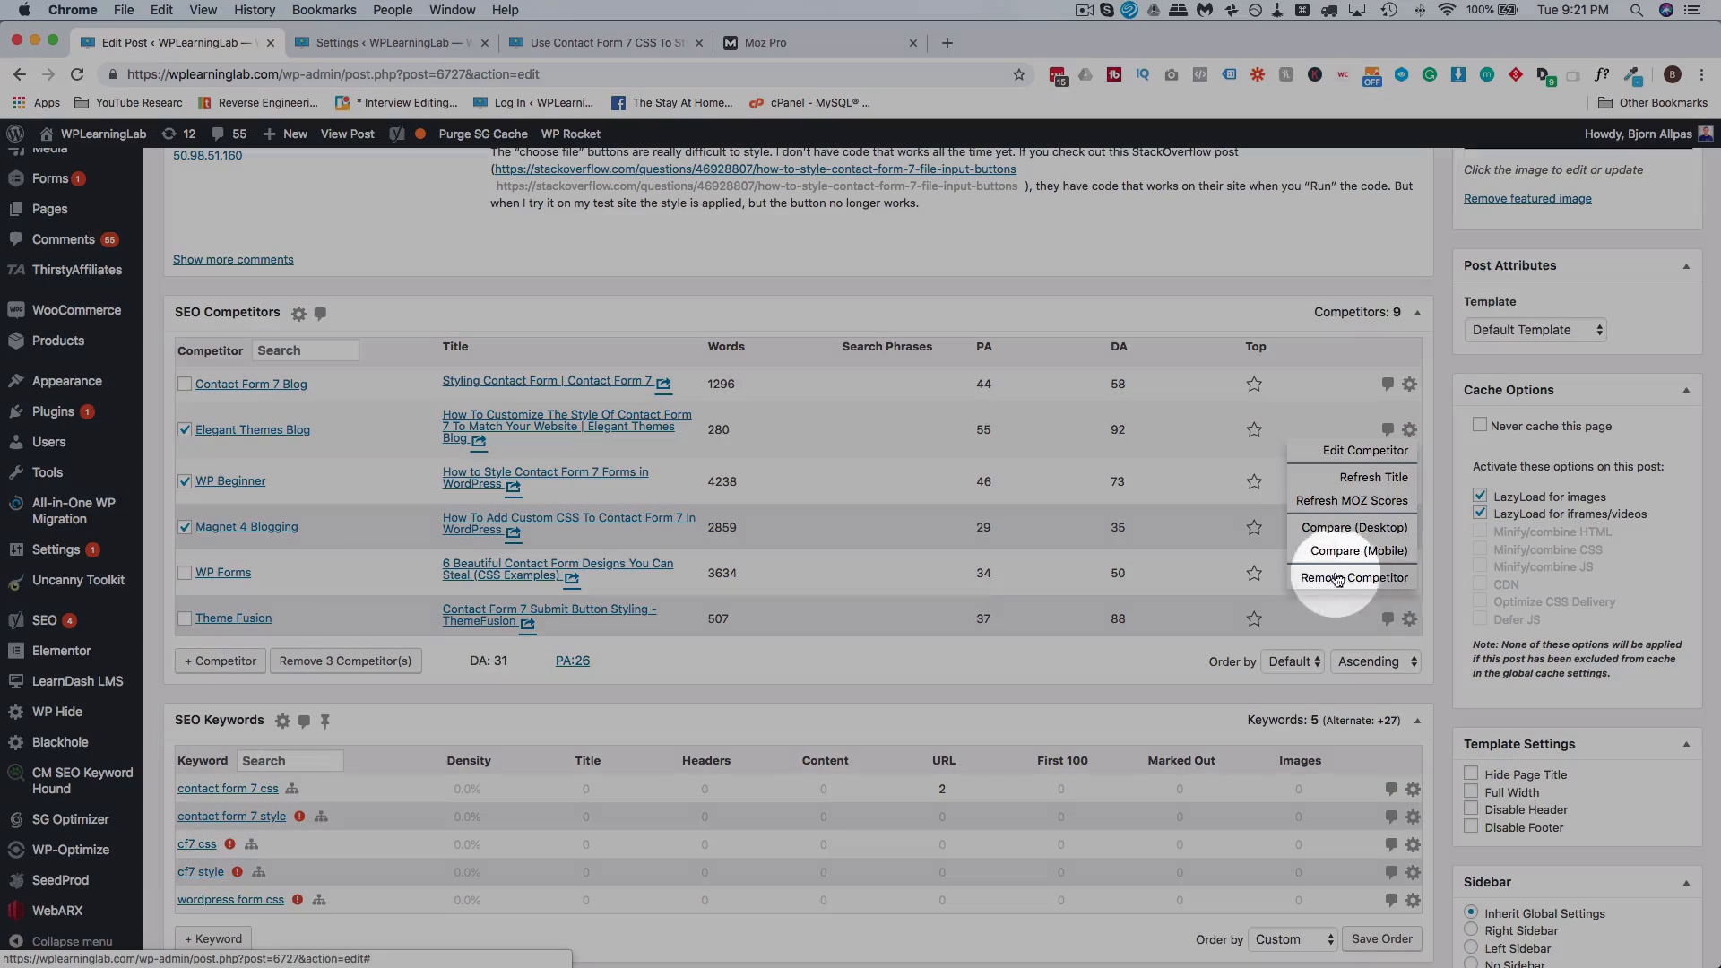
{"action": "left_click", "coordinate": [1336, 578]}
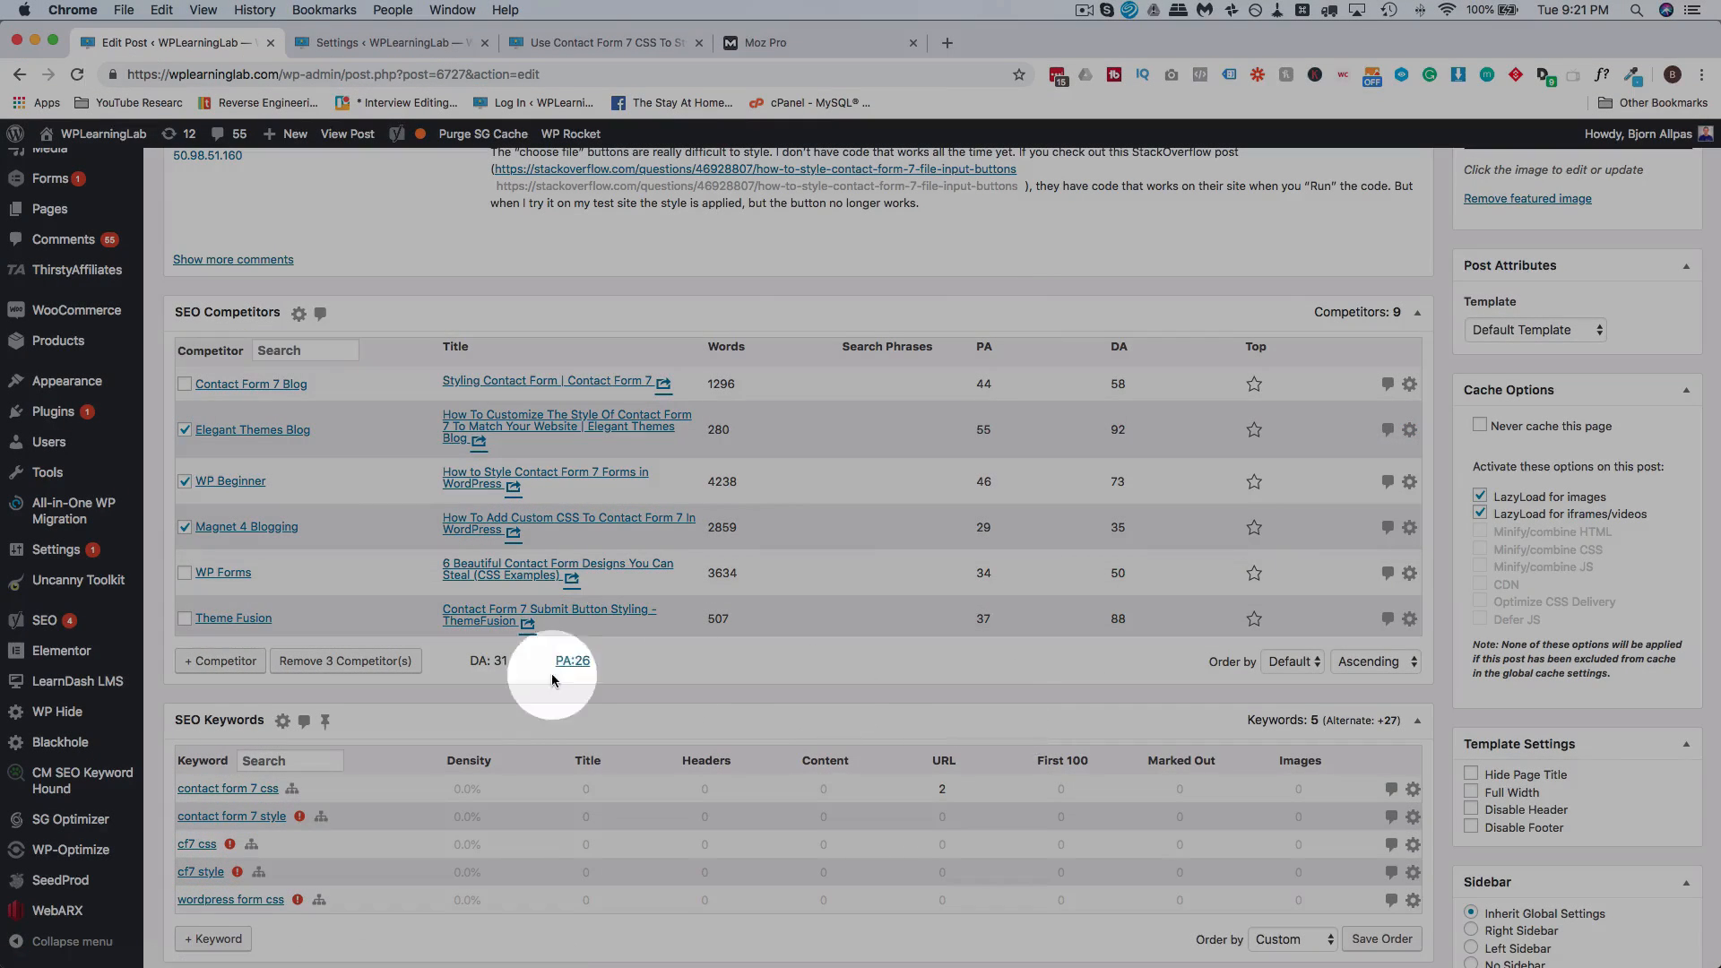
Step: Deselect the Magnet 4 Blogging, WP Beginner and Elegant Themes Blog competitors
{"action": "left_click", "coordinate": [185, 527]}
{"action": "left_click", "coordinate": [185, 482]}
{"action": "left_click", "coordinate": [184, 431]}
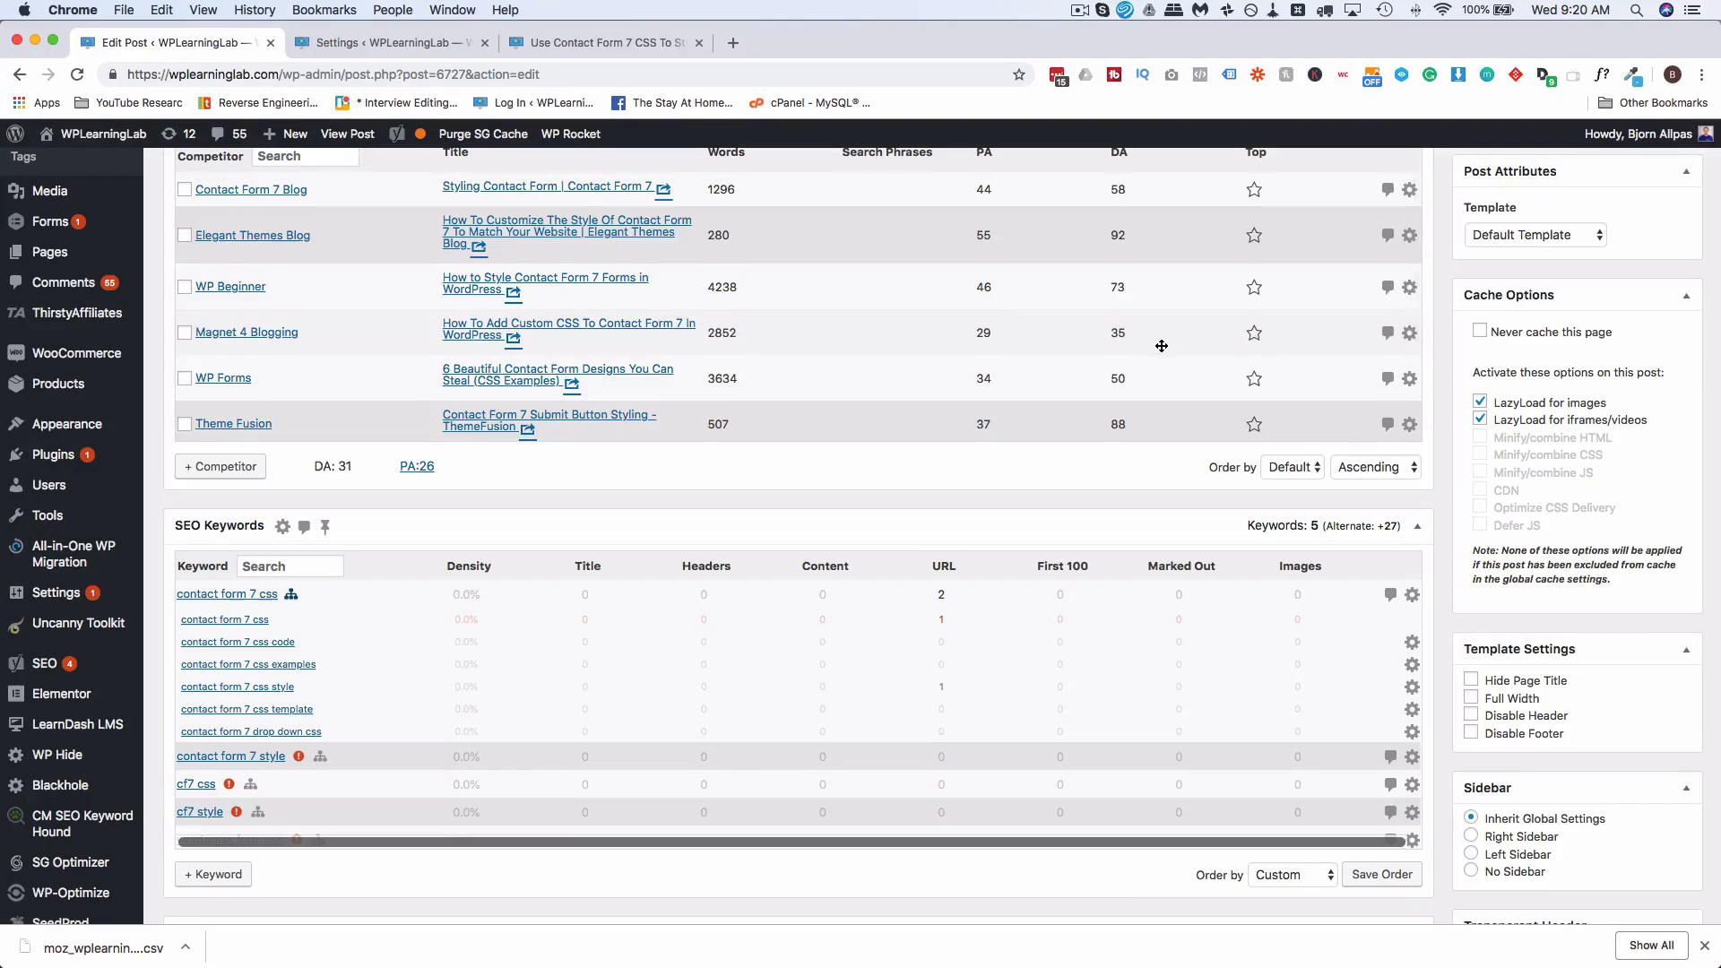
Step: Compare the article's keywords with the desktop version of the CF7 Style competitor's page
{"action": "scroll", "coordinate": [1161, 346], "scroll_direction": "down", "scroll_amount": 3}
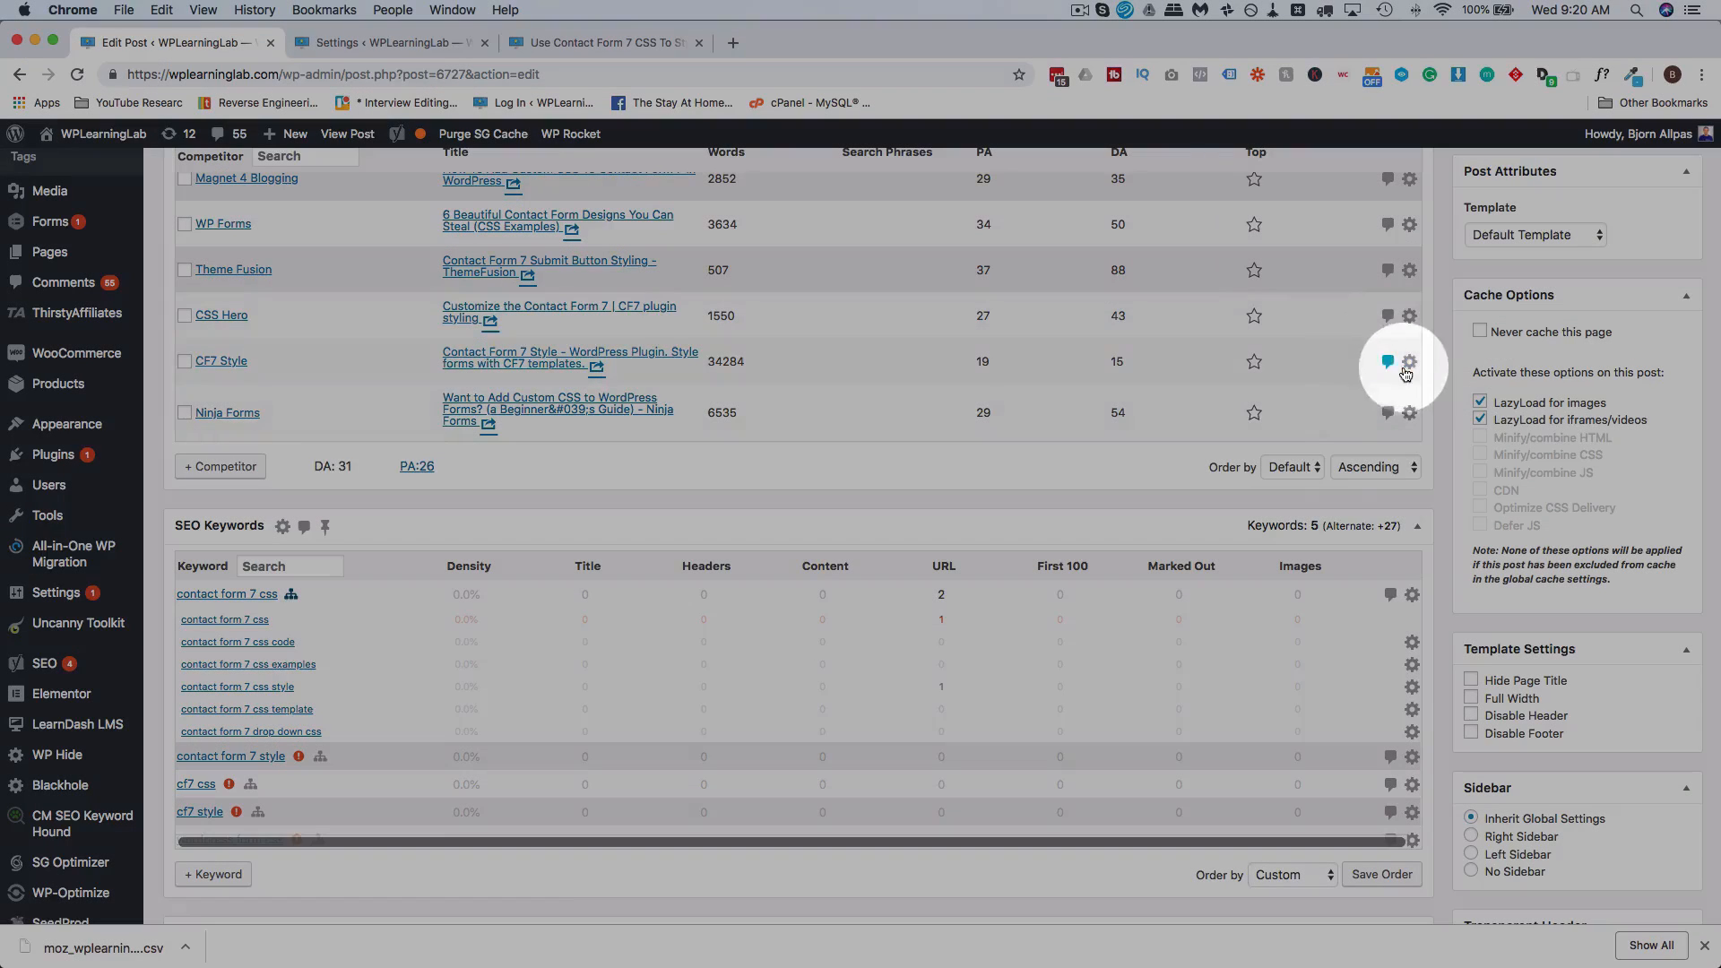
{"action": "left_click", "coordinate": [1409, 361]}
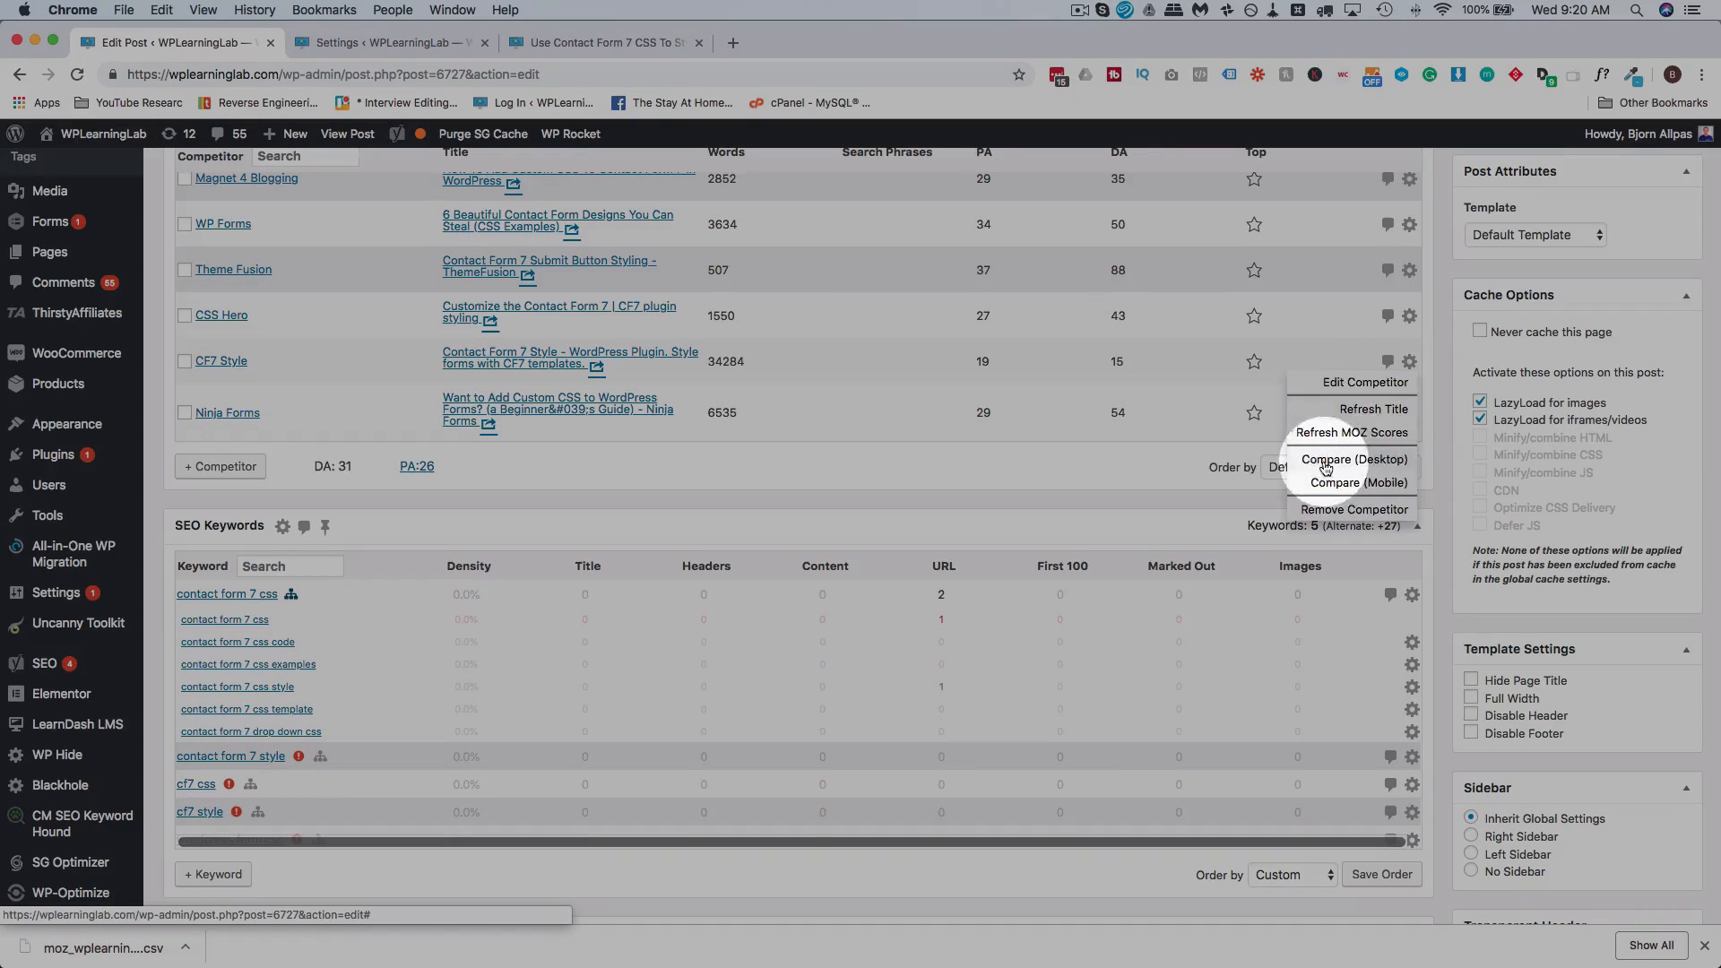
{"action": "left_click", "coordinate": [1381, 459]}
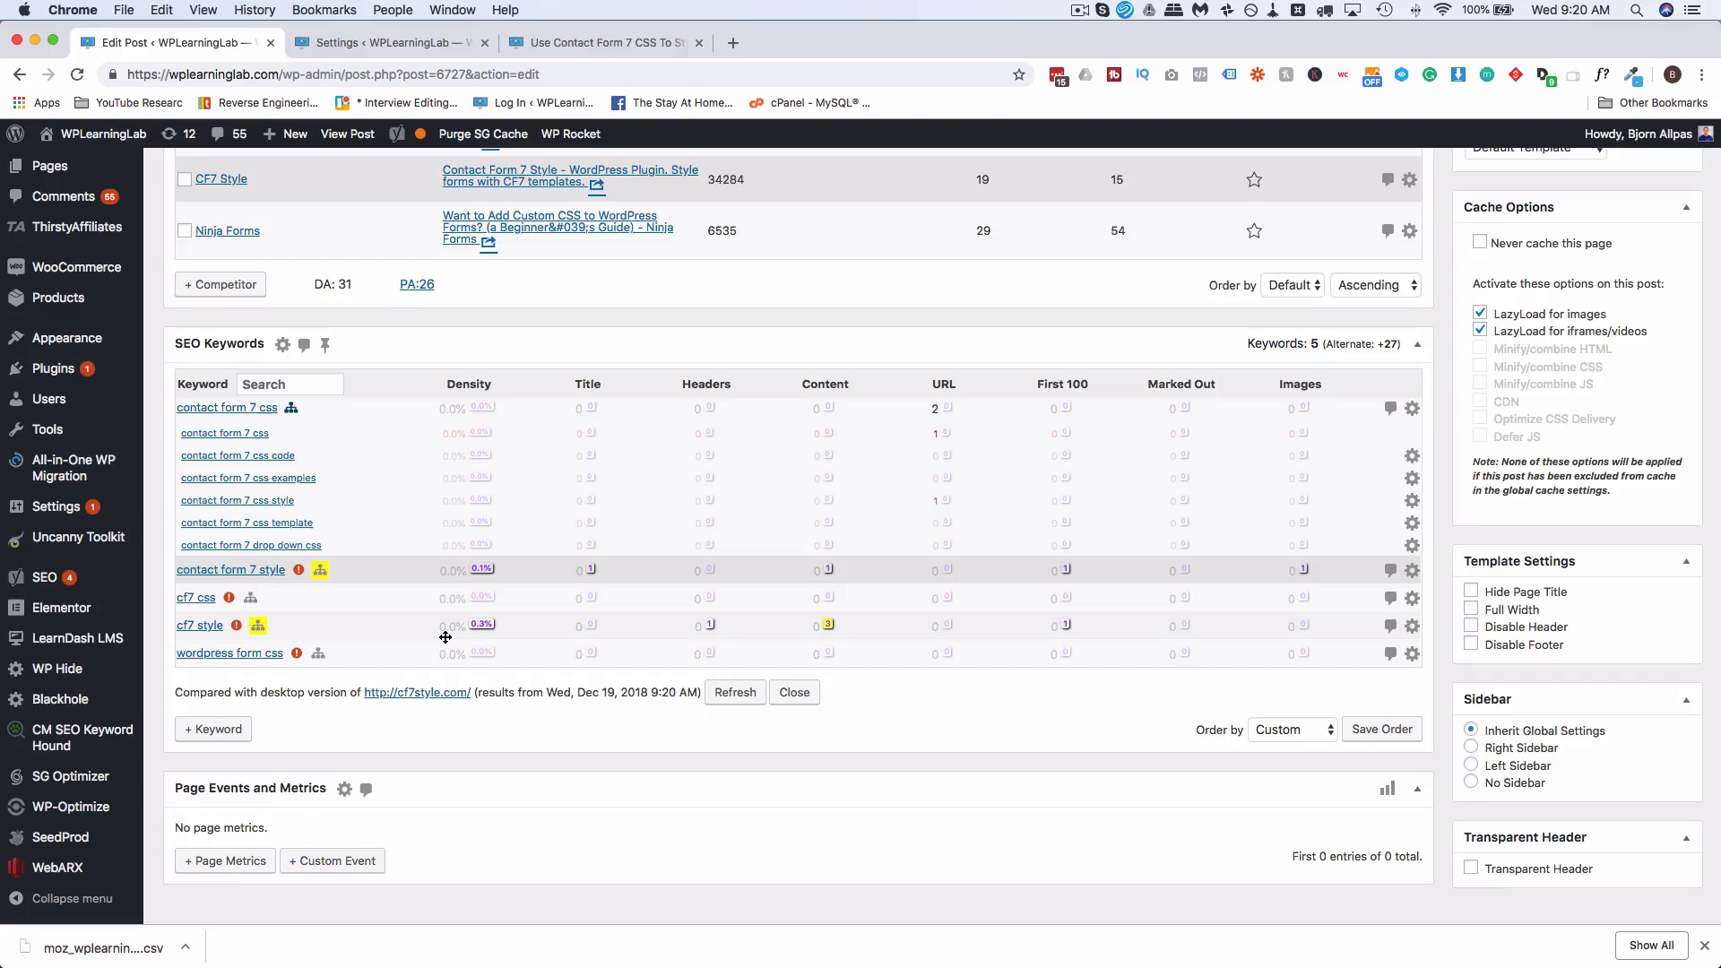
Step: Examine the competitor's usage of the alternate keywords under "cf7 style" and "contact form 7 style", and expand those of "contact form 7 css"
{"action": "left_click_drag", "start_coordinate": [445, 638], "coordinate": [273, 536]}
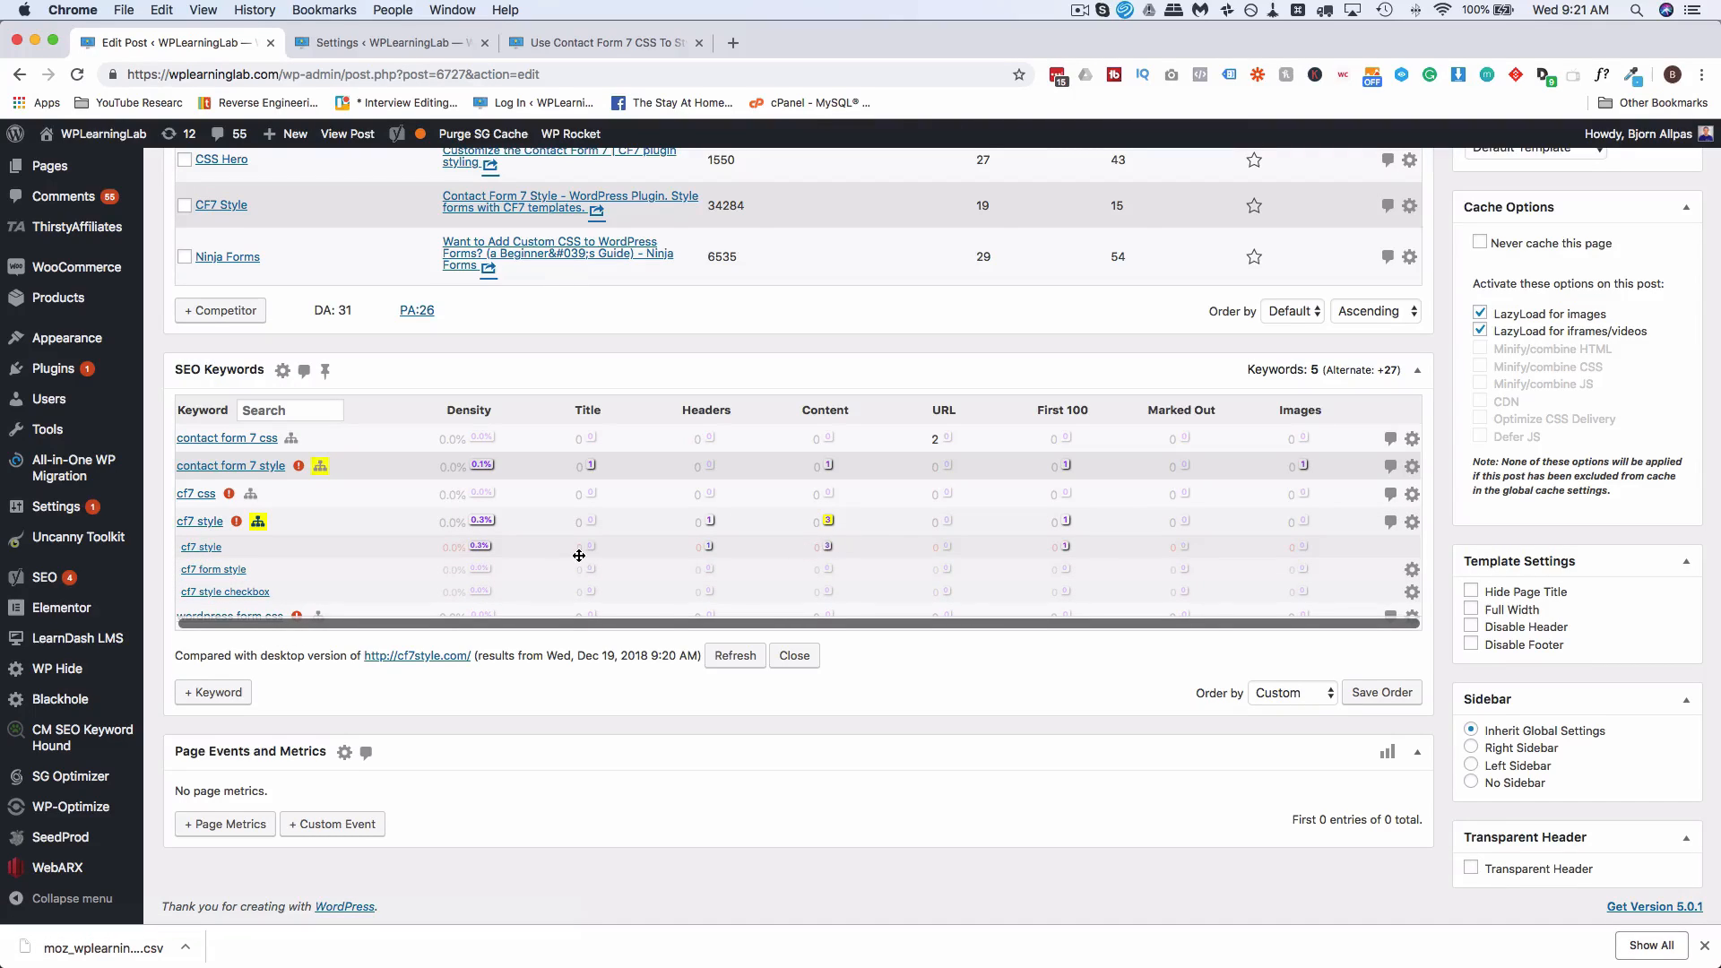
{"action": "left_click", "coordinate": [560, 521]}
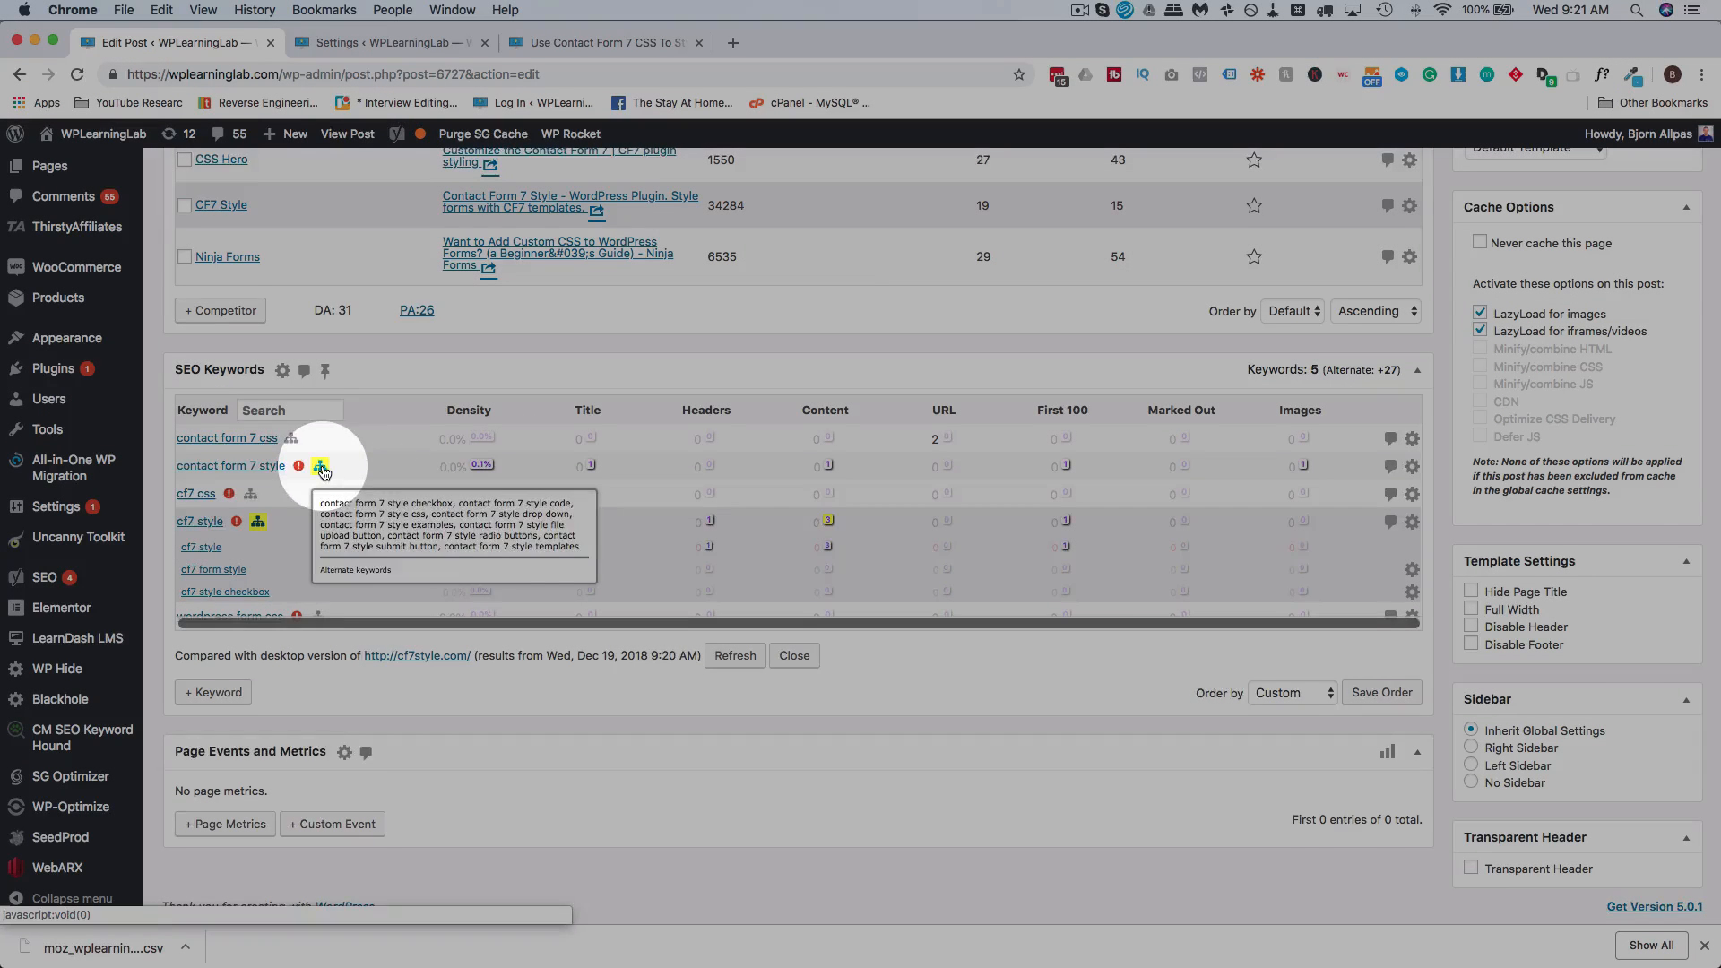
{"action": "left_click", "coordinate": [318, 469]}
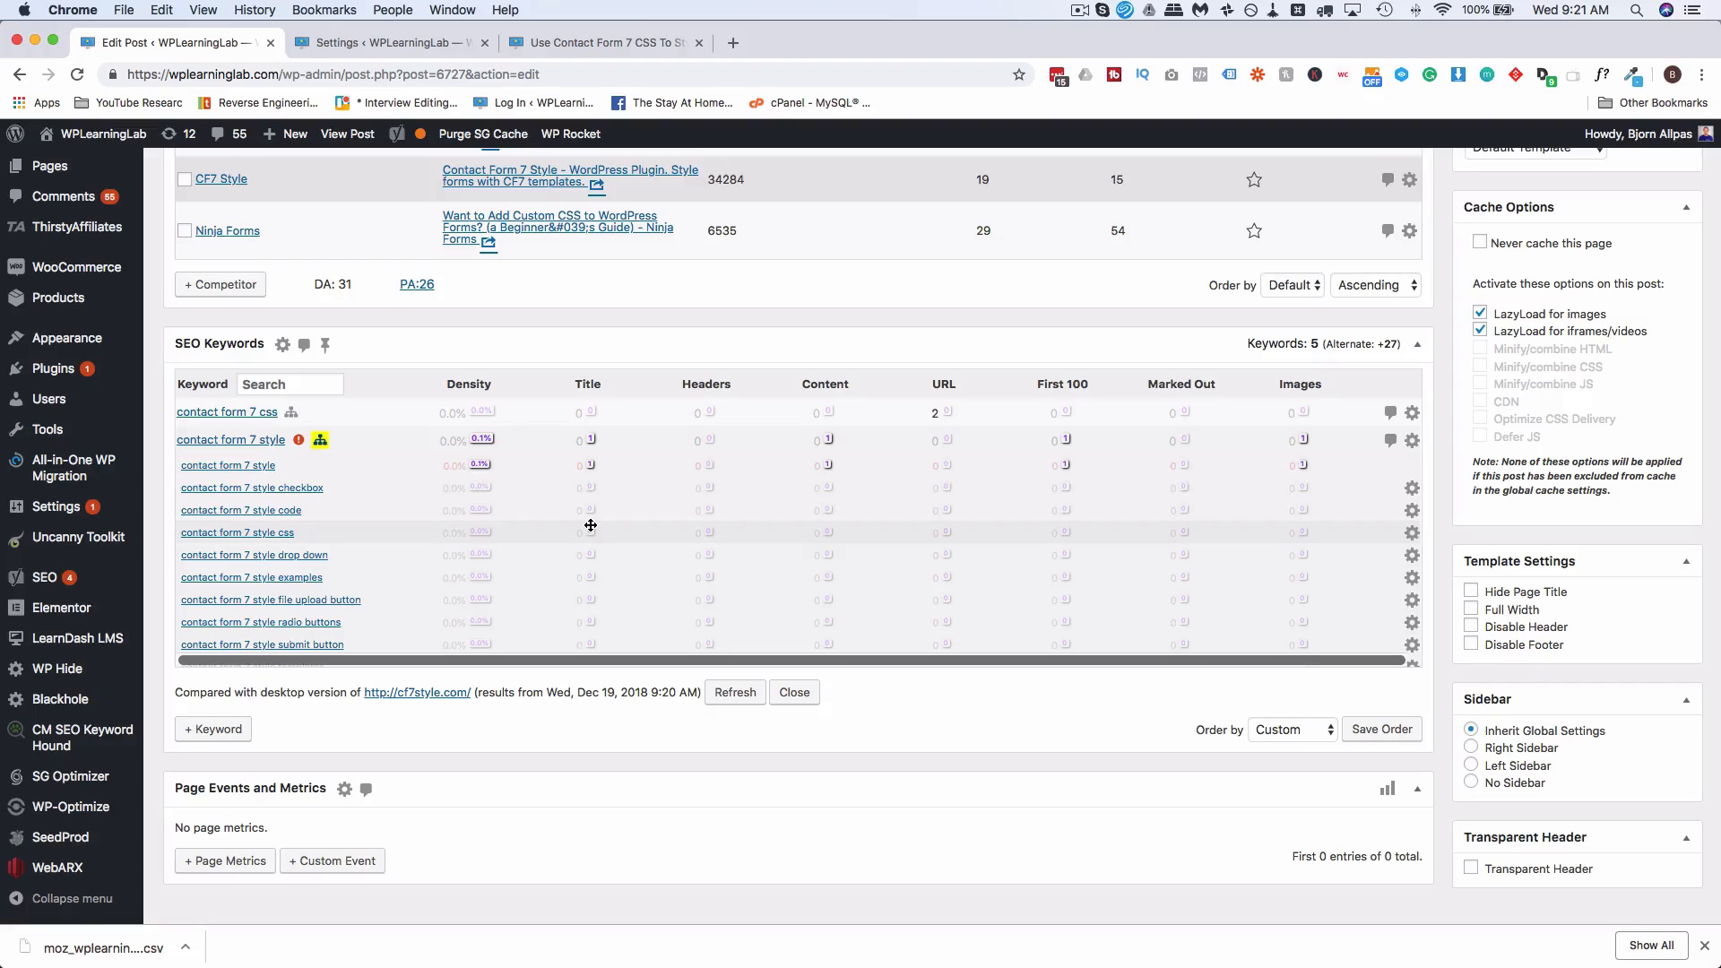
{"action": "left_click", "coordinate": [320, 439]}
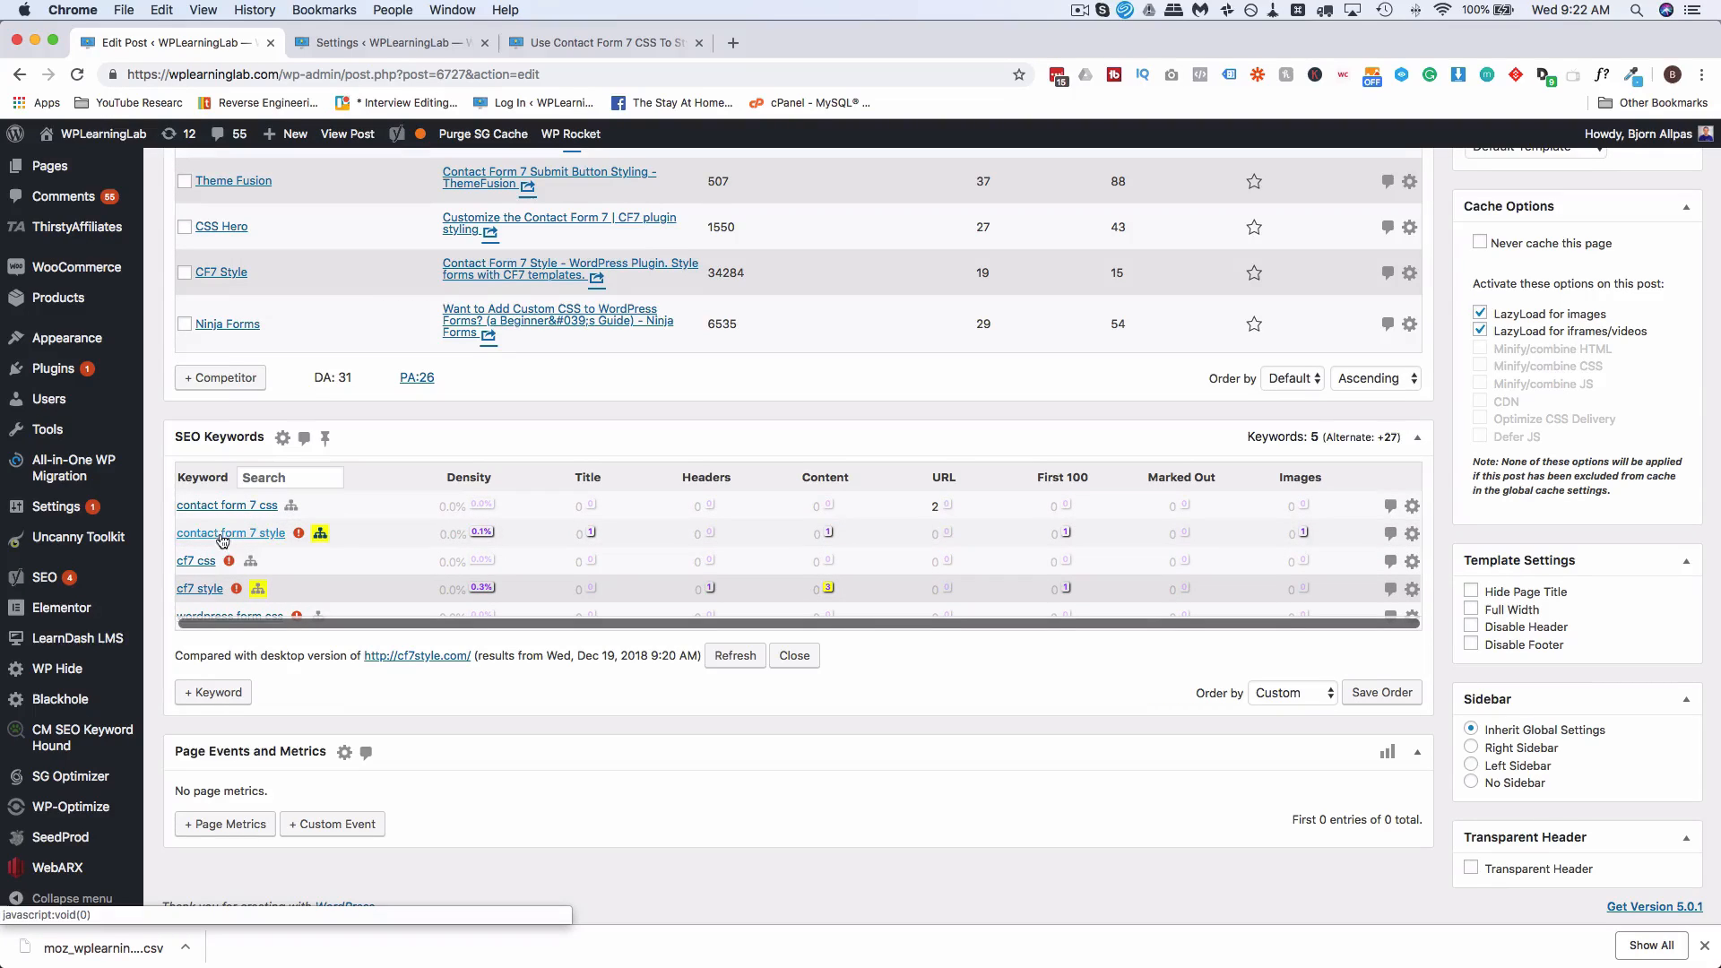
{"action": "left_click", "coordinate": [290, 506]}
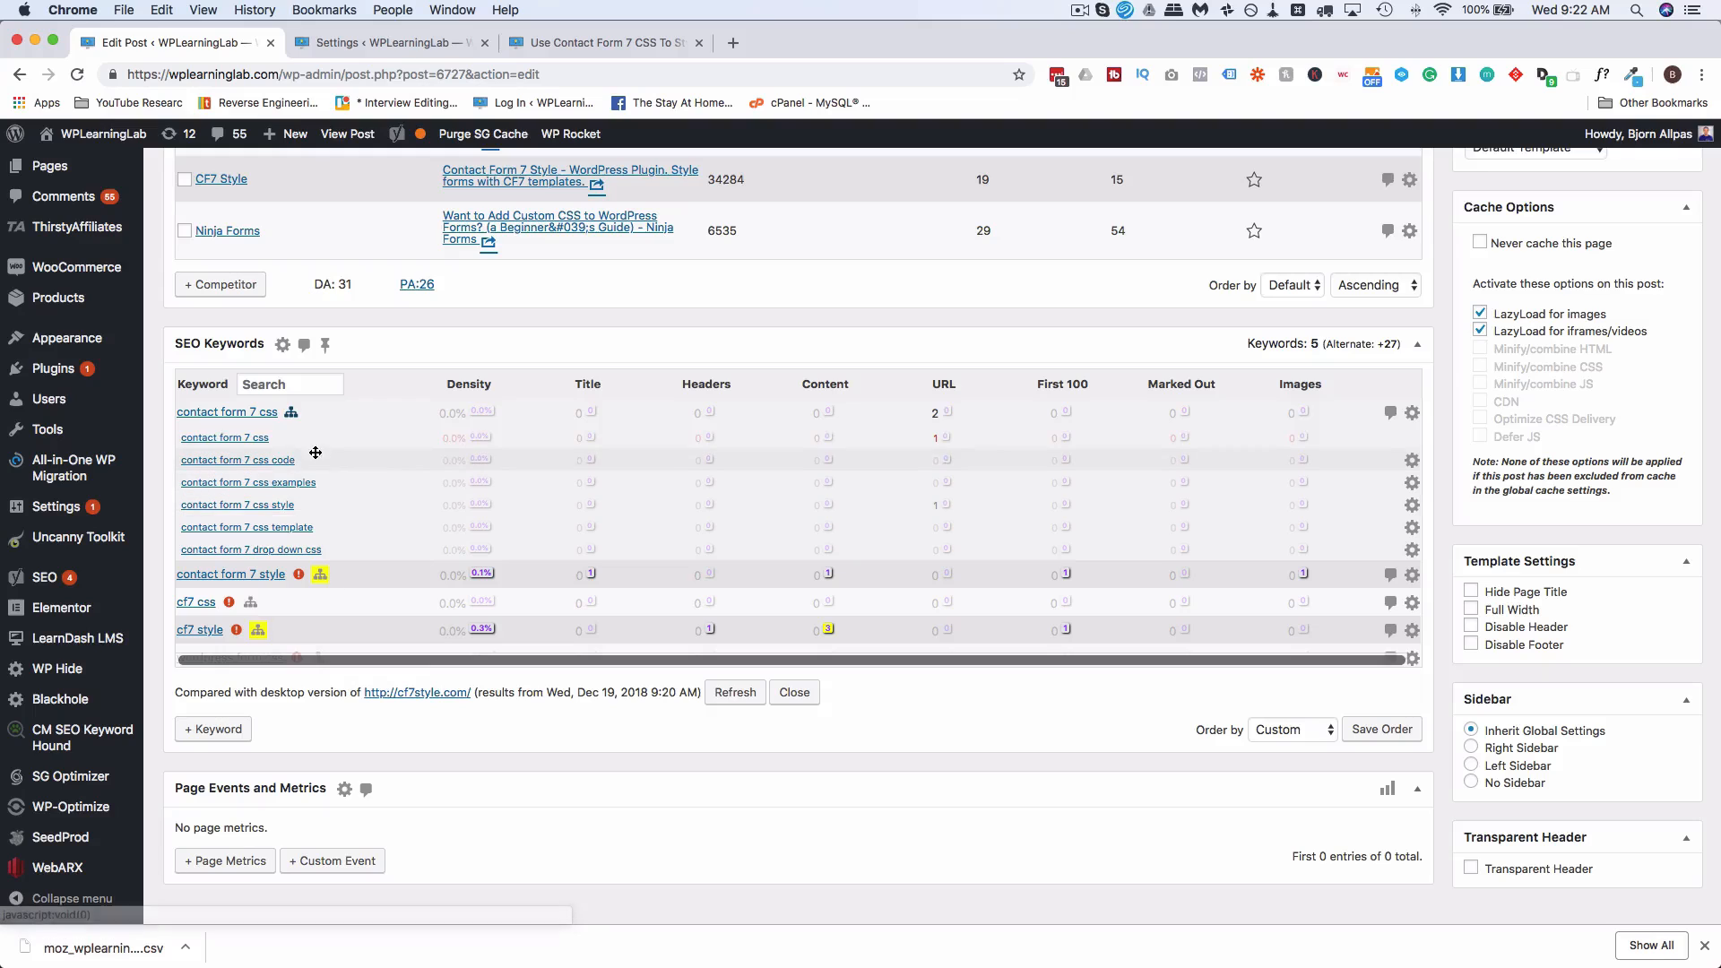
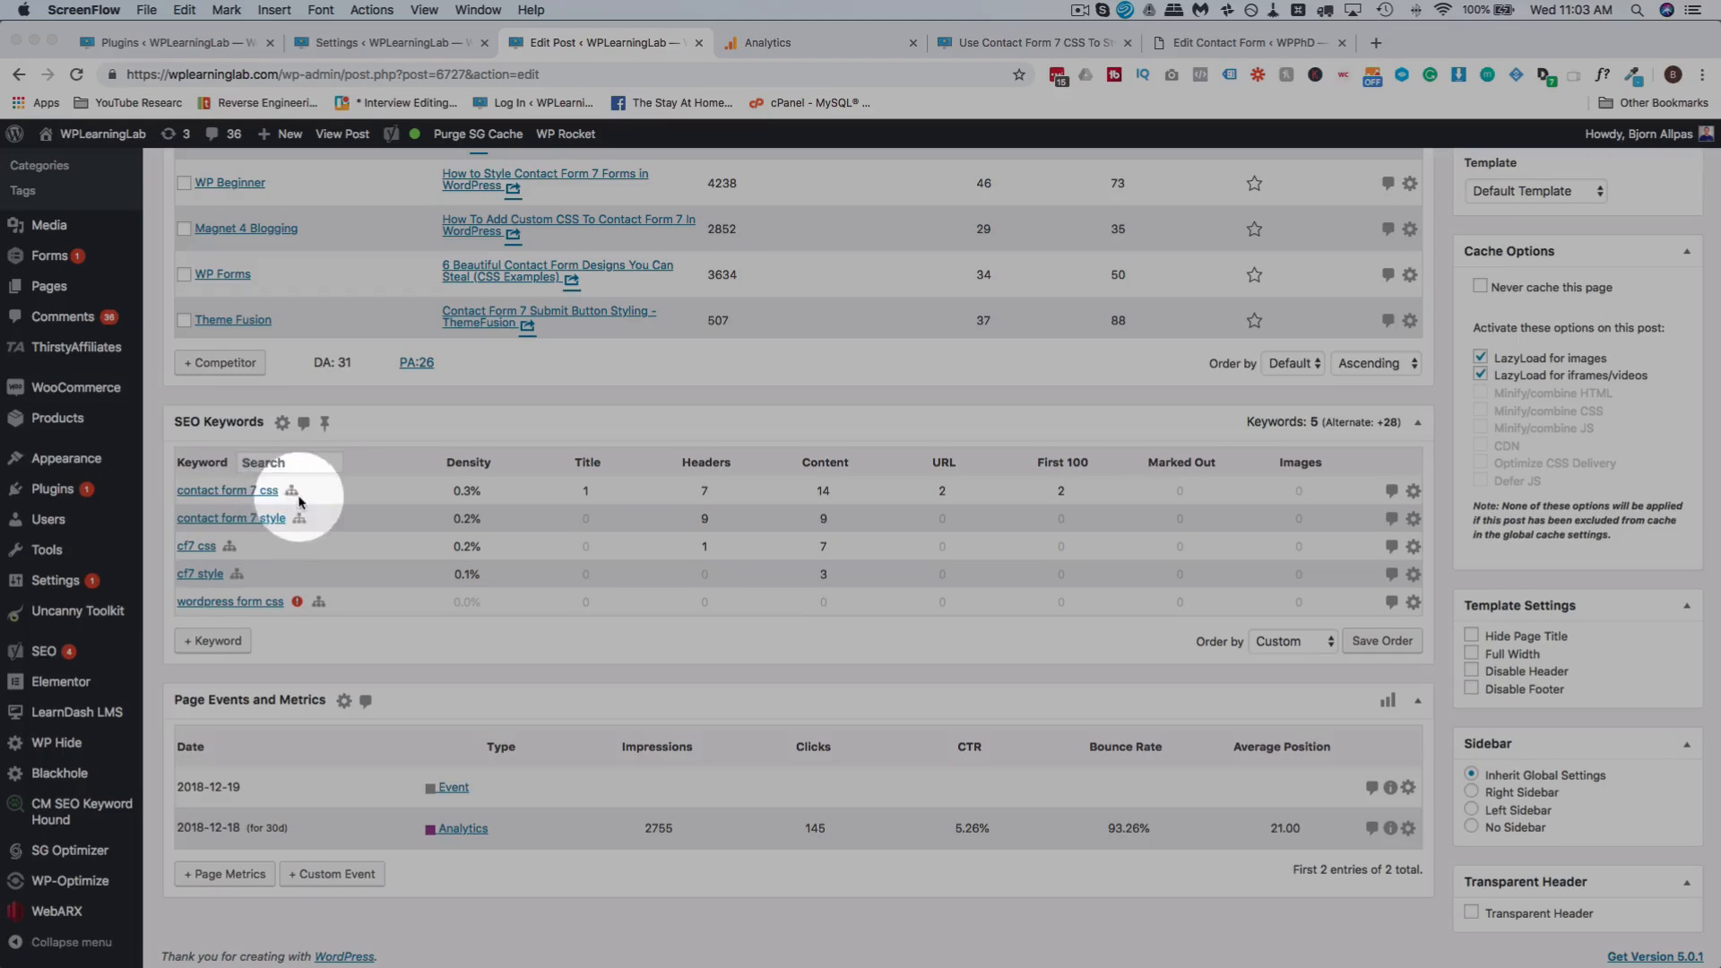
Step: Review the updated article's usage figures for the alternate keywords of "contact form 7 css" and "contact form 7 style"
{"action": "left_click", "coordinate": [325, 496]}
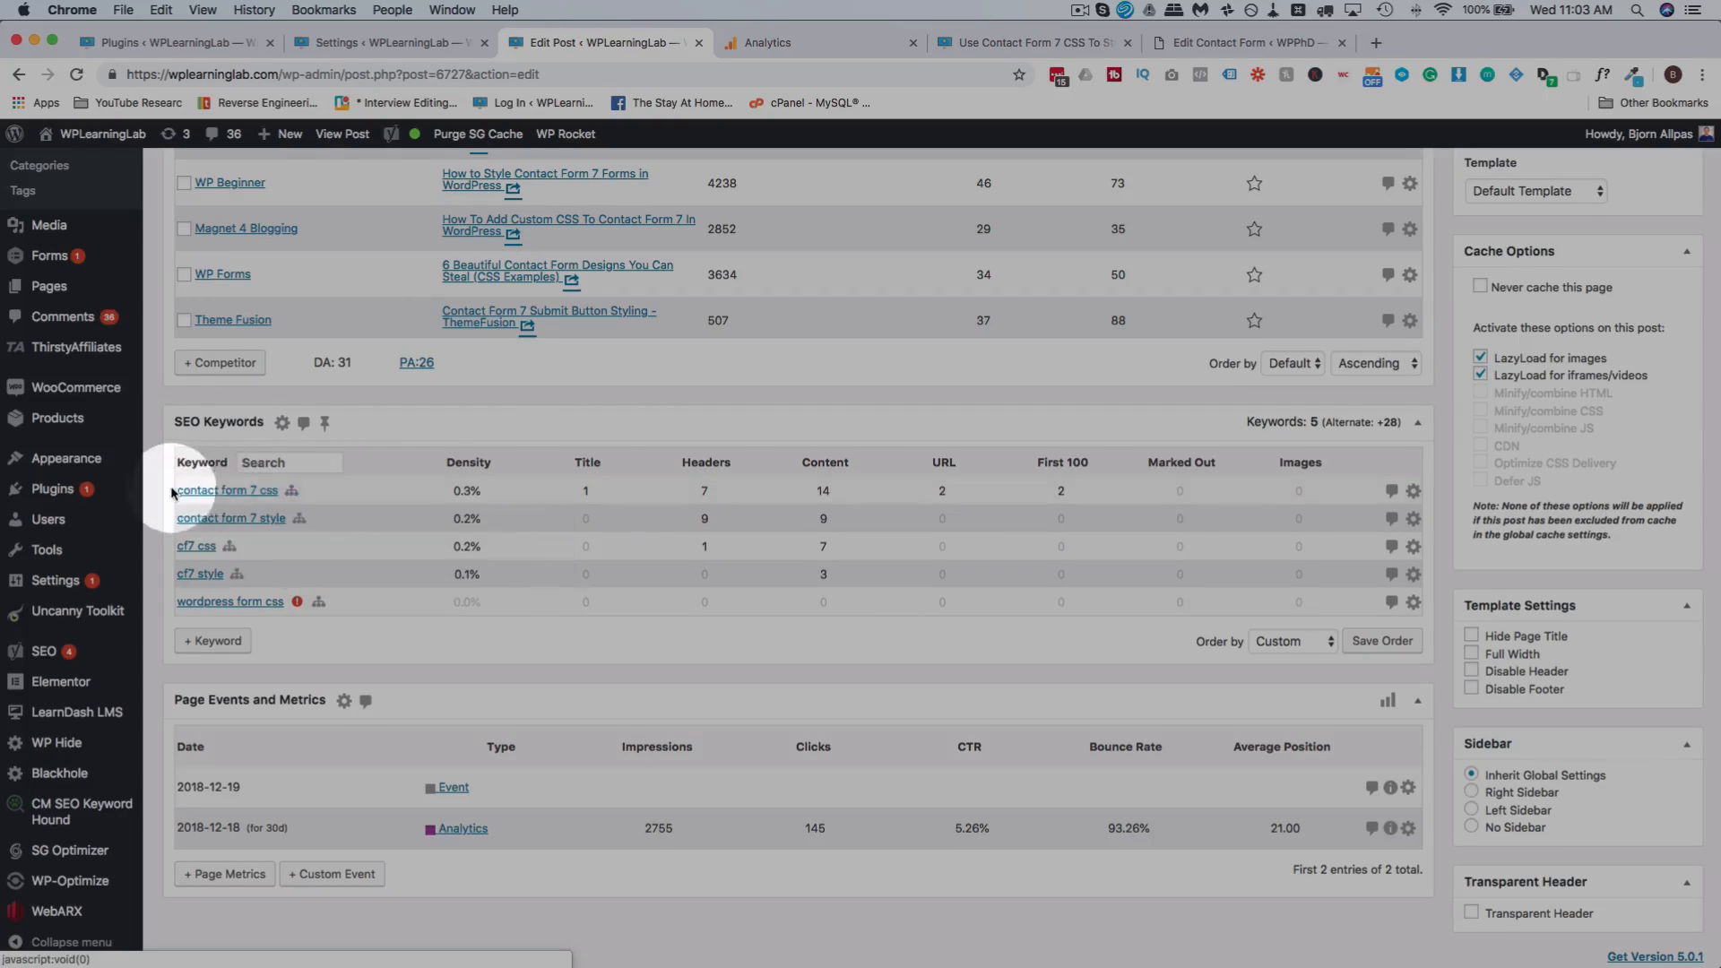
{"action": "left_click", "coordinate": [293, 494]}
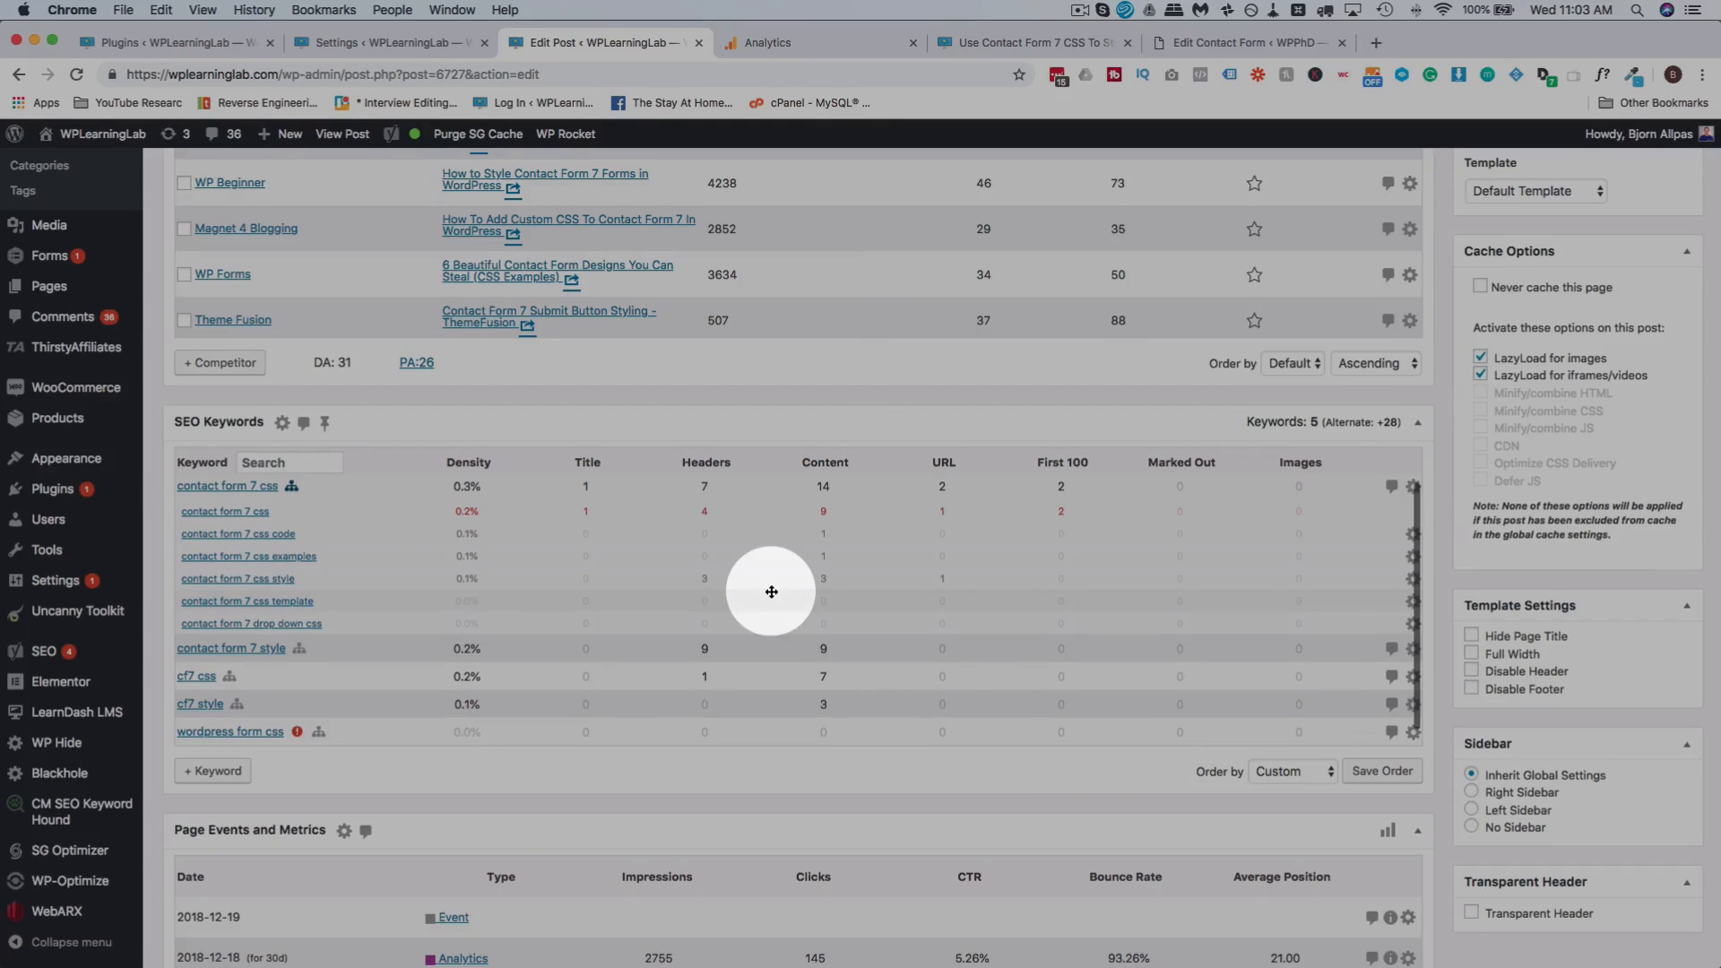
{"action": "left_click", "coordinate": [299, 648]}
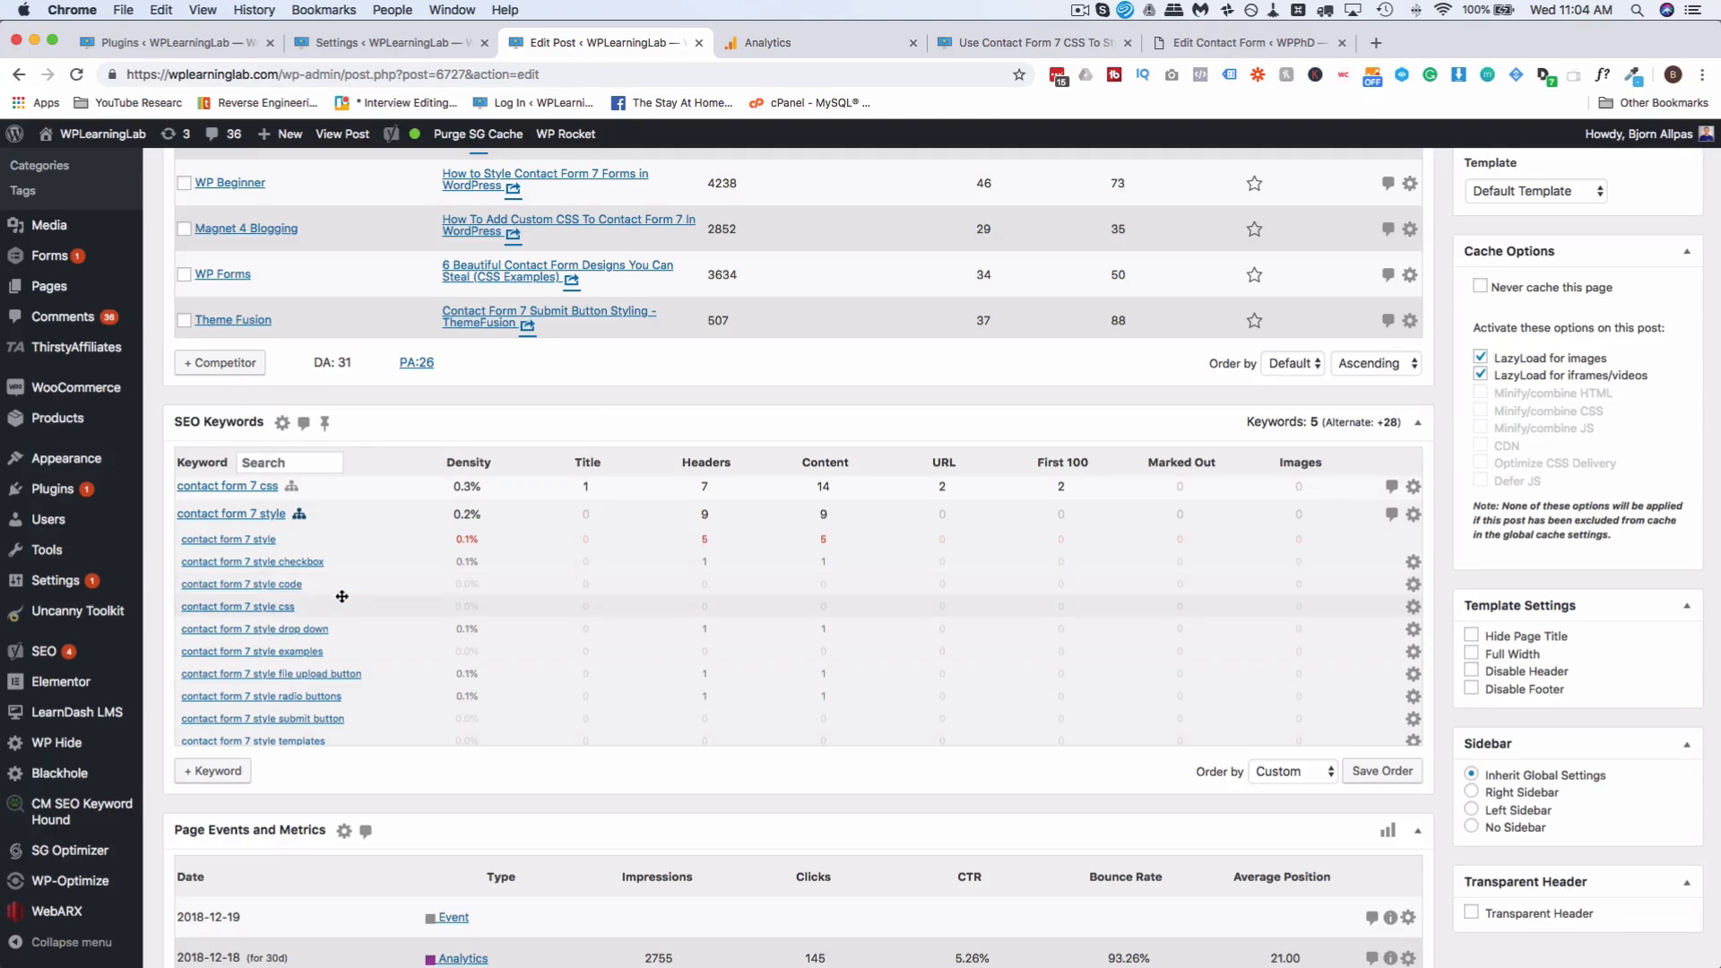
{"action": "scroll", "coordinate": [448, 663], "scroll_direction": "down", "scroll_amount": 2}
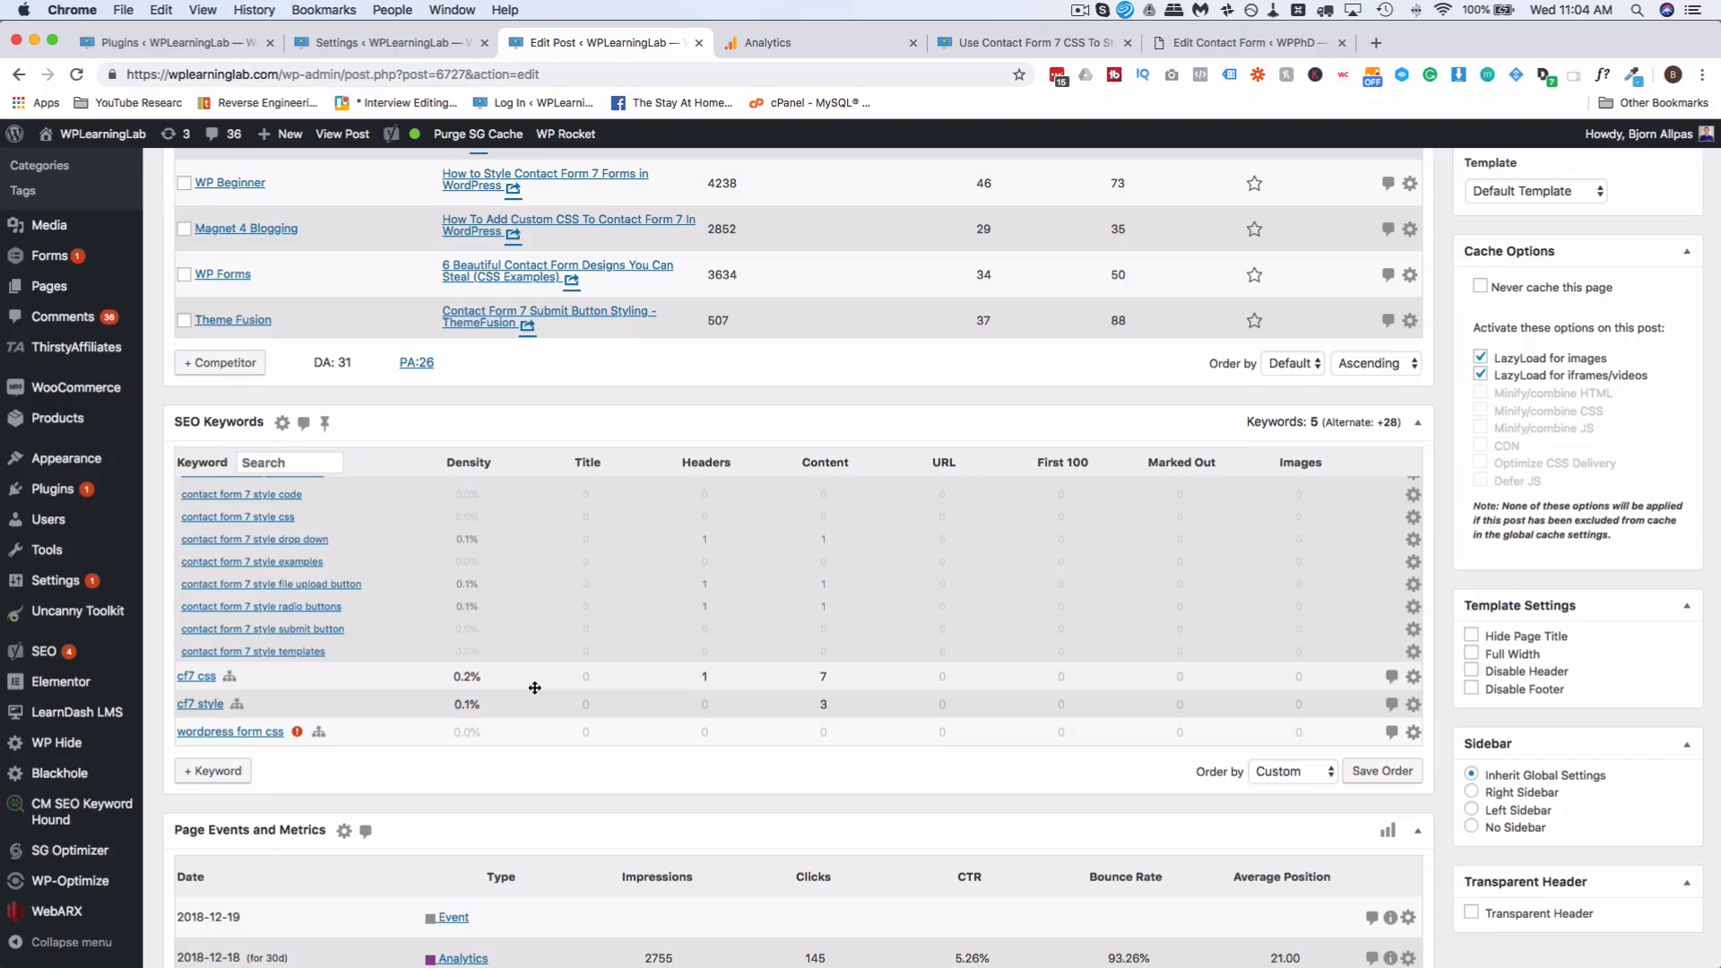
{"action": "scroll", "coordinate": [572, 645], "scroll_direction": "up", "scroll_amount": 3}
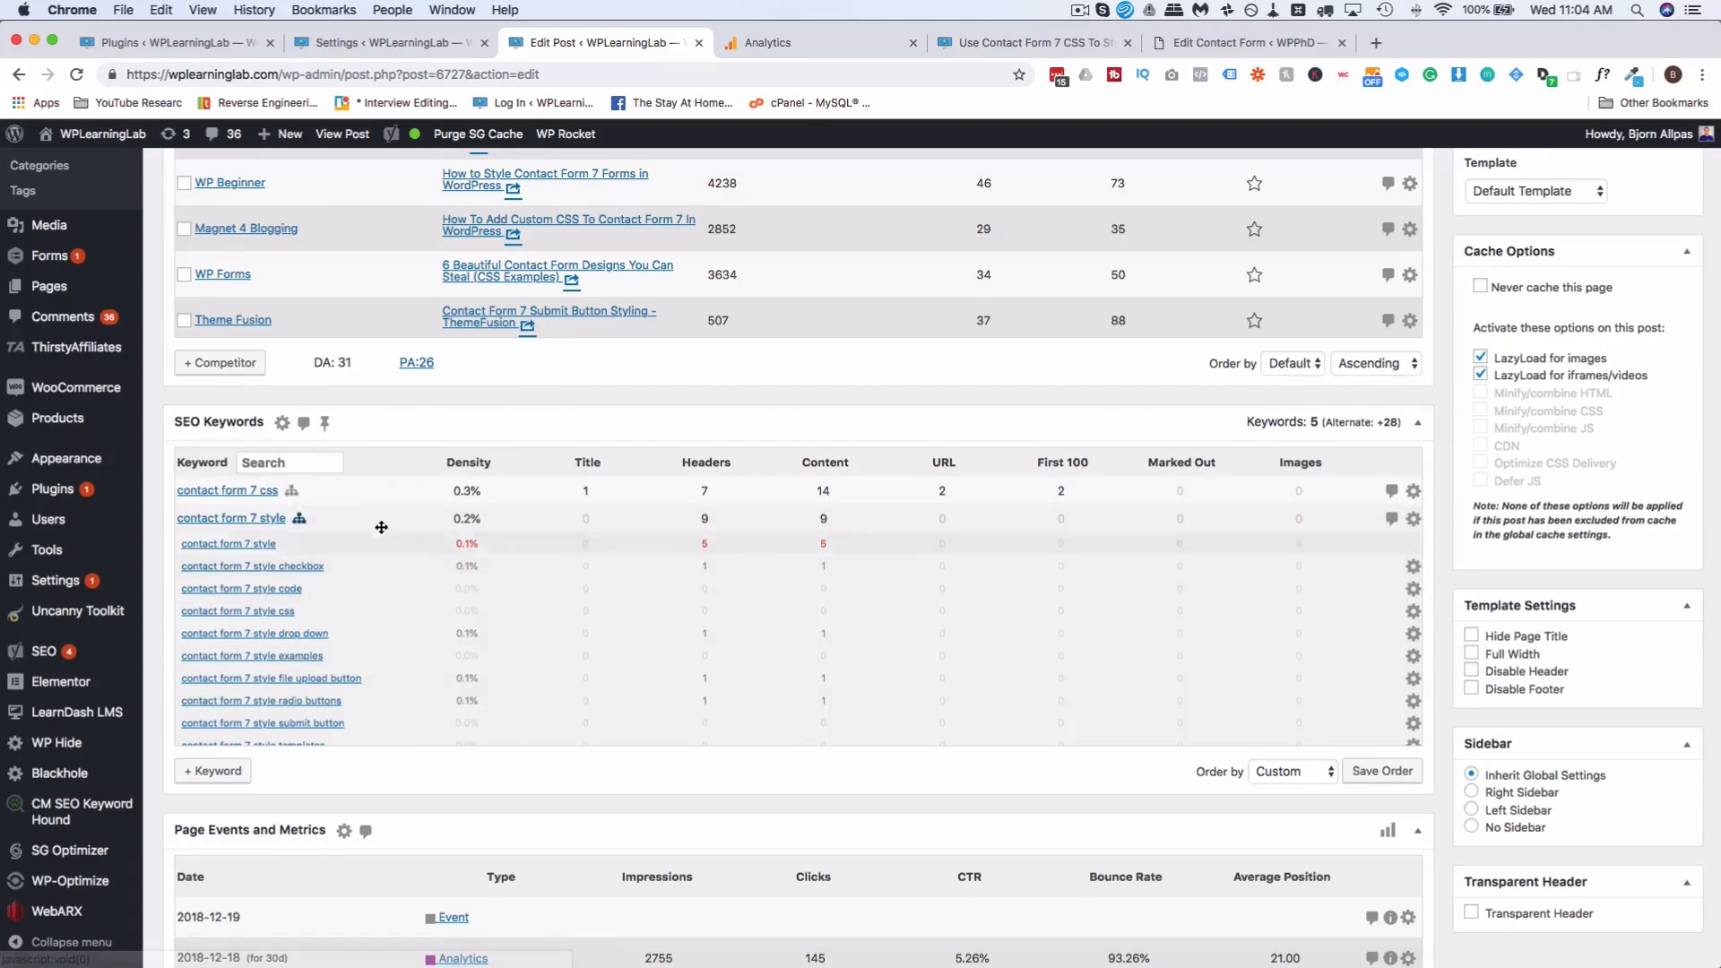
{"action": "left_click", "coordinate": [298, 518]}
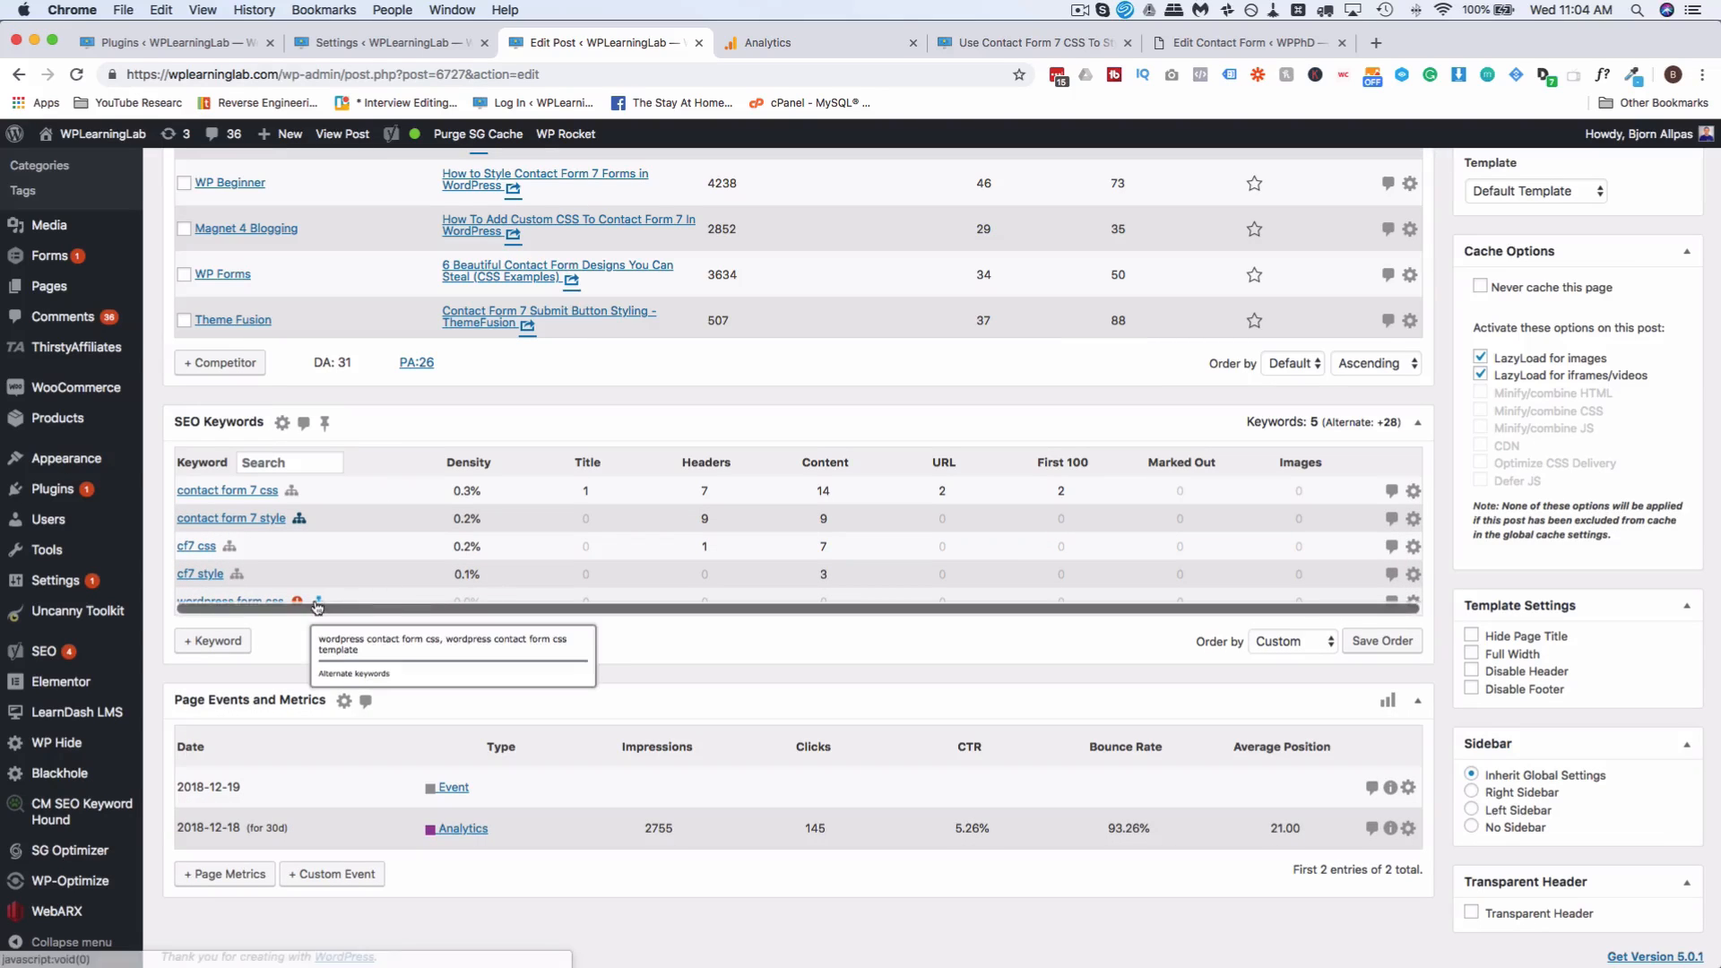
Step: Run the desktop comparison against CF7 Style again for the updated article and examine the keyword figures side by side
{"action": "scroll", "coordinate": [1286, 409], "scroll_direction": "up", "scroll_amount": 1}
{"action": "scroll", "coordinate": [1286, 410], "scroll_direction": "up", "scroll_amount": 1}
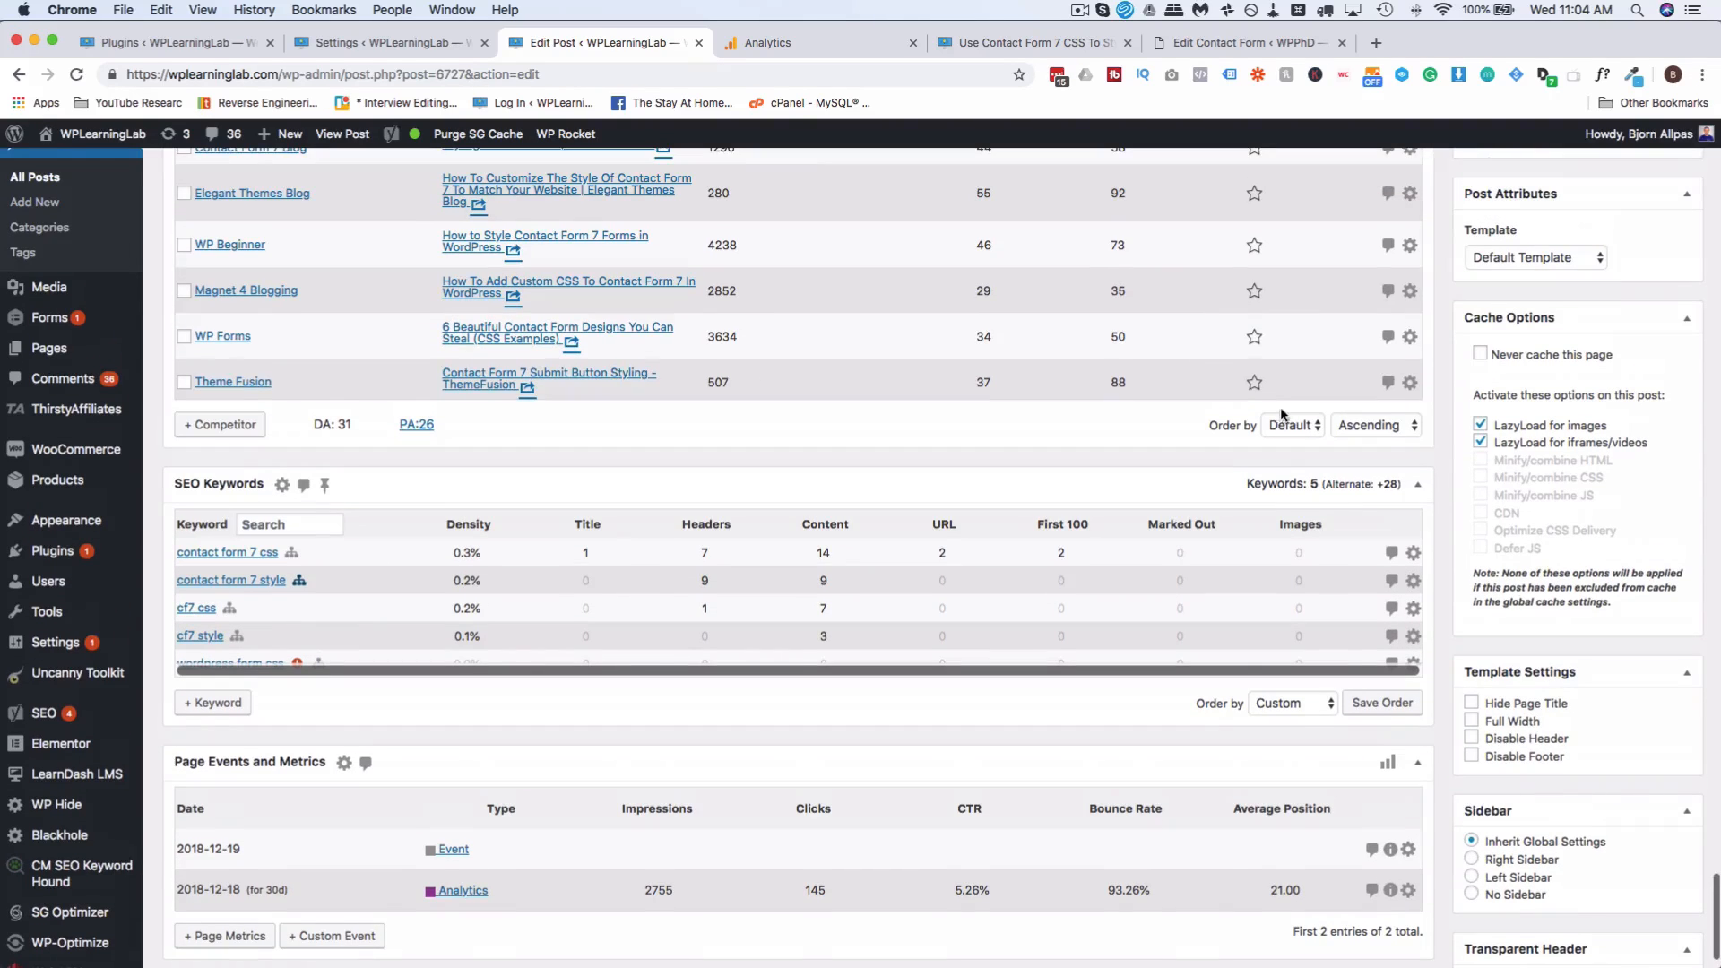
{"action": "scroll", "coordinate": [1134, 260], "scroll_direction": "down", "scroll_amount": 3}
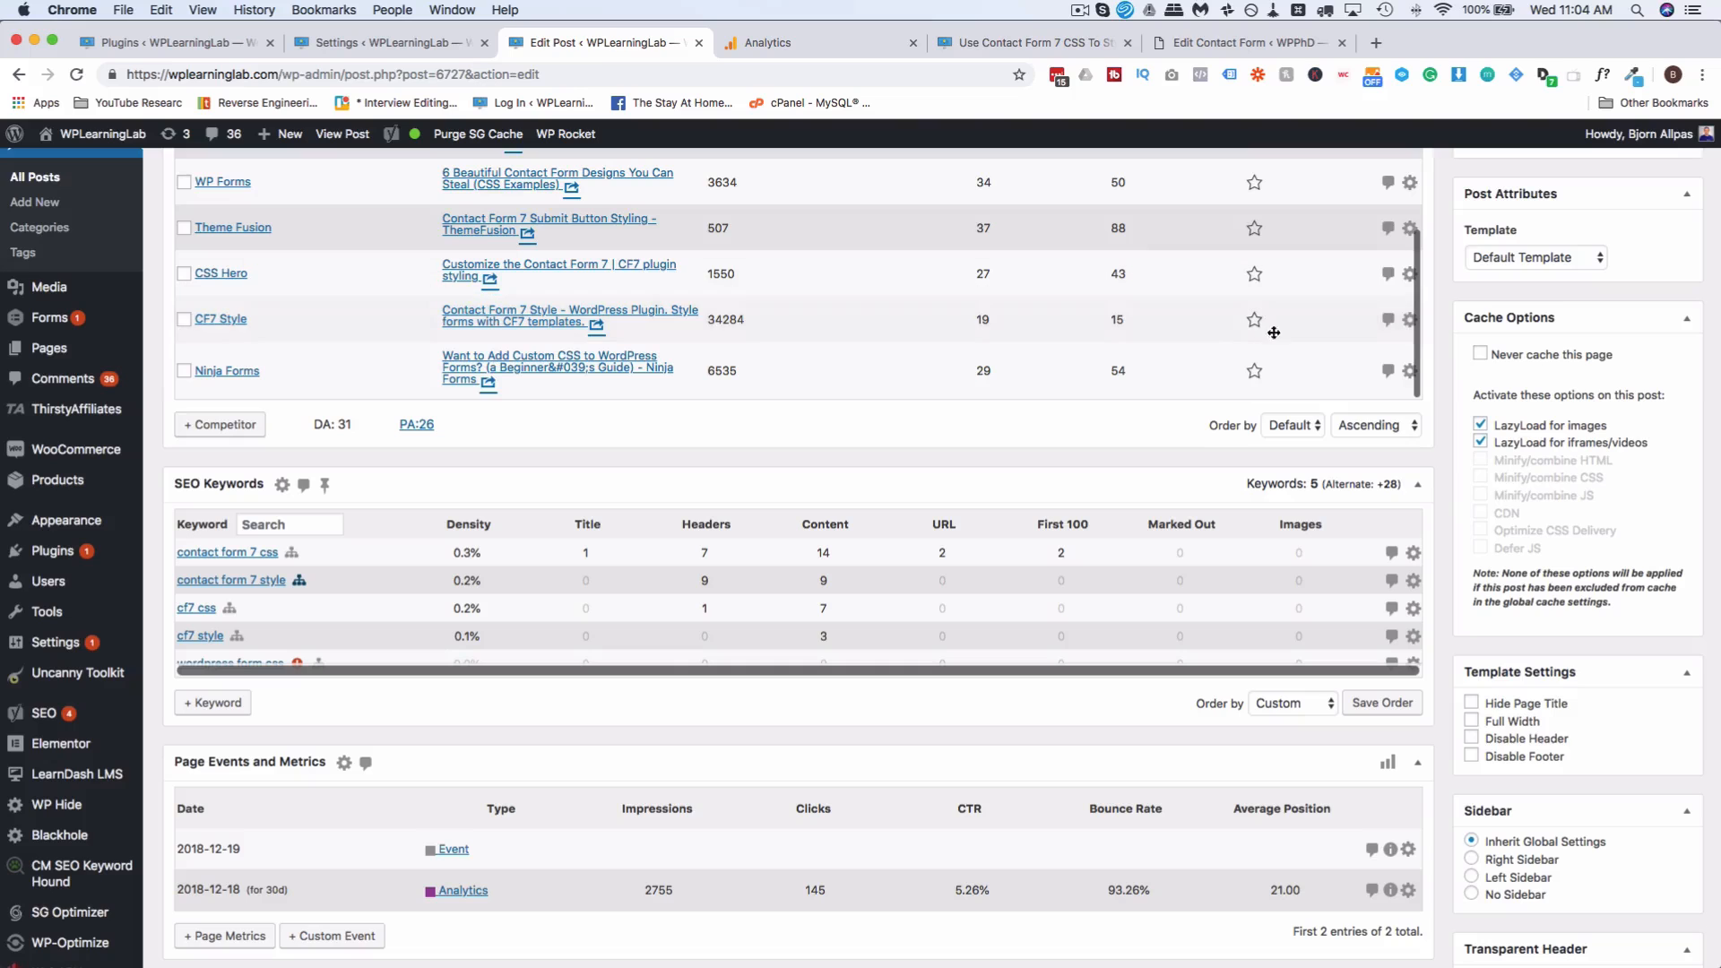
{"action": "left_click", "coordinate": [1409, 320]}
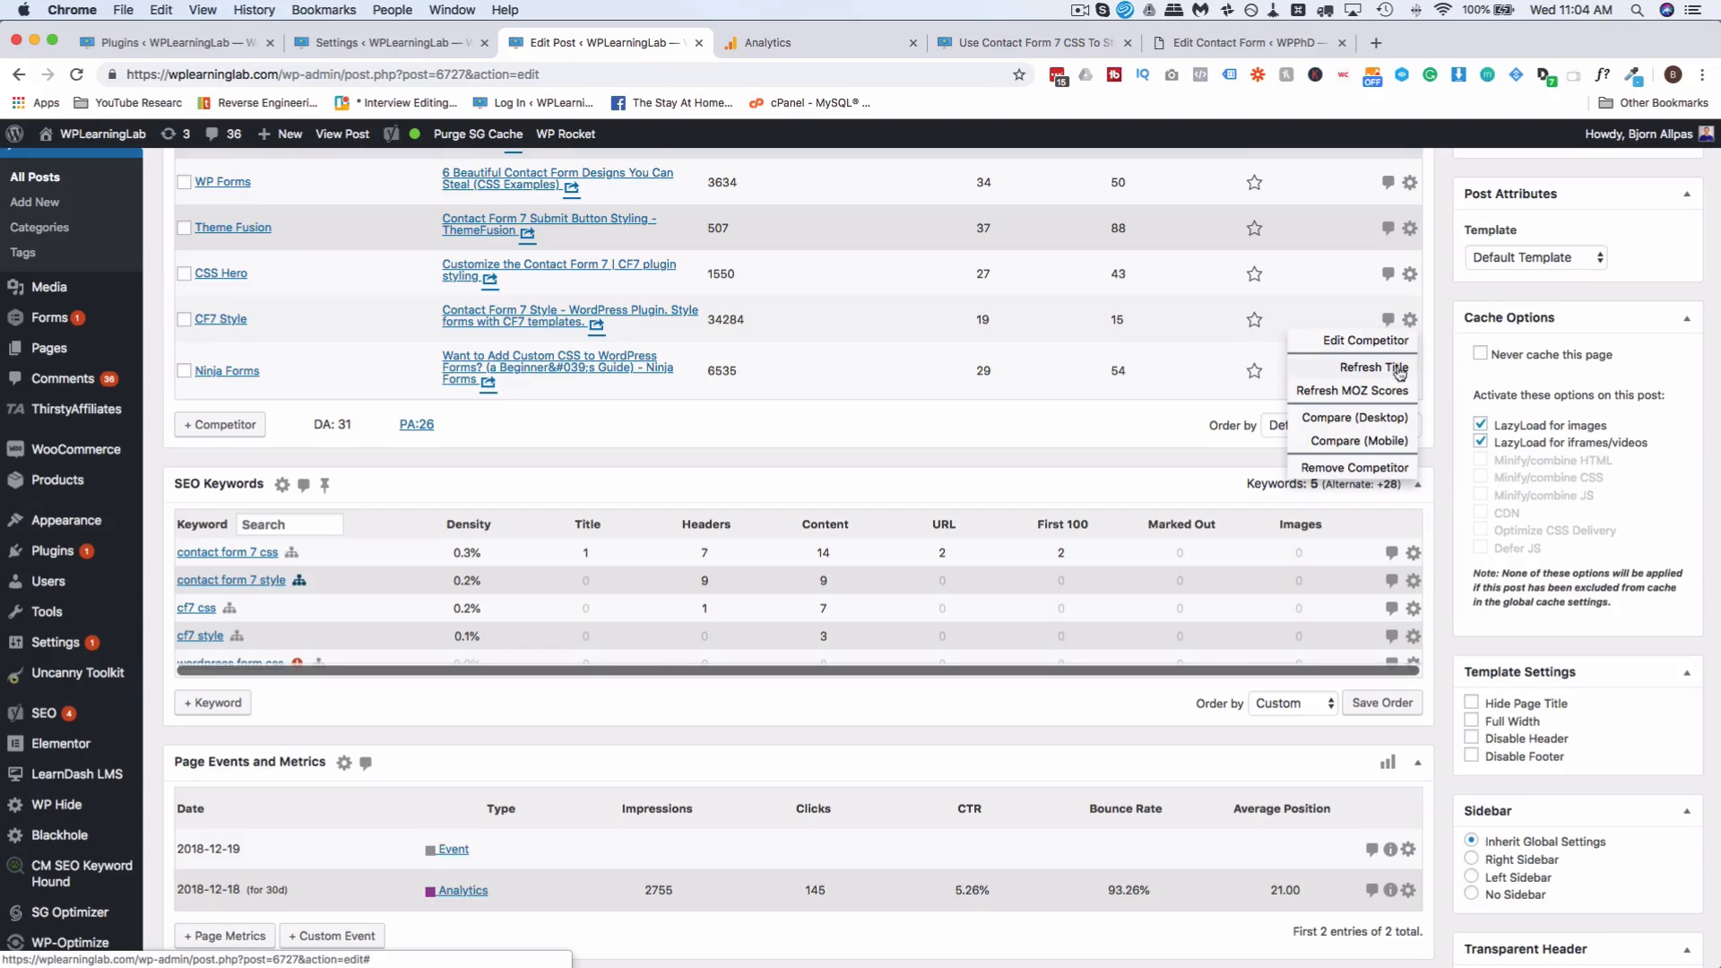
{"action": "left_click", "coordinate": [1342, 418]}
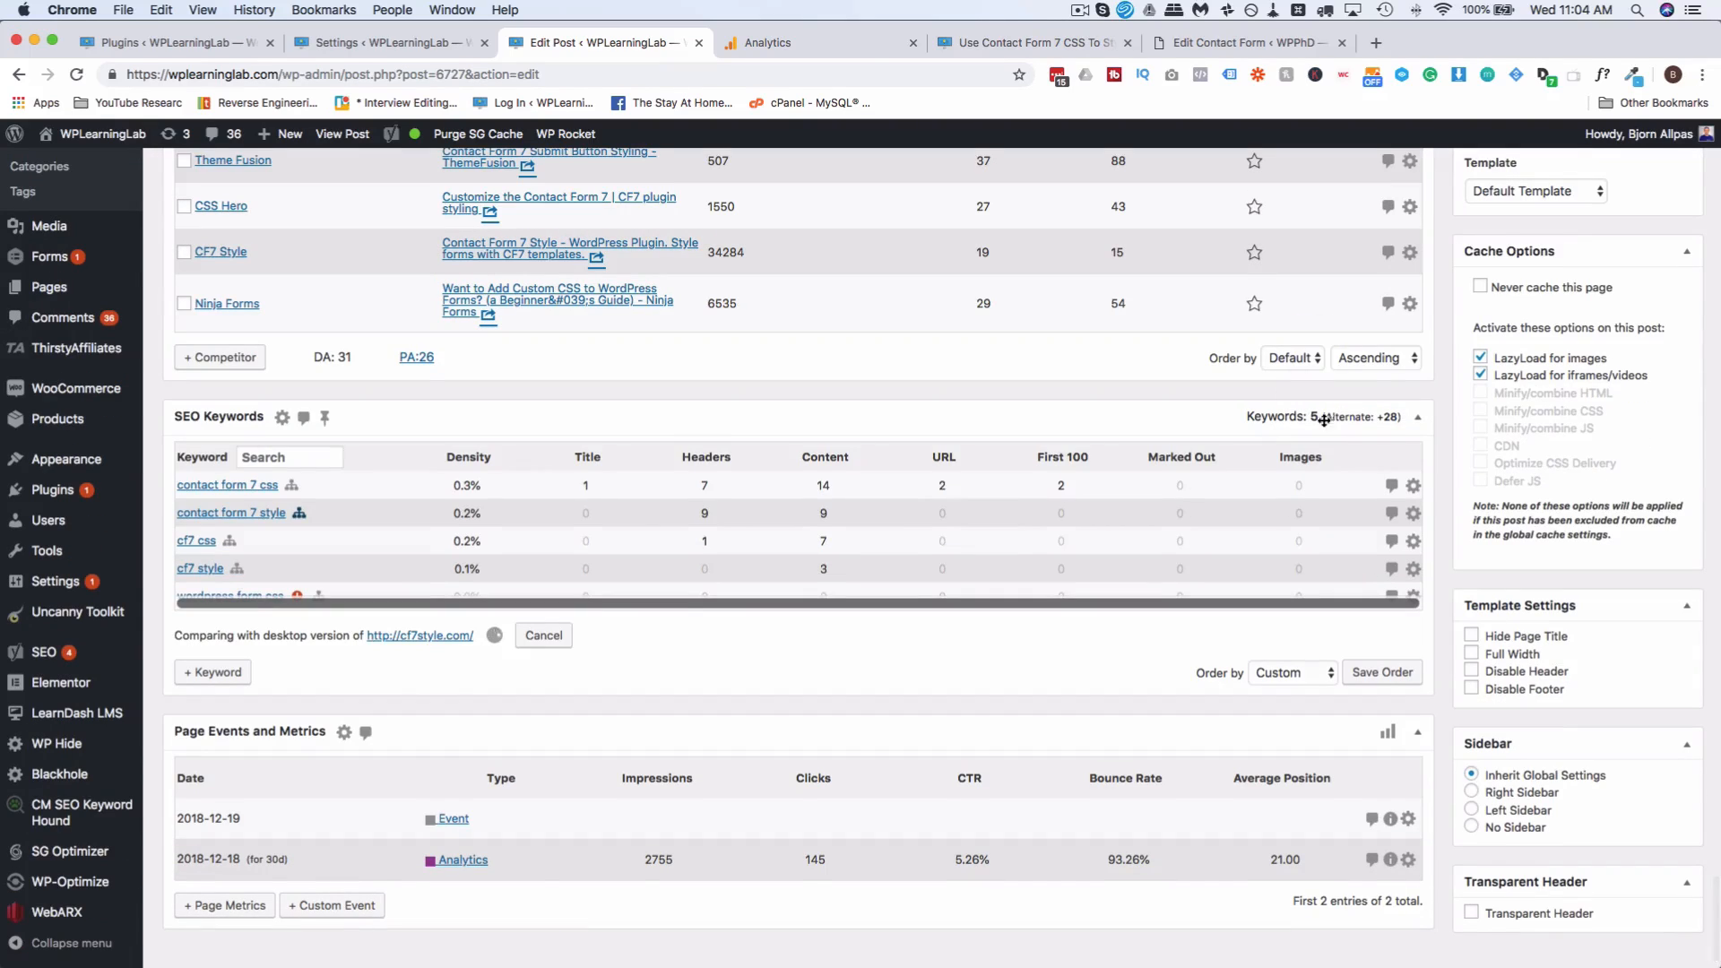
{"action": "scroll", "coordinate": [692, 524], "scroll_direction": "down", "scroll_amount": 1}
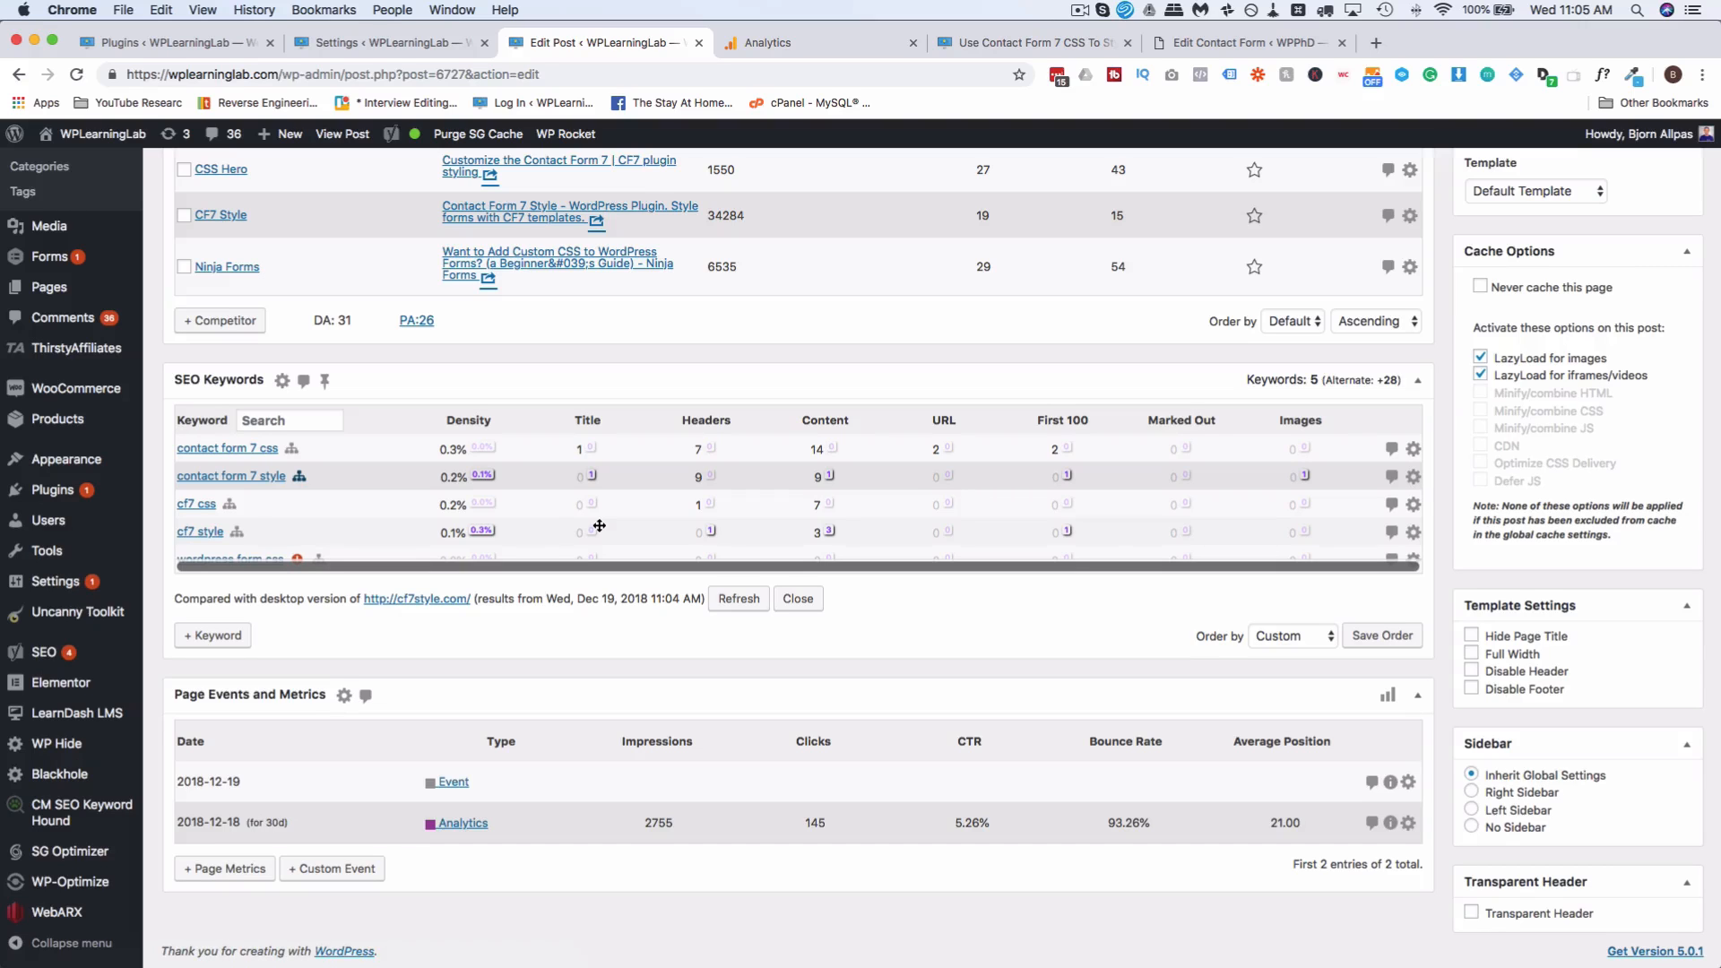
Step: Collapse the SEO Keywords and SEO Competitors sections, leaving Page Events and Metrics expanded
{"action": "left_click", "coordinate": [538, 695]}
{"action": "scroll", "coordinate": [497, 776], "scroll_direction": "up", "scroll_amount": 1}
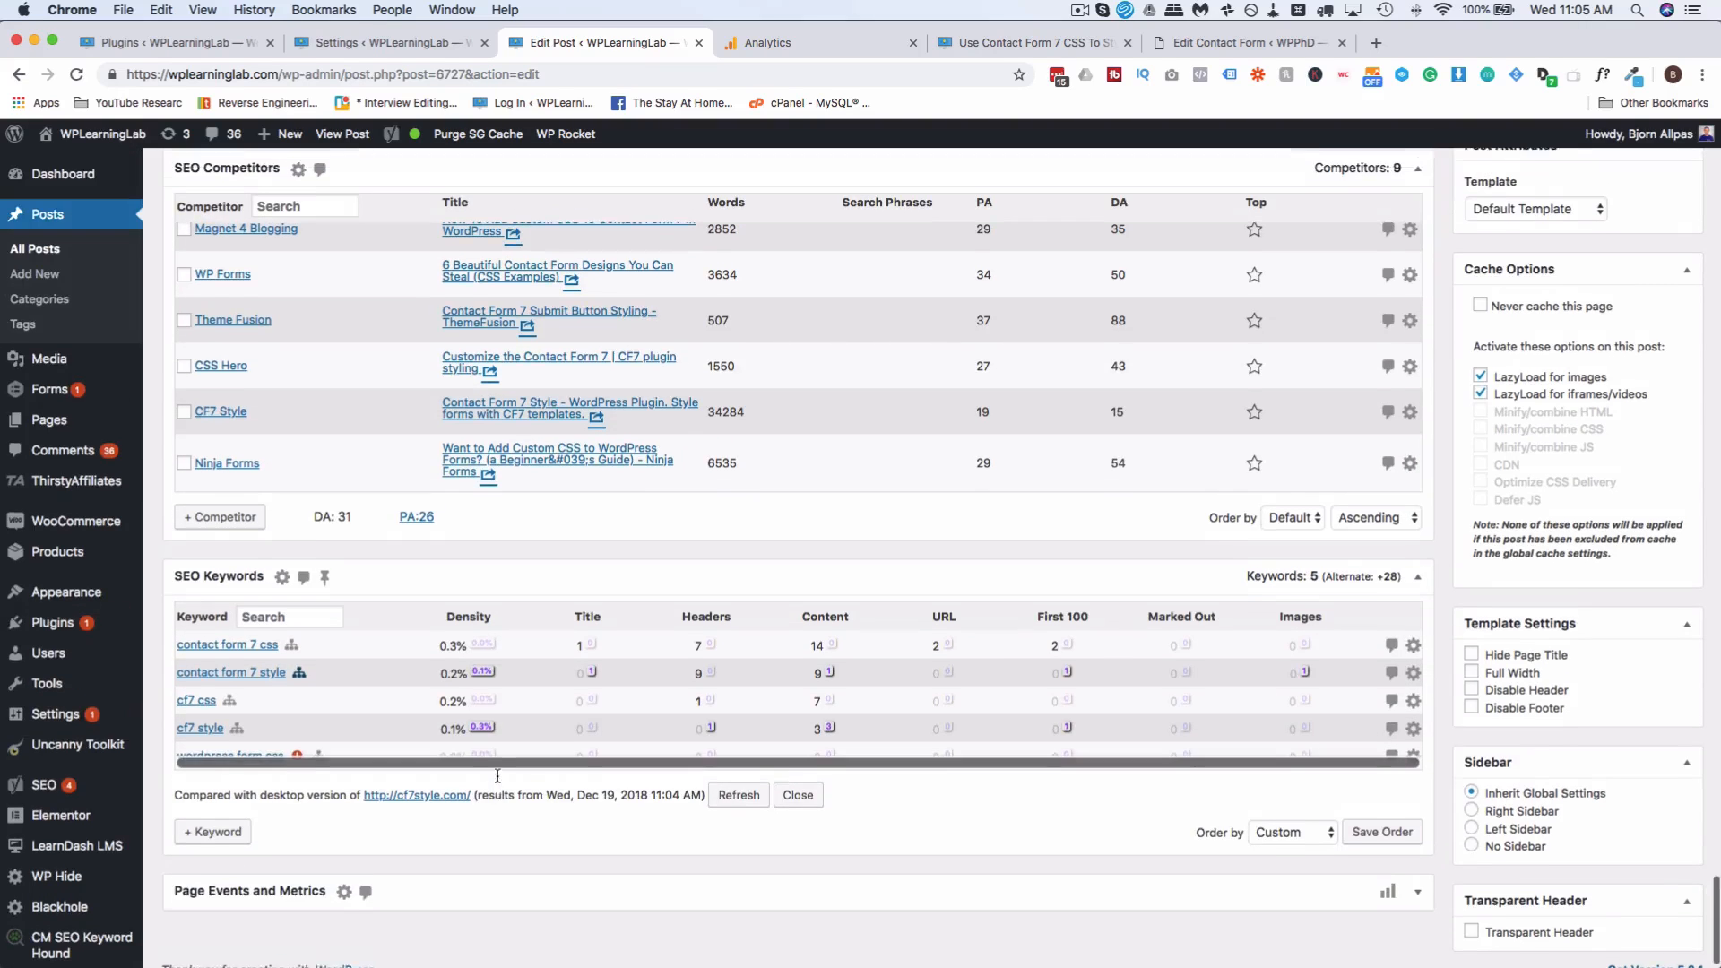
{"action": "scroll", "coordinate": [498, 776], "scroll_direction": "up", "scroll_amount": 2}
{"action": "left_click", "coordinate": [468, 669]}
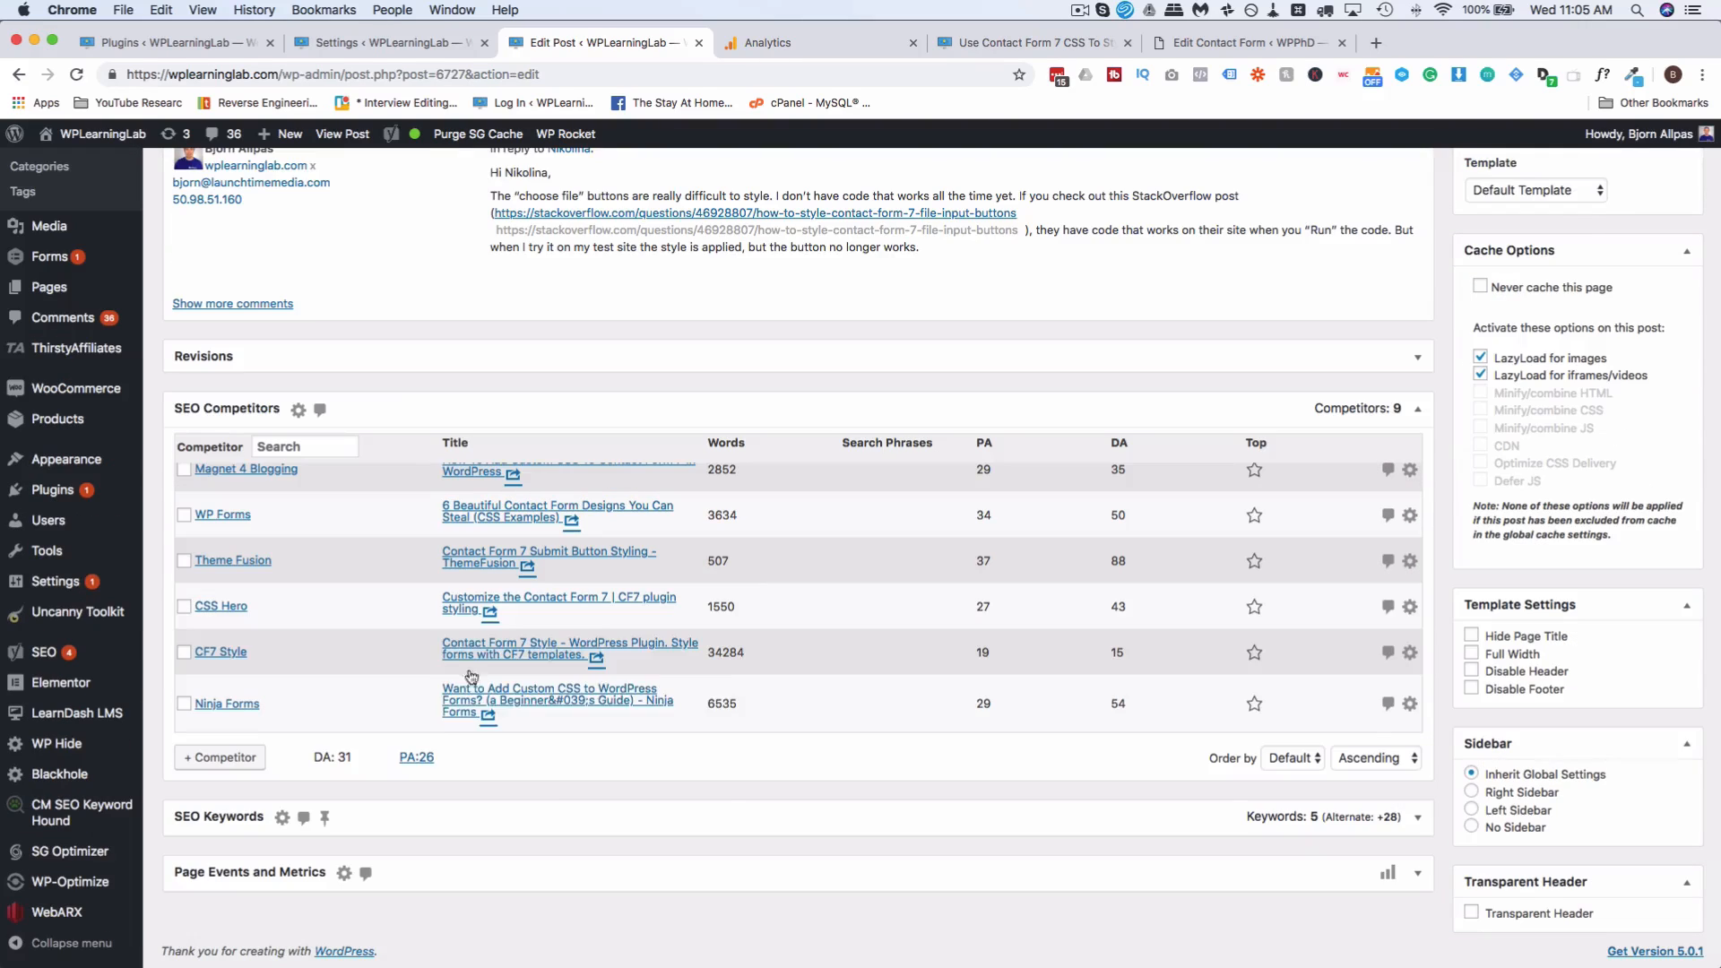
{"action": "left_click", "coordinate": [415, 410]}
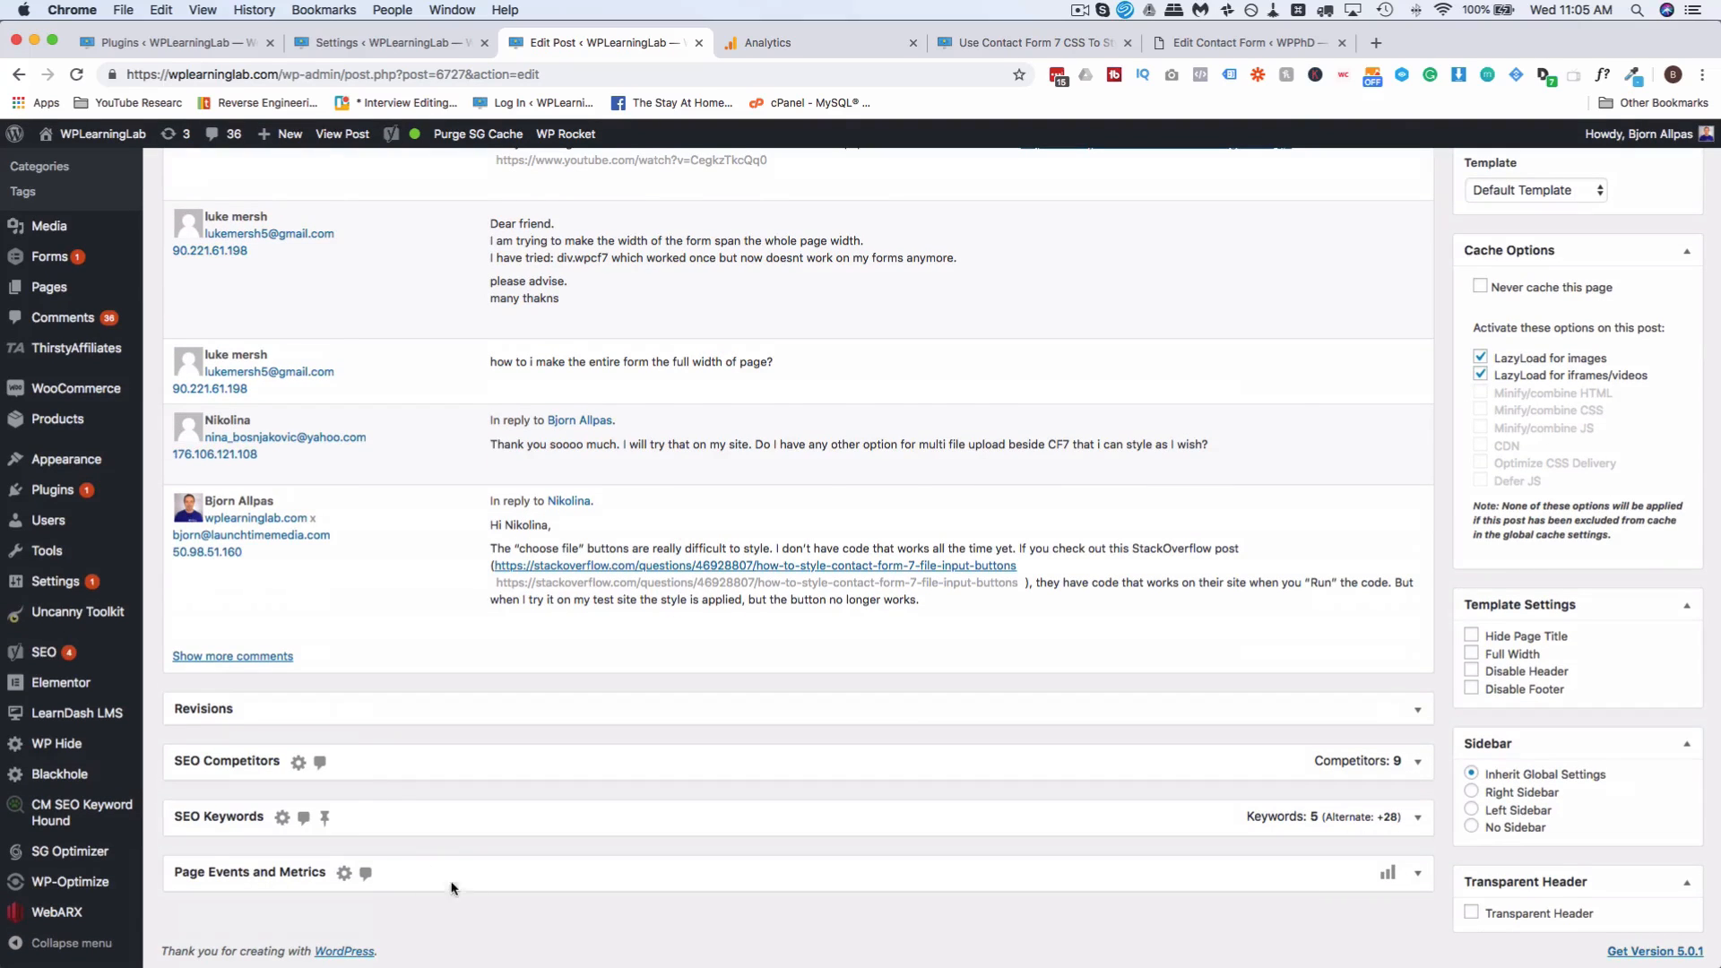
{"action": "left_click", "coordinate": [443, 877]}
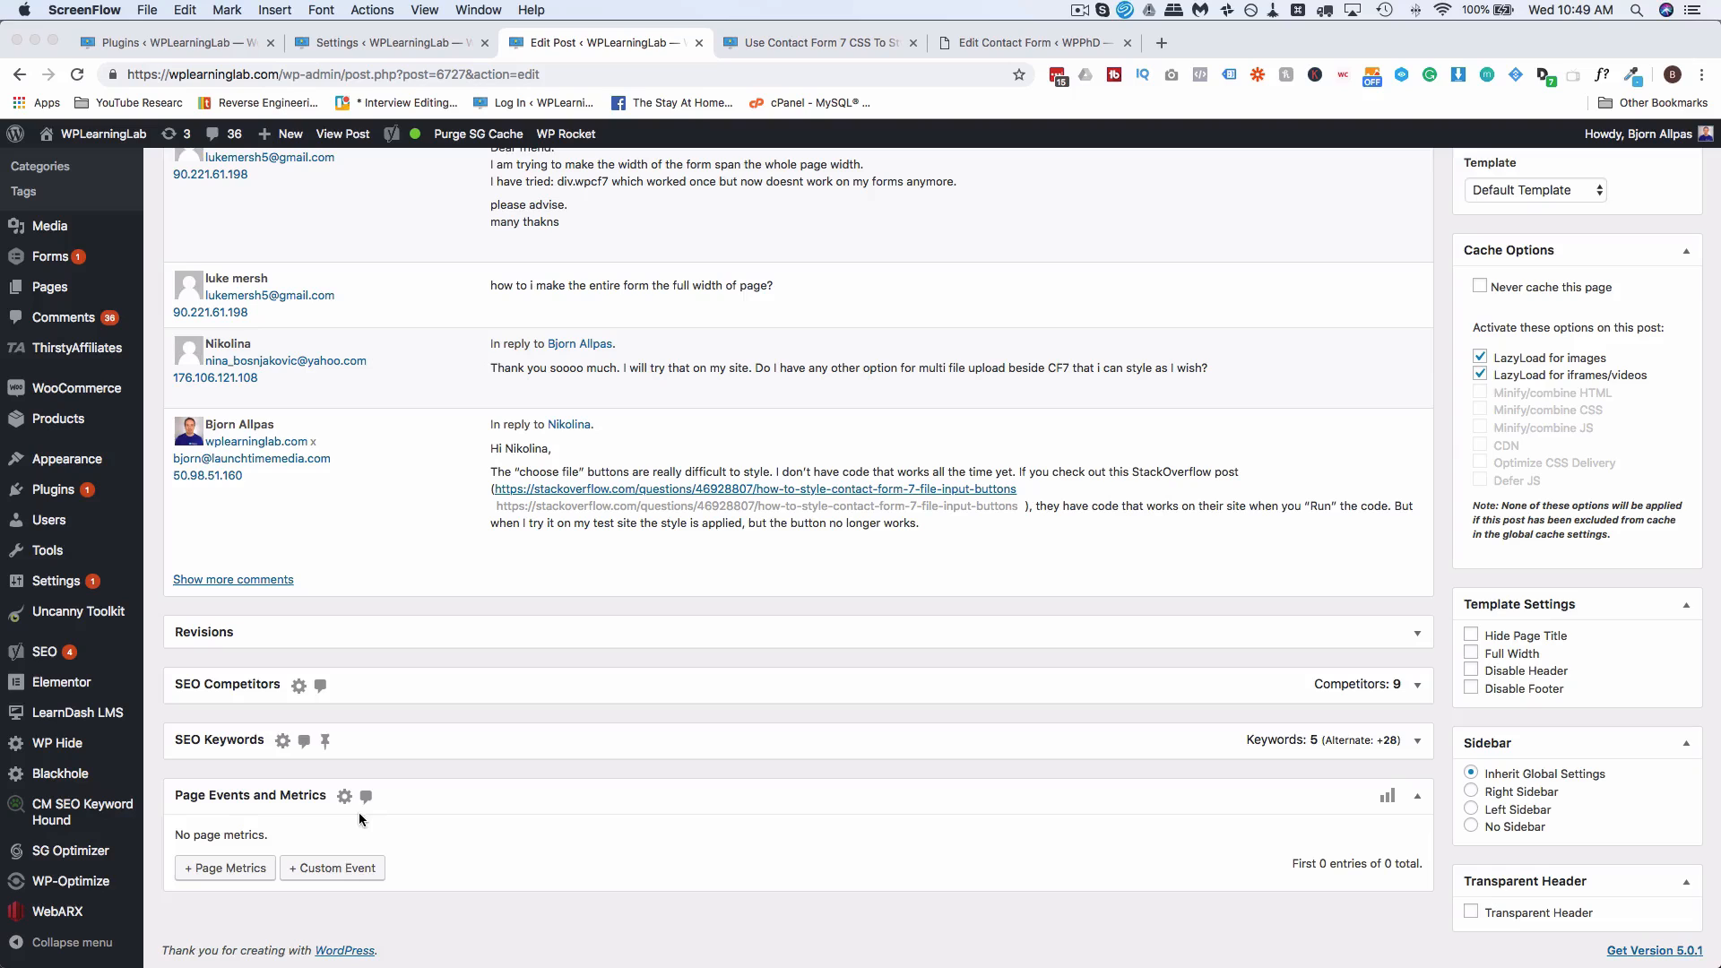
Step: Create a custom page event with the note "Added newly found keywords to the content & wrote more content."
{"action": "left_click", "coordinate": [318, 869]}
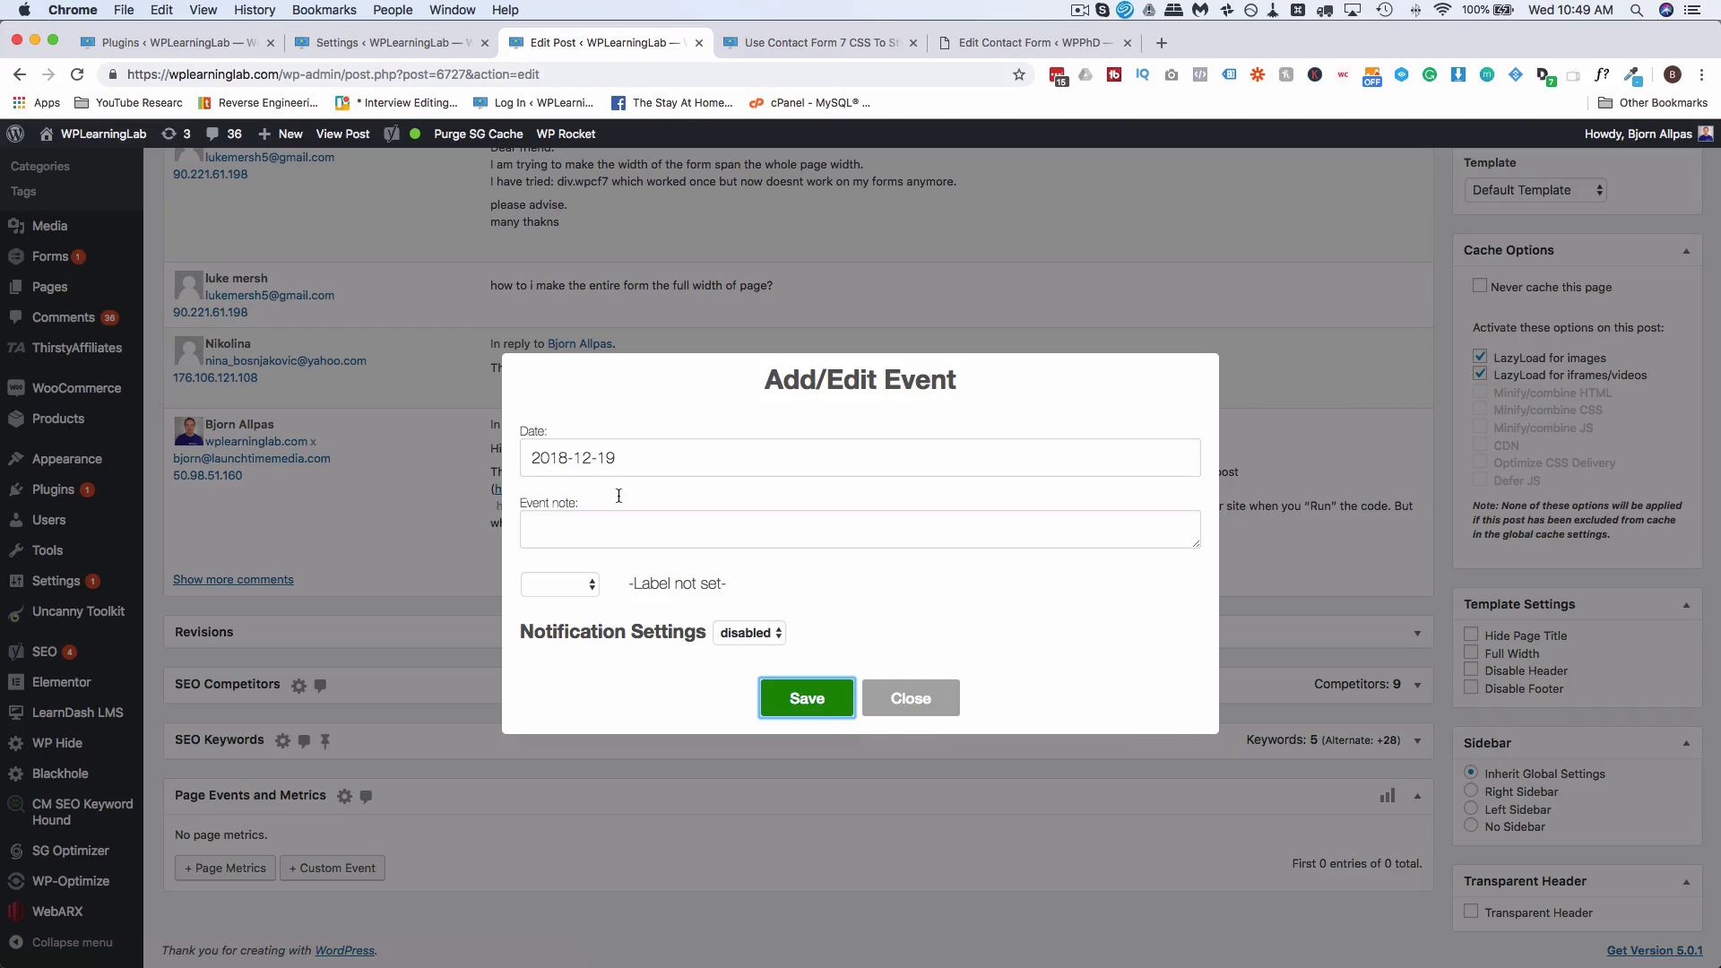
{"action": "left_click", "coordinate": [614, 529]}
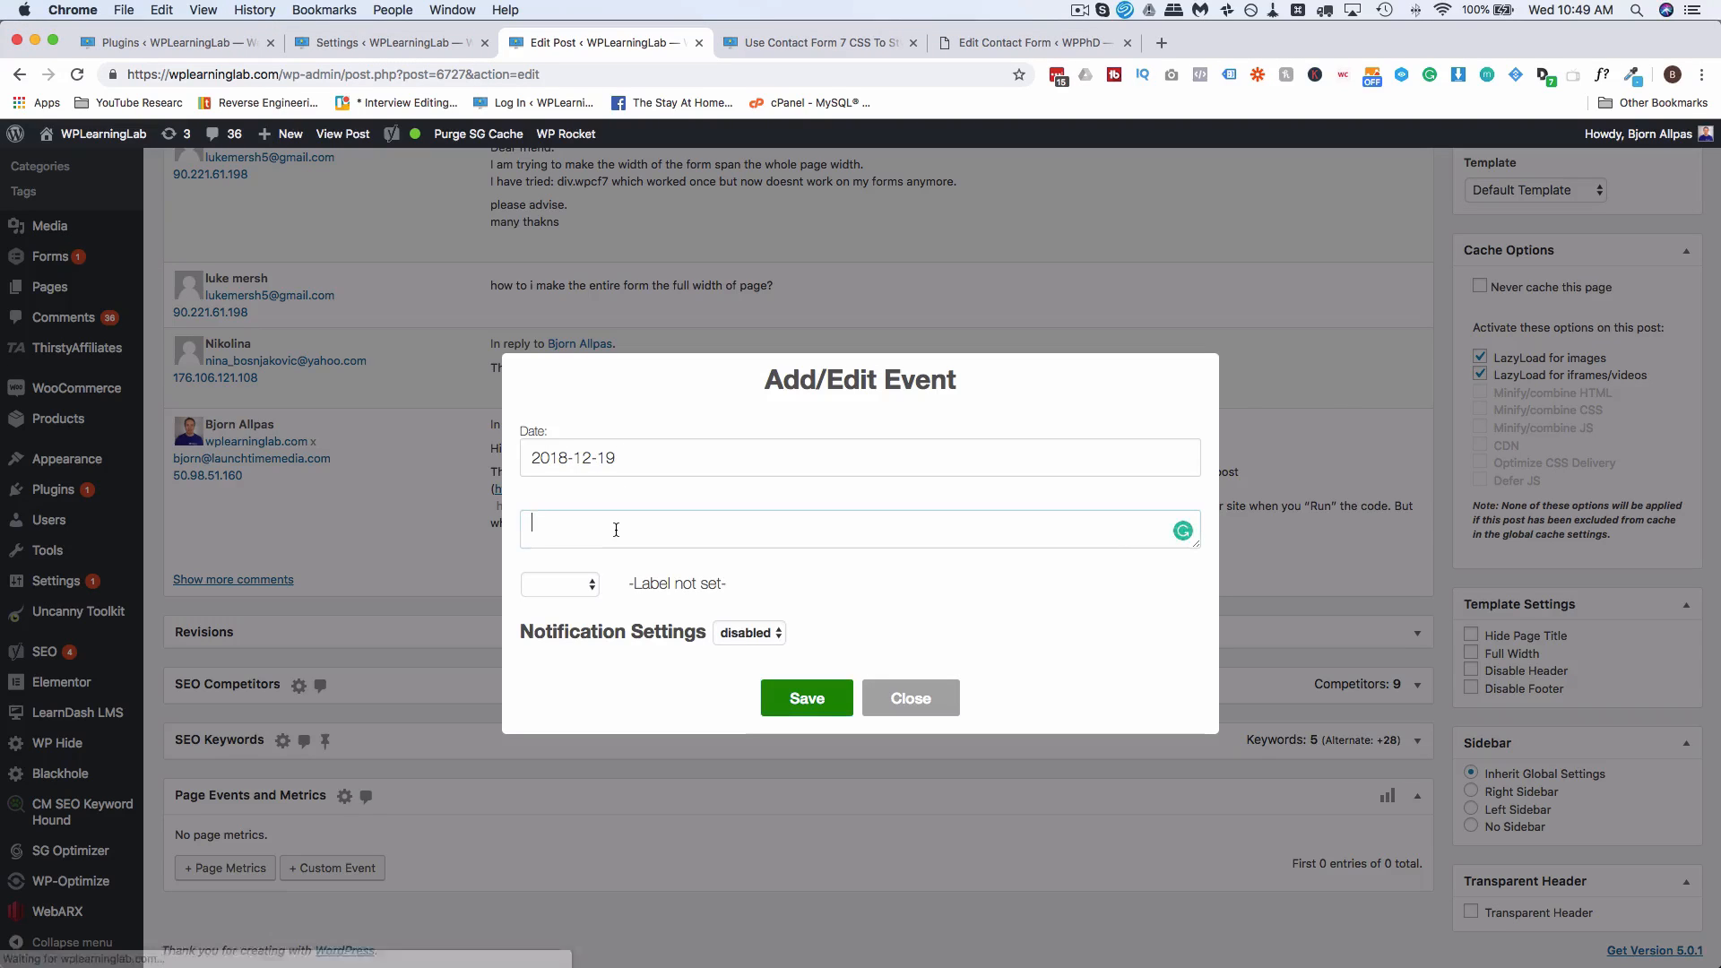
{"action": "type", "text": "Added newl"}
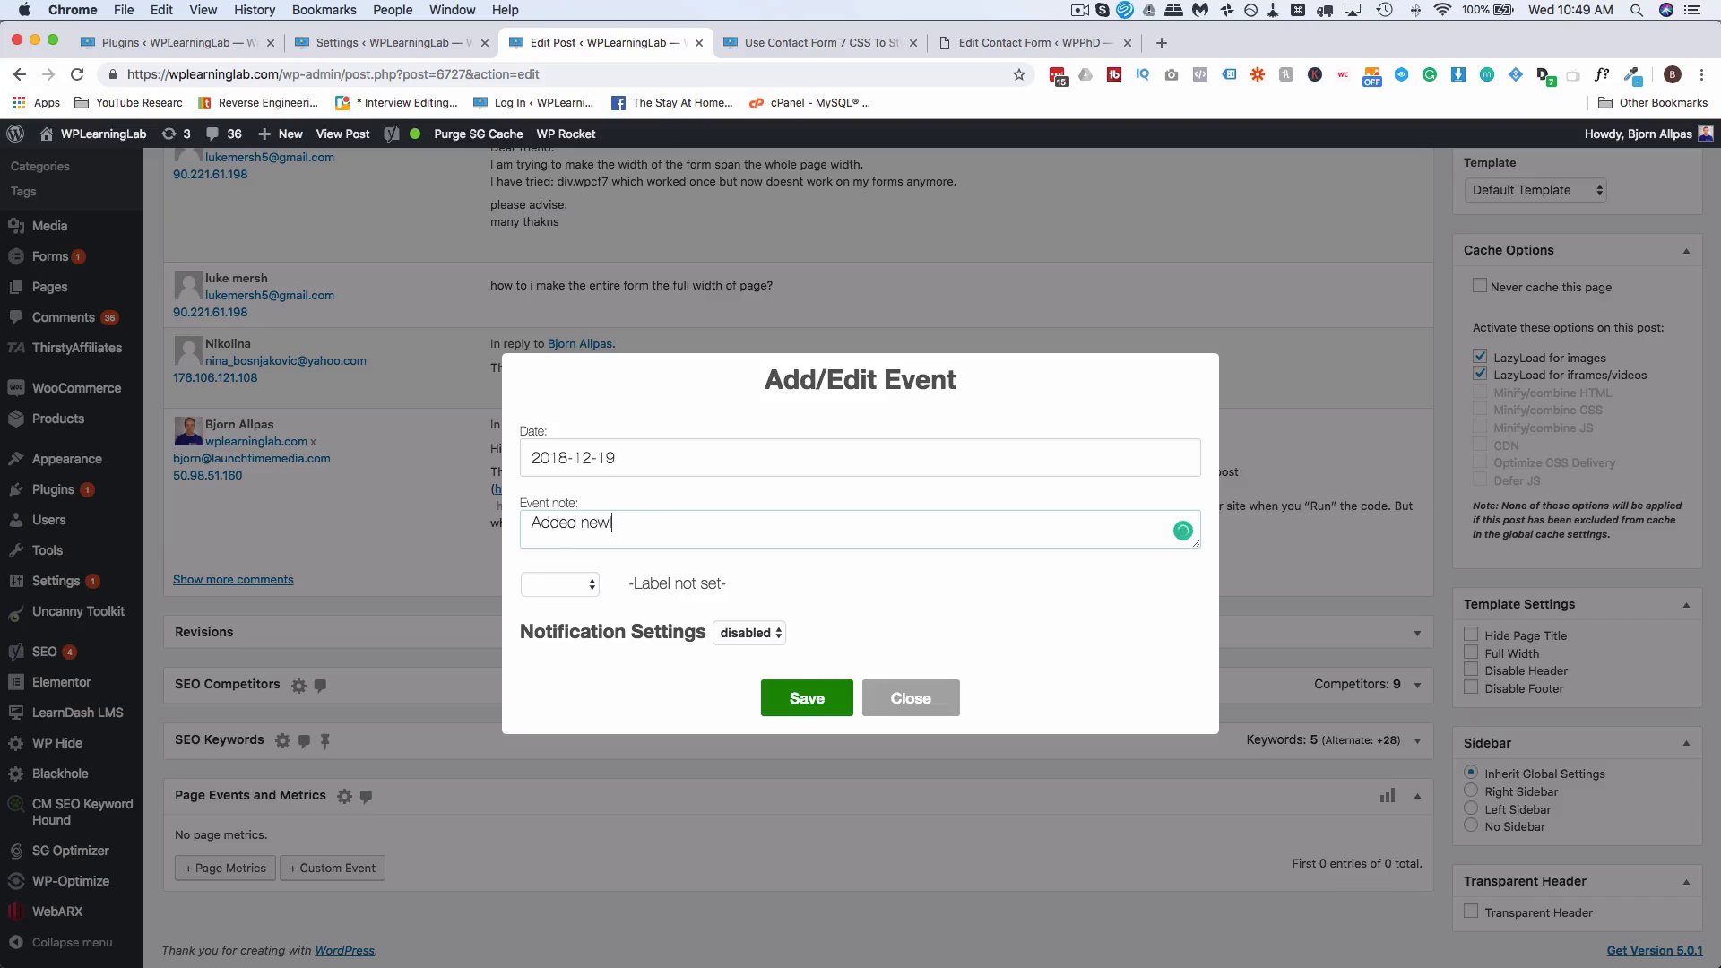
{"action": "type", "text": "y found keywords to the content"}
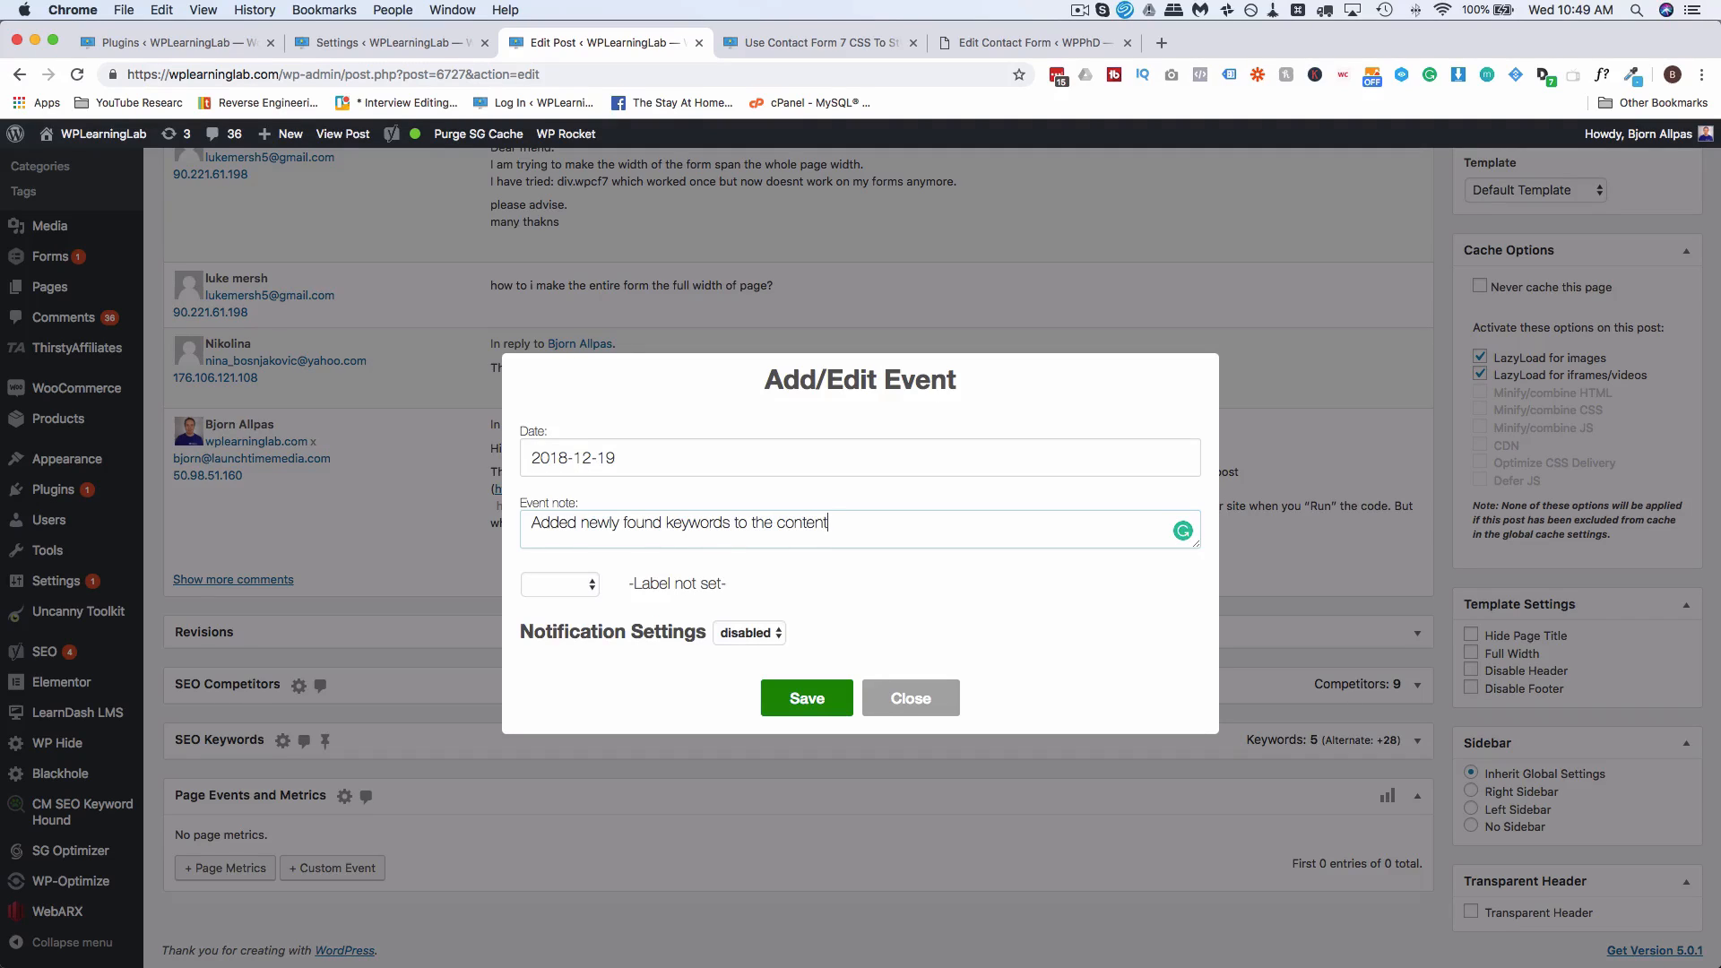
{"action": "type", "text": " & wrote more content."}
Step: Check the event's label and notification options, keep it unlabelled with notifications disabled, and save the event
{"action": "left_click", "coordinate": [592, 588]}
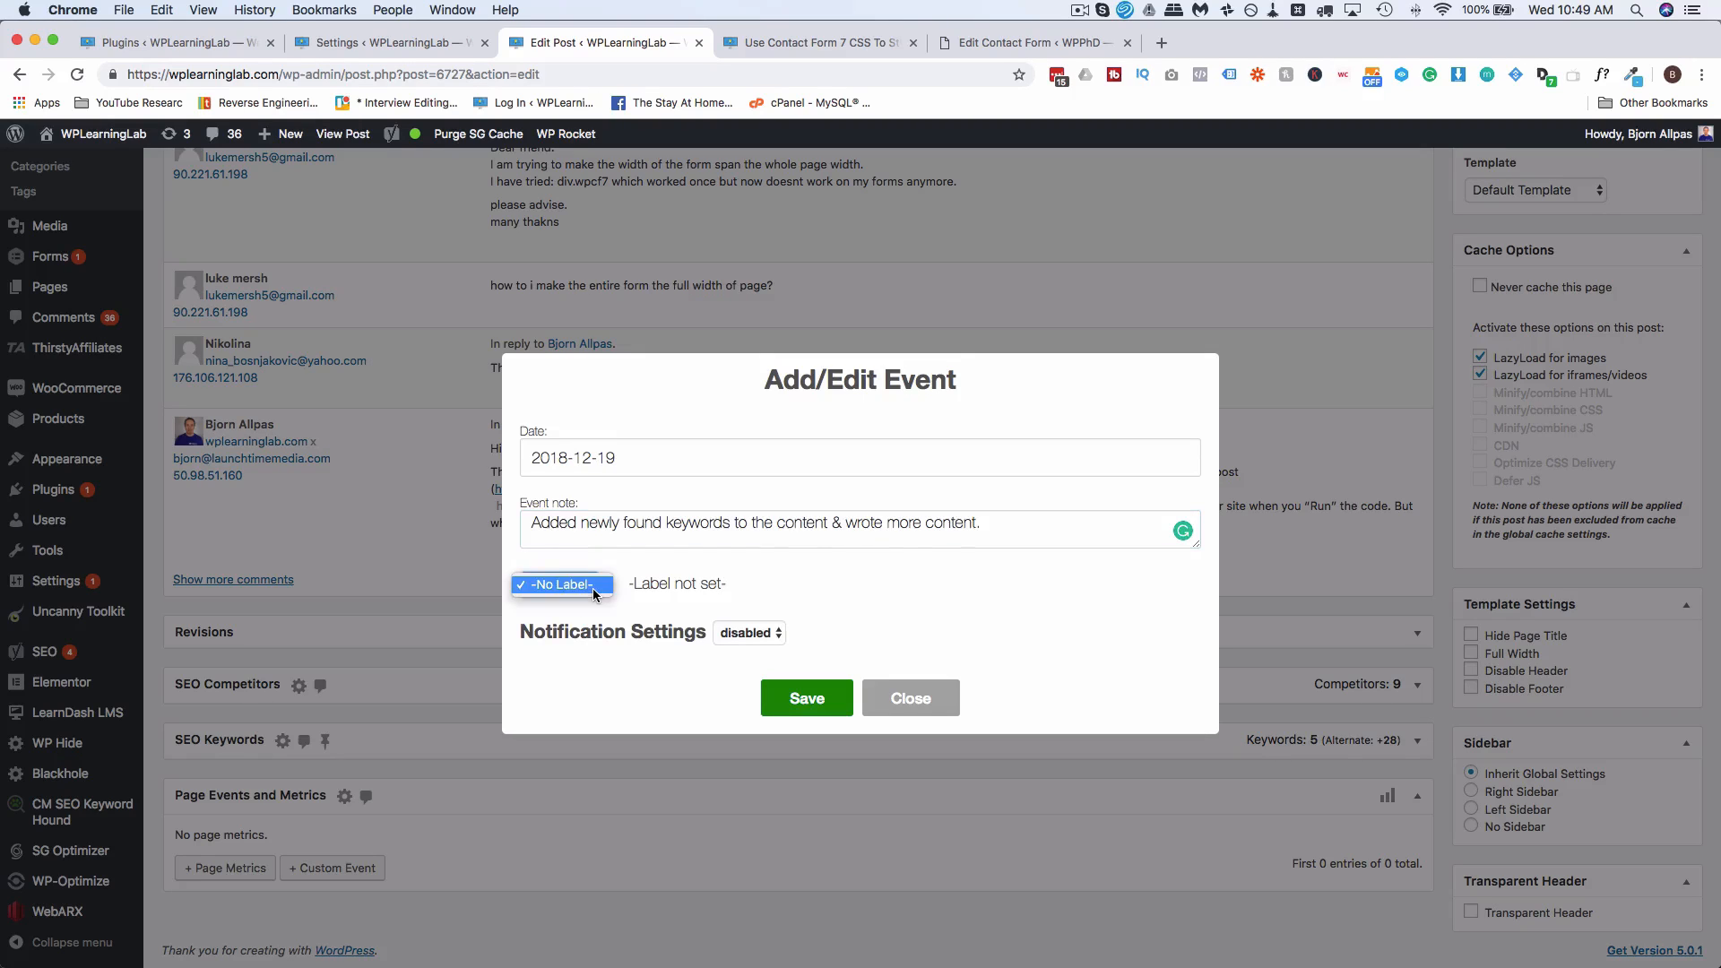
{"action": "left_click", "coordinate": [717, 584]}
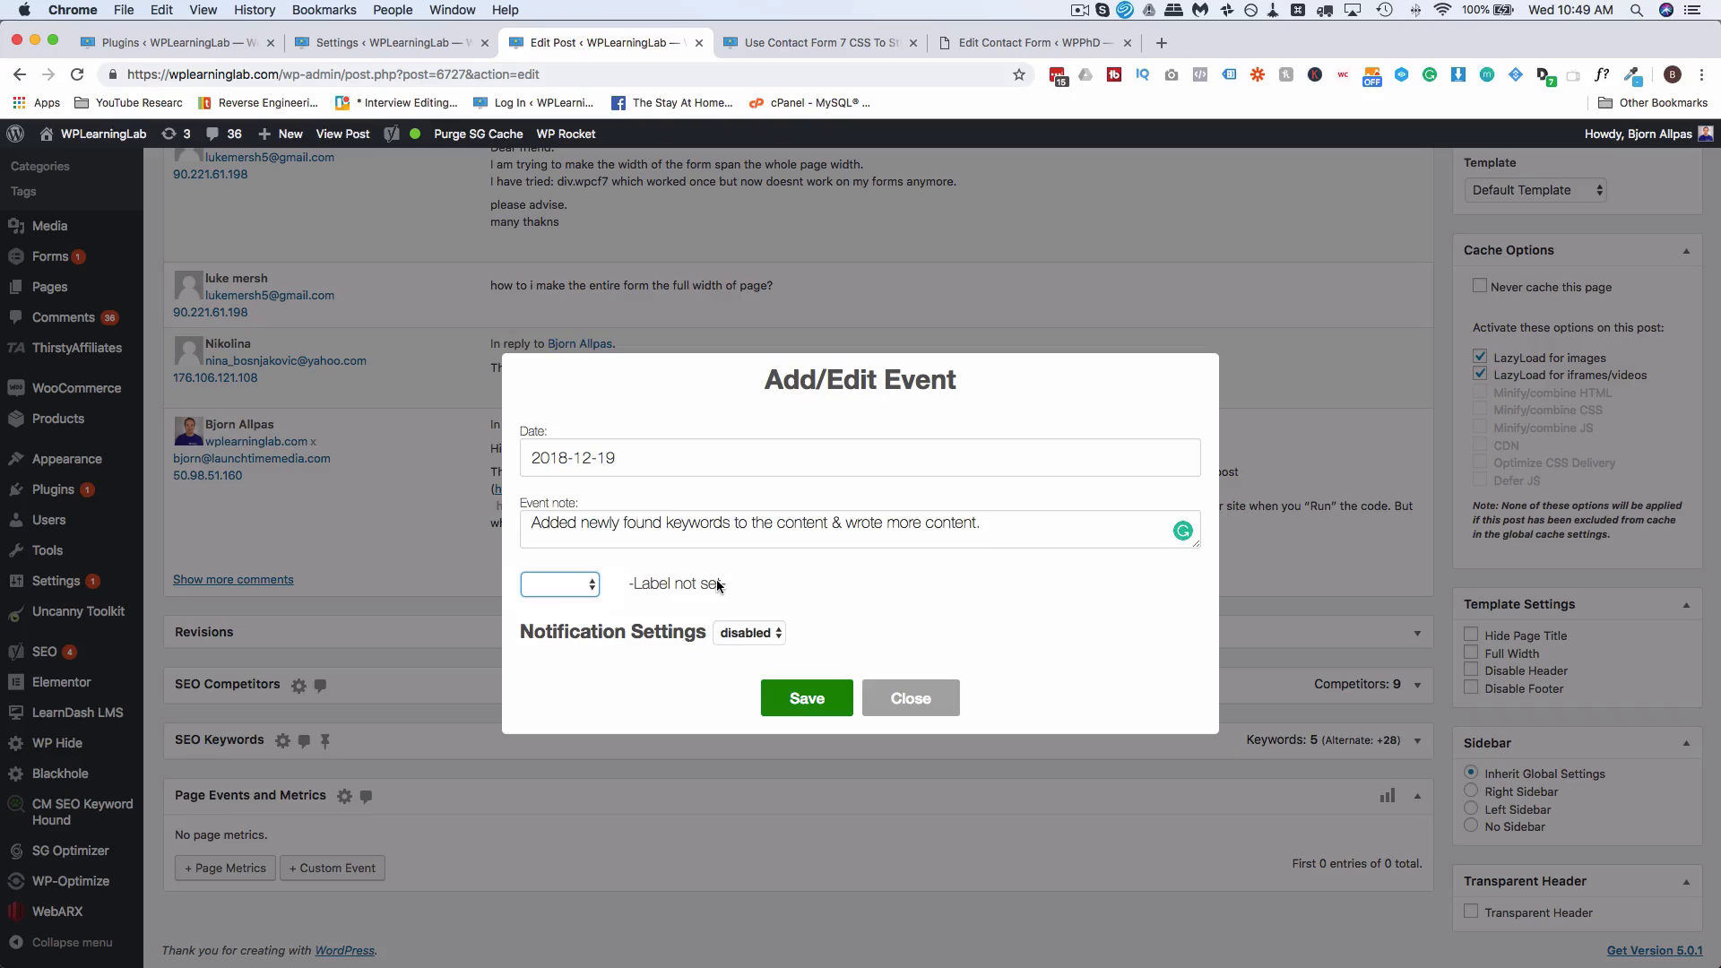
{"action": "left_click", "coordinate": [769, 633]}
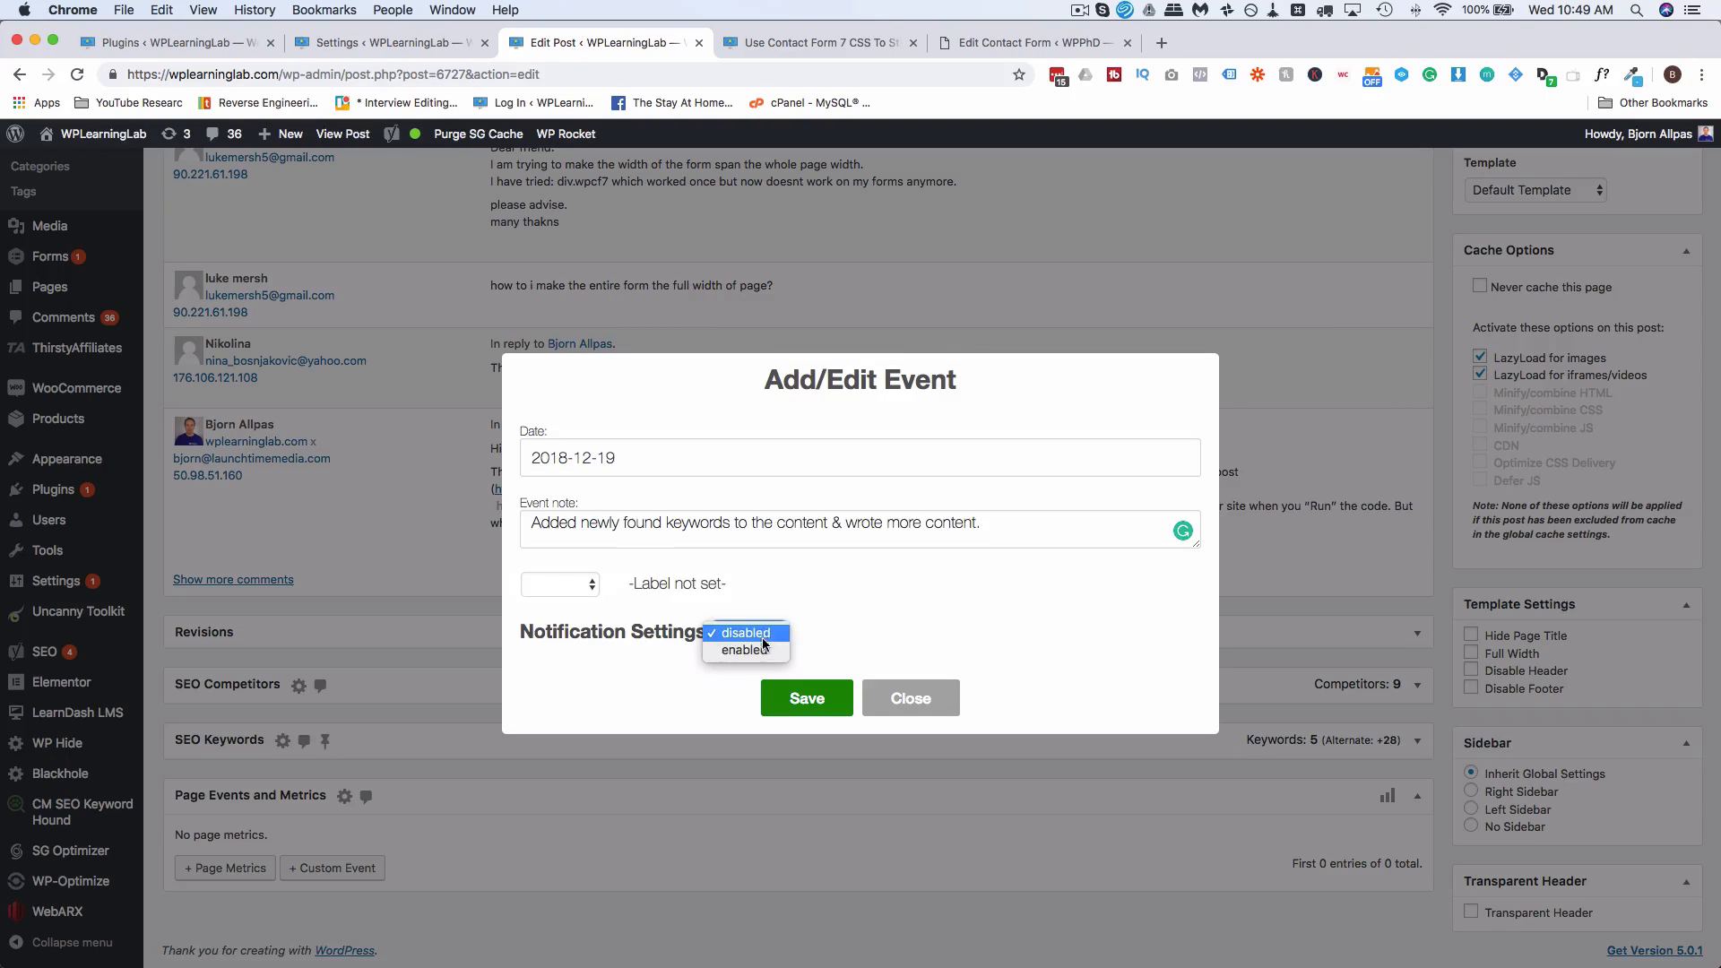
{"action": "left_click", "coordinate": [786, 612]}
{"action": "left_click", "coordinate": [766, 635]}
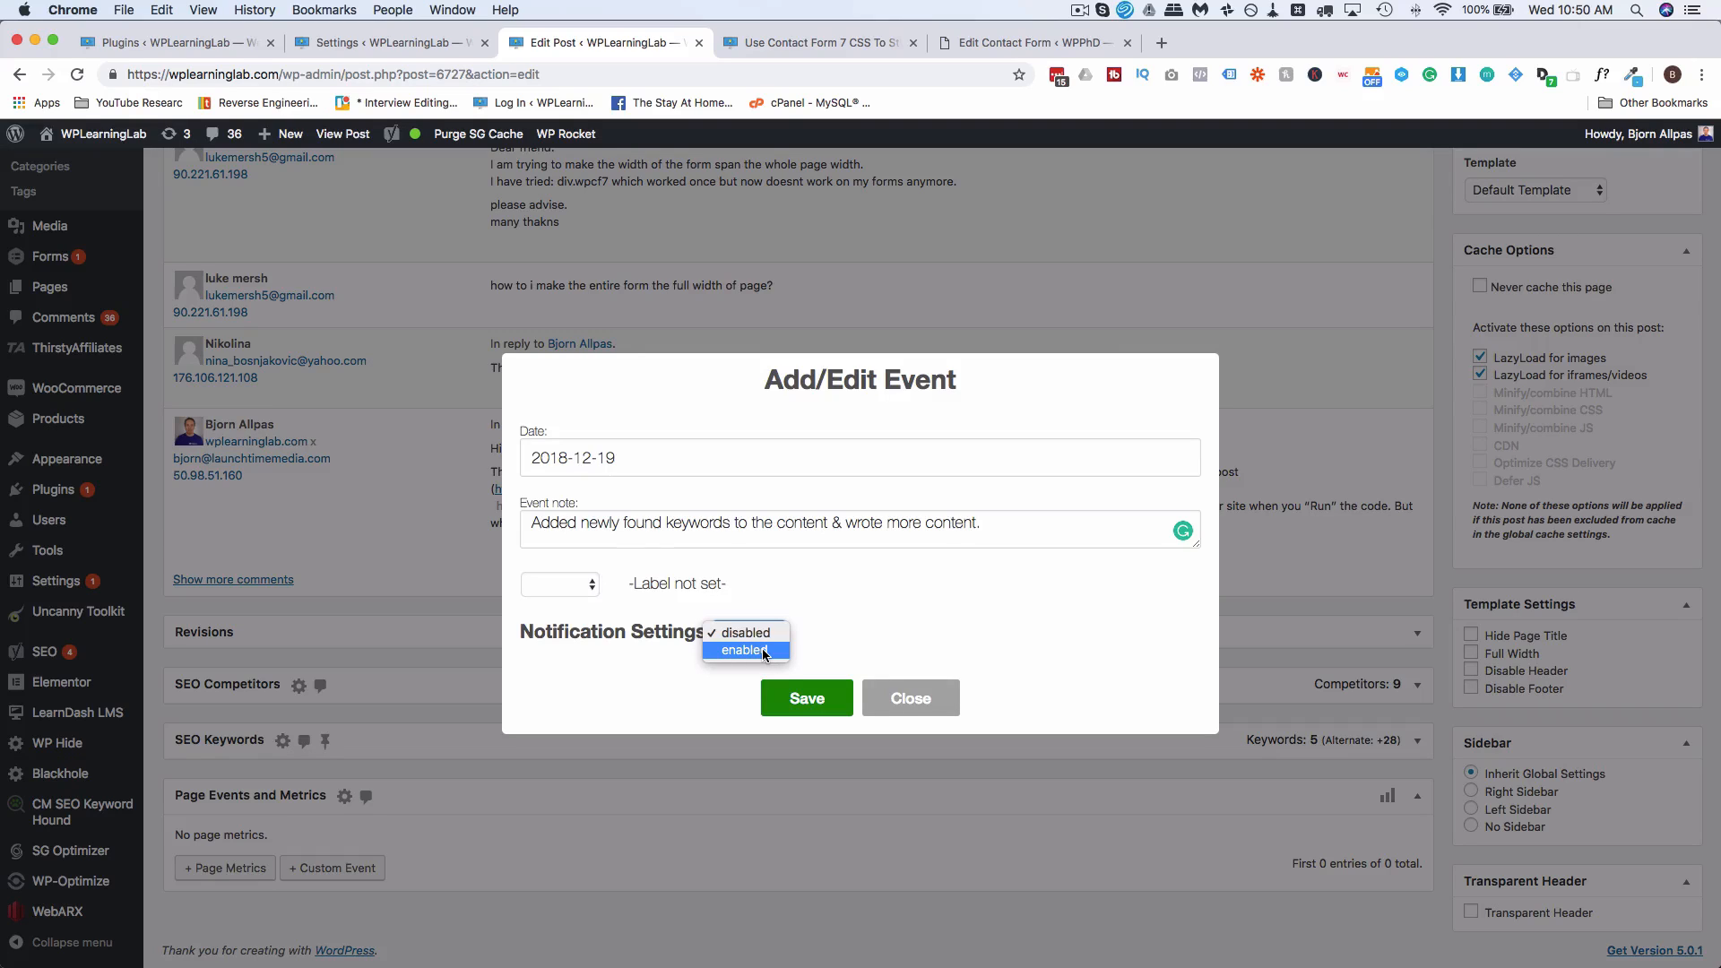
{"action": "left_click", "coordinate": [811, 591]}
{"action": "left_click", "coordinate": [810, 591]}
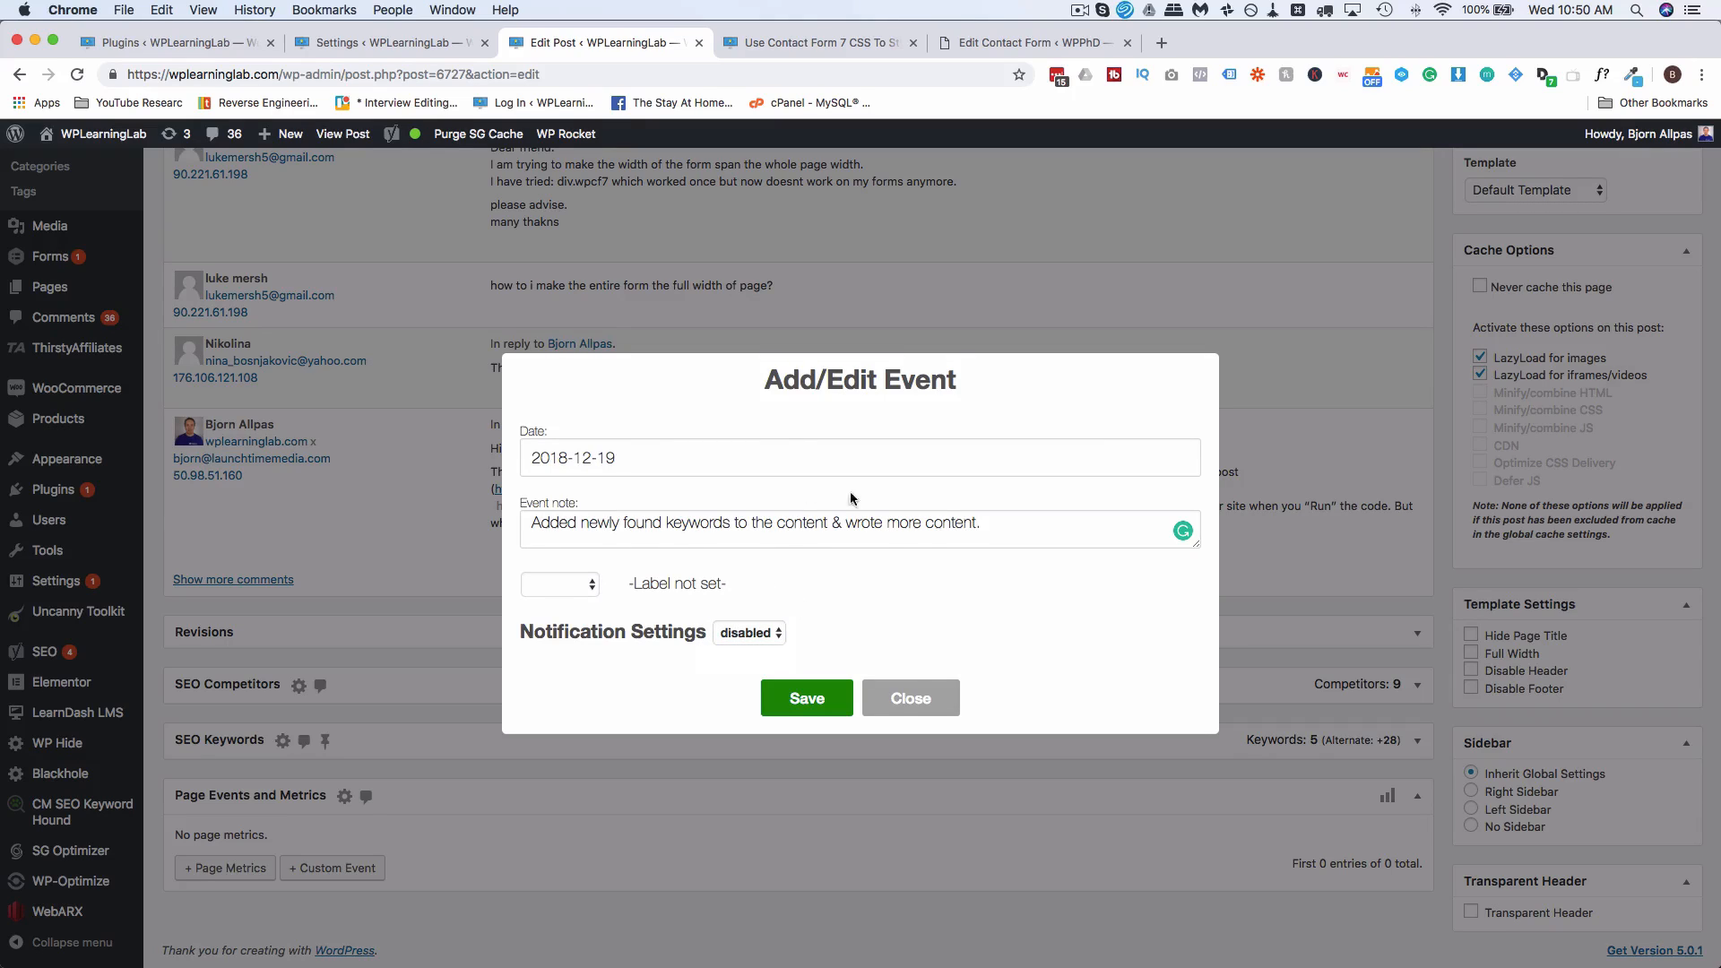
{"action": "left_click", "coordinate": [807, 699]}
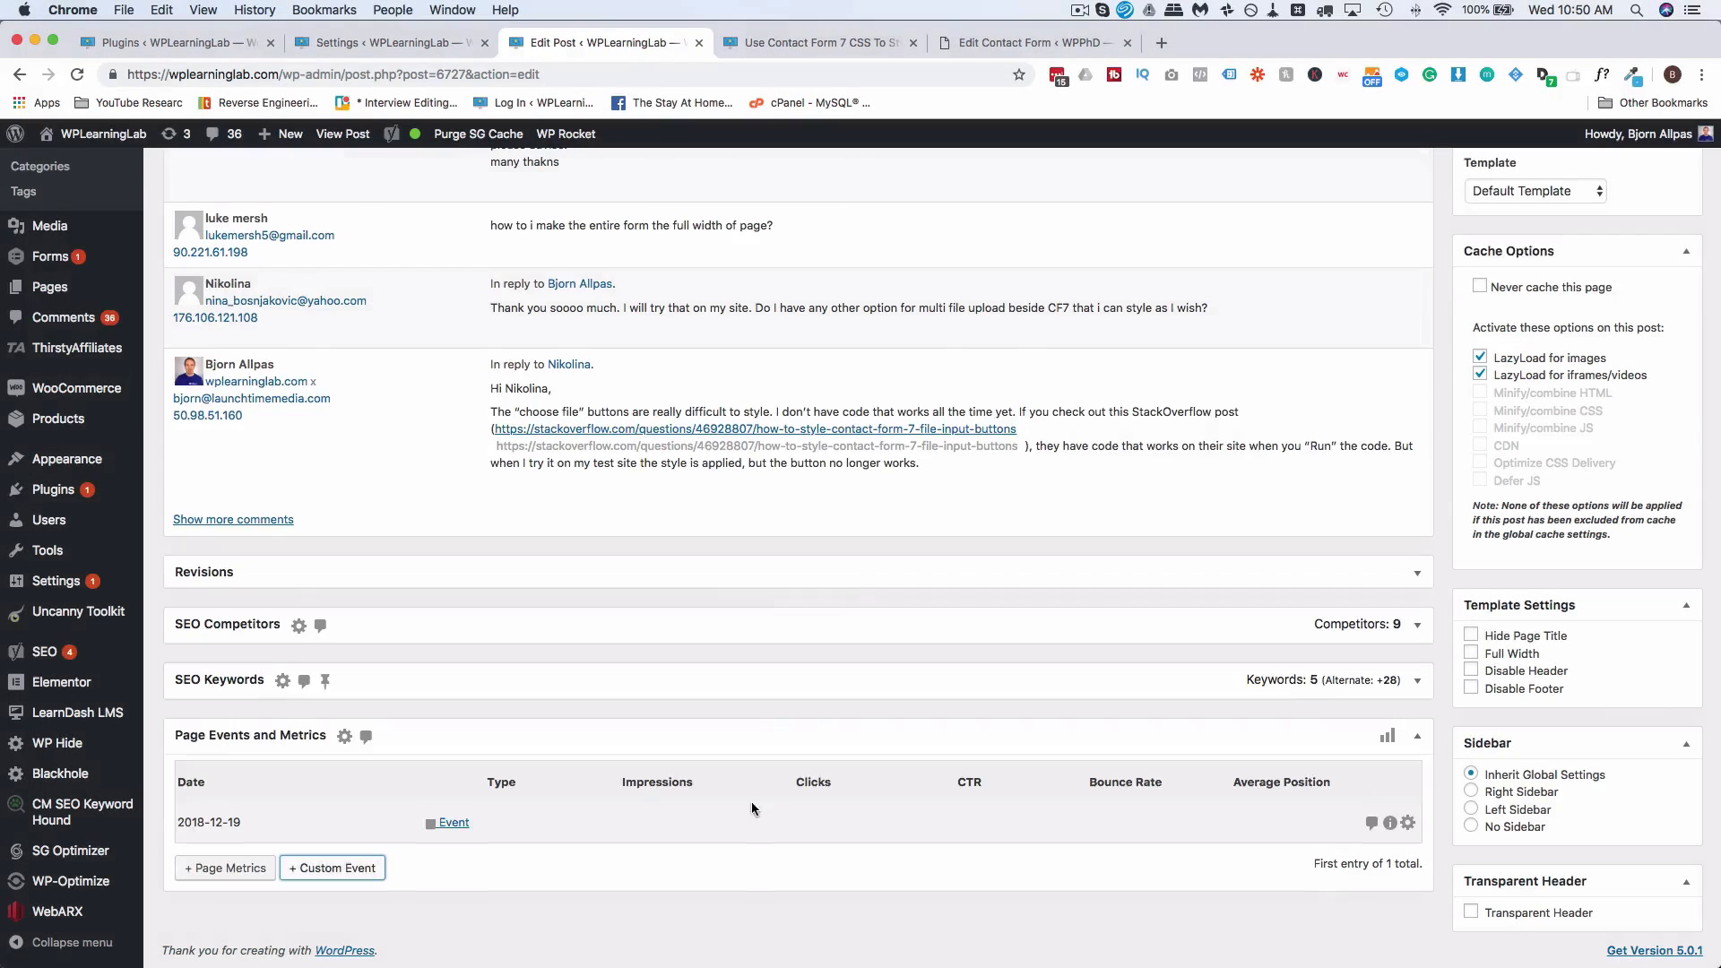
Step: Review the saved custom event's details and close it, and start a page metric entry with a period of 30 days
{"action": "left_click", "coordinate": [455, 824]}
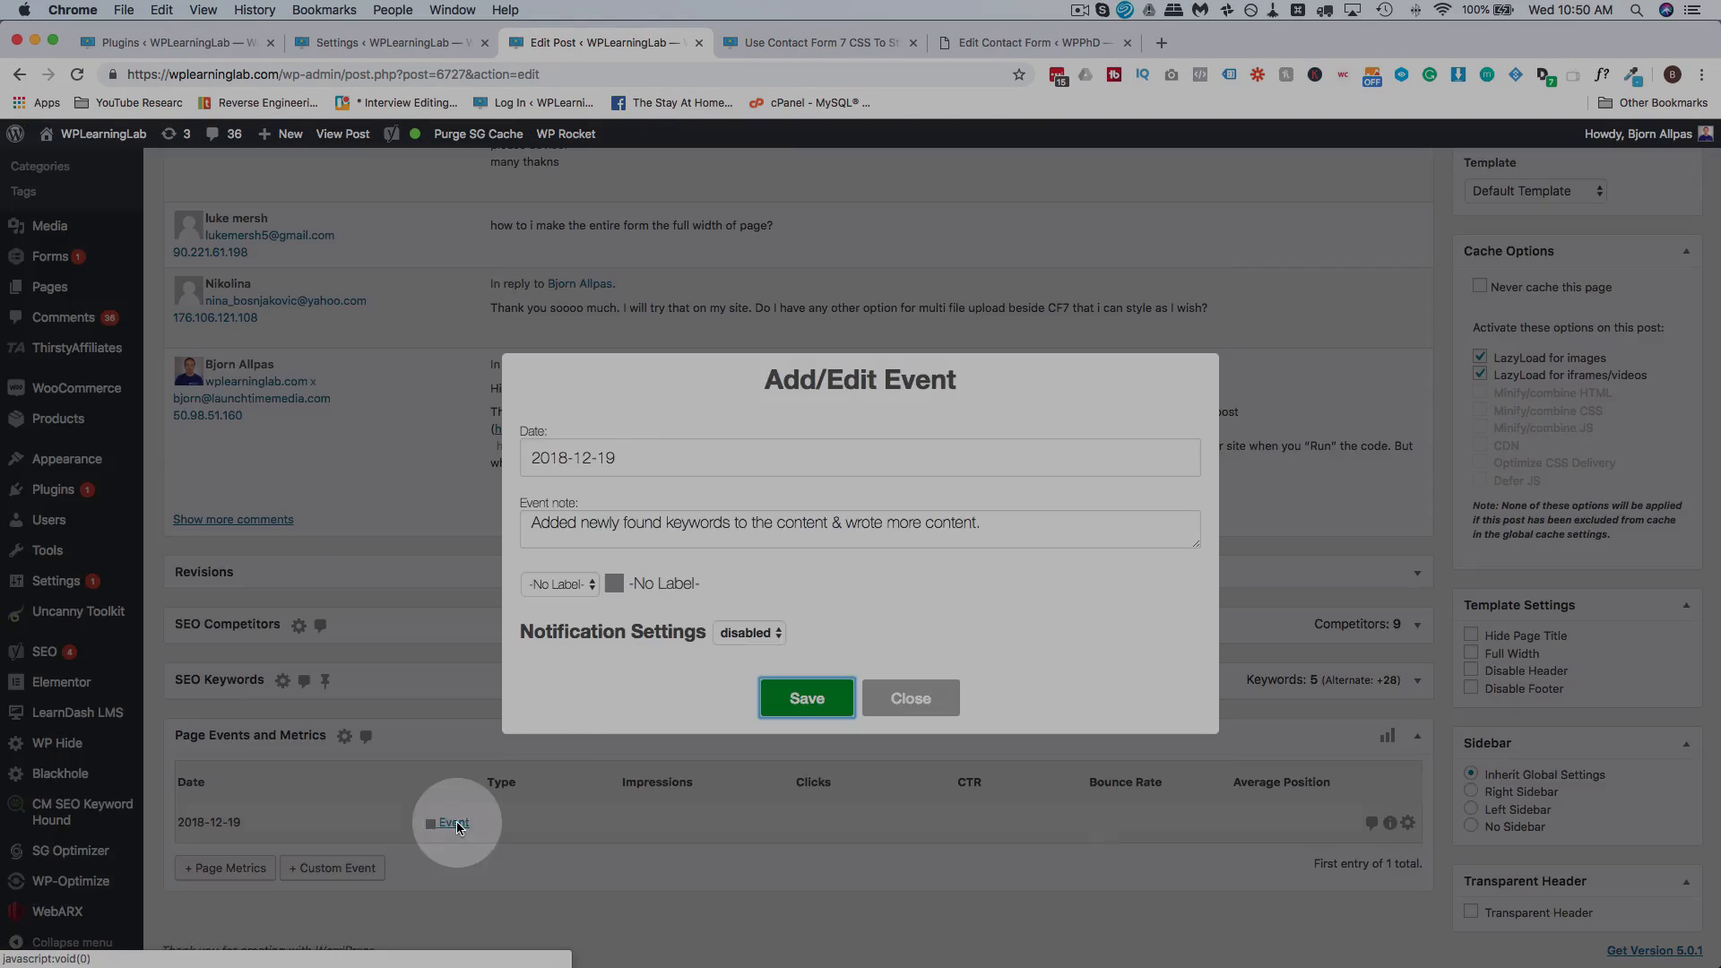
{"action": "left_click", "coordinate": [907, 697]}
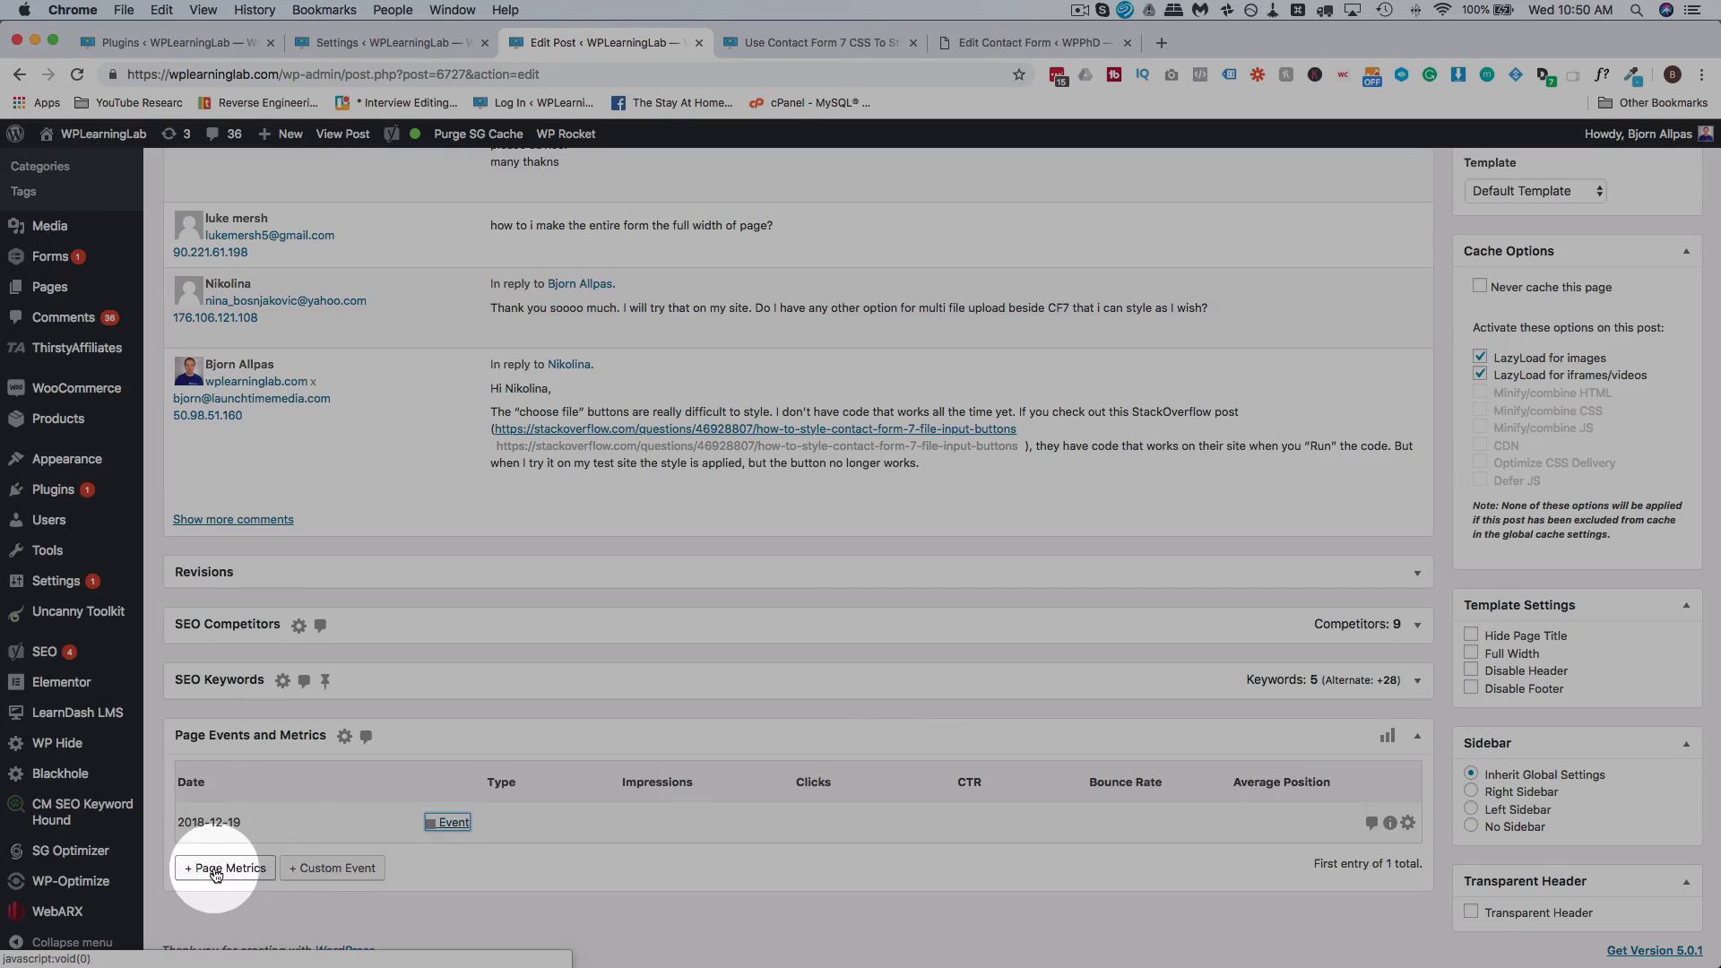
{"action": "left_click", "coordinate": [227, 869]}
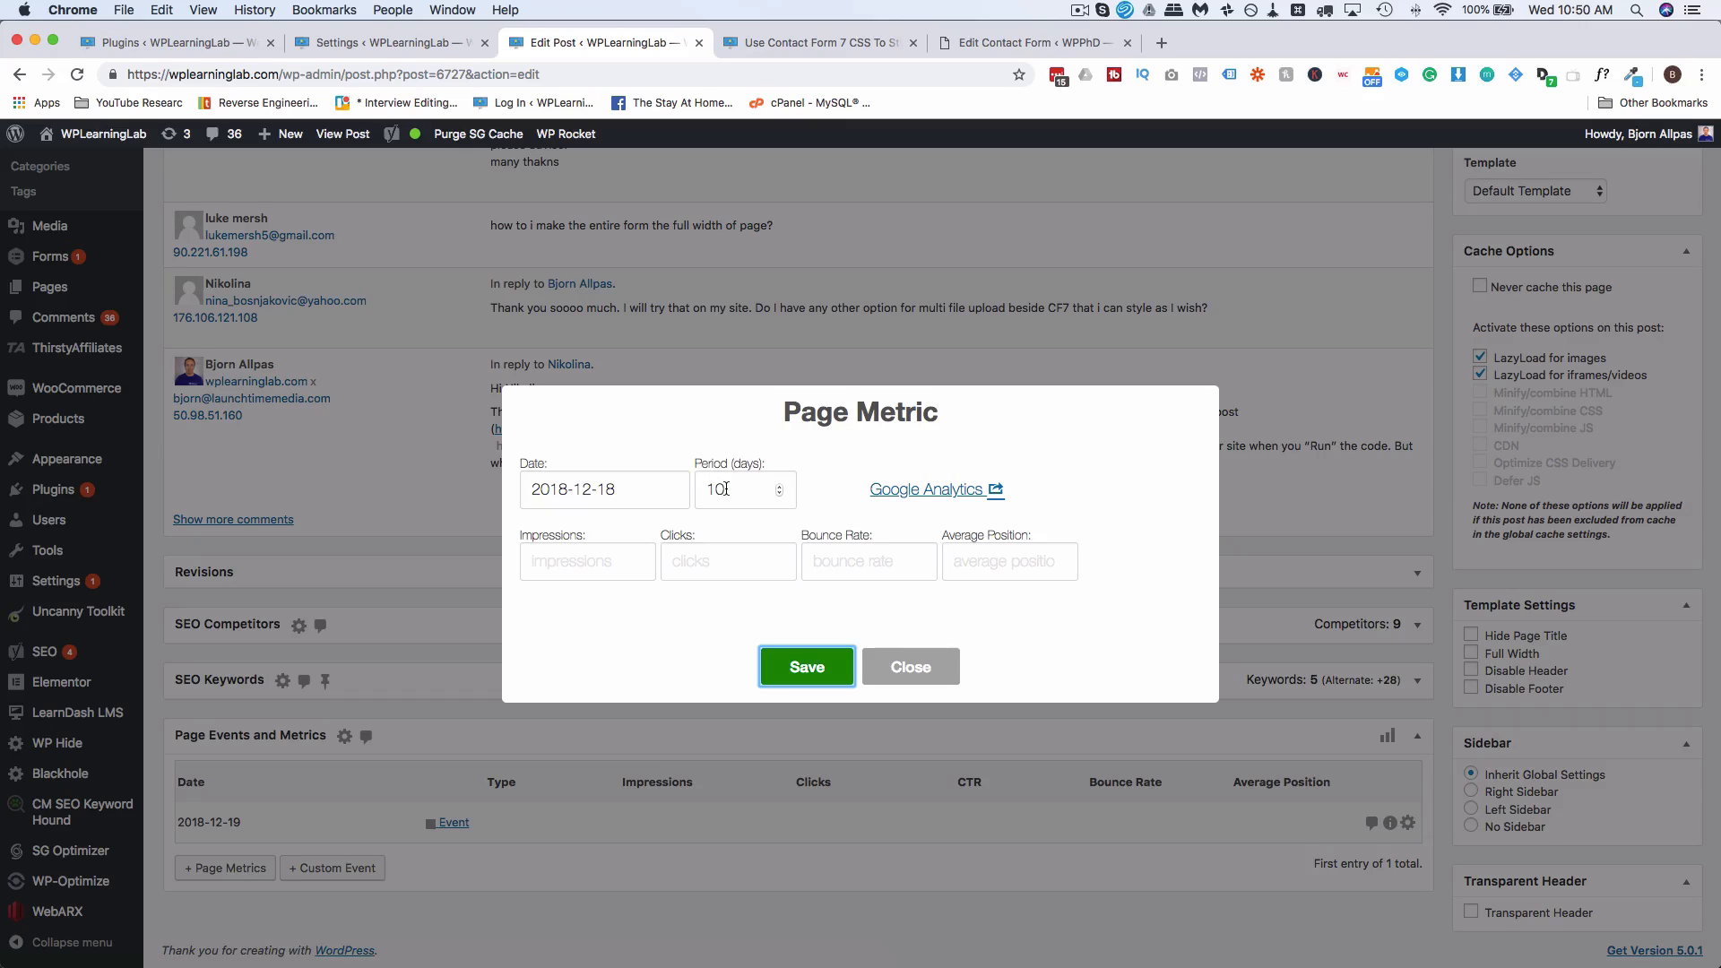
{"action": "left_click_drag", "start_coordinate": [716, 490], "coordinate": [705, 490]}
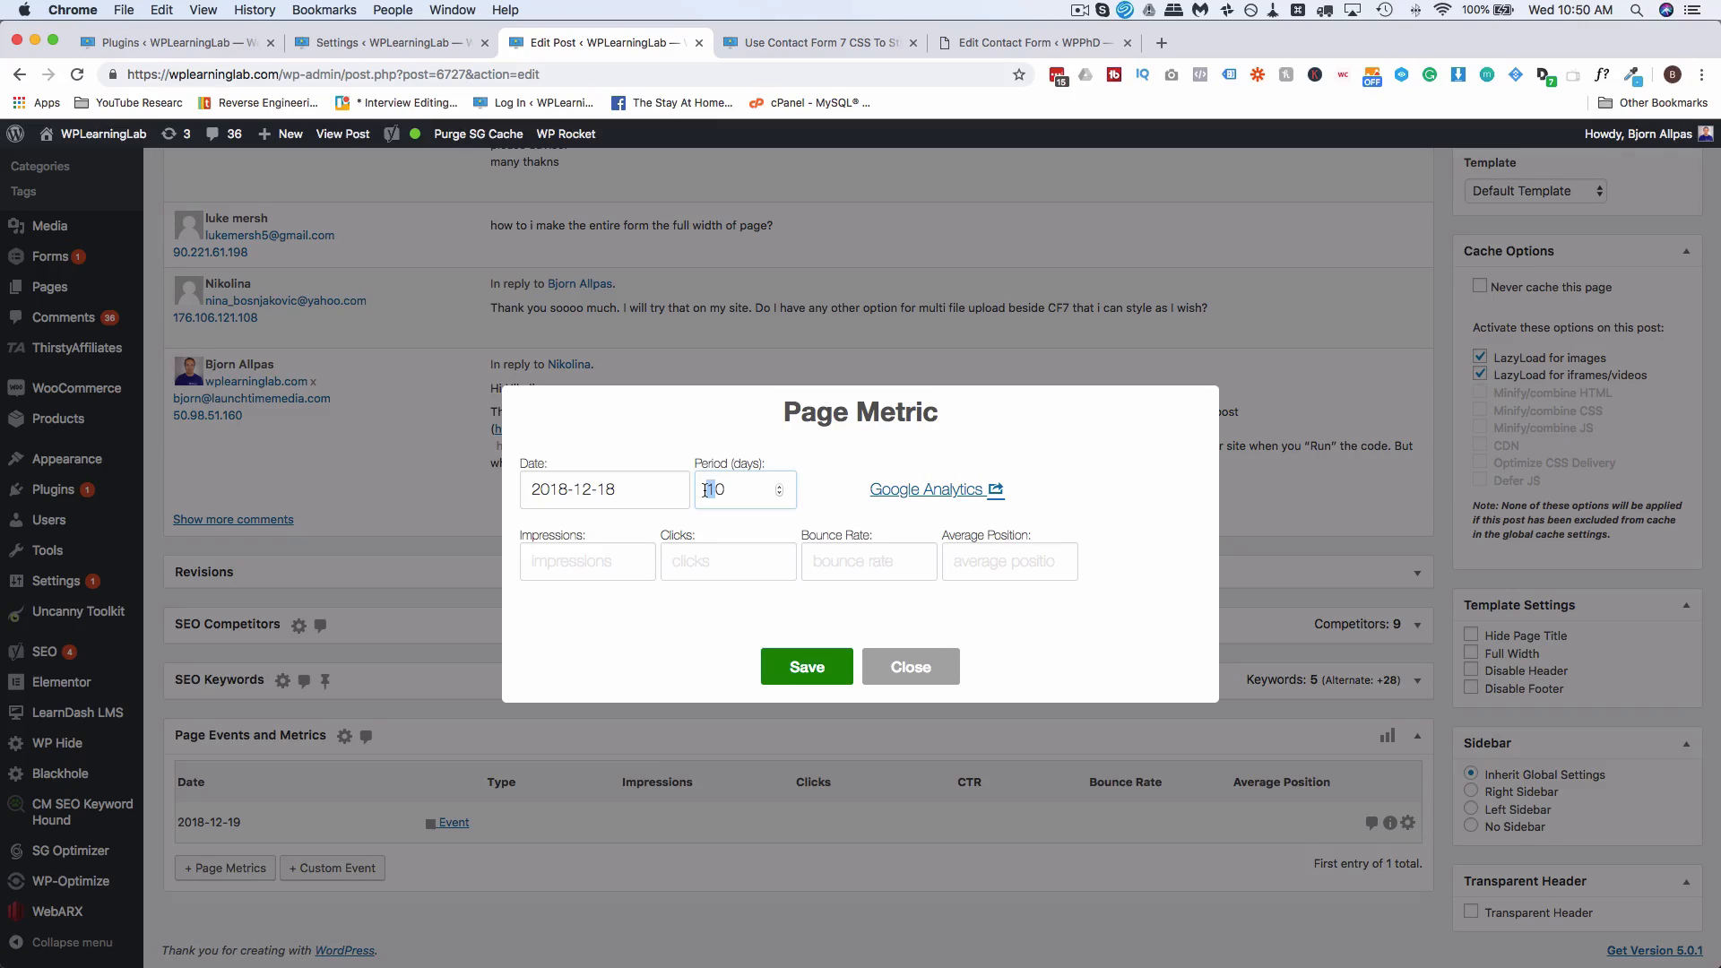
{"action": "type", "text": "3"}
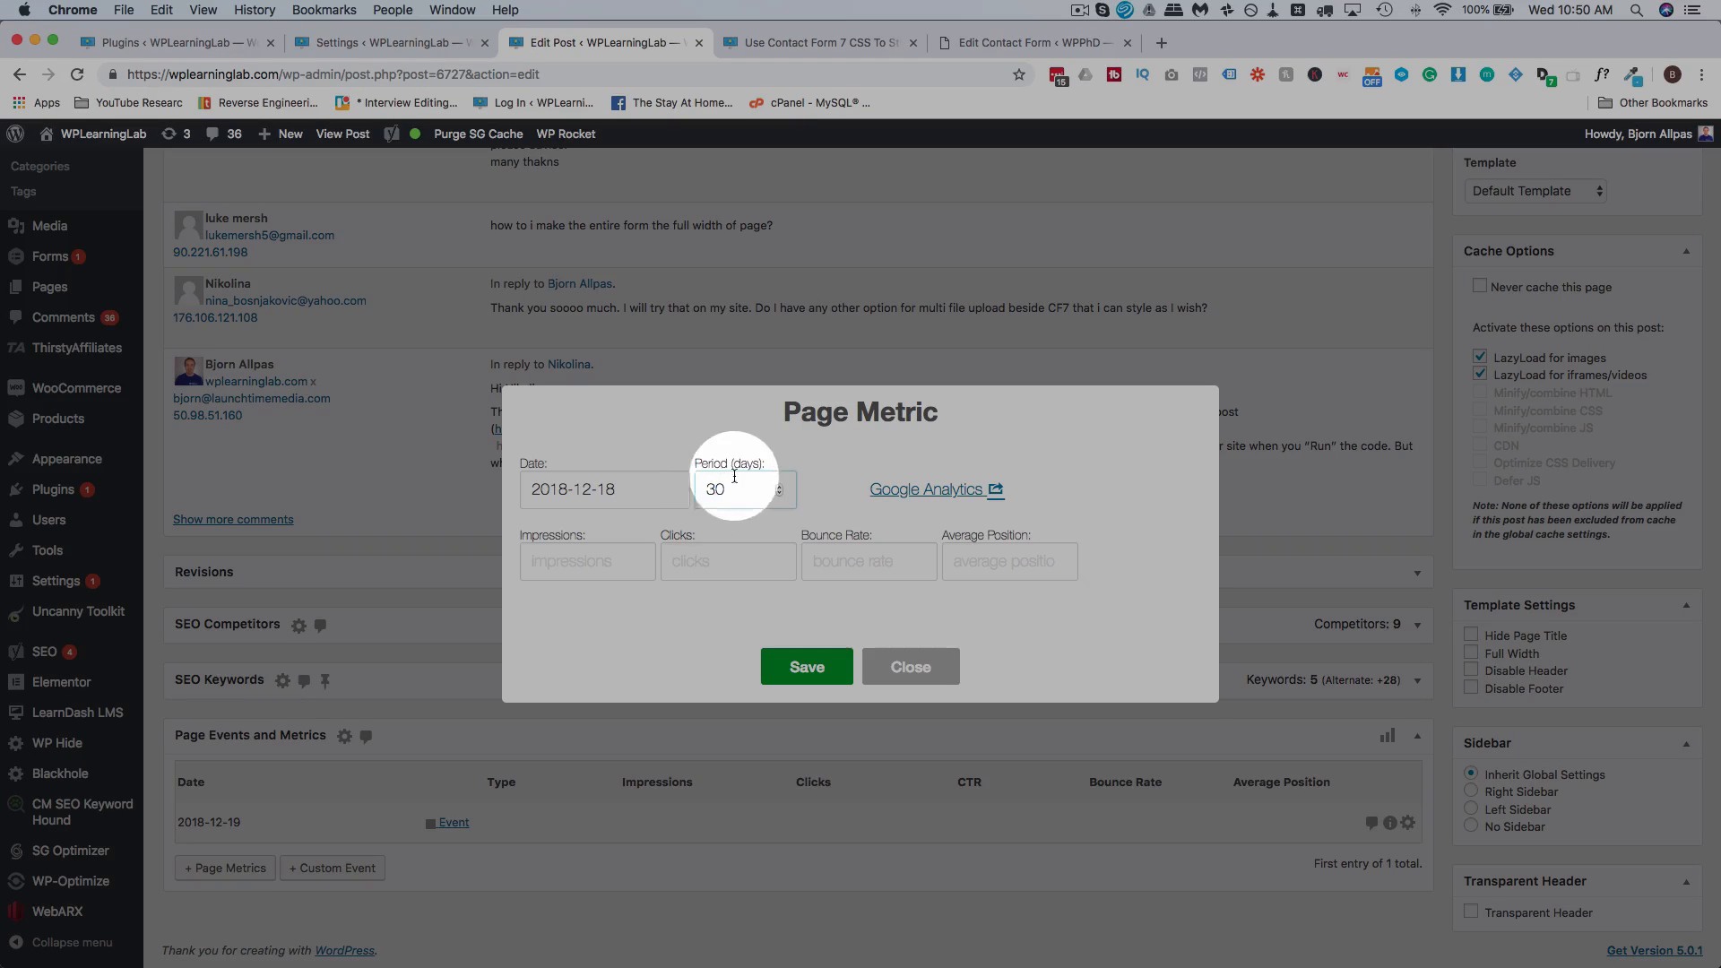
Step: Check the default page metrics collection period in CM SEO Keyword Hound's Keywords Analysis settings
{"action": "left_click", "coordinate": [395, 46]}
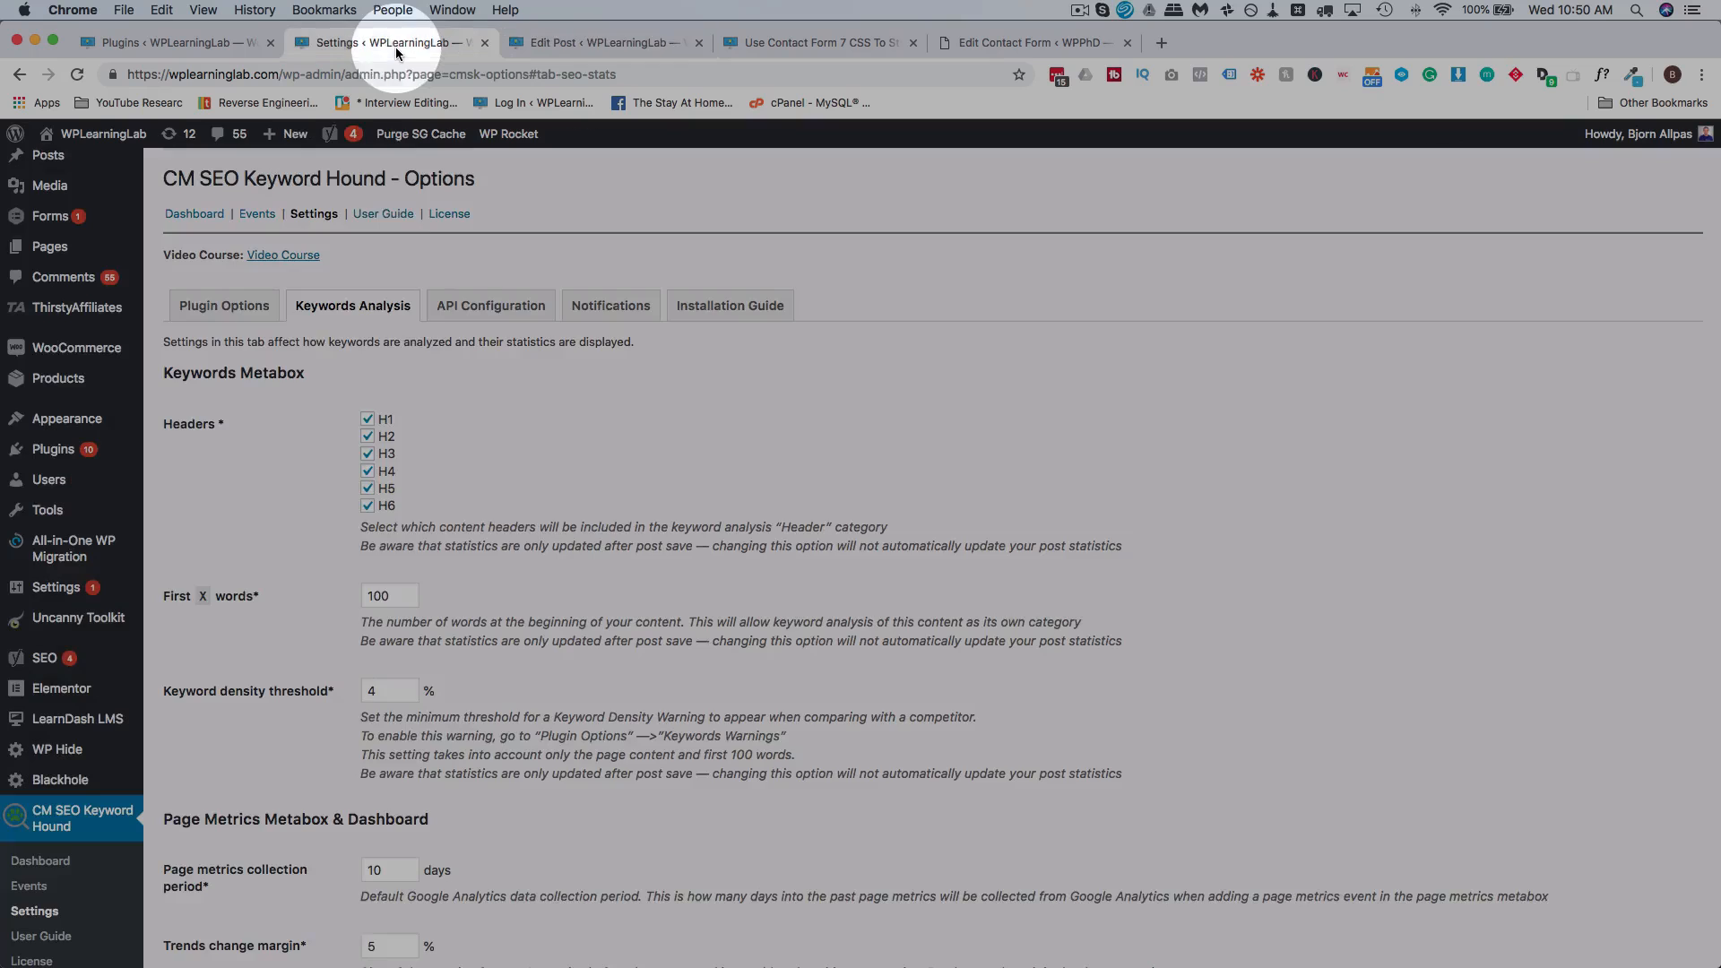
{"action": "scroll", "coordinate": [332, 499], "scroll_direction": "down", "scroll_amount": 1}
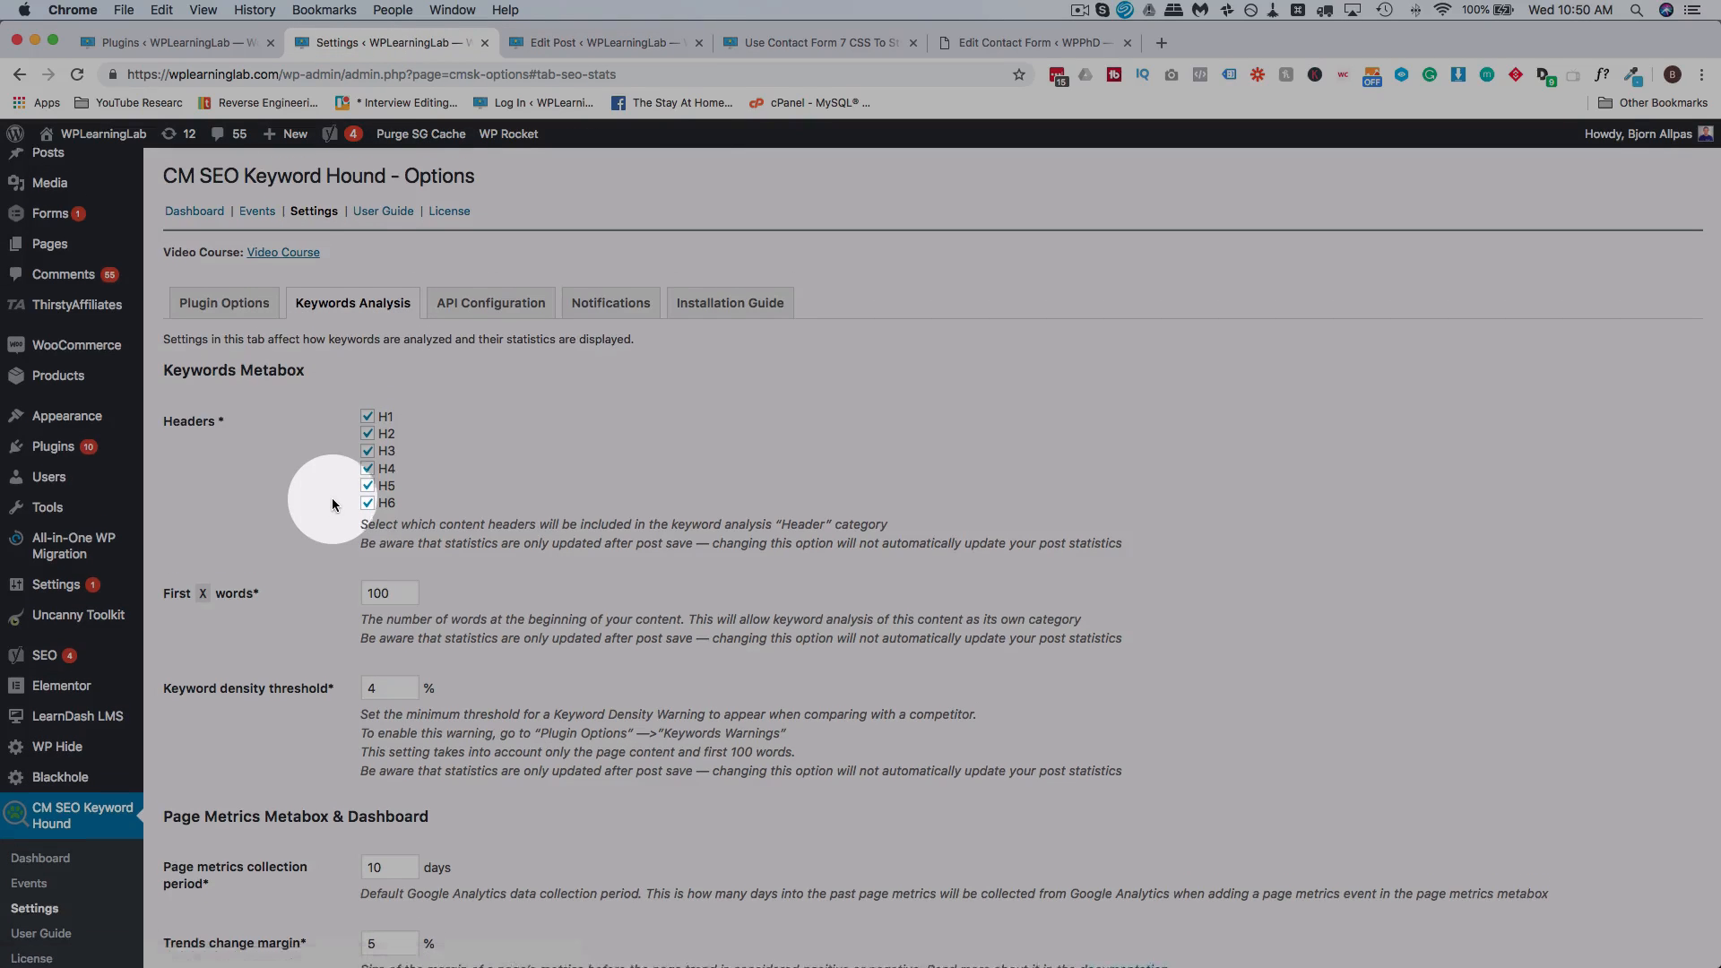
{"action": "scroll", "coordinate": [333, 505], "scroll_direction": "down", "scroll_amount": 5}
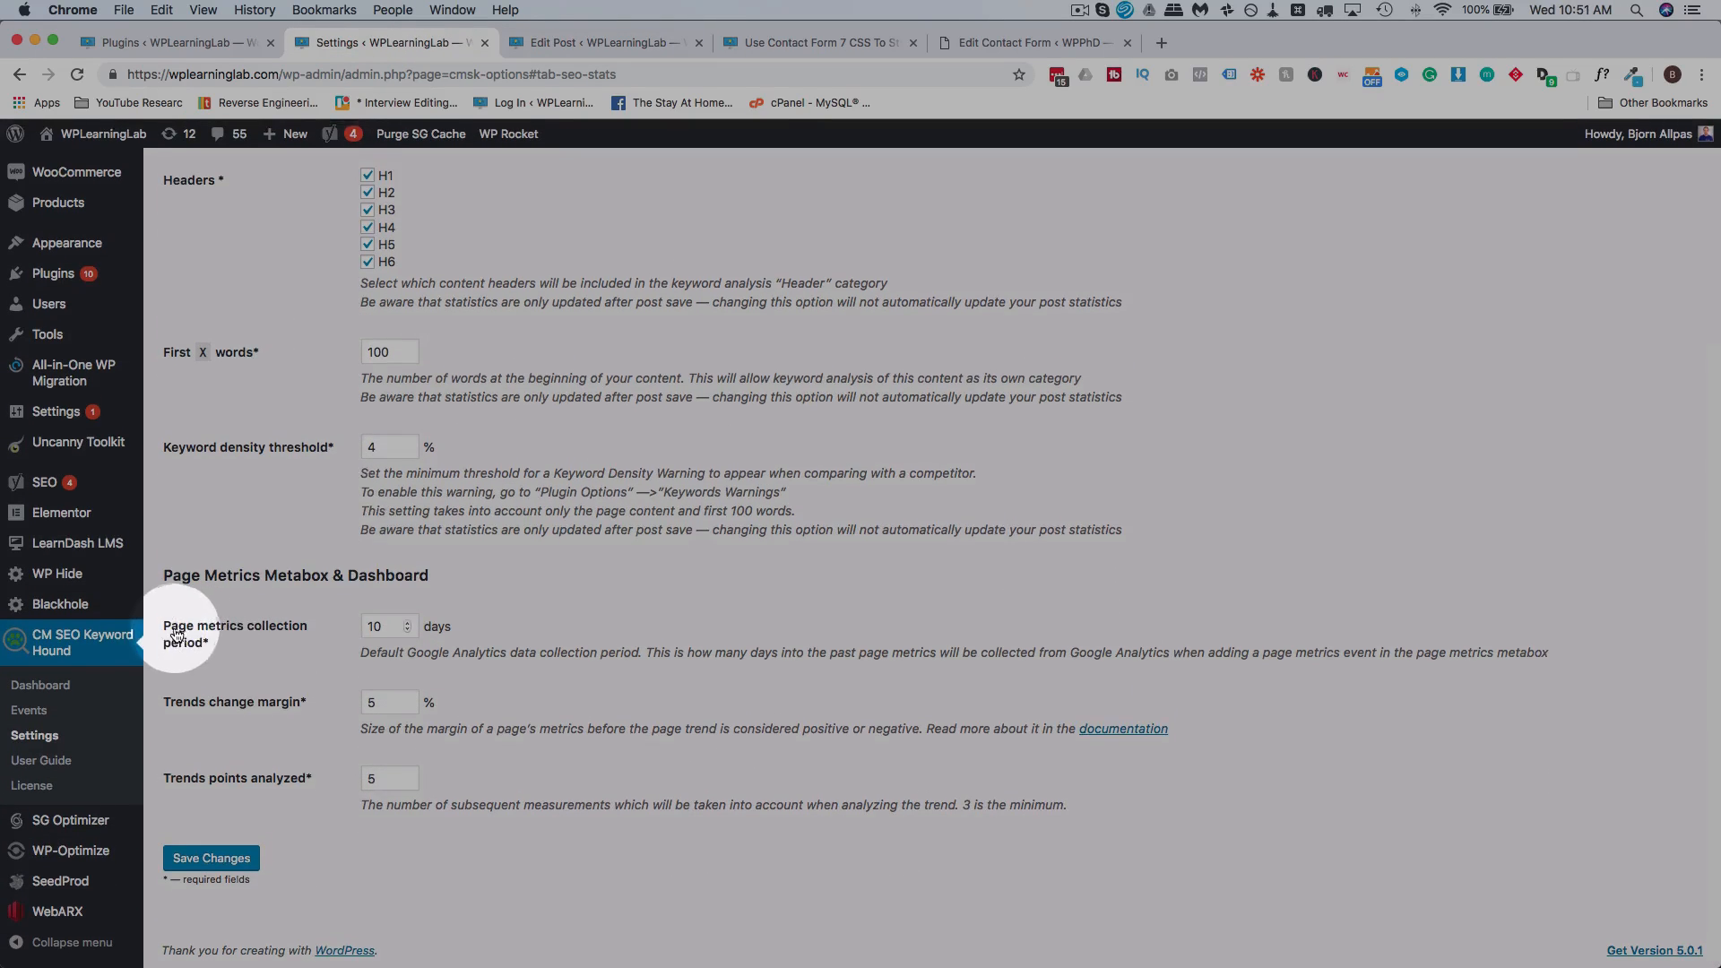
{"action": "triple_click", "coordinate": [179, 635]}
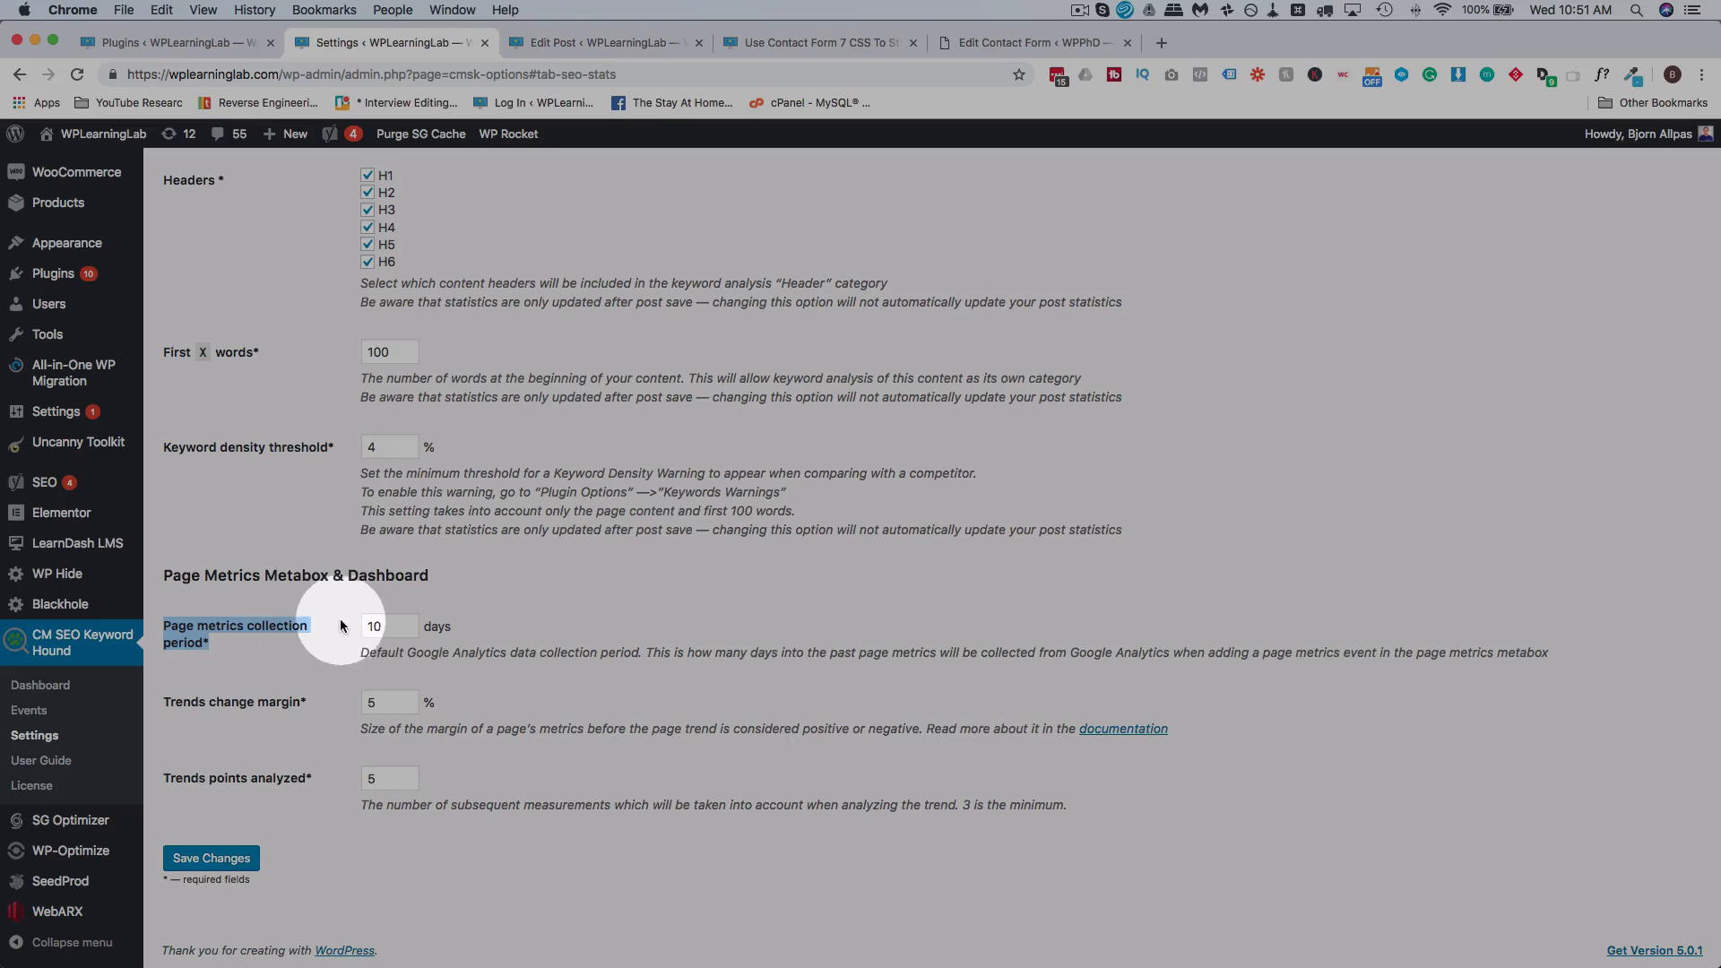
{"action": "double_click", "coordinate": [378, 627]}
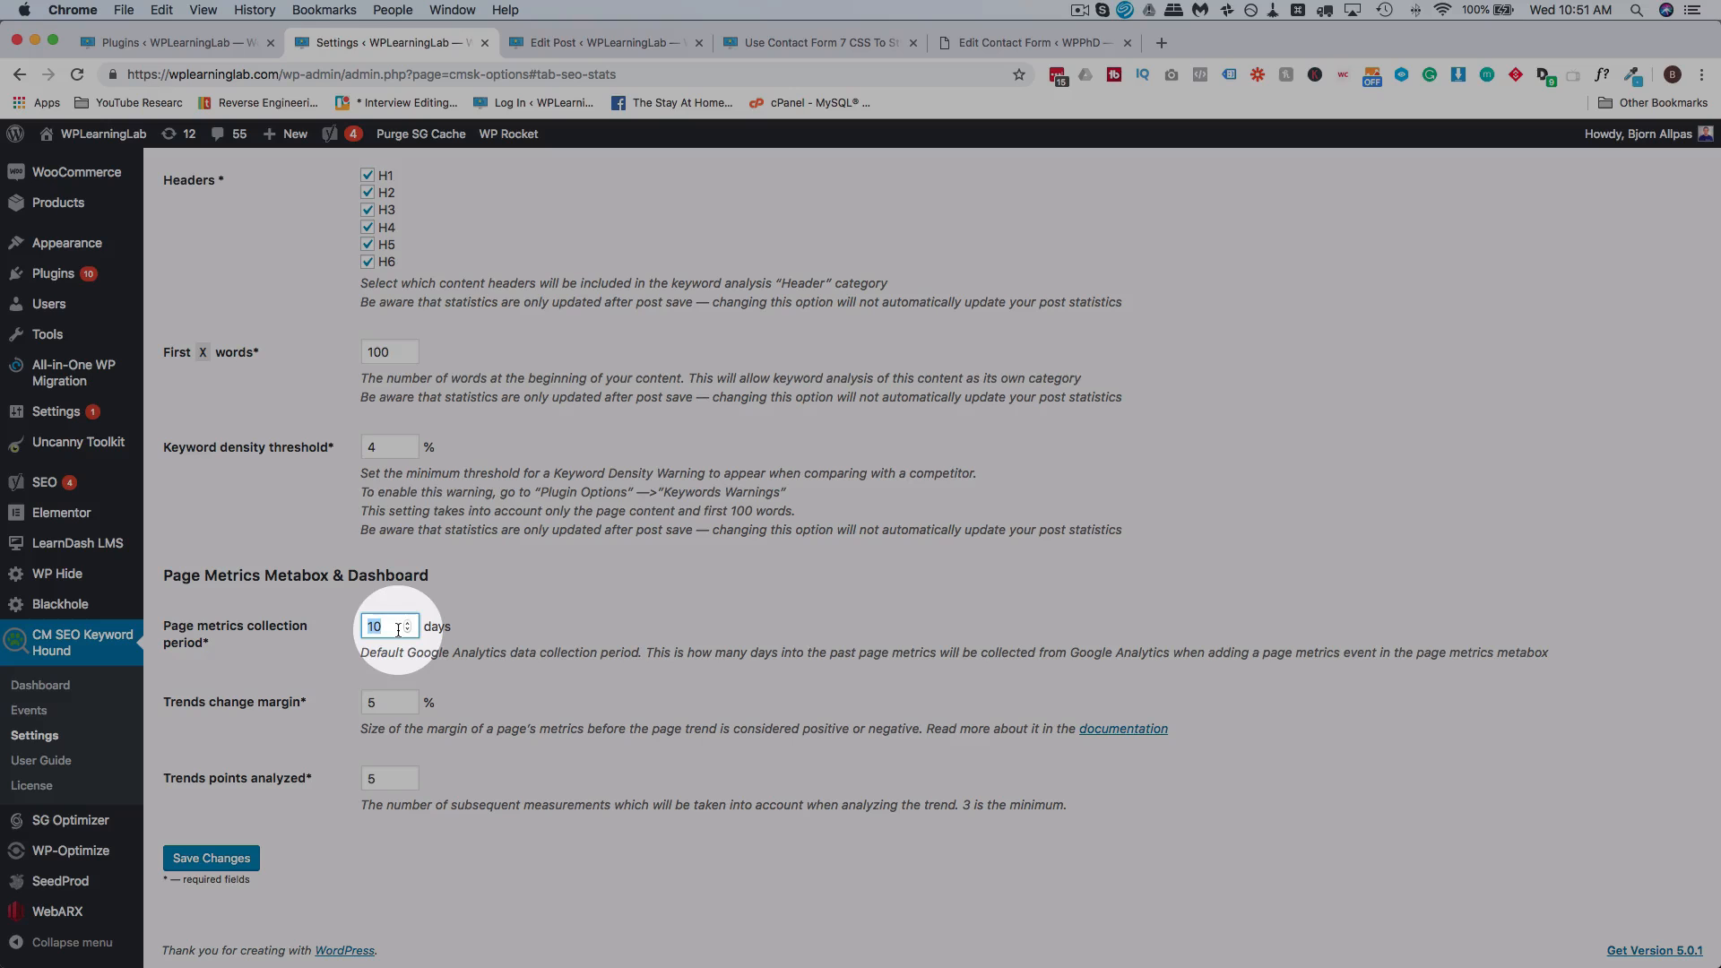
Step: Return to the post's page metric, open its Google Analytics report, and bring up the Search Console settings for the WP Learning Lab property
{"action": "left_click", "coordinate": [605, 41]}
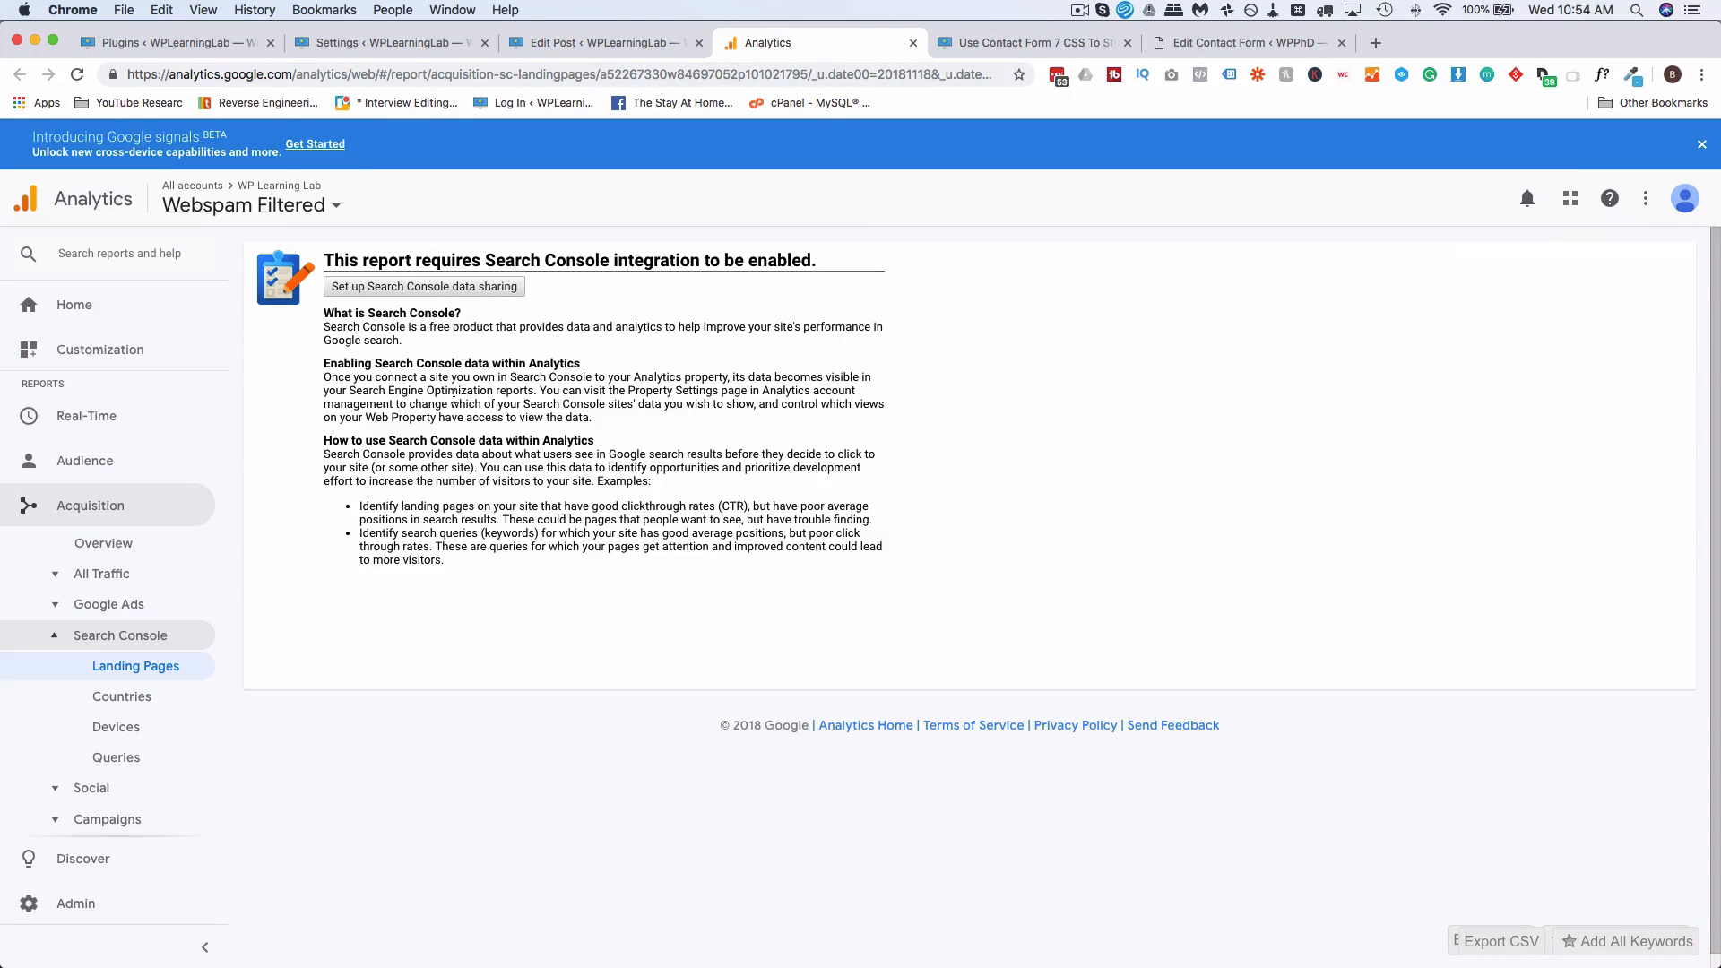
{"action": "left_click", "coordinate": [385, 285]}
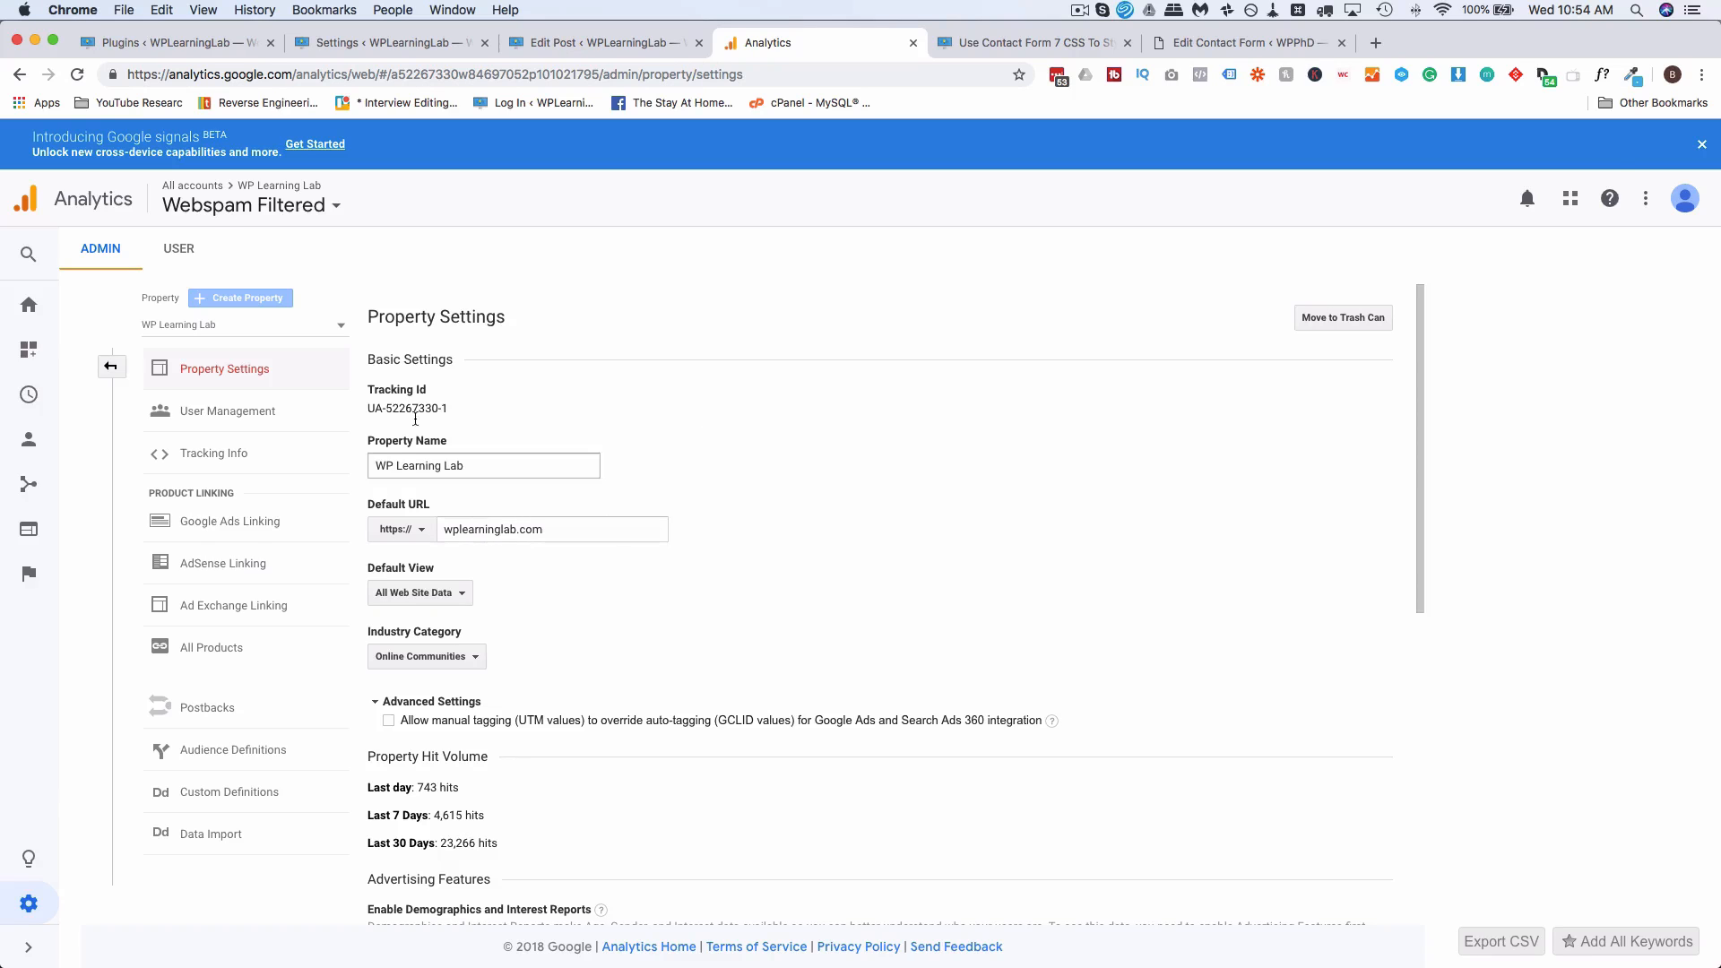
{"action": "scroll", "coordinate": [647, 441], "scroll_direction": "down", "scroll_amount": 3}
{"action": "scroll", "coordinate": [647, 441], "scroll_direction": "down", "scroll_amount": 4}
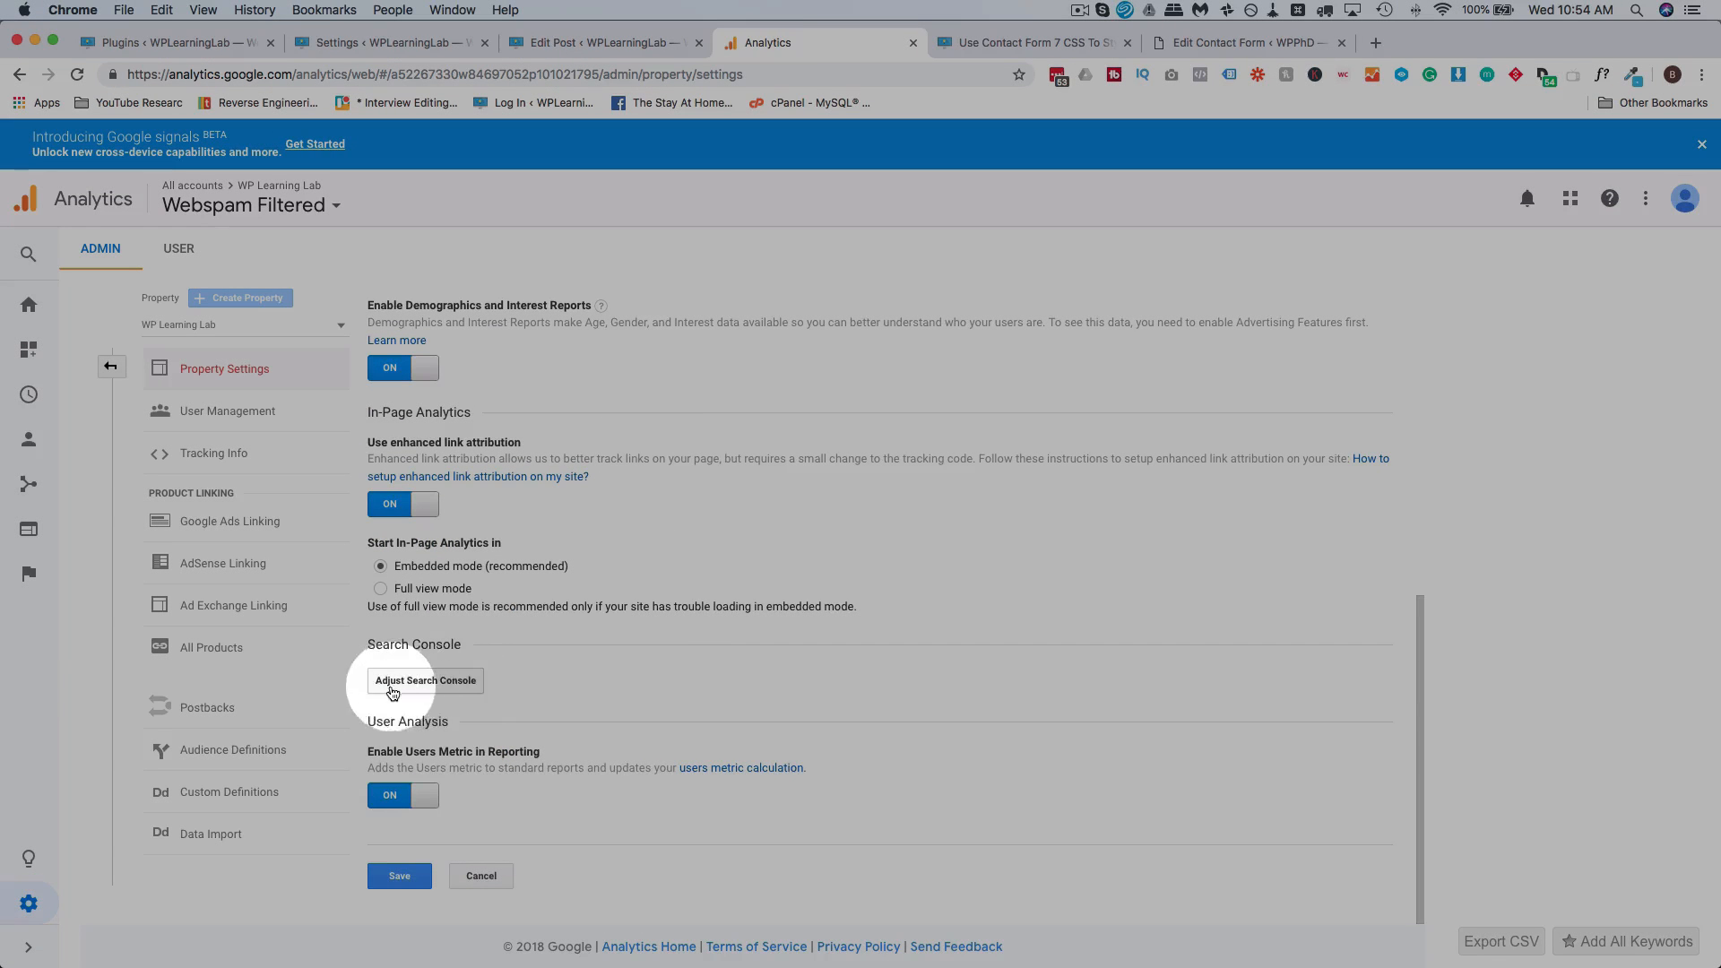
{"action": "left_click", "coordinate": [392, 690]}
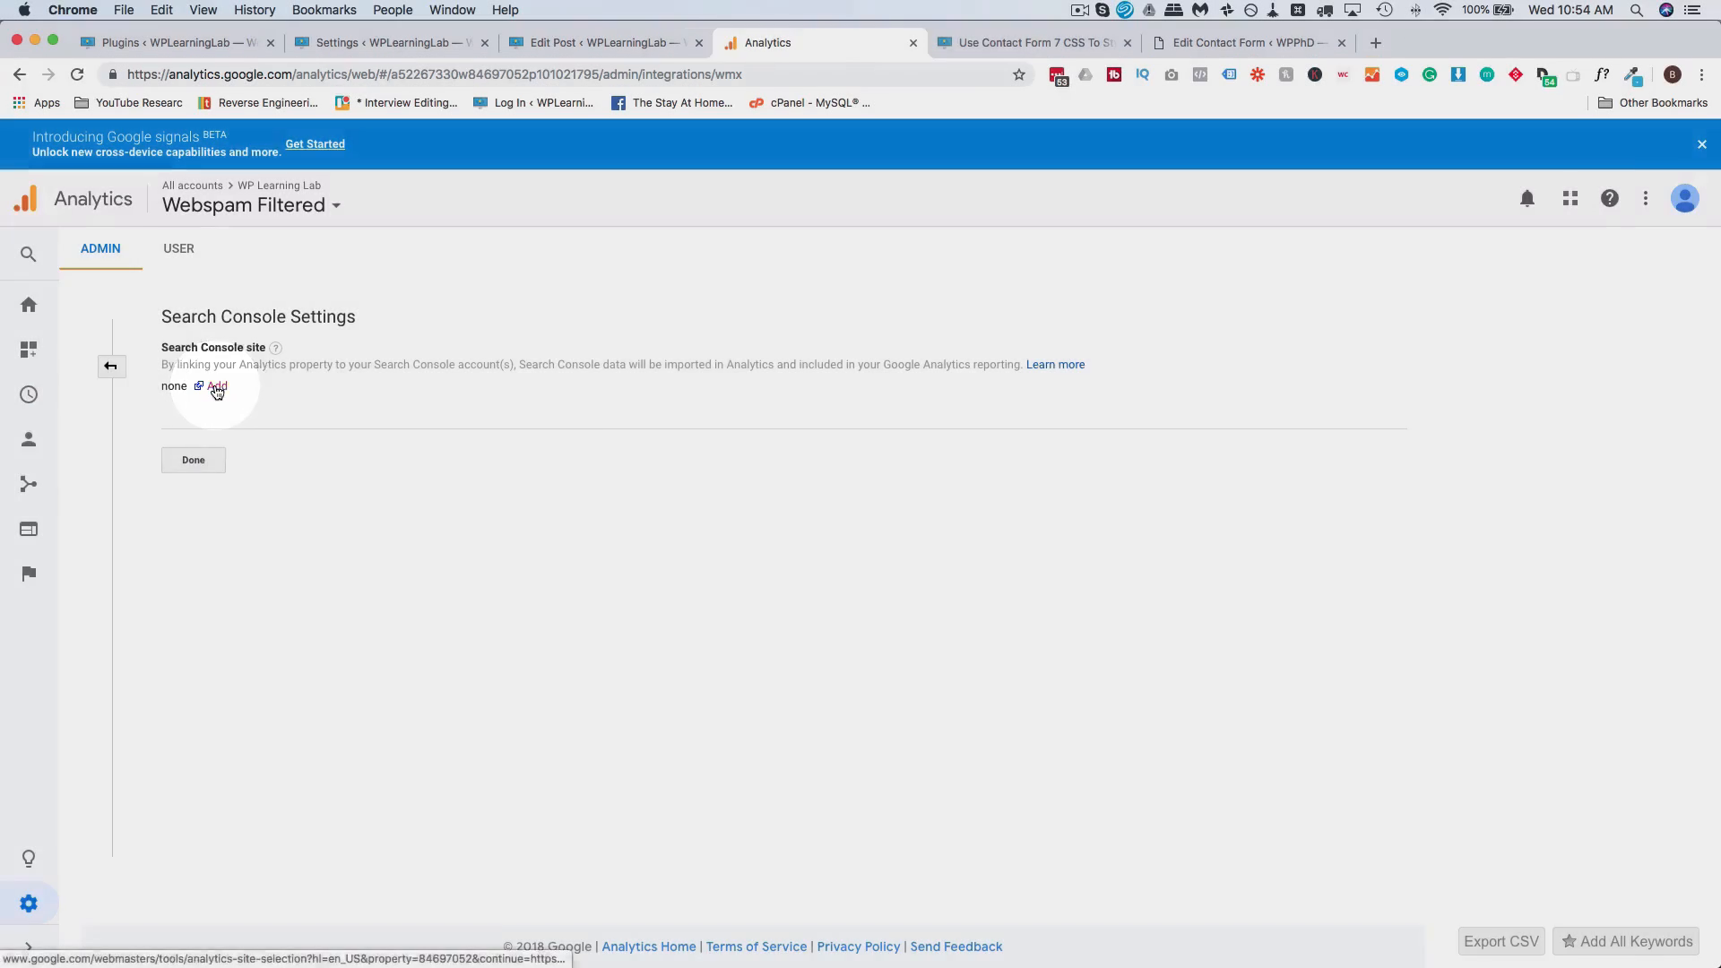
{"action": "left_click", "coordinate": [217, 388]}
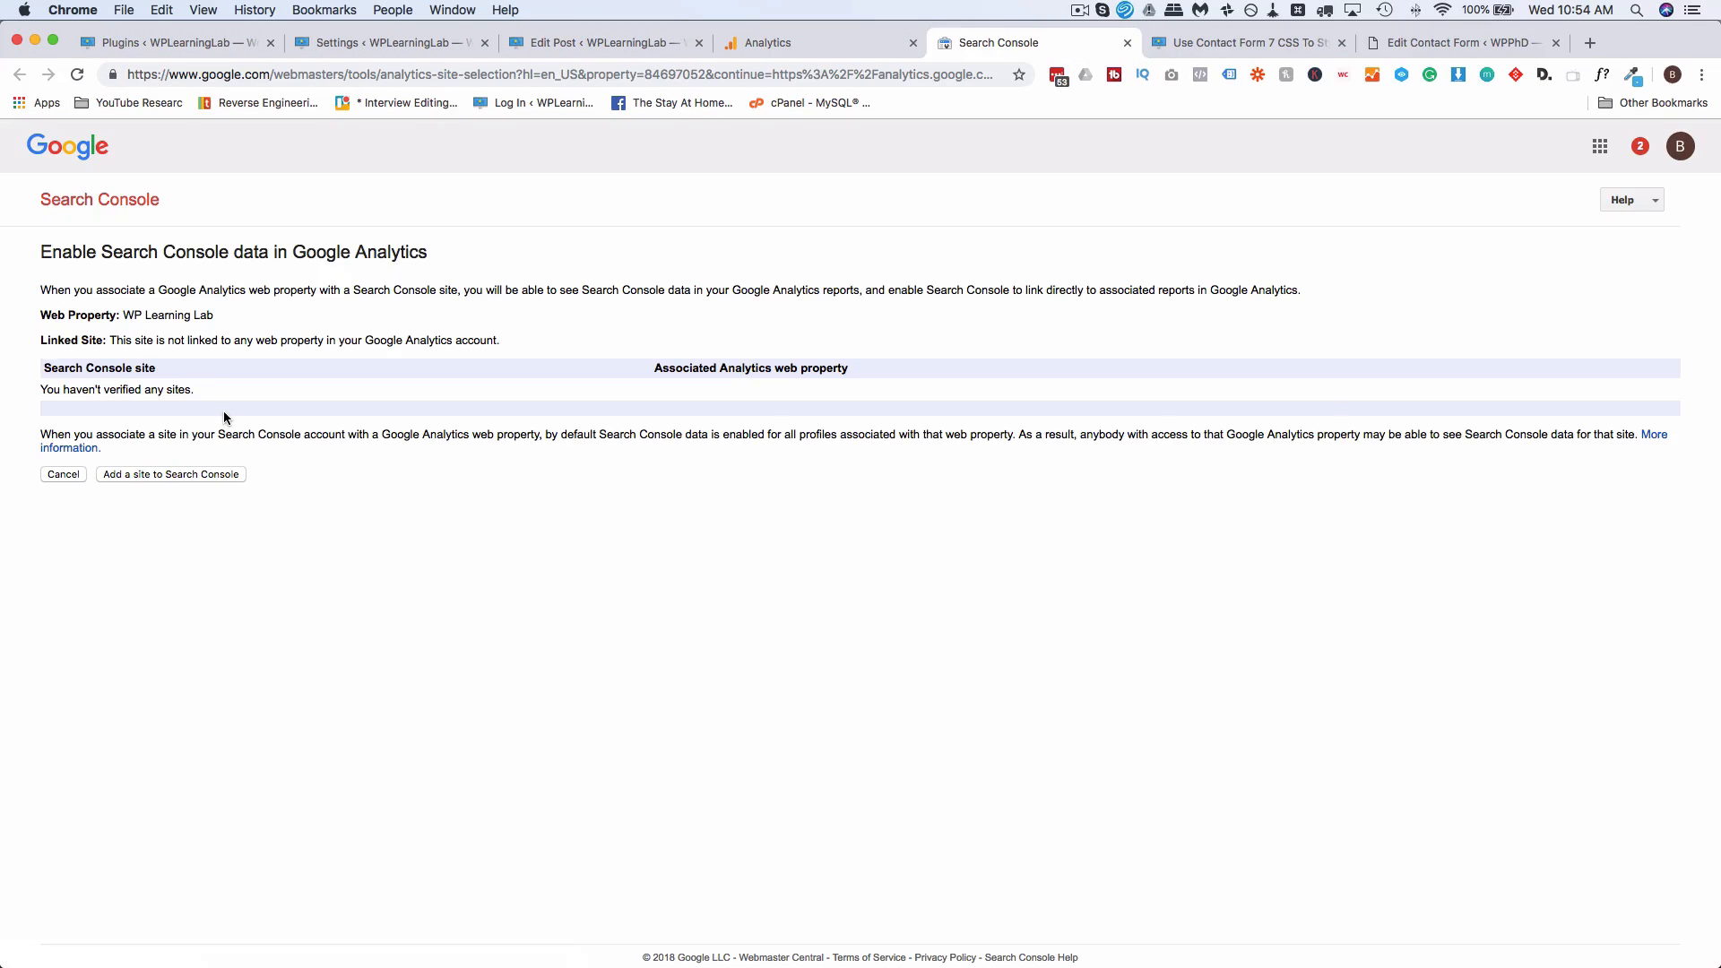
{"action": "left_click", "coordinate": [1681, 151]}
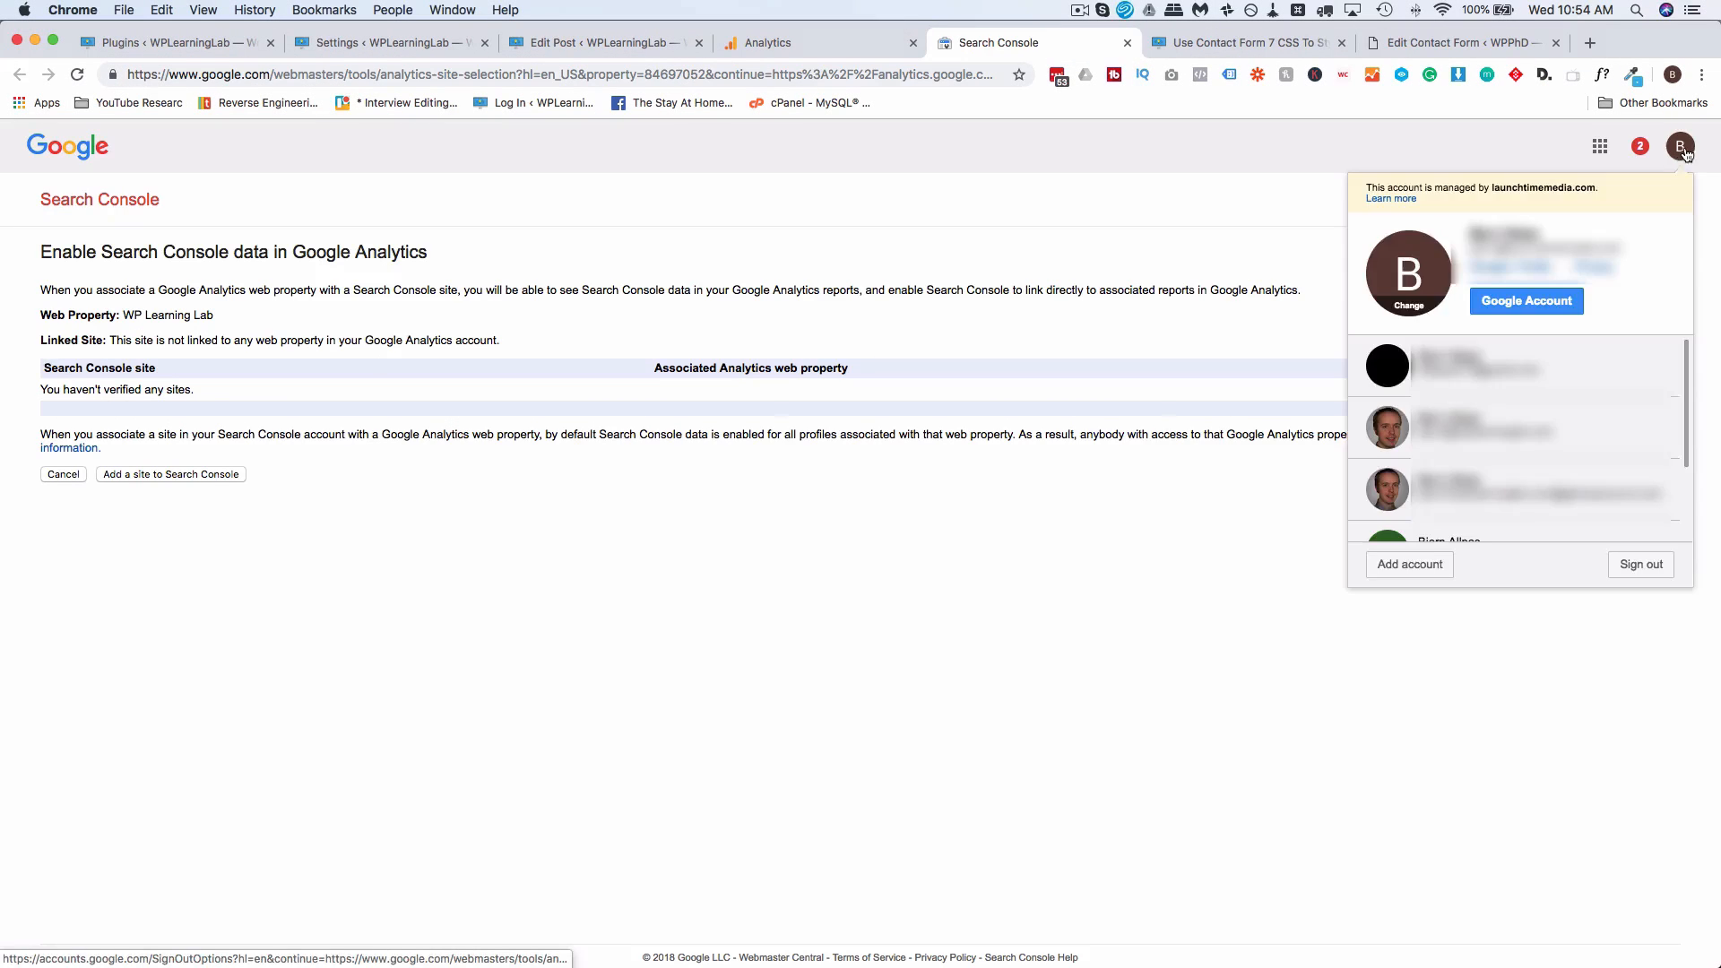
{"action": "left_click", "coordinate": [1471, 367]}
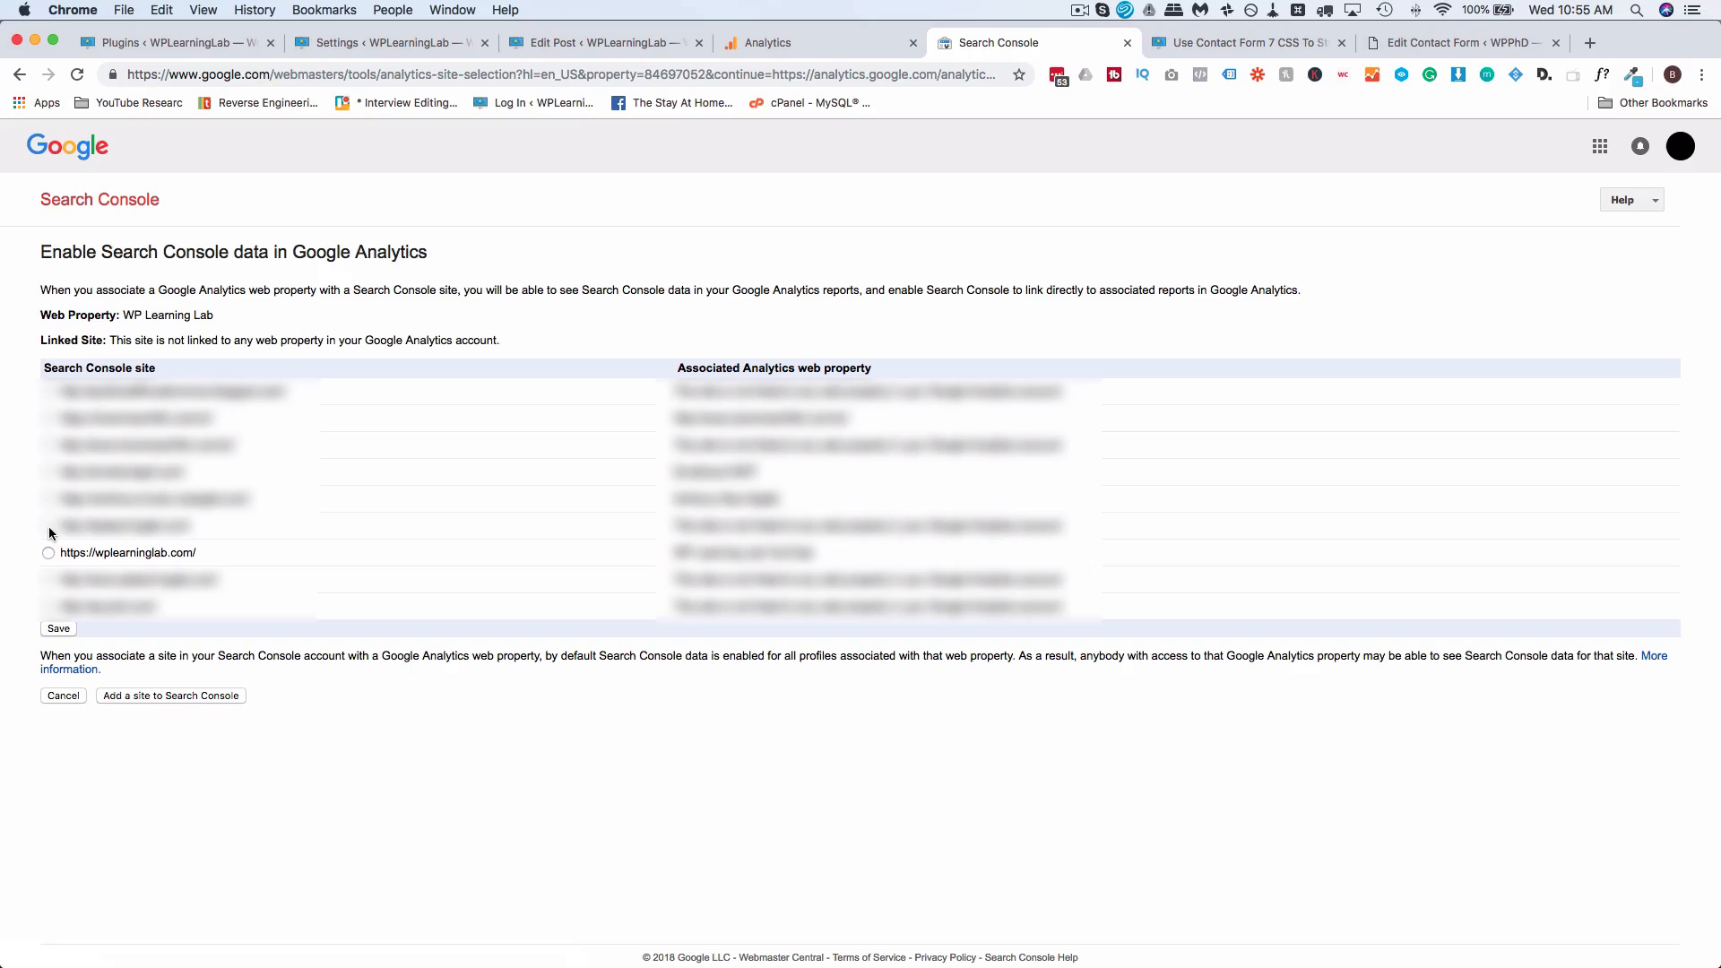
{"action": "left_click", "coordinate": [48, 553]}
{"action": "left_click", "coordinate": [61, 629]}
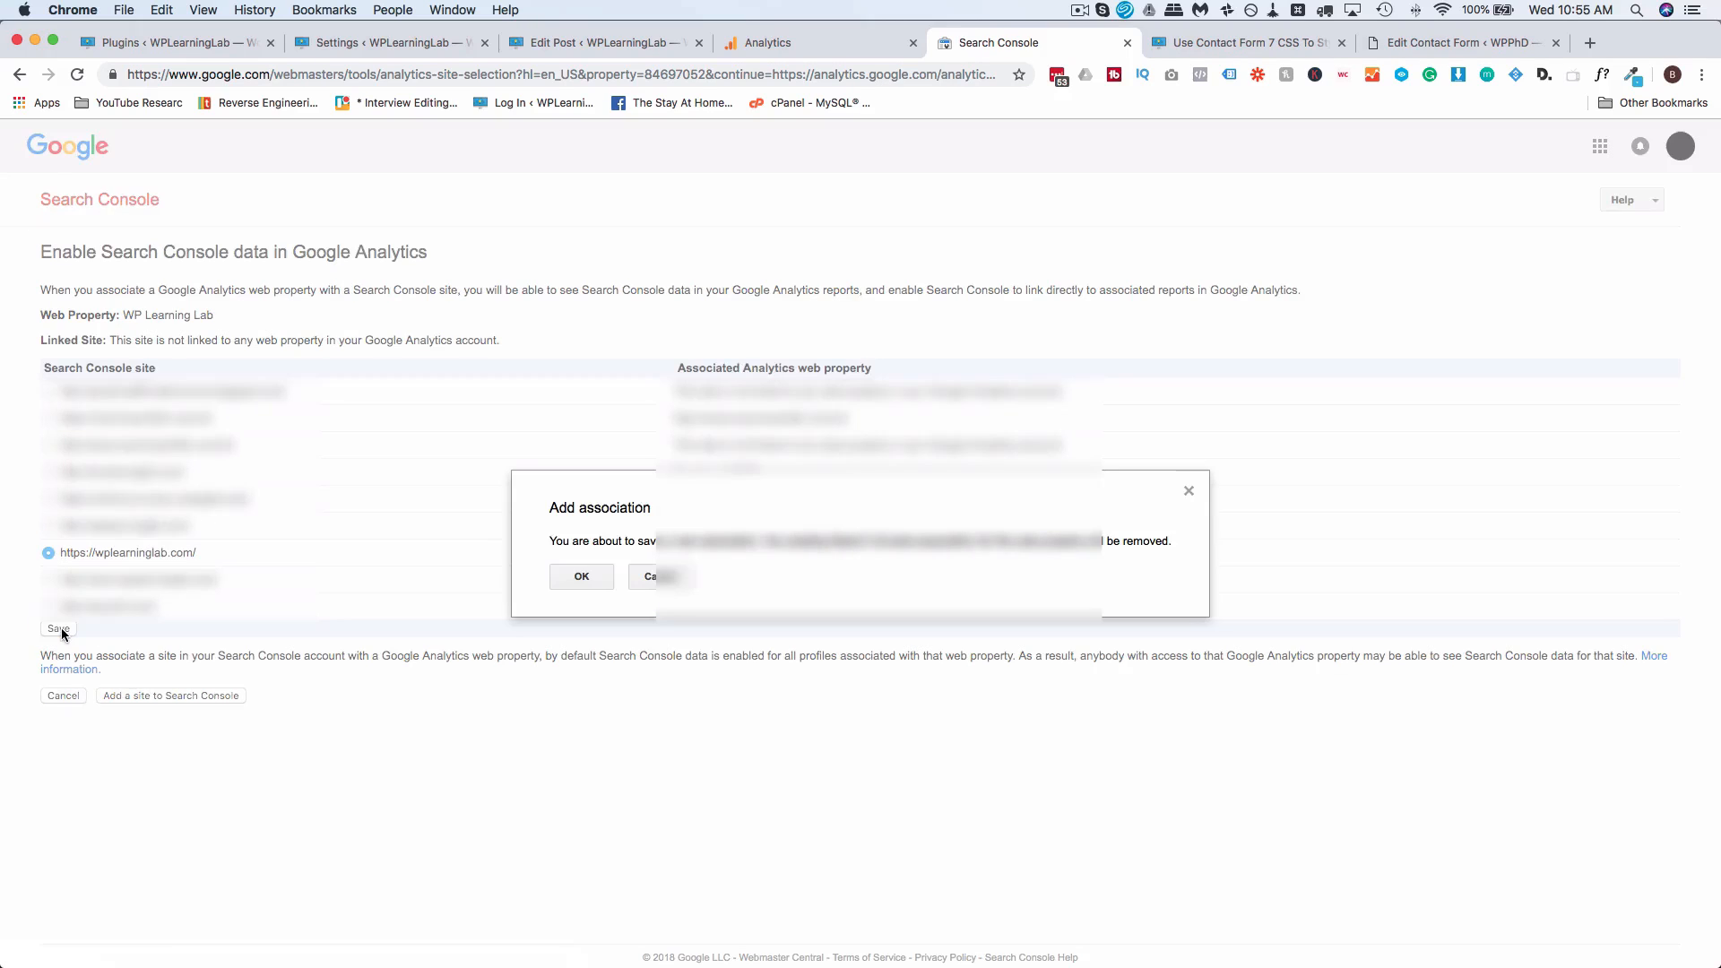
{"action": "left_click", "coordinate": [580, 583]}
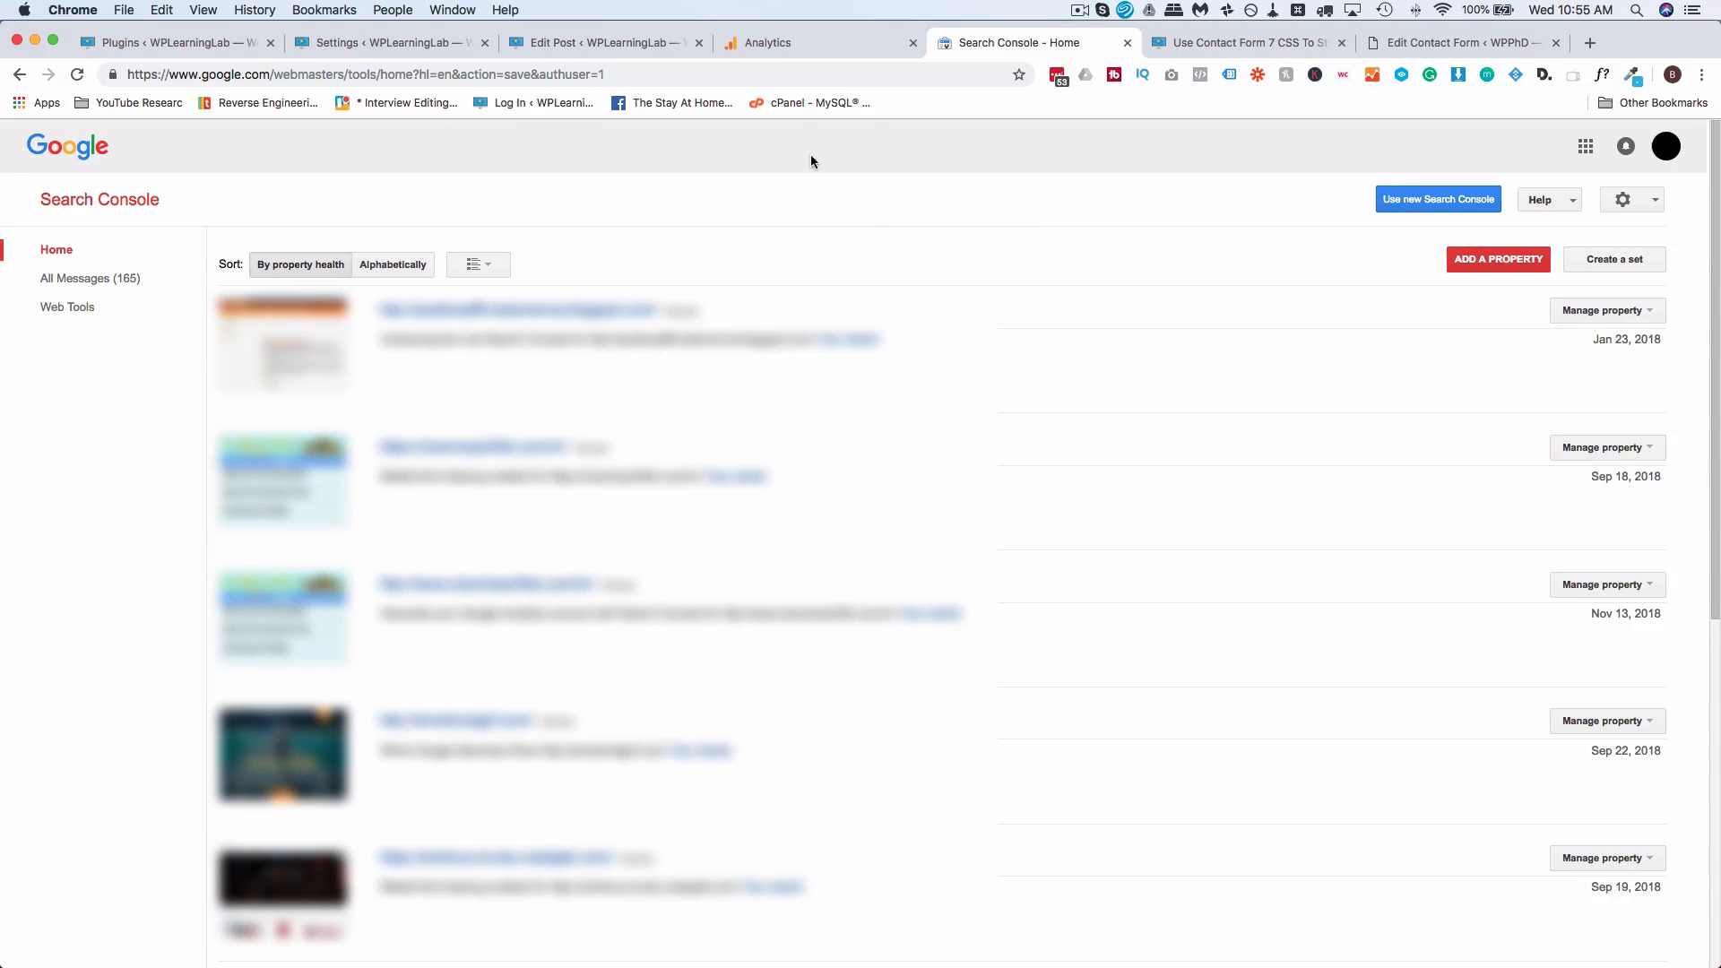
{"action": "left_click", "coordinate": [787, 45]}
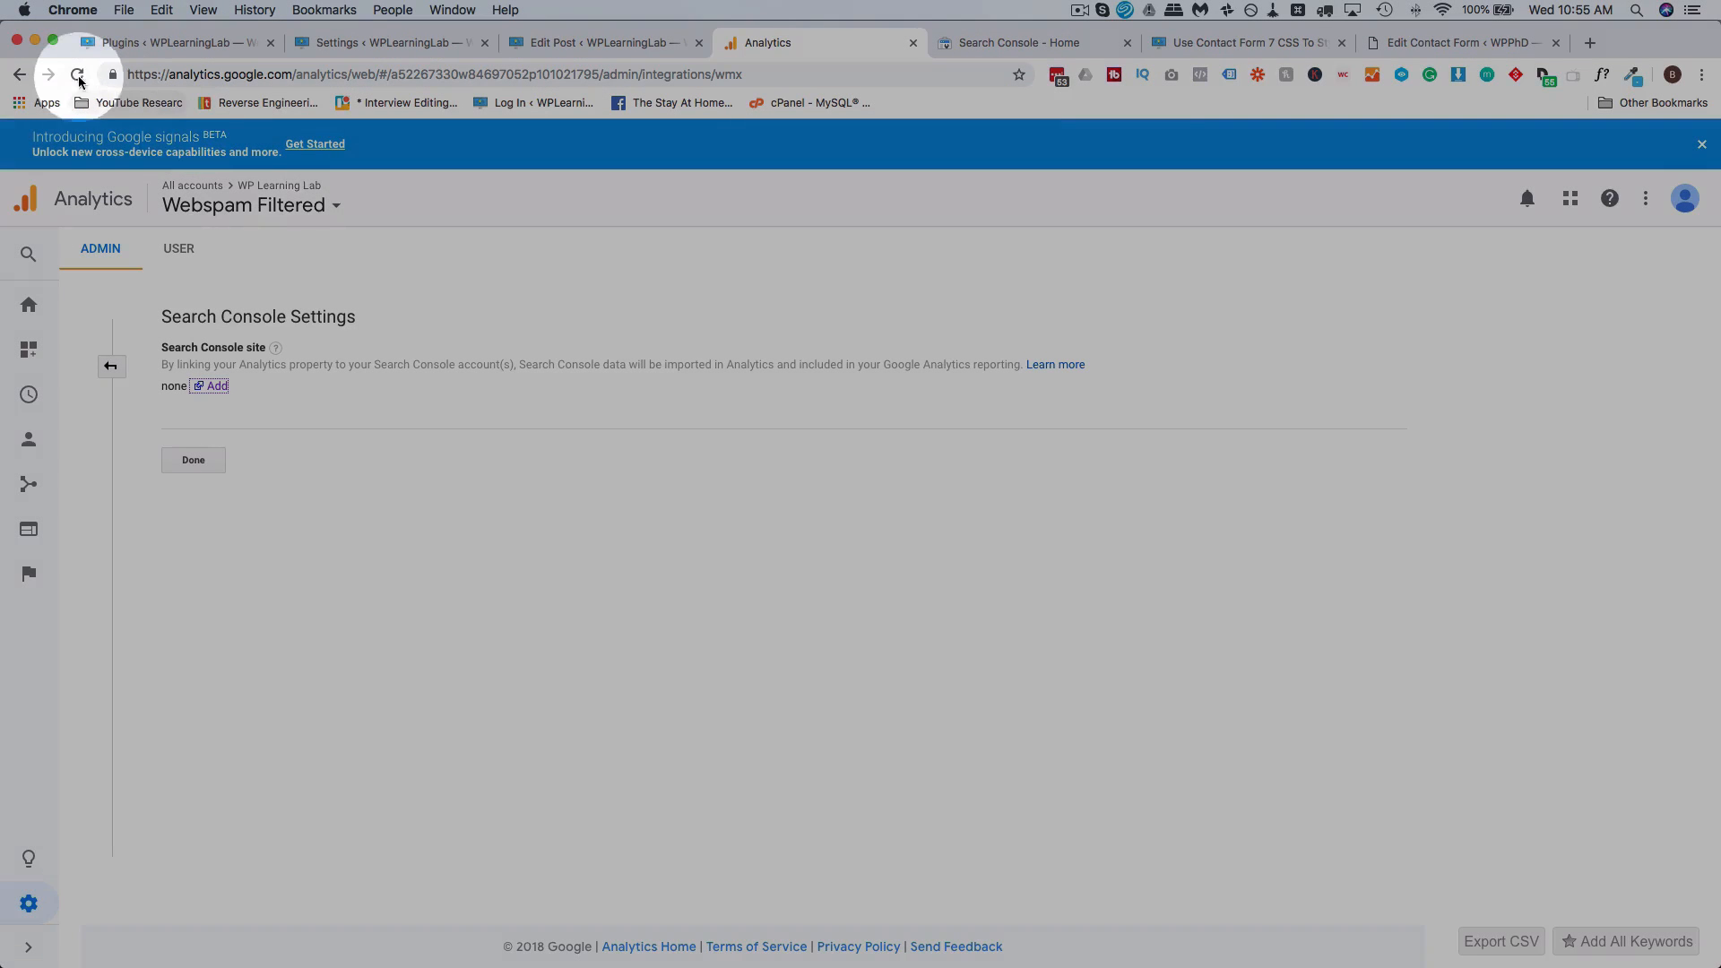
{"action": "left_click", "coordinate": [78, 75]}
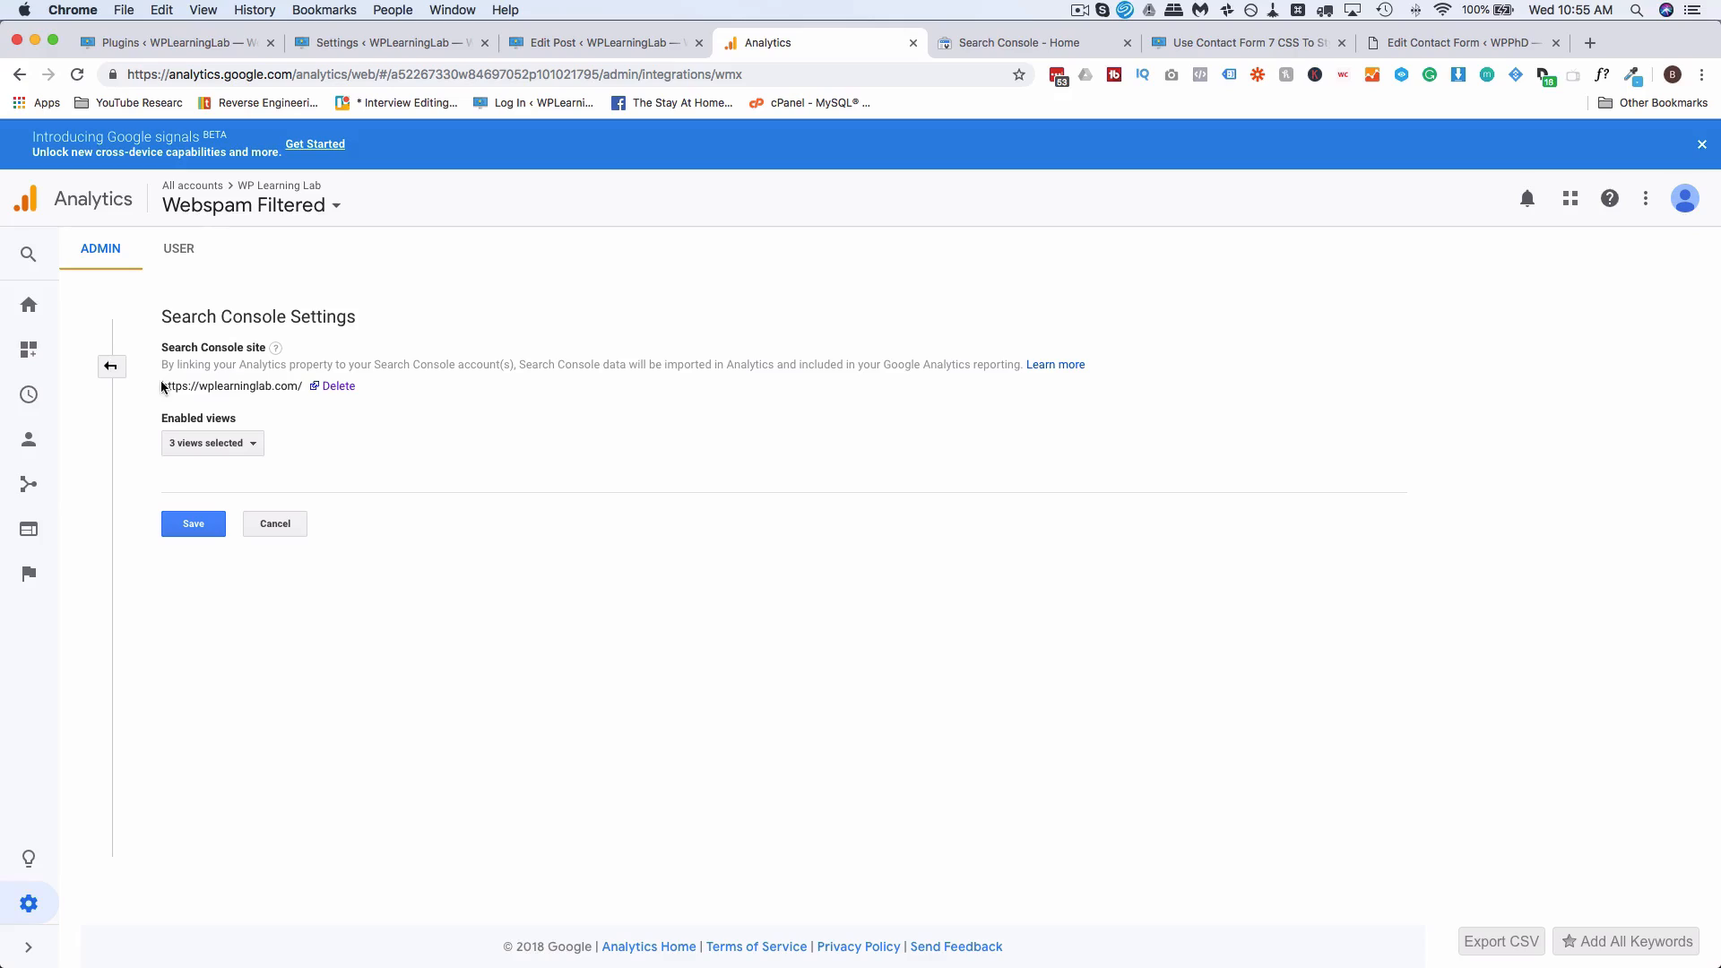
{"action": "left_click_drag", "start_coordinate": [163, 386], "coordinate": [302, 386]}
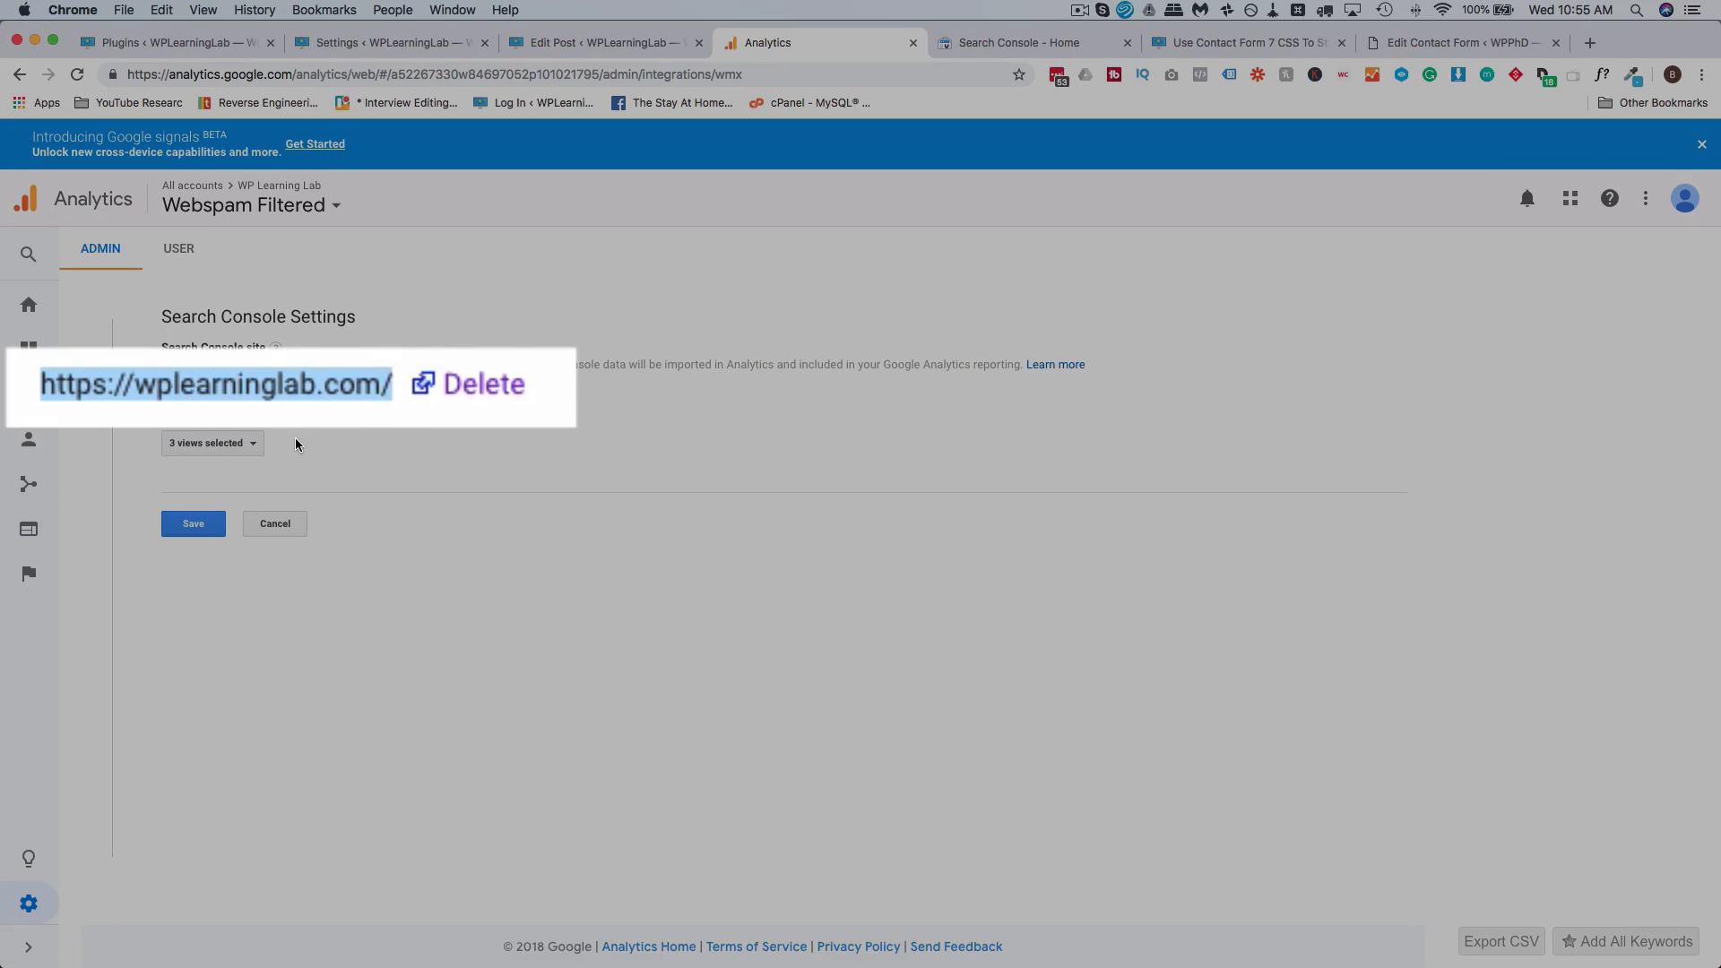
{"action": "left_click", "coordinate": [192, 524]}
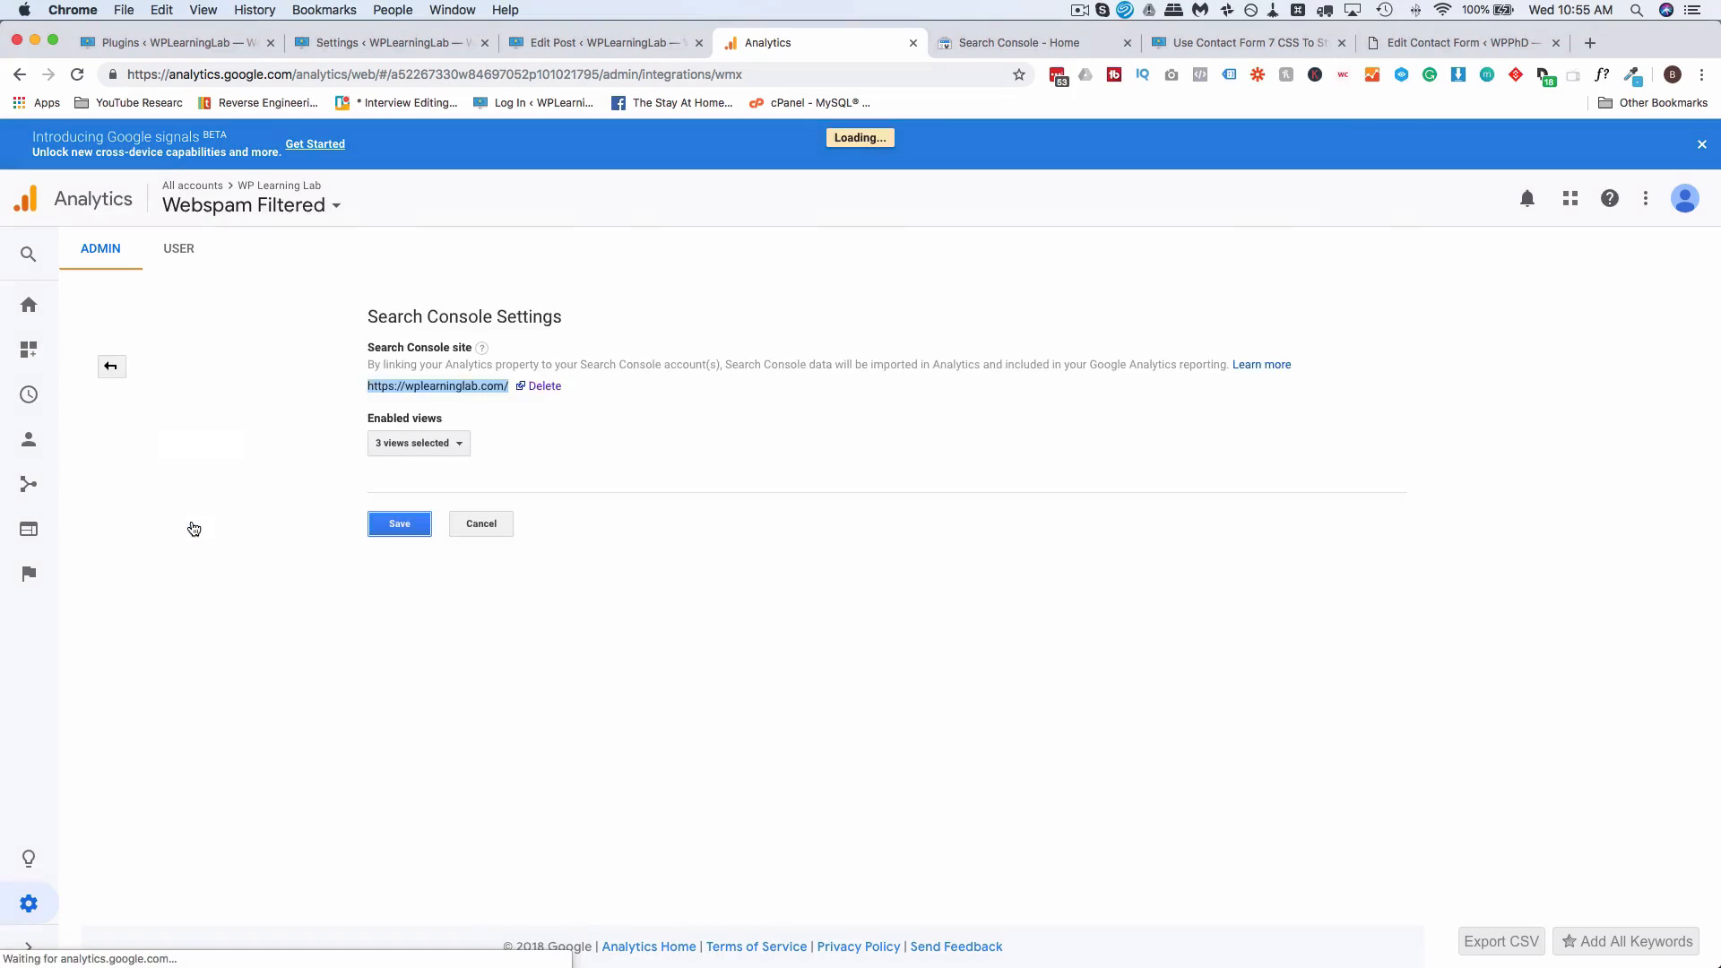
Step: Open the Landing Pages report from the page metric and copy the impressions of /contact-form-7-css-style-almost-anything/, 2755, into the Impressions field
{"action": "left_click", "coordinate": [561, 43]}
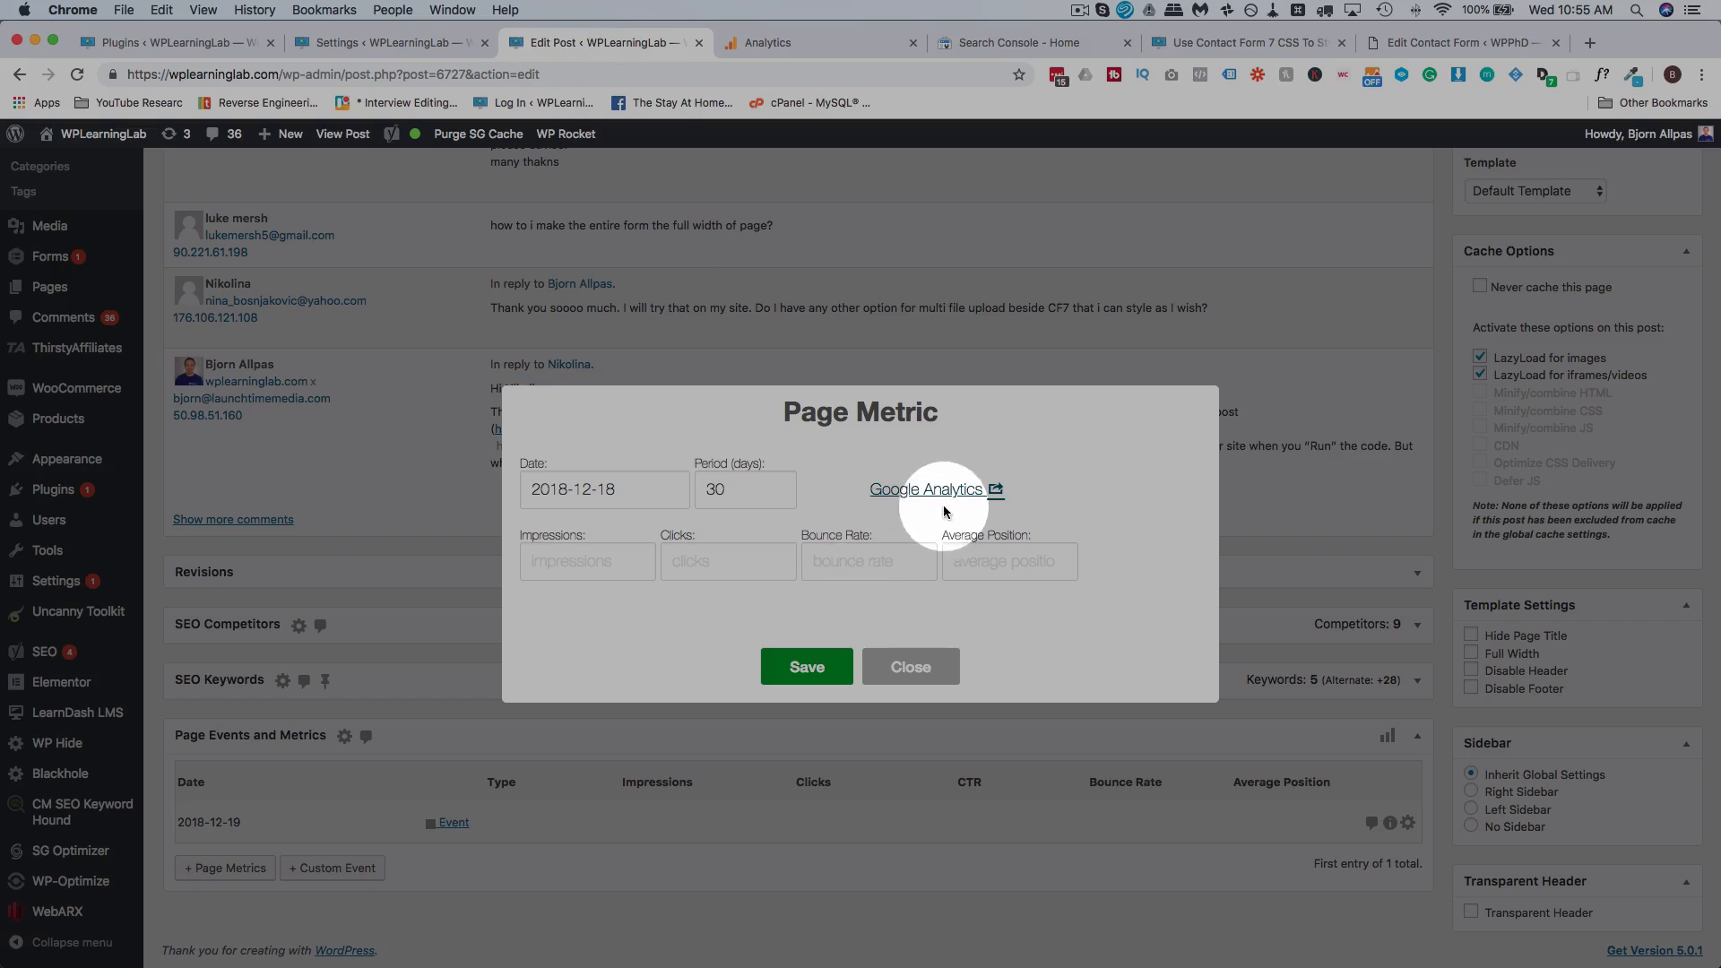
{"action": "left_click", "coordinate": [973, 491]}
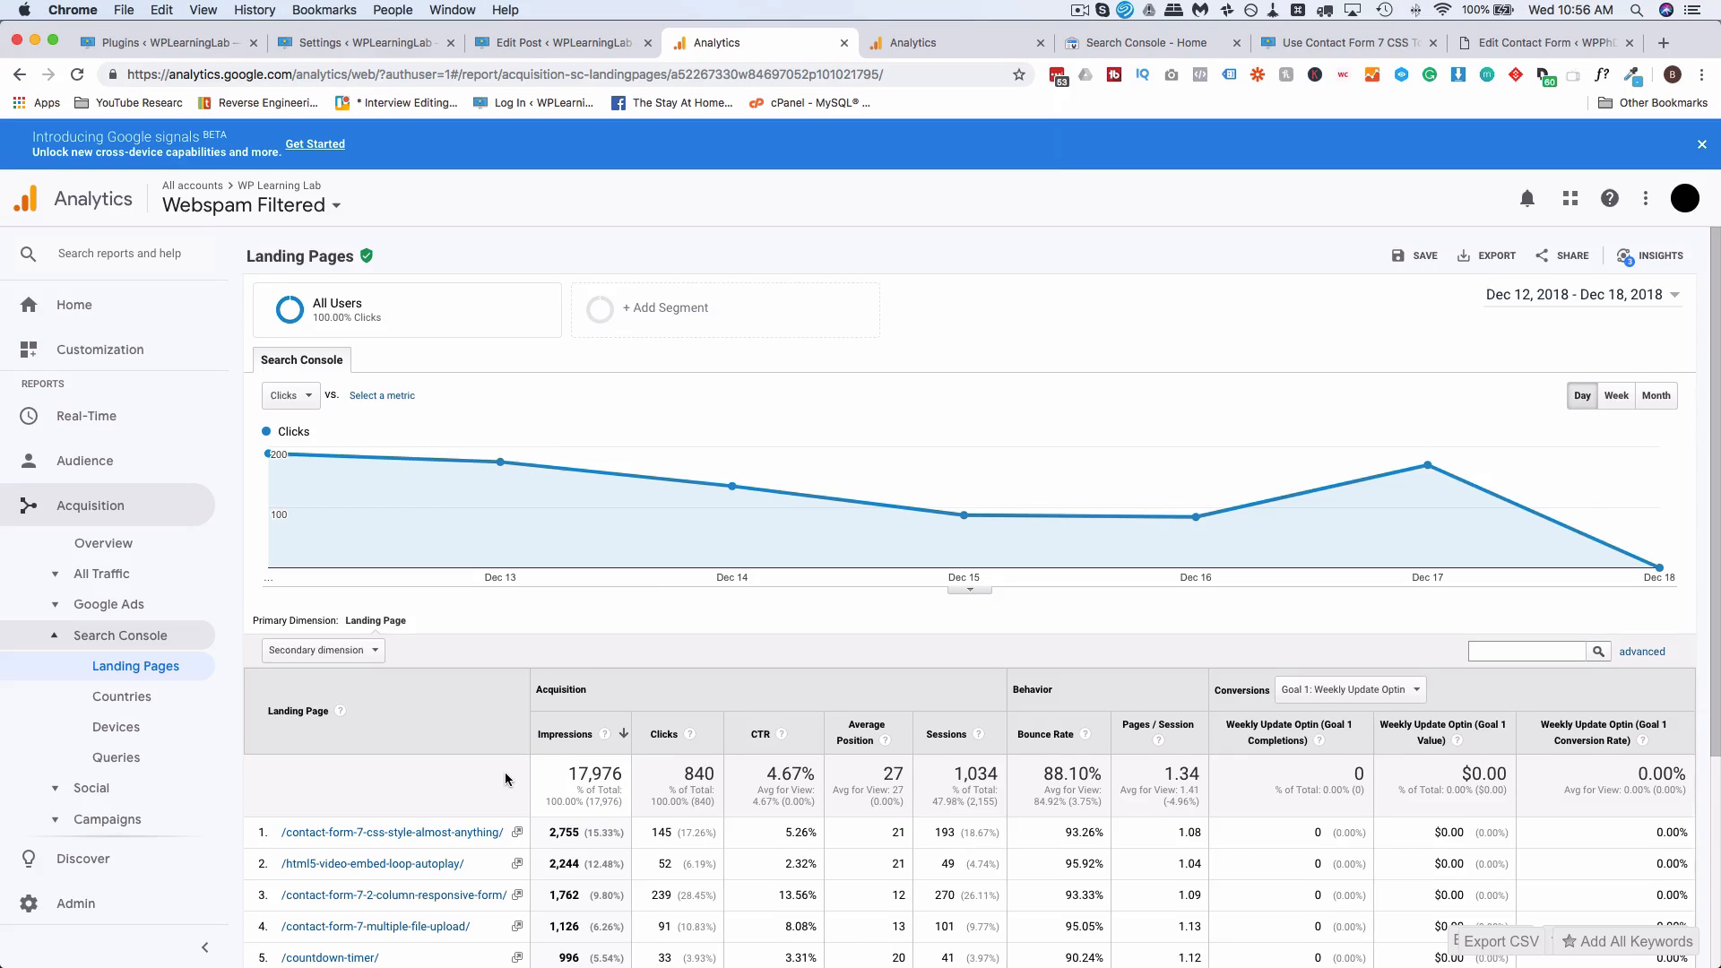
{"action": "scroll", "coordinate": [509, 780], "scroll_direction": "down", "scroll_amount": 1}
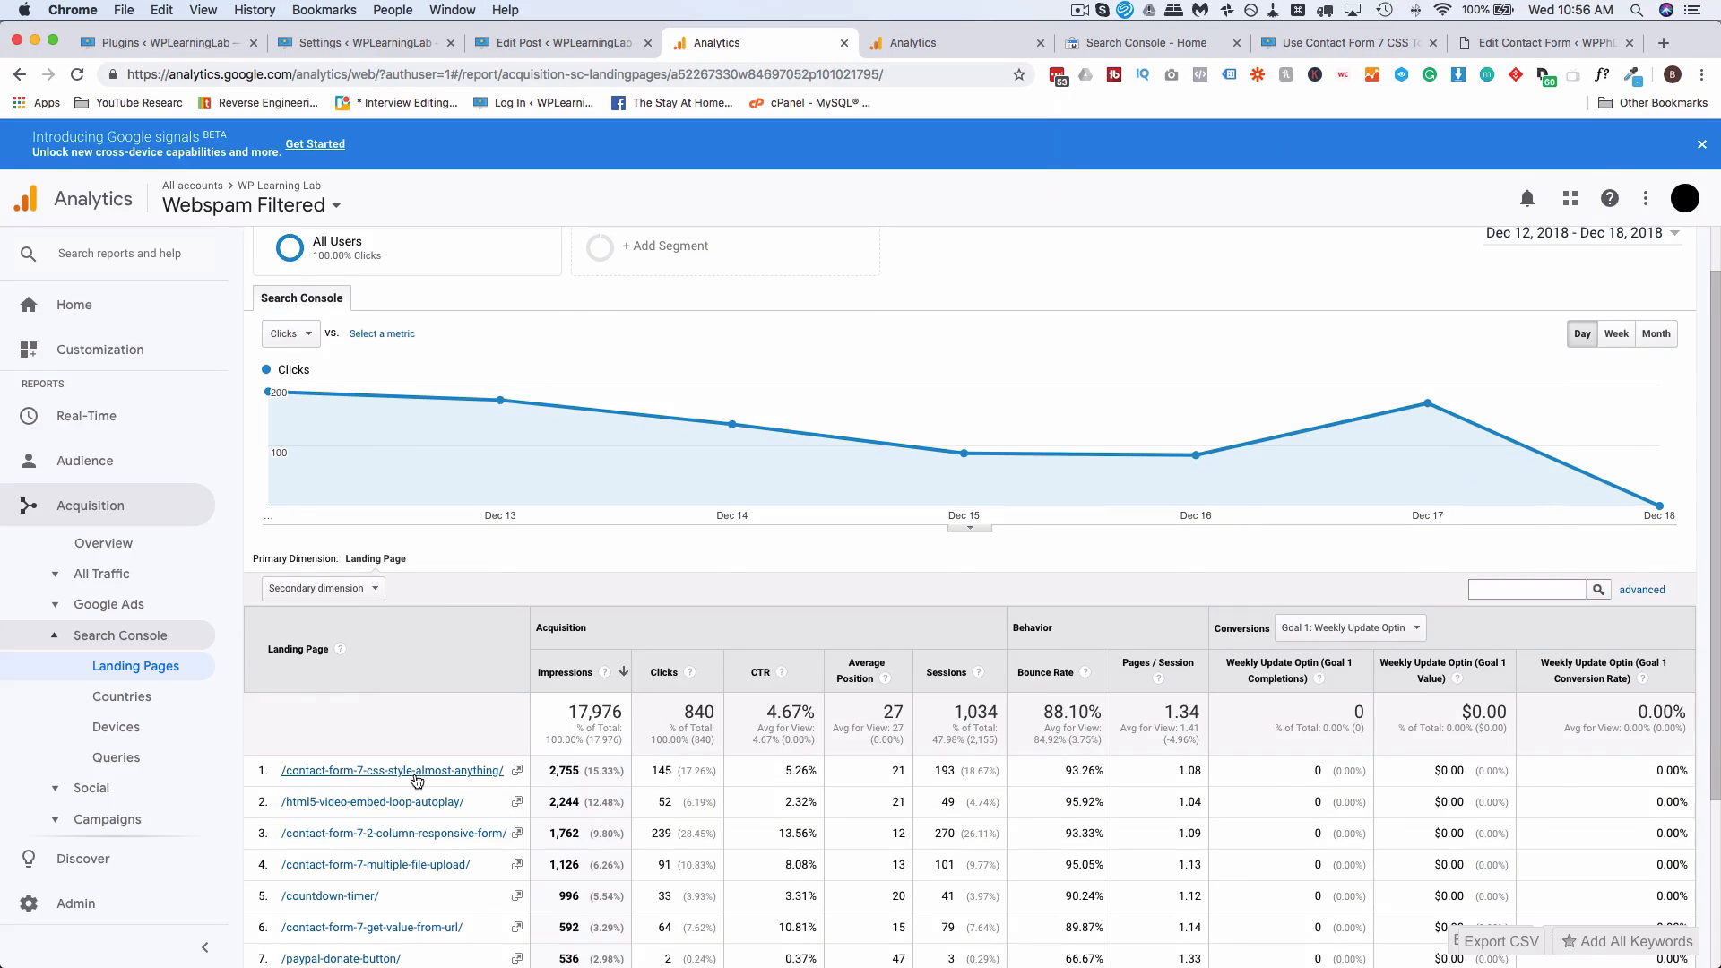
{"action": "left_click_drag", "start_coordinate": [548, 773], "coordinate": [579, 771]}
{"action": "key", "text": "super+c"}
{"action": "left_click", "coordinate": [524, 45]}
{"action": "left_click", "coordinate": [616, 571]}
{"action": "key", "text": "super+v"}
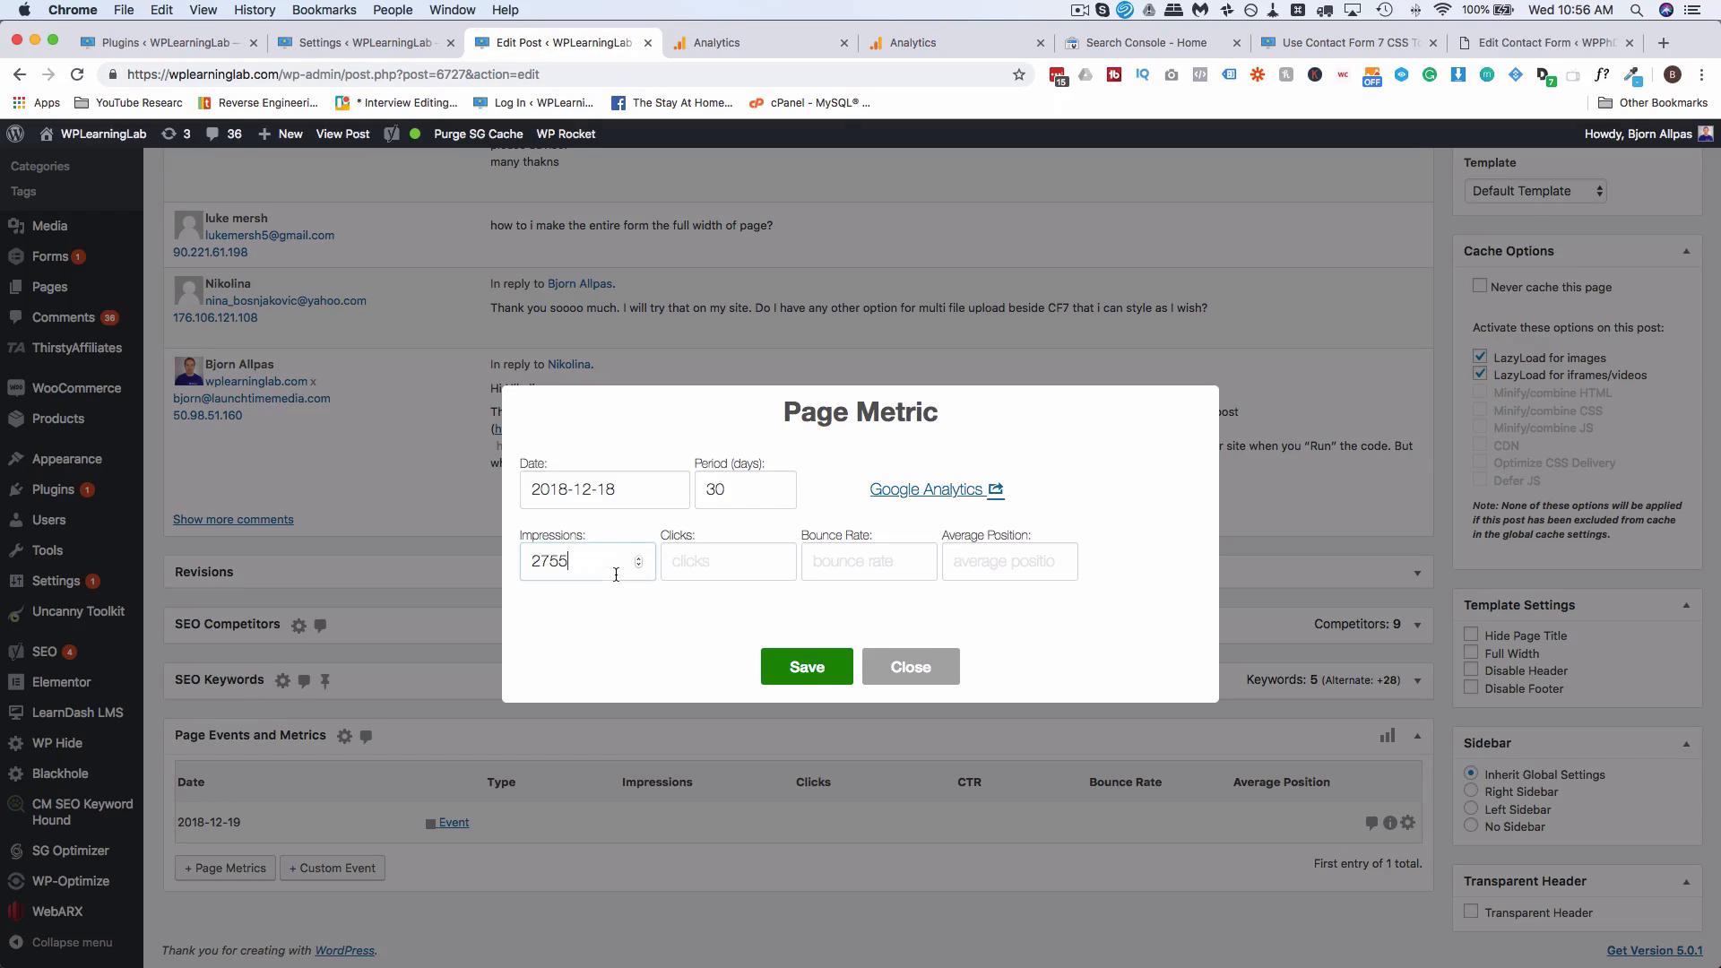
Step: Copy the click count for the Contact Form 7 CSS article from Analytics and enter 145 as the metric's Clicks
{"action": "left_click", "coordinate": [789, 42]}
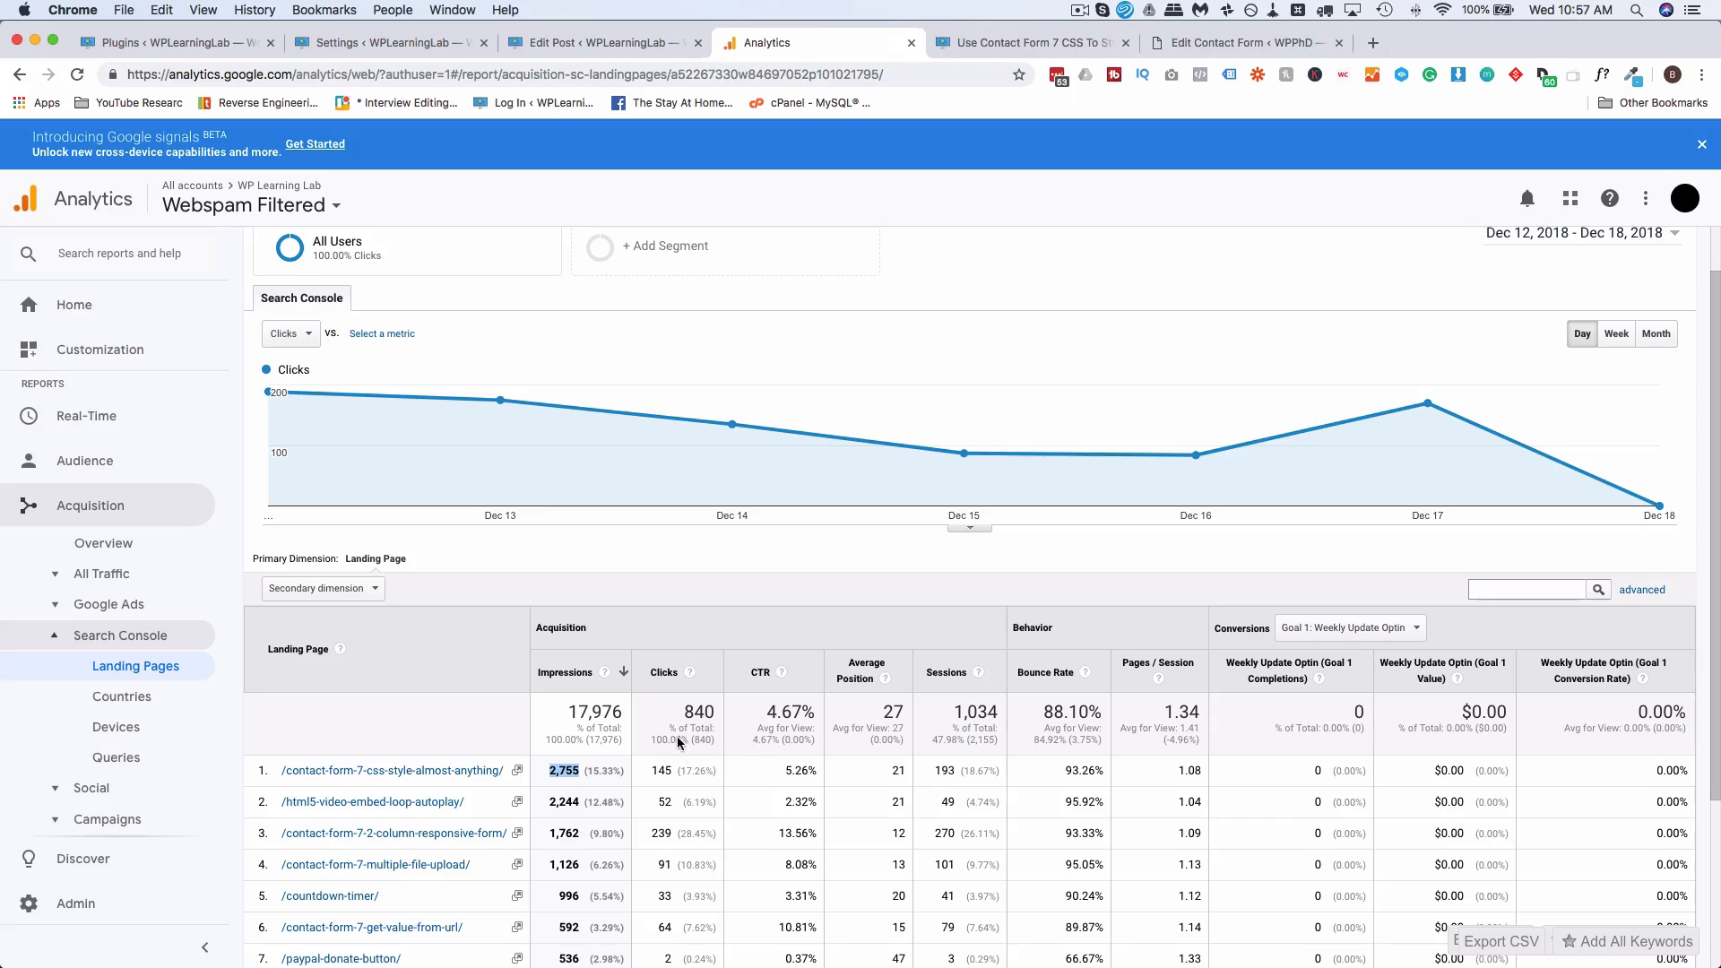
{"action": "double_click", "coordinate": [661, 772]}
{"action": "key", "text": "super+c"}
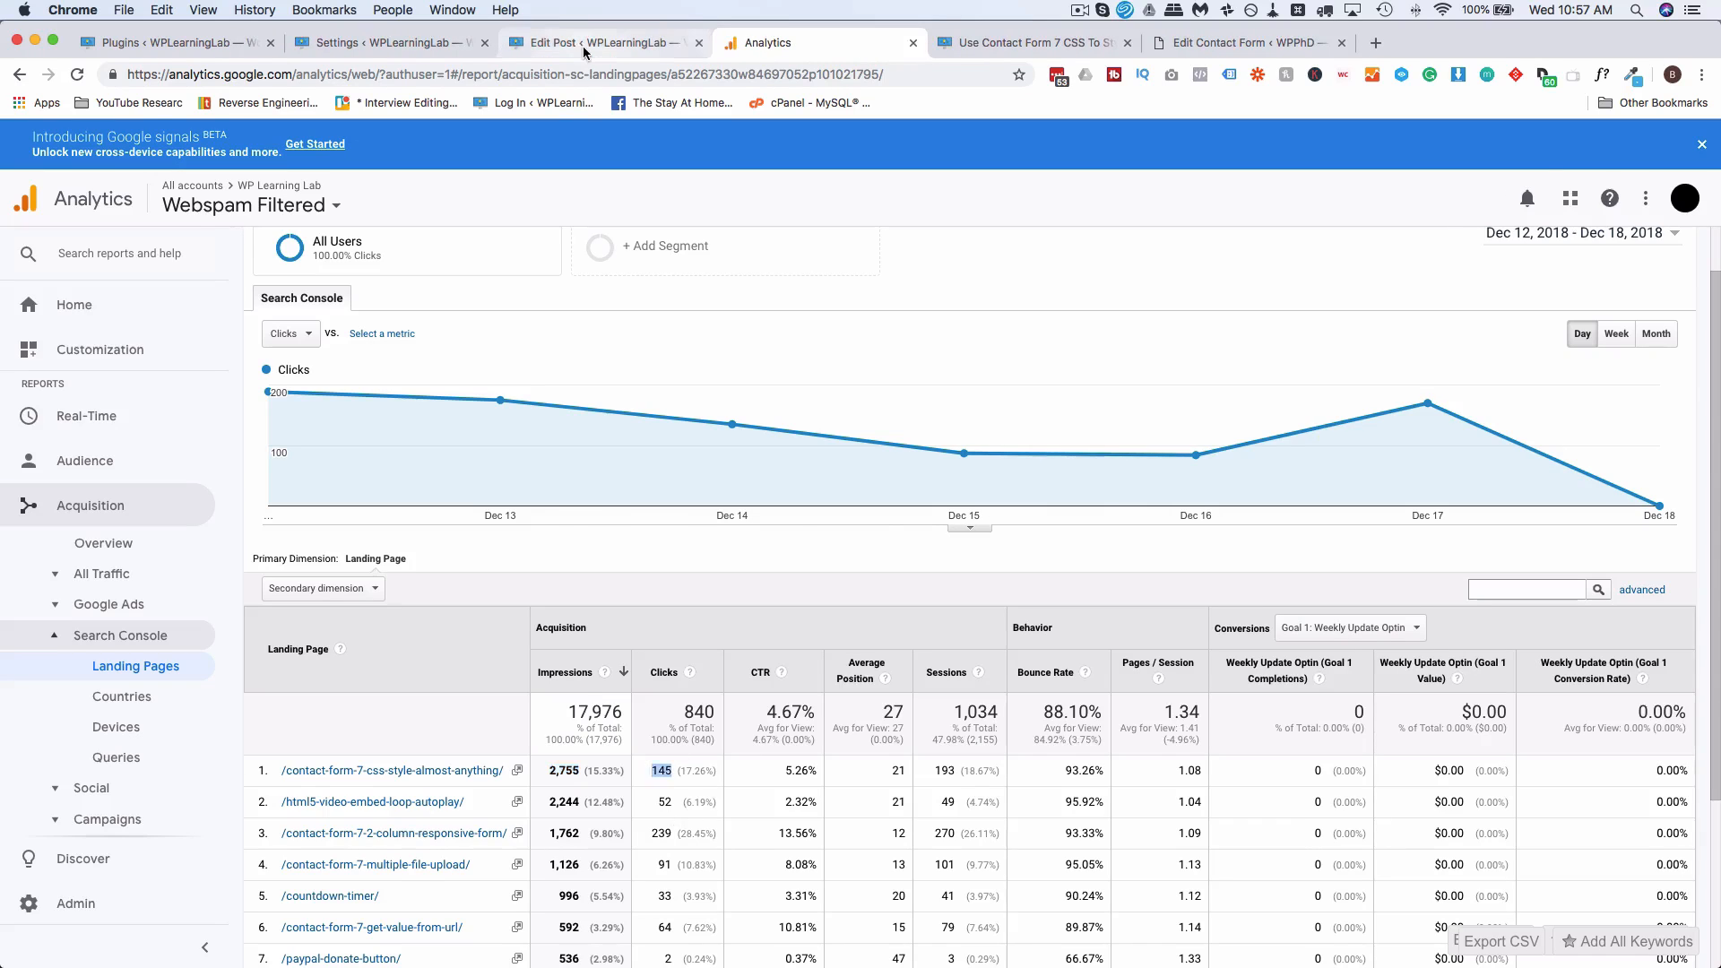
{"action": "left_click", "coordinate": [584, 47]}
{"action": "left_click", "coordinate": [752, 561]}
{"action": "key", "text": "super+v"}
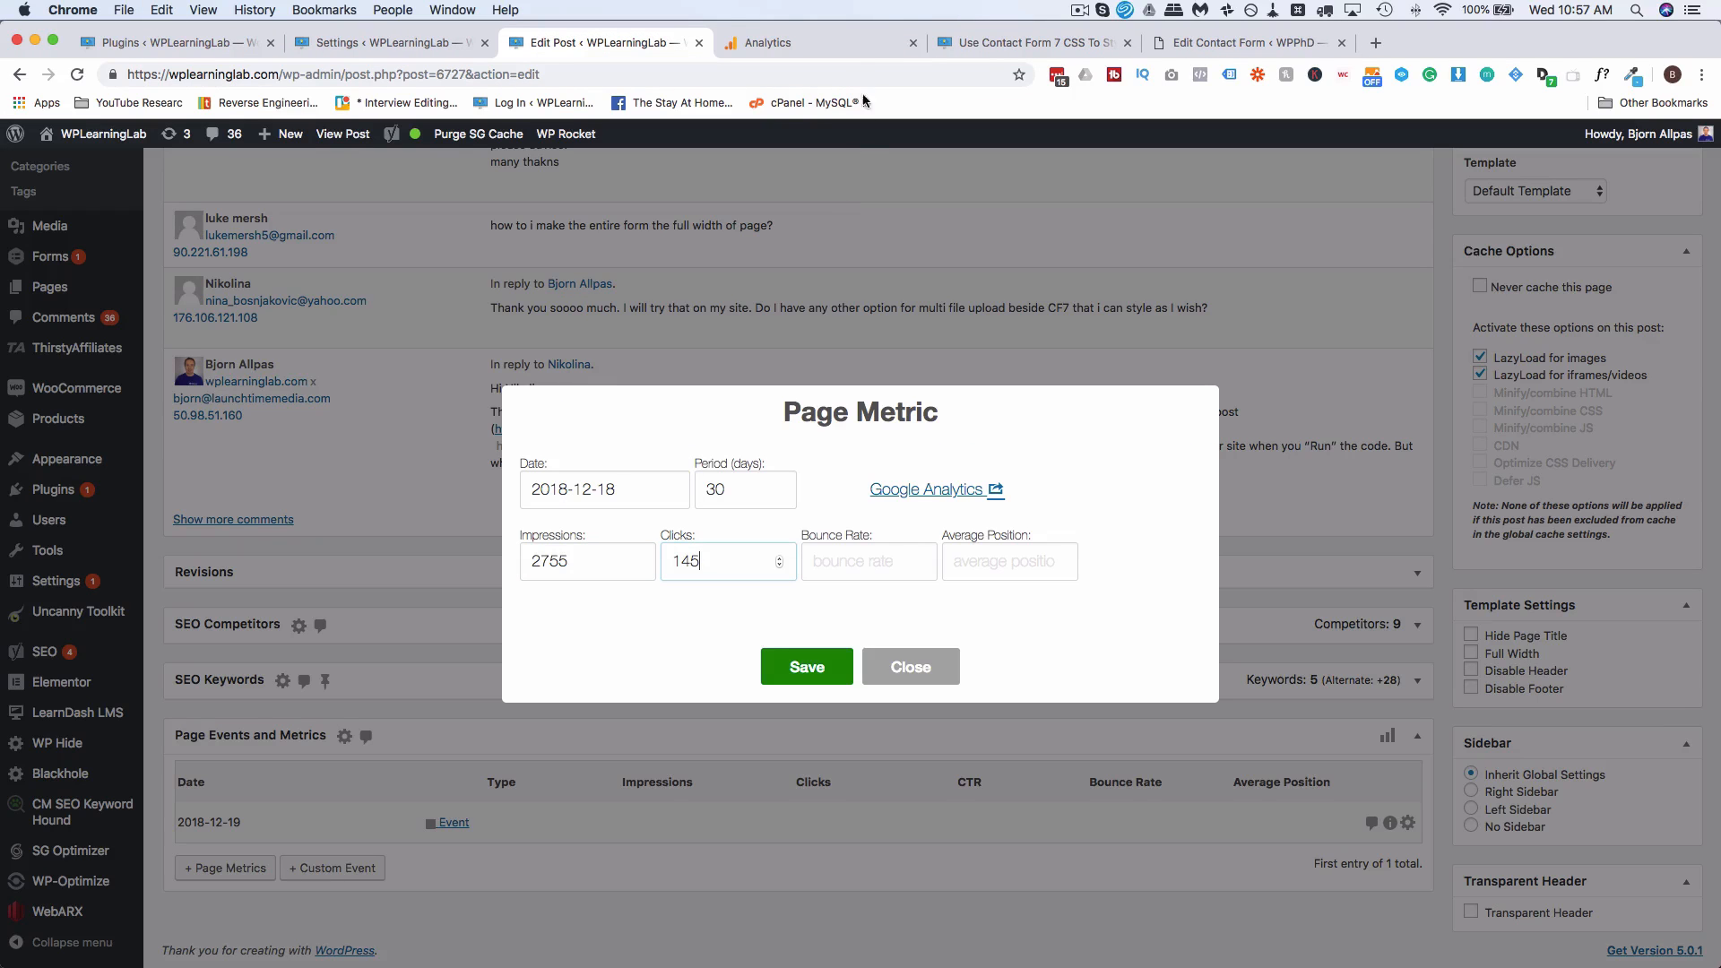
Step: Copy the article's bounce rate from the Landing Pages report and enter 93.26 as the metric's Bounce Rate
{"action": "left_click", "coordinate": [833, 45]}
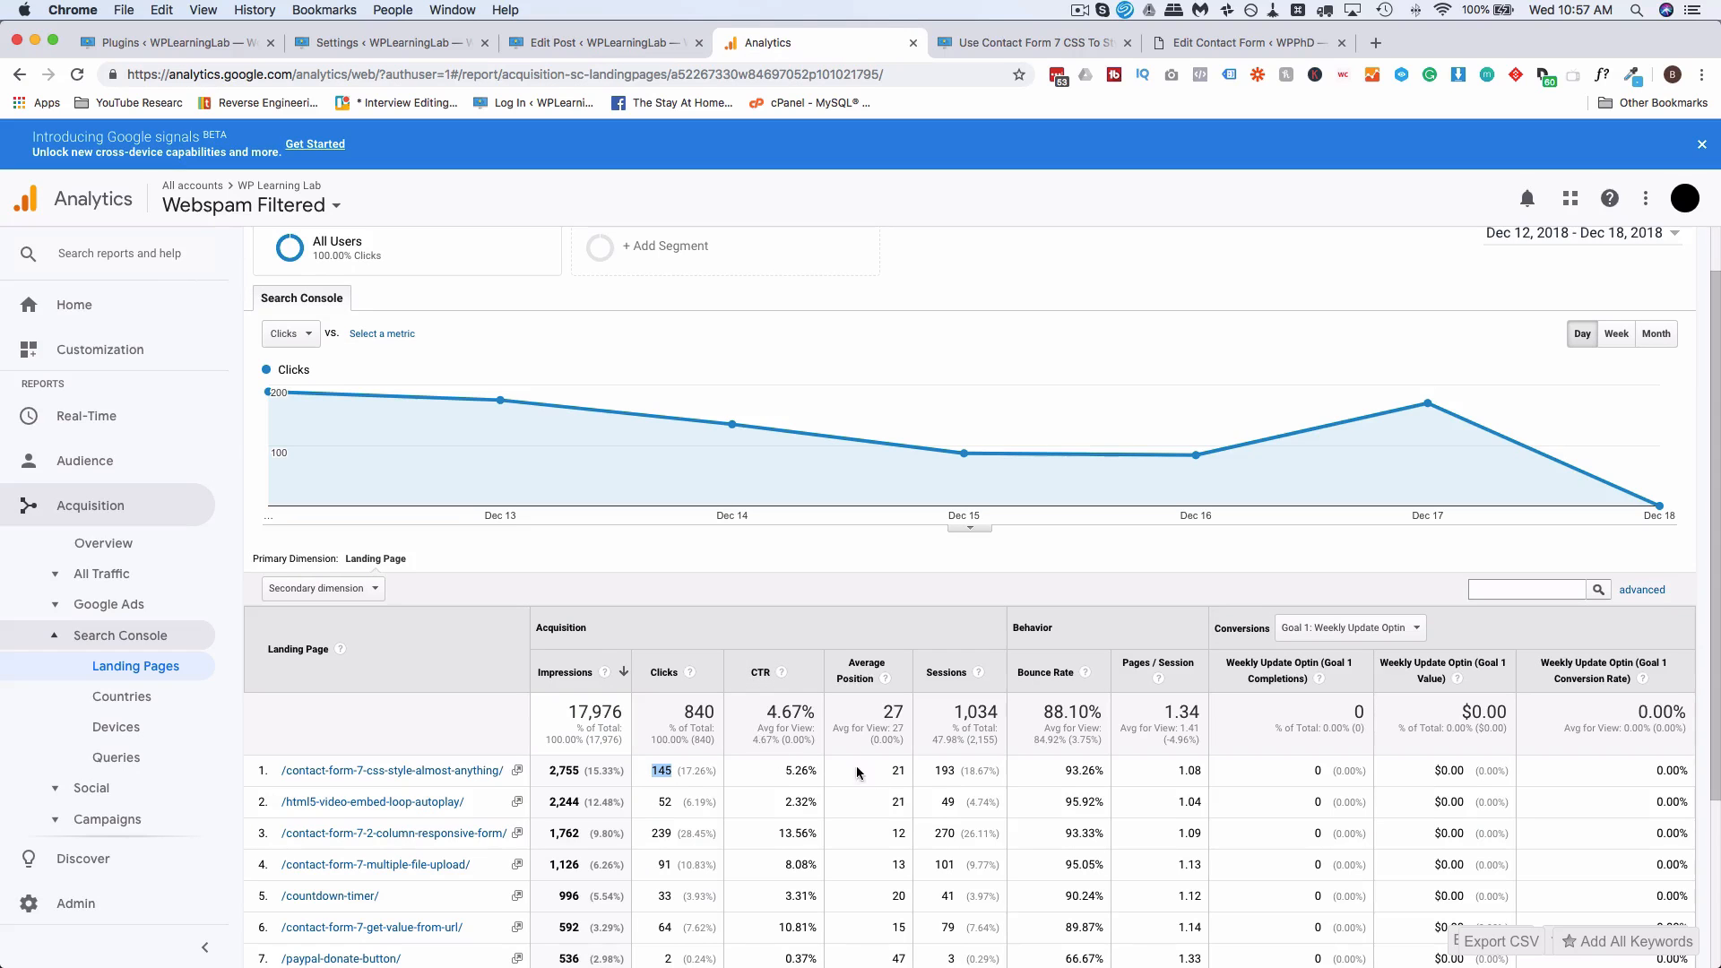
{"action": "left_click_drag", "start_coordinate": [1066, 771], "coordinate": [1096, 772]}
{"action": "key", "text": "super+c"}
{"action": "left_click", "coordinate": [641, 53]}
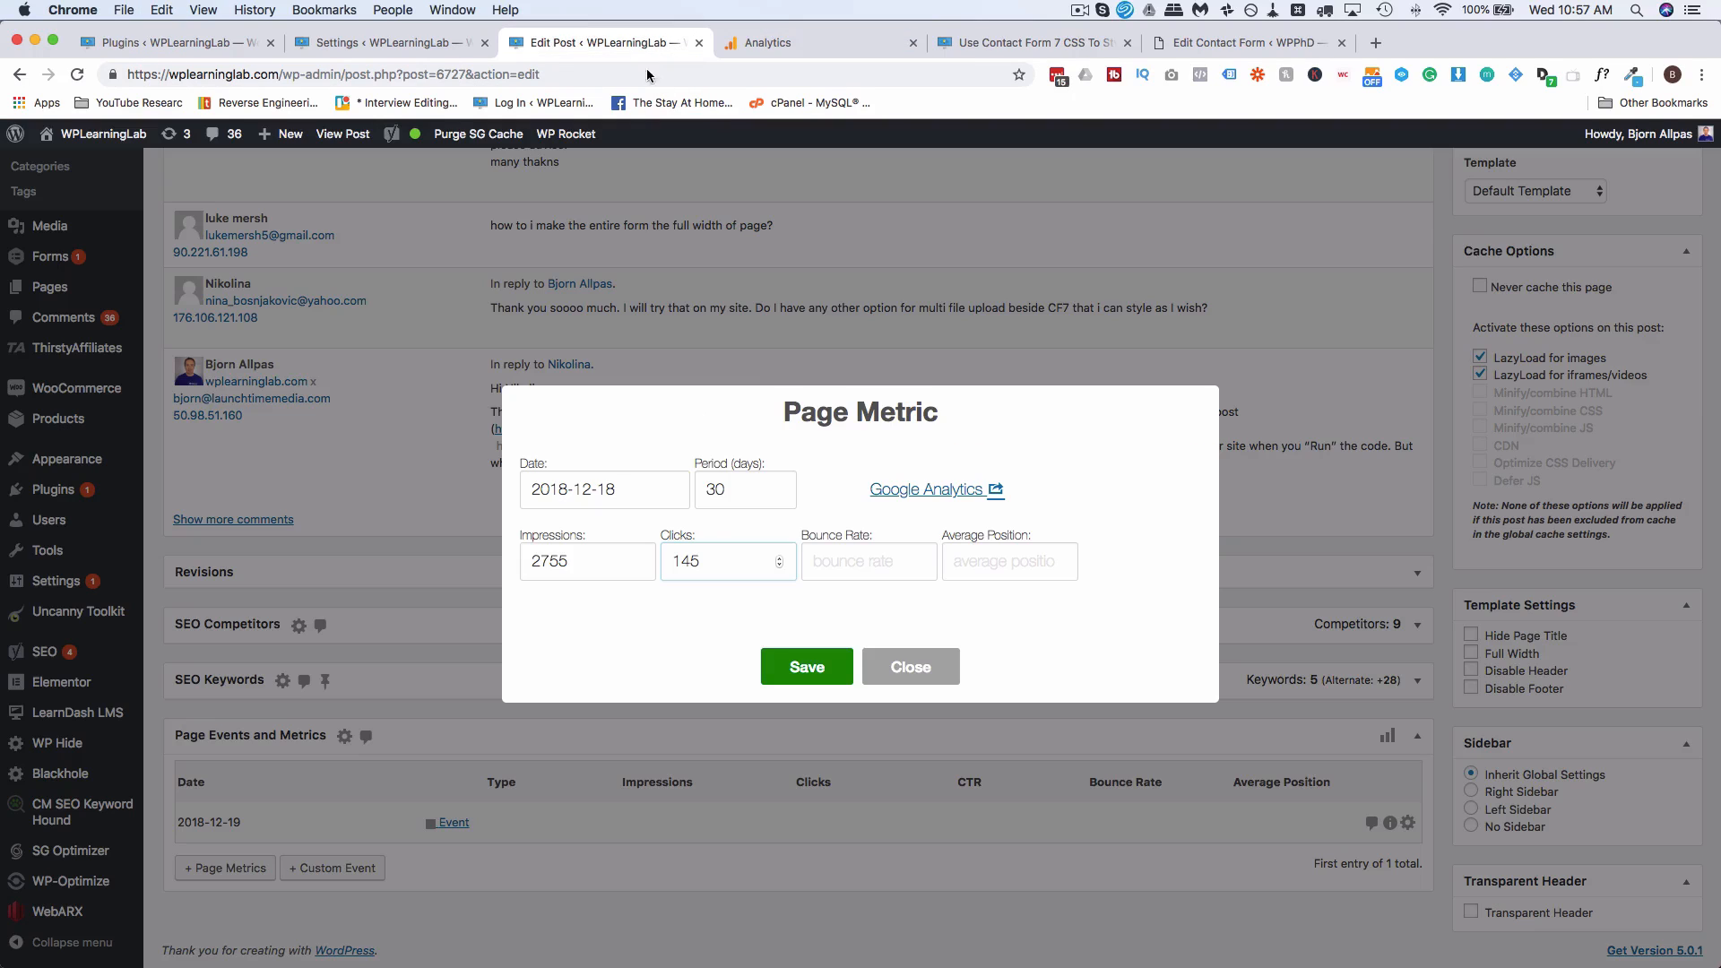
{"action": "left_click", "coordinate": [864, 561]}
{"action": "key", "text": "super+v"}
Step: Copy the article's average position from Analytics, enter 21 as the Average Position, and save the page metric
{"action": "left_click", "coordinate": [829, 50]}
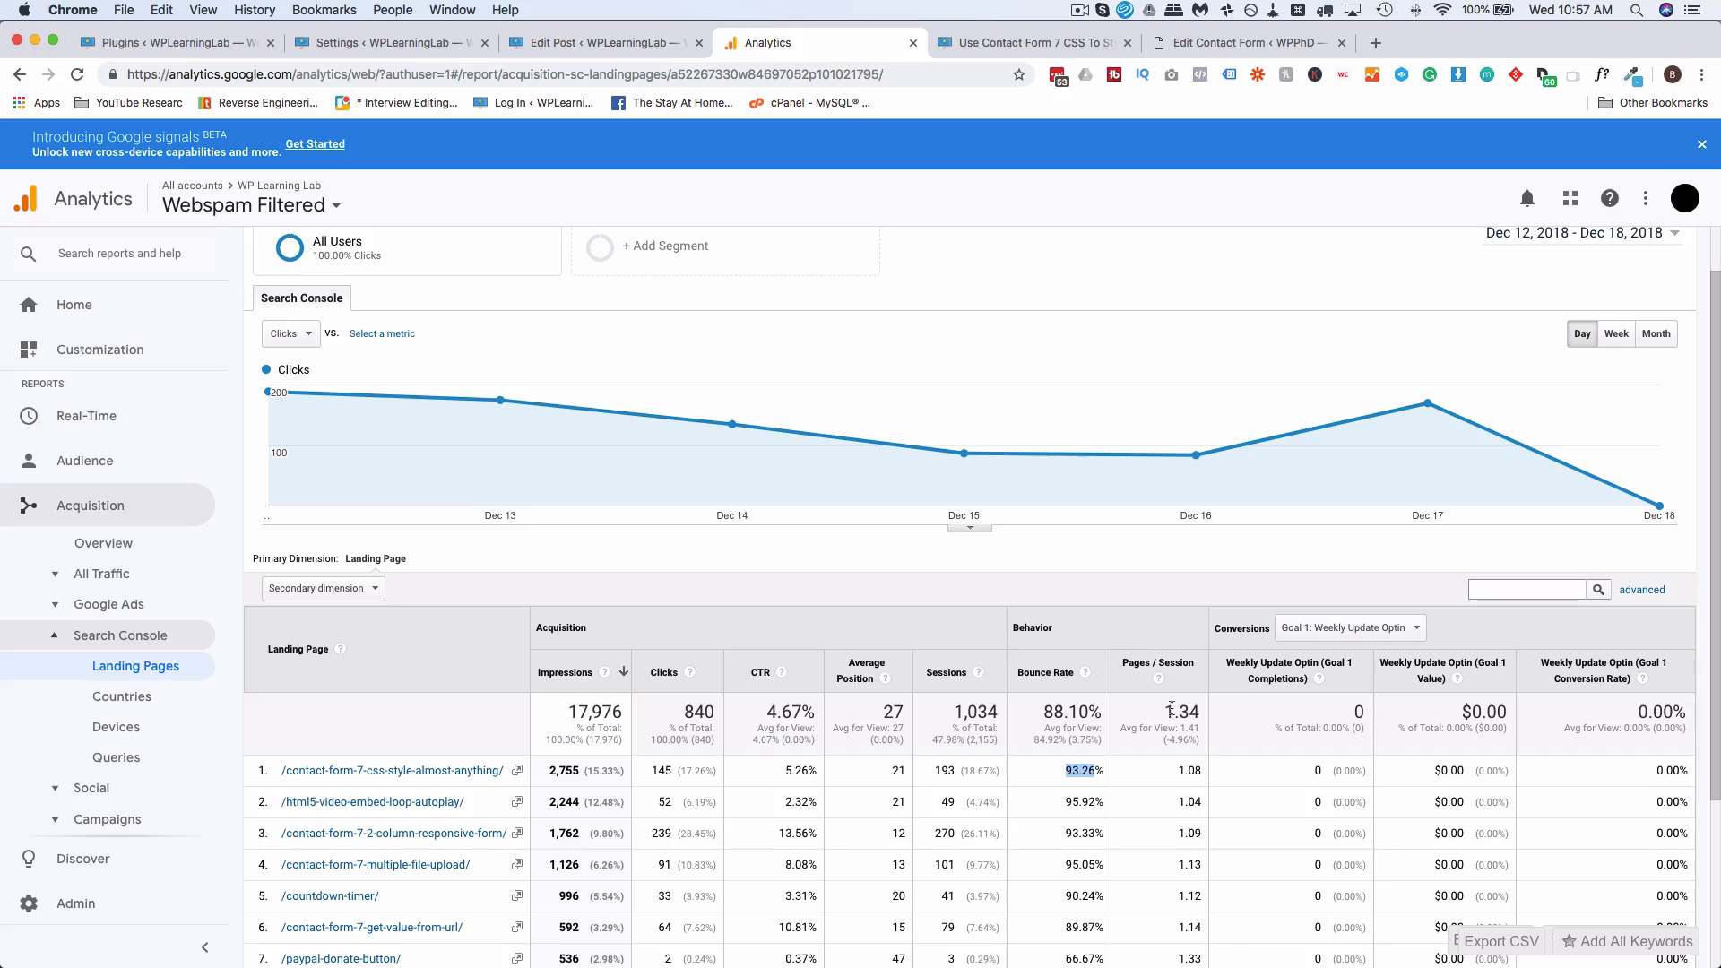
{"action": "double_click", "coordinate": [895, 770]}
{"action": "key", "text": "super+c"}
{"action": "left_click", "coordinate": [593, 45]}
{"action": "left_click", "coordinate": [955, 561]}
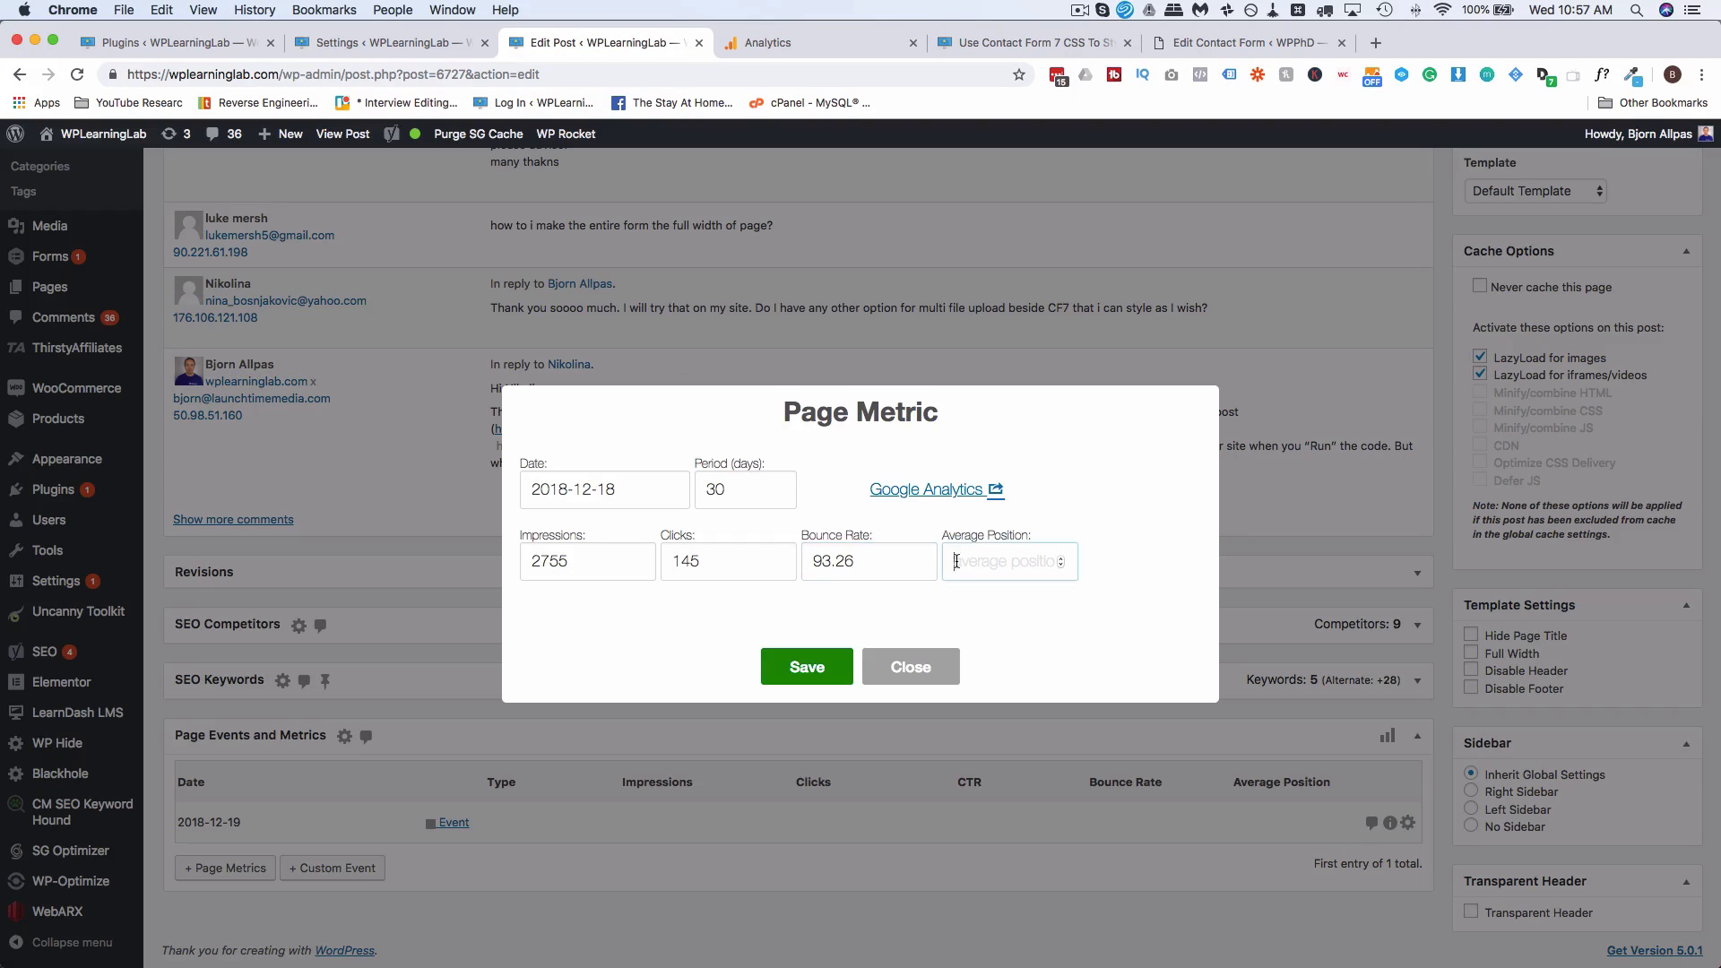
{"action": "key", "text": "super+v"}
{"action": "left_click", "coordinate": [770, 666]}
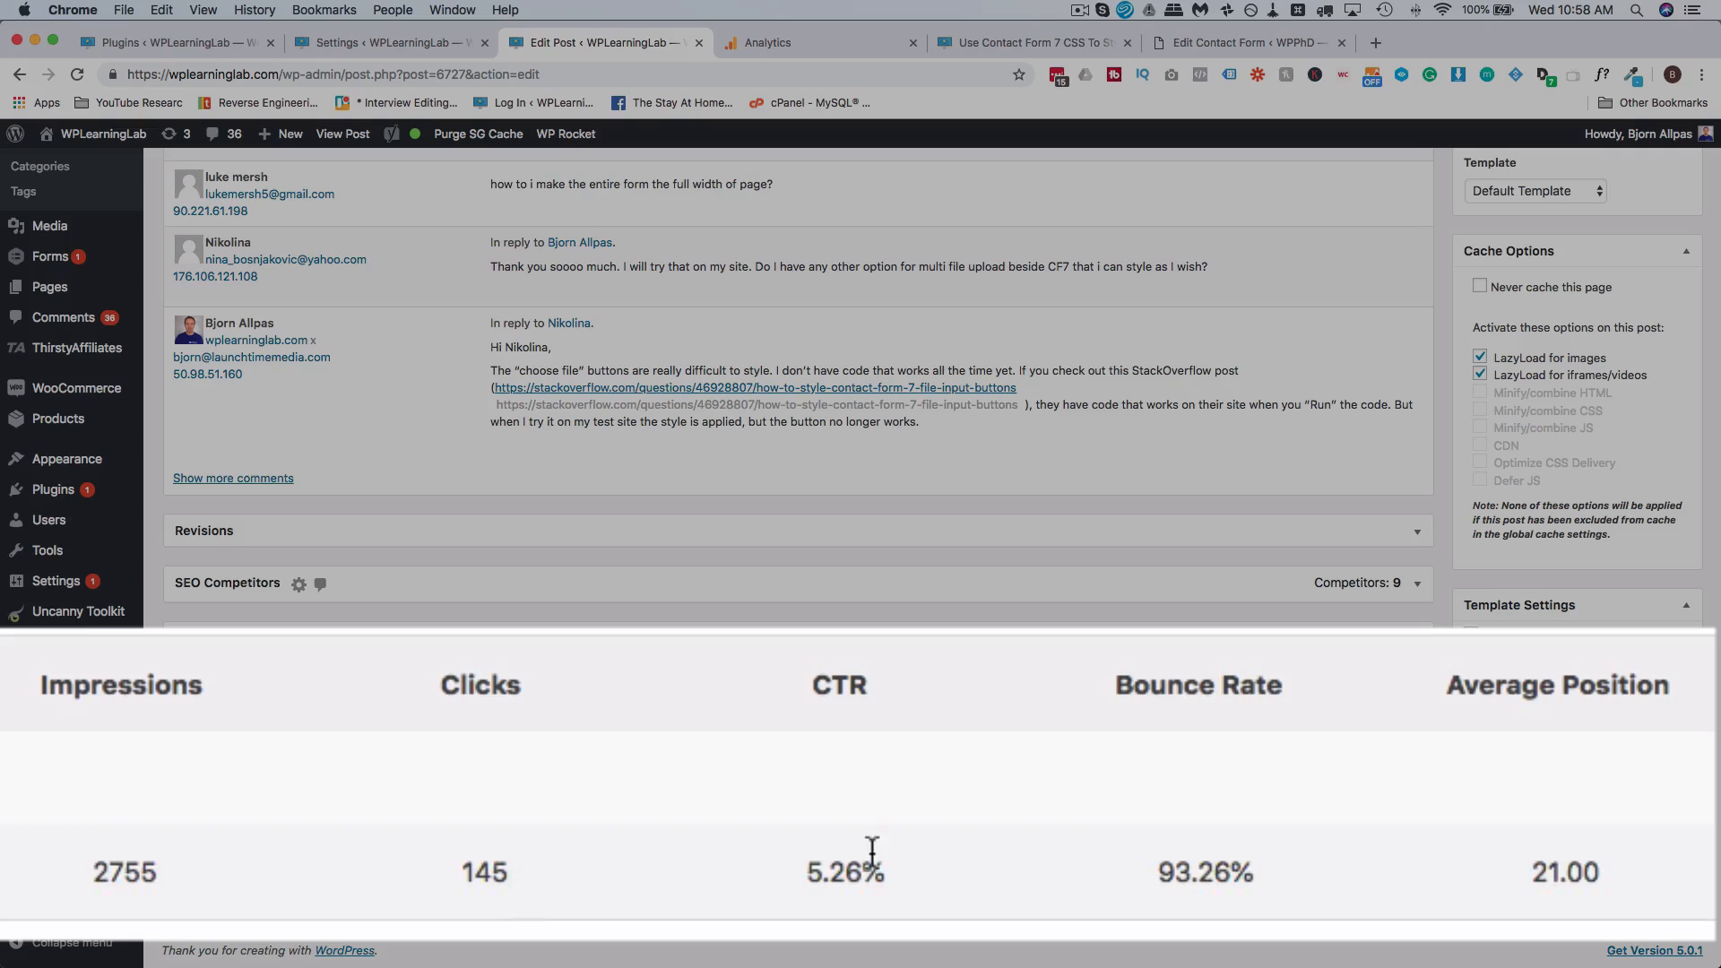
Step: Review the CTR, bounce rate and average position of the saved Analytics entry in Page Events and Metrics
{"action": "left_click_drag", "start_coordinate": [806, 872], "coordinate": [864, 874]}
{"action": "left_click", "coordinate": [927, 865]}
{"action": "left_click_drag", "start_coordinate": [1156, 869], "coordinate": [1261, 868]}
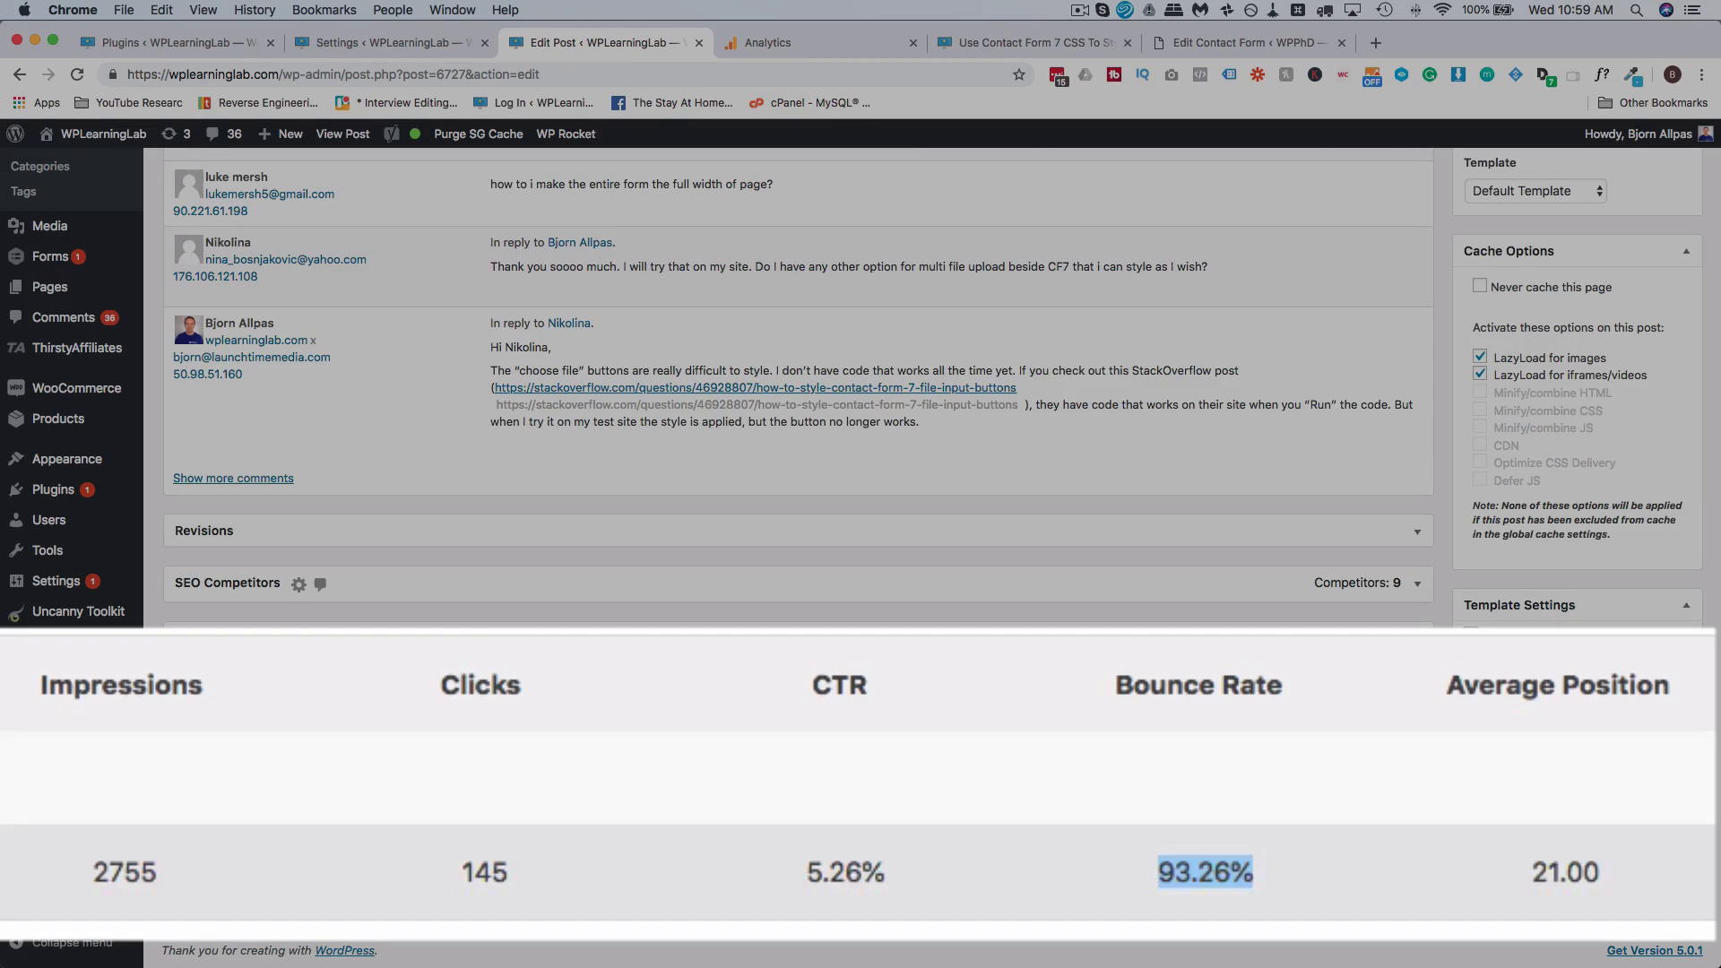
{"action": "left_click", "coordinate": [1579, 899]}
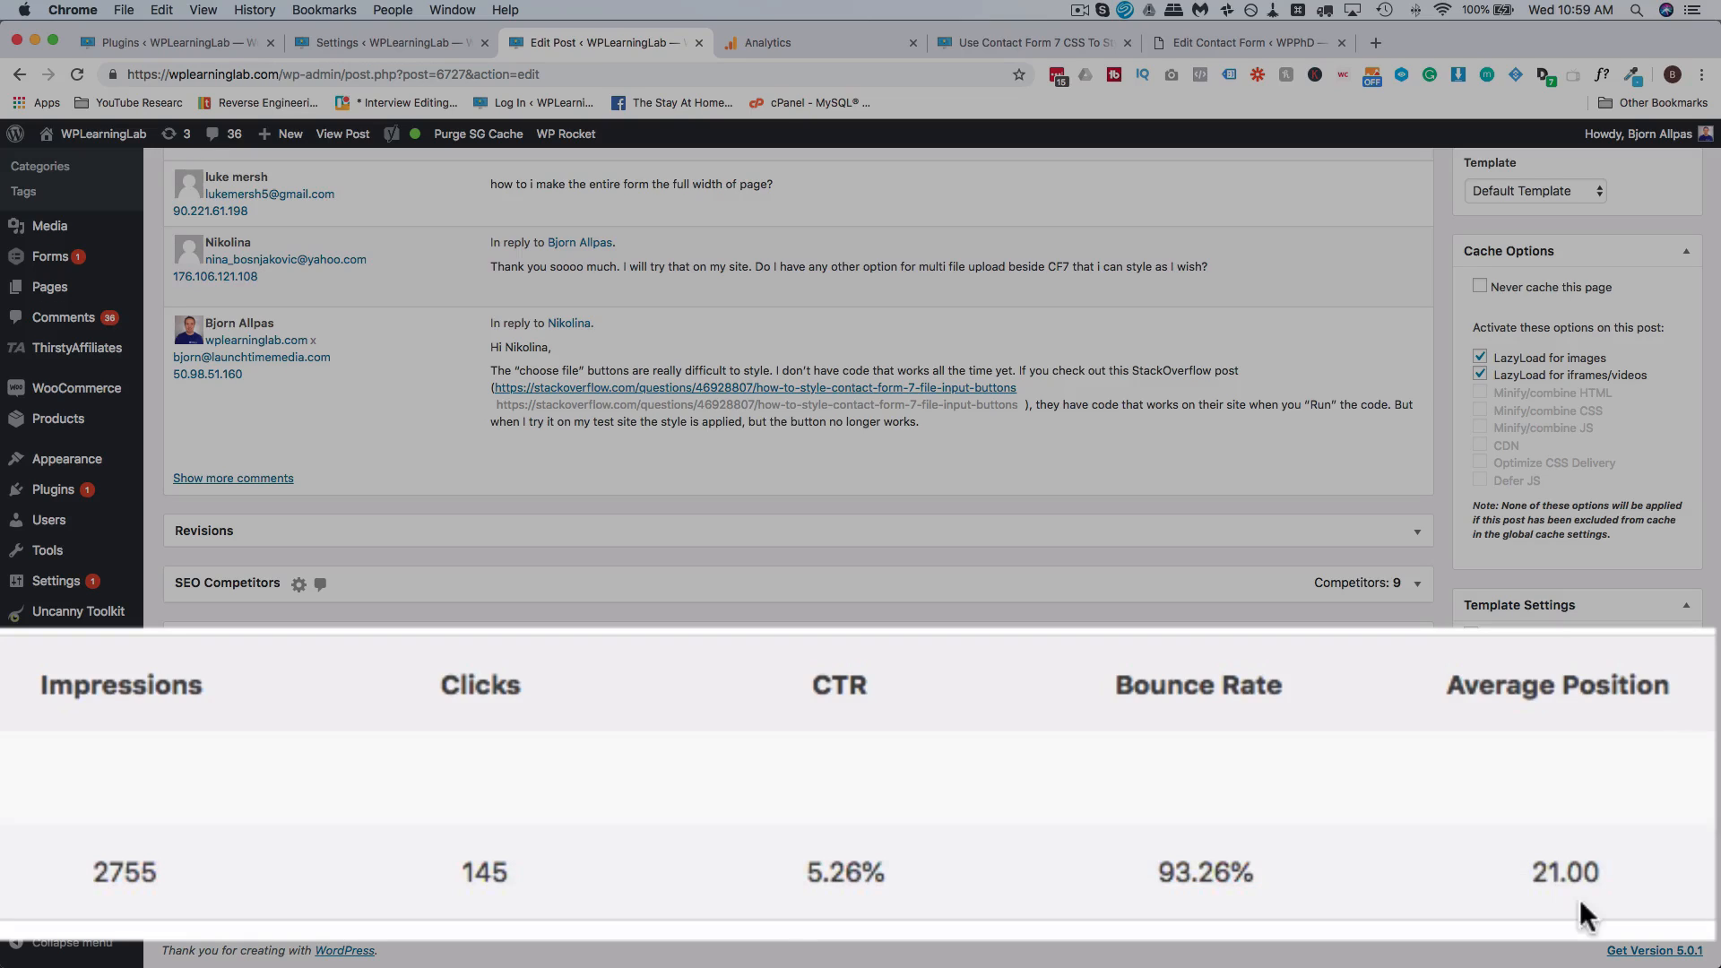
{"action": "double_click", "coordinate": [1554, 872]}
{"action": "left_click", "coordinate": [1539, 881]}
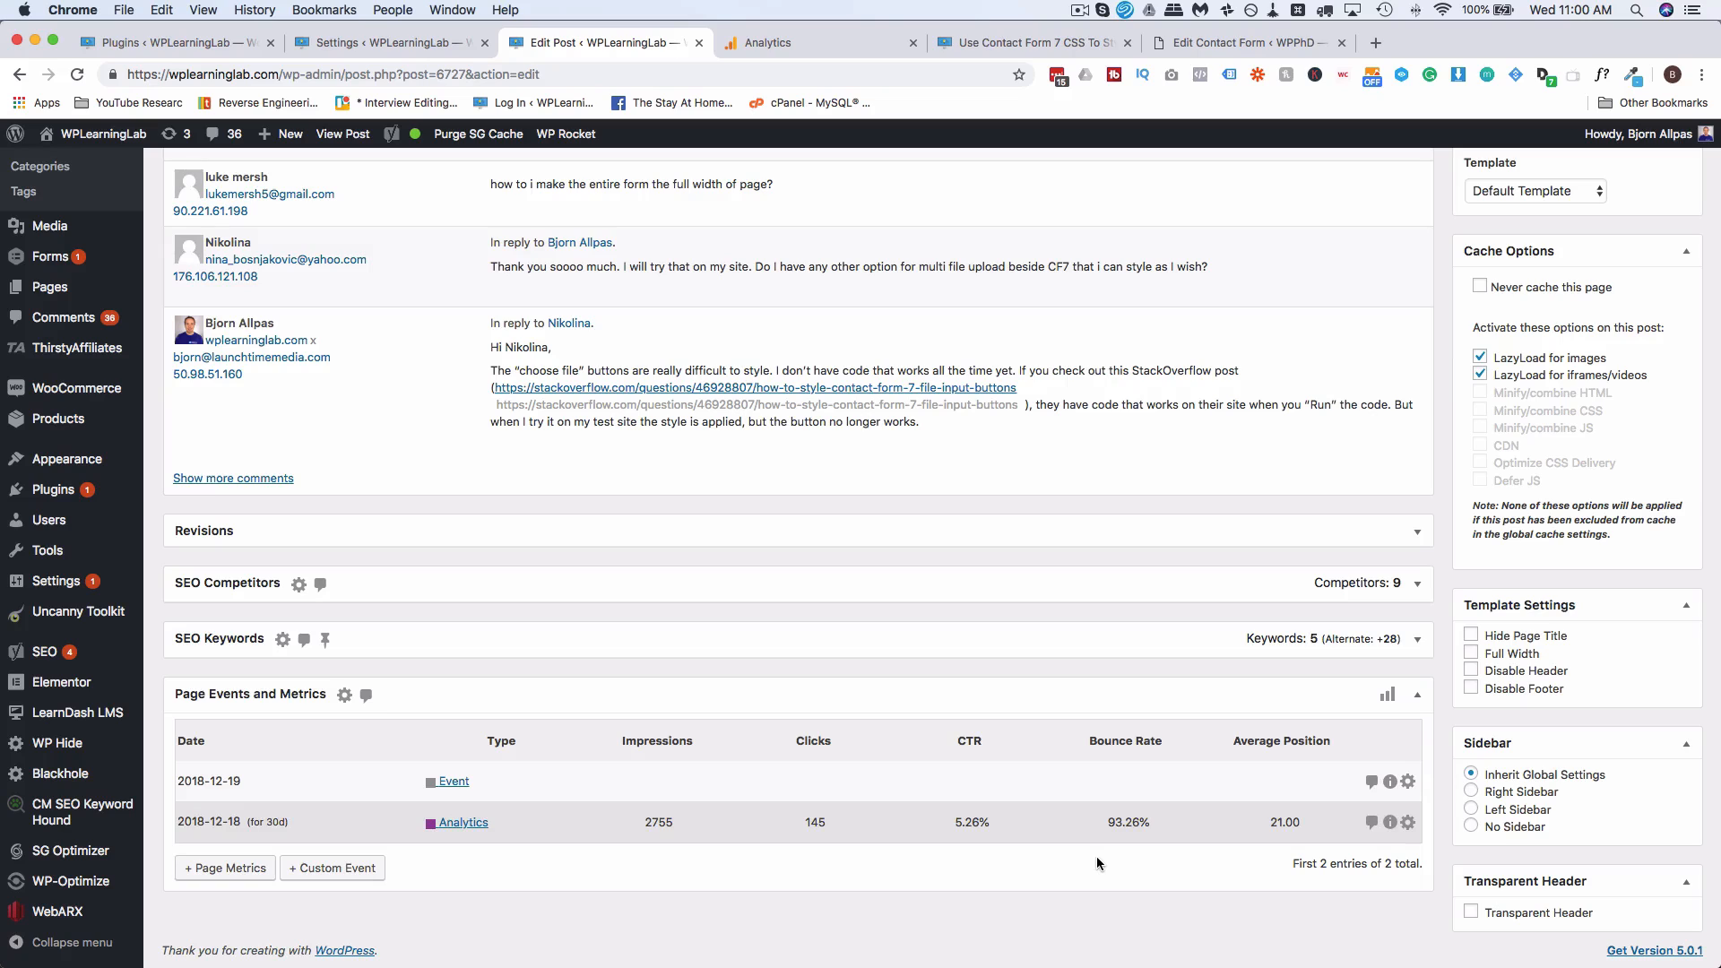
Step: Switch to the published Contact Form 7 CSS article and skim it from the introduction through the CSS code sections
{"action": "left_click", "coordinate": [988, 39]}
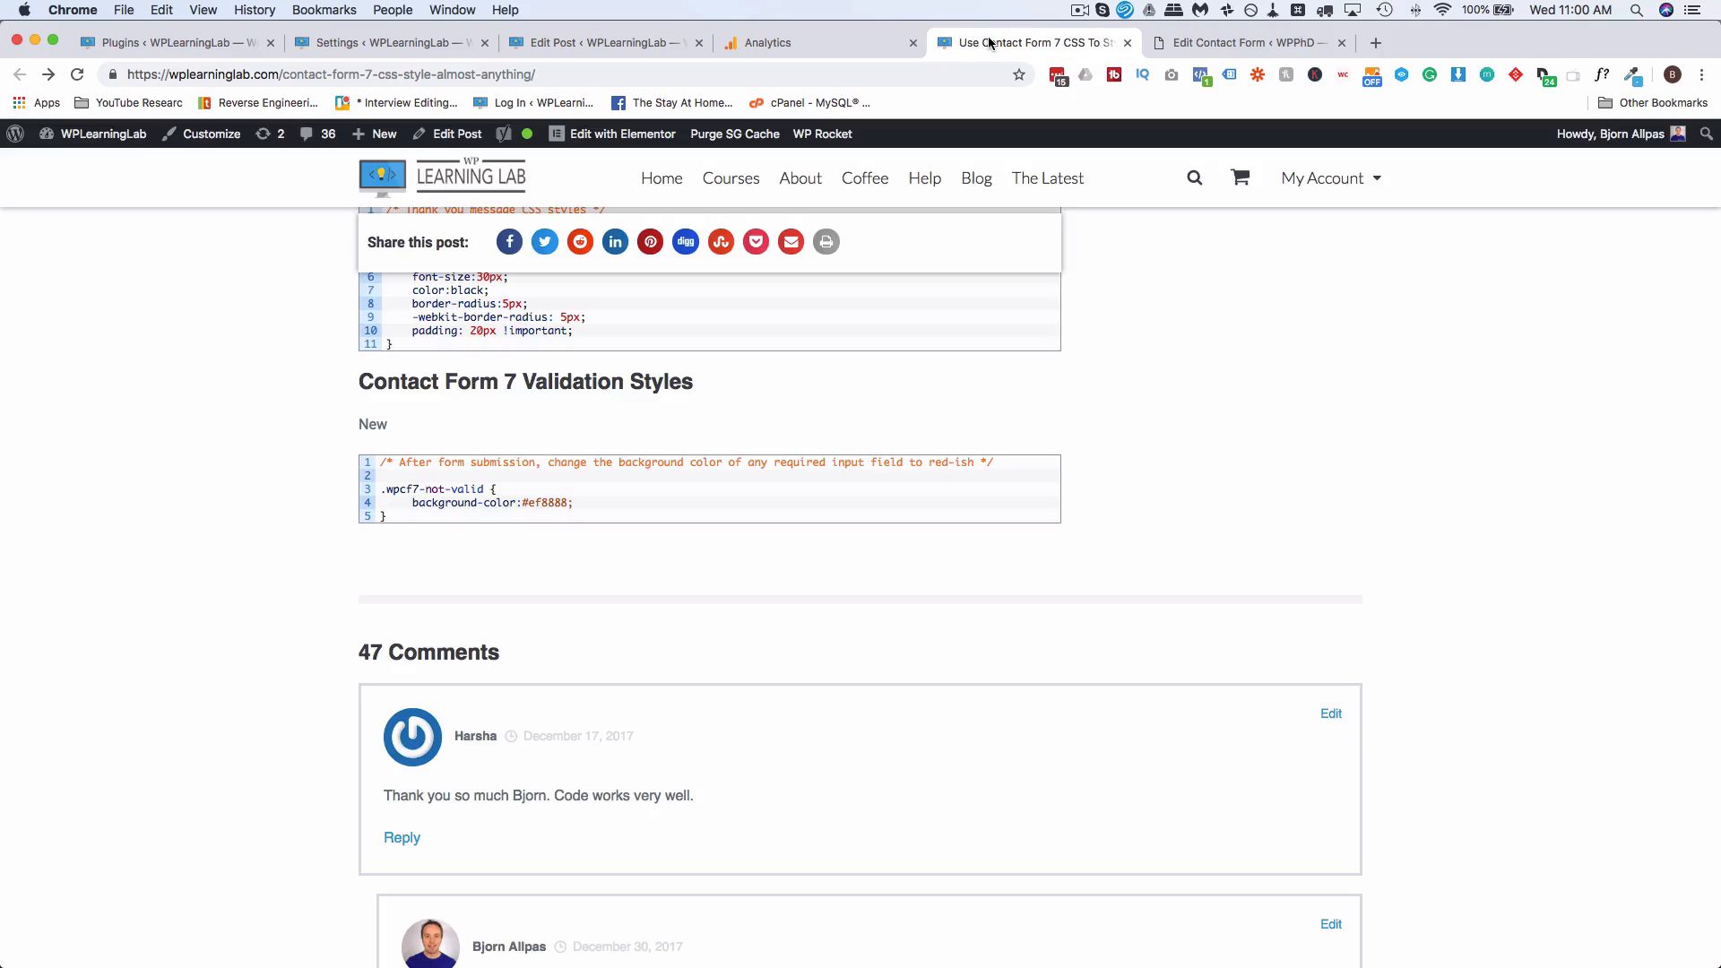
{"action": "scroll", "coordinate": [323, 526], "scroll_direction": "up", "scroll_amount": 10}
{"action": "scroll", "coordinate": [323, 526], "scroll_direction": "up", "scroll_amount": 15}
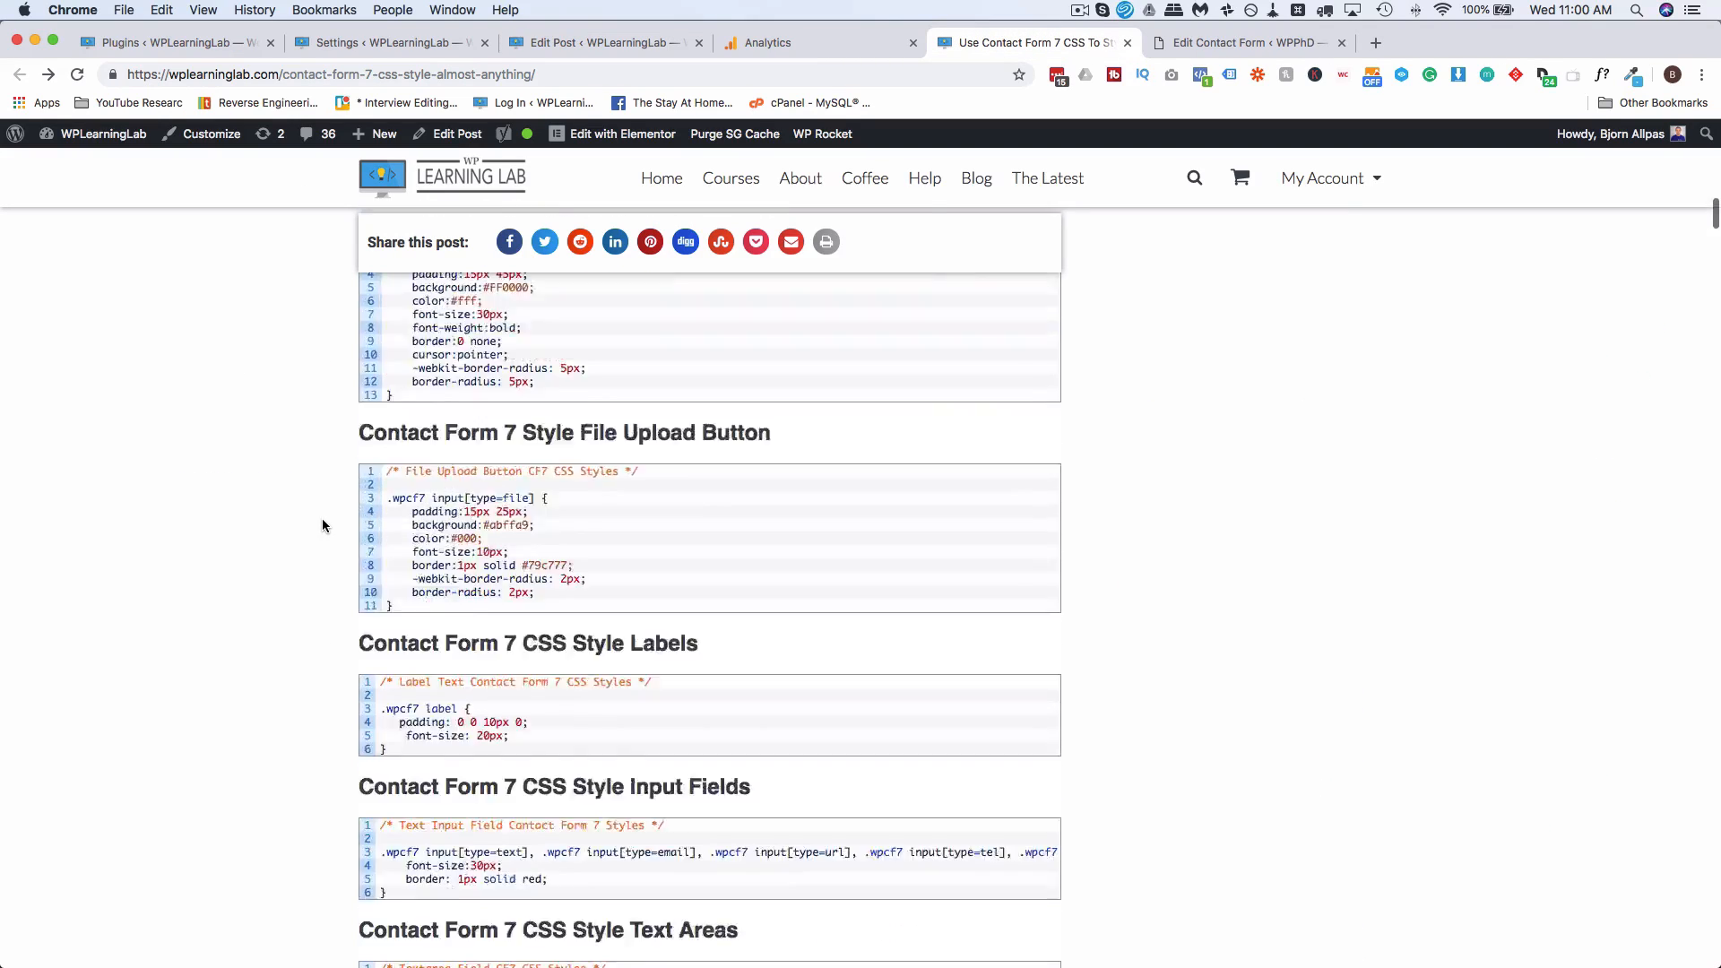
{"action": "scroll", "coordinate": [376, 537], "scroll_direction": "down", "scroll_amount": 2}
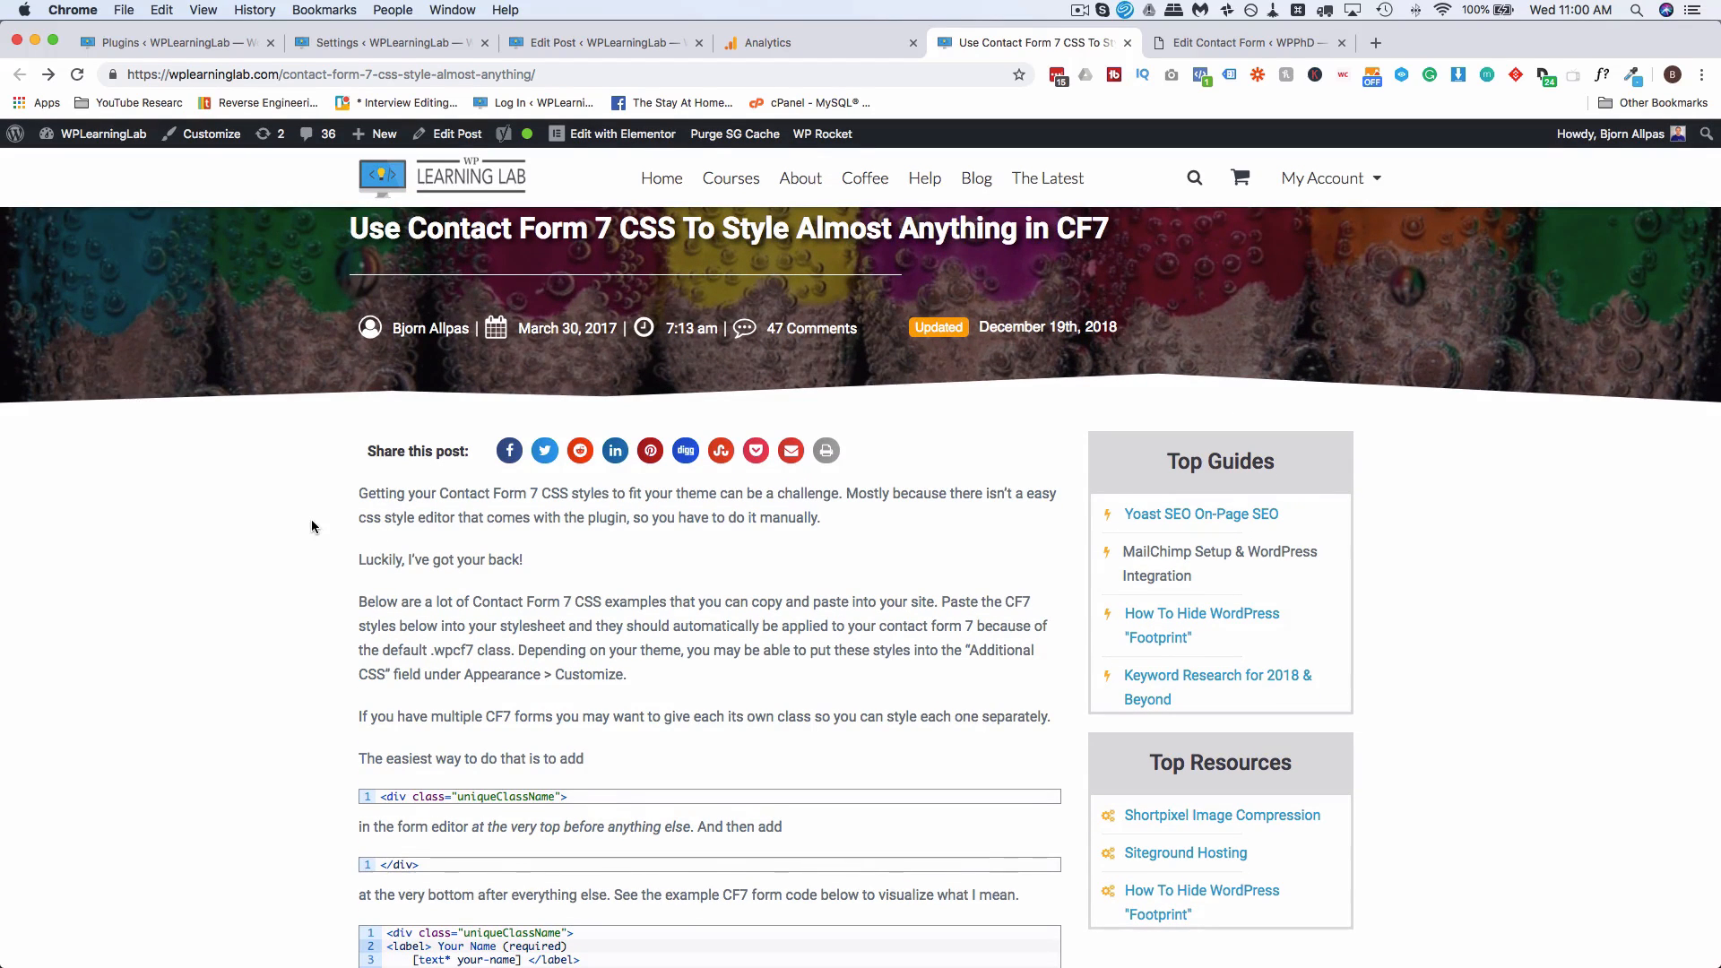
{"action": "scroll", "coordinate": [310, 523], "scroll_direction": "down", "scroll_amount": 5}
{"action": "scroll", "coordinate": [311, 520], "scroll_direction": "down", "scroll_amount": 10}
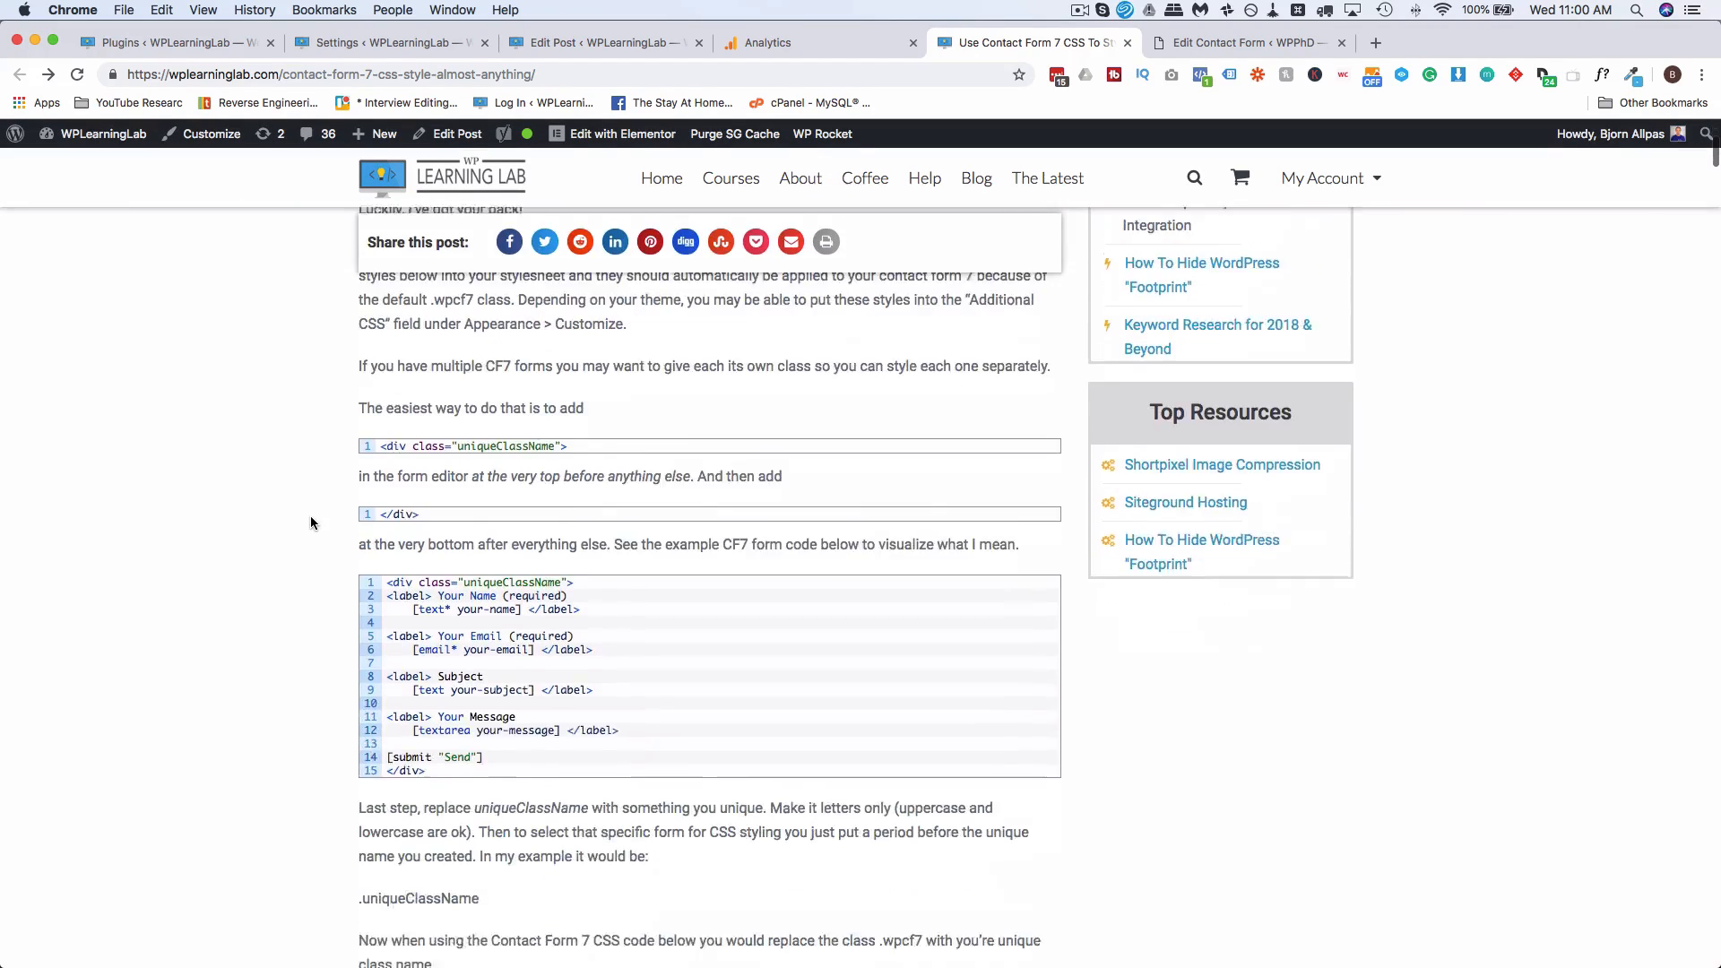
{"action": "scroll", "coordinate": [311, 522], "scroll_direction": "down", "scroll_amount": 12}
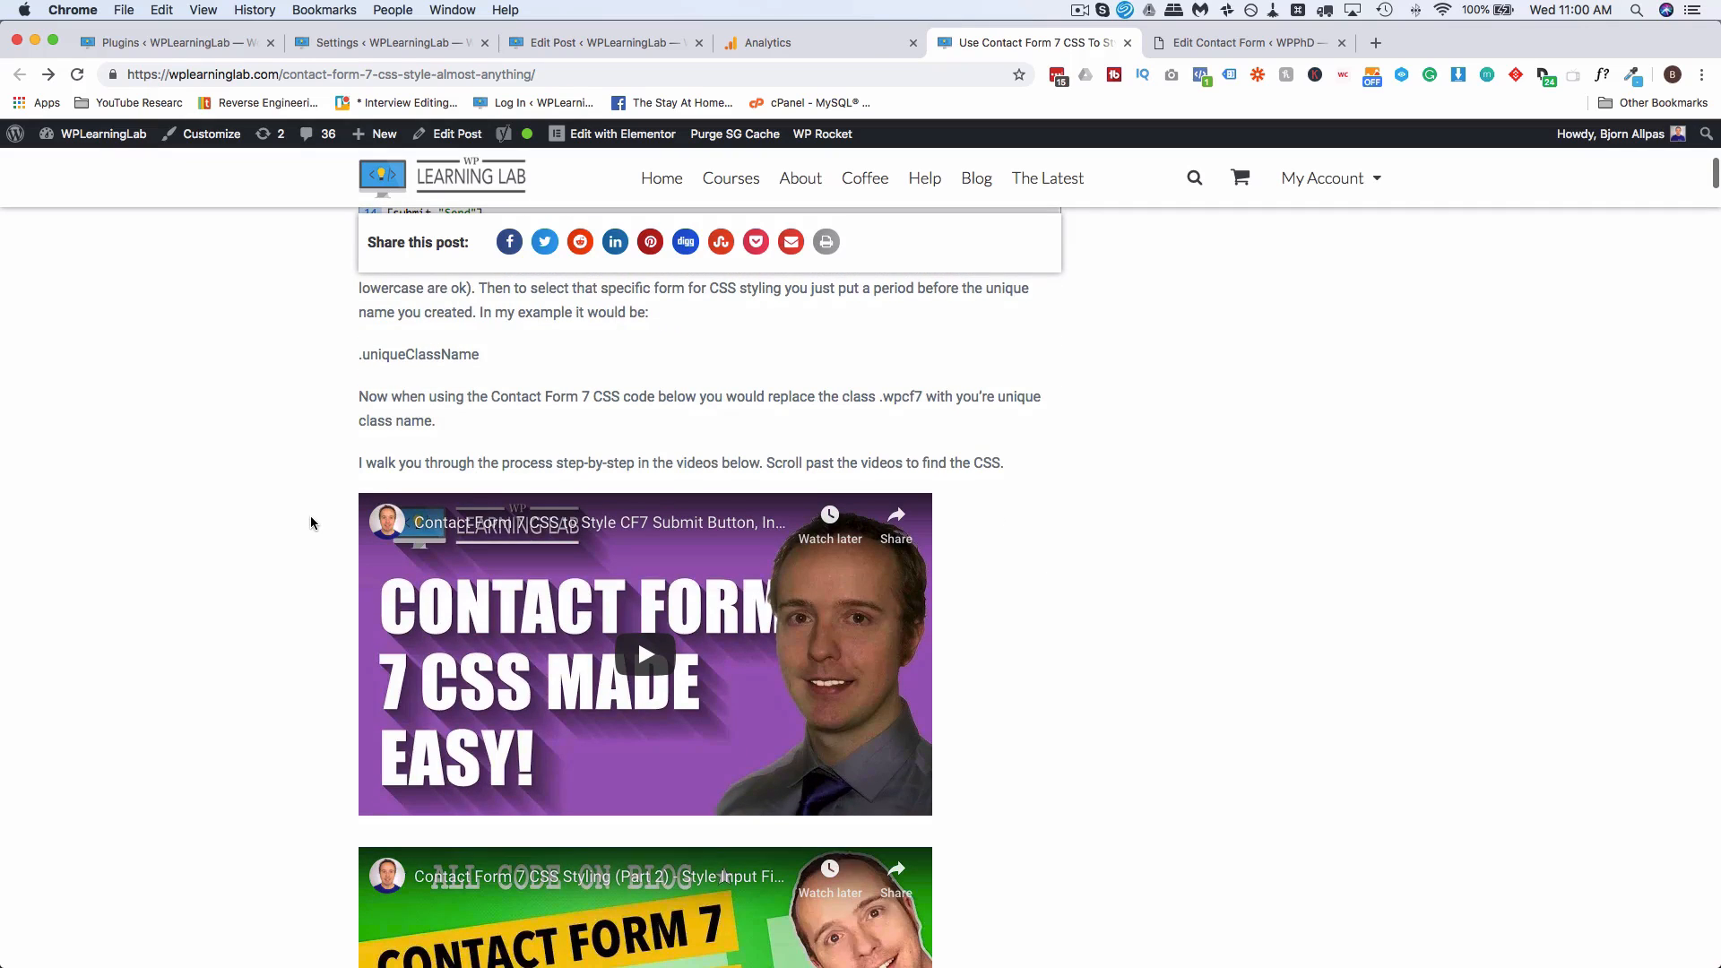
{"action": "scroll", "coordinate": [310, 522], "scroll_direction": "down", "scroll_amount": 13}
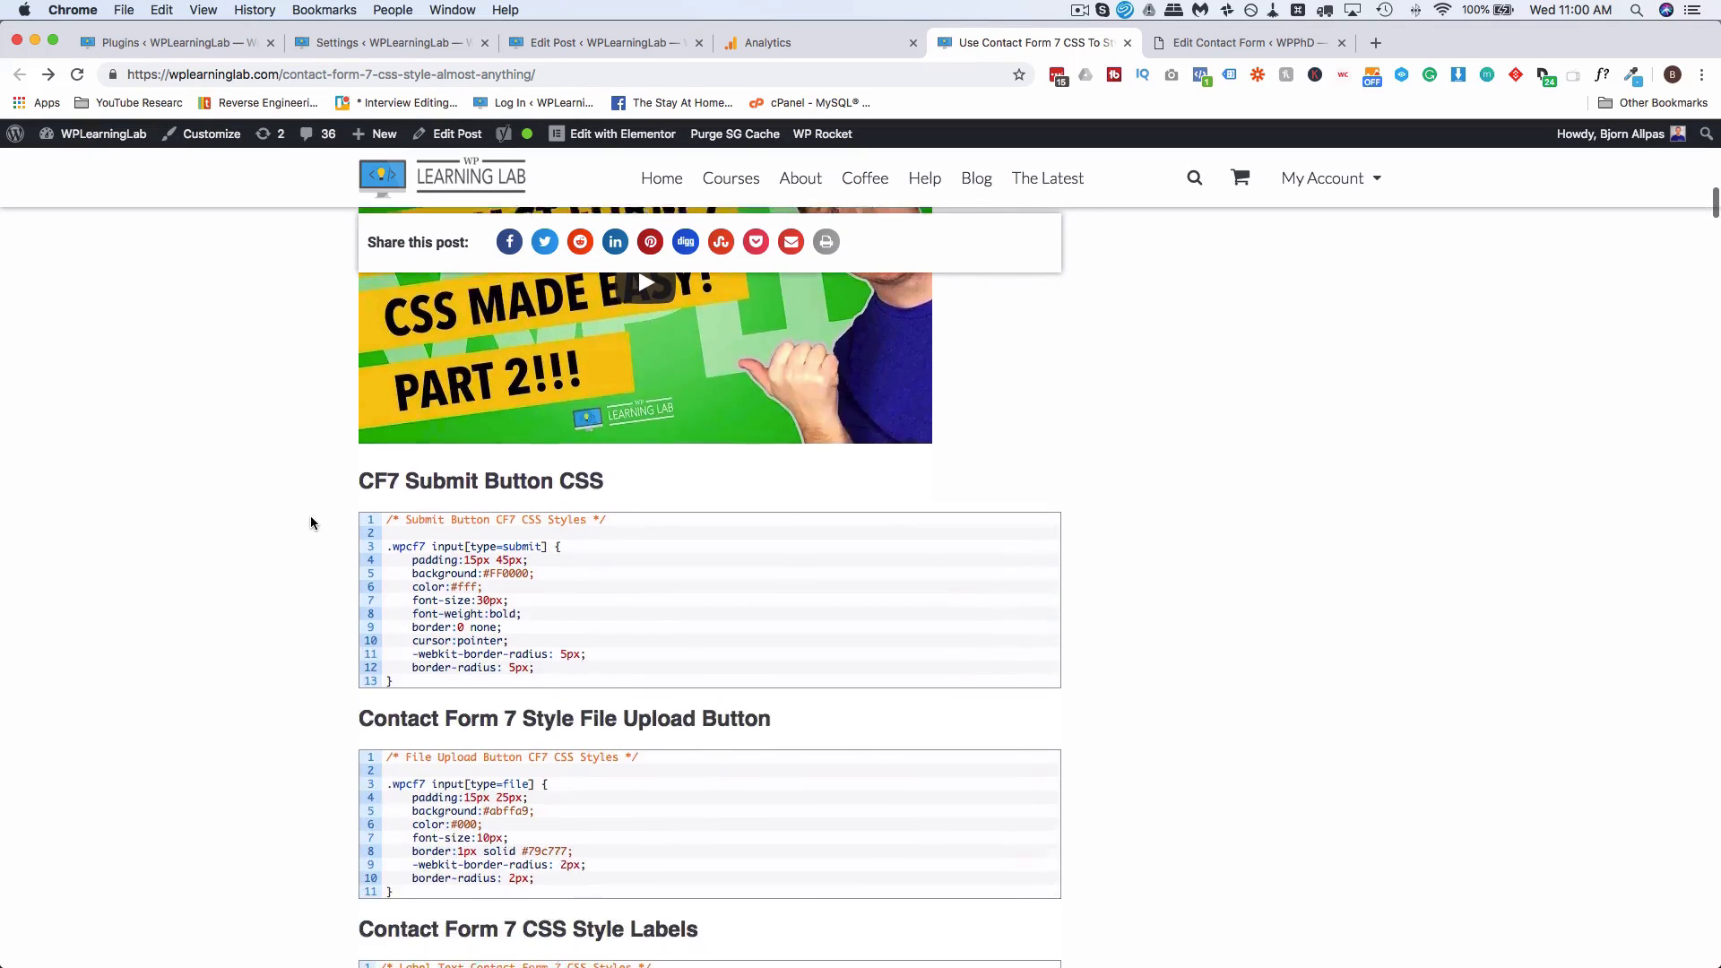
{"action": "scroll", "coordinate": [422, 678], "scroll_direction": "down", "scroll_amount": 14}
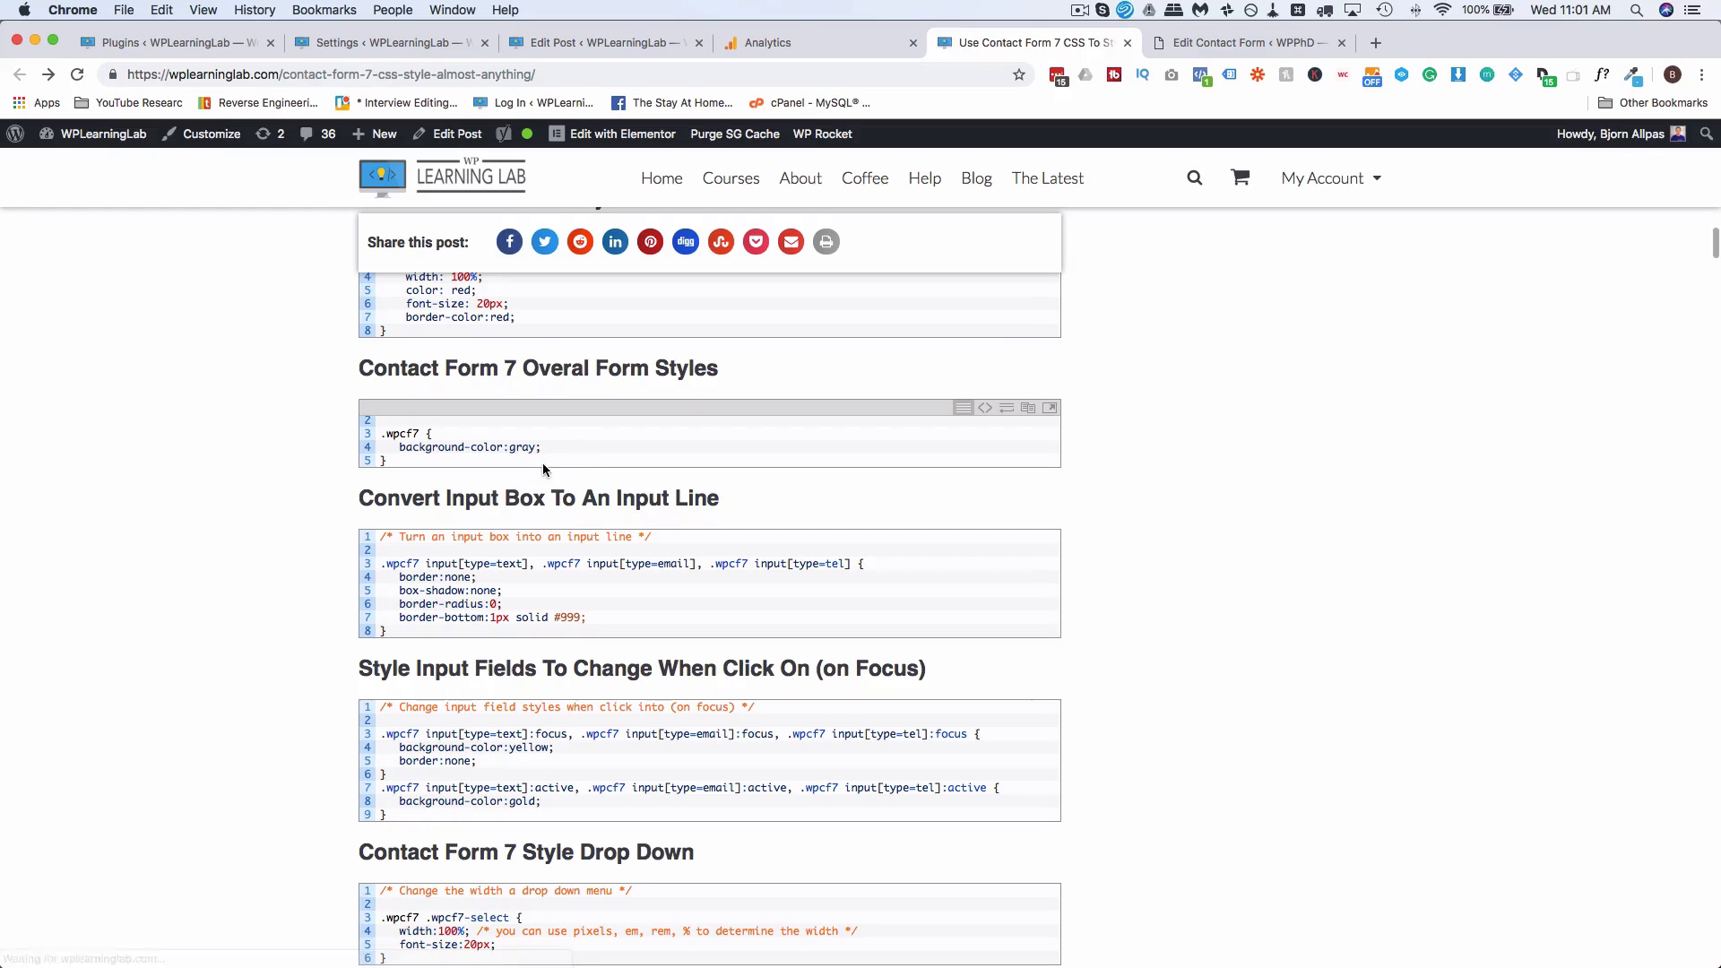
Step: Highlight the phrase "CF7 Styles" in the code comment under the Contact Form 7 Overal Form Styles heading
{"action": "double_click", "coordinate": [572, 437]}
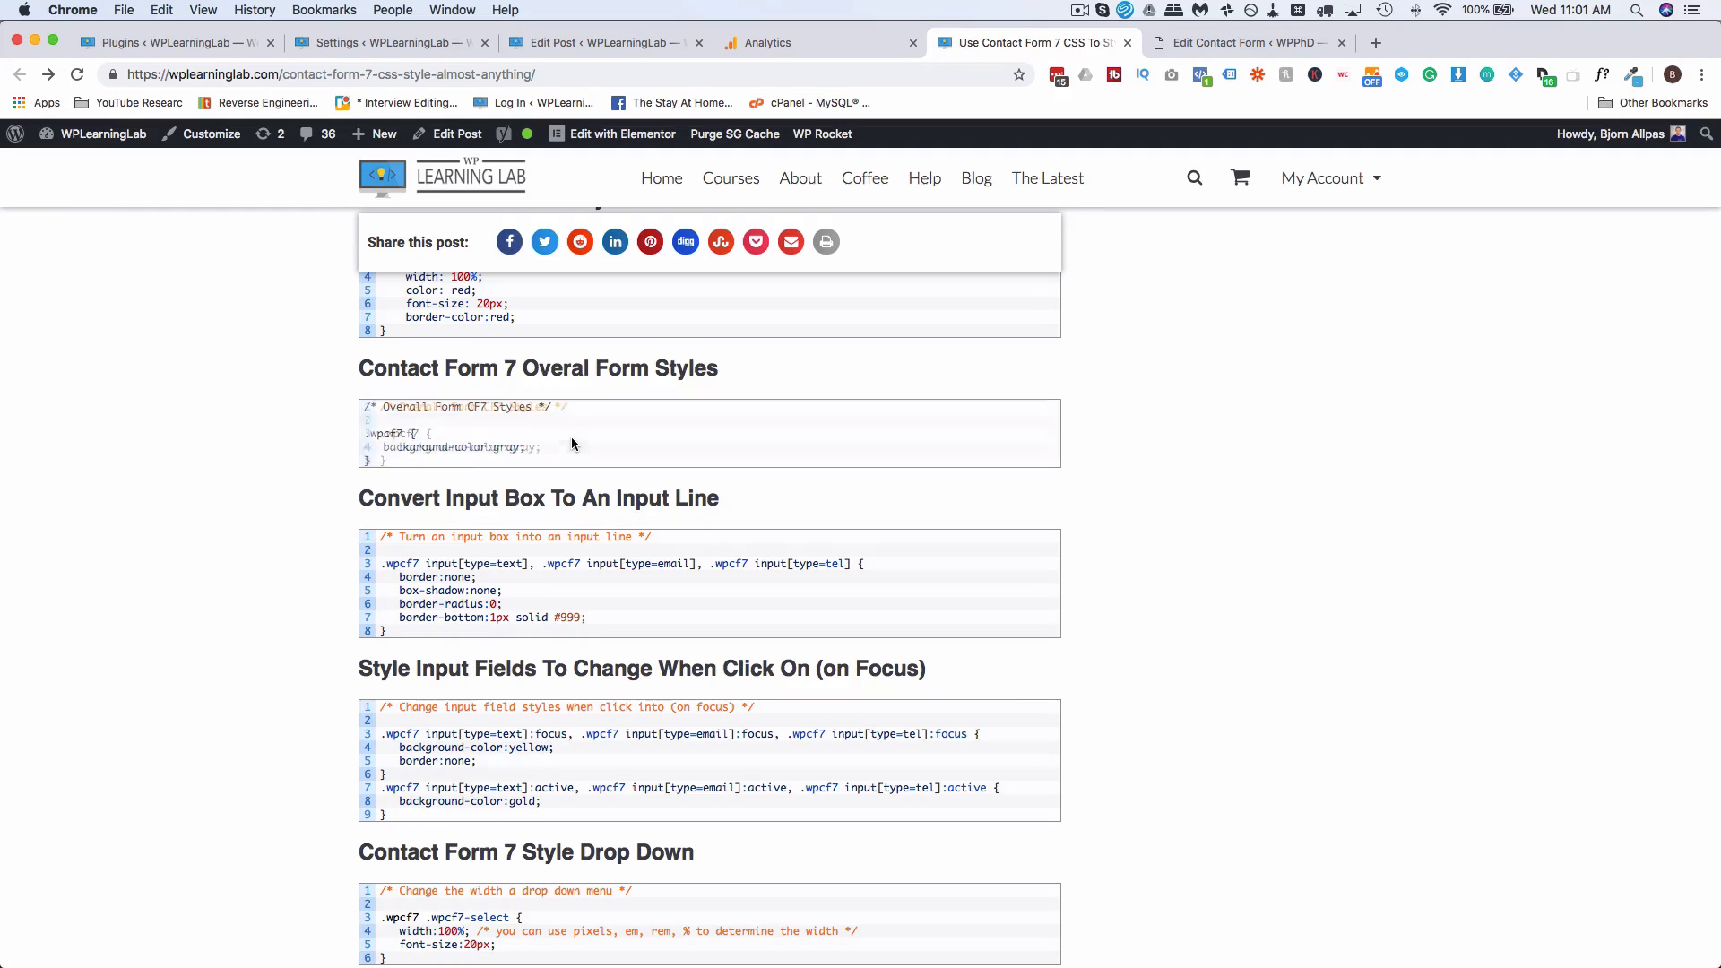
{"action": "left_click_drag", "start_coordinate": [383, 407], "coordinate": [515, 410]}
{"action": "double_click", "coordinate": [478, 408]}
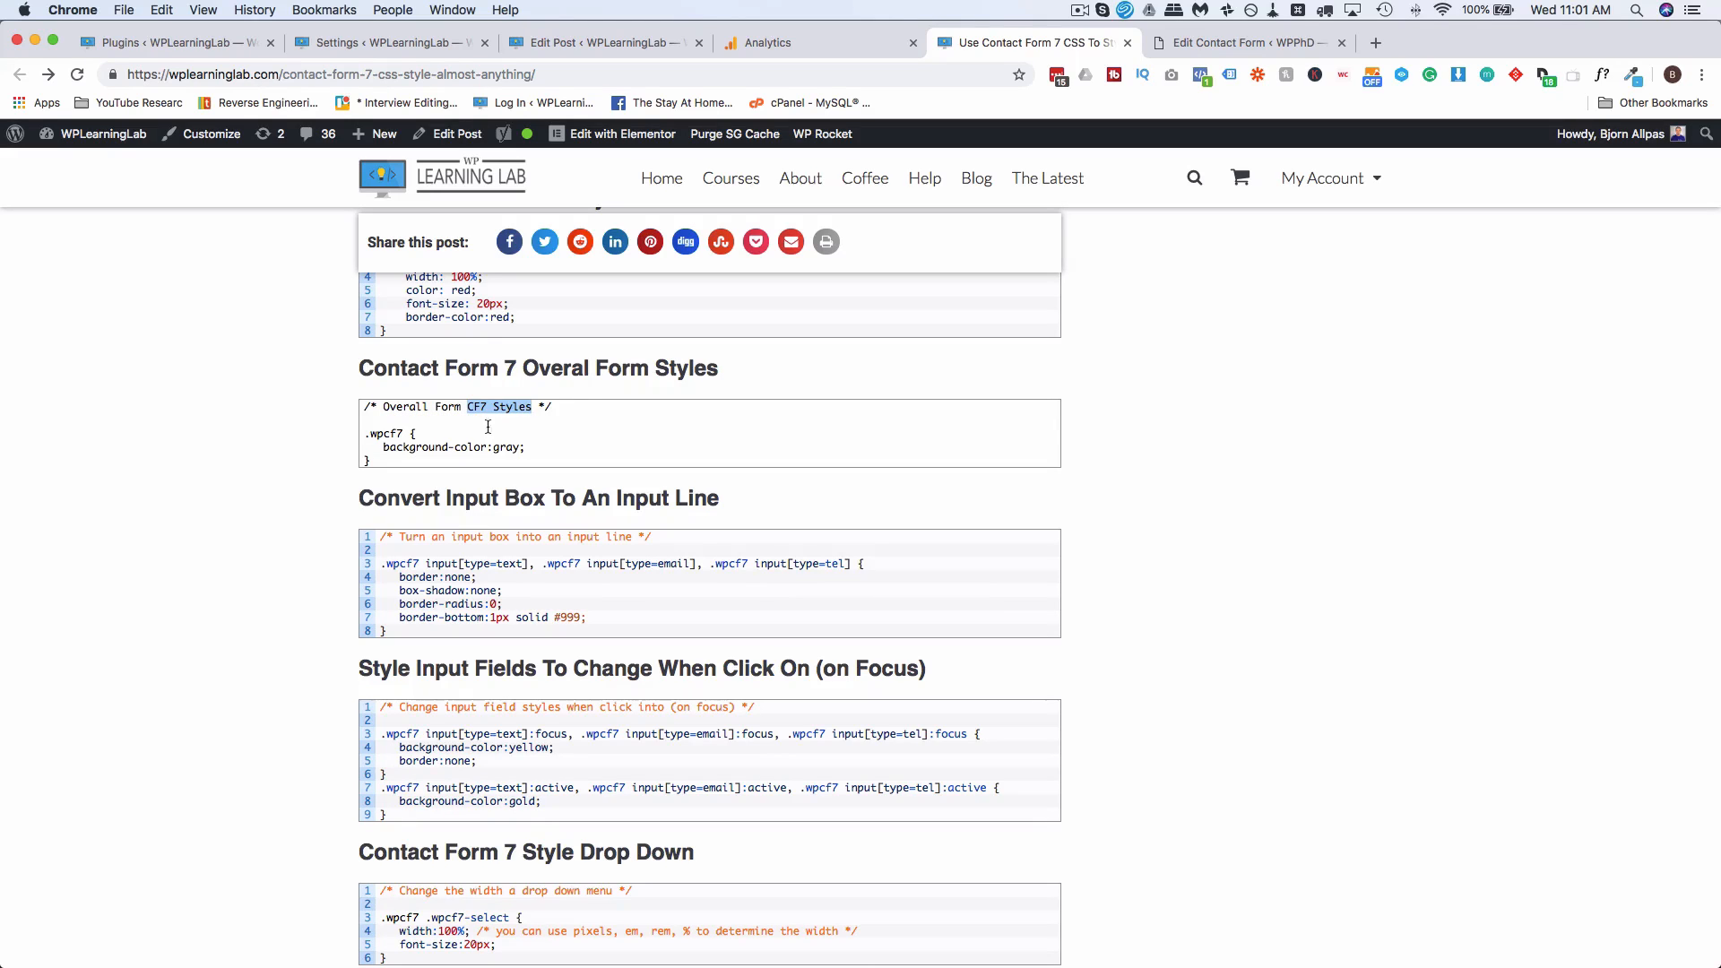
Step: Find the reader comment about centre aligning the button and highlight the keyword phrases "Css code" and "submit Button" in it
{"action": "scroll", "coordinate": [324, 472], "scroll_direction": "down", "scroll_amount": 5}
{"action": "scroll", "coordinate": [325, 472], "scroll_direction": "down", "scroll_amount": 20}
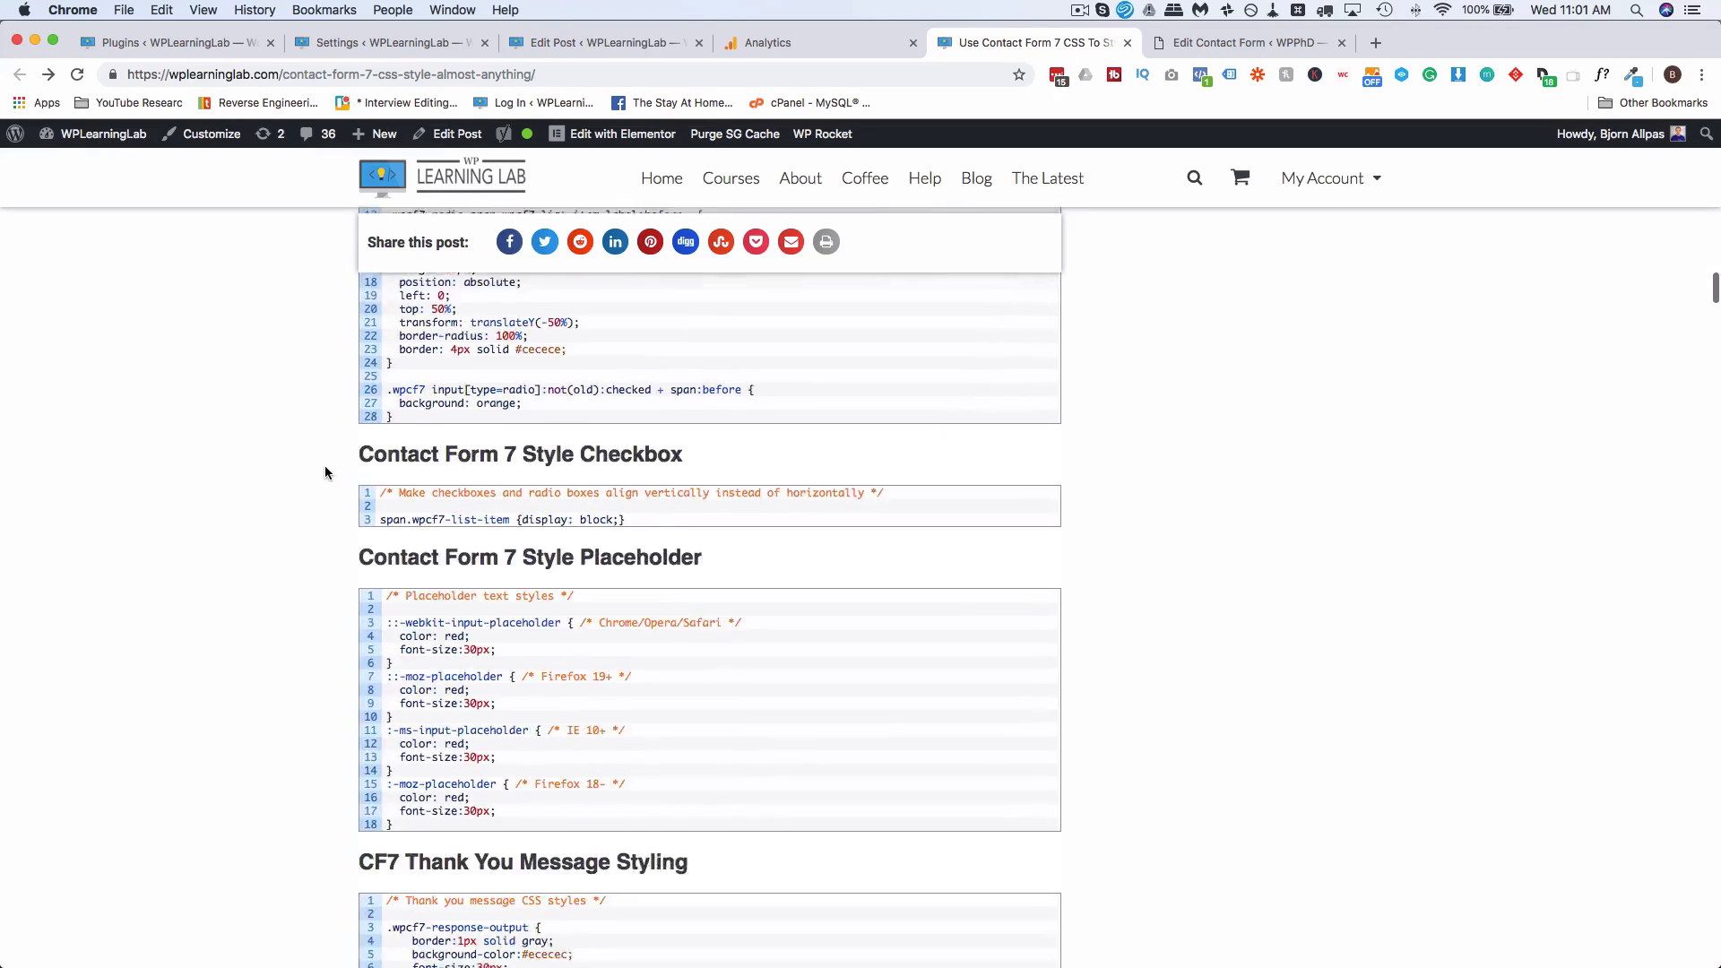
{"action": "scroll", "coordinate": [326, 472], "scroll_direction": "down", "scroll_amount": 7}
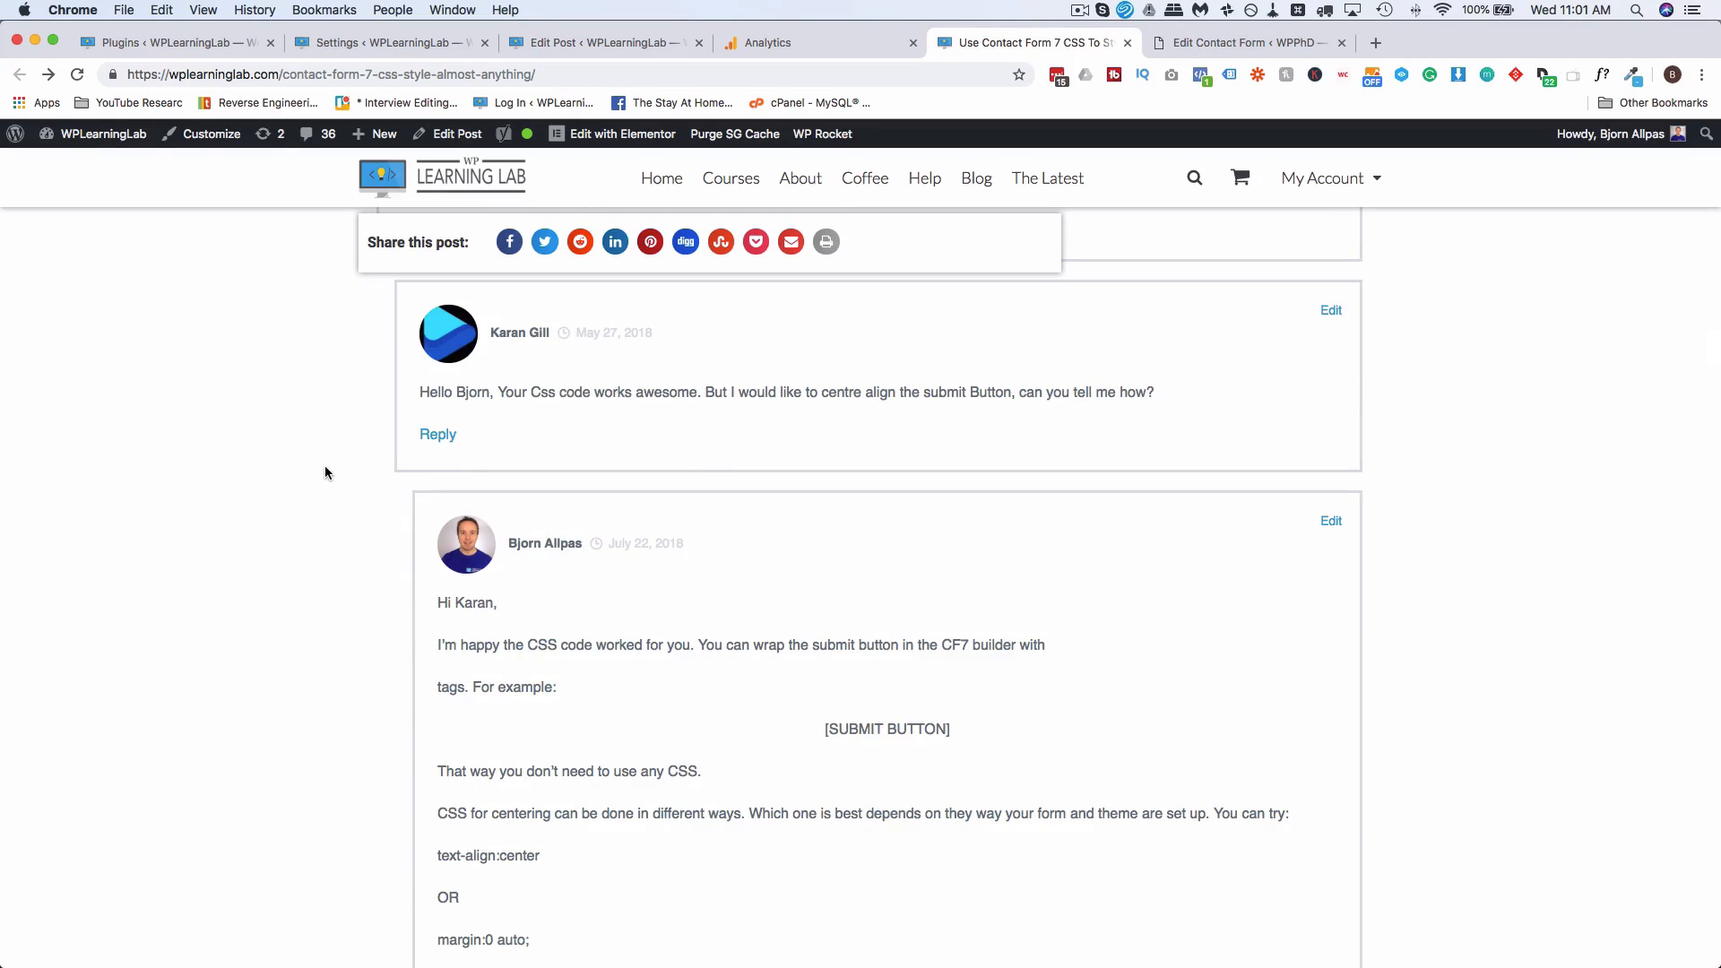
{"action": "scroll", "coordinate": [324, 472], "scroll_direction": "down", "scroll_amount": 2}
{"action": "scroll", "coordinate": [369, 441], "scroll_direction": "up", "scroll_amount": 2}
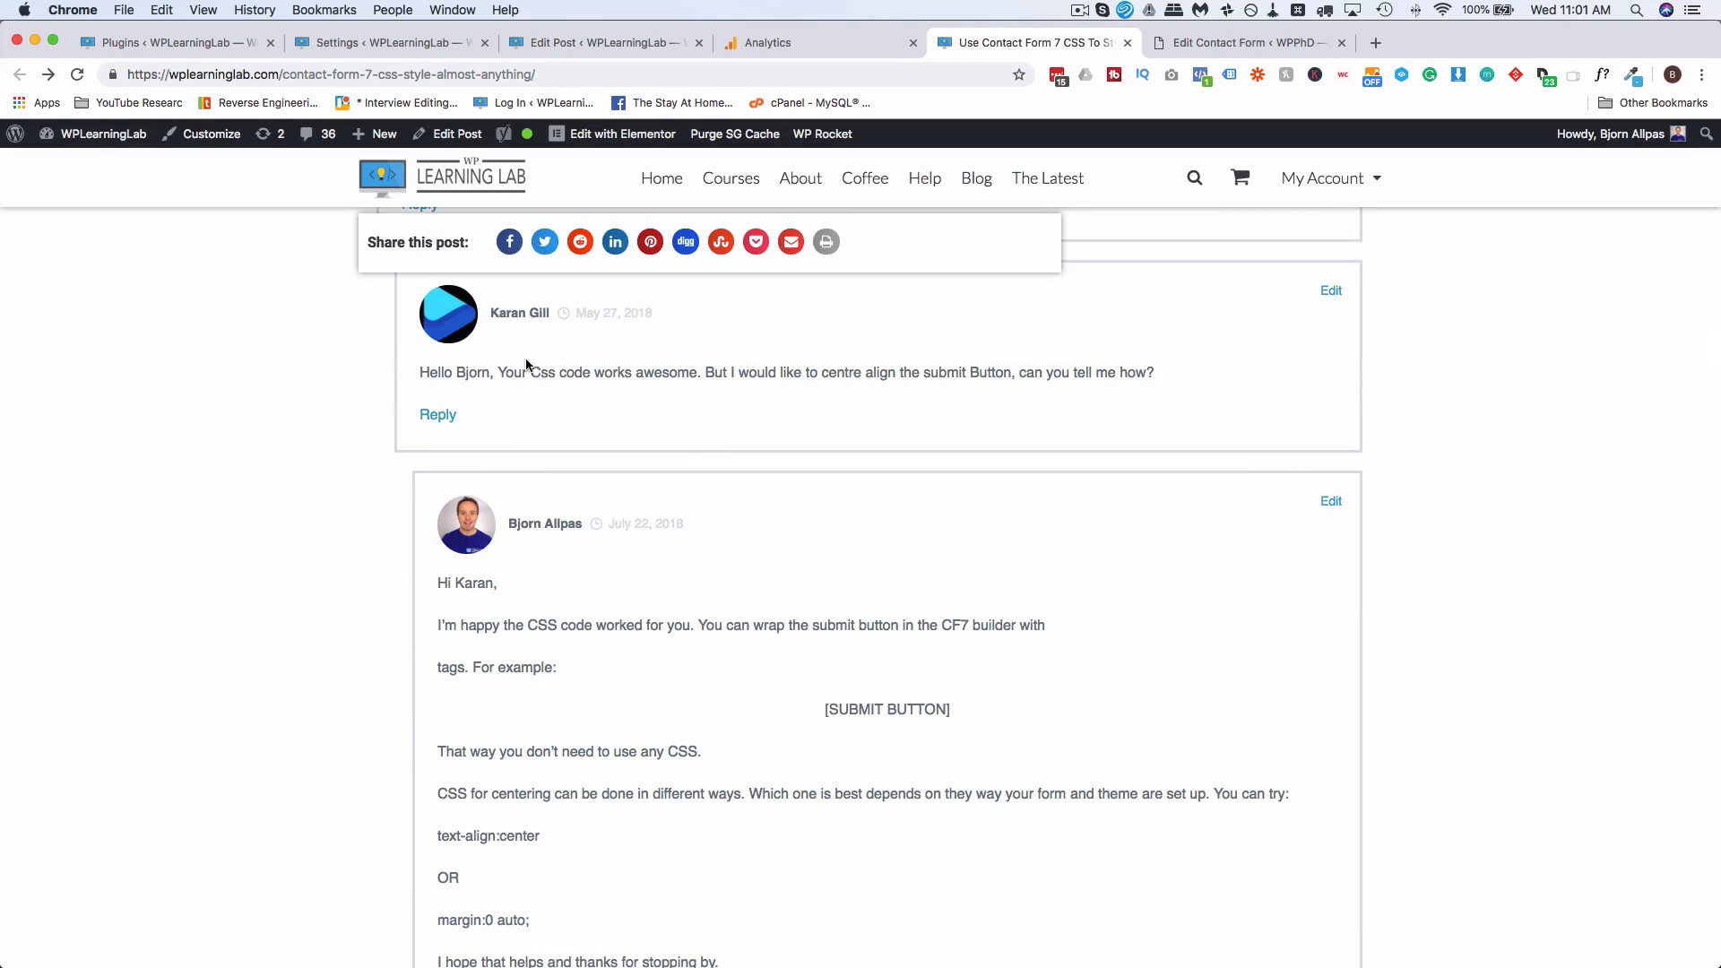
{"action": "left_click_drag", "start_coordinate": [531, 373], "coordinate": [573, 373]}
{"action": "left_click_drag", "start_coordinate": [938, 372], "coordinate": [991, 372]}
Step: Highlight the phrases "Custom CSS" and "CSS code" in the reader comment about CSS changes not taking effect
{"action": "scroll", "coordinate": [583, 674], "scroll_direction": "down", "scroll_amount": 10}
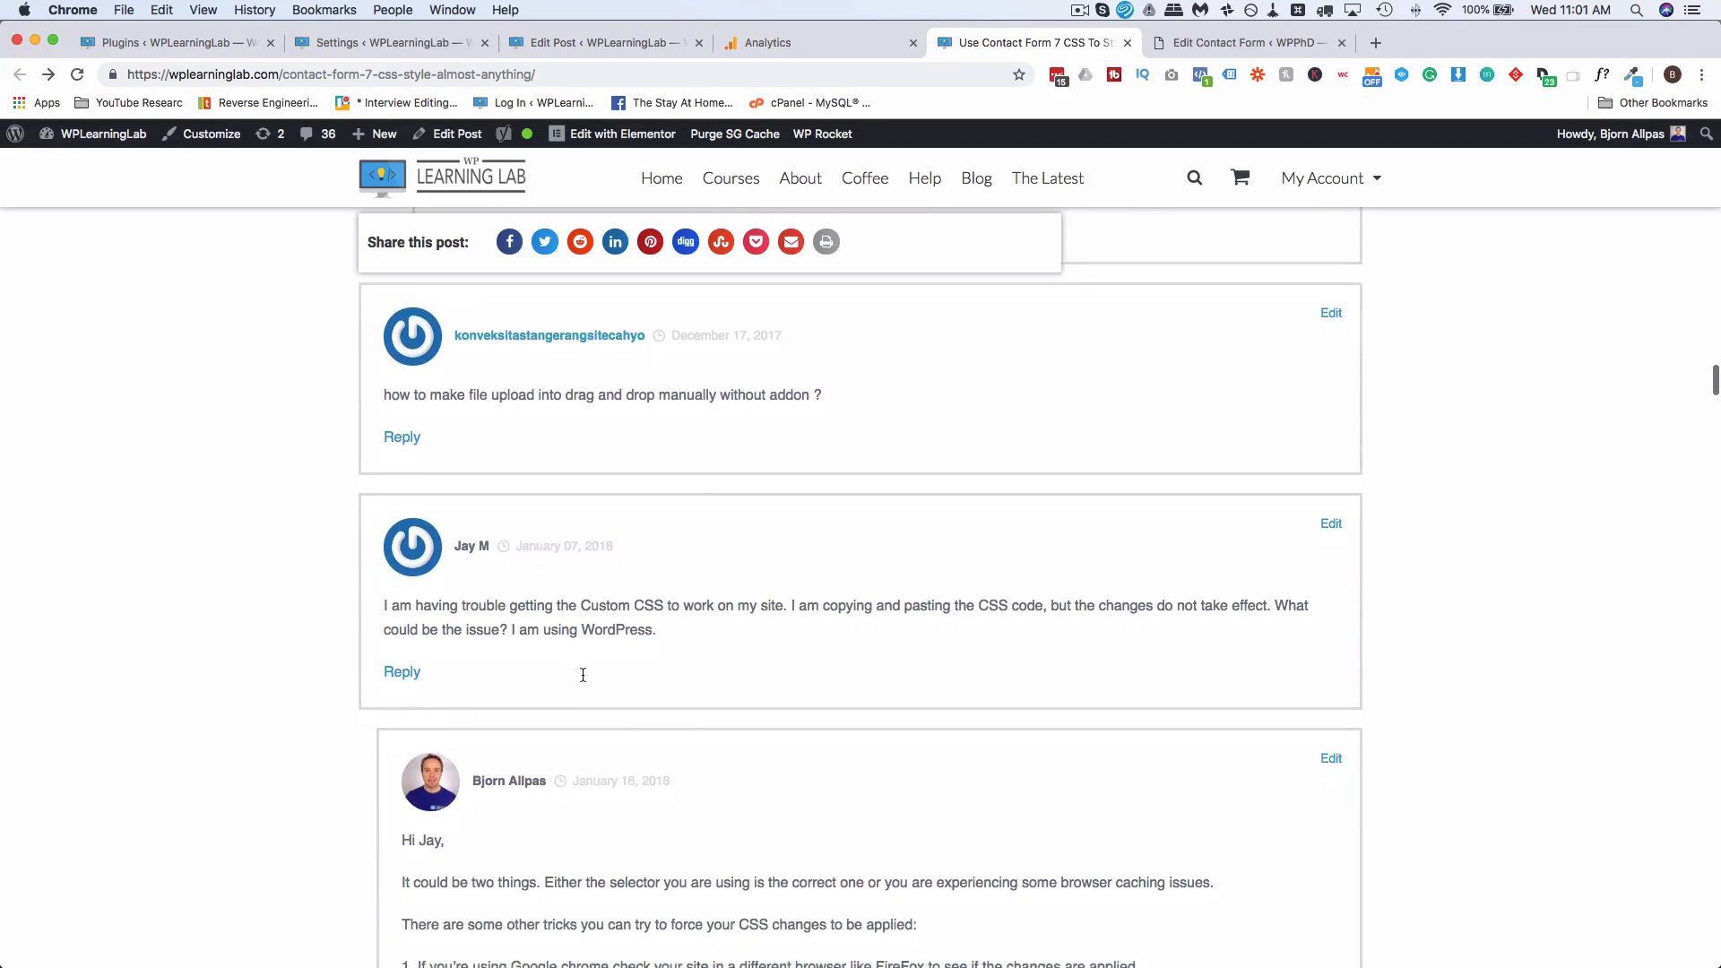
{"action": "scroll", "coordinate": [583, 673], "scroll_direction": "down", "scroll_amount": 1}
{"action": "left_click_drag", "start_coordinate": [581, 509], "coordinate": [650, 513]}
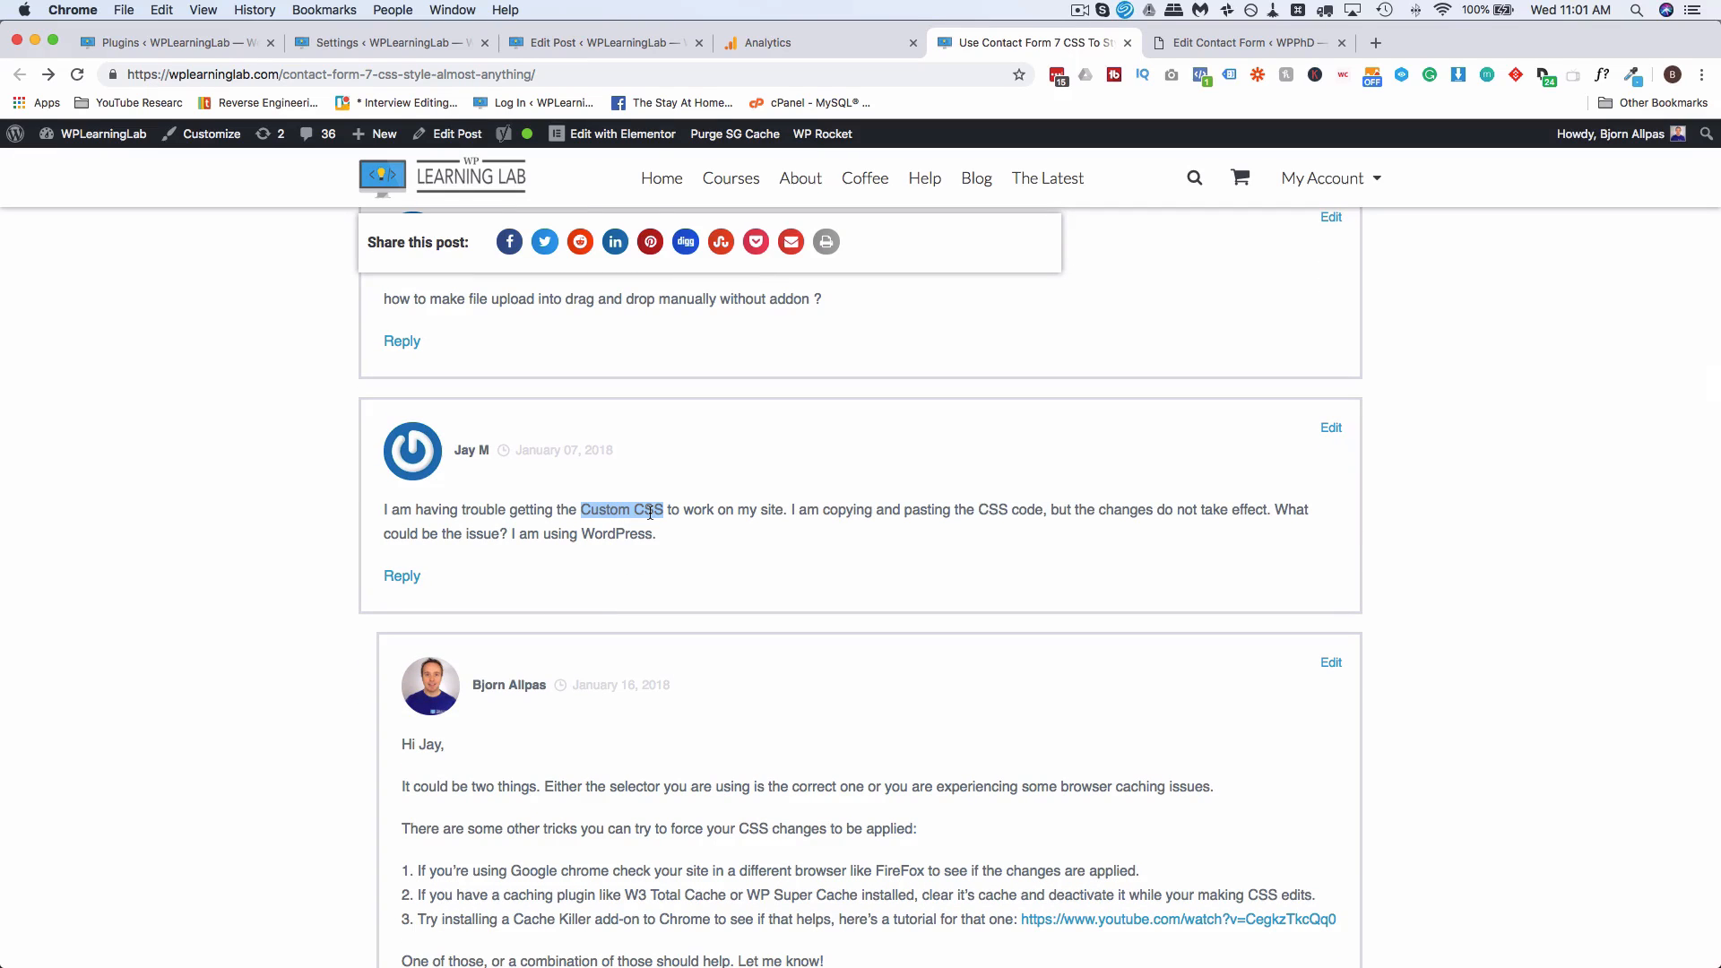
{"action": "scroll", "coordinate": [615, 550], "scroll_direction": "down", "scroll_amount": 3}
{"action": "scroll", "coordinate": [953, 355], "scroll_direction": "up", "scroll_amount": 2}
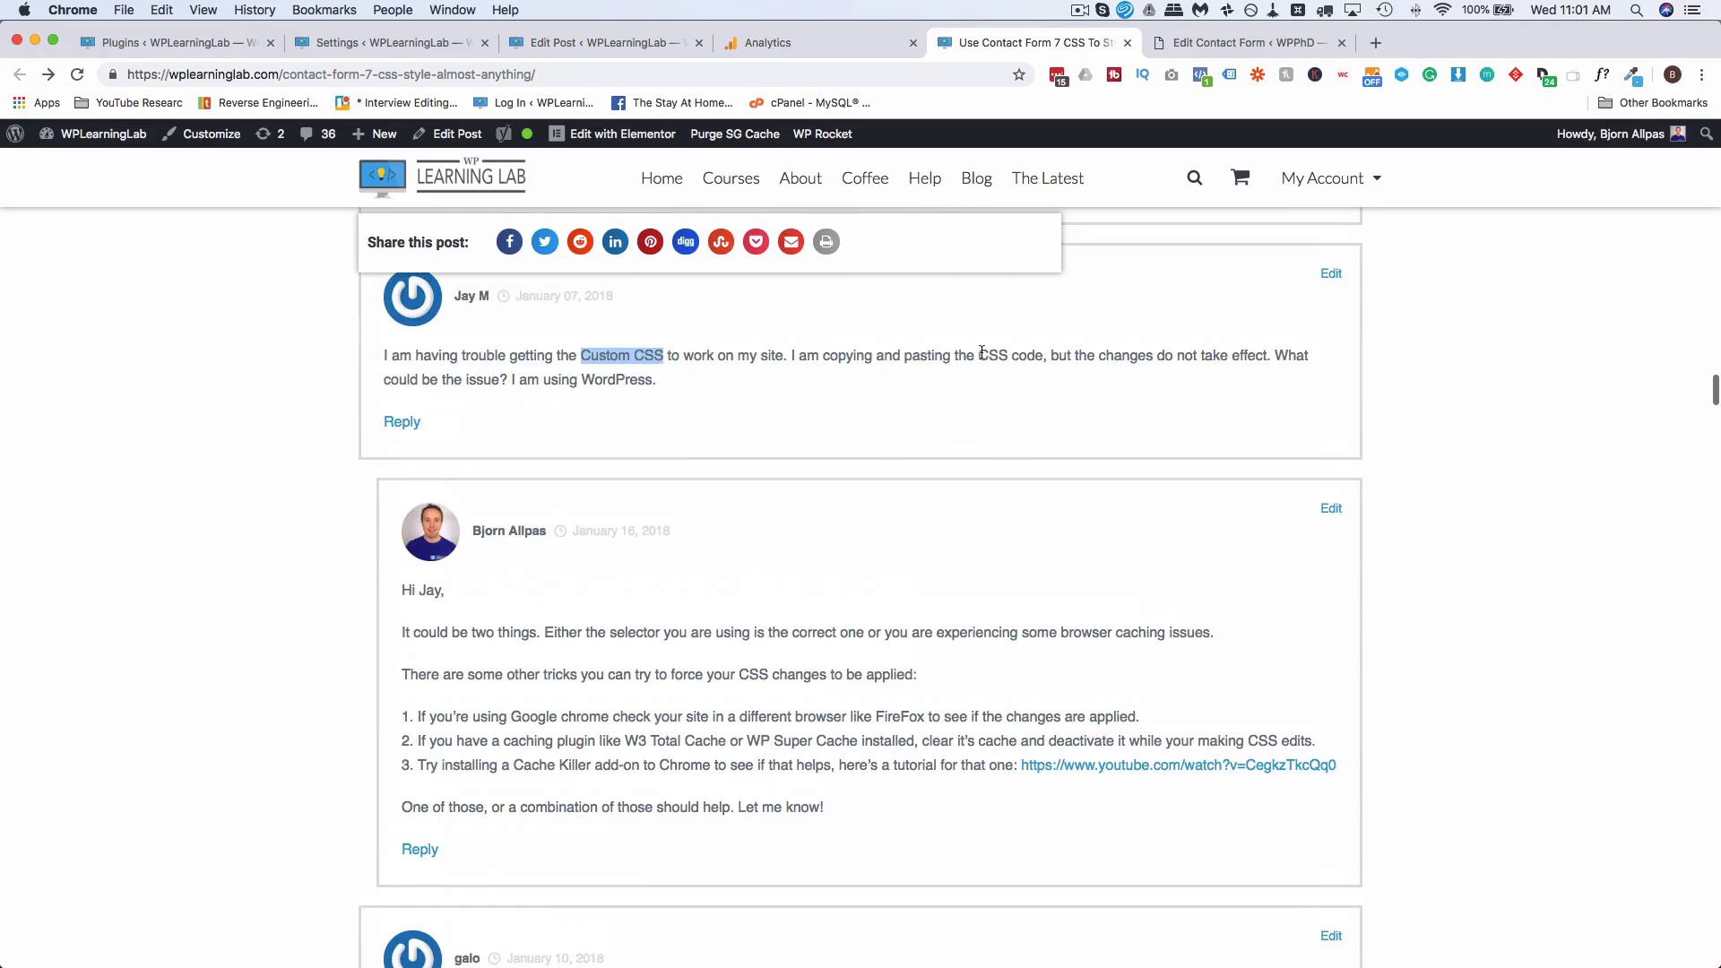
{"action": "left_click_drag", "start_coordinate": [980, 356], "coordinate": [1042, 357]}
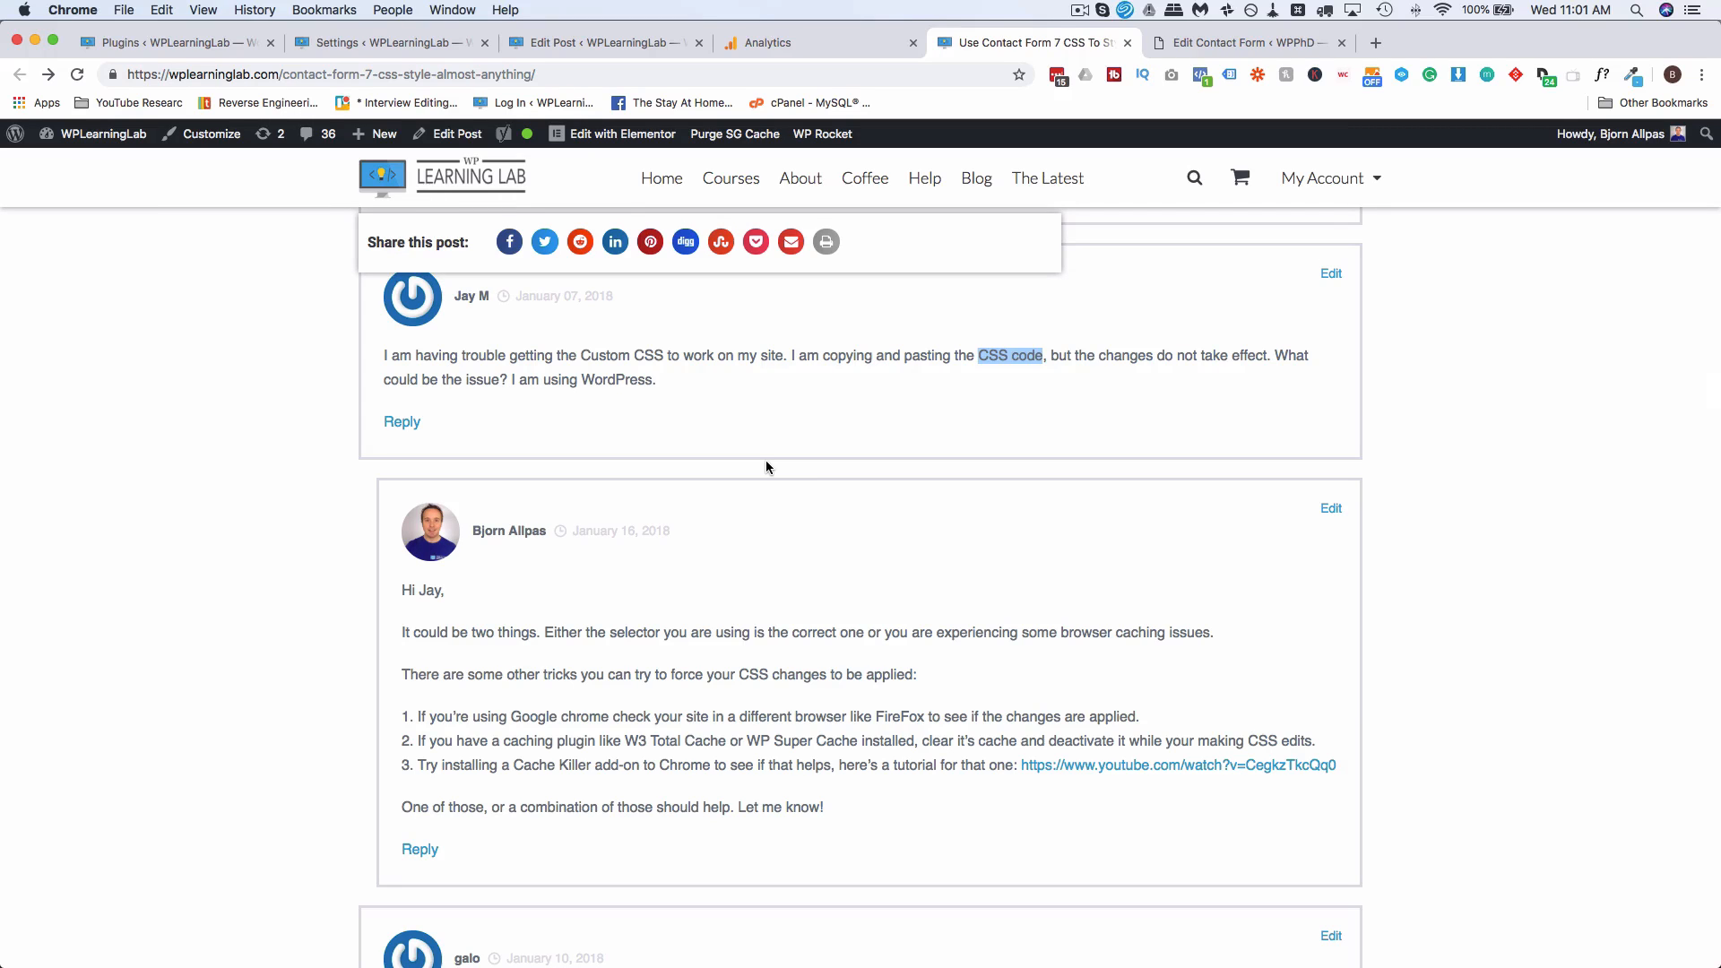
Step: Return from the comments to the article's Contact Form 7 Style Checkbox section to examine its heading
{"action": "scroll", "coordinate": [766, 460], "scroll_direction": "up", "scroll_amount": 20}
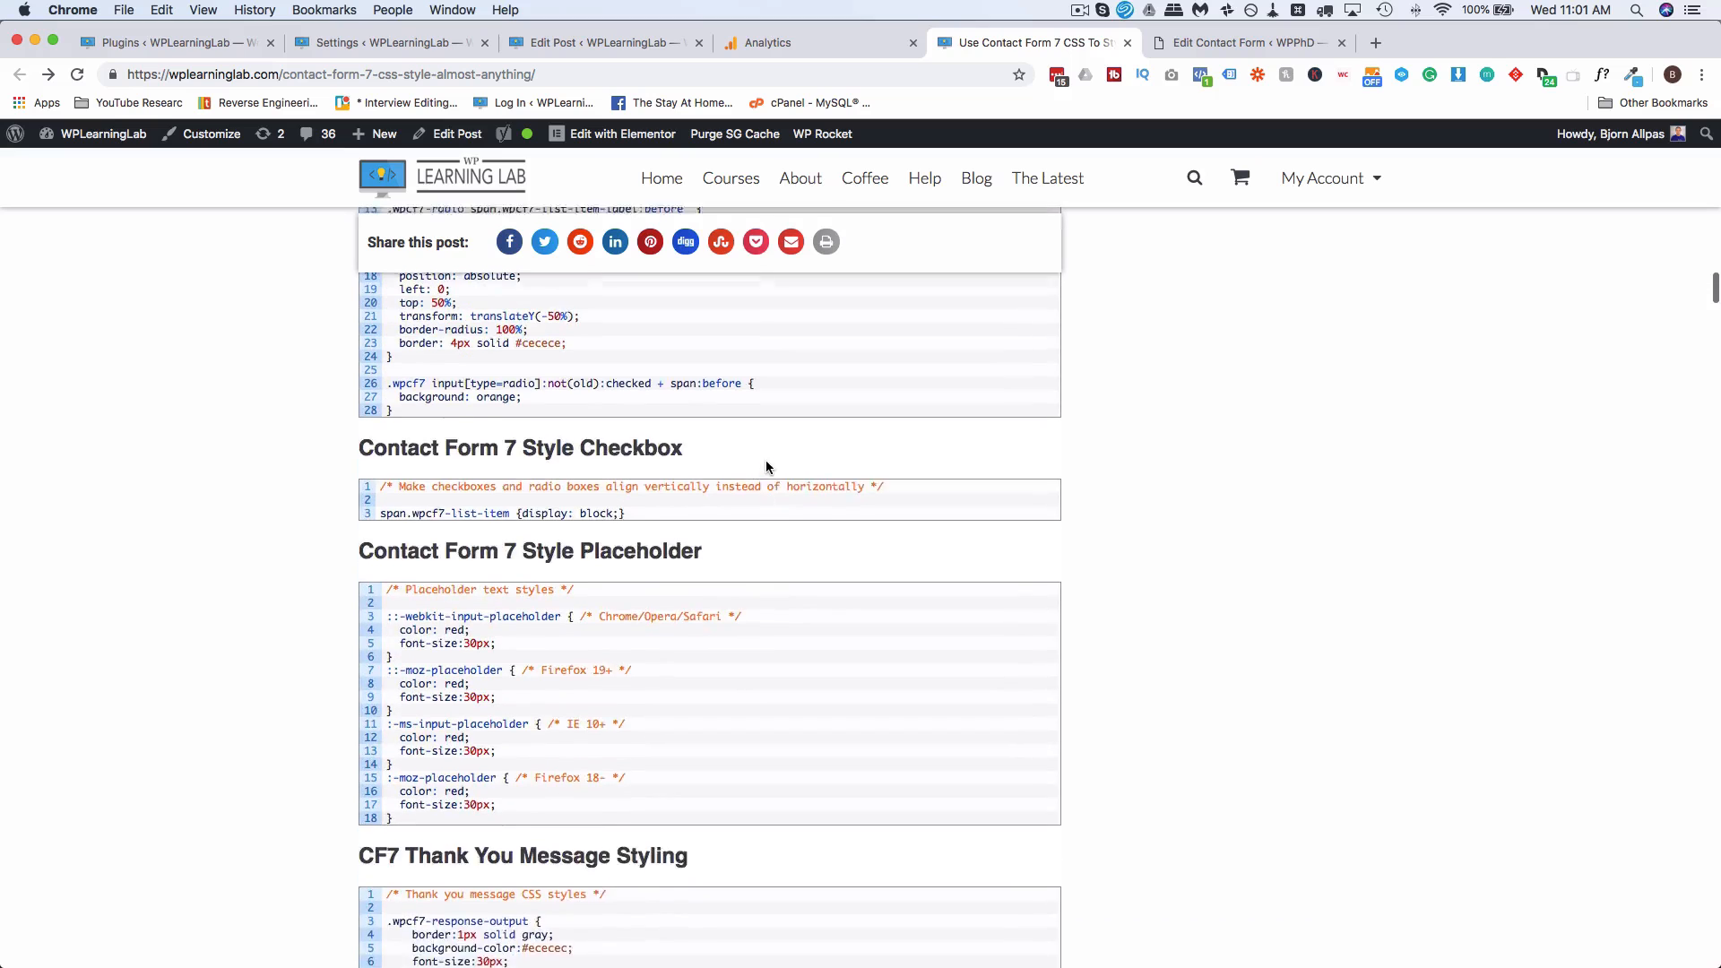
{"action": "scroll", "coordinate": [765, 463], "scroll_direction": "up", "scroll_amount": 1}
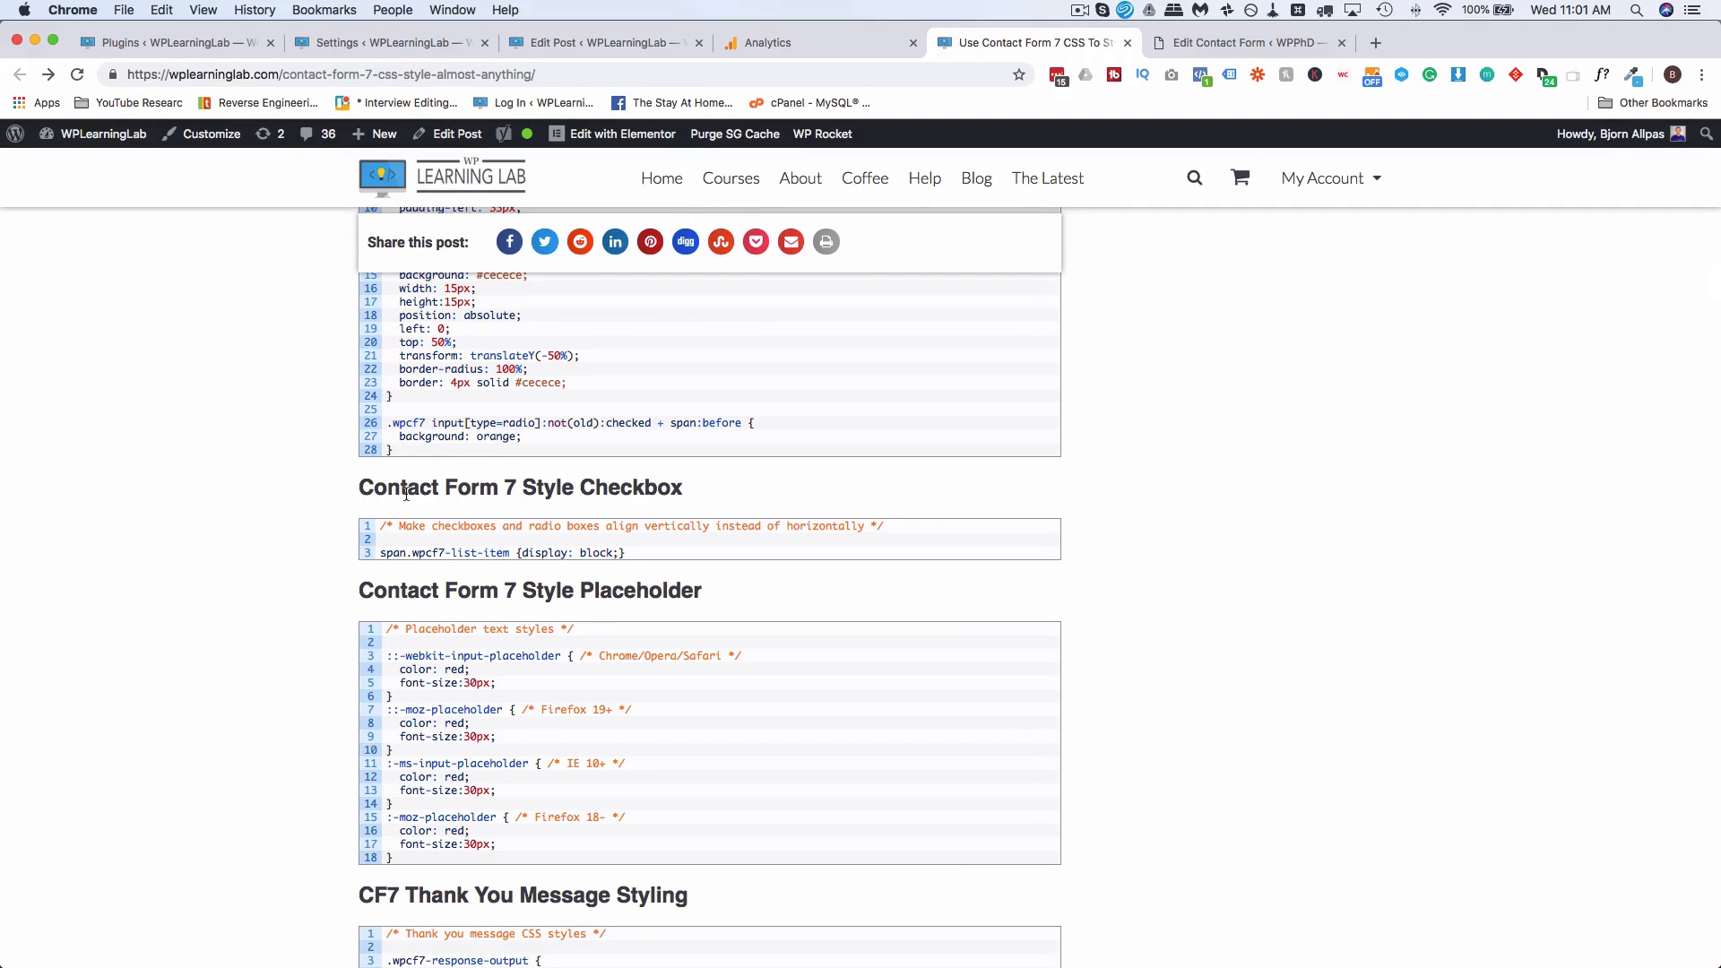